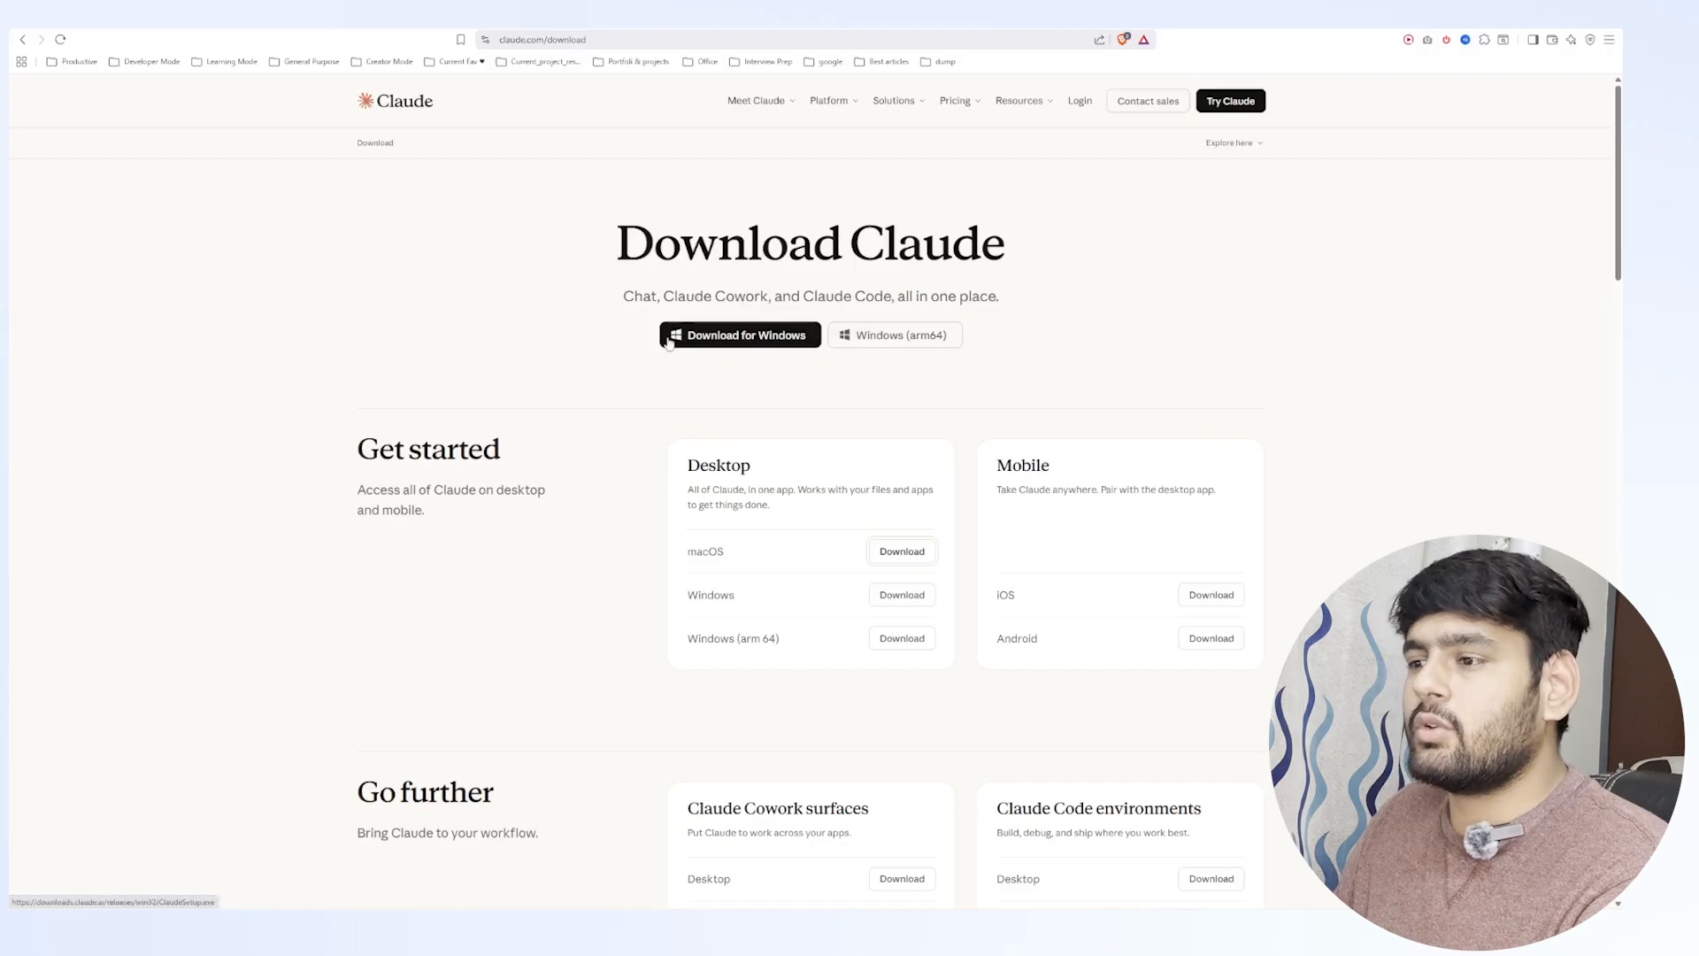
# Step: Switch to the Claude desktop app's Cowork mode and expand the sidebar
pyautogui.scroll(-1, 676, 348)
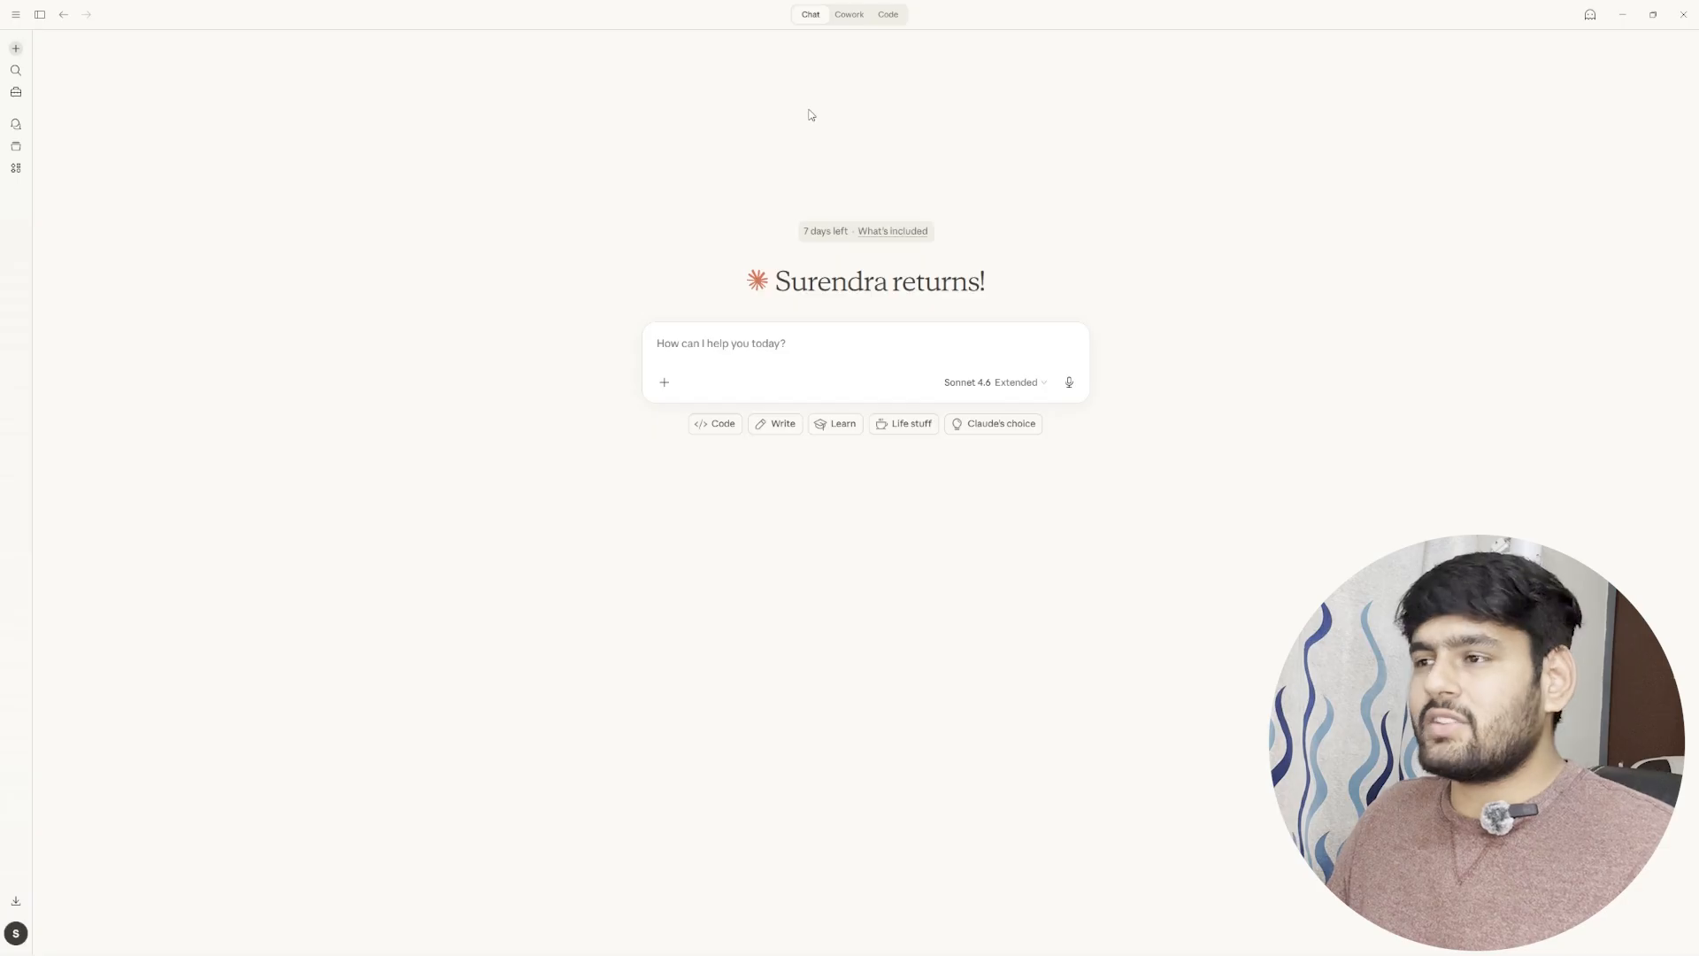
pyautogui.click(851, 22)
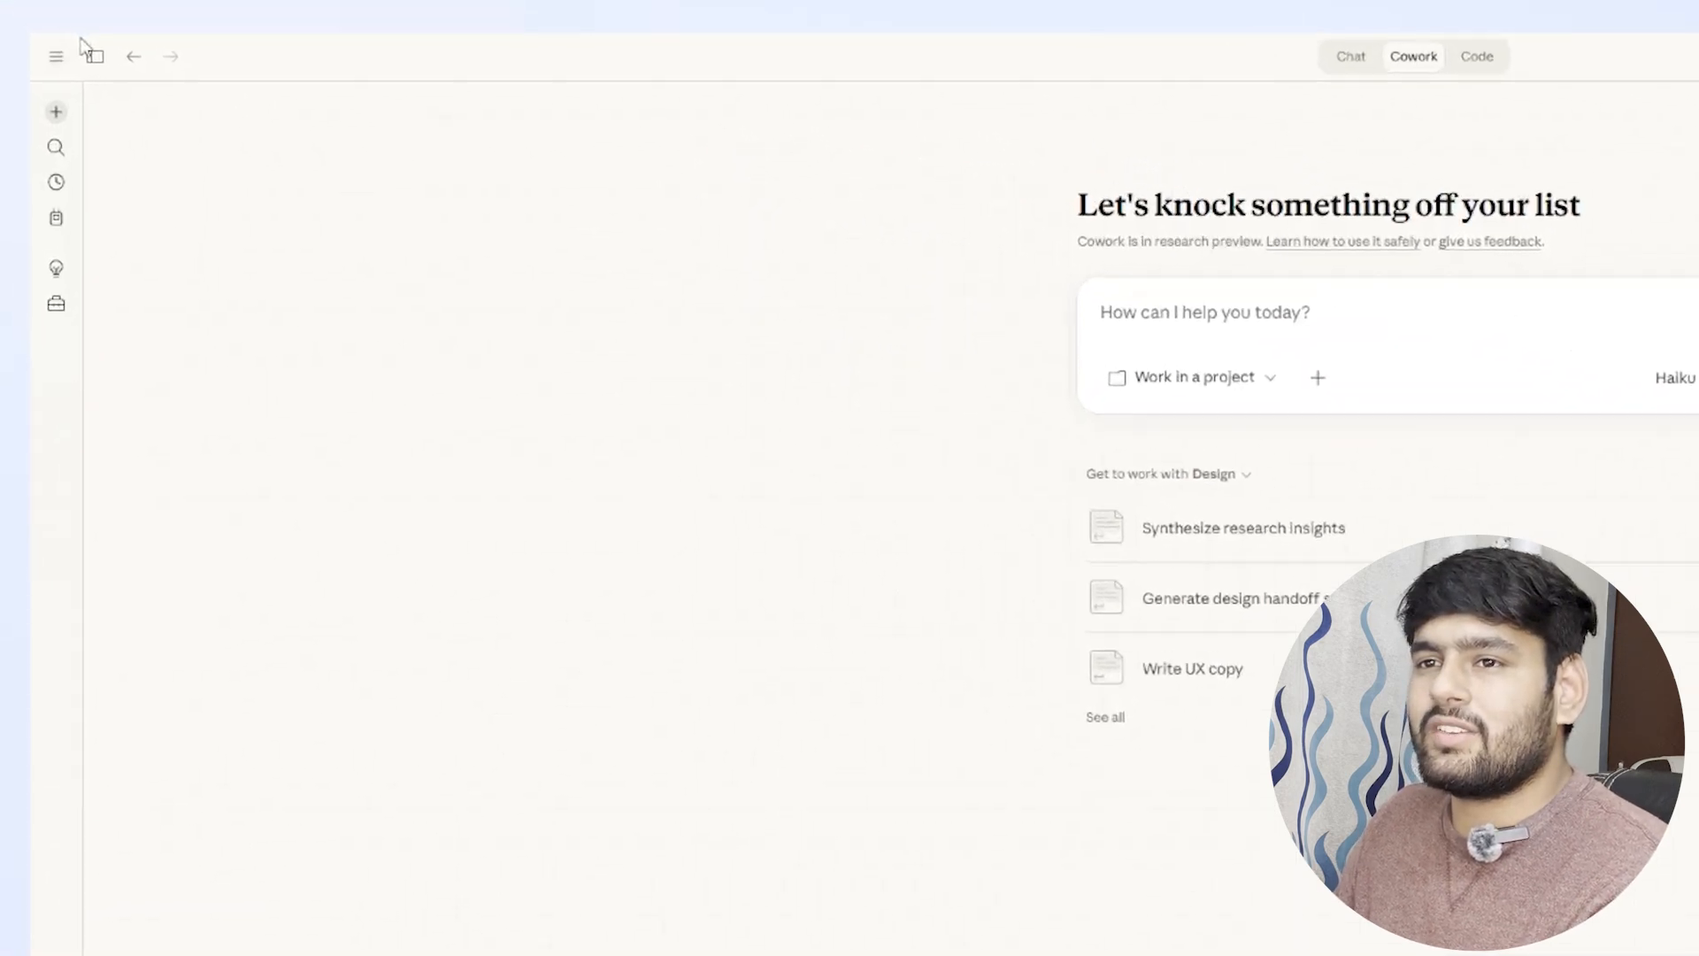
pyautogui.click(92, 55)
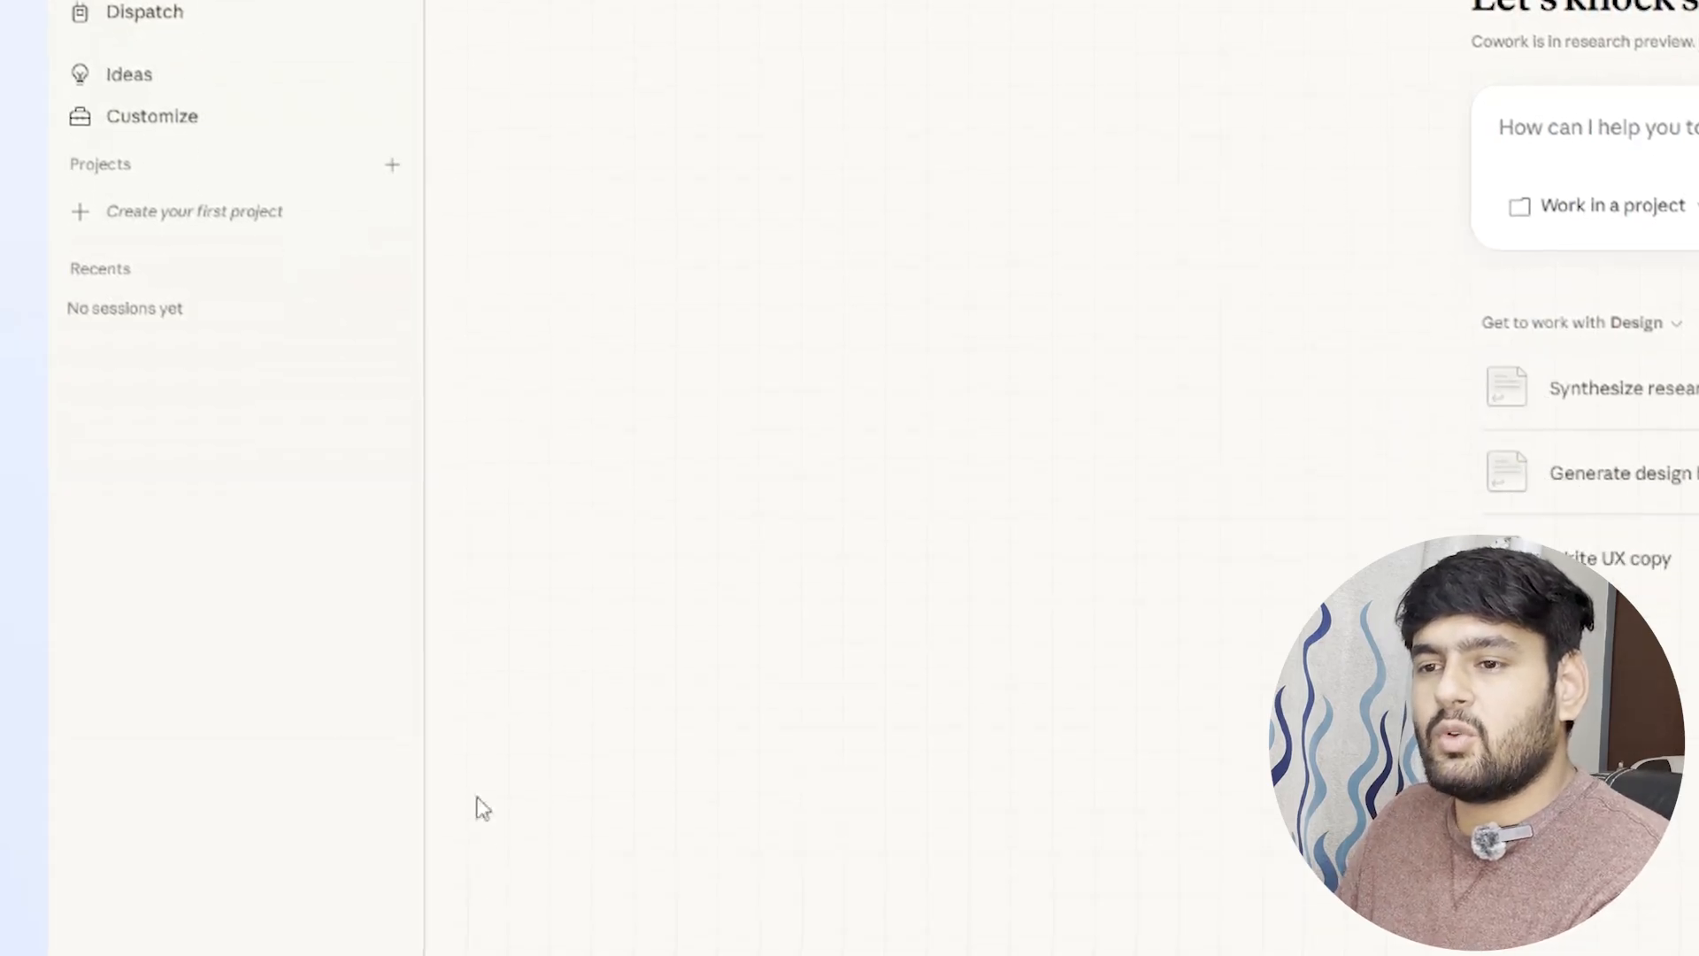
# Step: Examine the account options and the prompt box's project, file, skill, connector and plugin options
pyautogui.click(141, 812)
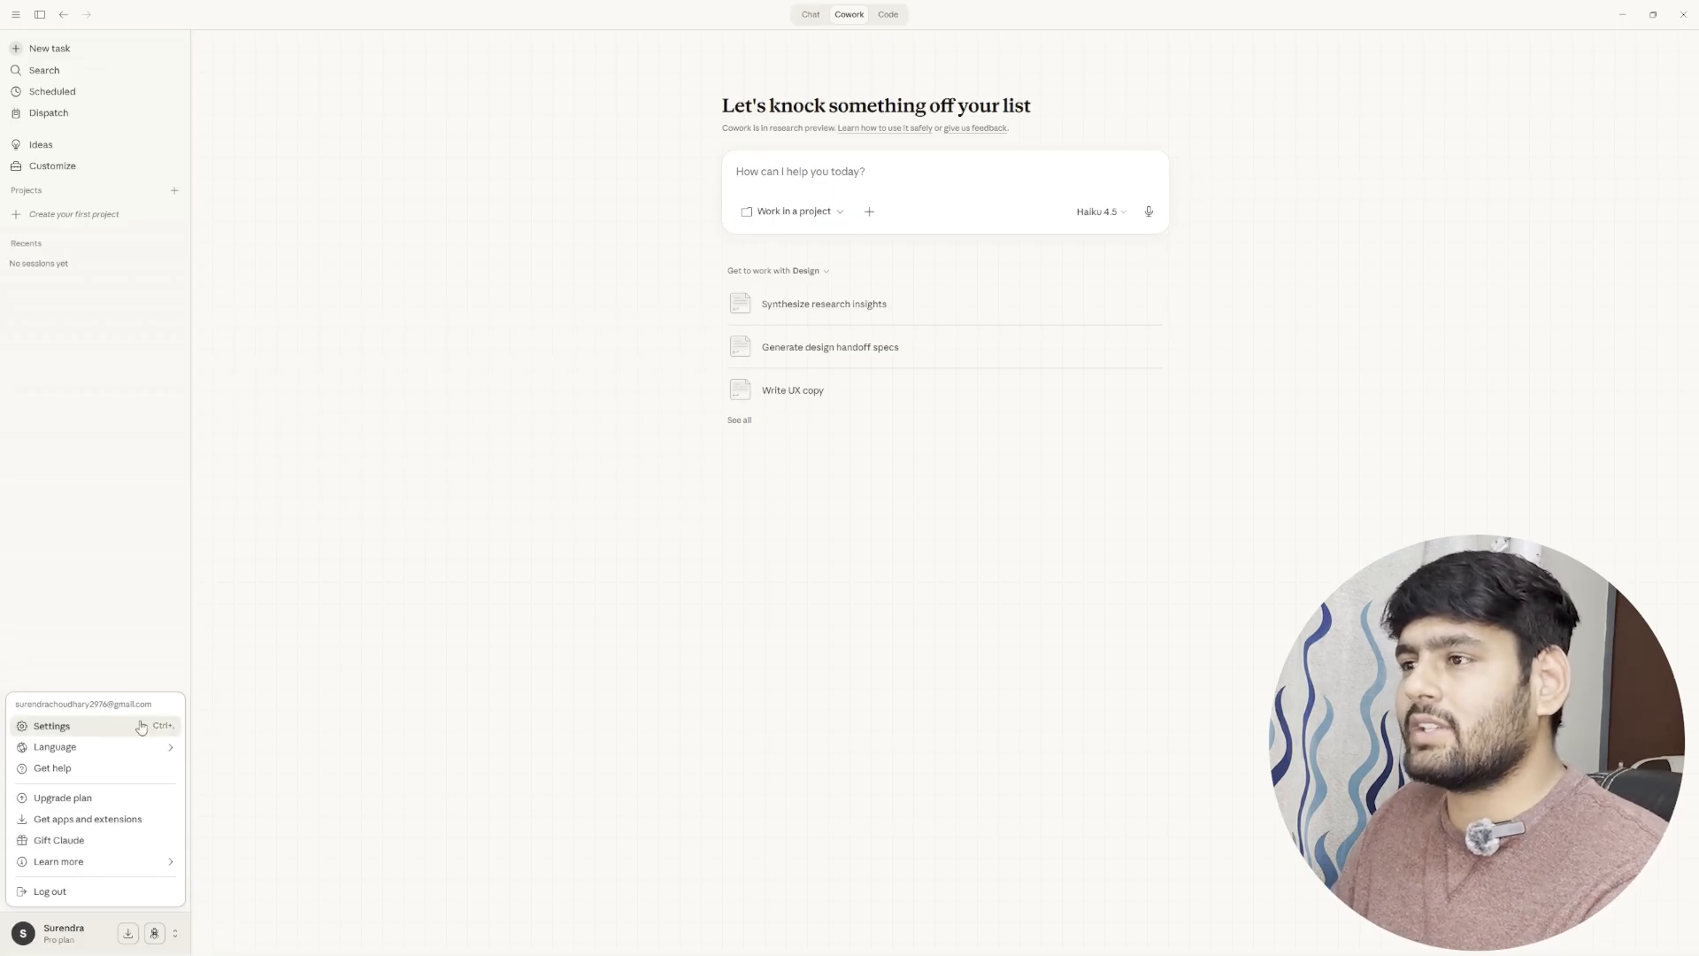
pyautogui.click(532, 675)
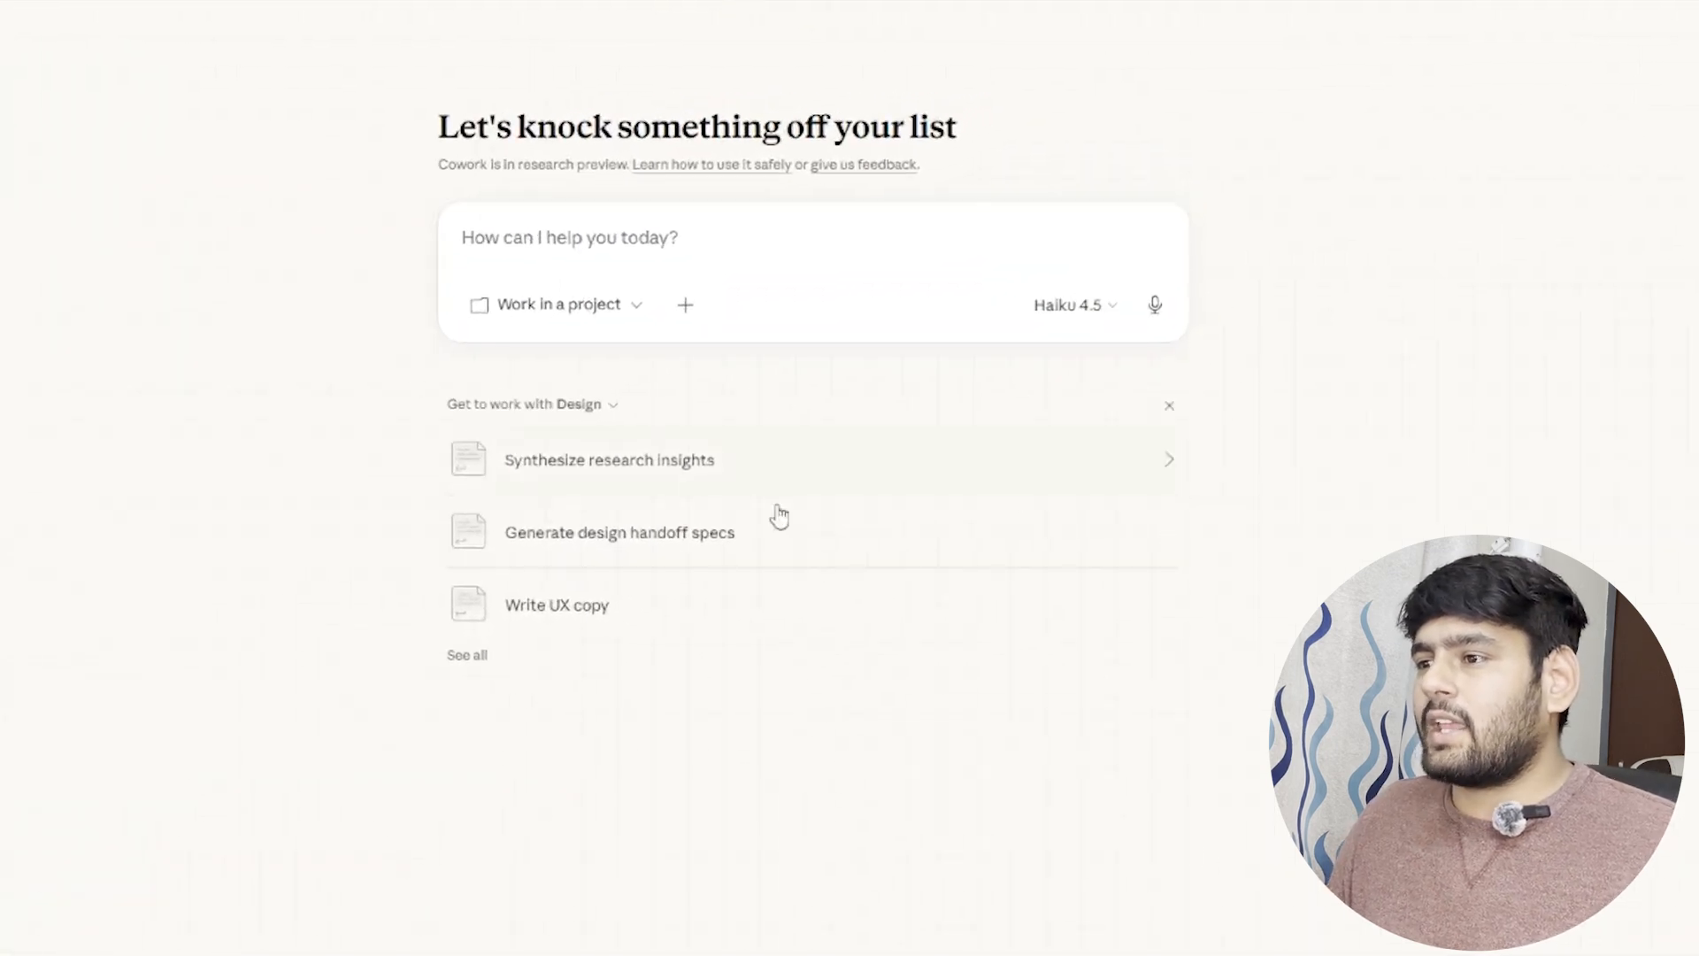
pyautogui.click(593, 306)
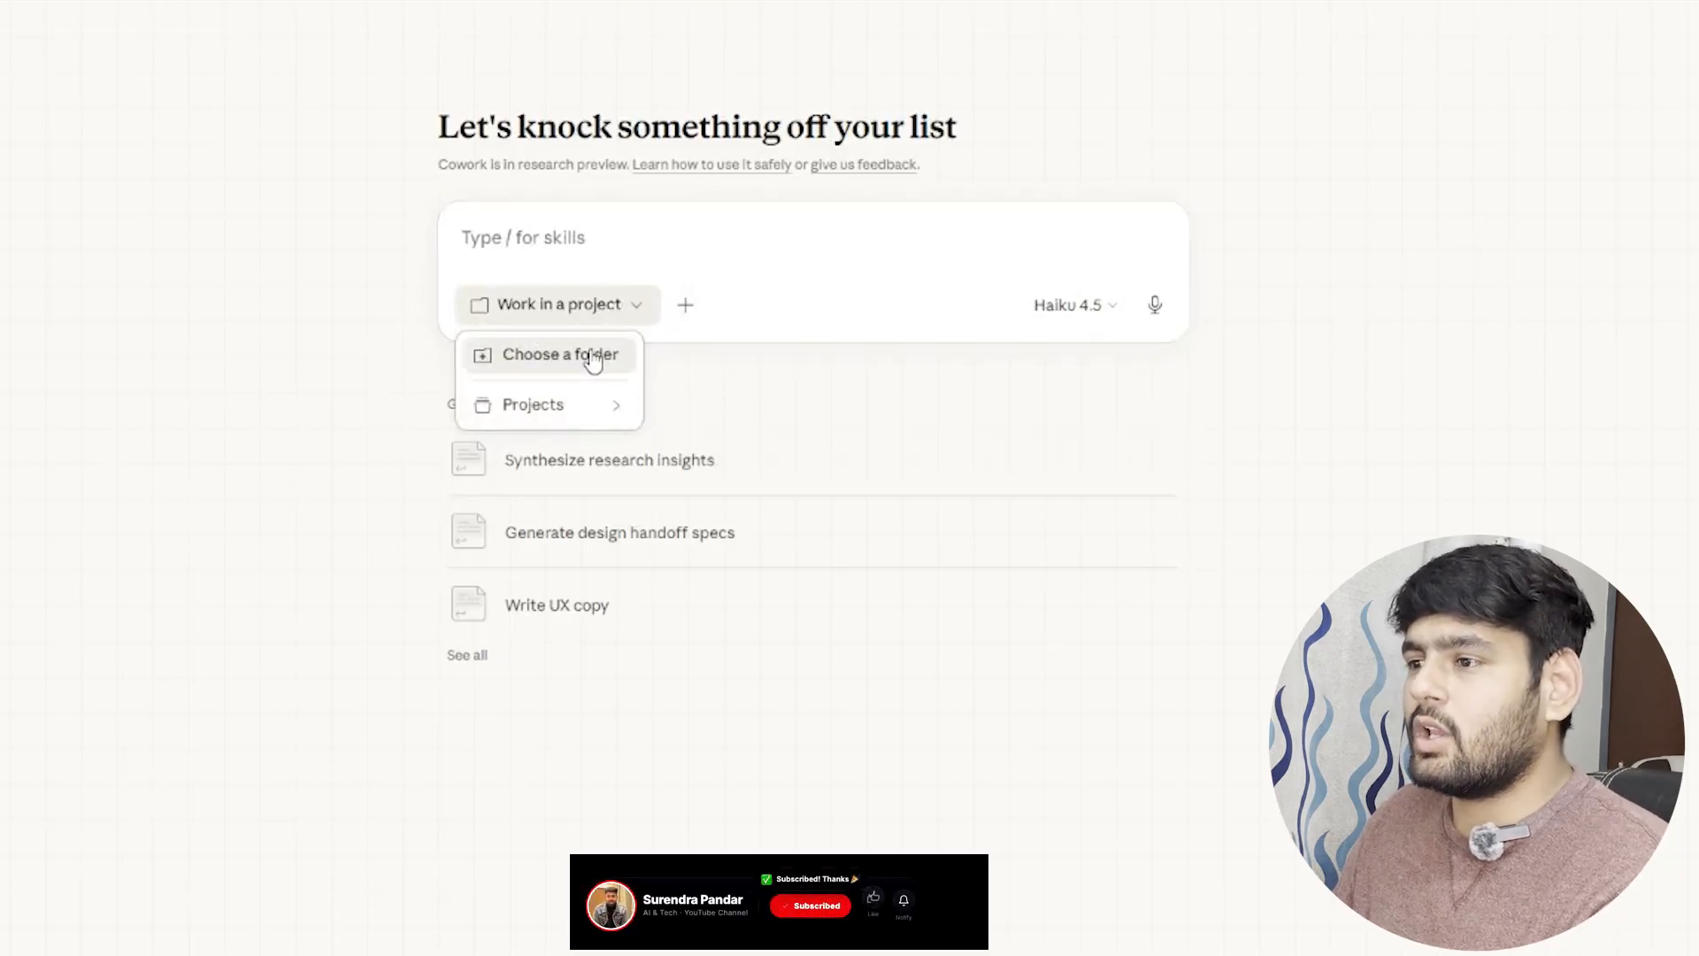
pyautogui.moveTo(562, 425)
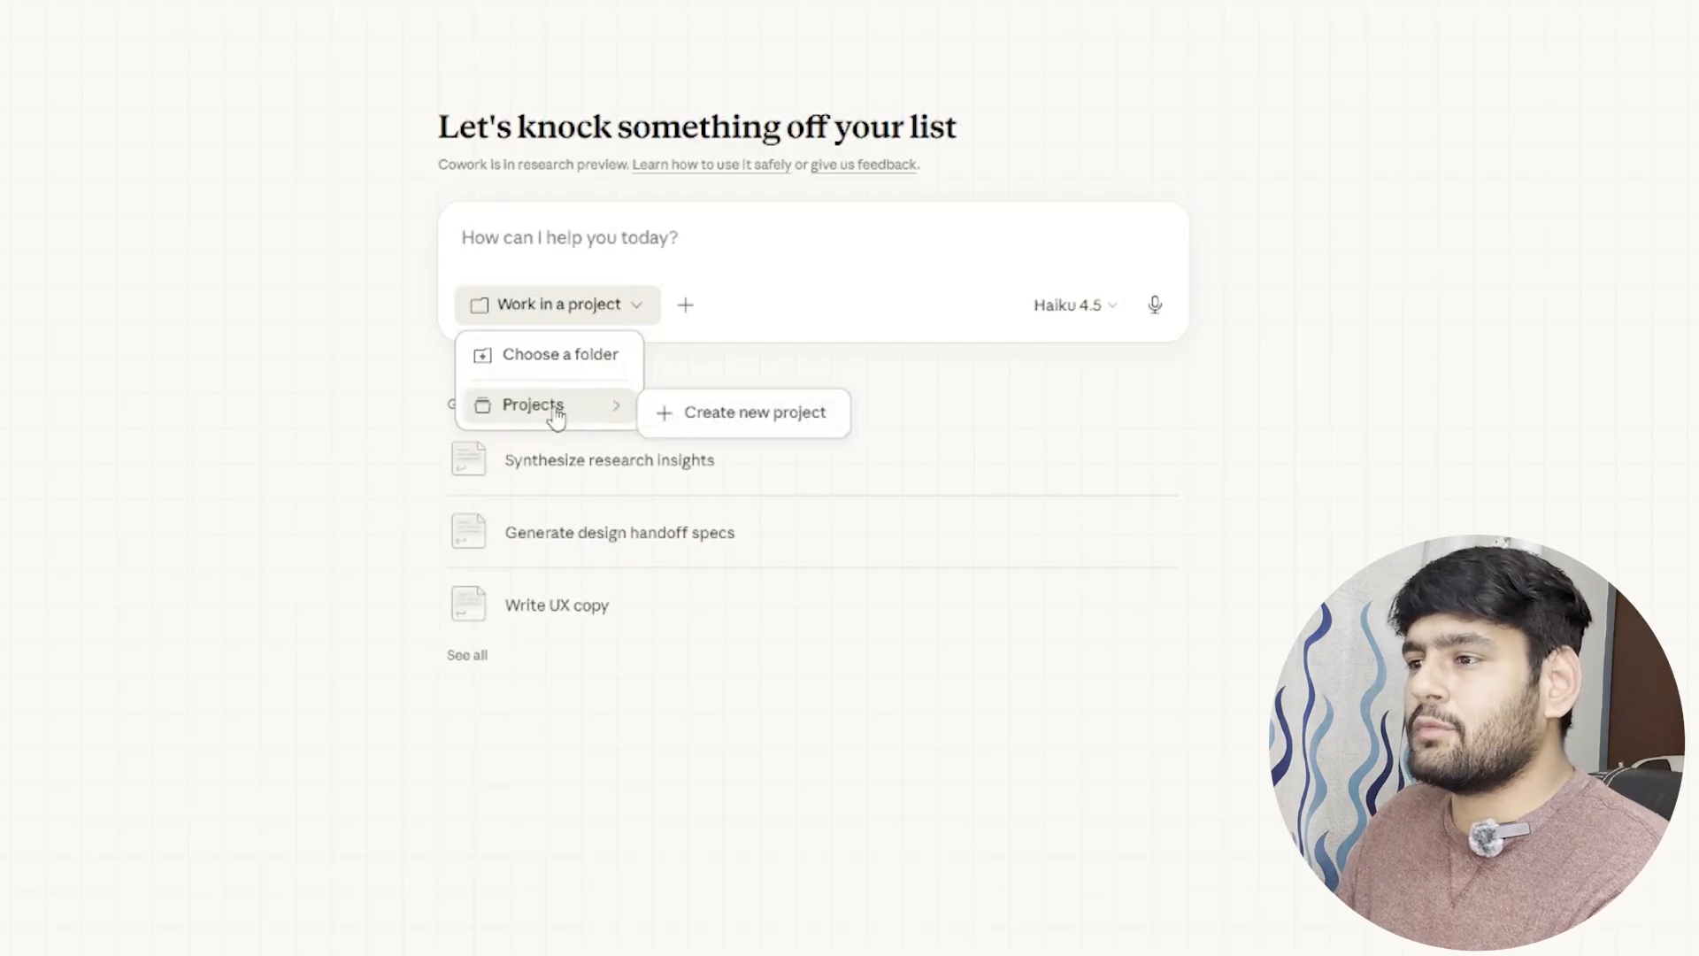
pyautogui.click(591, 244)
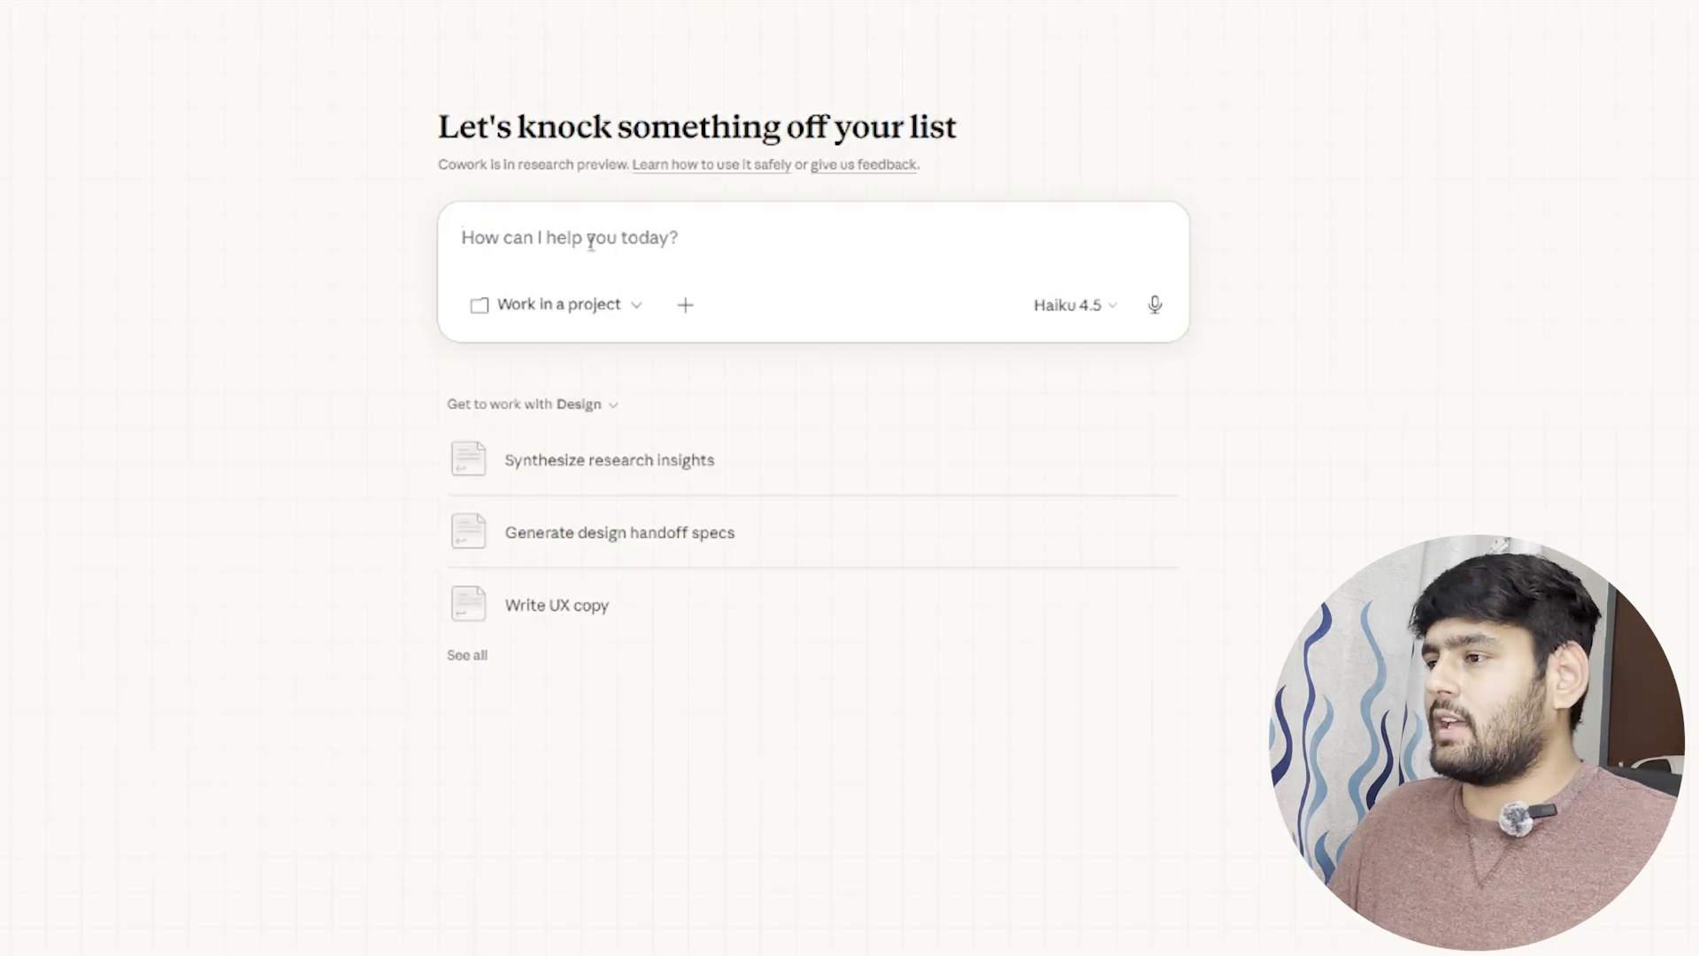
pyautogui.click(686, 305)
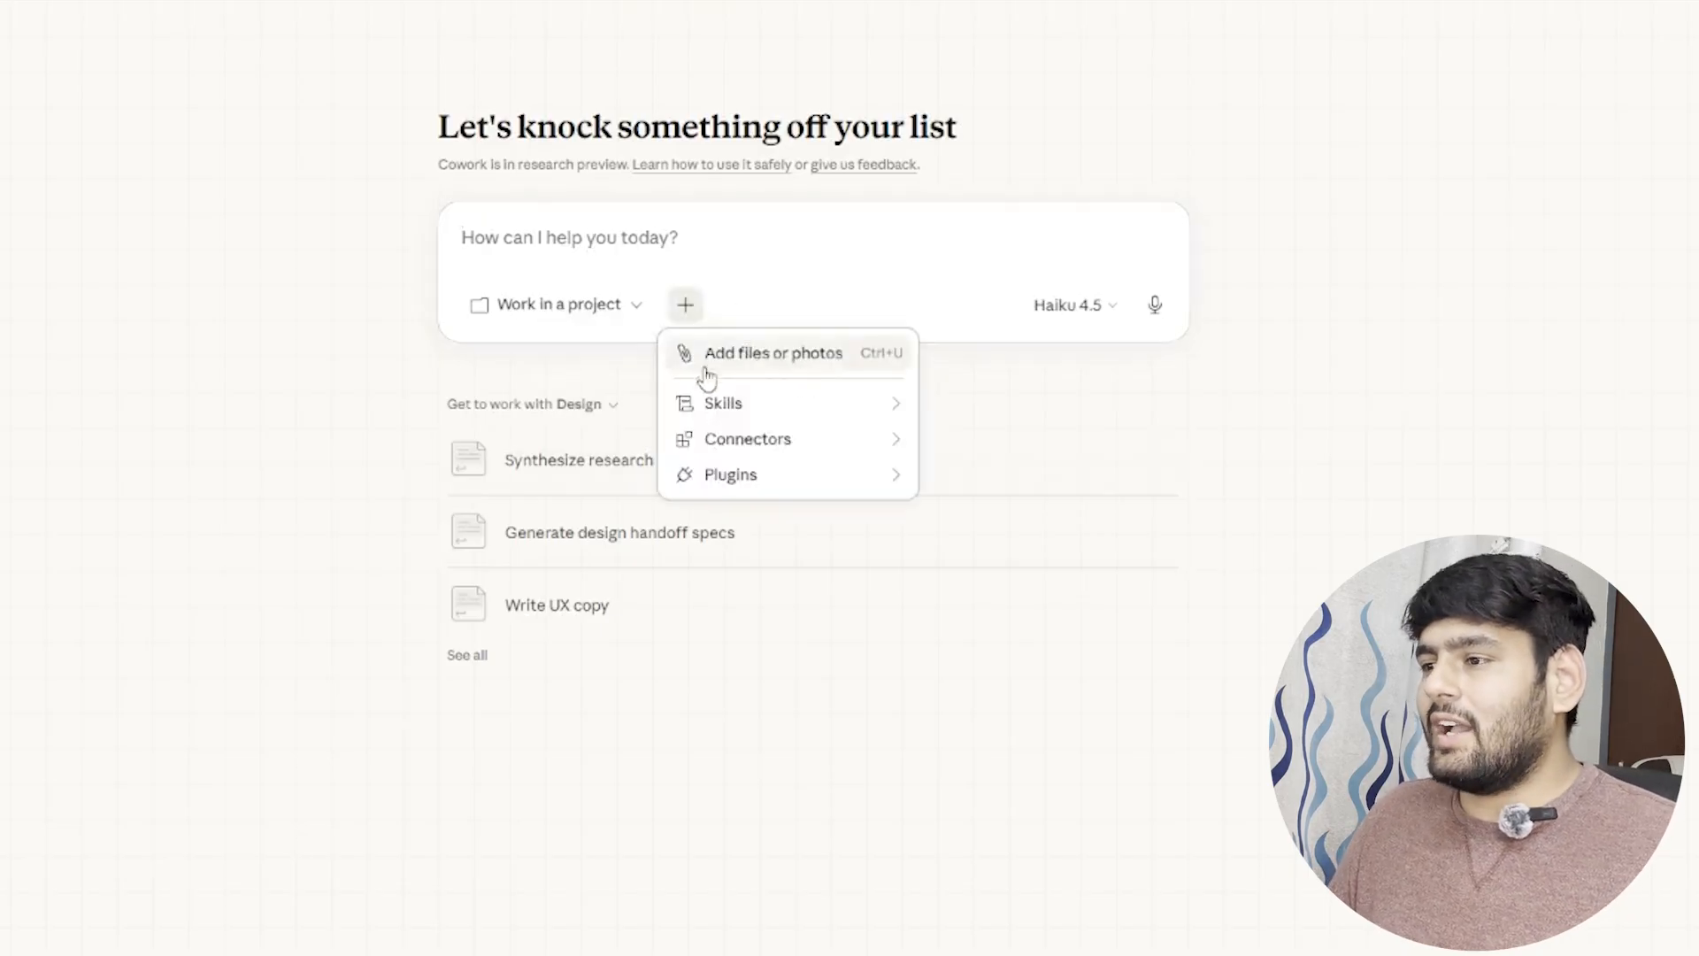
pyautogui.moveTo(812, 459)
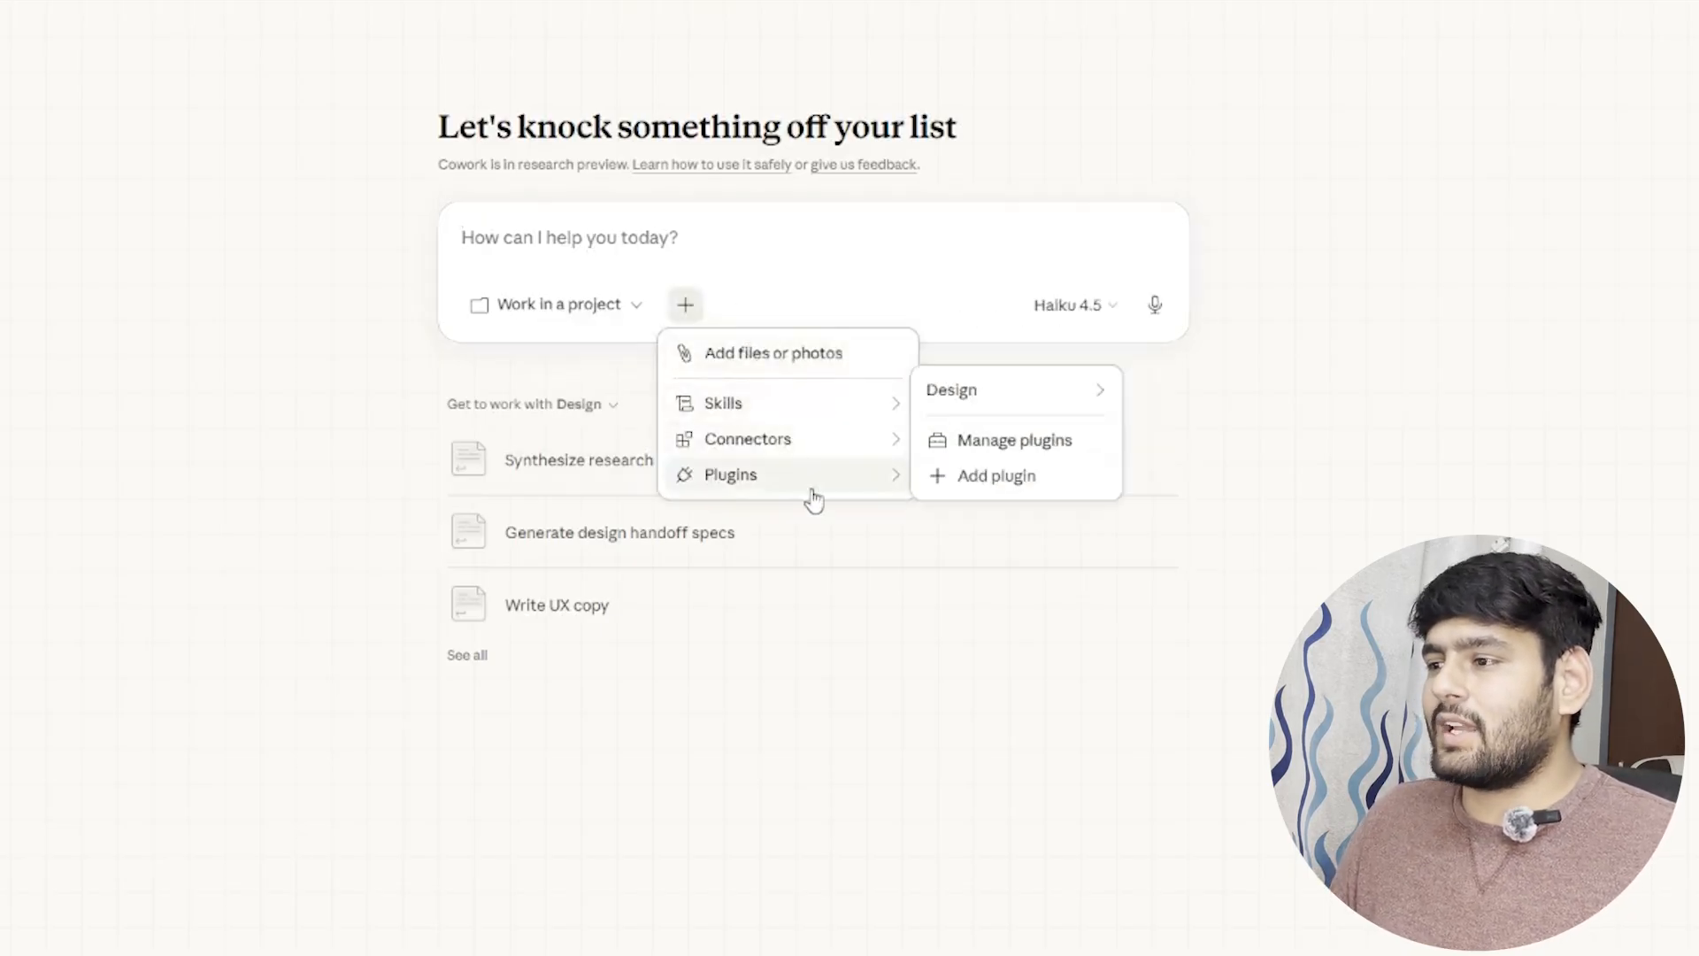
# Step: Review the available models and try switching Extended thinking on and back off
pyautogui.click(1073, 305)
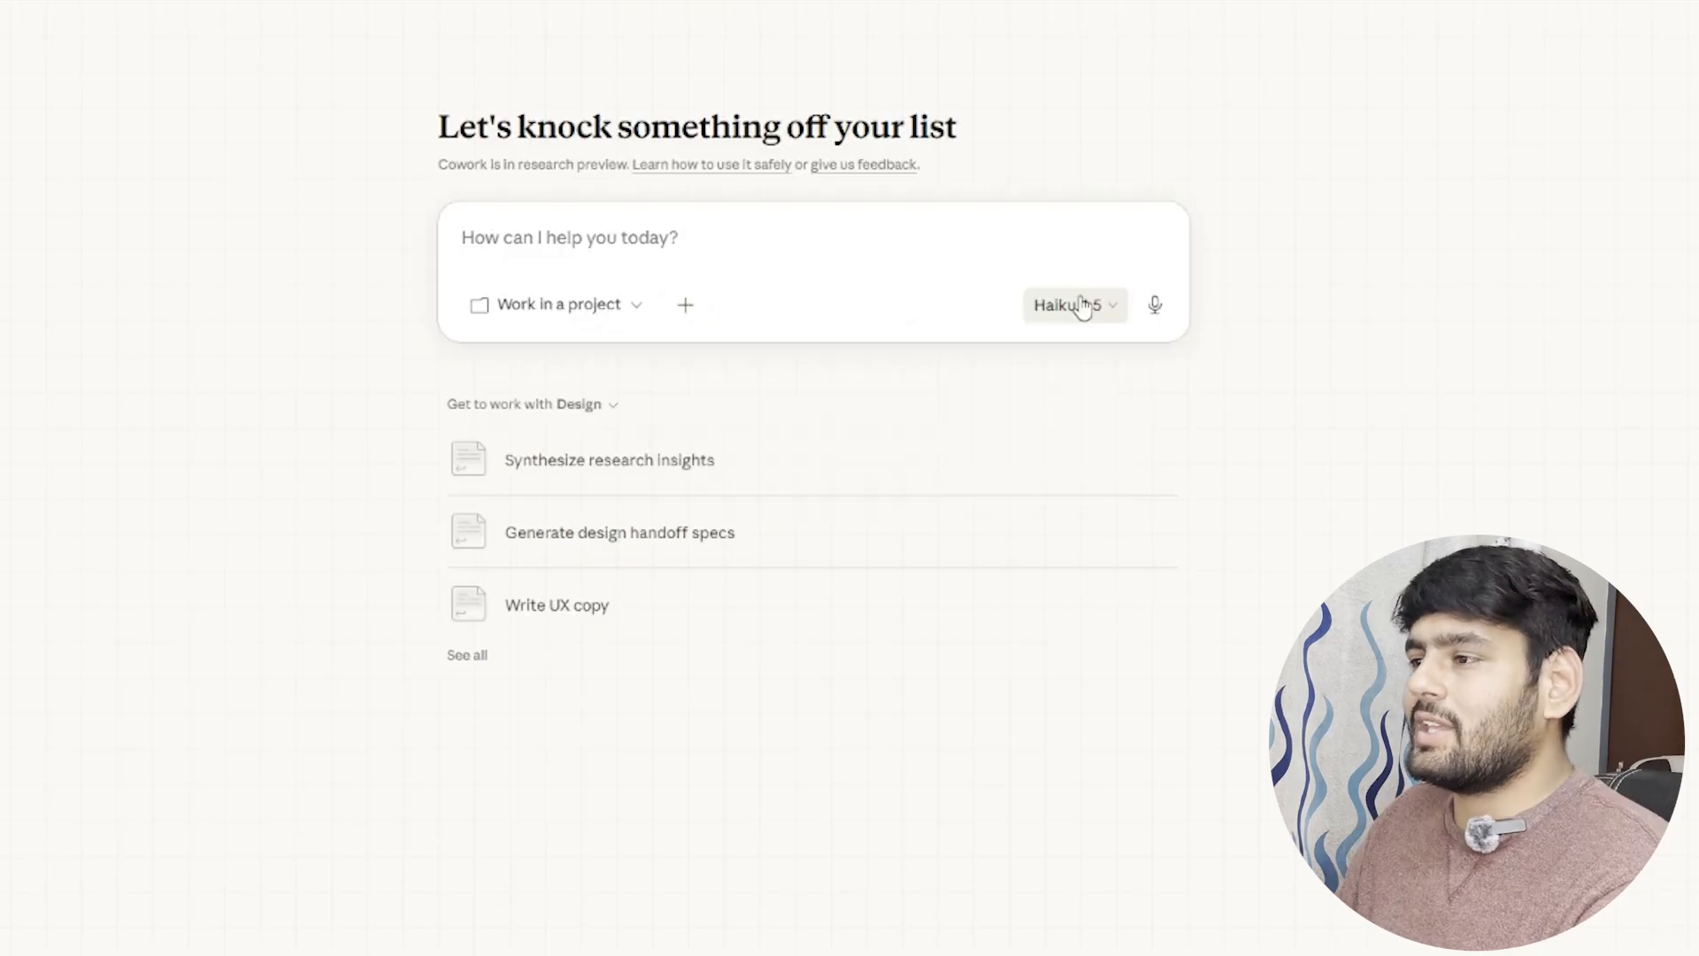
pyautogui.click(1073, 305)
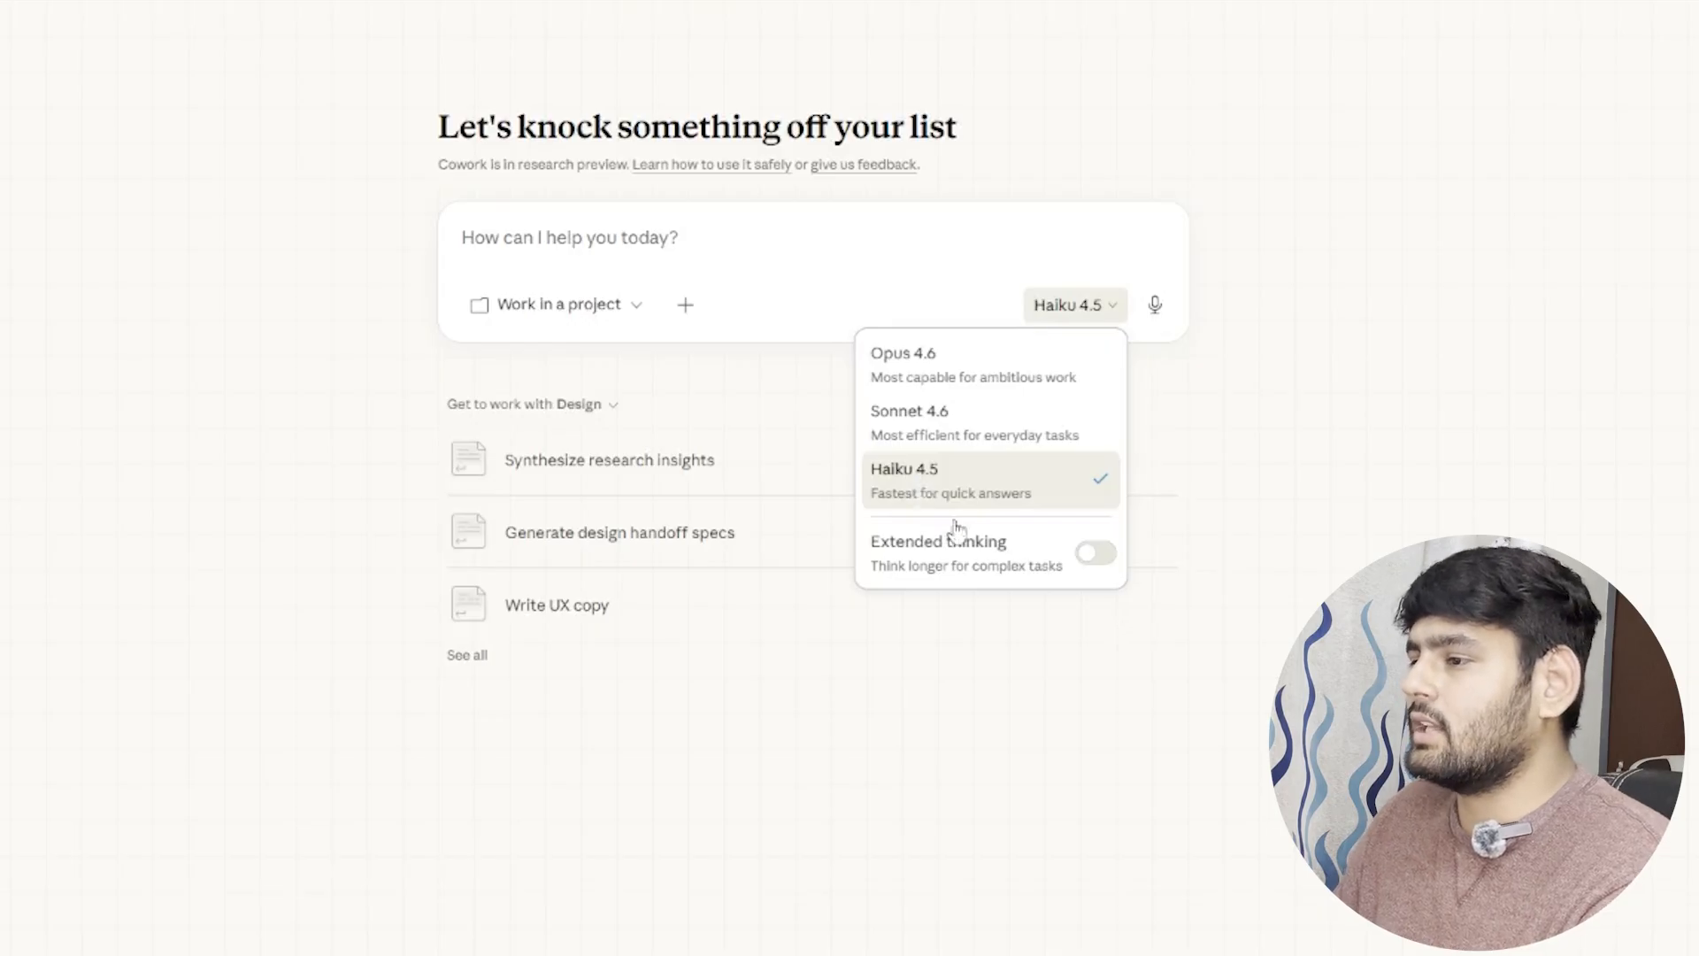
pyautogui.click(1095, 555)
pyautogui.click(1098, 557)
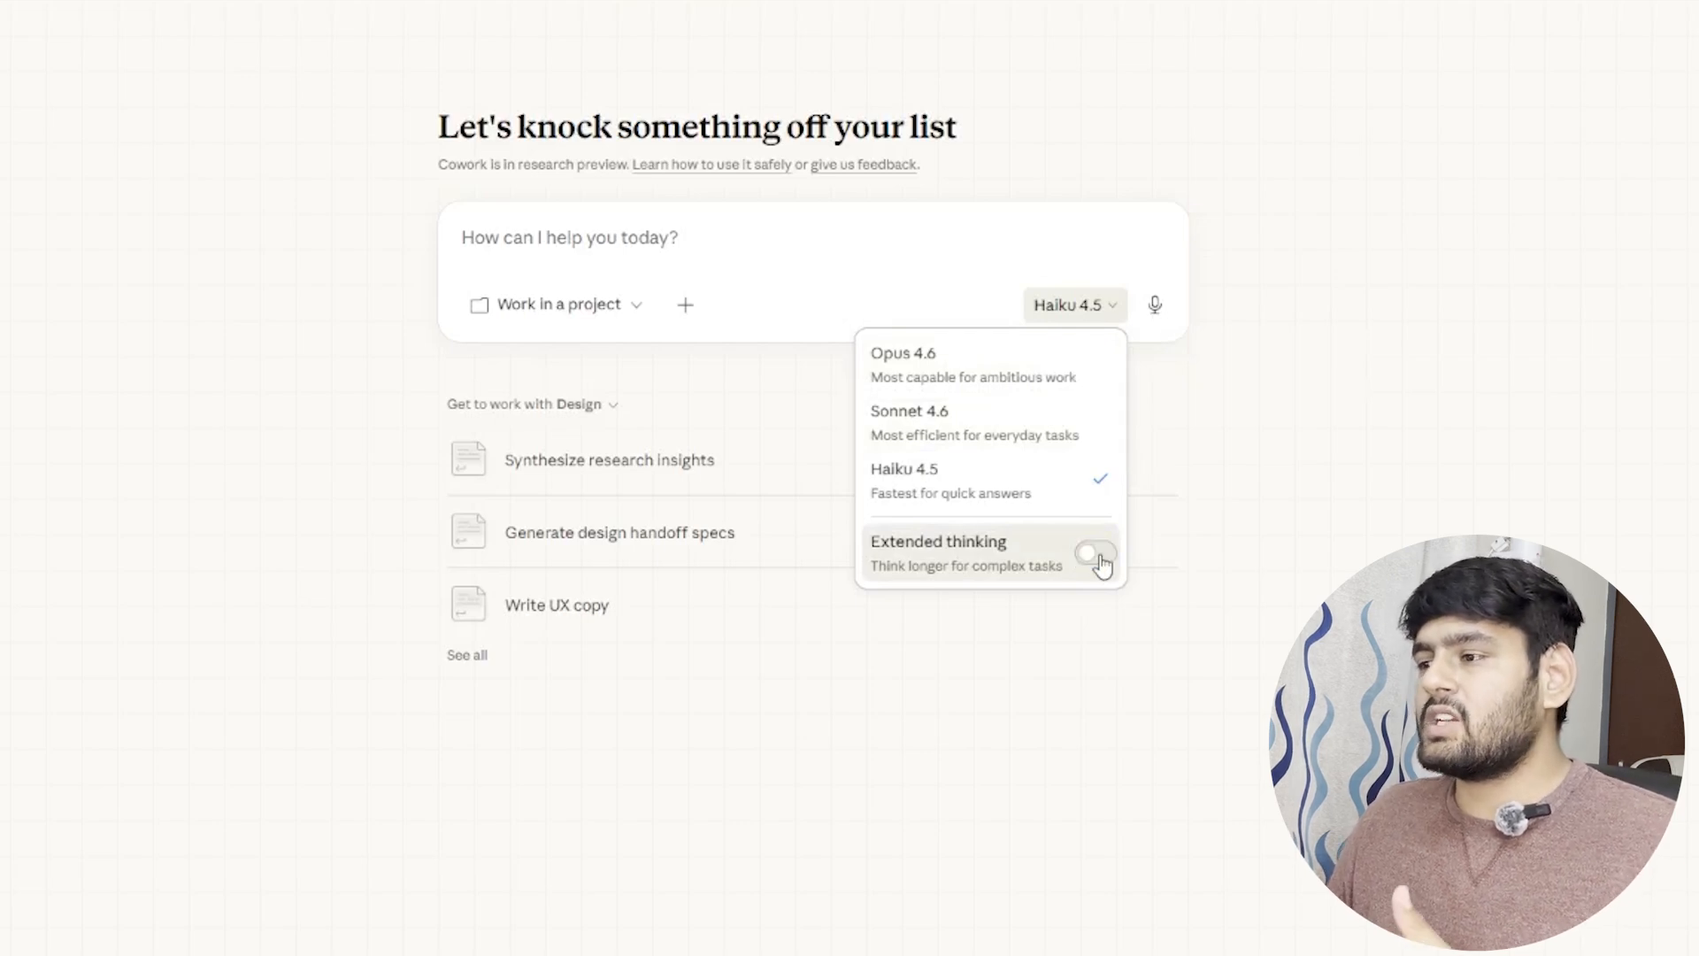
pyautogui.click(1177, 403)
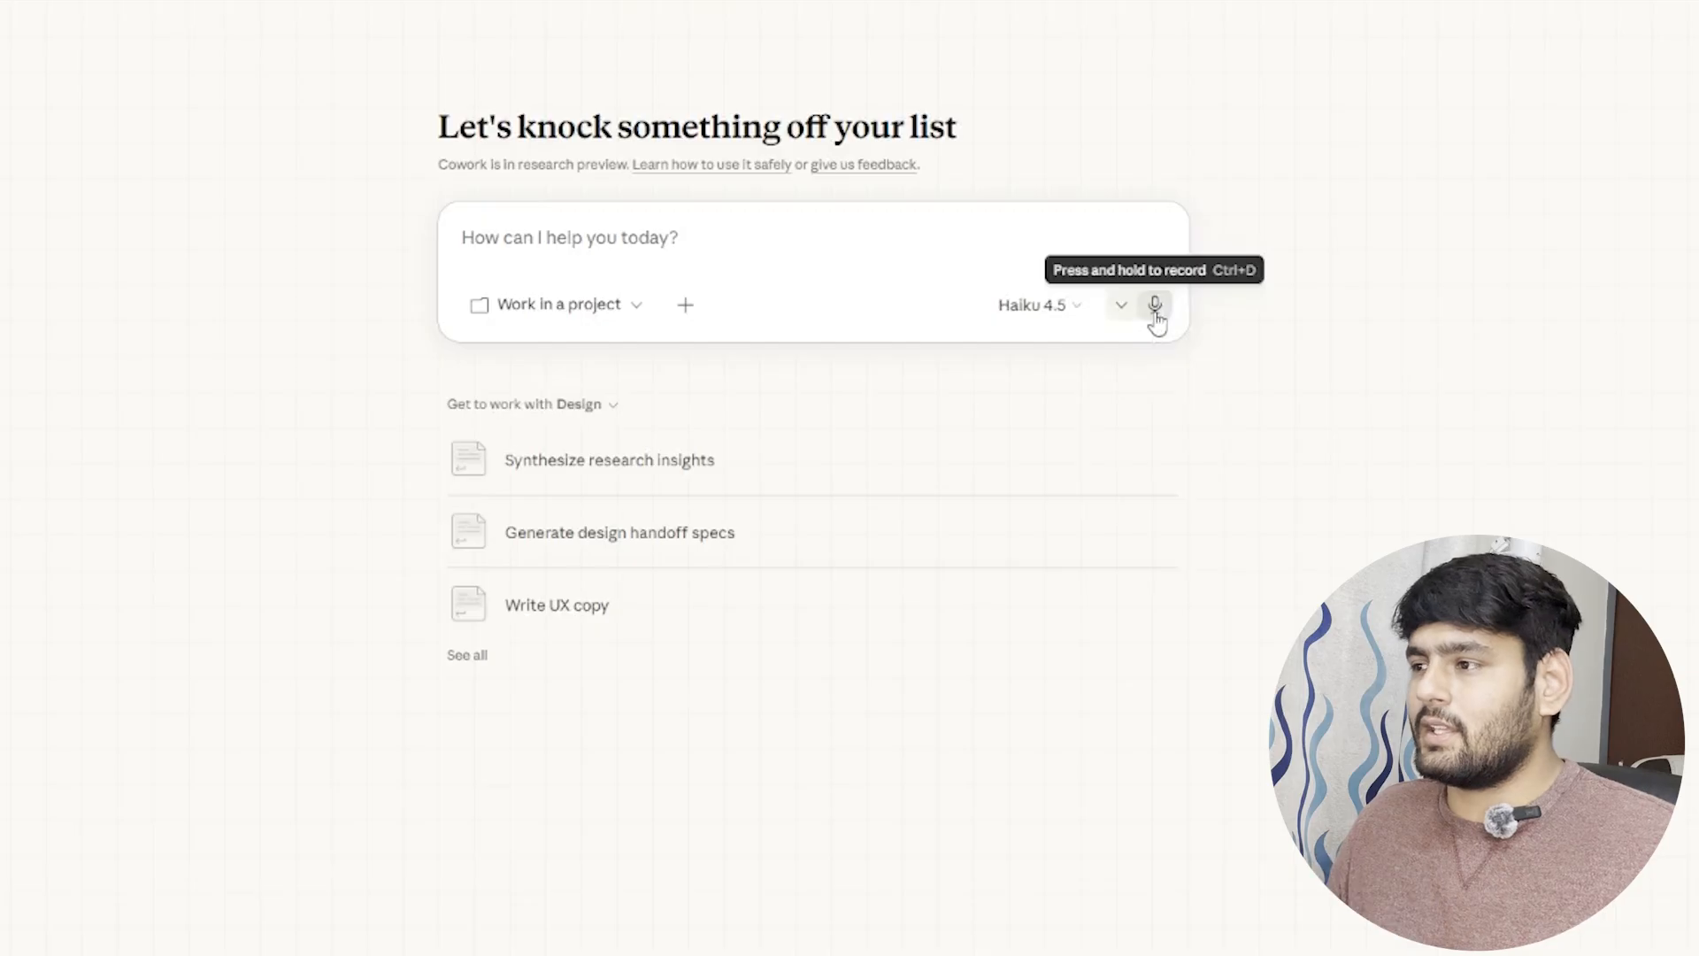
pyautogui.click(747, 251)
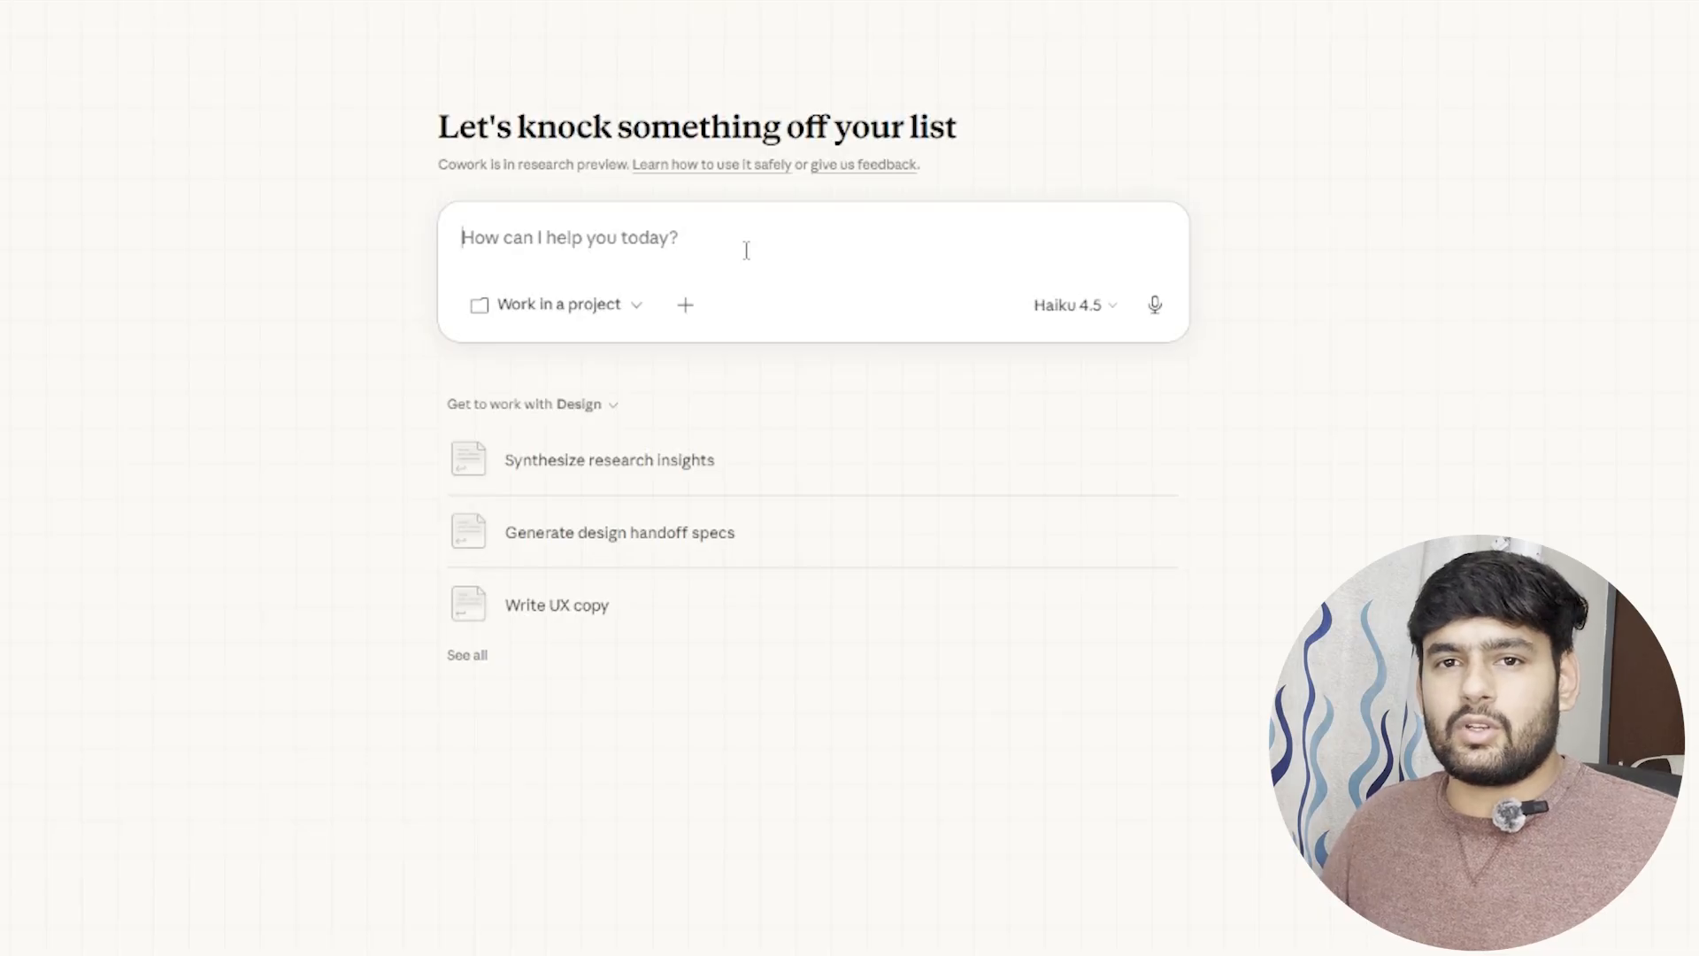
pyautogui.click(534, 306)
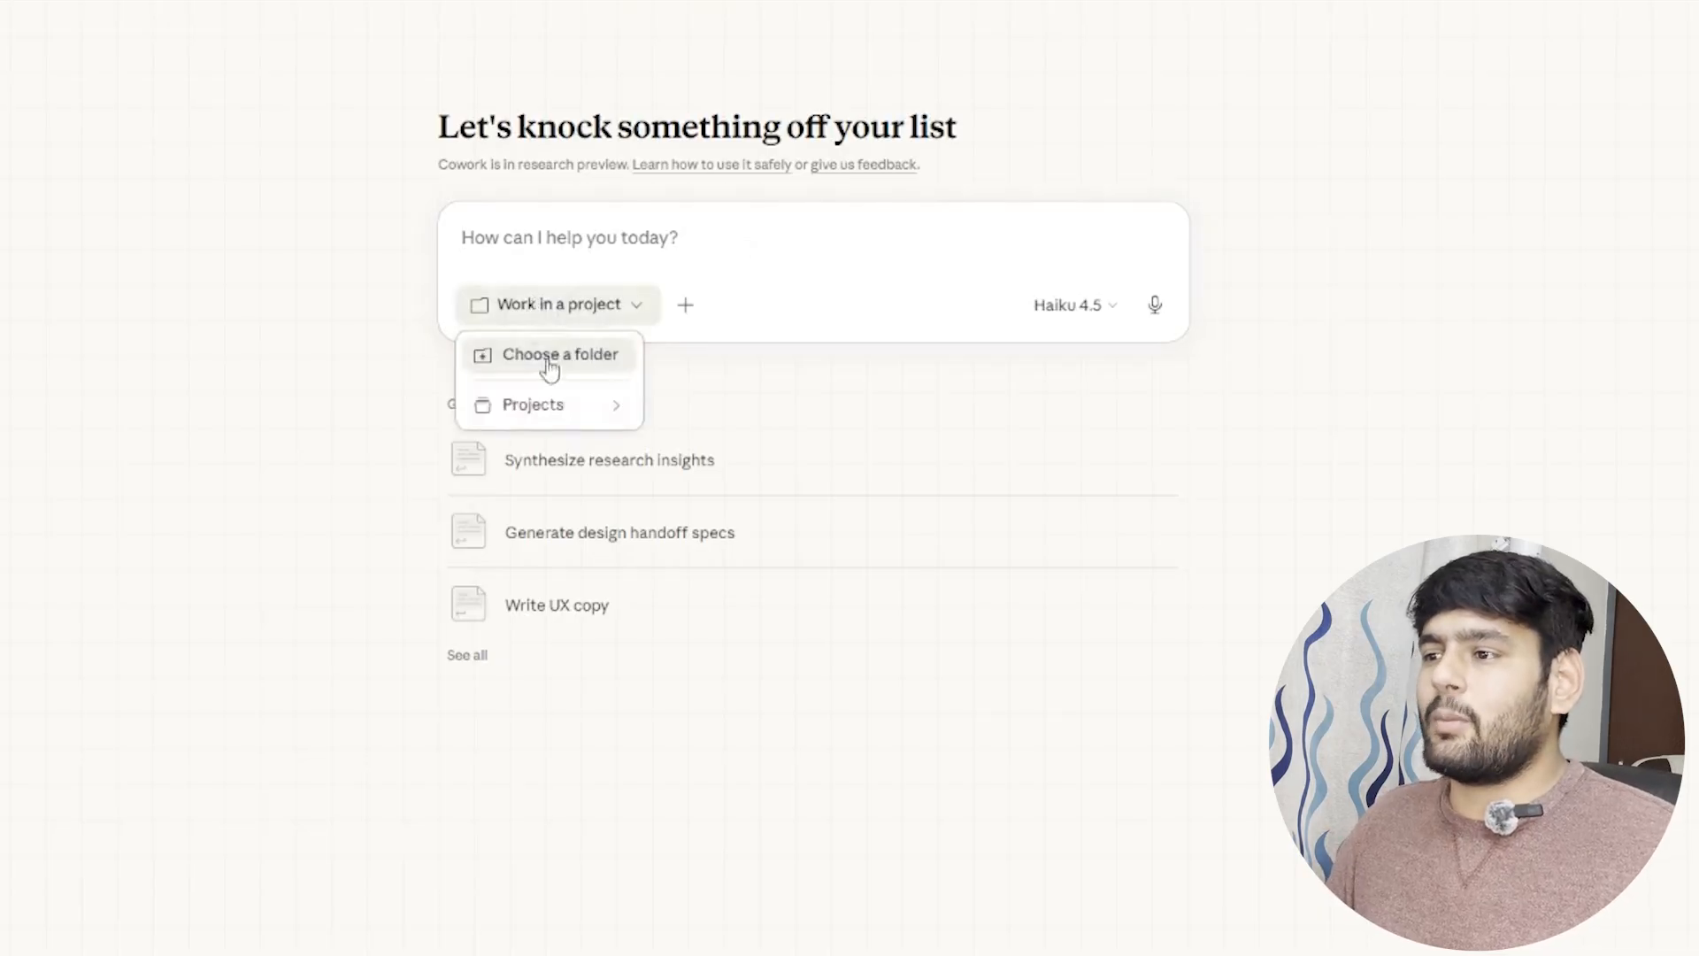
pyautogui.click(578, 237)
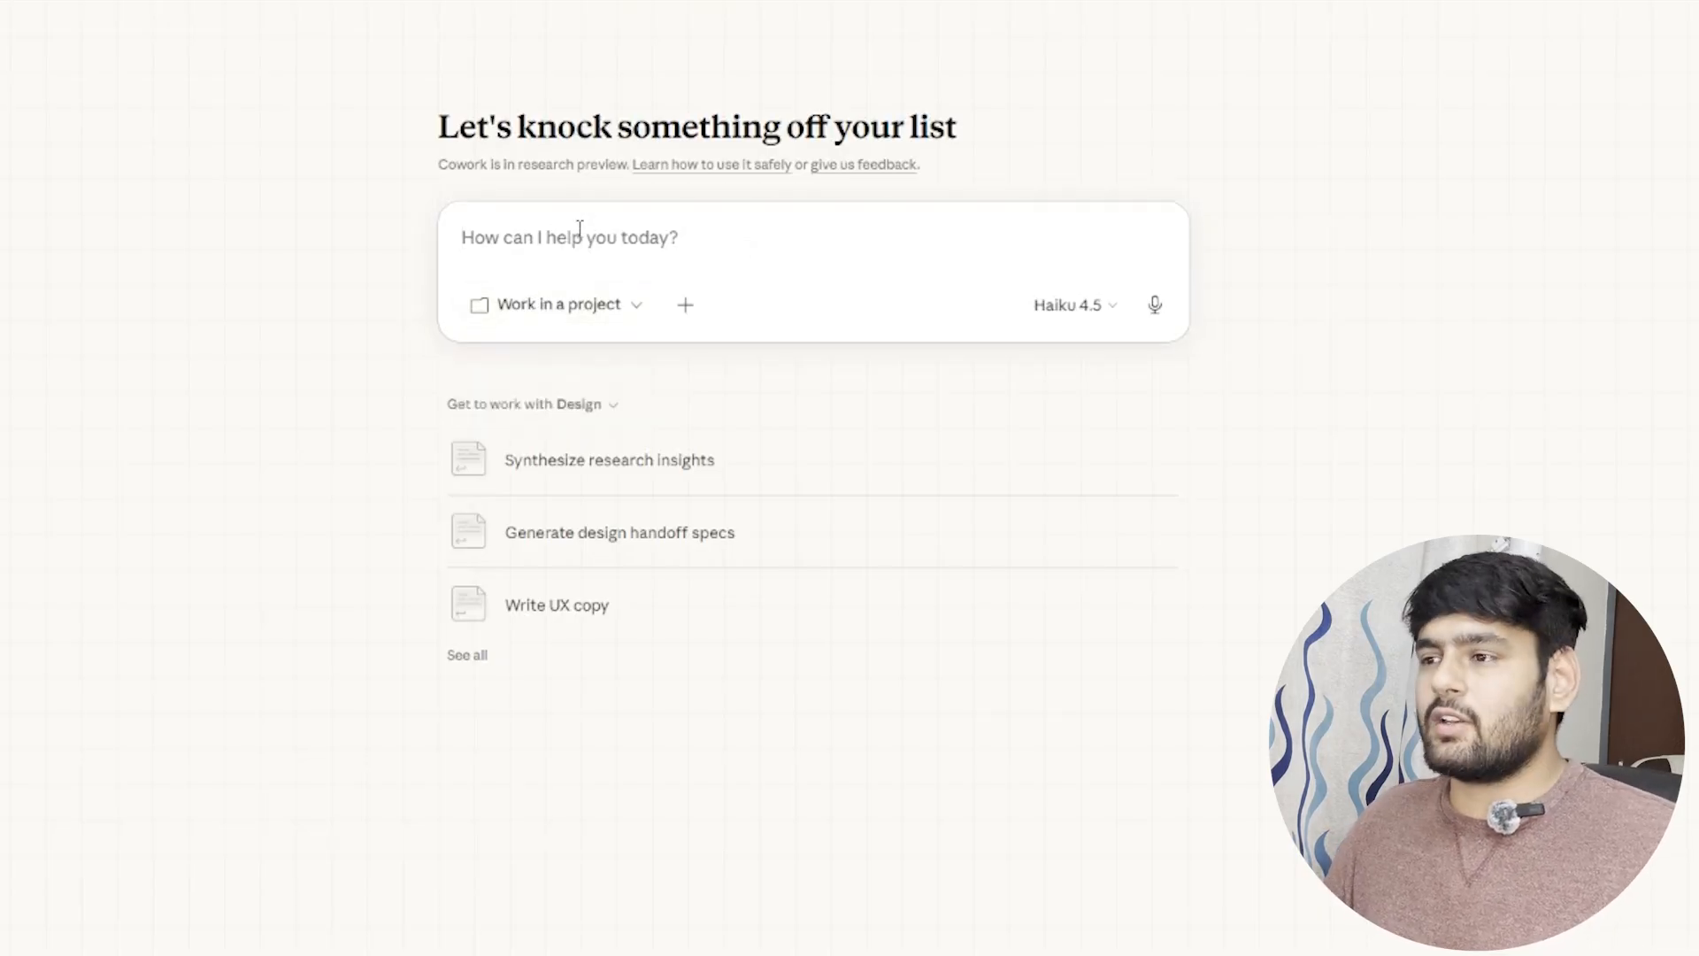
# Step: Choose the Music folder as the task's working folder and allow Claude to change files in it
pyautogui.click(559, 308)
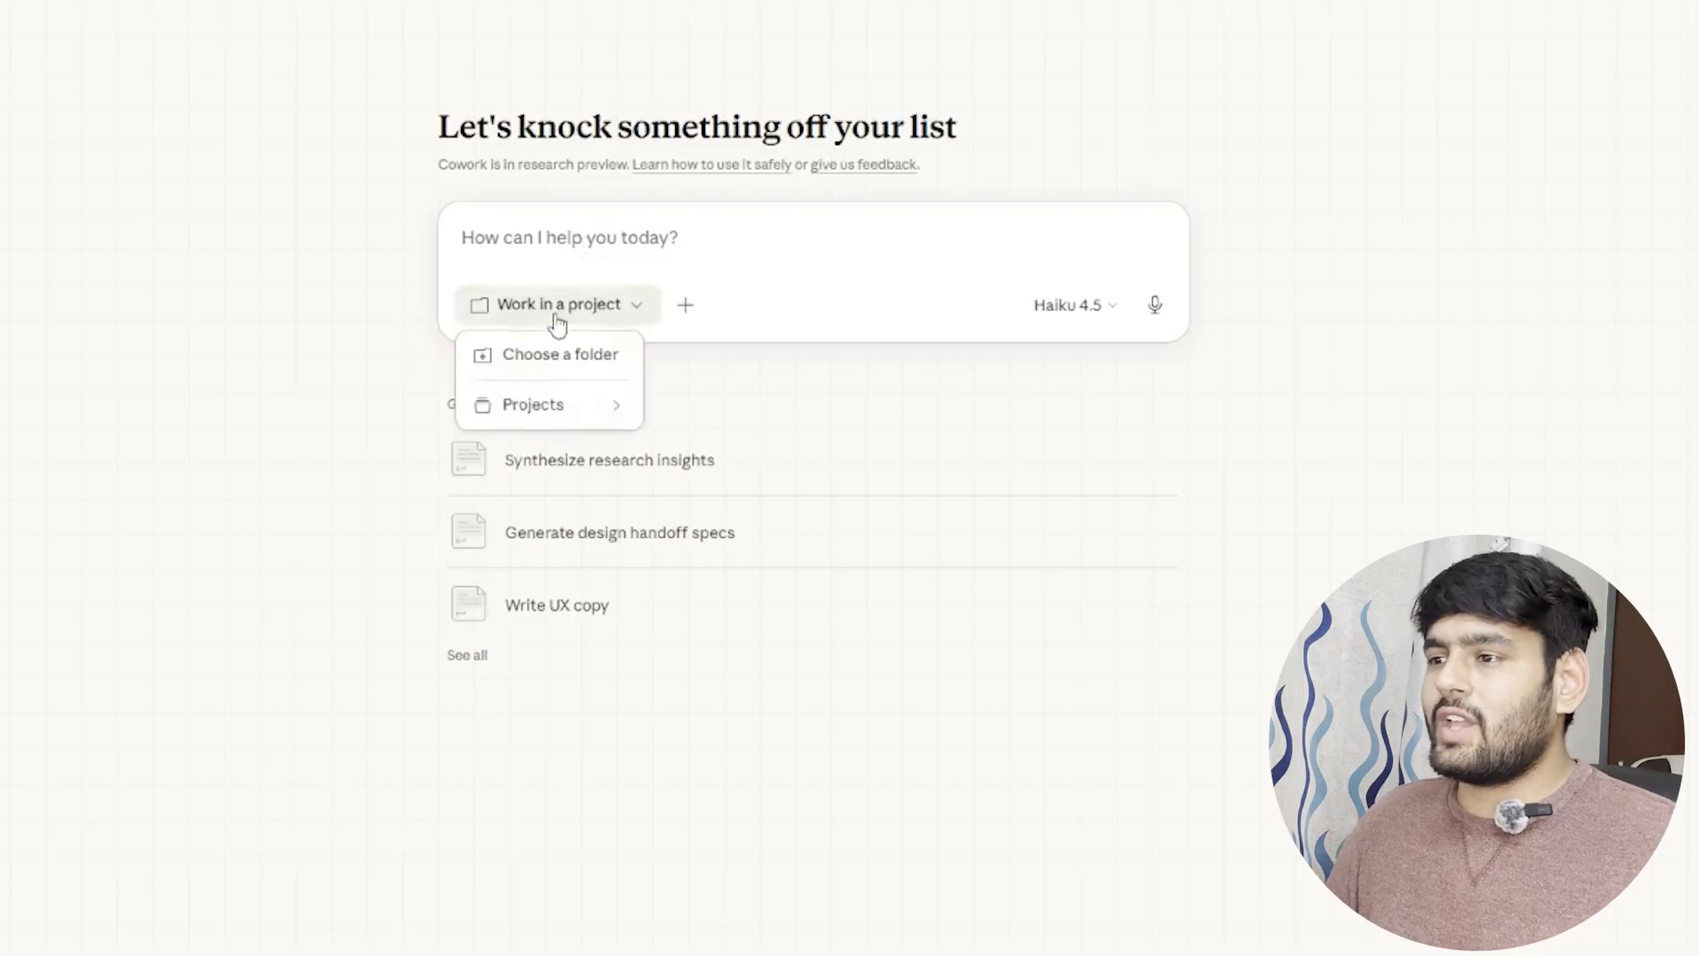
pyautogui.click(583, 354)
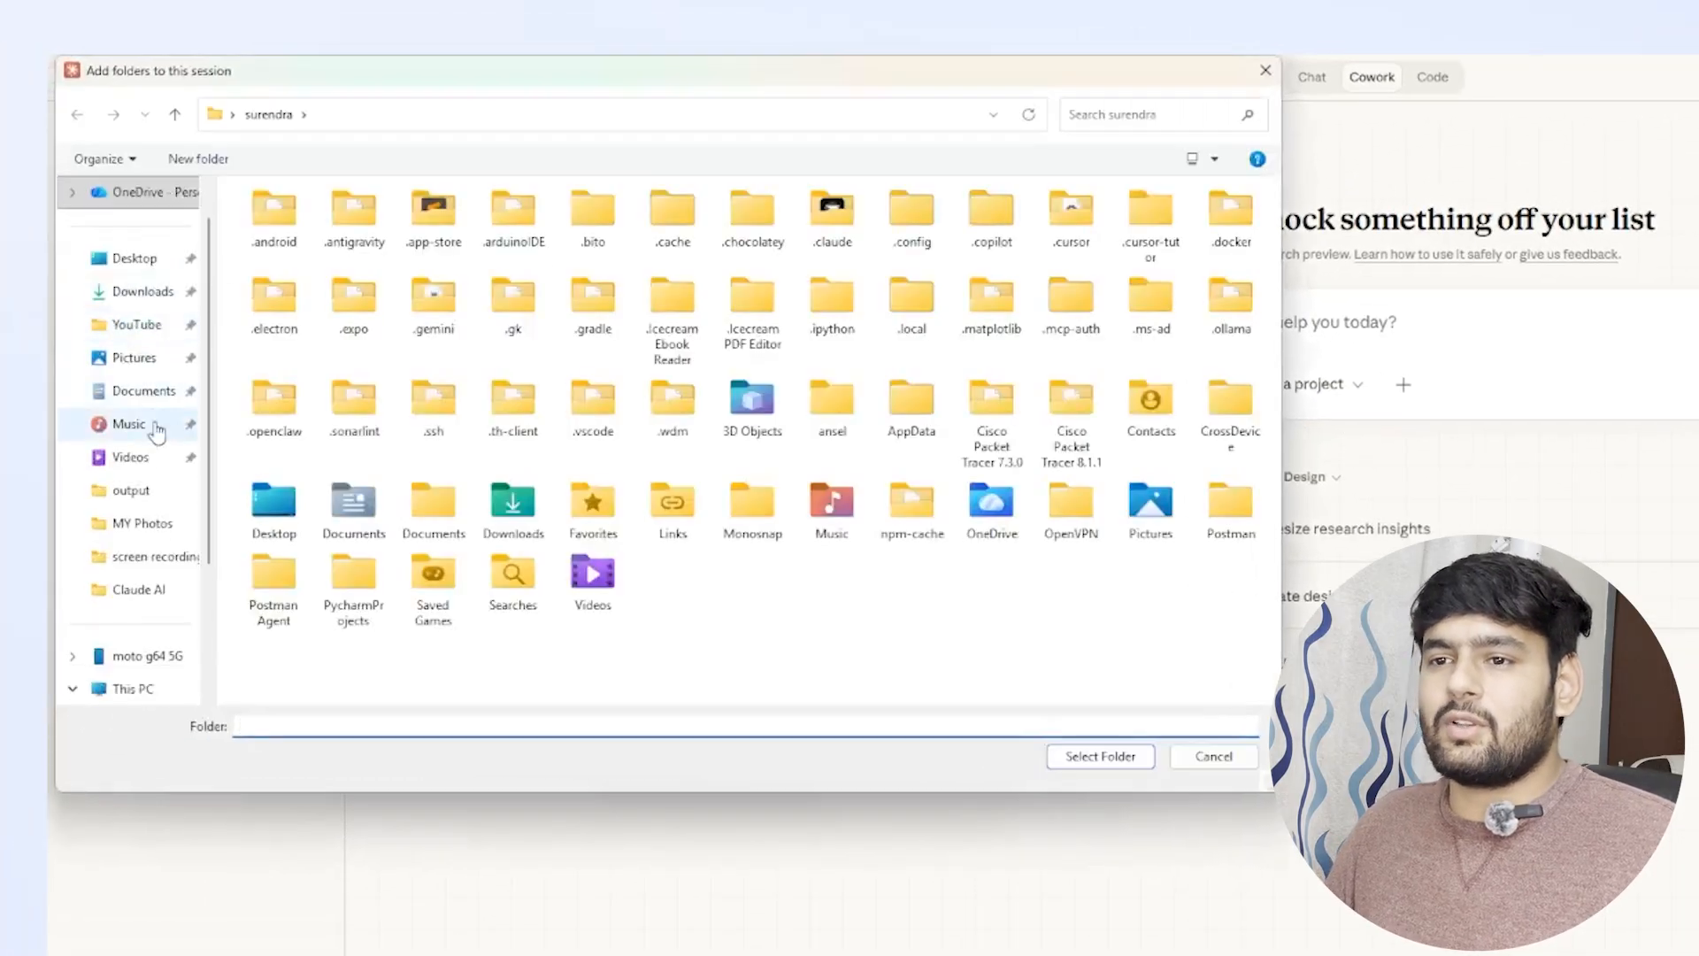
pyautogui.click(128, 424)
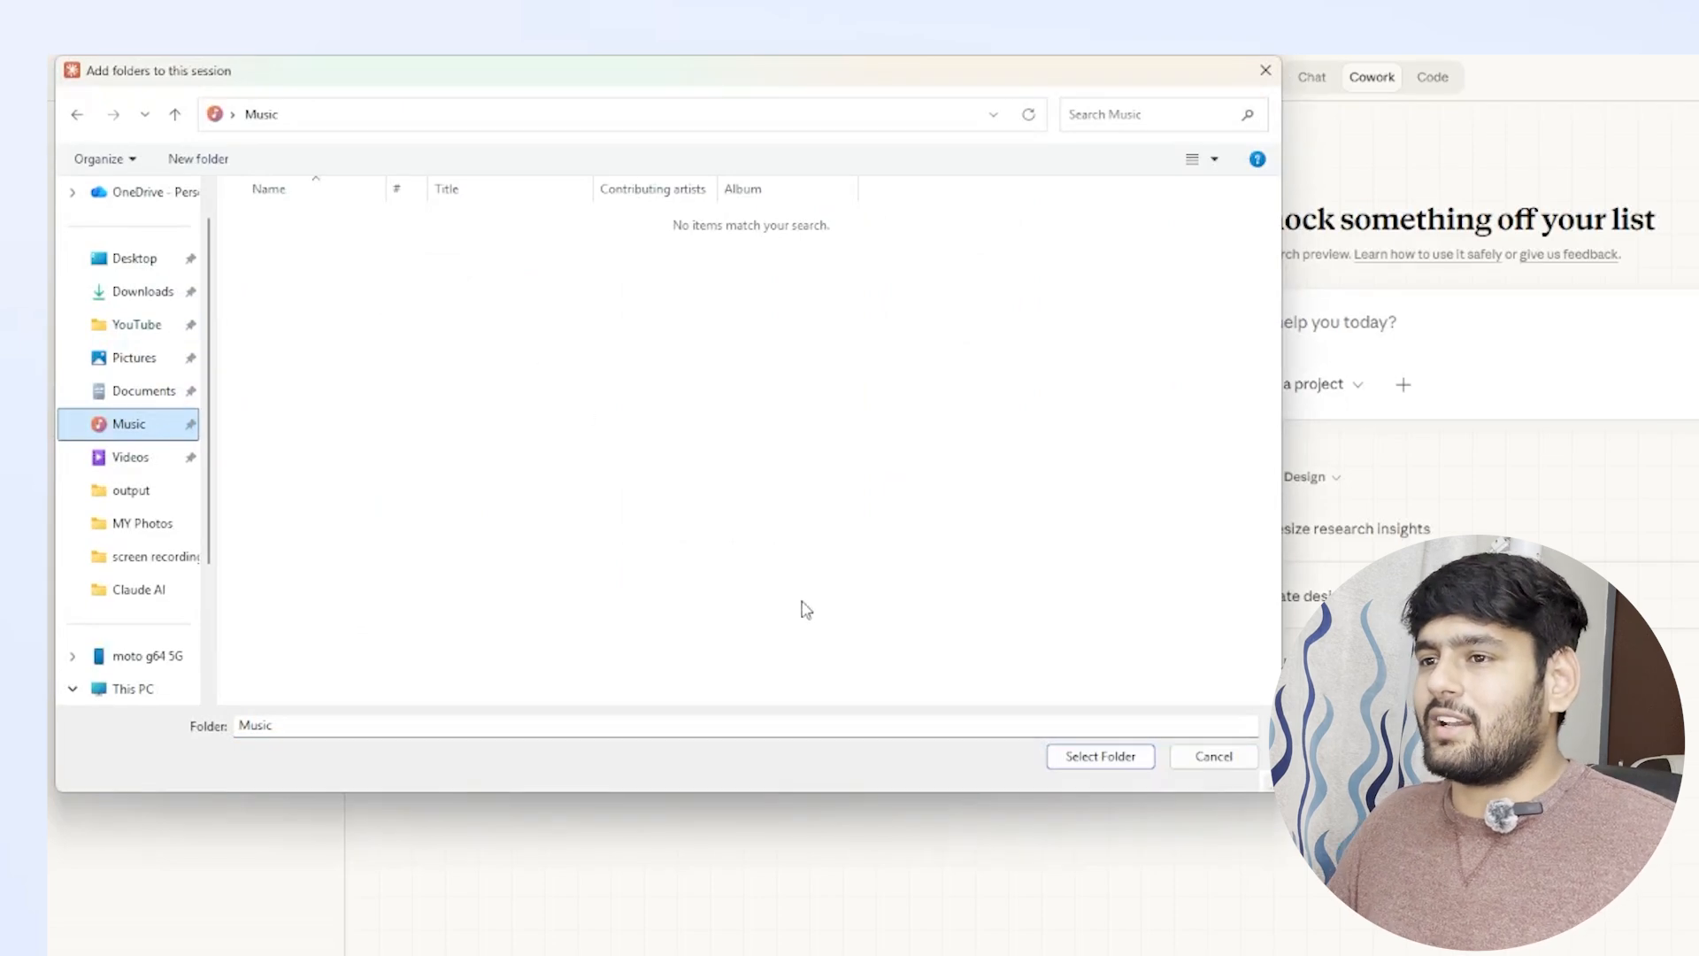
pyautogui.click(1113, 762)
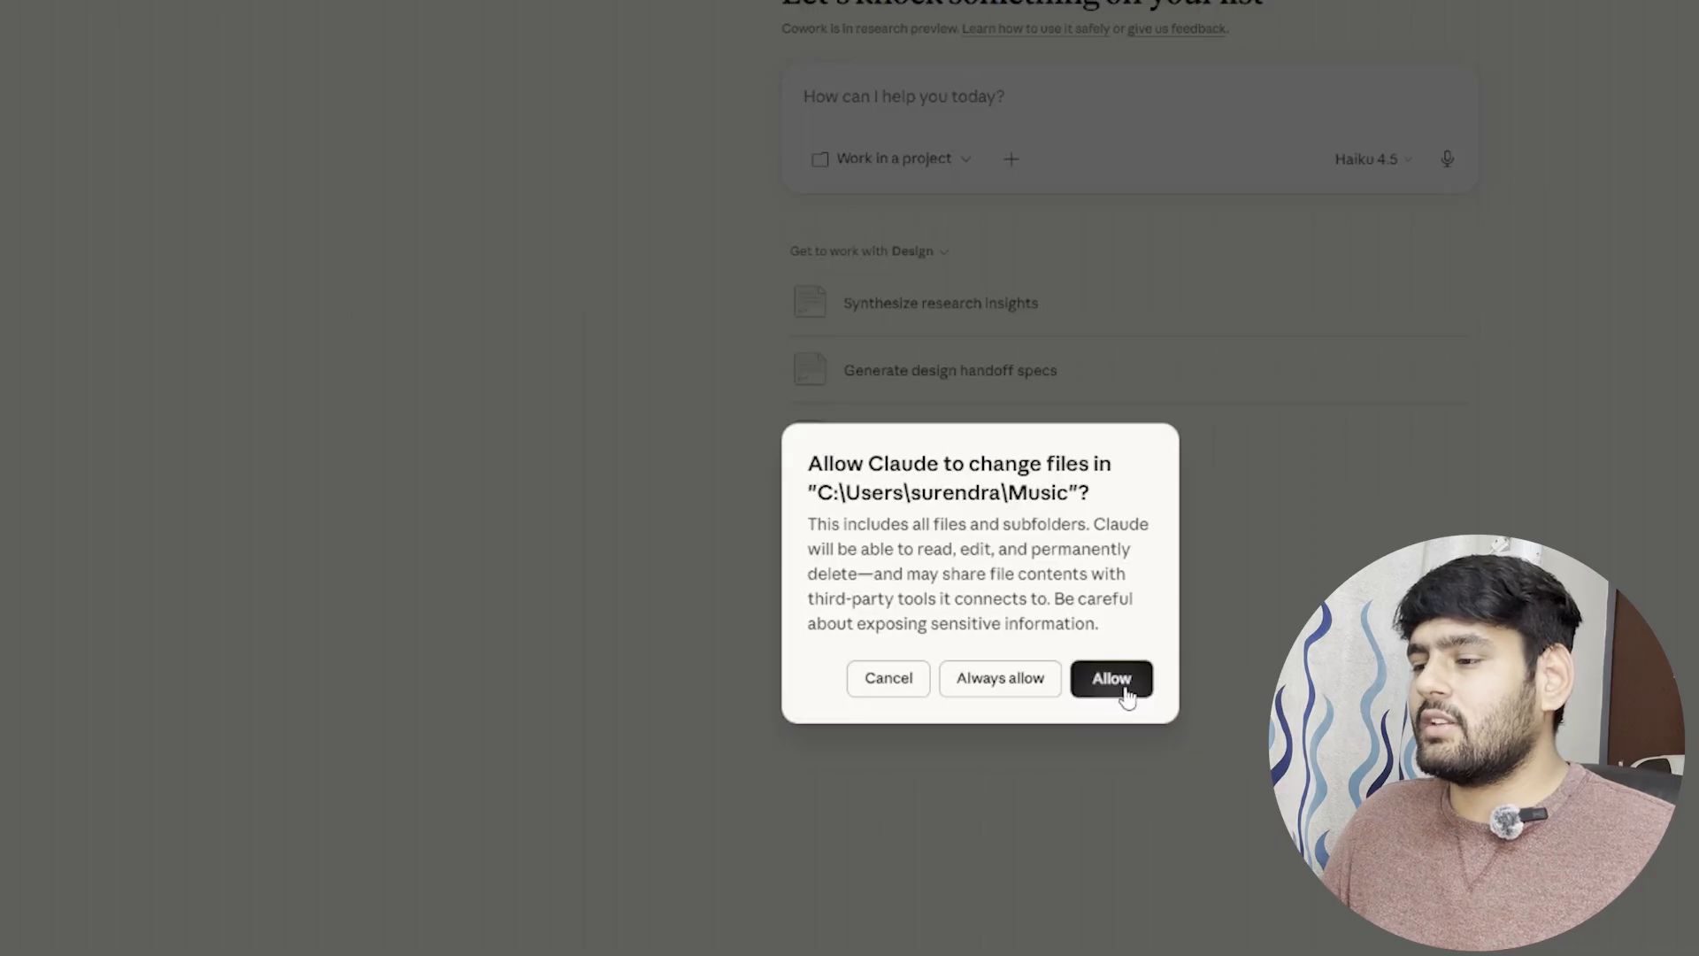
pyautogui.click(1117, 683)
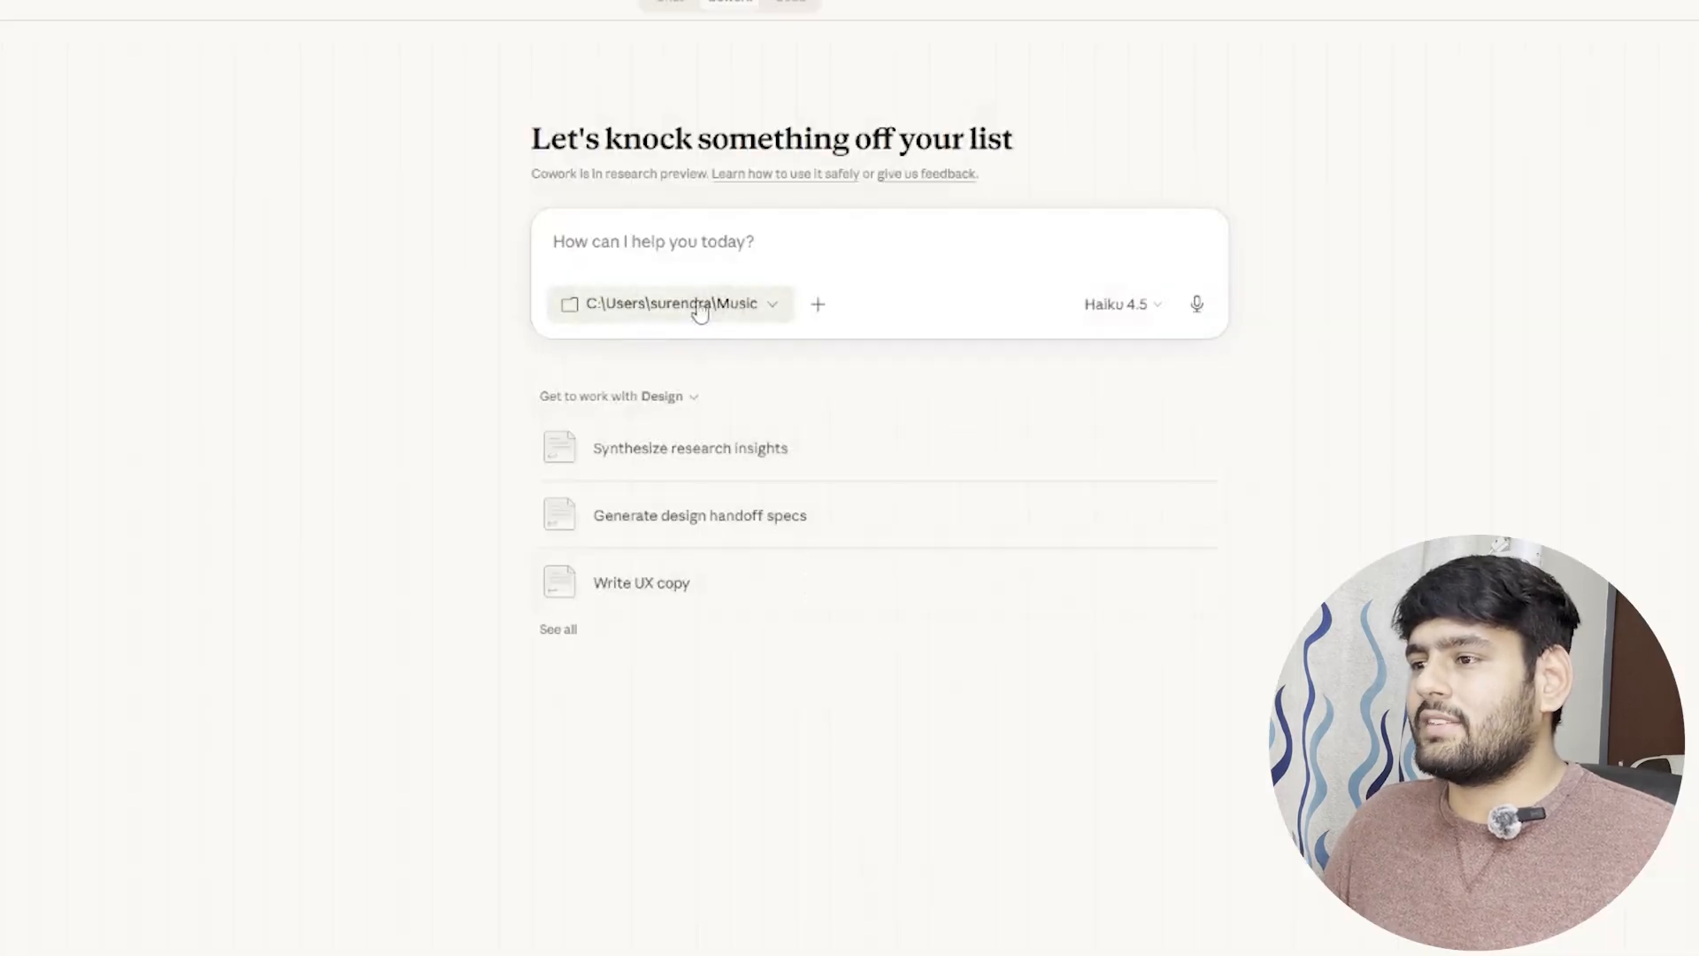
# Step: Submit the prompt "Give me top 10 usecases of claude cowork and save it in a pdf in music folder"
pyautogui.click(687, 241)
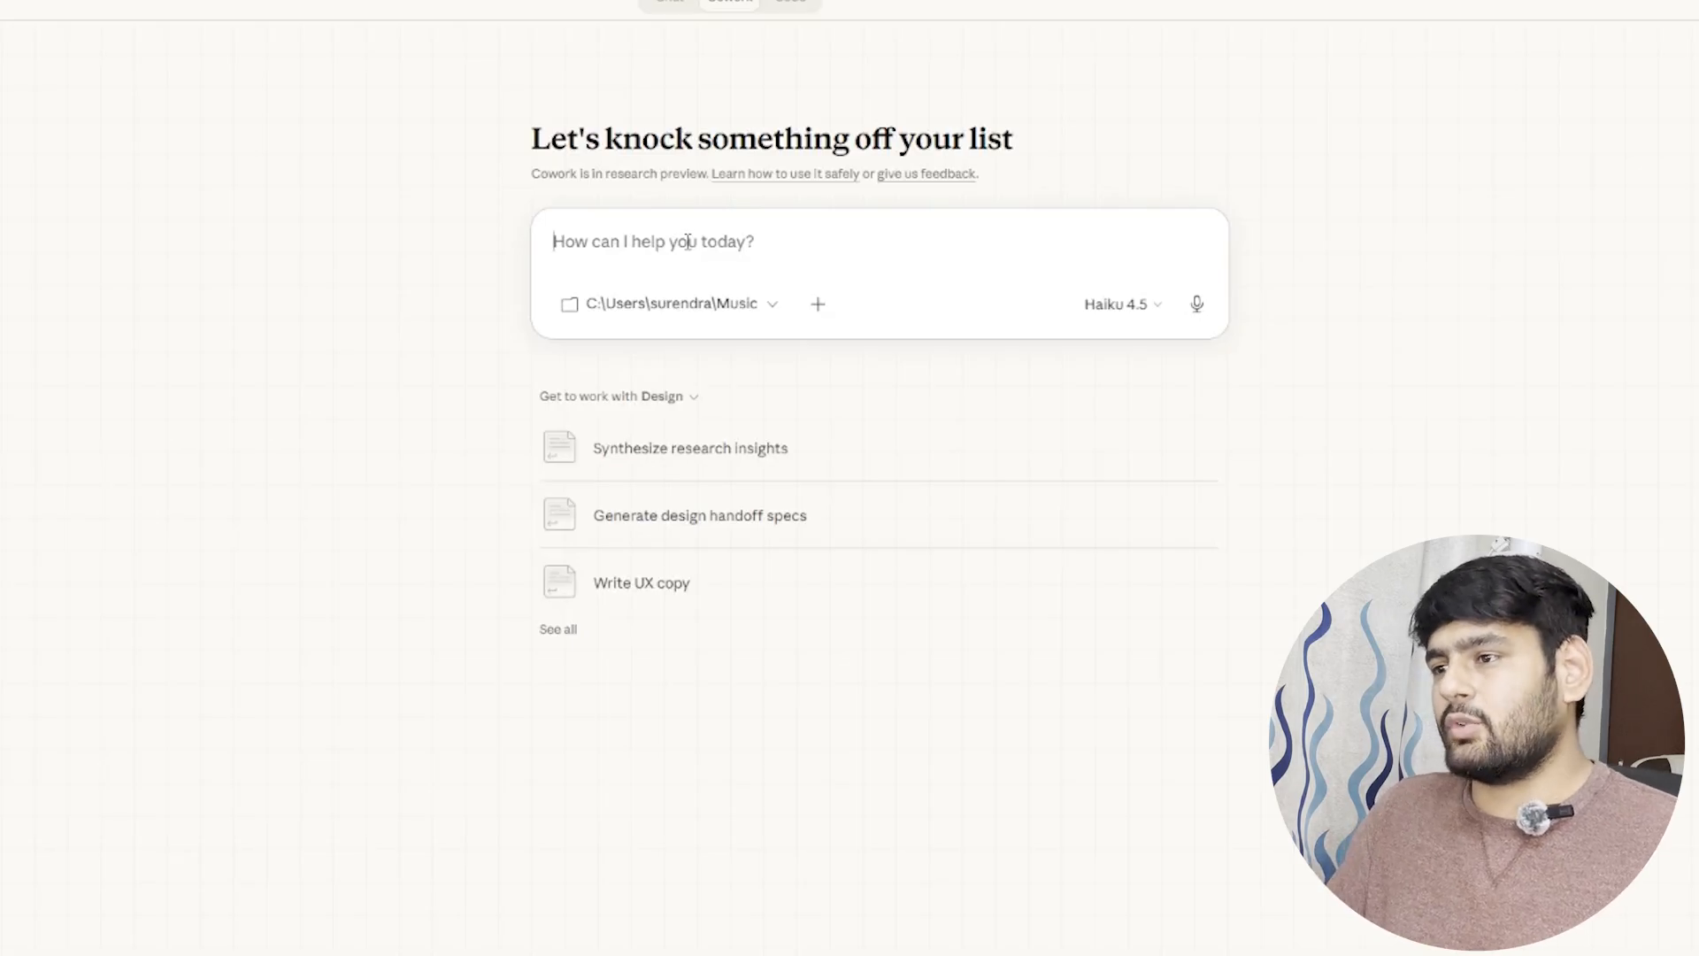
pyautogui.write('Give me top 10 usecases of claude code')
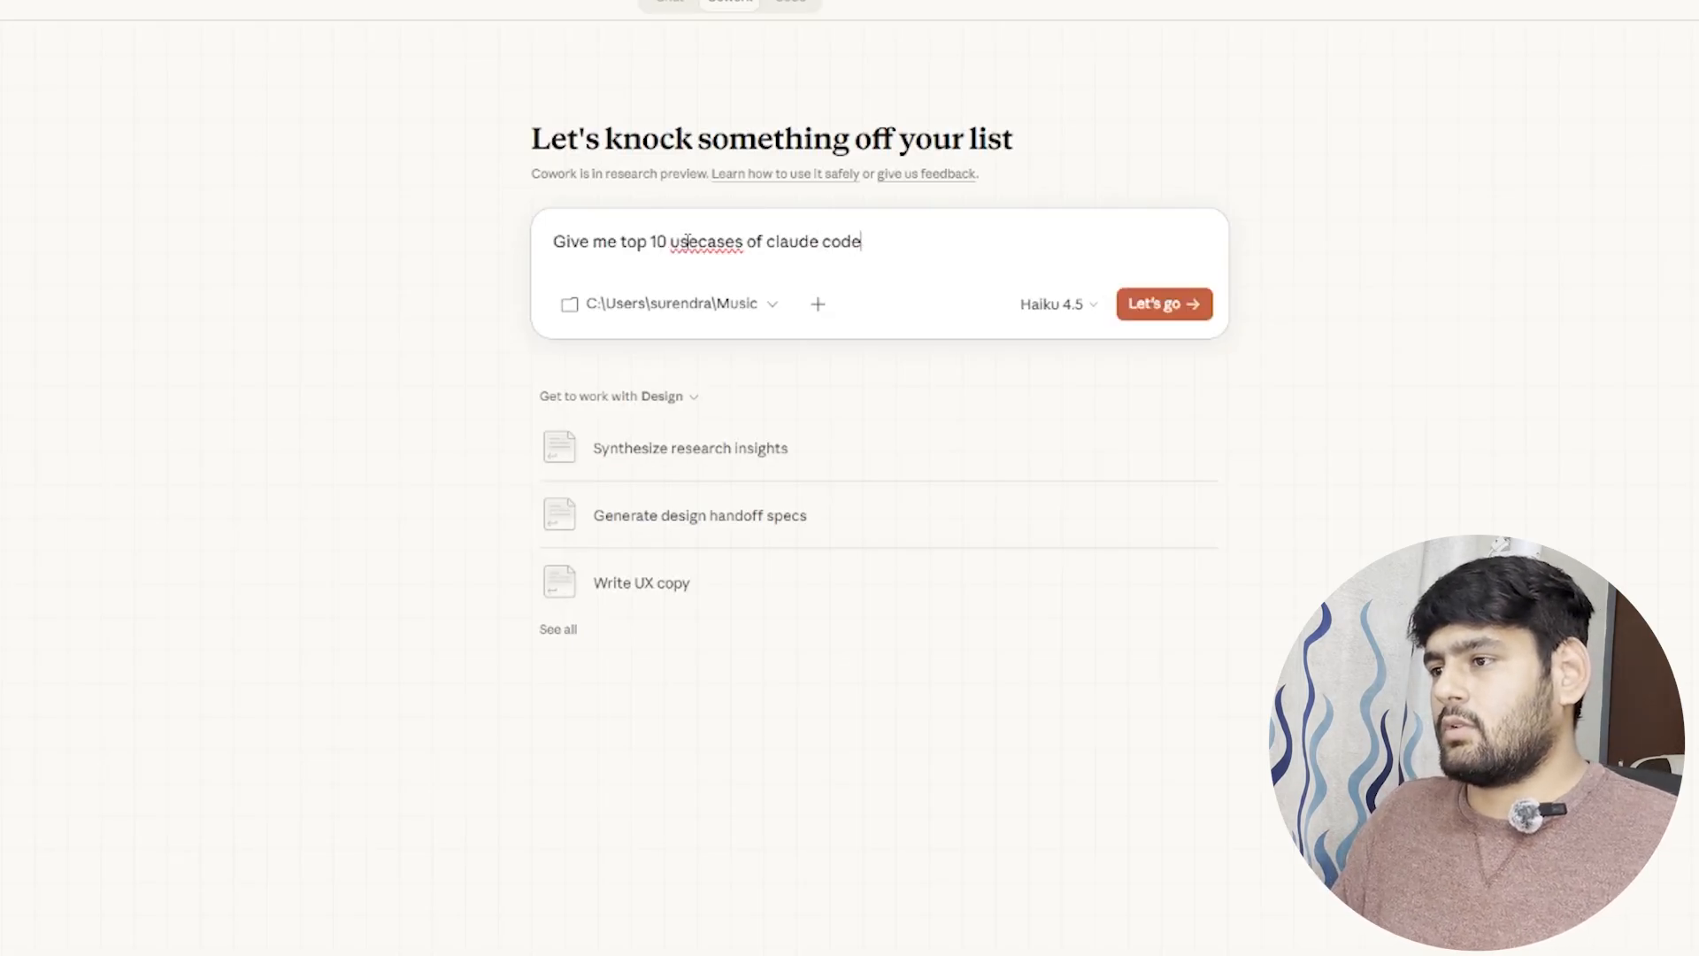
pyautogui.press('BackSpace')
pyautogui.press('BackSpace')
pyautogui.press('BackSpace')
pyautogui.write('owork and save it in a pdf in music folder')
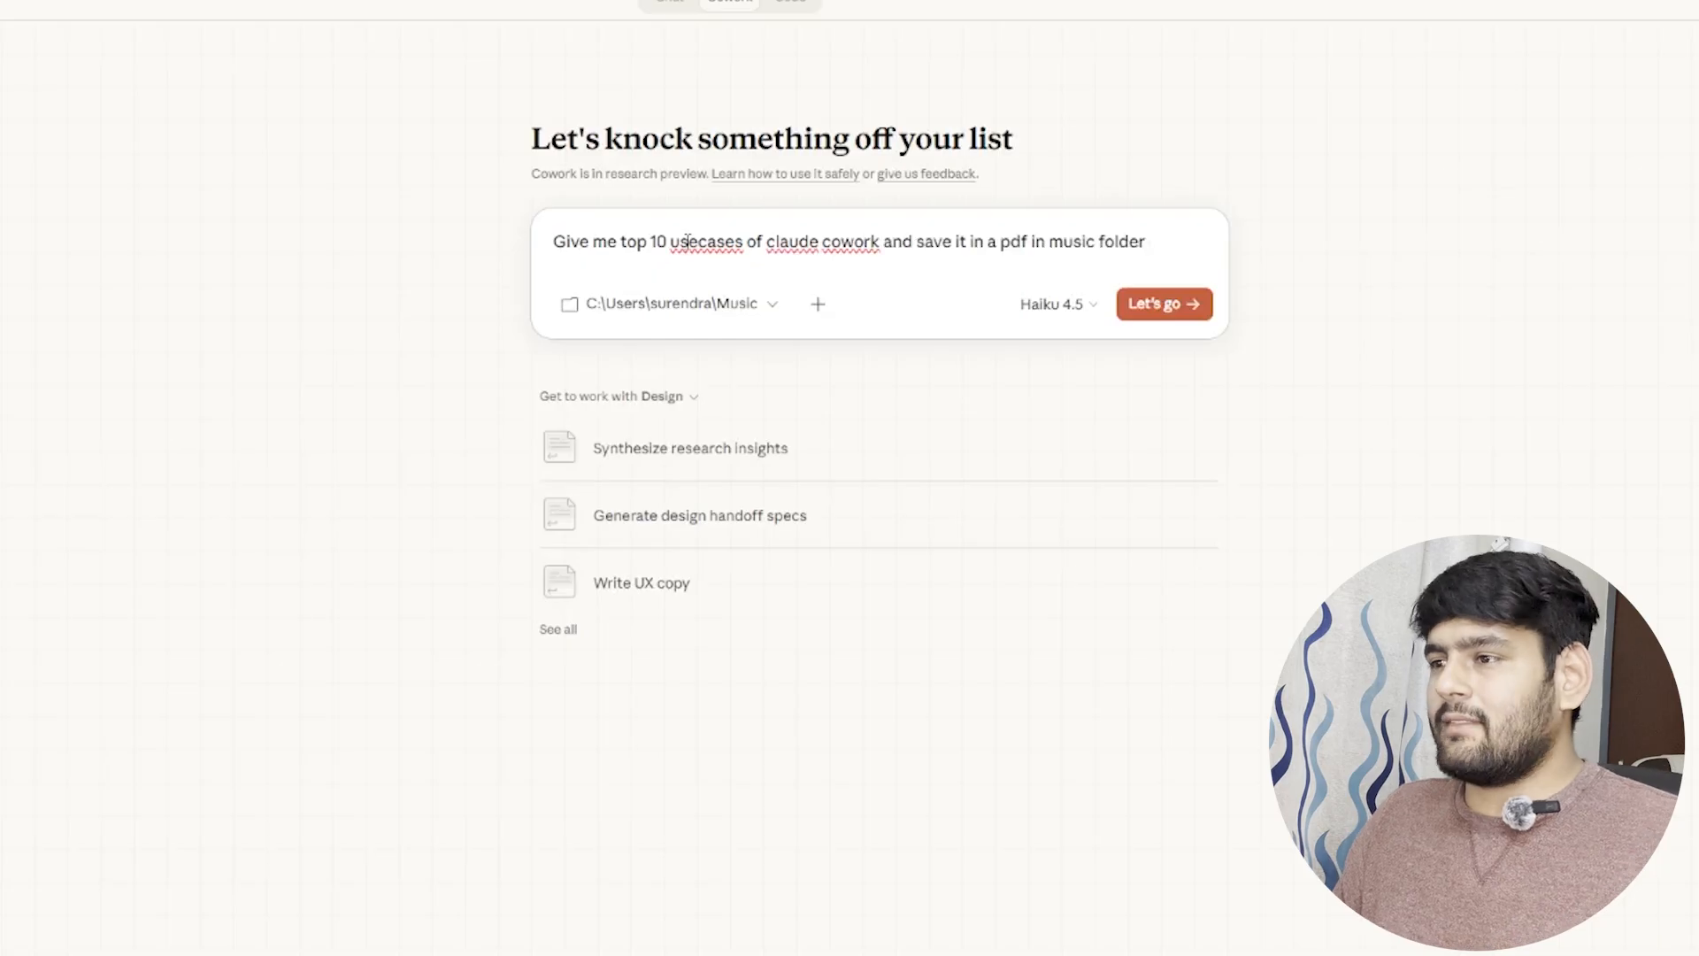
pyautogui.press('Return')
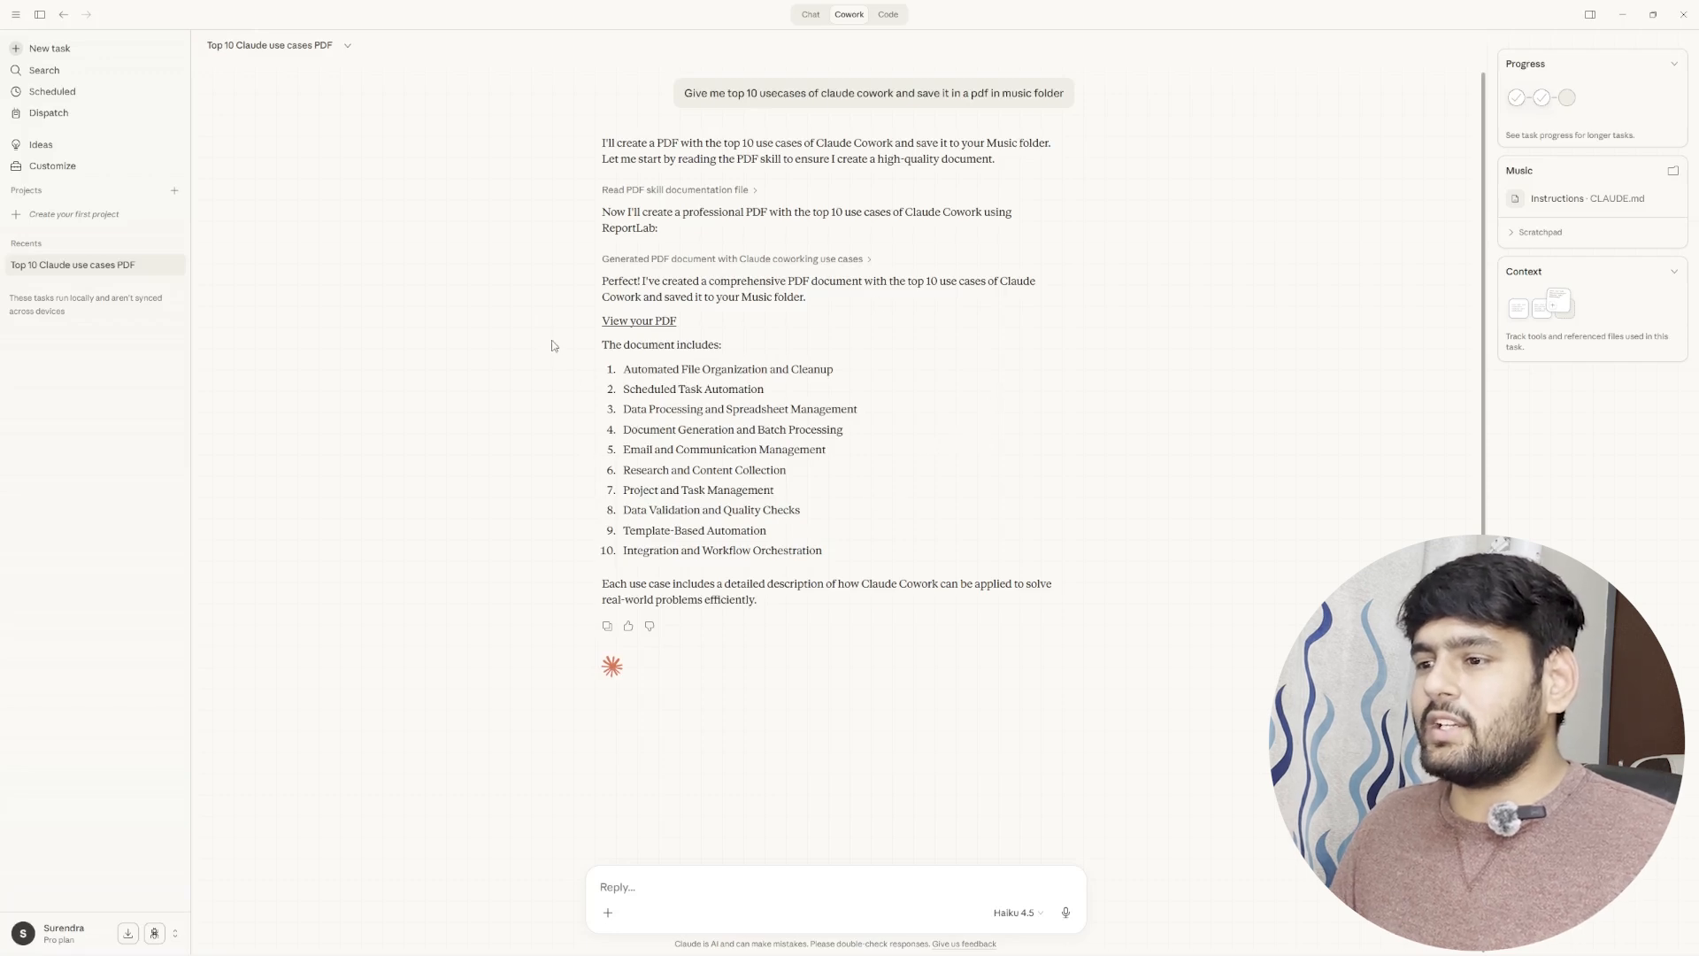
# Step: Open the generated use-cases PDF from the Music folder and read through both pages
pyautogui.moveTo(584, 350); pyautogui.dragTo(845, 529)
pyautogui.click(846, 529)
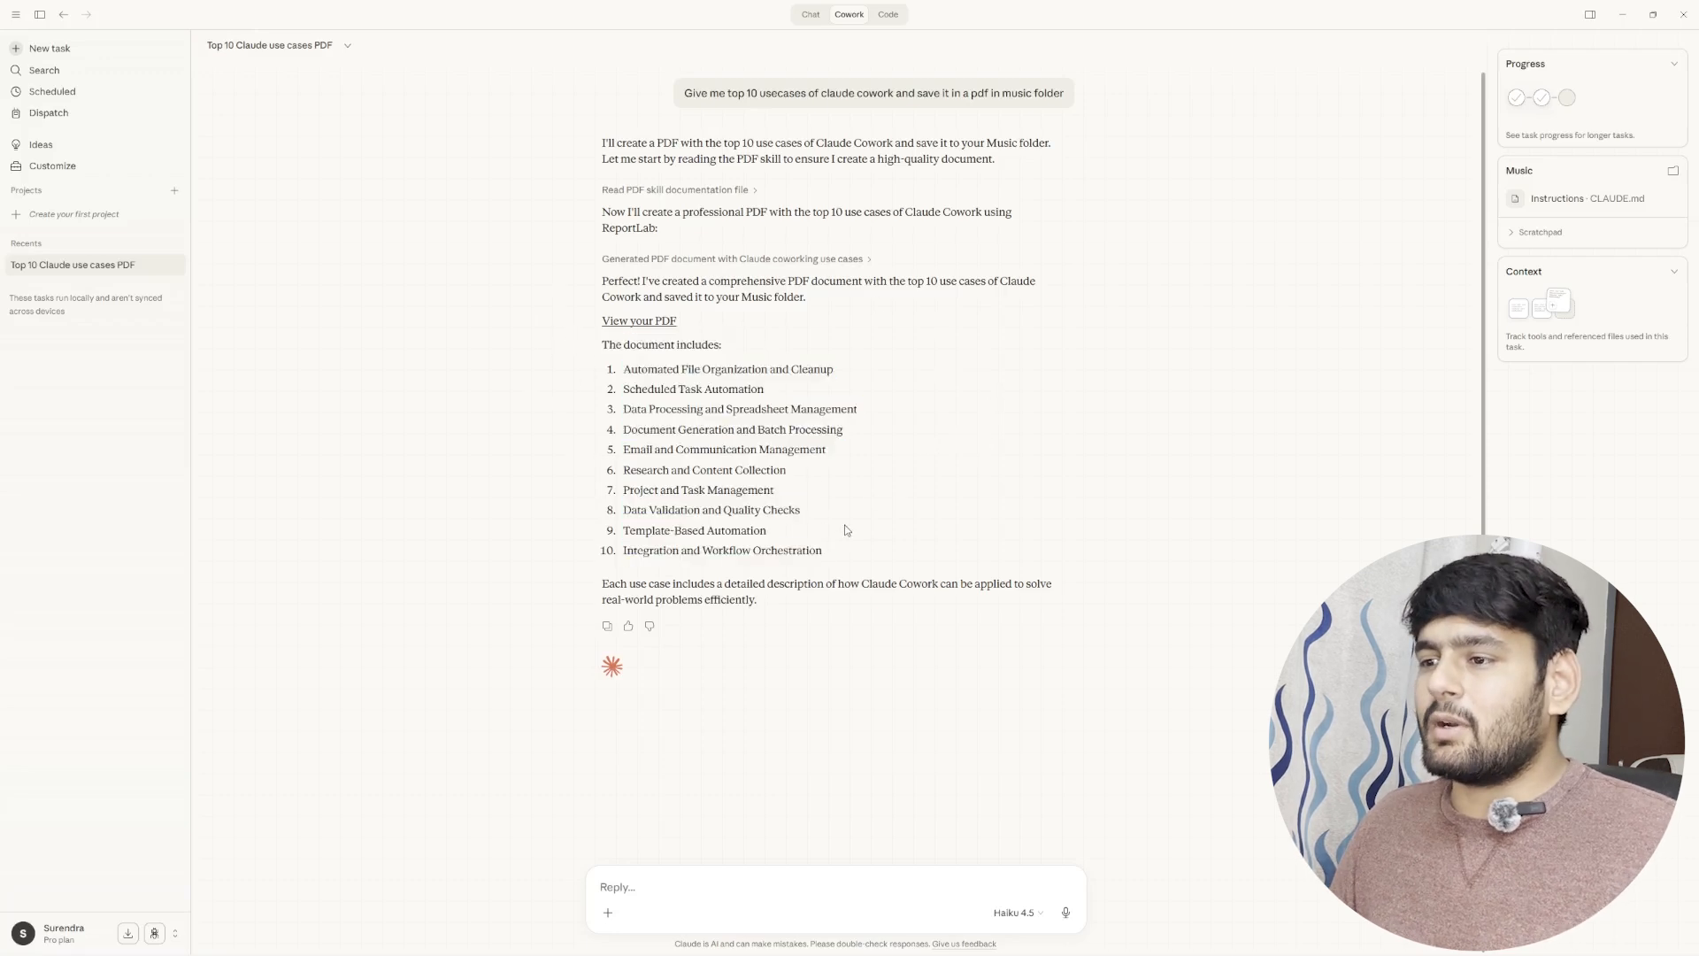
pyautogui.click(633, 331)
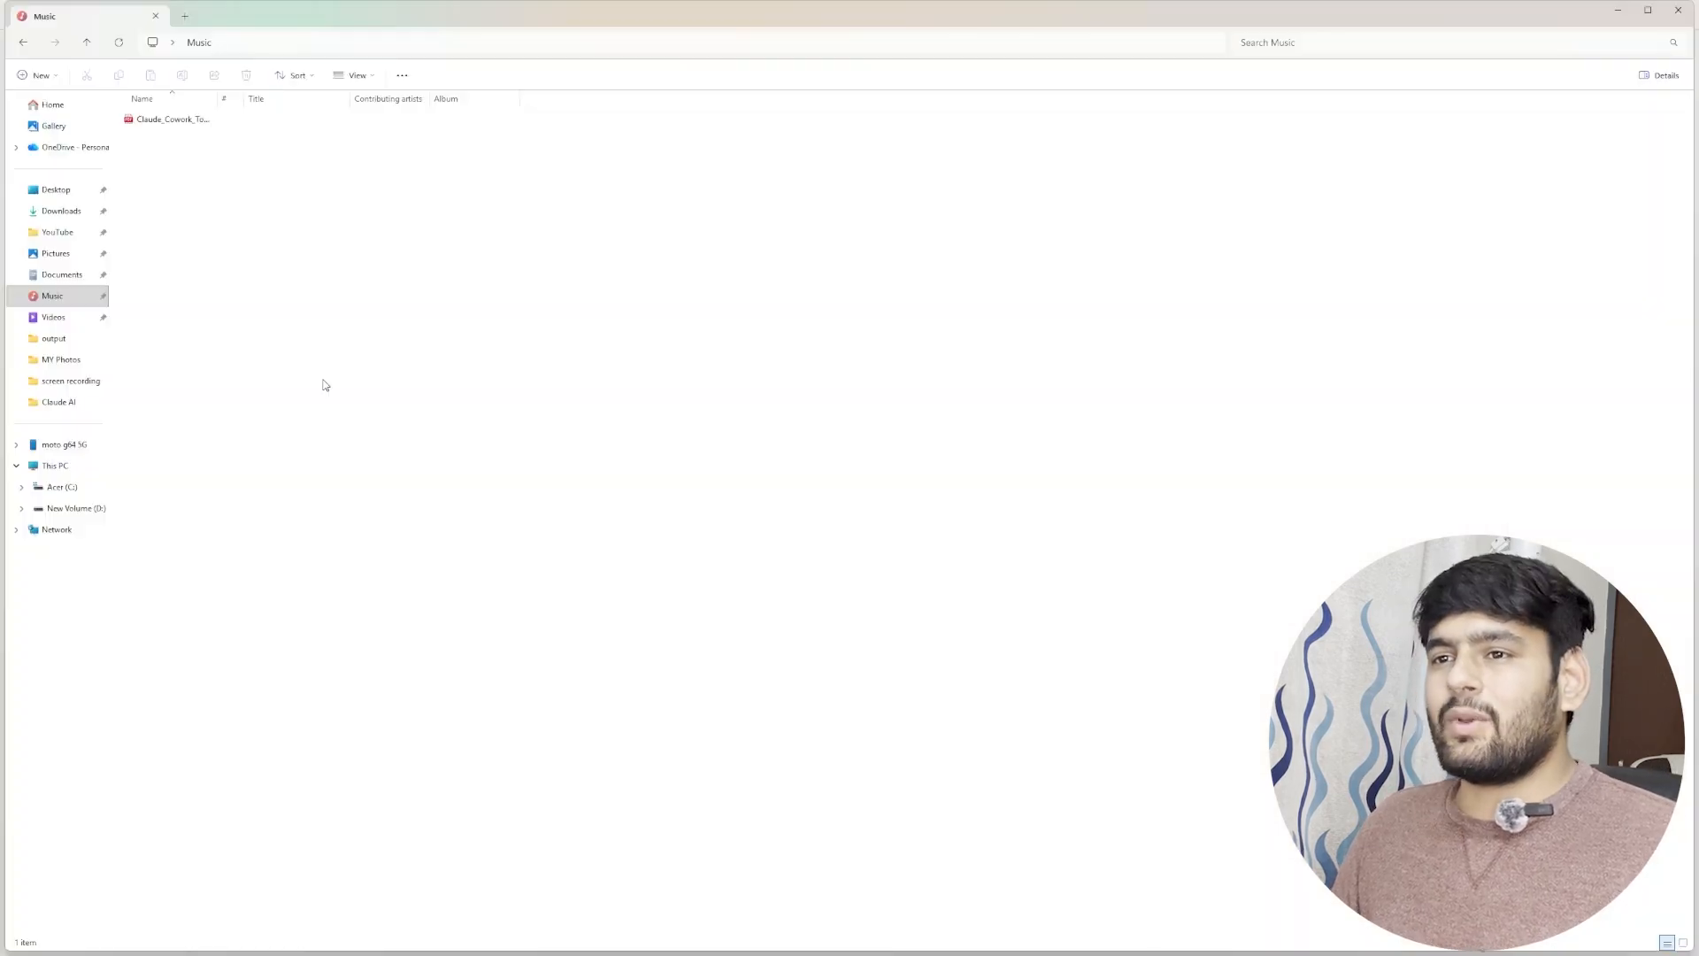
pyautogui.click(182, 121)
pyautogui.doubleClick(182, 121)
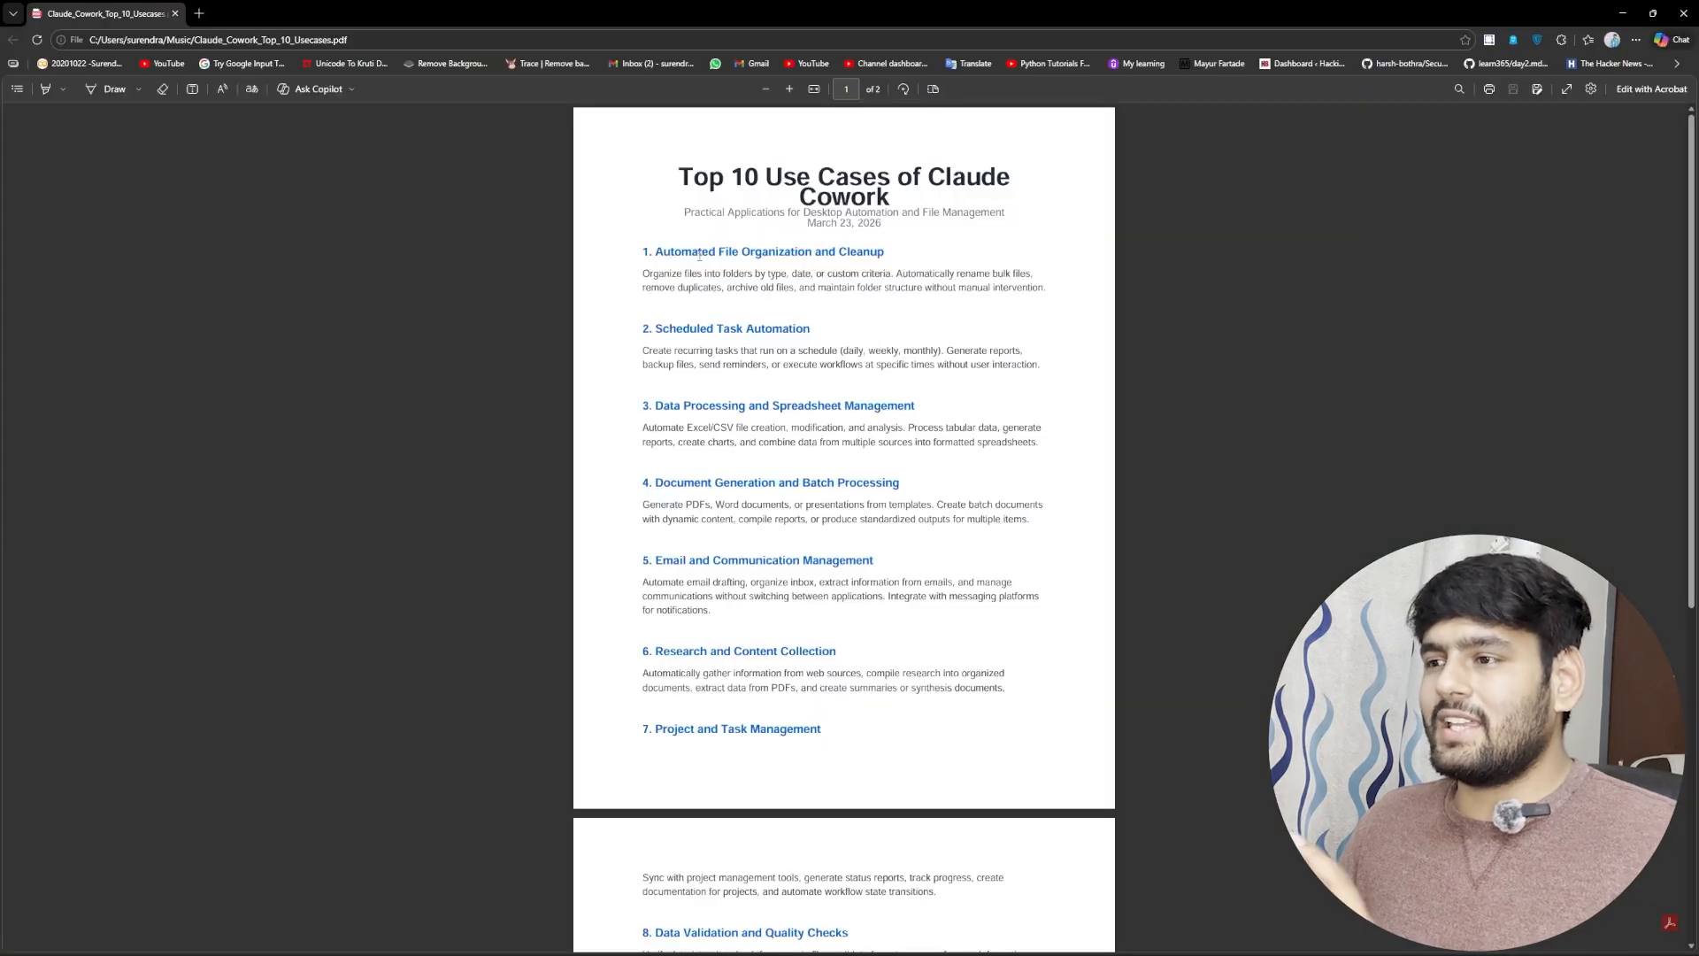
pyautogui.scroll(-2, 727, 279)
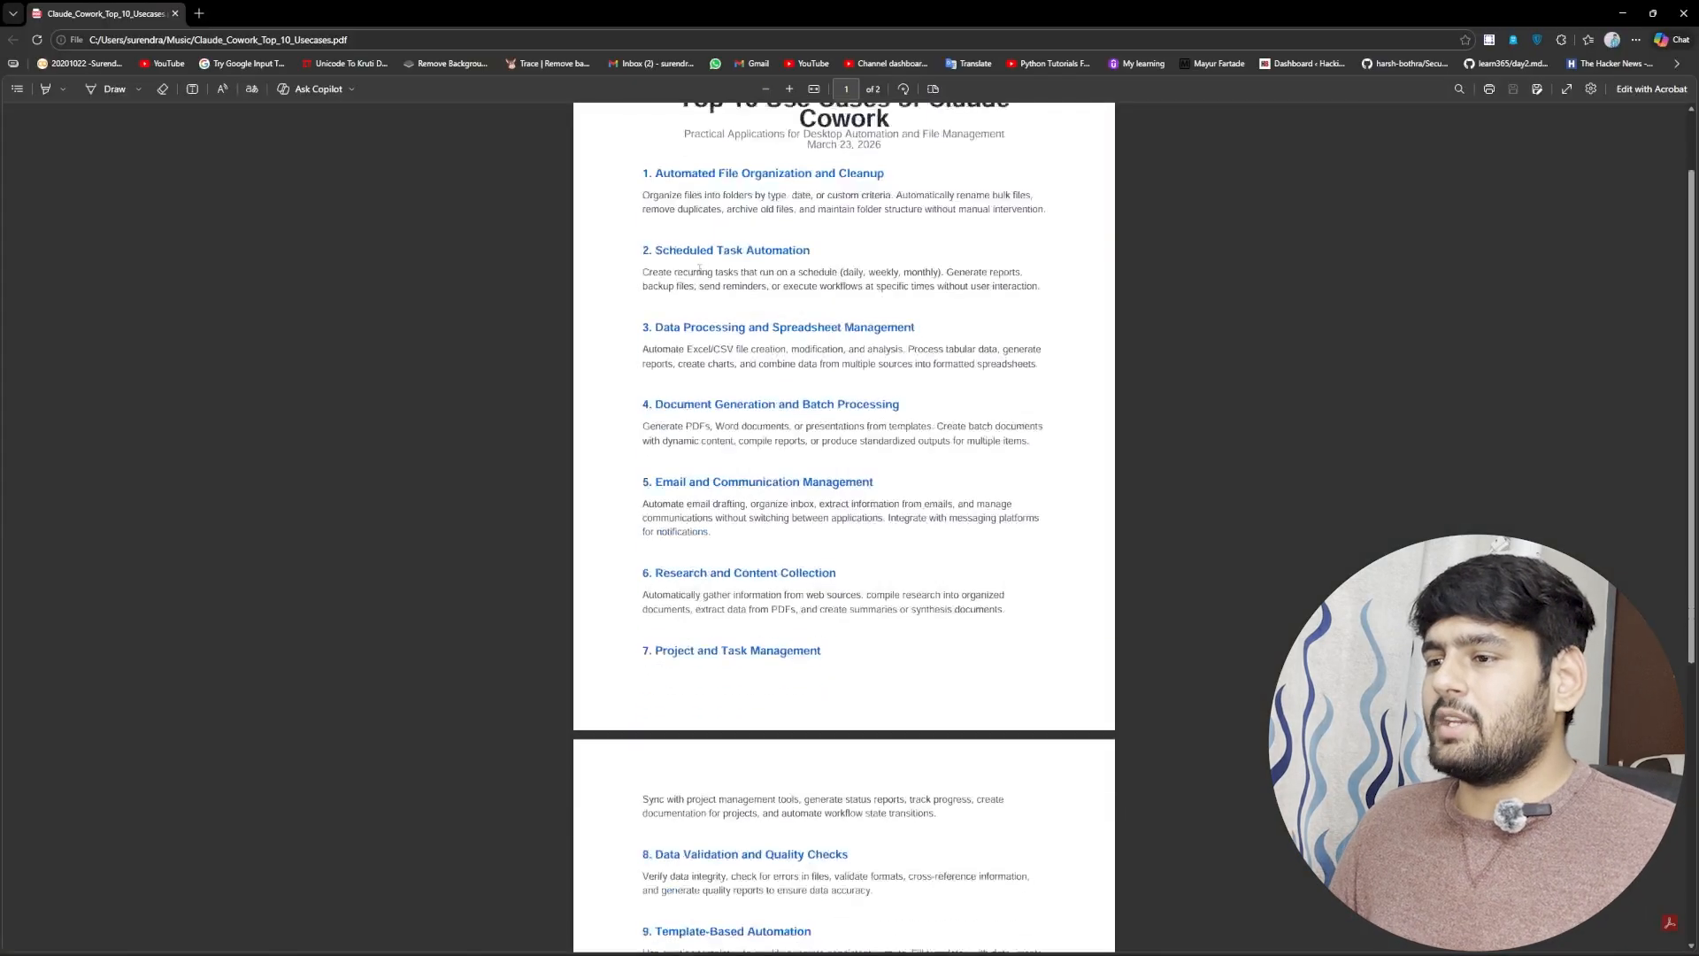
pyautogui.scroll(-4, 726, 280)
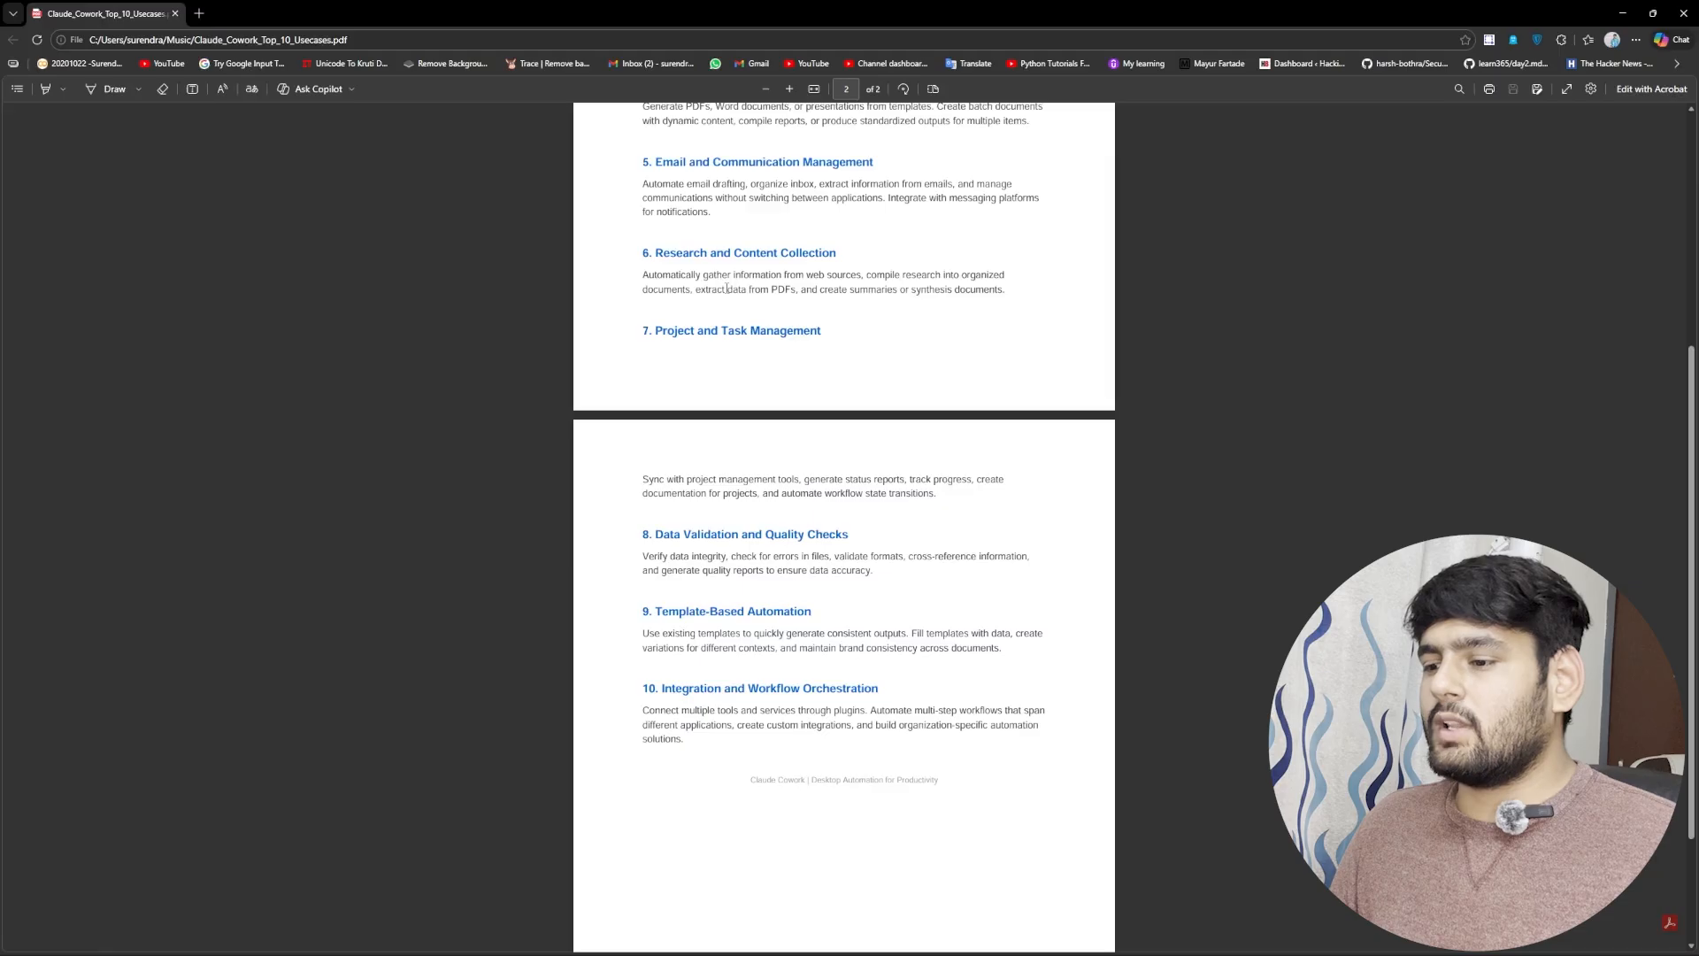
pyautogui.scroll(6, 727, 288)
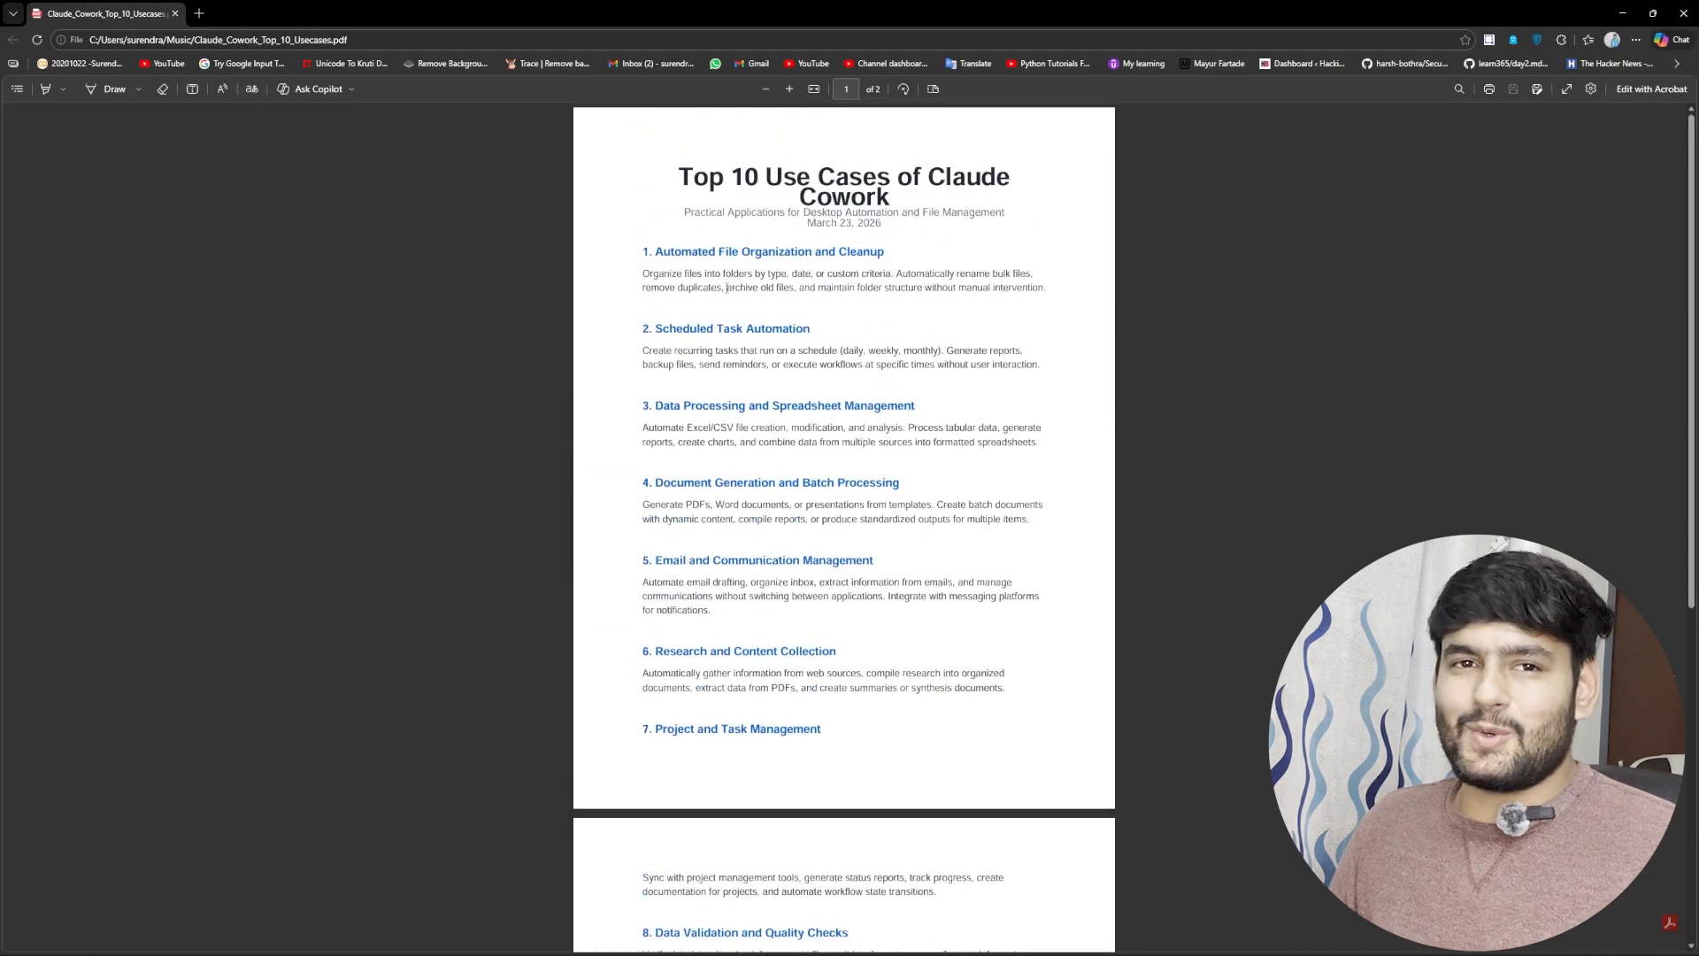
# Step: Switch to Claude, choose the Pictures\Screenshots\old folder as the new task's working folder and allow Claude to change files in it
pyautogui.hotkey('alt', 'Tab')
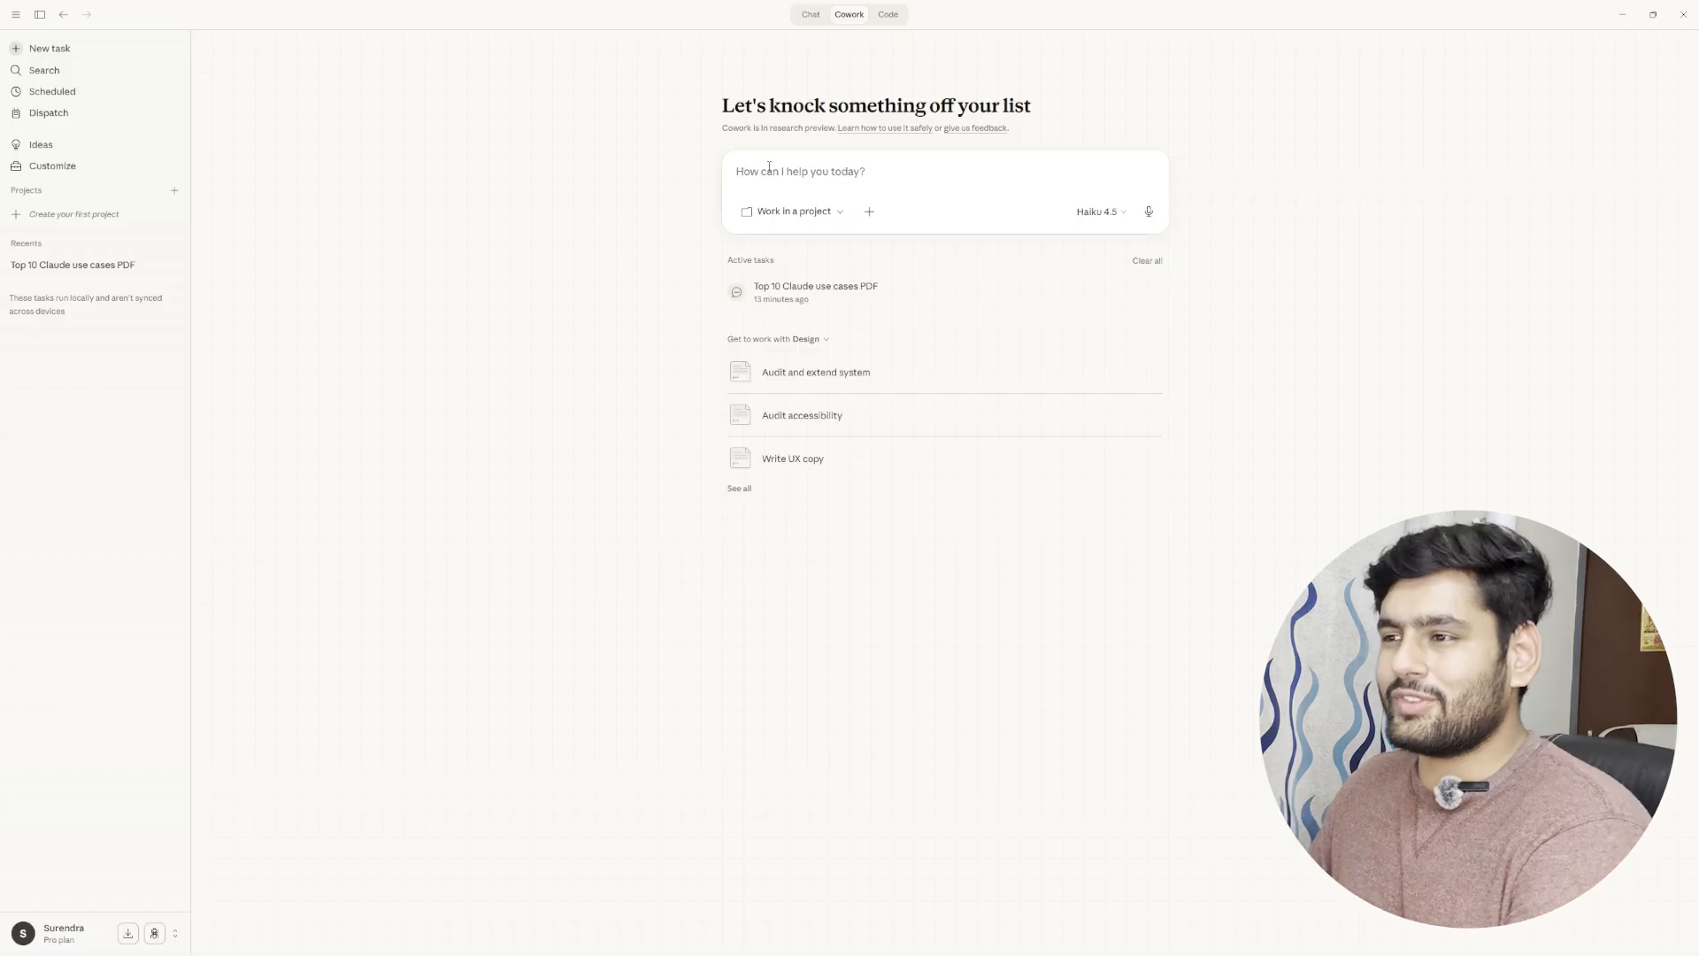
pyautogui.click(793, 211)
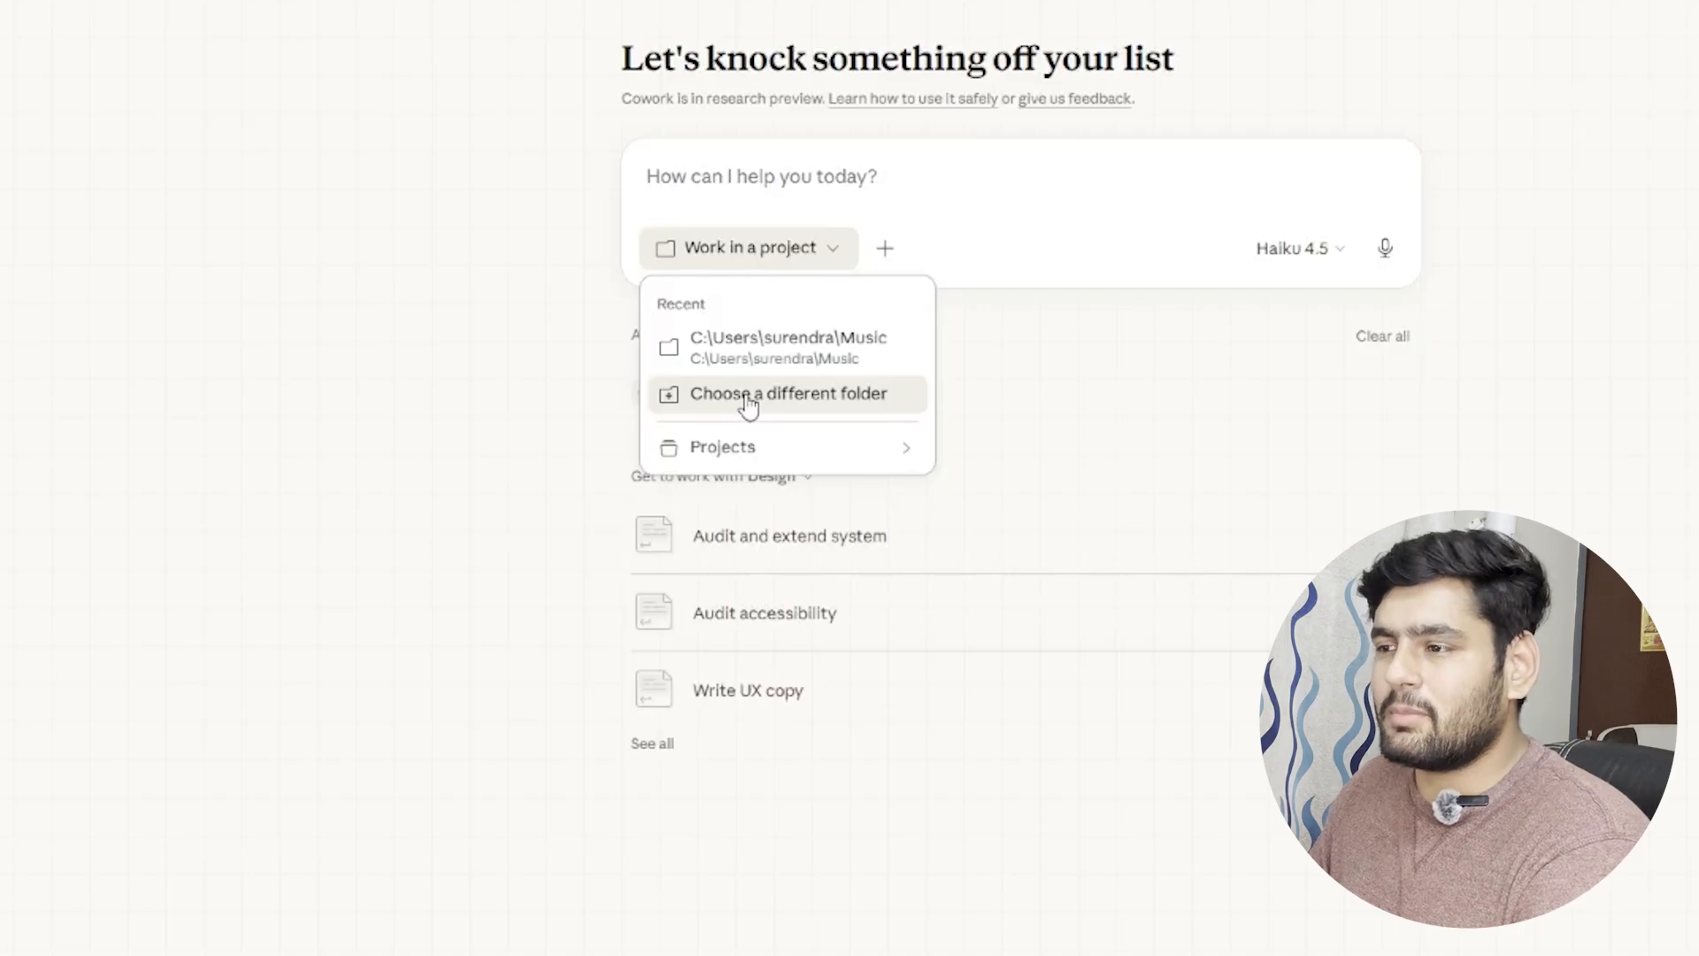
pyautogui.click(748, 395)
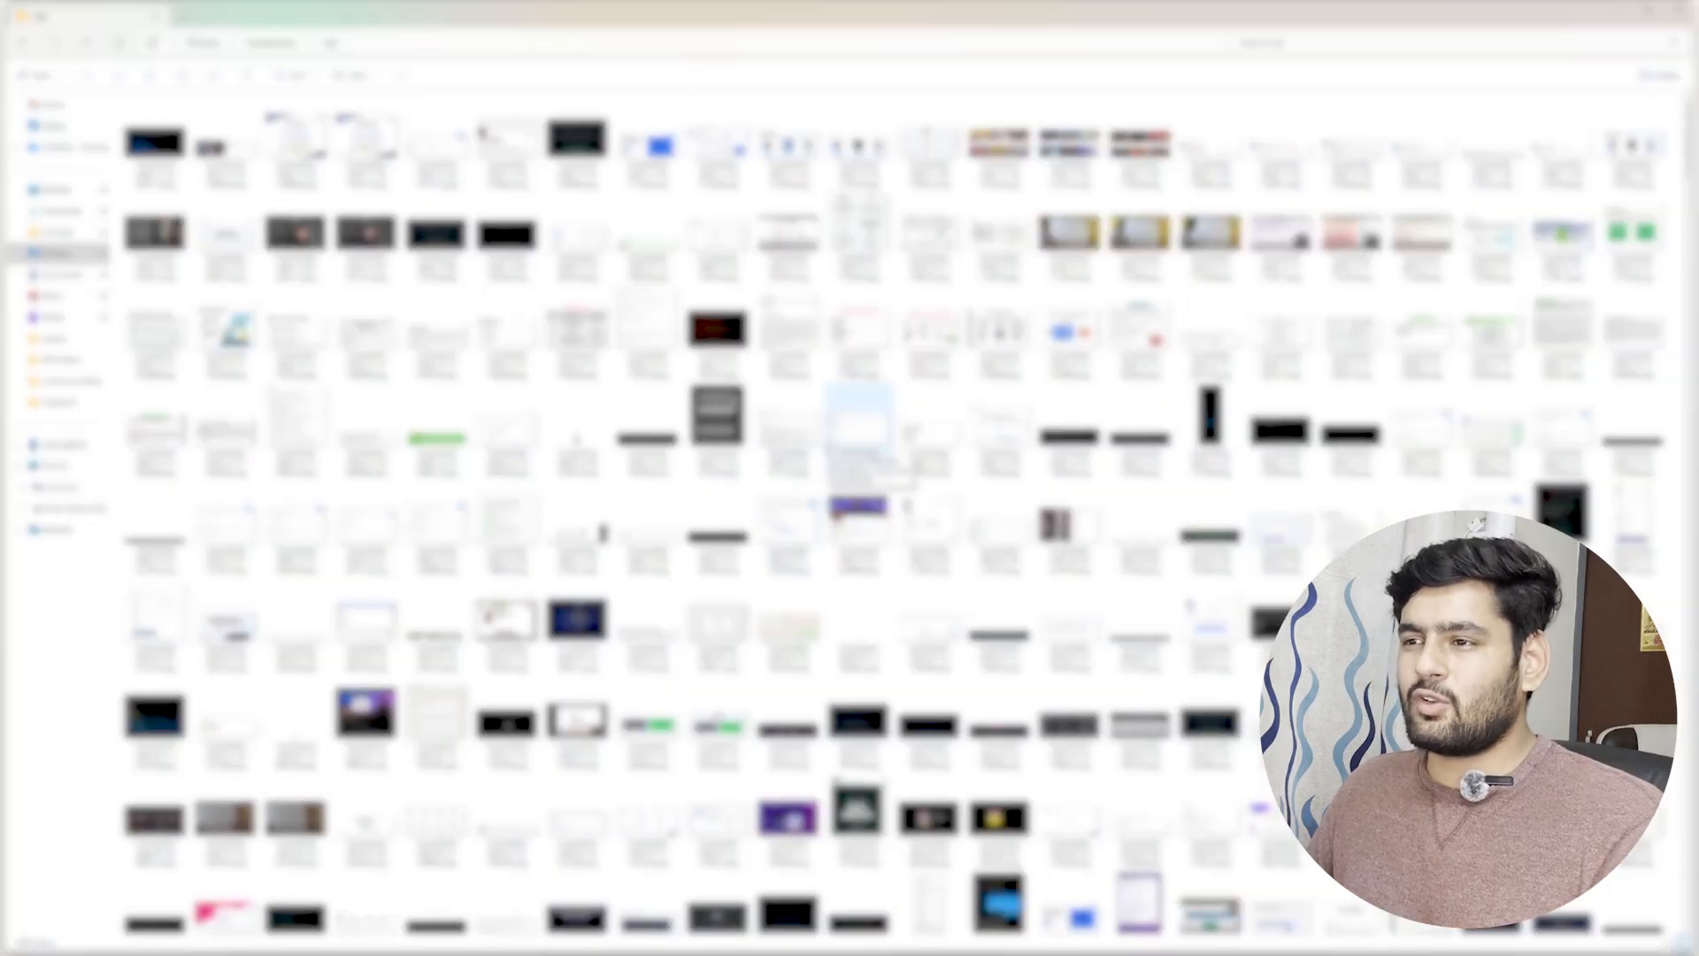
pyautogui.scroll(-15, 828, 447)
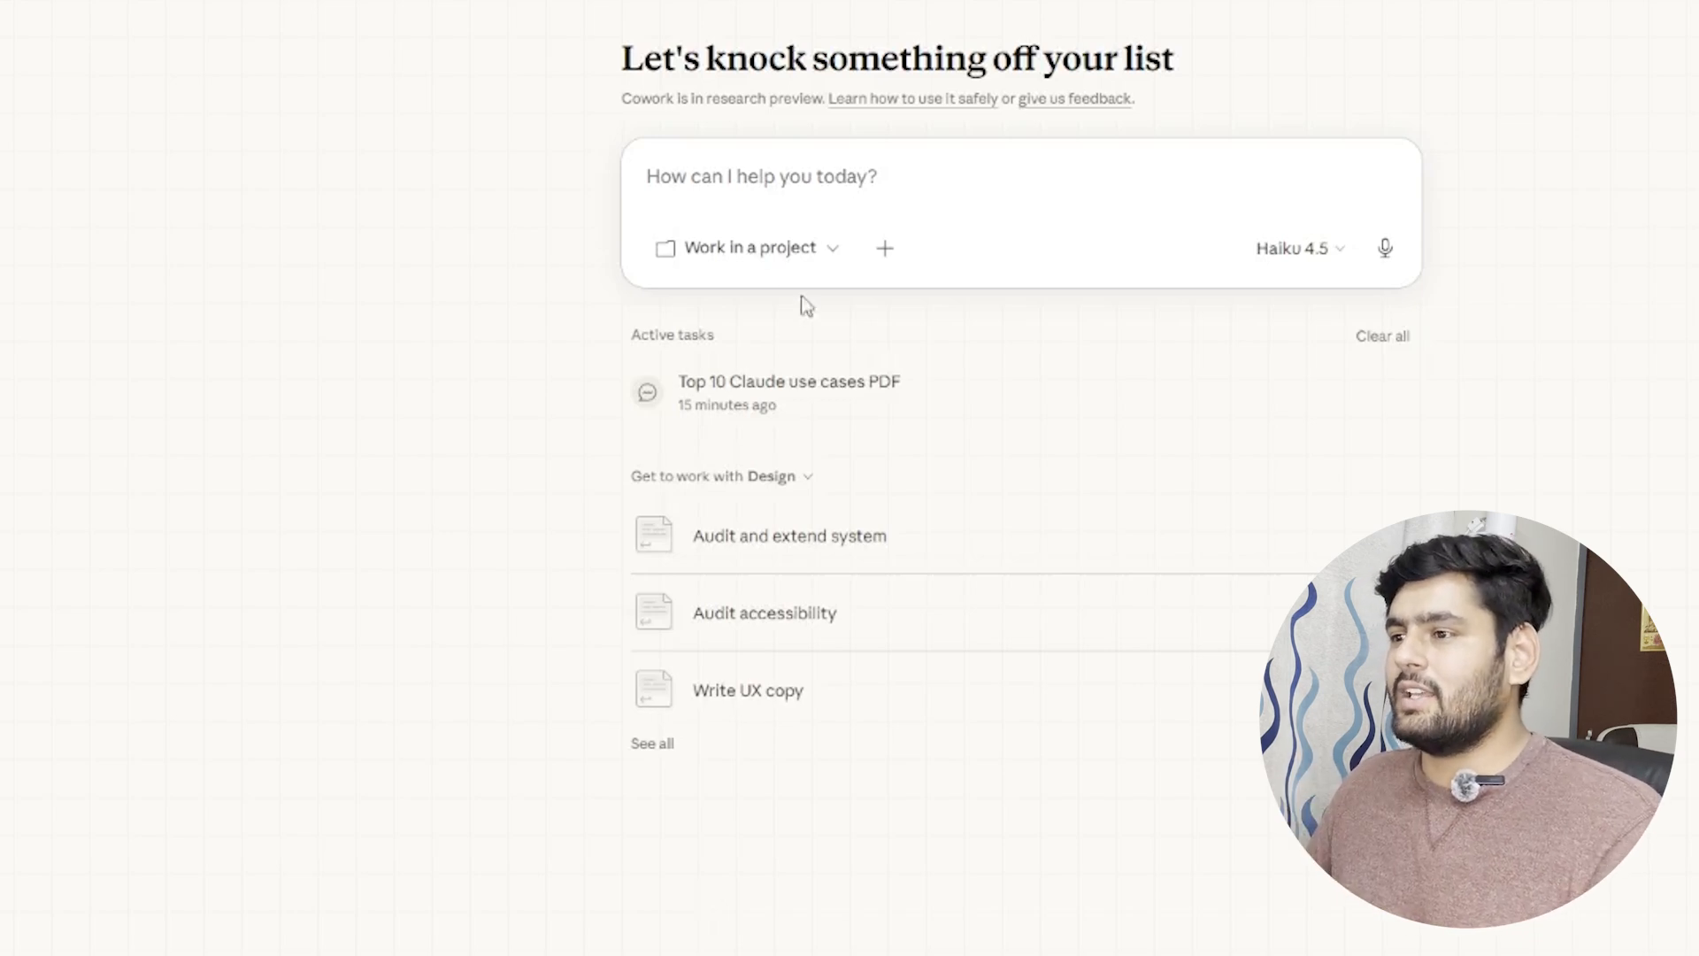
pyautogui.click(779, 258)
pyautogui.click(757, 396)
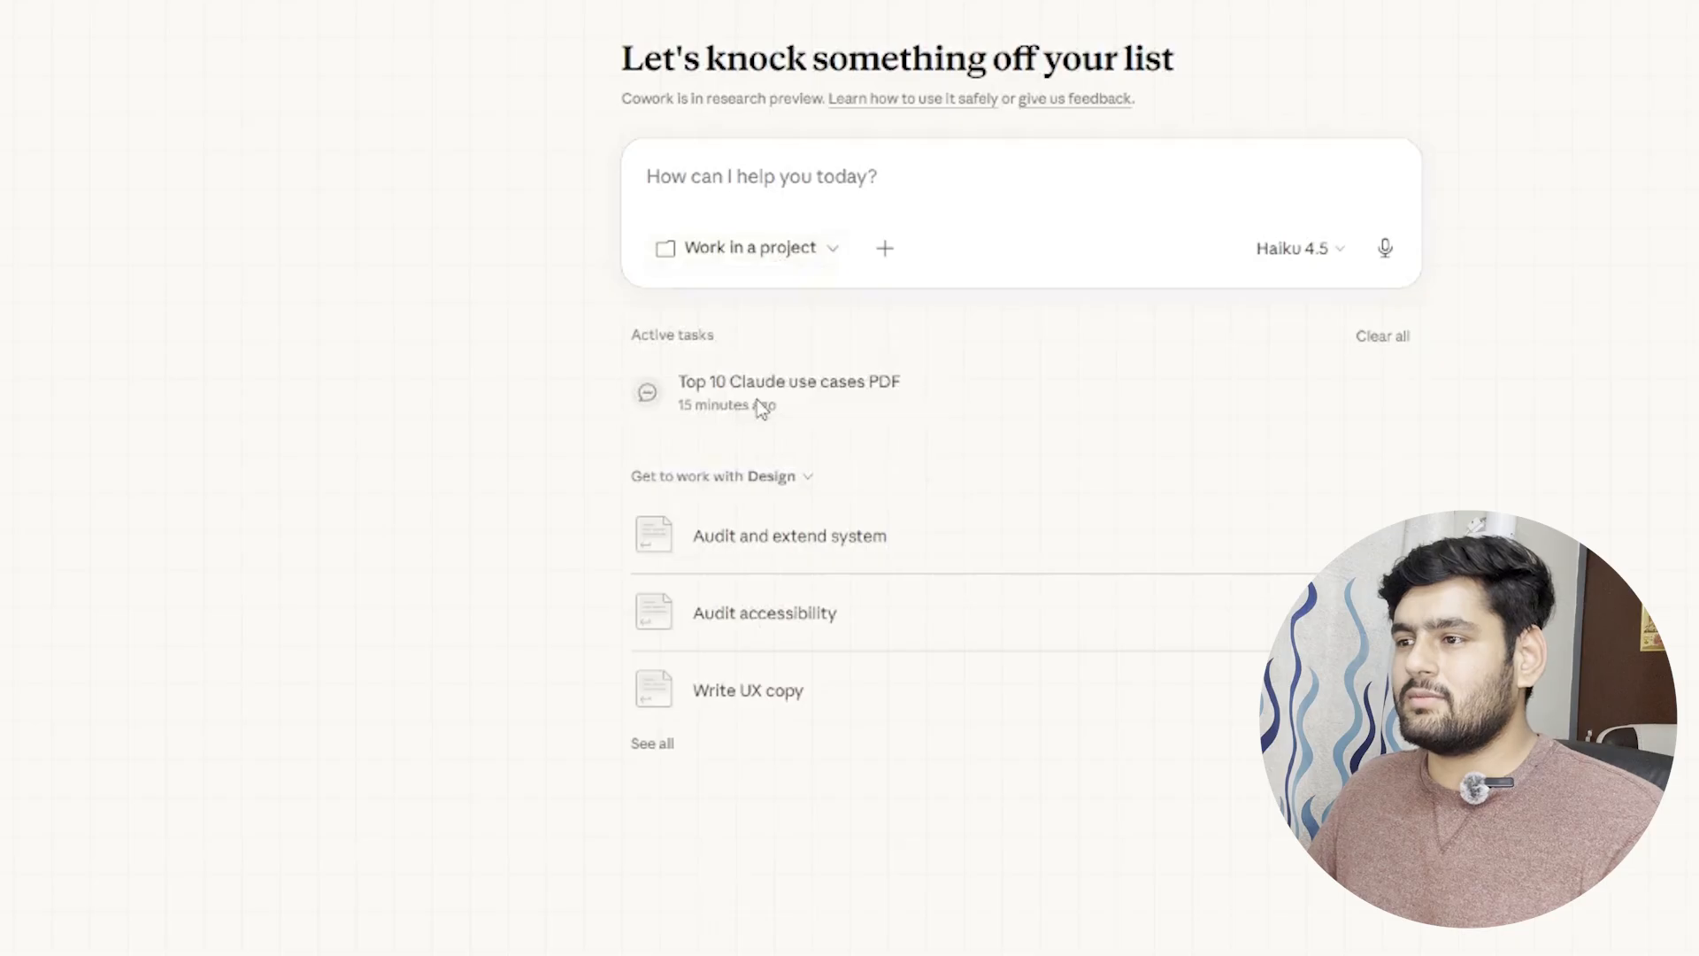
pyautogui.click(54, 195)
pyautogui.doubleClick(528, 120)
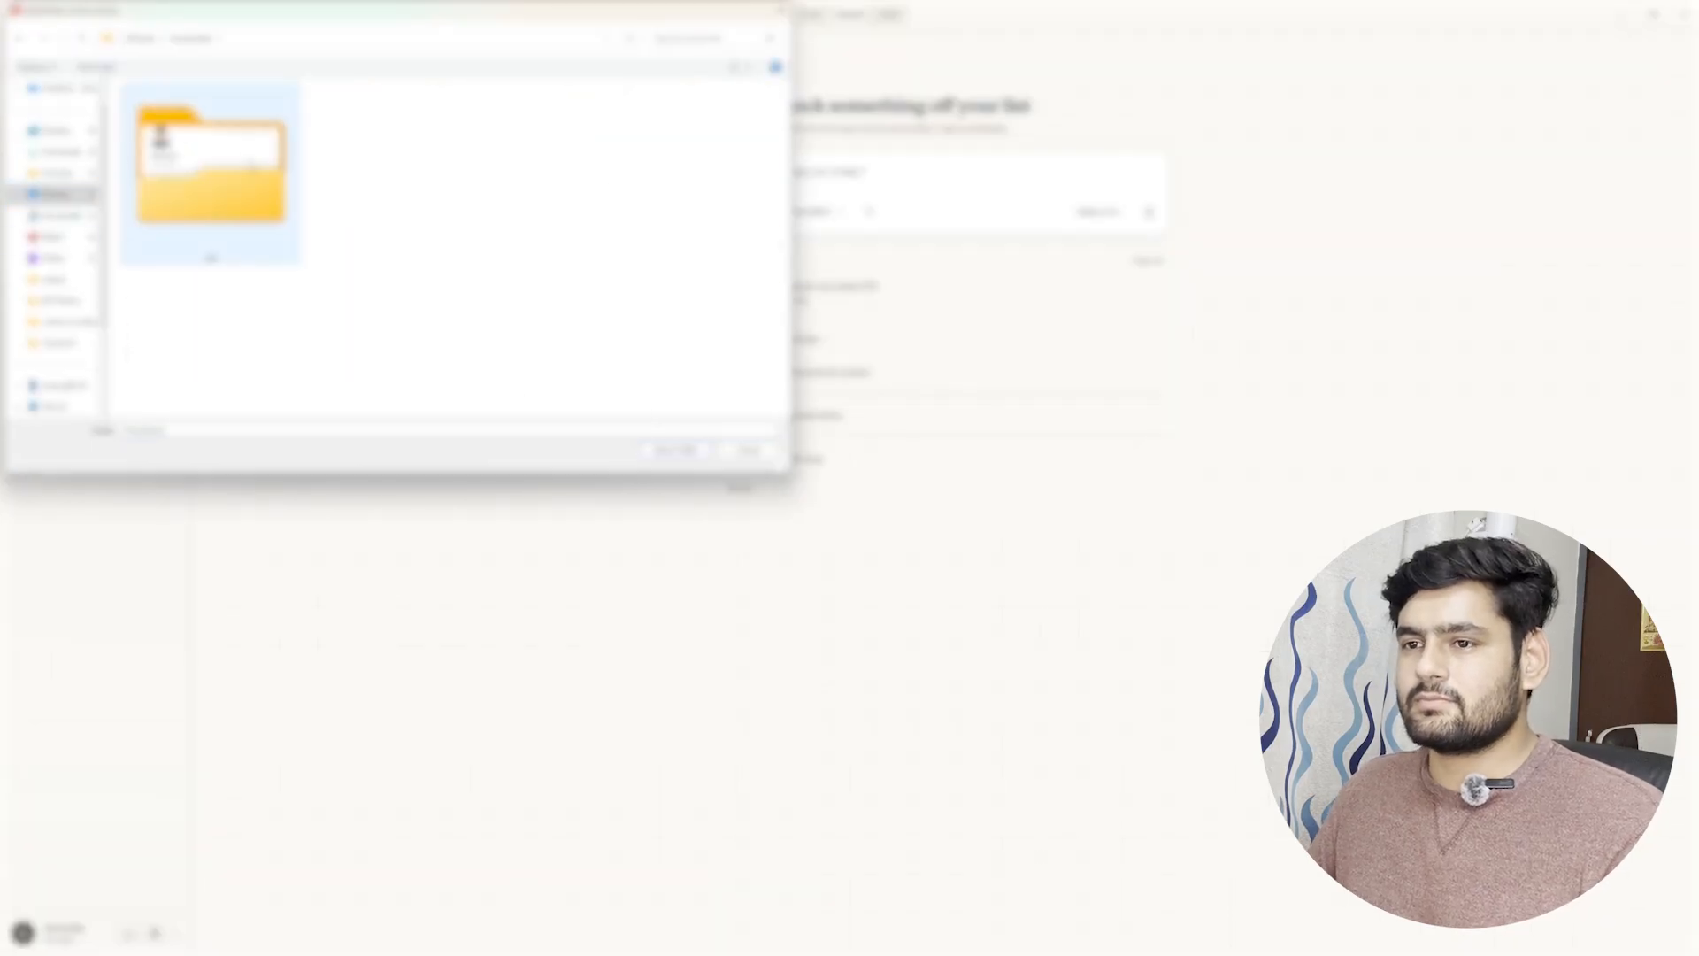
pyautogui.doubleClick(239, 159)
pyautogui.click(680, 452)
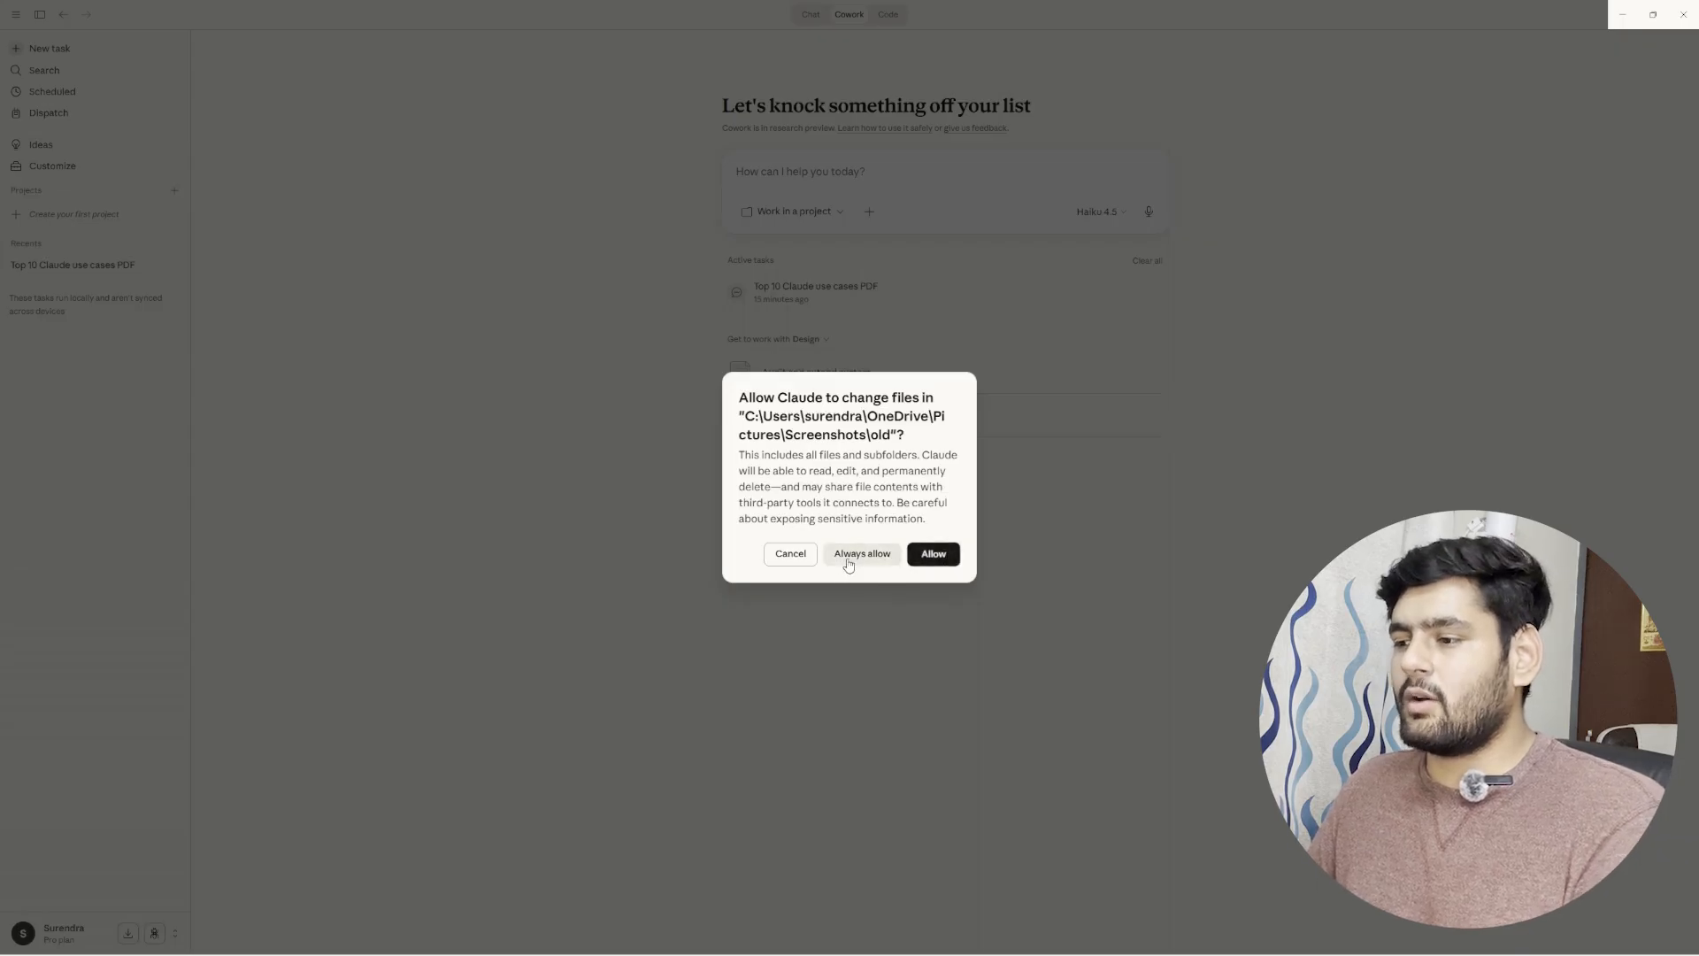
pyautogui.click(934, 555)
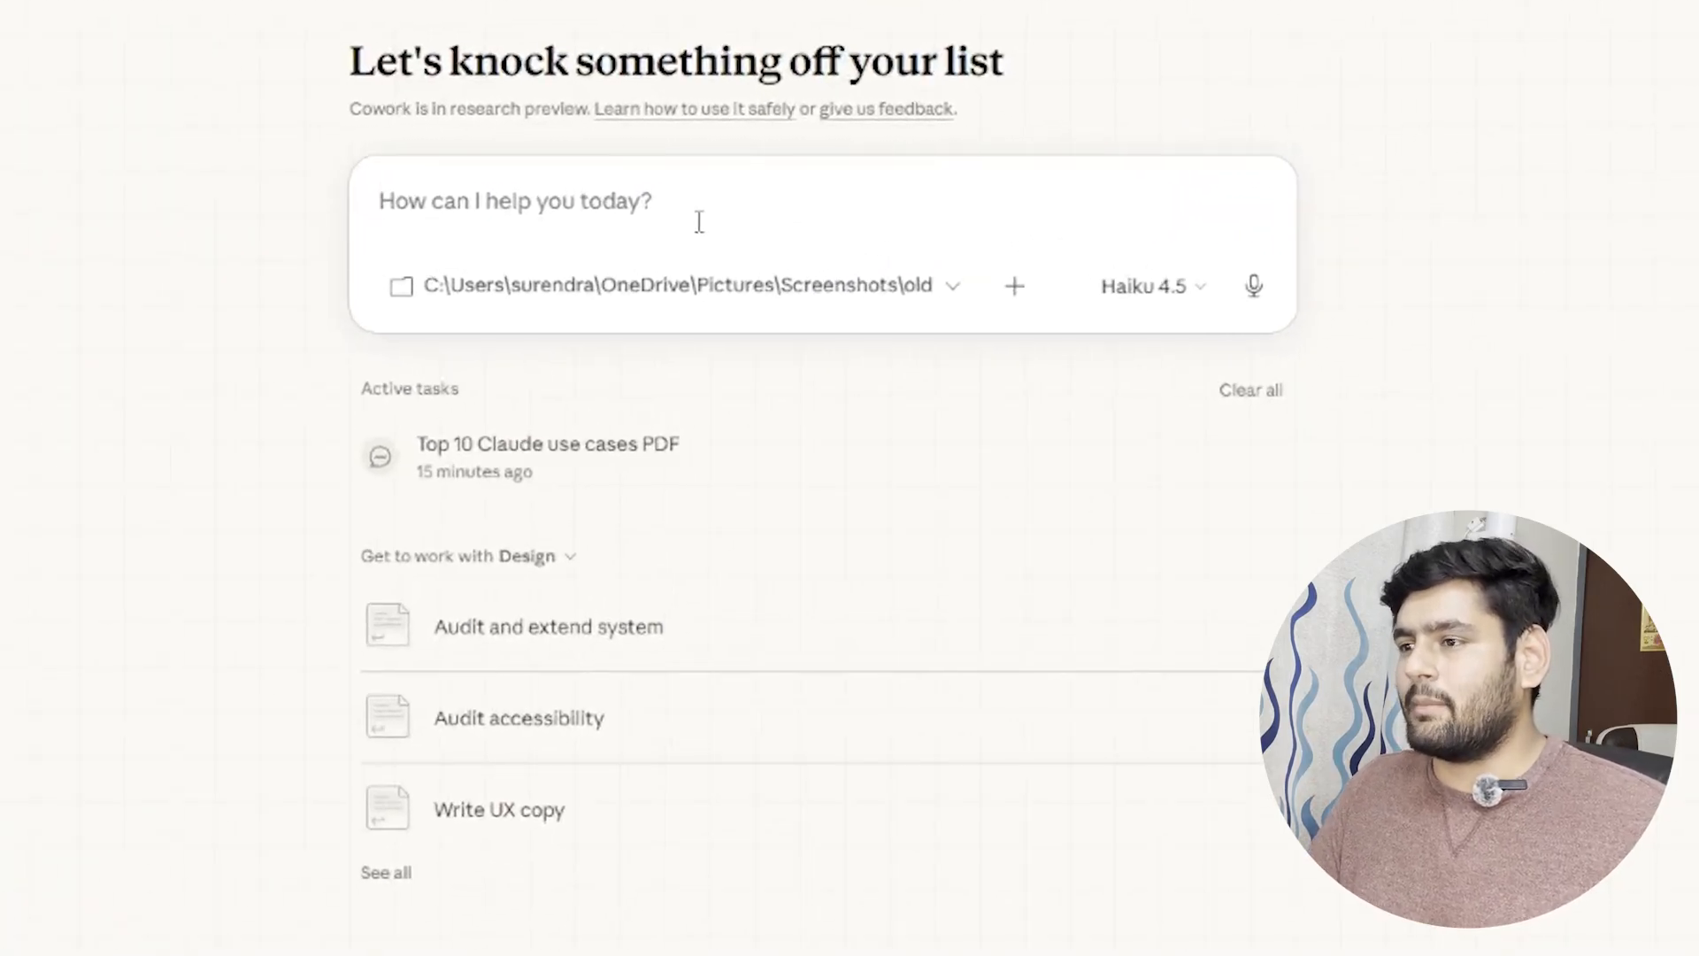
# Step: Submit the prompt "Please arrange all the screenshots based on year and months they are taken"
pyautogui.write('Please arrrange all the screaahsot b')
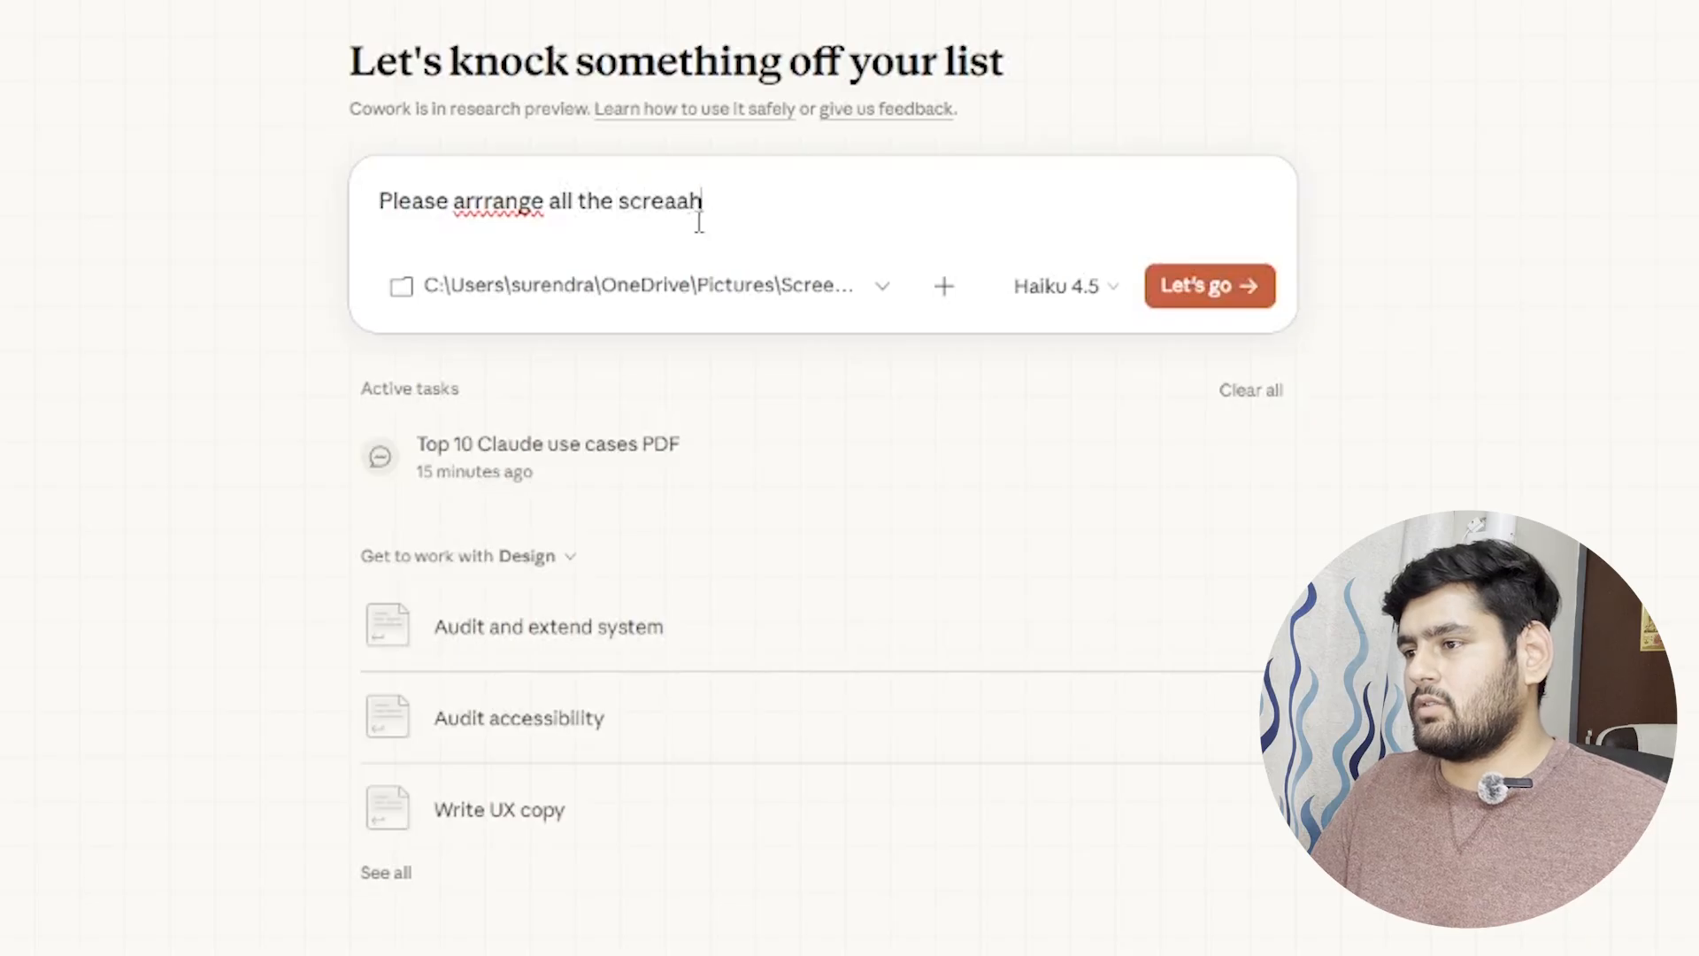
pyautogui.write('ased on year and months they are taken')
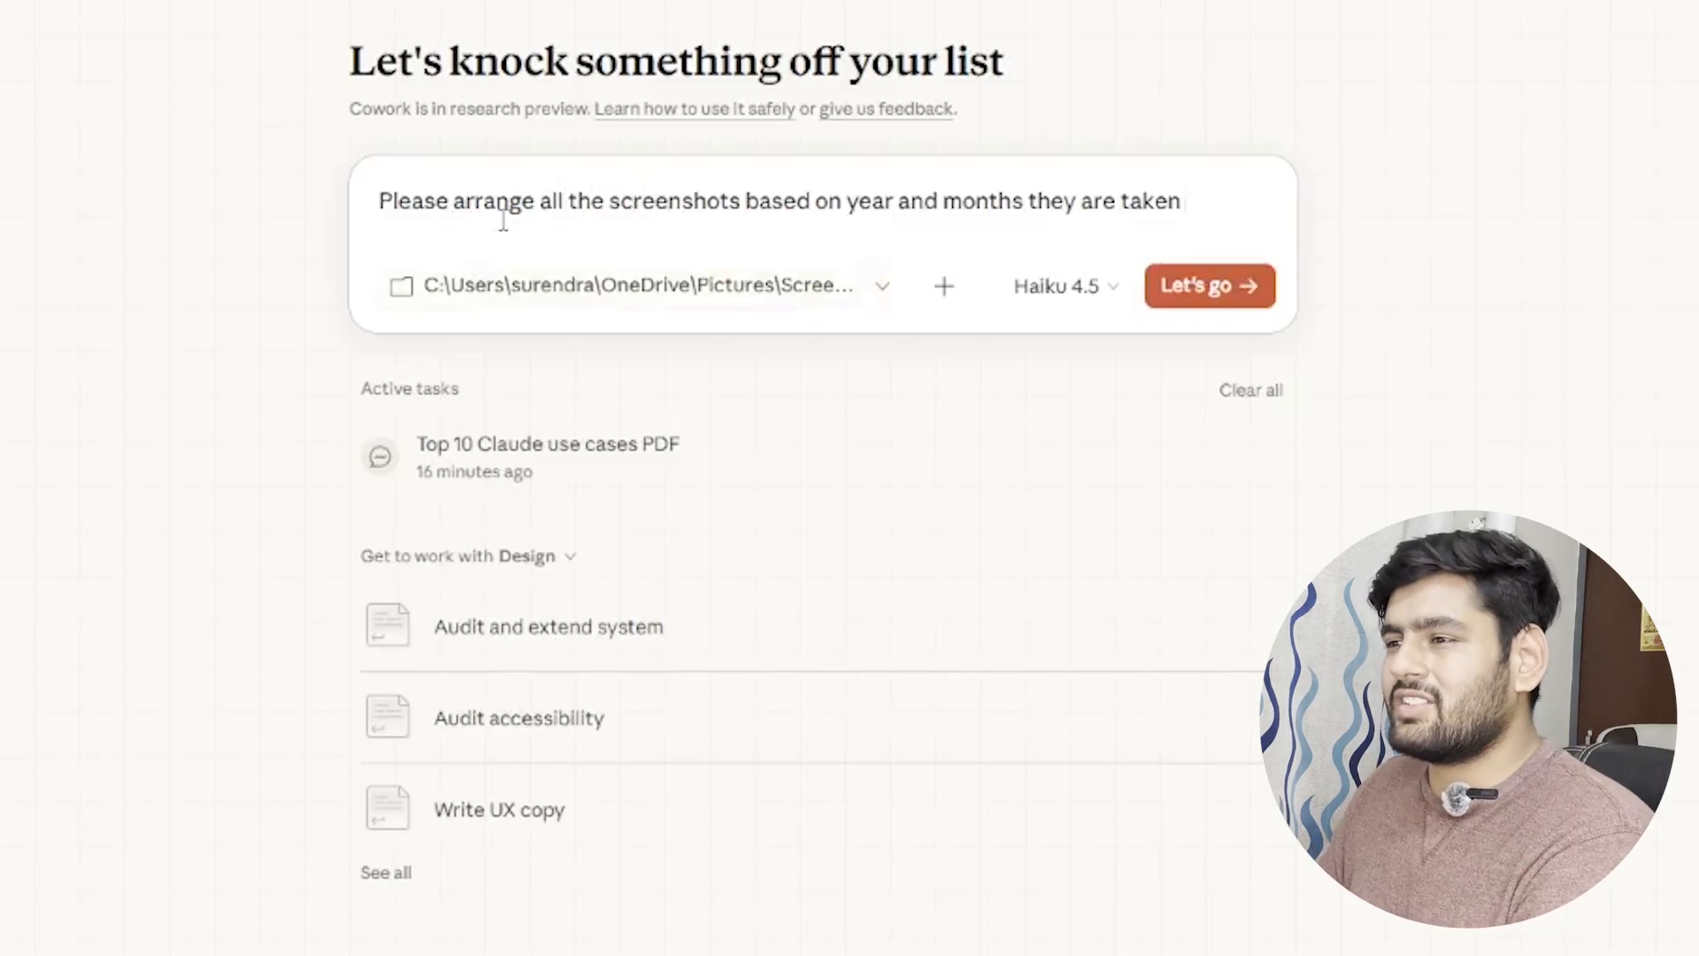
pyautogui.moveTo(447, 200); pyautogui.dragTo(940, 202)
pyautogui.click(942, 202)
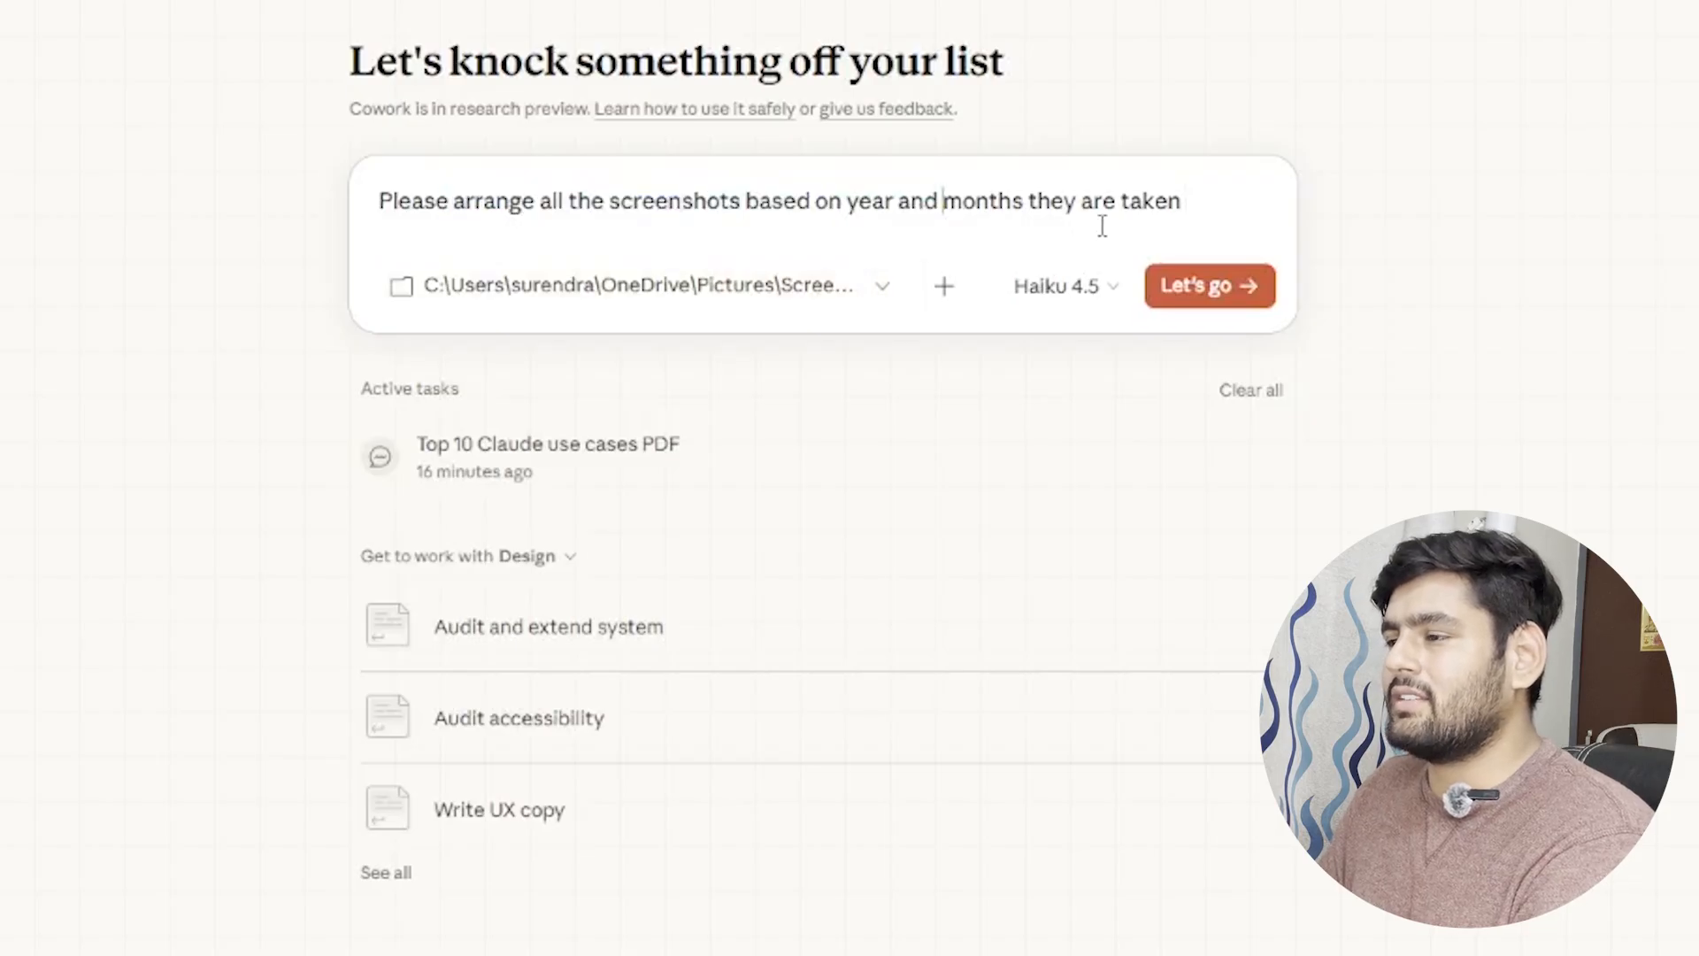
pyautogui.click(1209, 287)
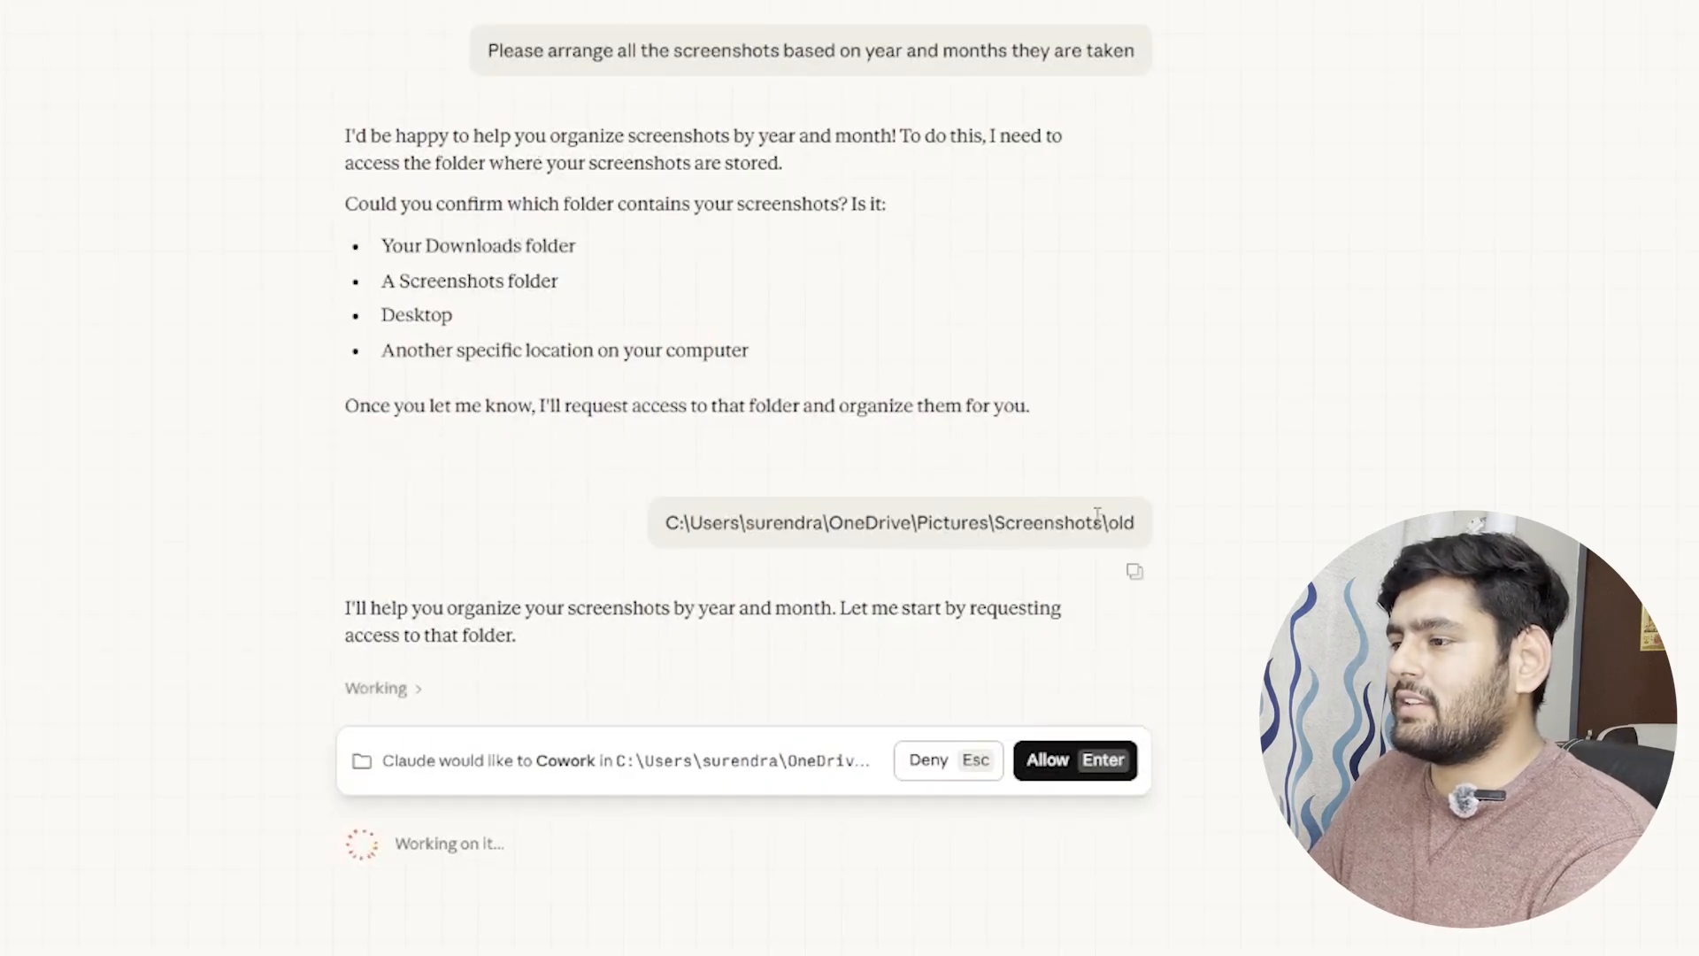
# Step: Check the folder path given in the conversation and allow Claude to Cowork in the Screenshots\old folder
pyautogui.moveTo(1136, 517); pyautogui.dragTo(1108, 523)
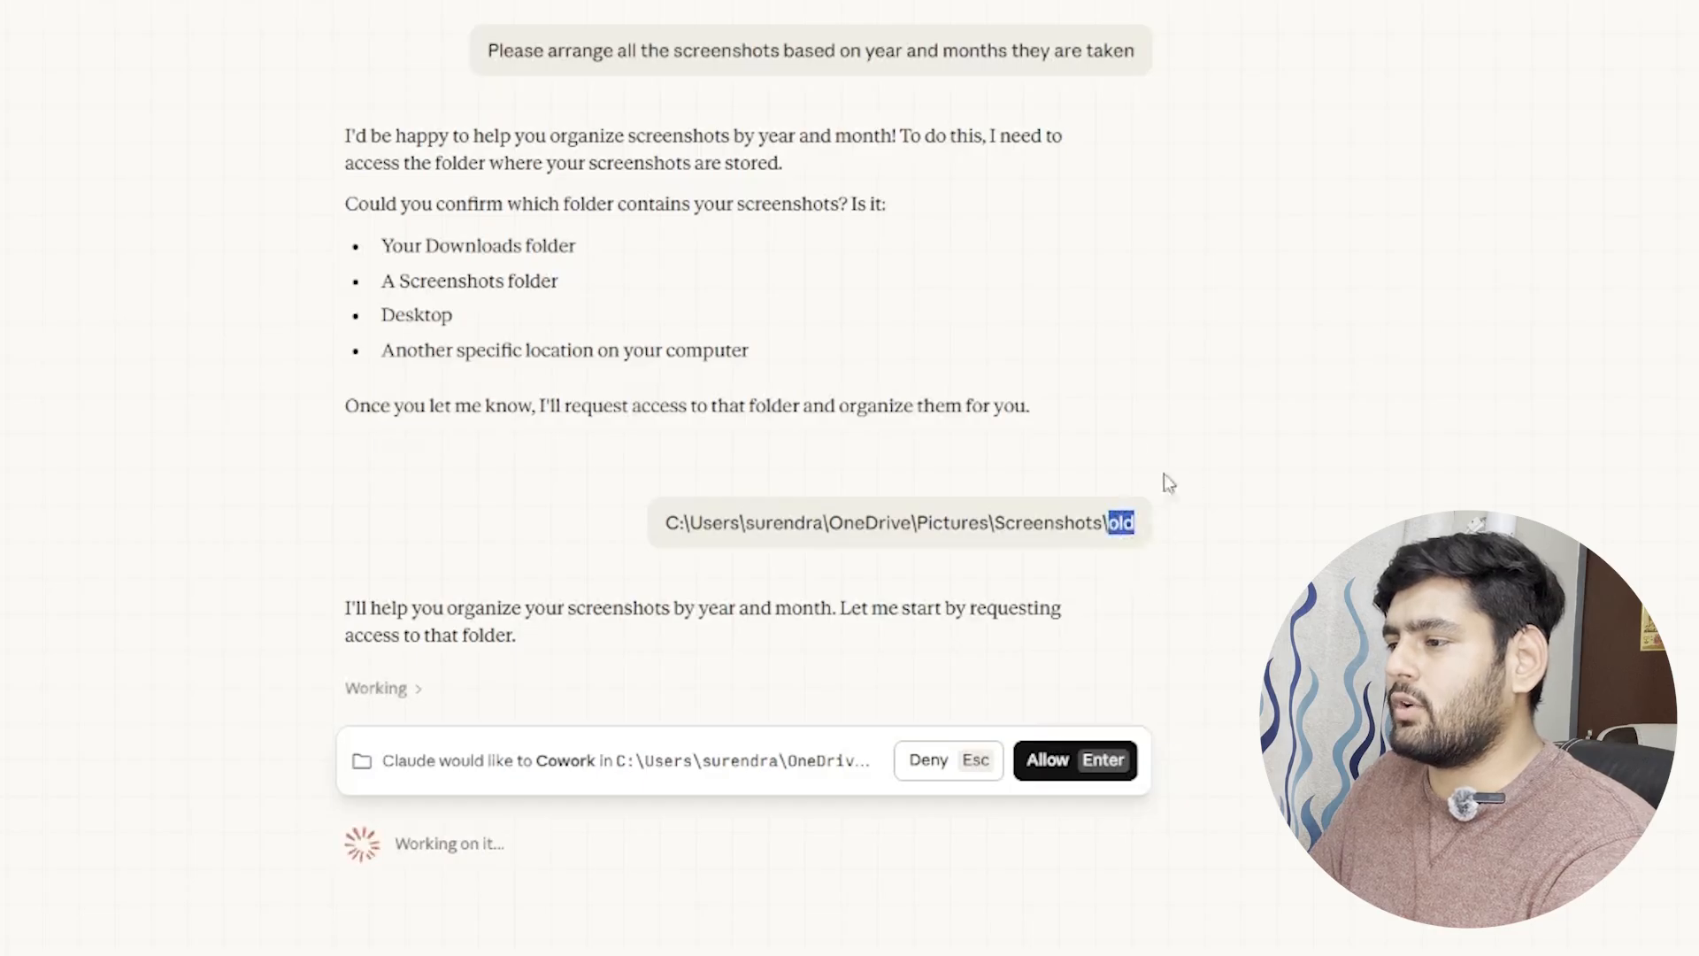
pyautogui.click(1137, 471)
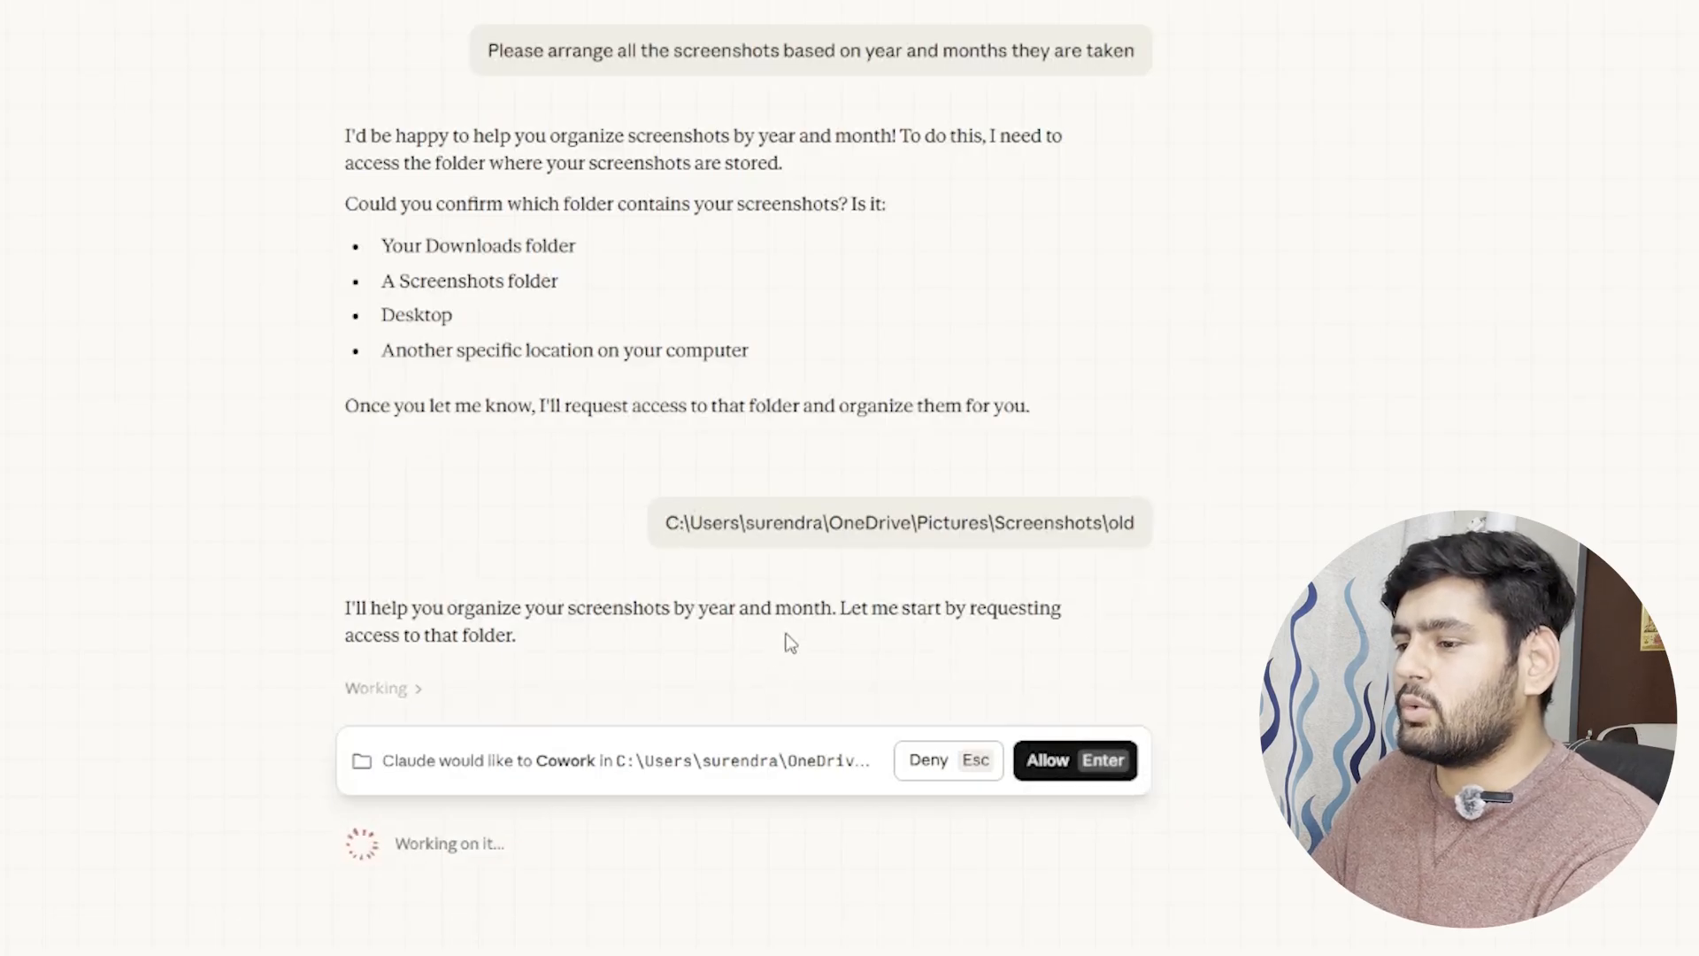
pyautogui.click(1100, 771)
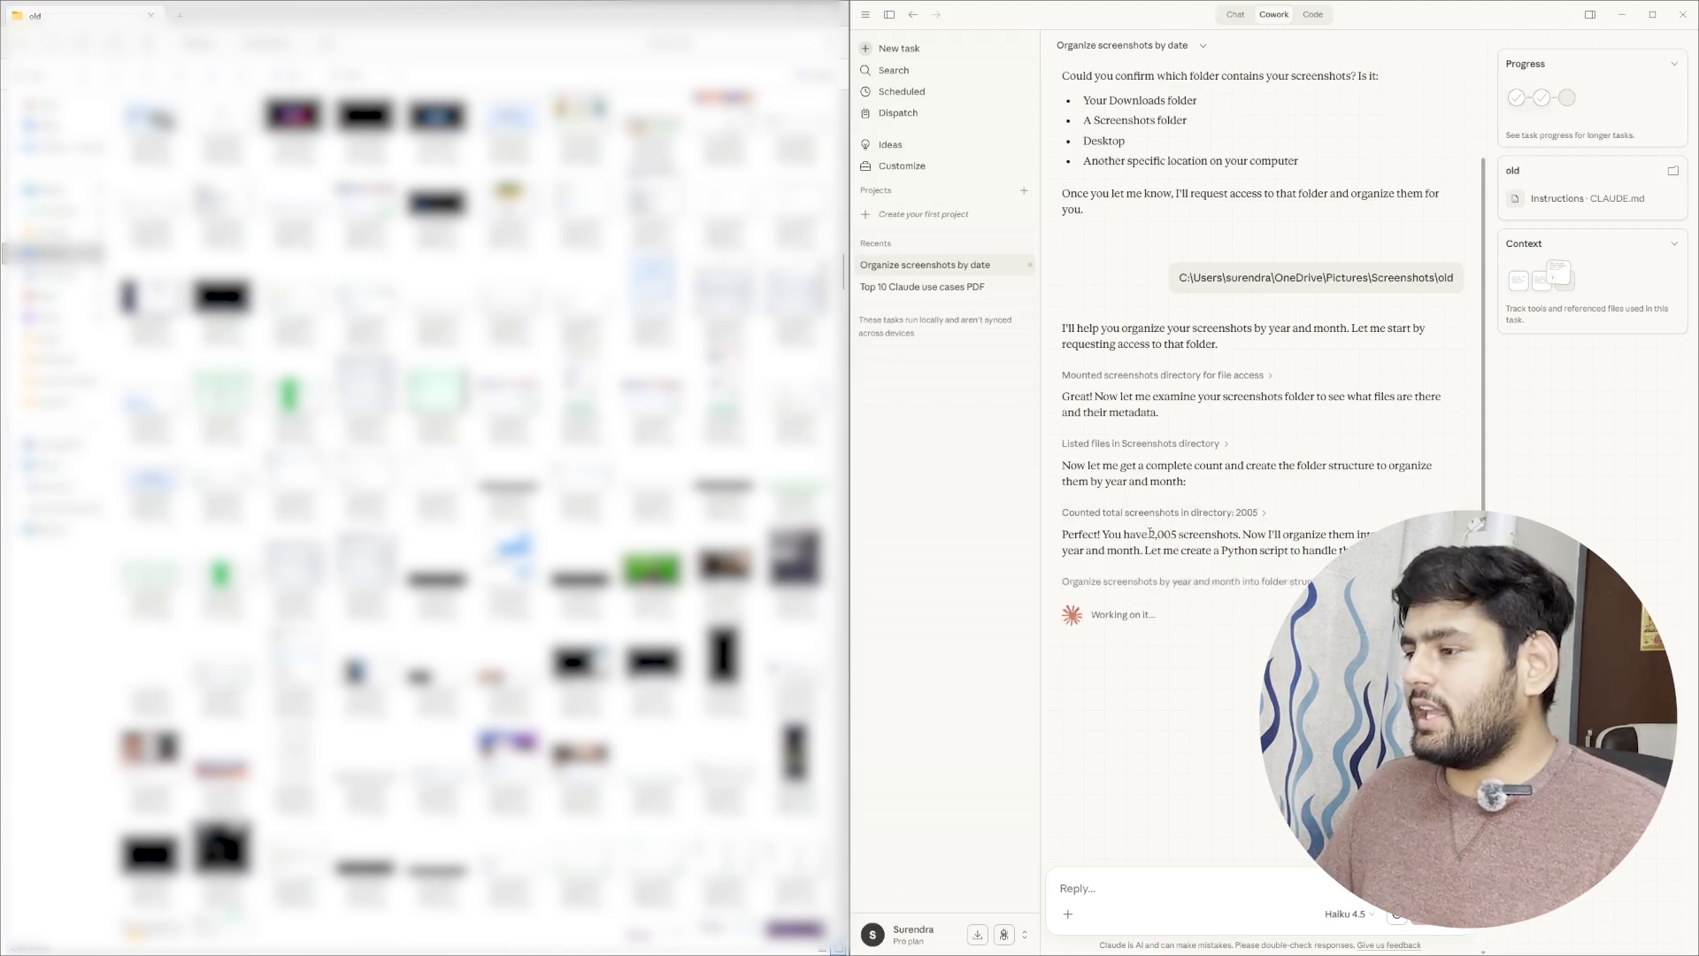
# Step: Check the sorting progress in the Screenshots_Organized folder, return to the old folder and inspect Claude's "Organize screenshots into year-month folders" entry
pyautogui.moveTo(1150, 532); pyautogui.dragTo(1177, 534)
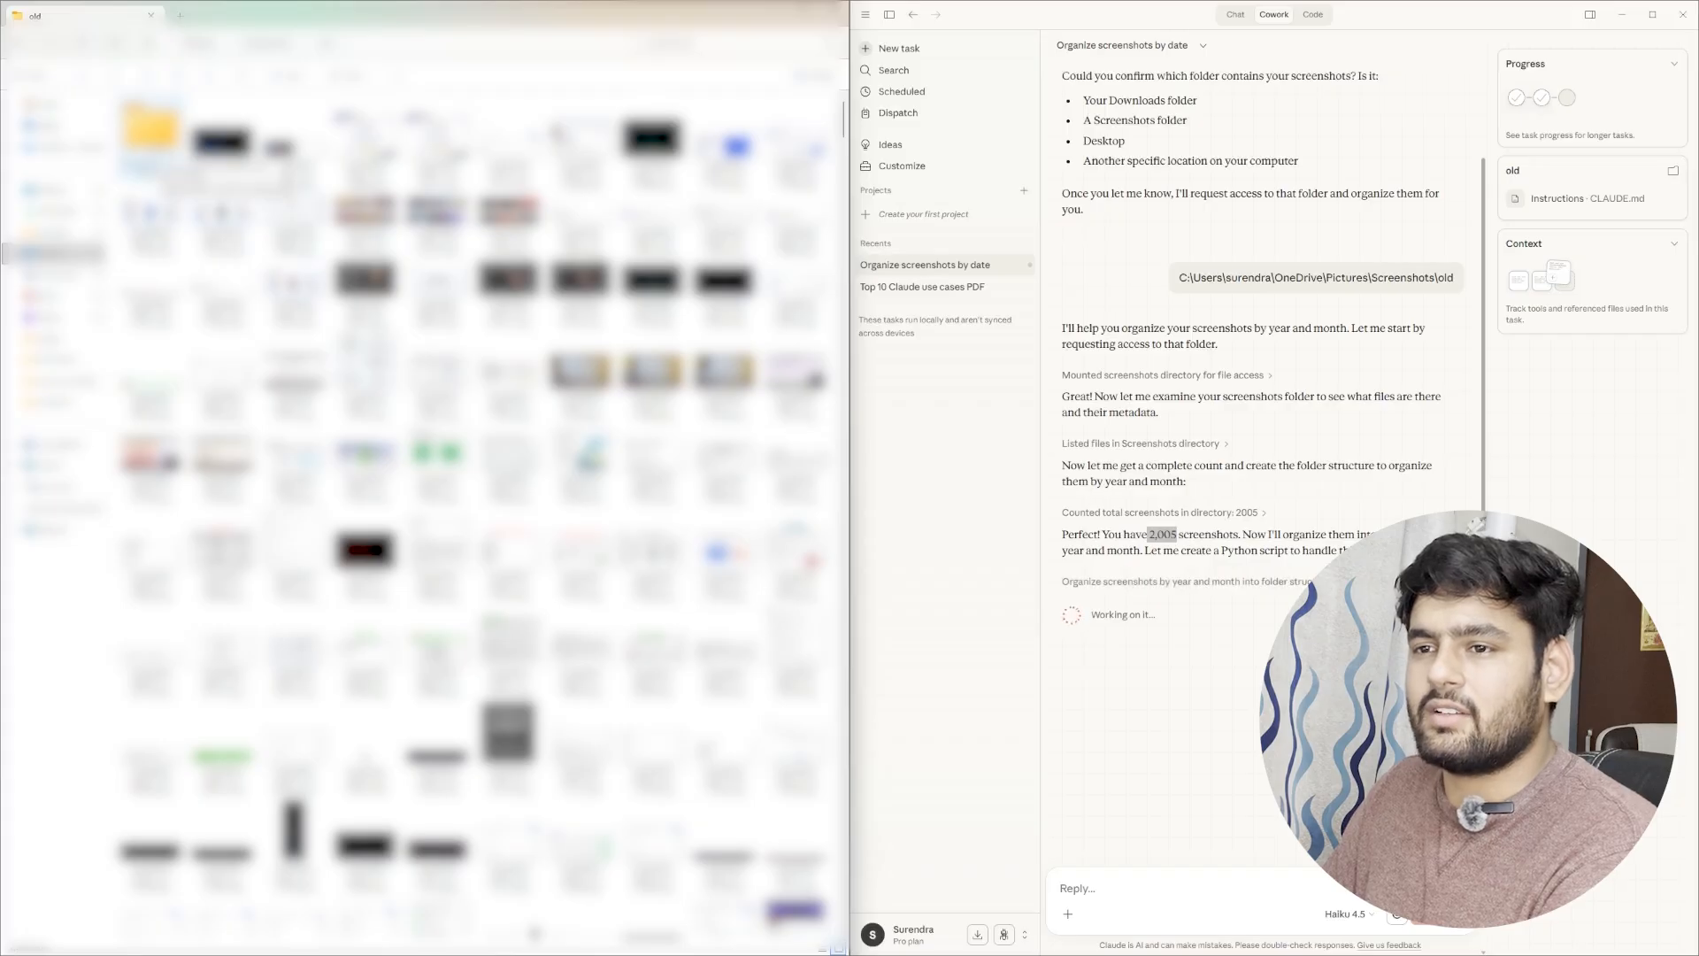
pyautogui.click(152, 150)
pyautogui.doubleClick(153, 150)
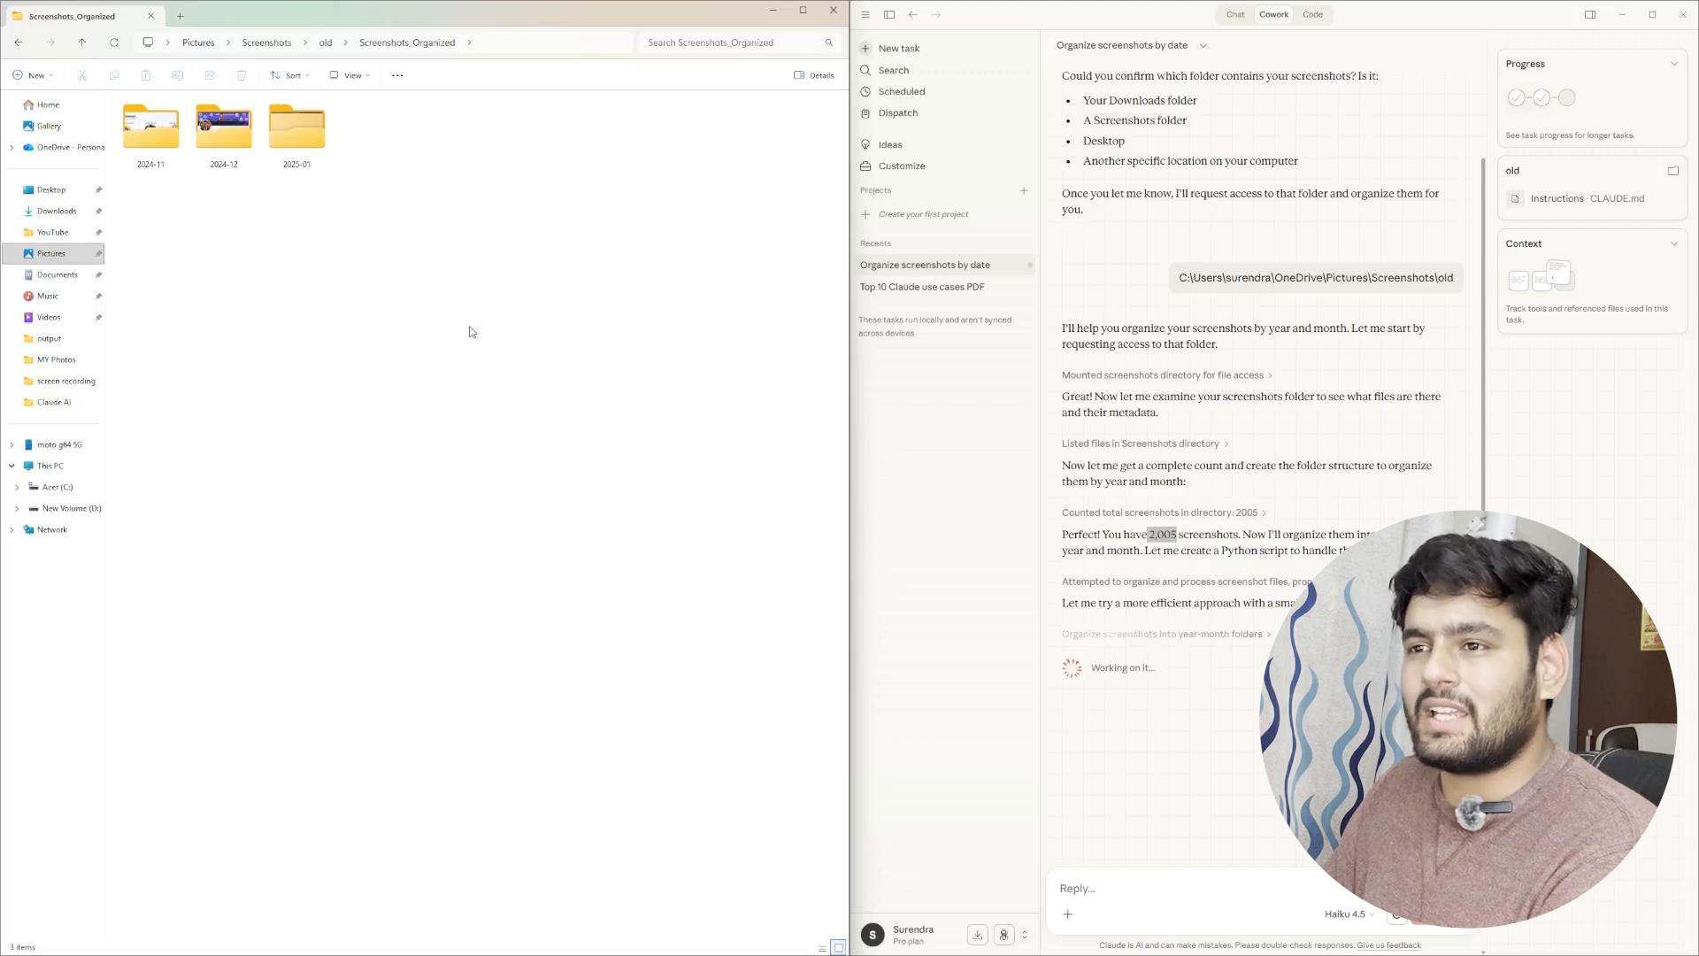
pyautogui.click(327, 42)
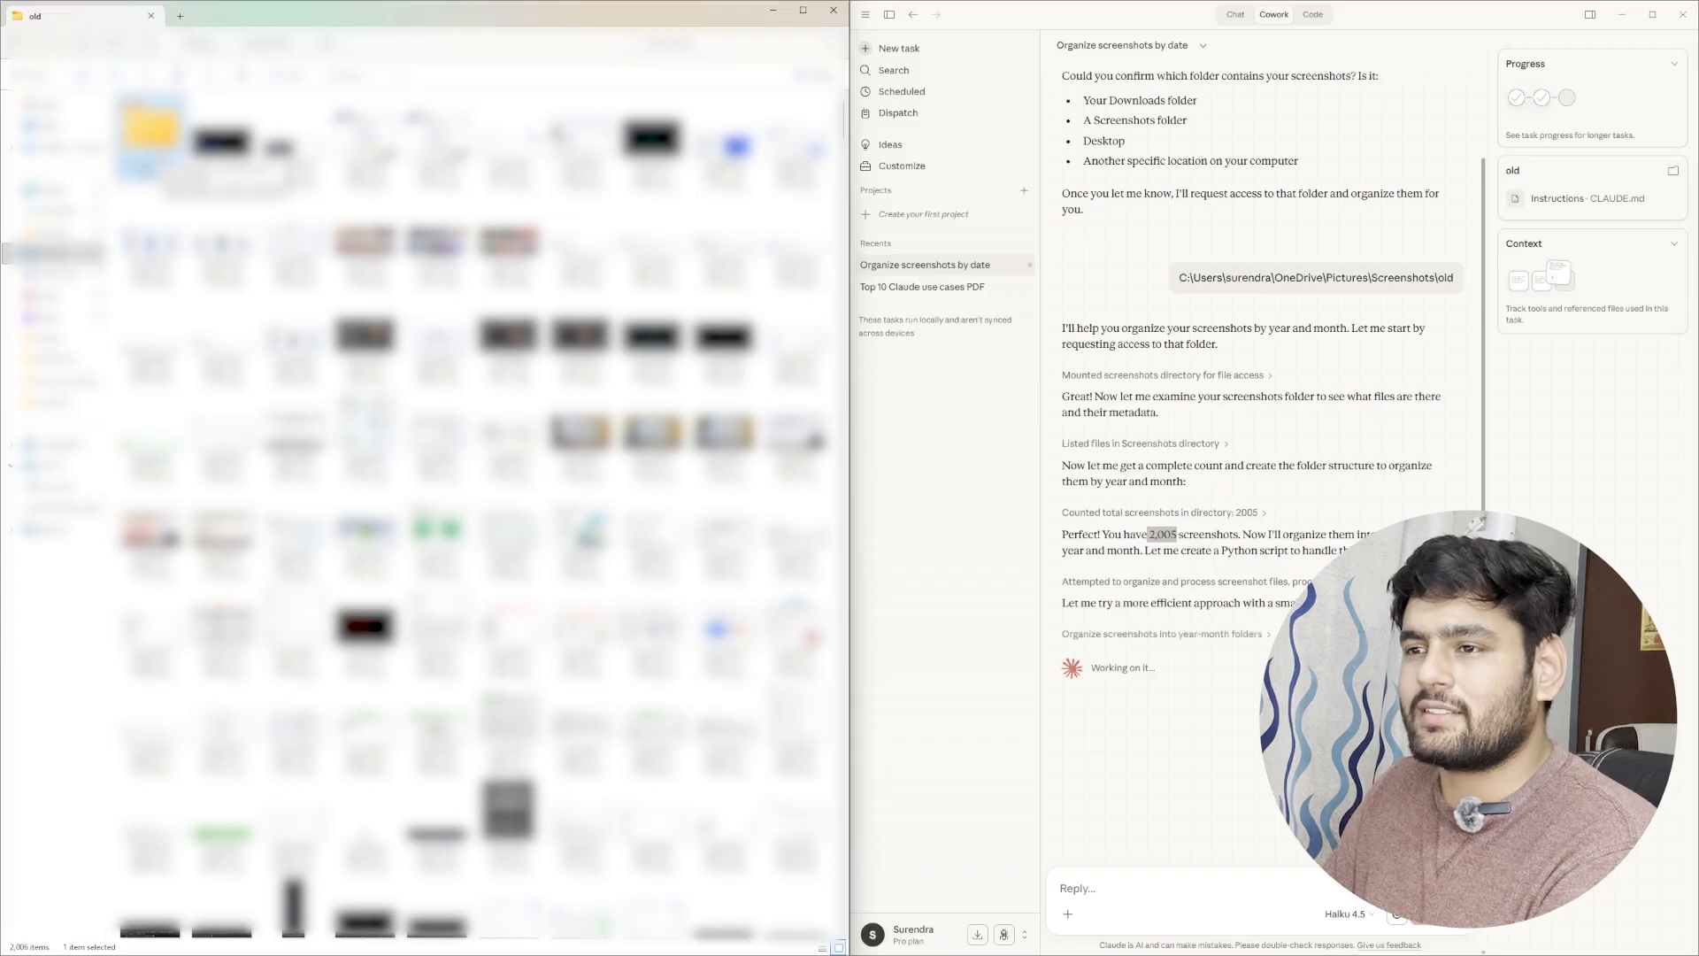
pyautogui.click(1225, 634)
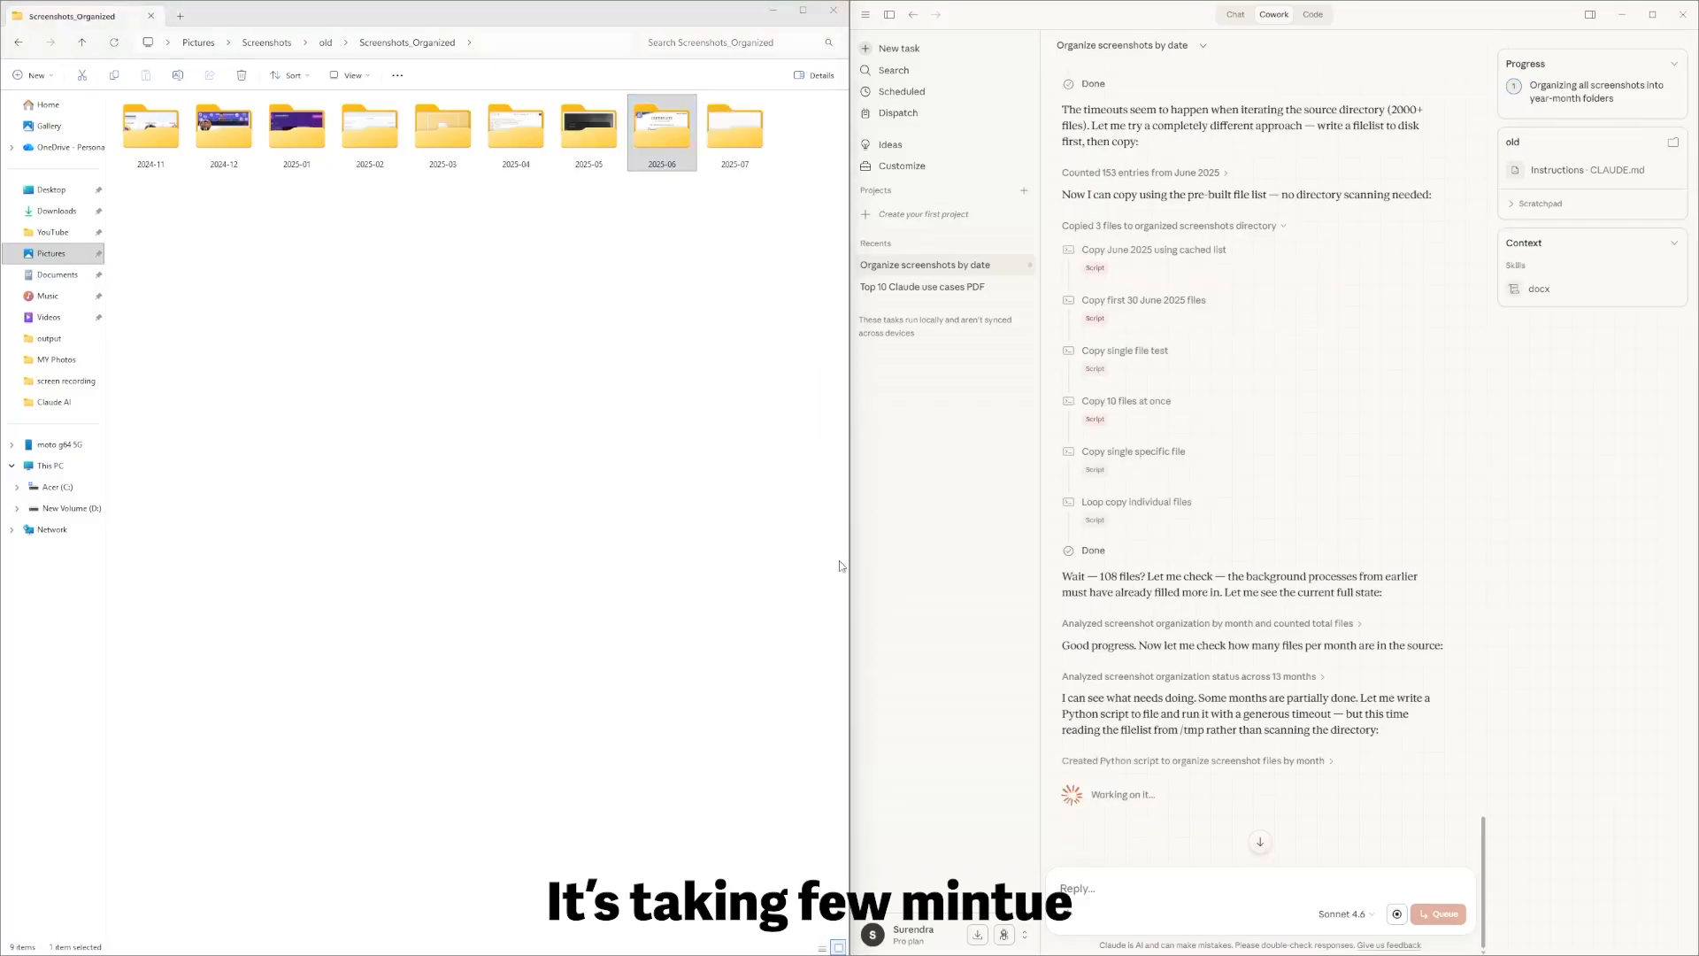
# Step: Choose the Music folder as the working folder for a new Claude task and allow changes to its files
pyautogui.hotkey('alt', 'Tab')
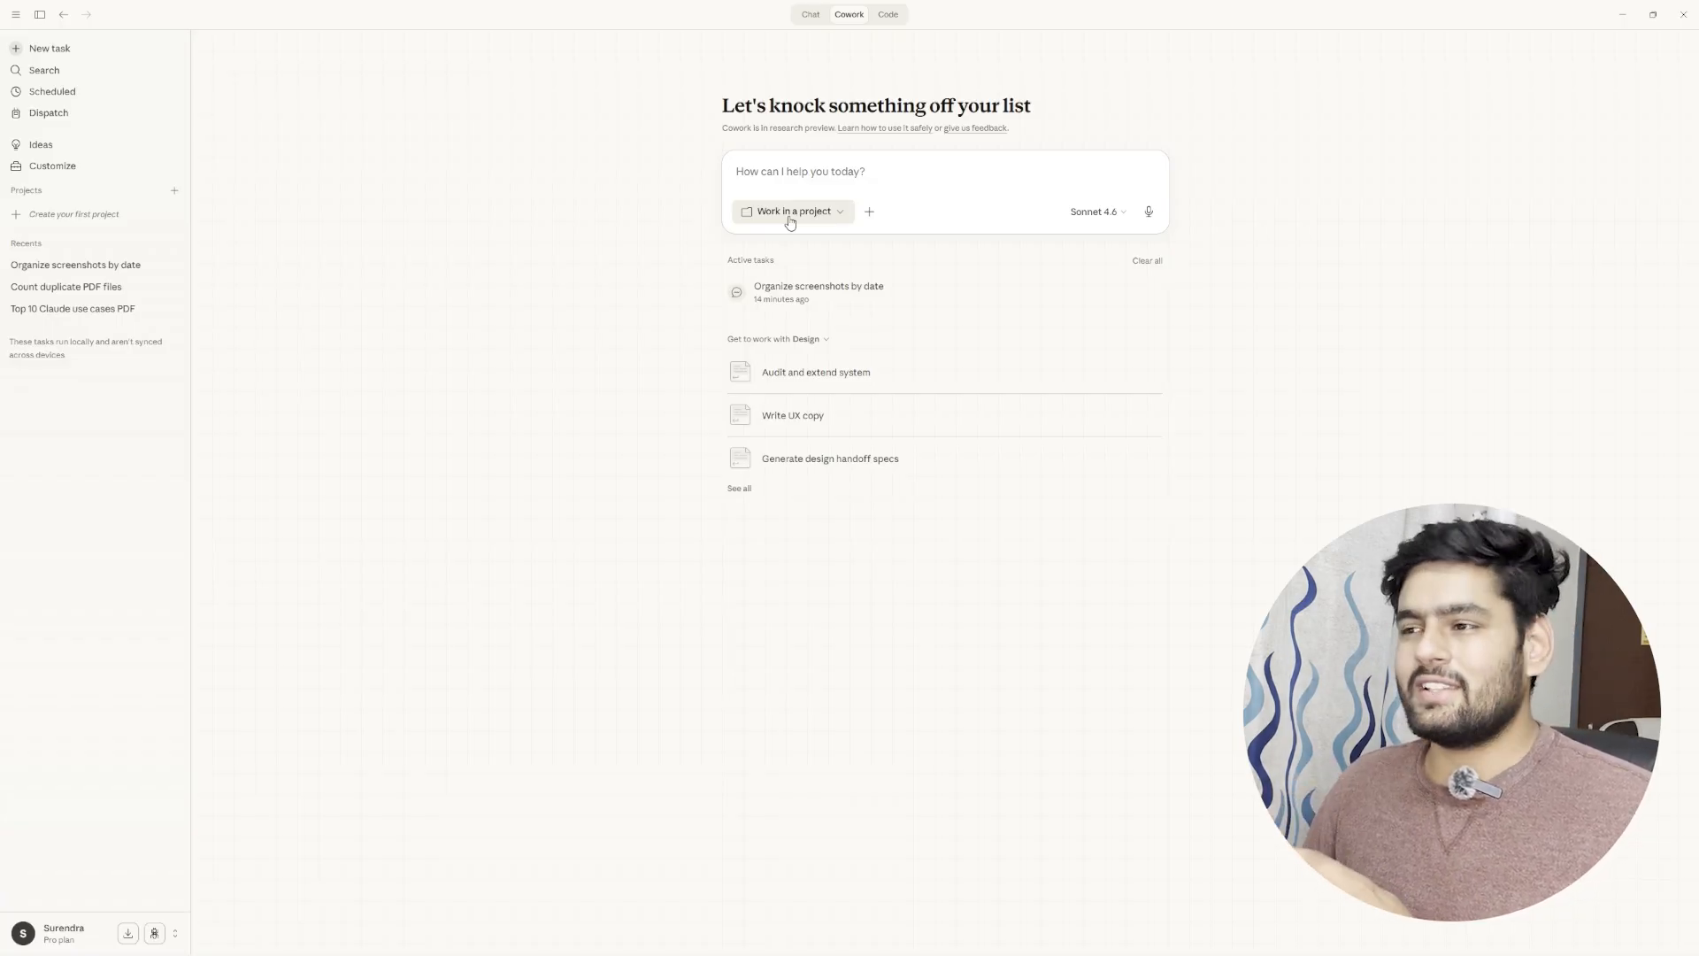
pyautogui.click(790, 221)
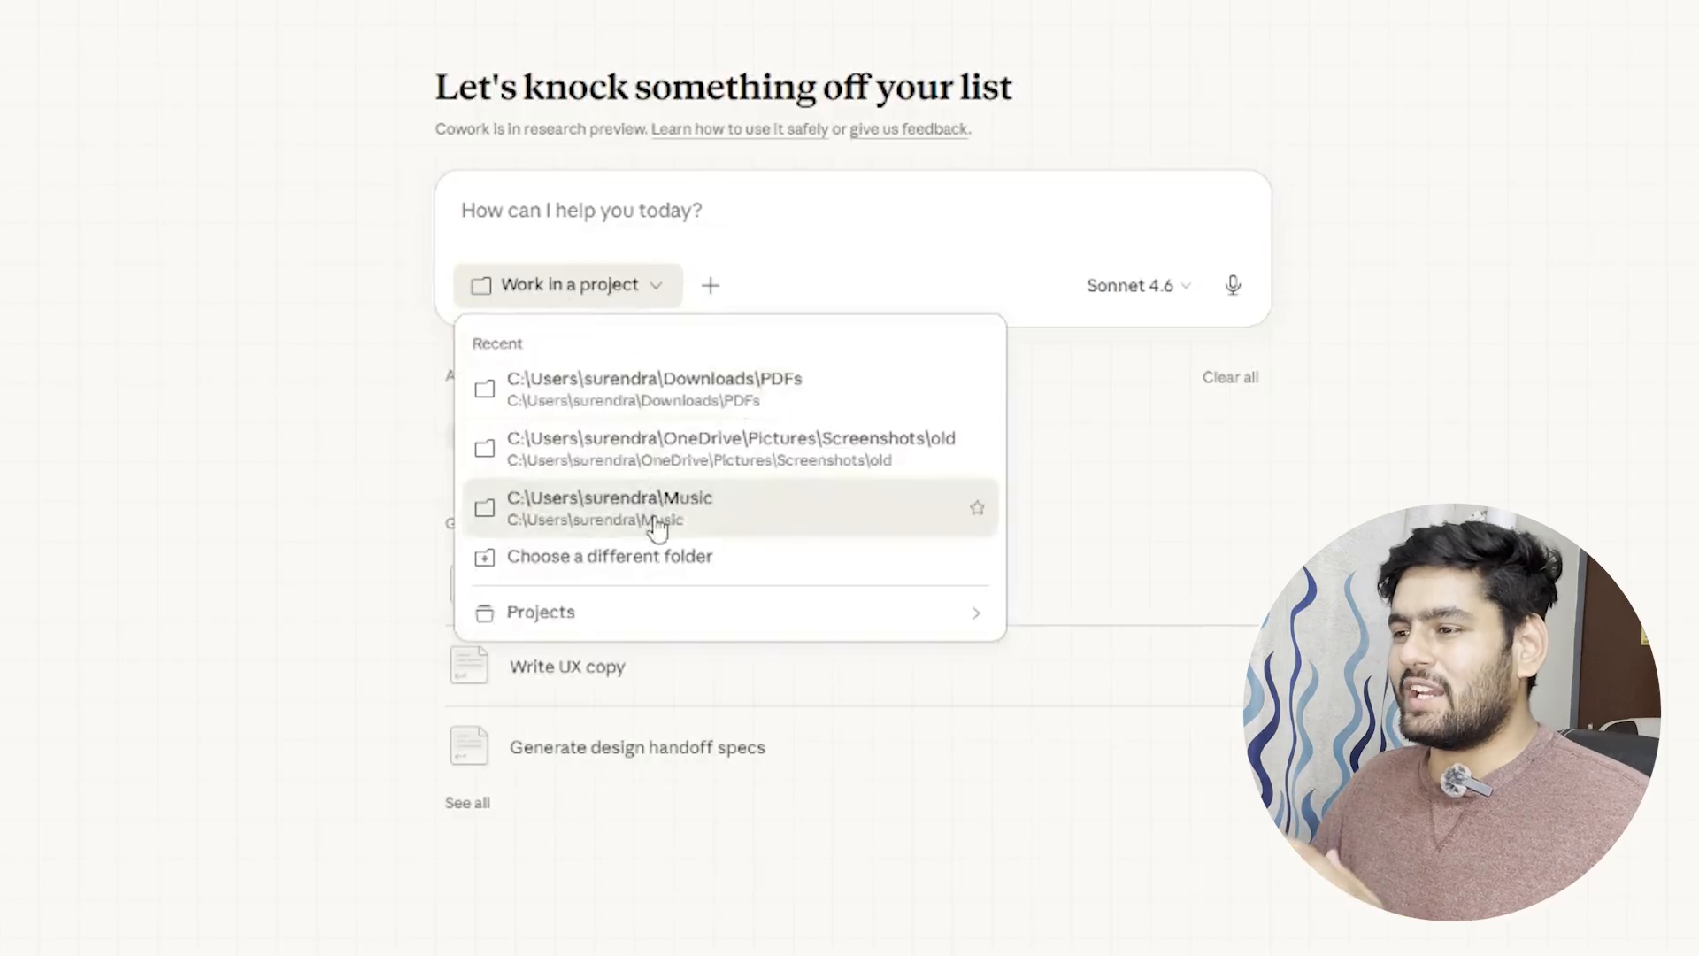
pyautogui.click(607, 283)
pyautogui.click(595, 289)
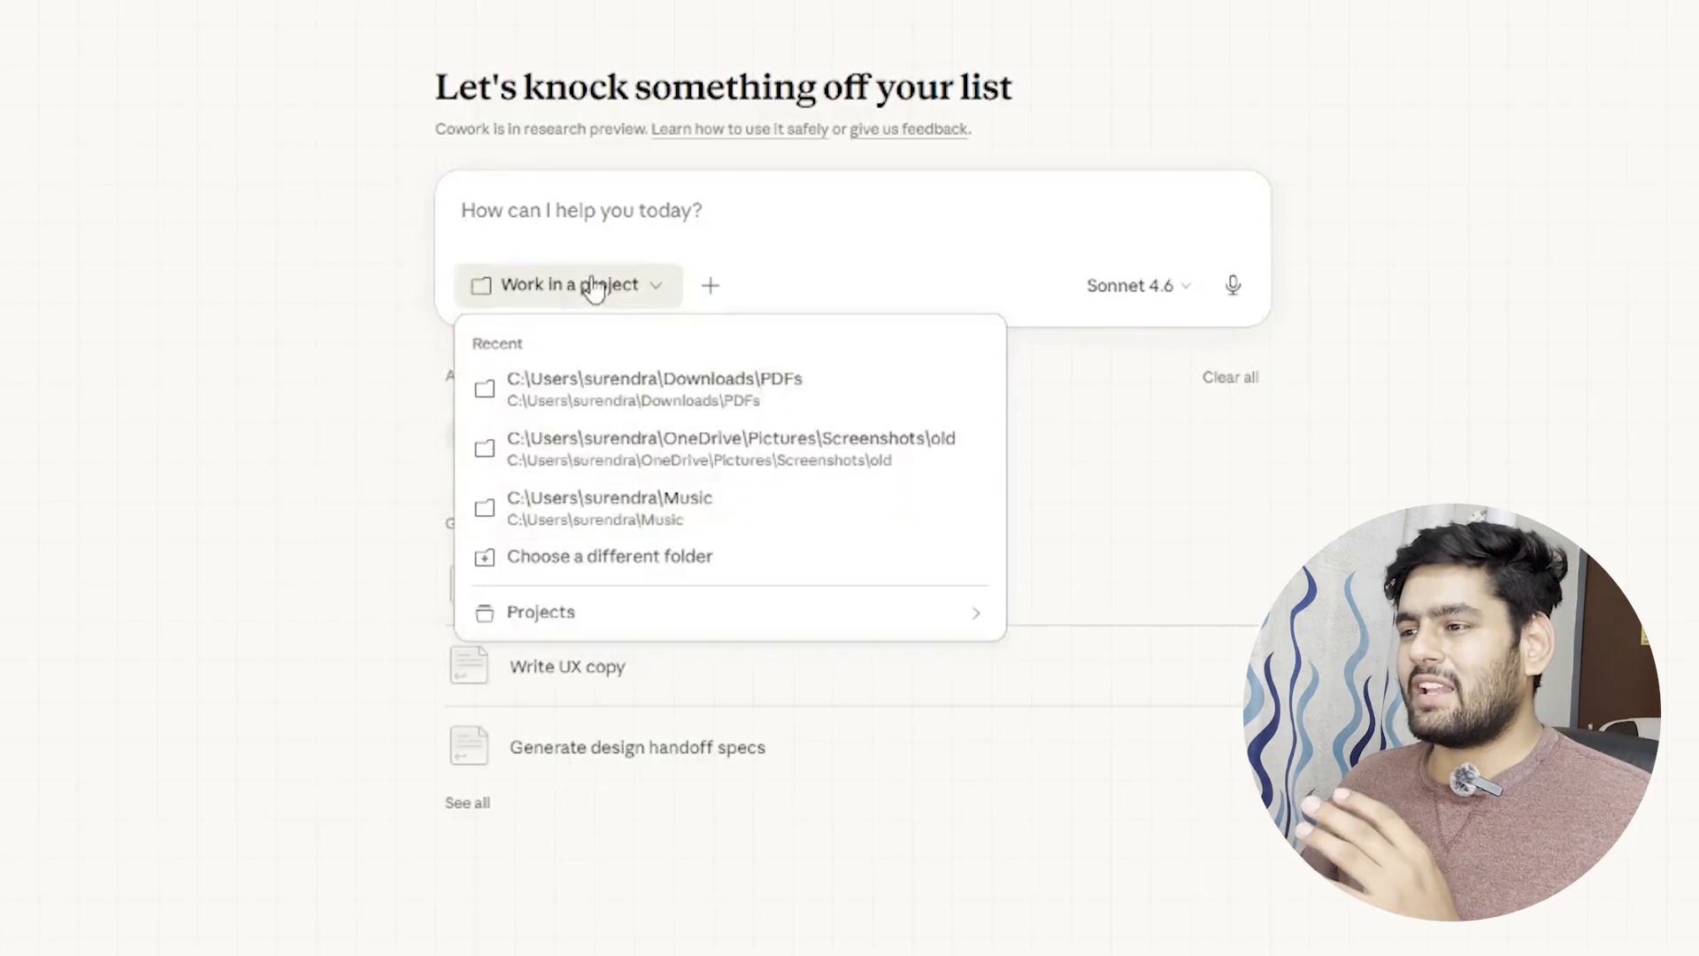
pyautogui.click(656, 522)
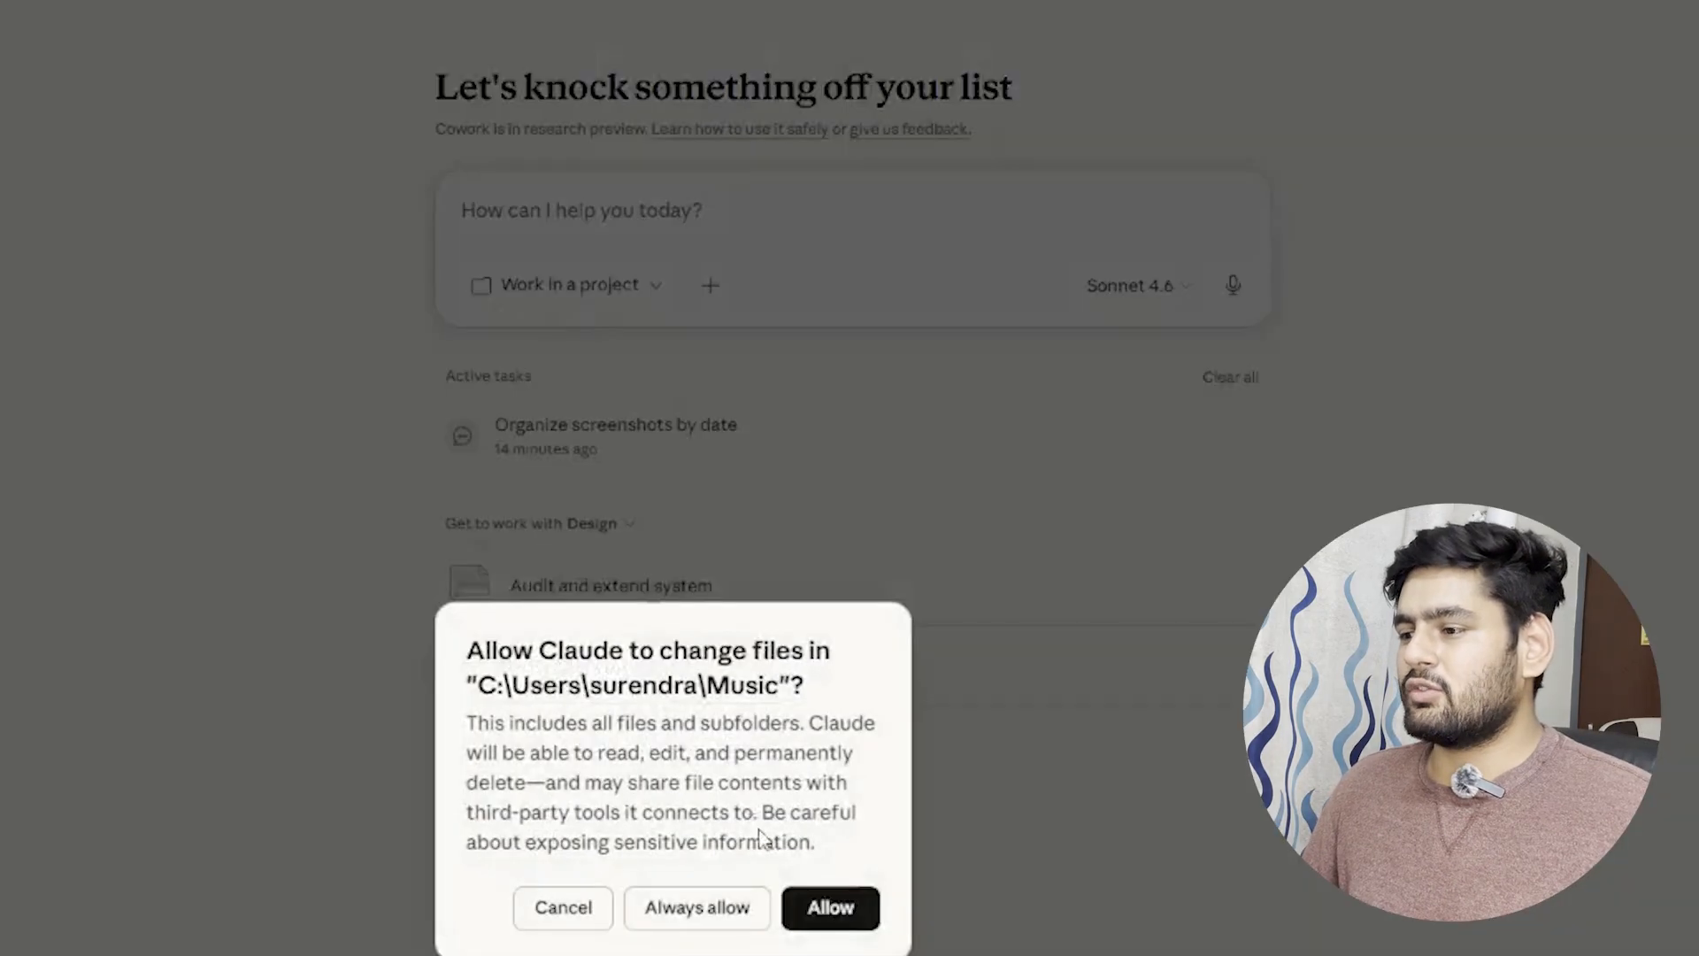
pyautogui.click(828, 905)
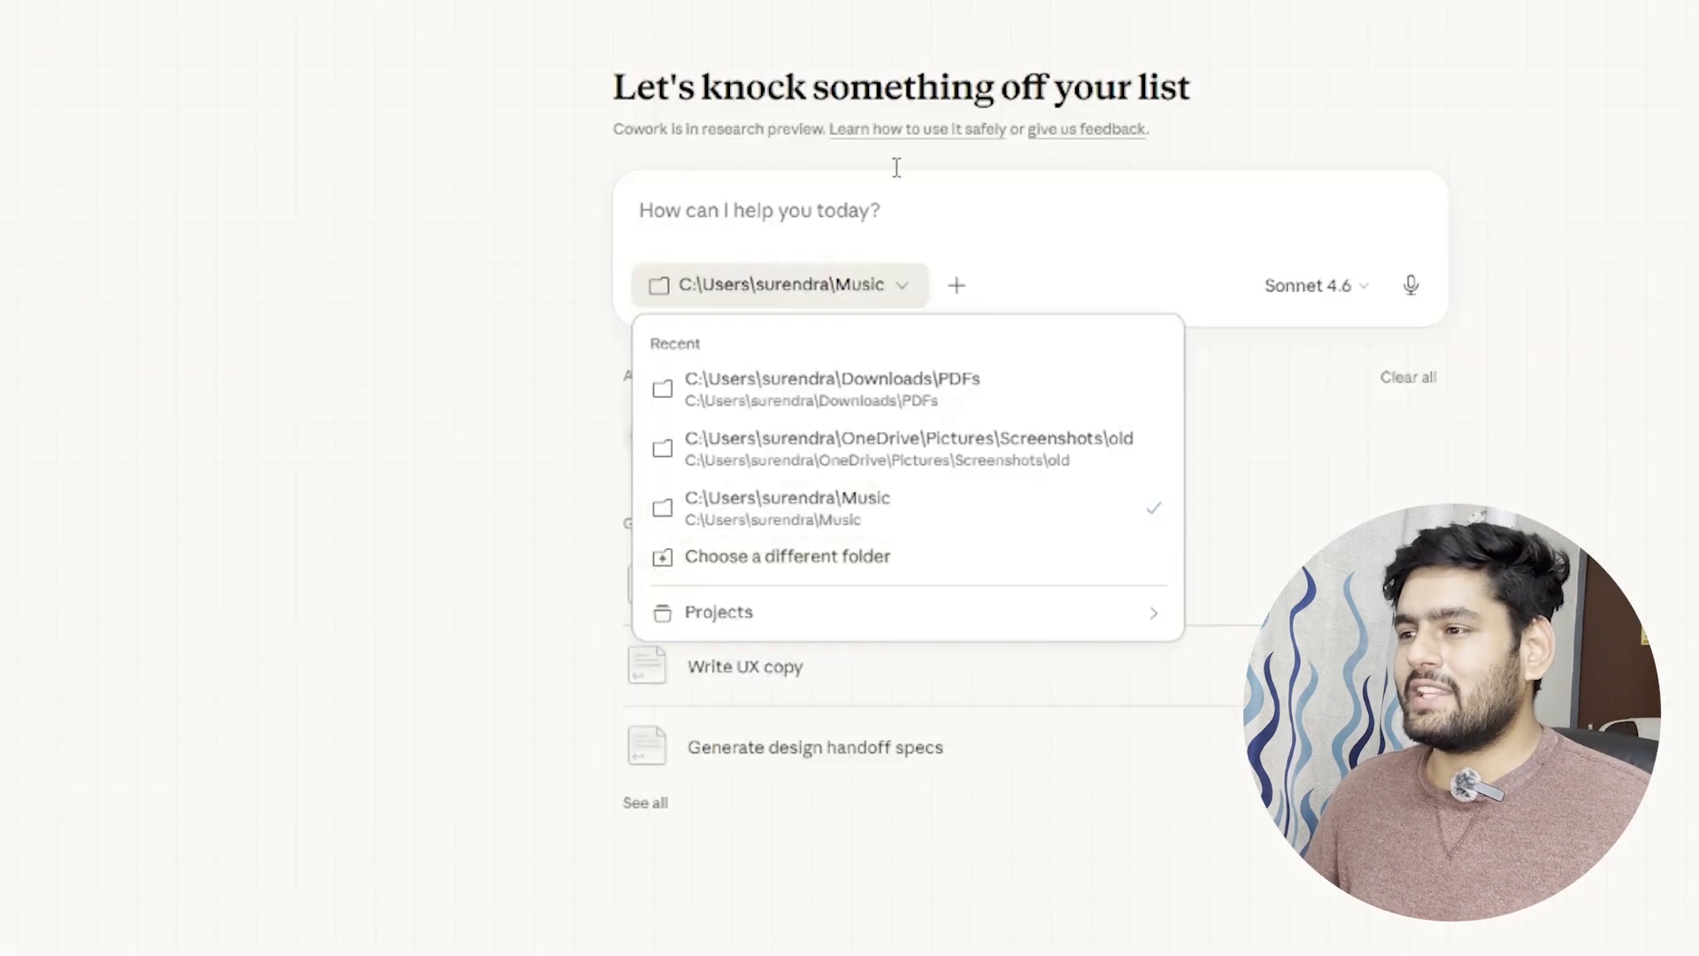
# Step: Submit the pasted prompt asking for a simple, jargon-free 3 page PPT on the "writon" project for a college assignment
pyautogui.click(851, 215)
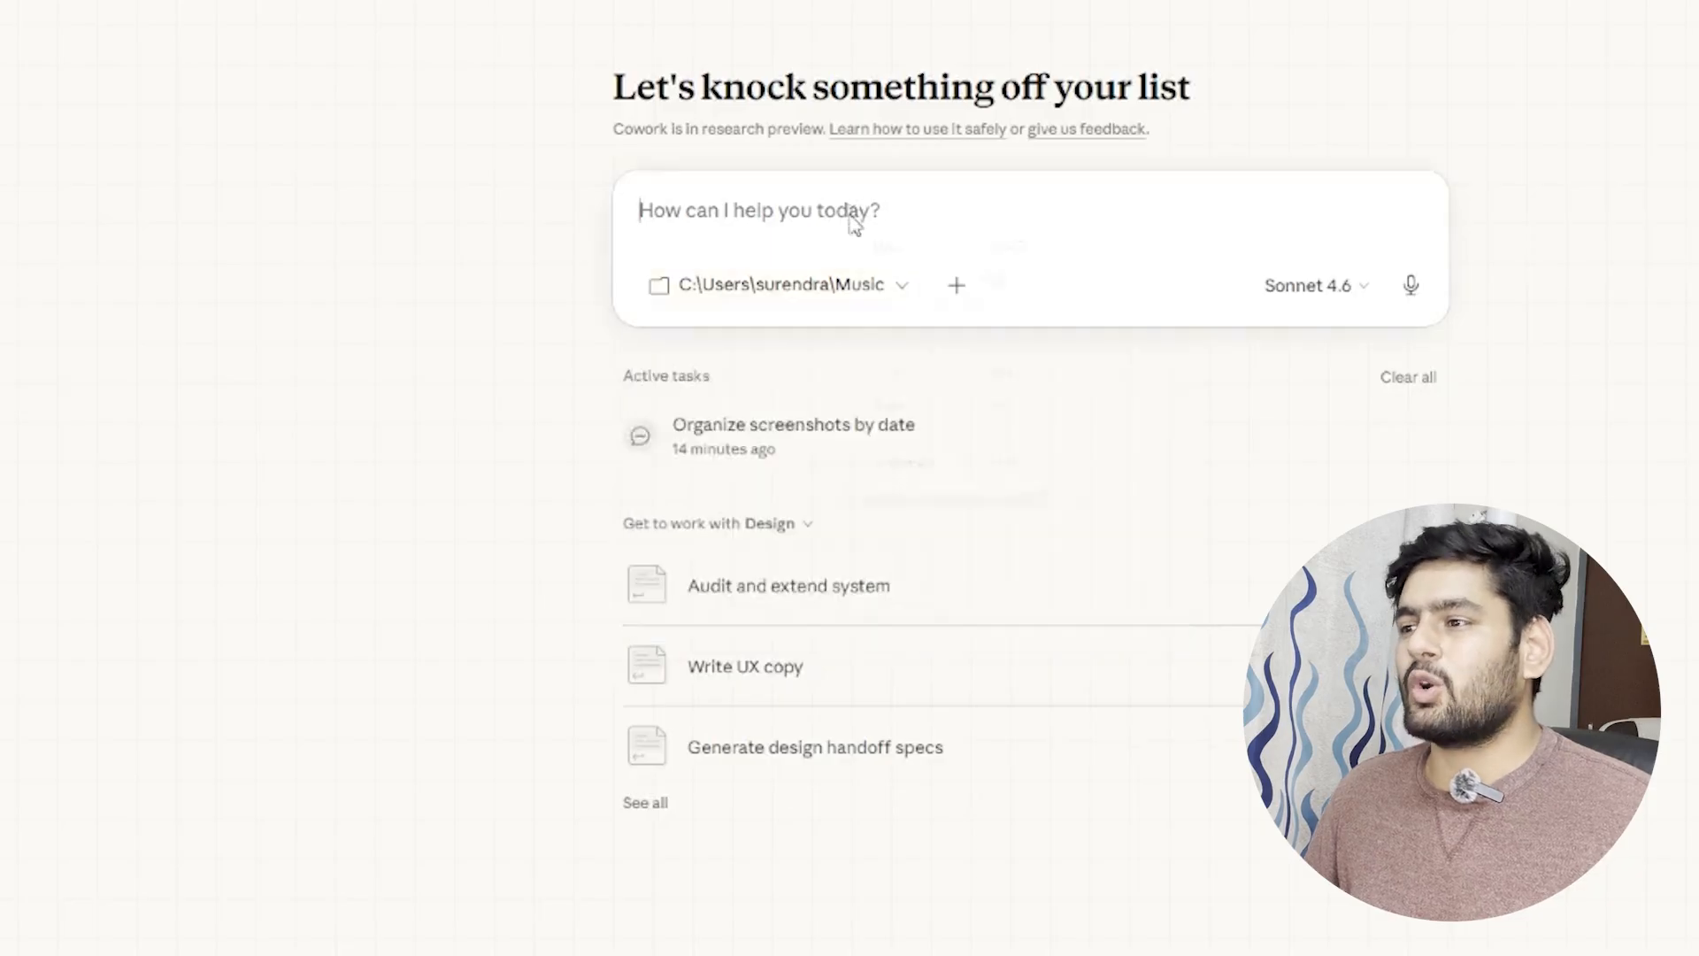
pyautogui.rightClick(851, 216)
pyautogui.click(892, 407)
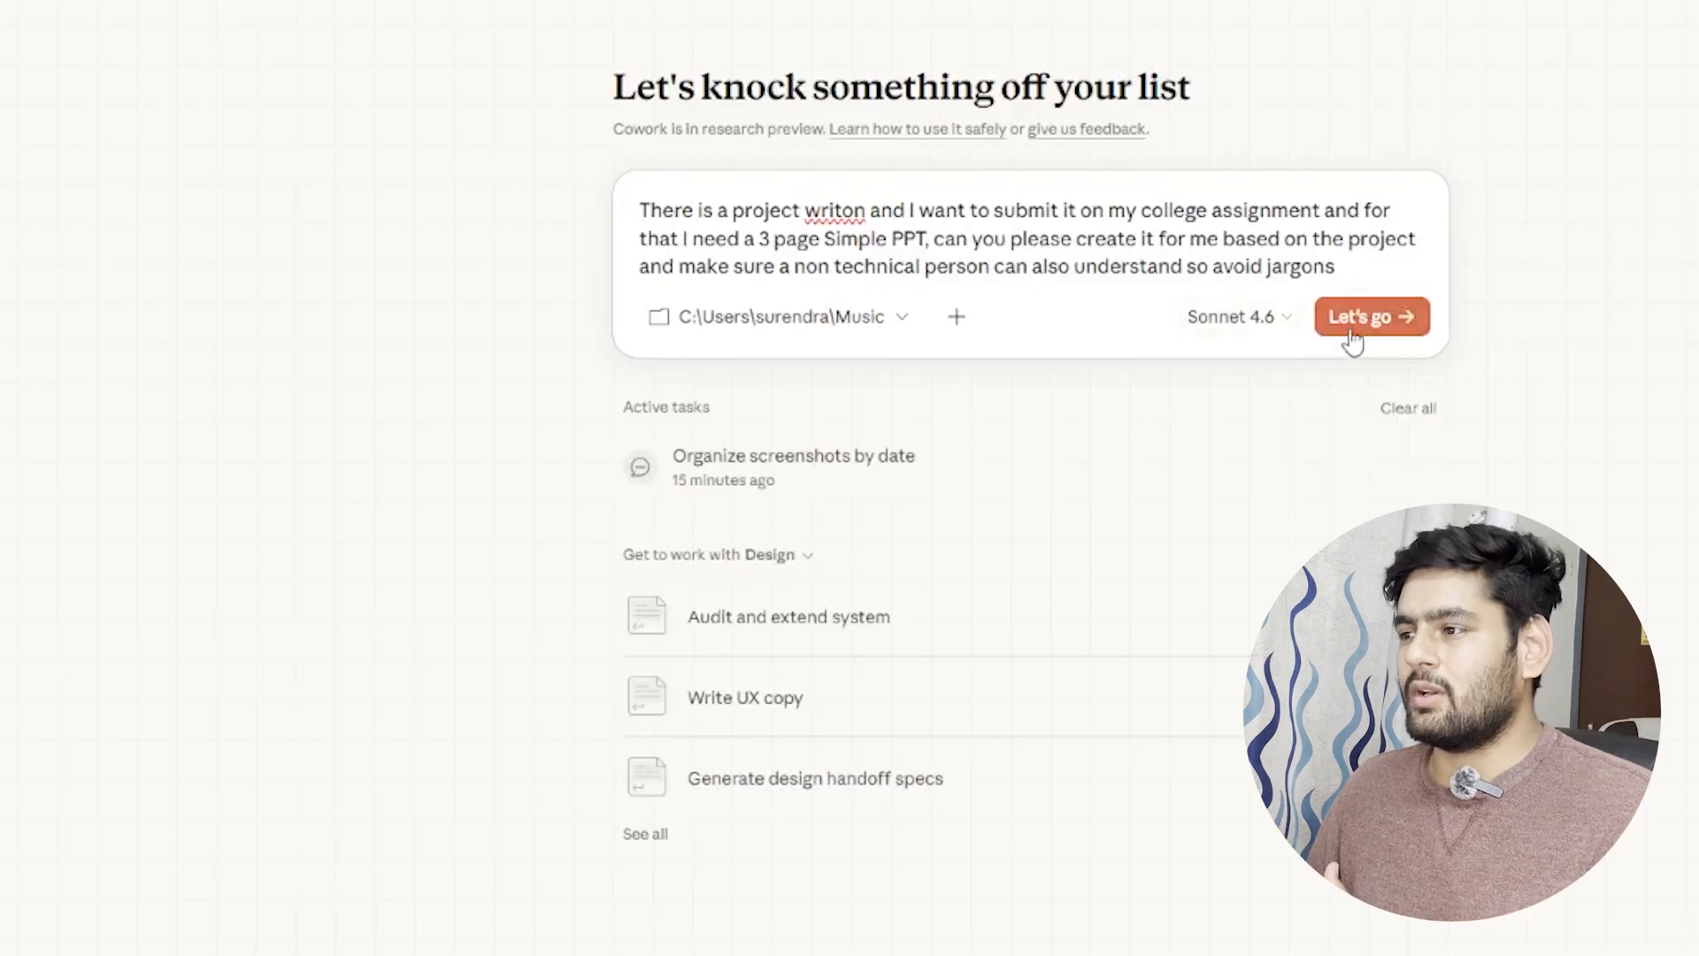
pyautogui.click(1353, 339)
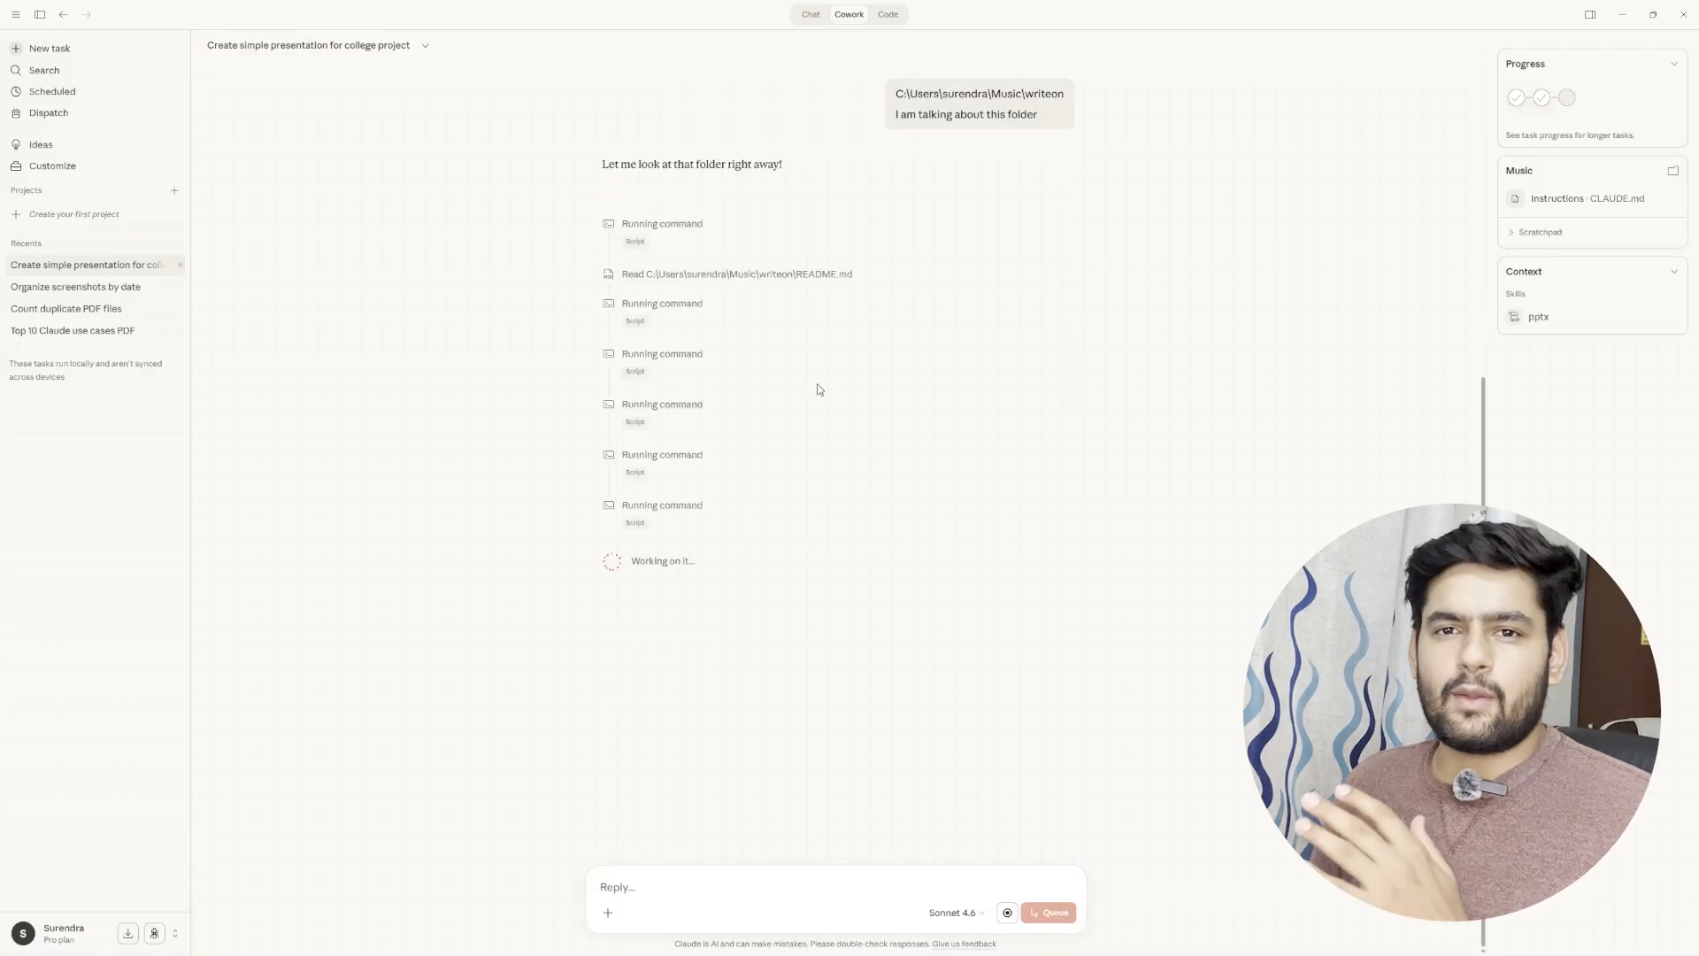
# Step: Review the presentation task's conversation, executed commands, scratchpad and slide summary
pyautogui.scroll(3, 818, 390)
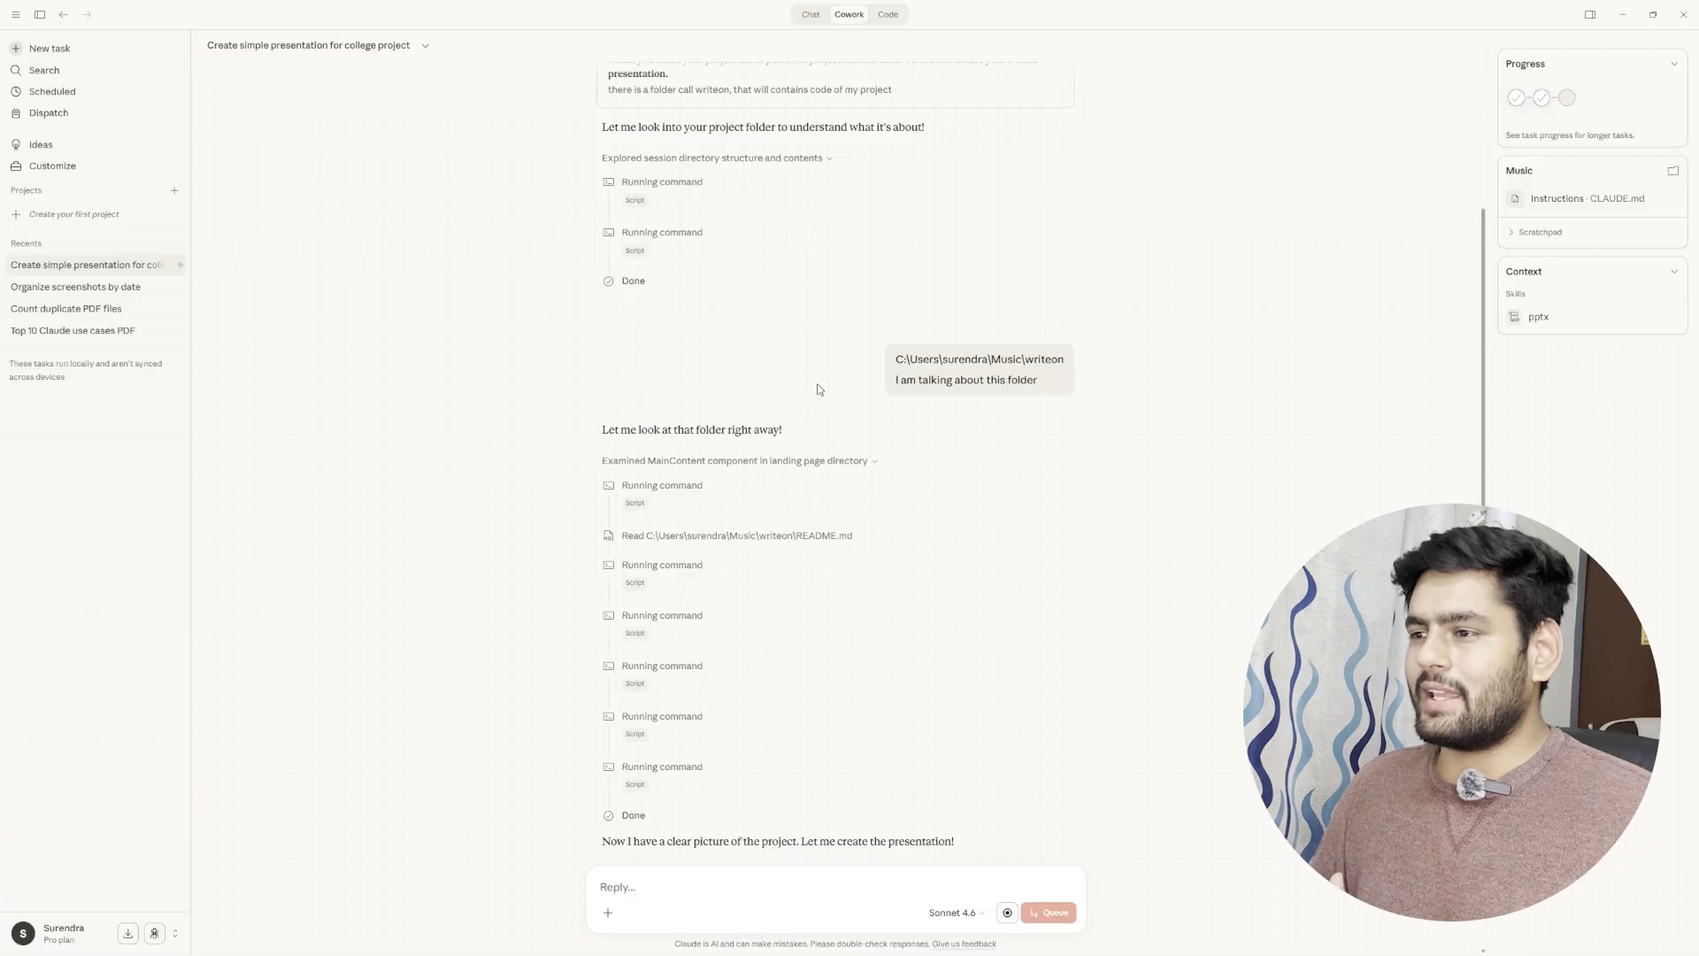
pyautogui.scroll(3, 816, 384)
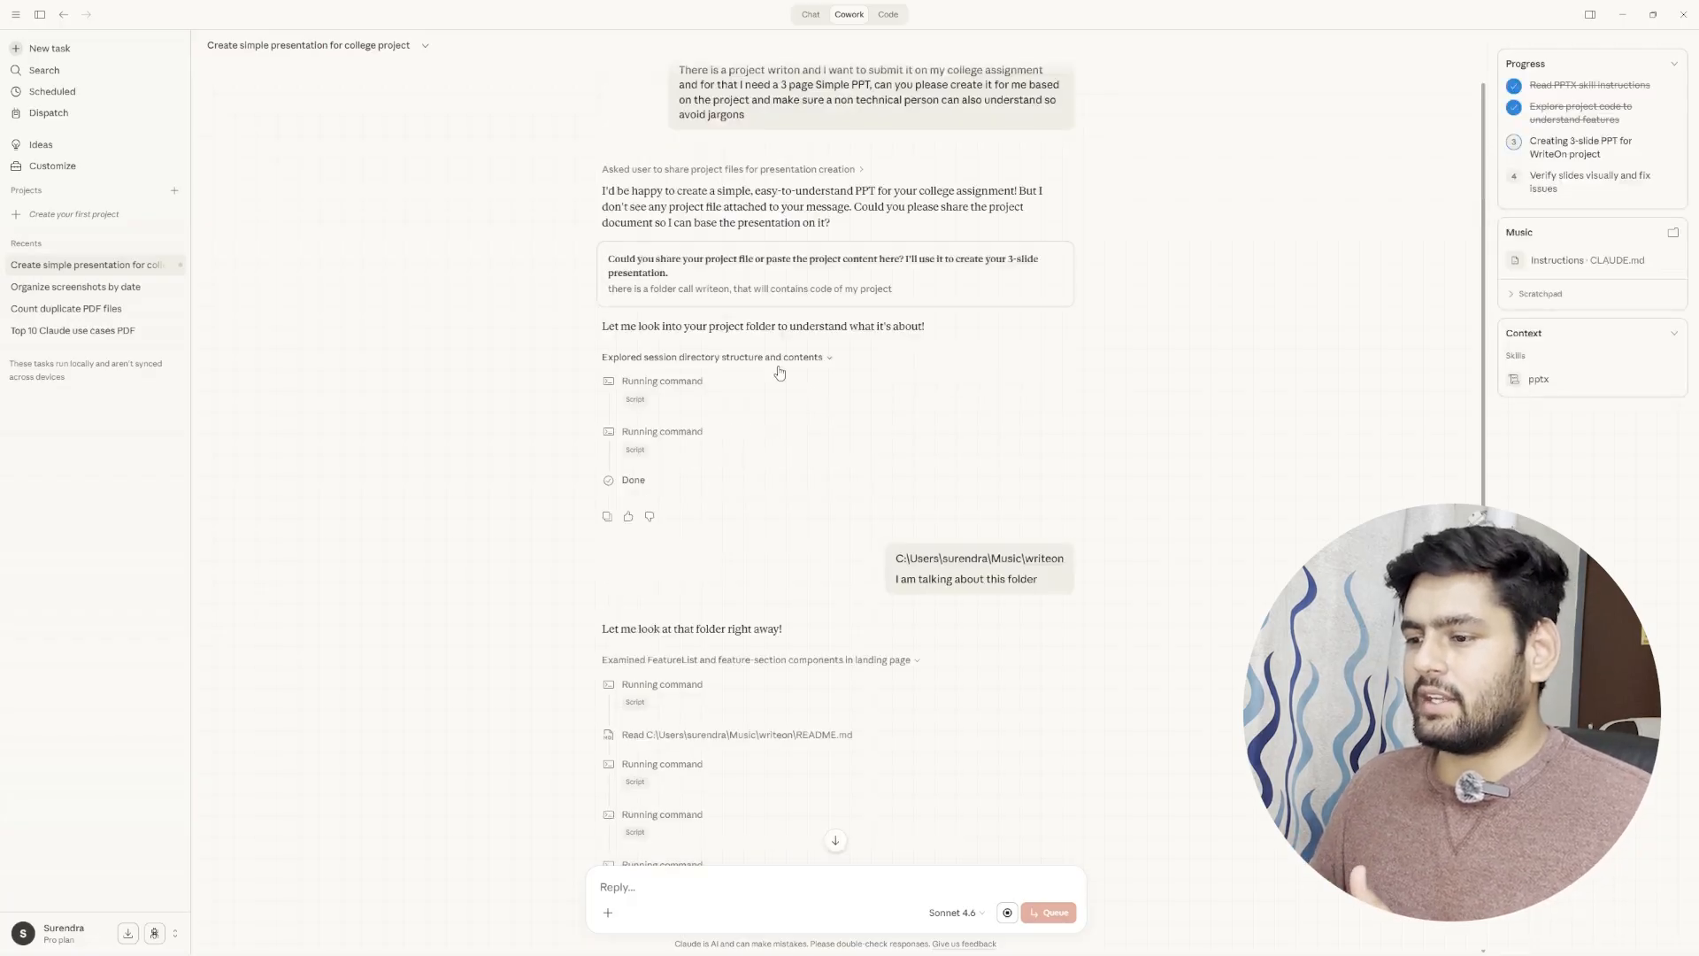
pyautogui.scroll(-5, 653, 400)
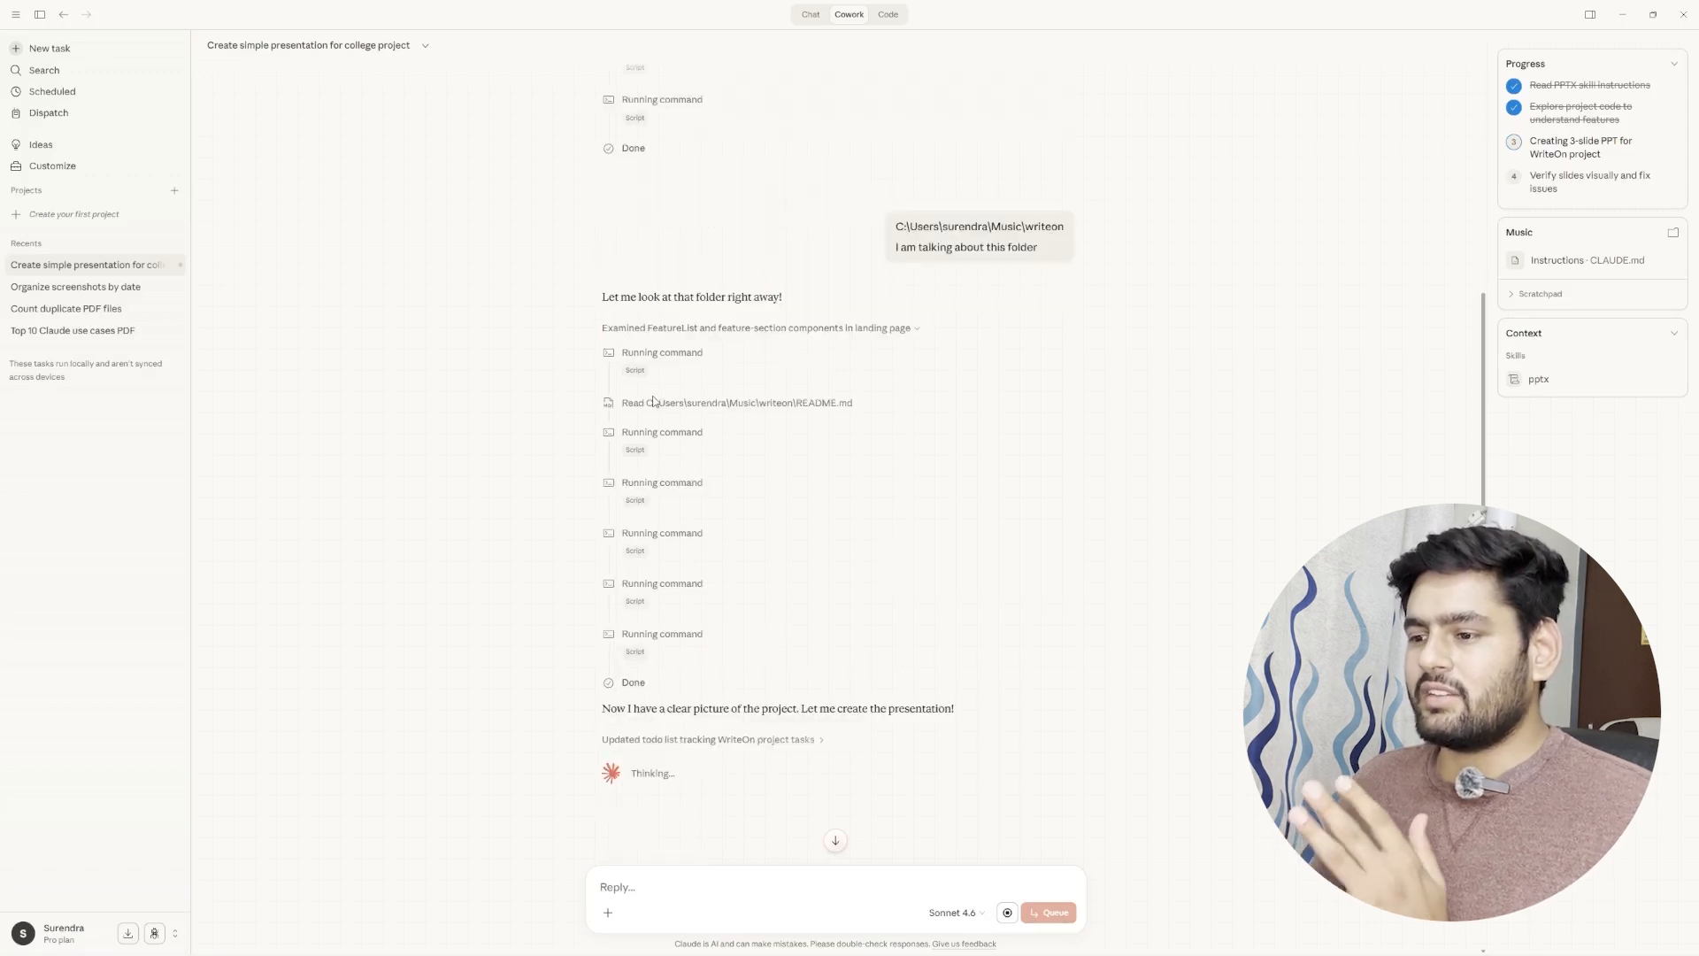
pyautogui.scroll(-2, 653, 400)
pyautogui.scroll(5, 1422, 171)
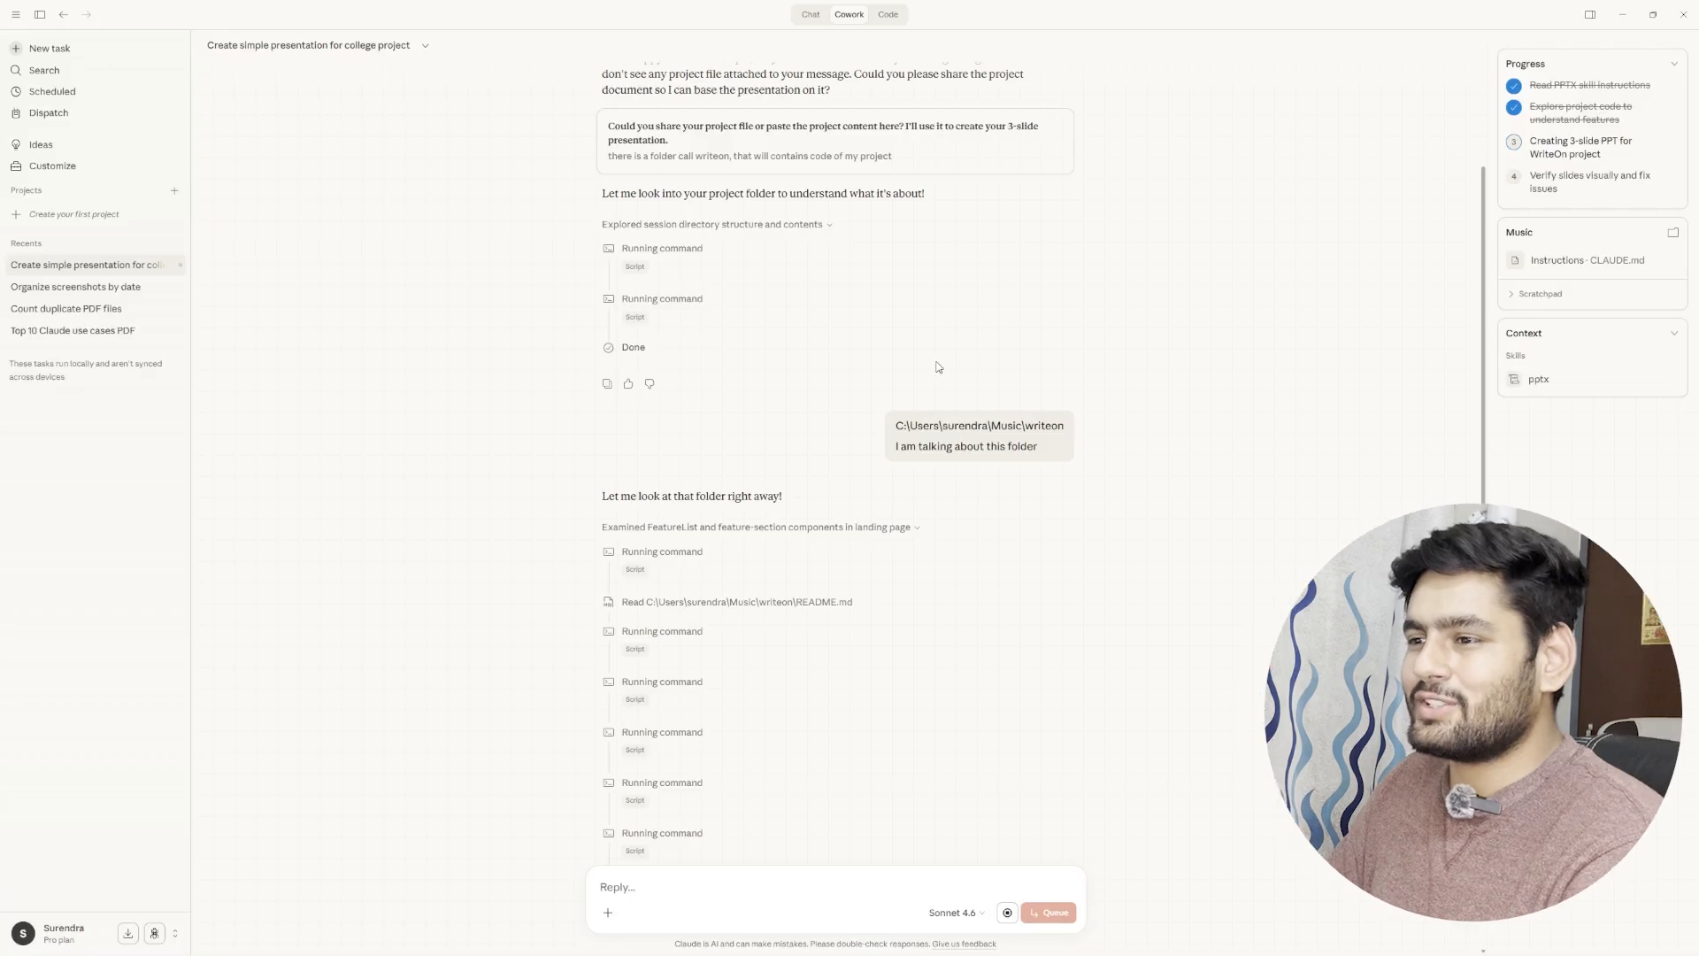
pyautogui.scroll(-2, 850, 425)
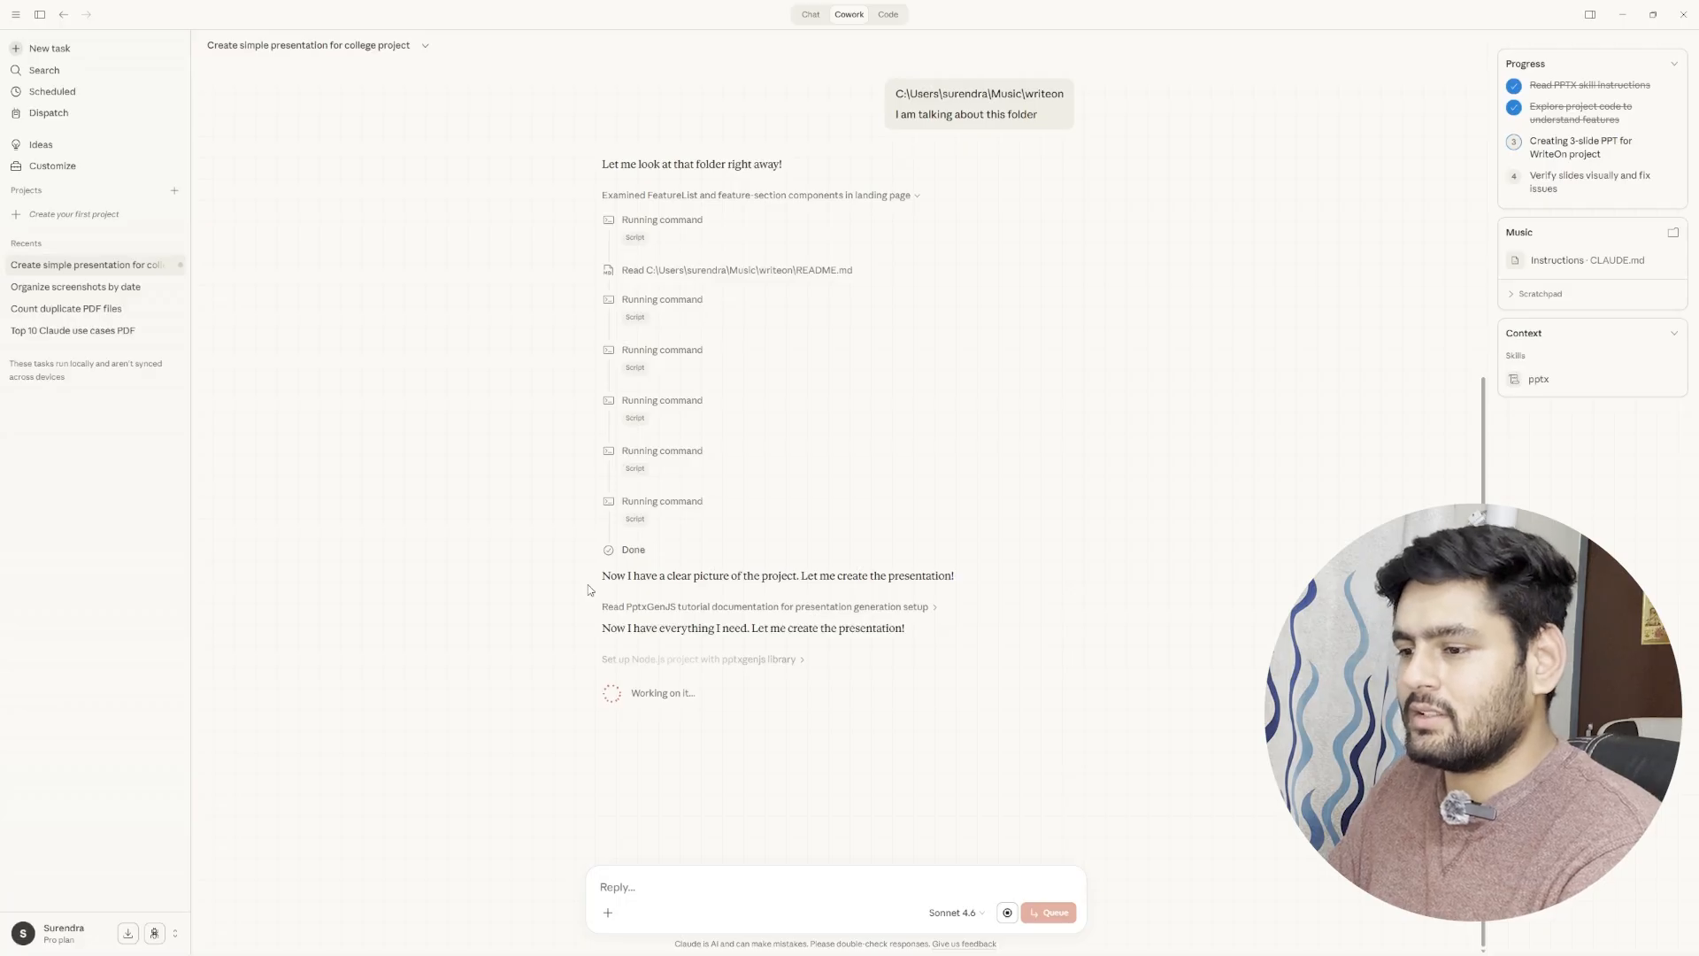
pyautogui.scroll(1, 755, 681)
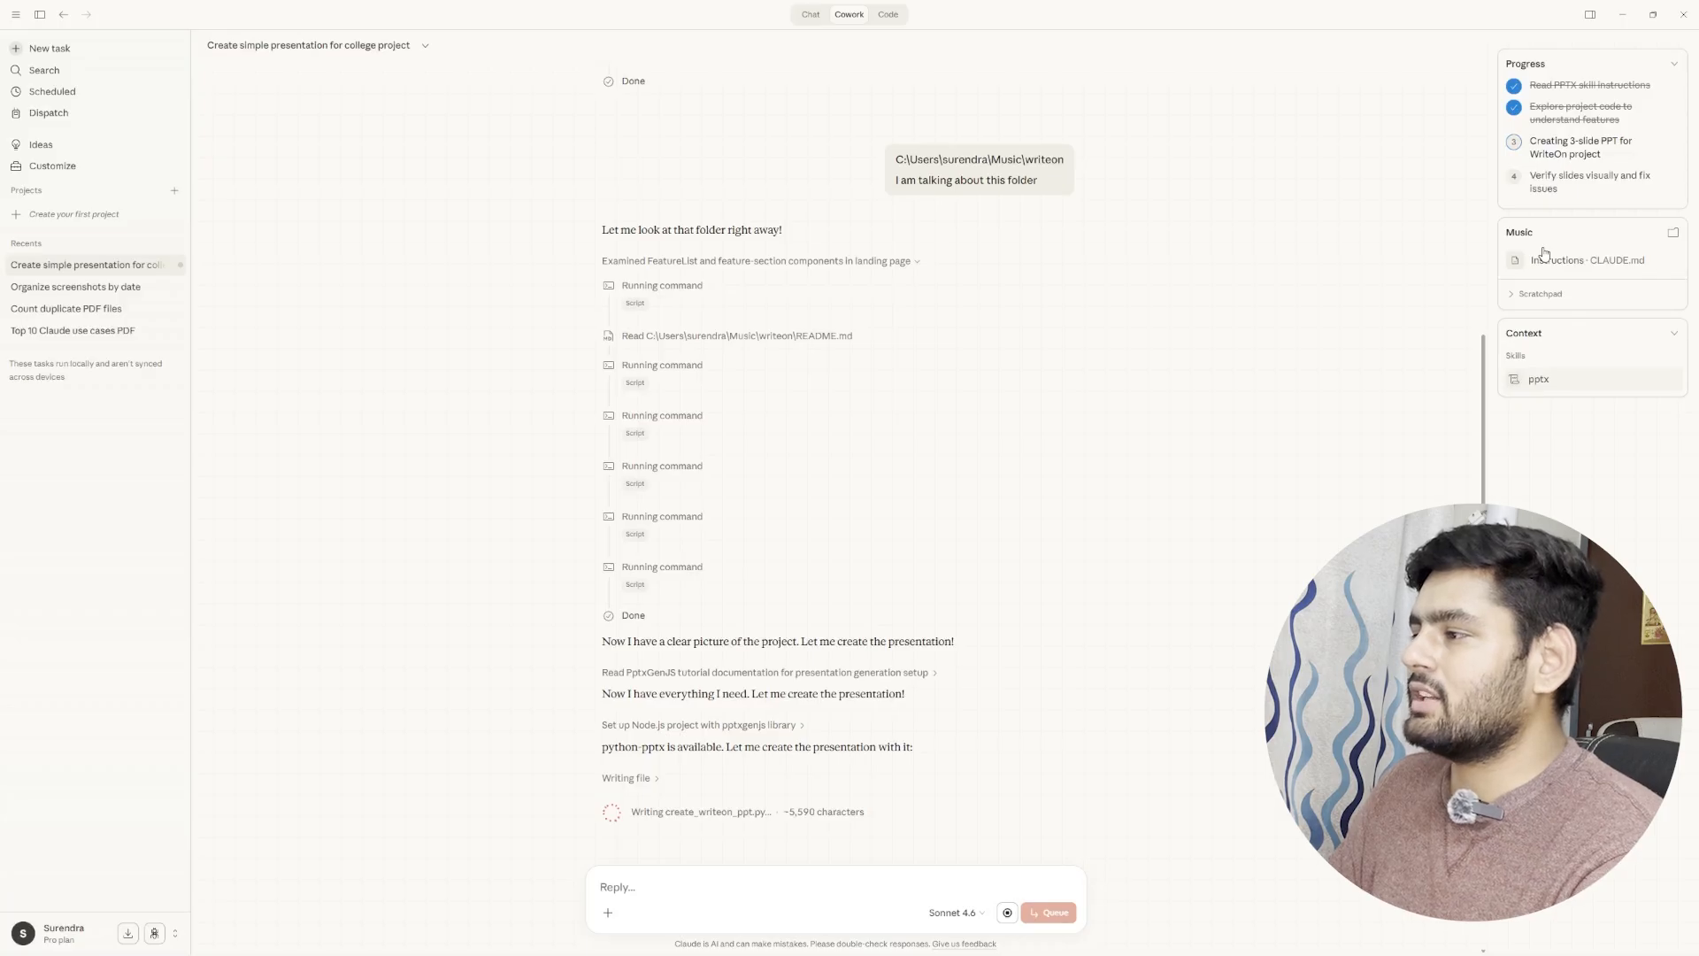
pyautogui.click(1545, 294)
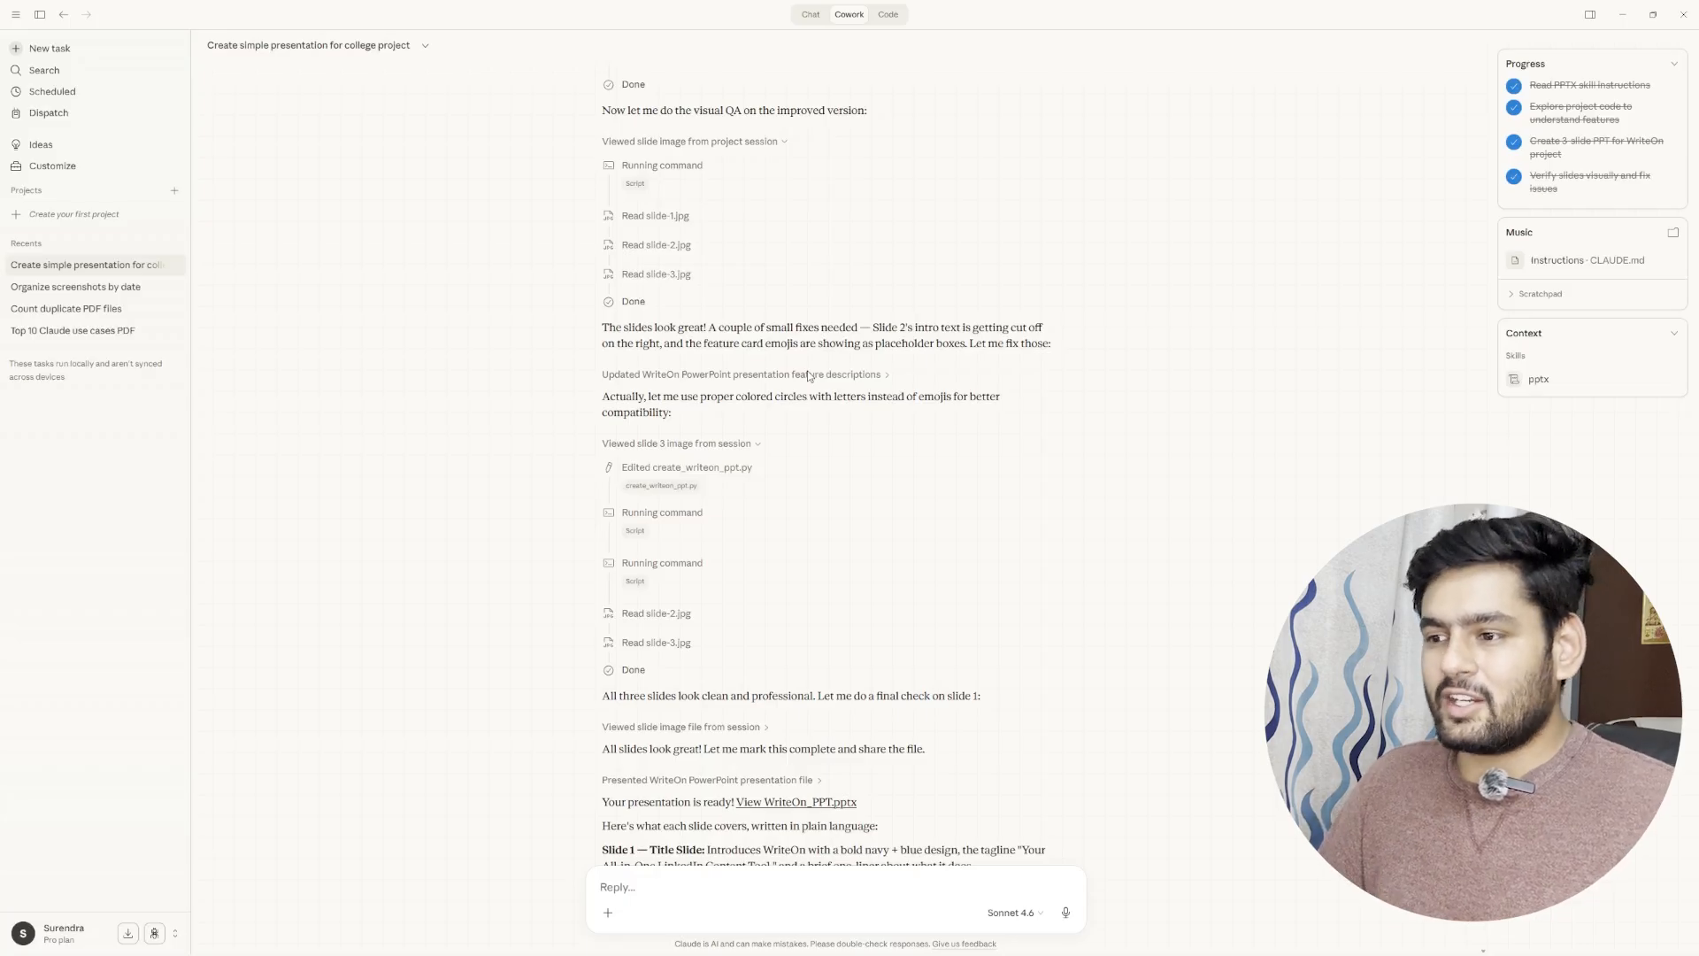
pyautogui.scroll(-3, 708, 443)
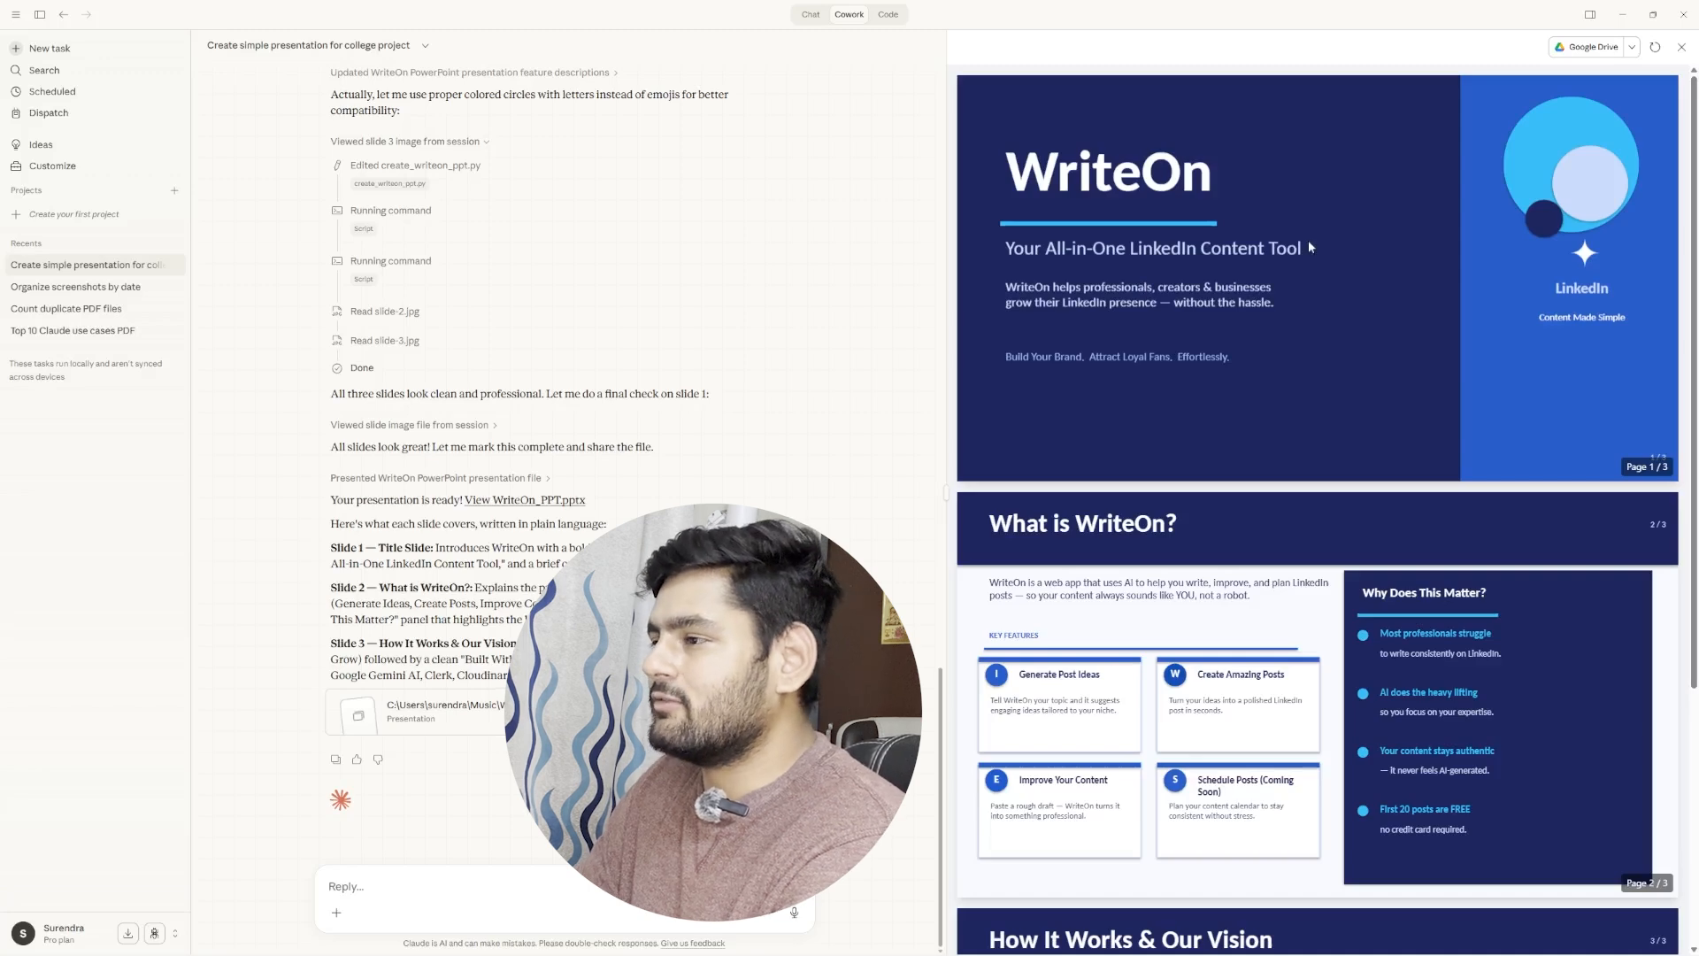
# Step: Review all three slides of the generated WriteOn presentation in the preview, including the features, steps and tools used
pyautogui.scroll(-1, 1241, 309)
pyautogui.scroll(-2, 1242, 316)
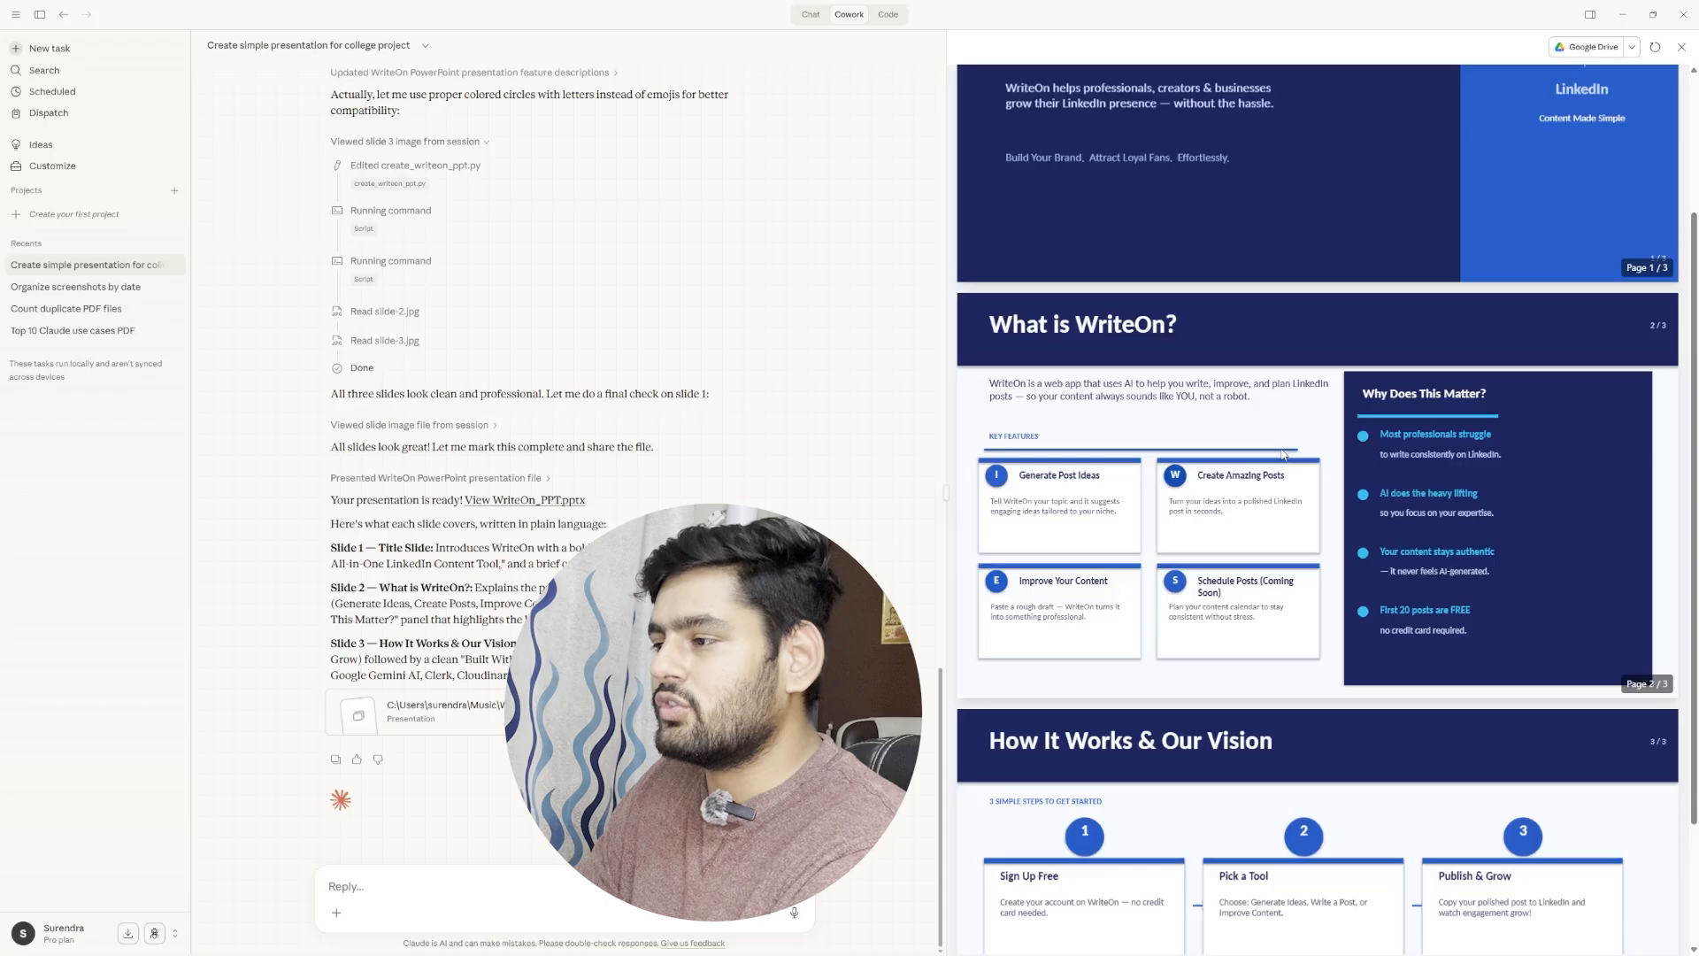
pyautogui.scroll(1, 1283, 454)
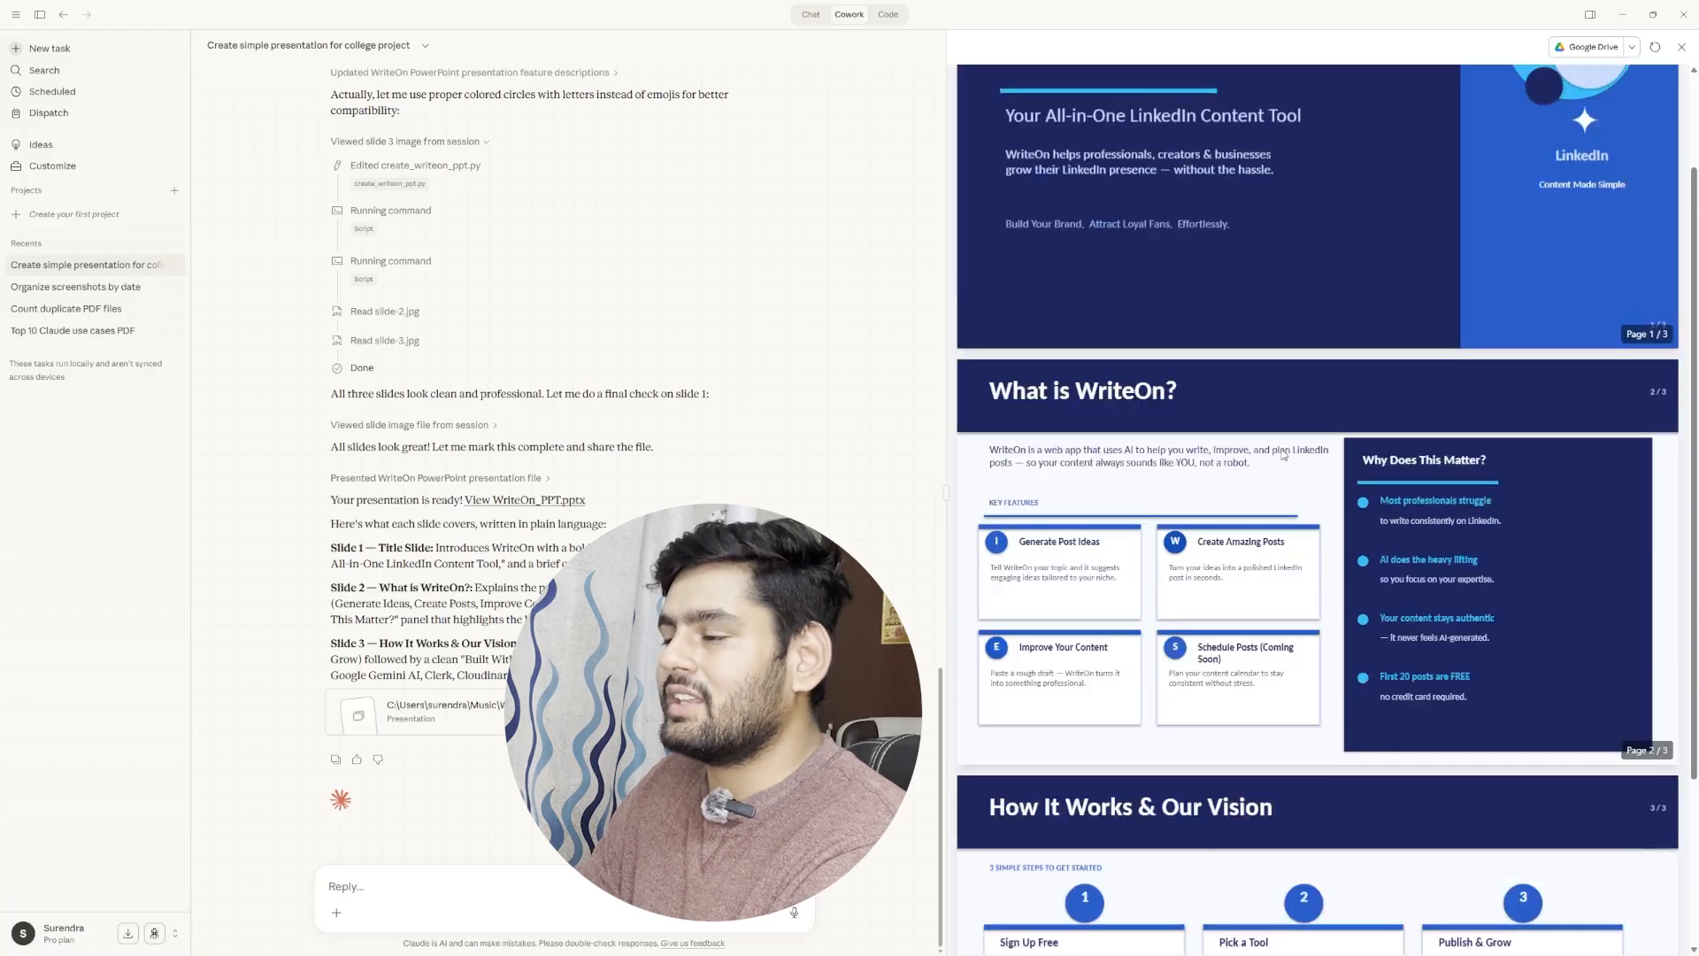
pyautogui.scroll(2, 1284, 454)
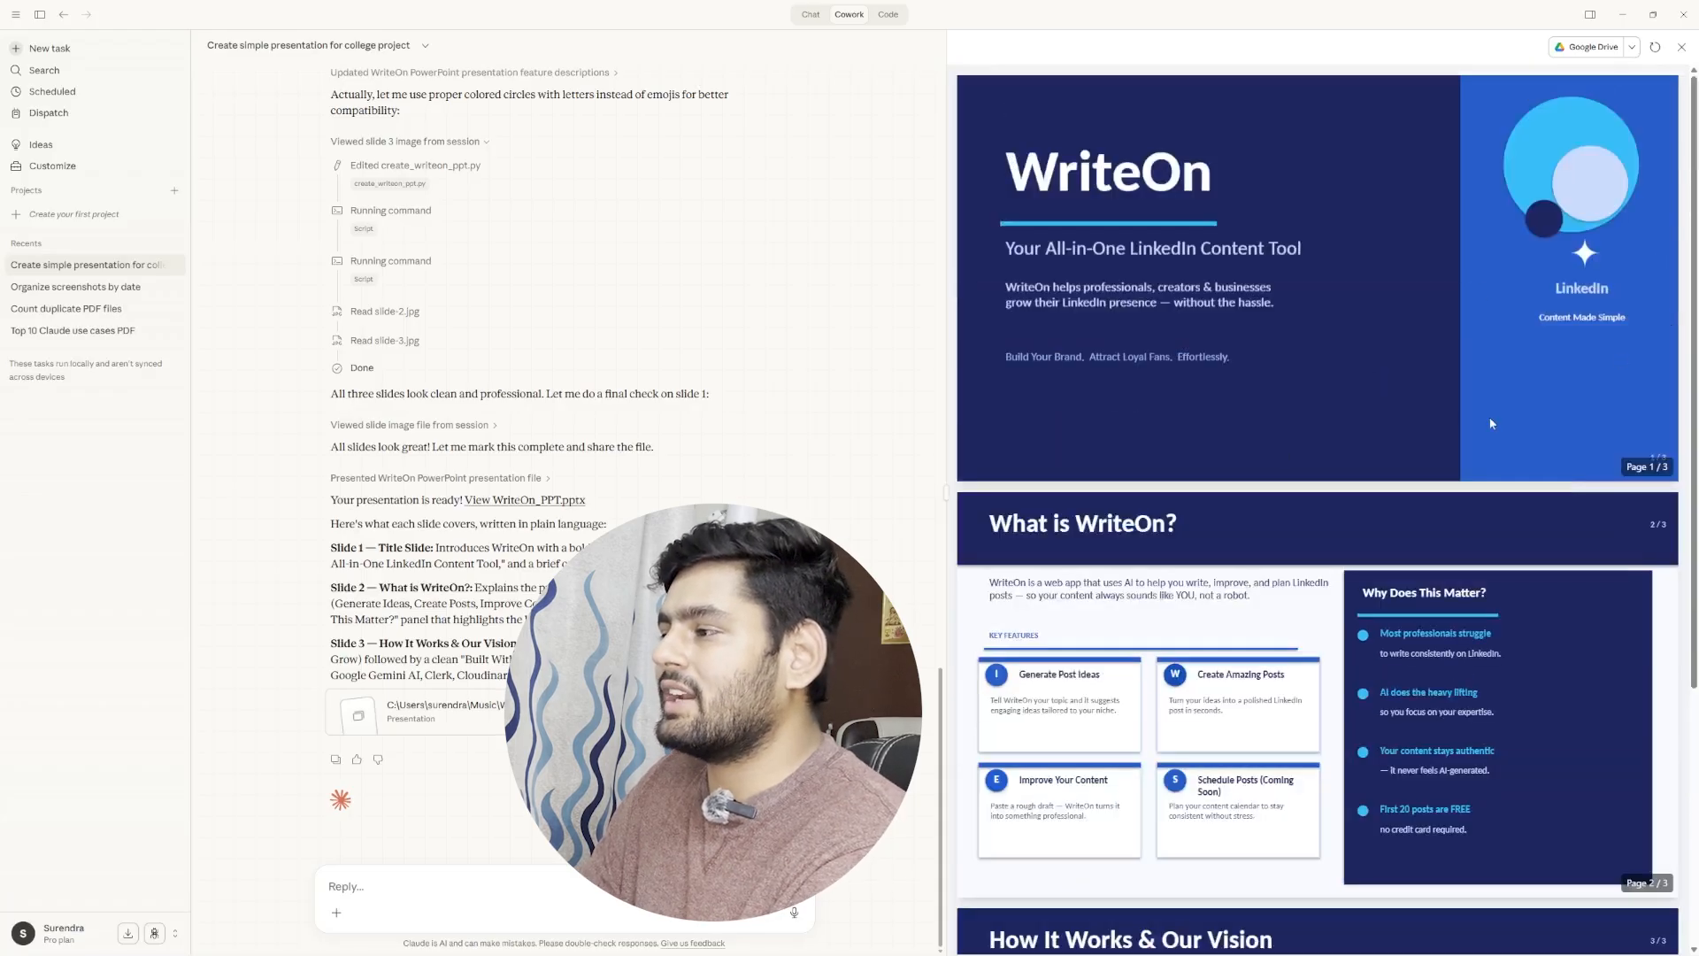
pyautogui.scroll(-4, 1276, 402)
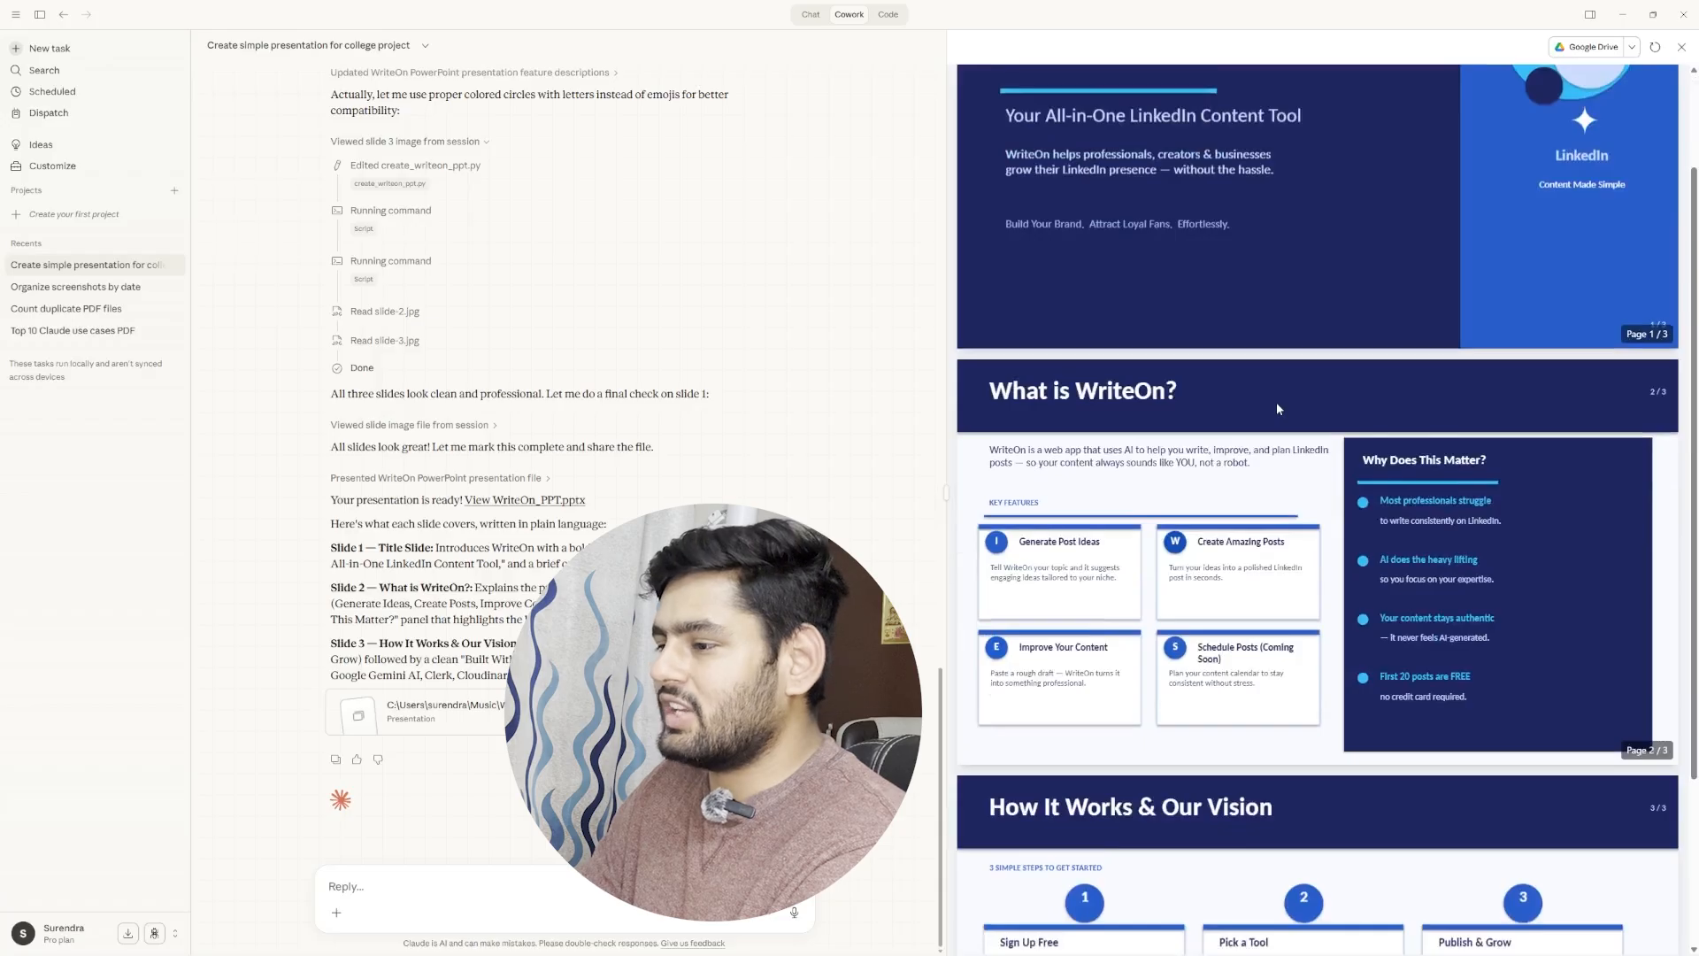
pyautogui.scroll(-2, 1277, 412)
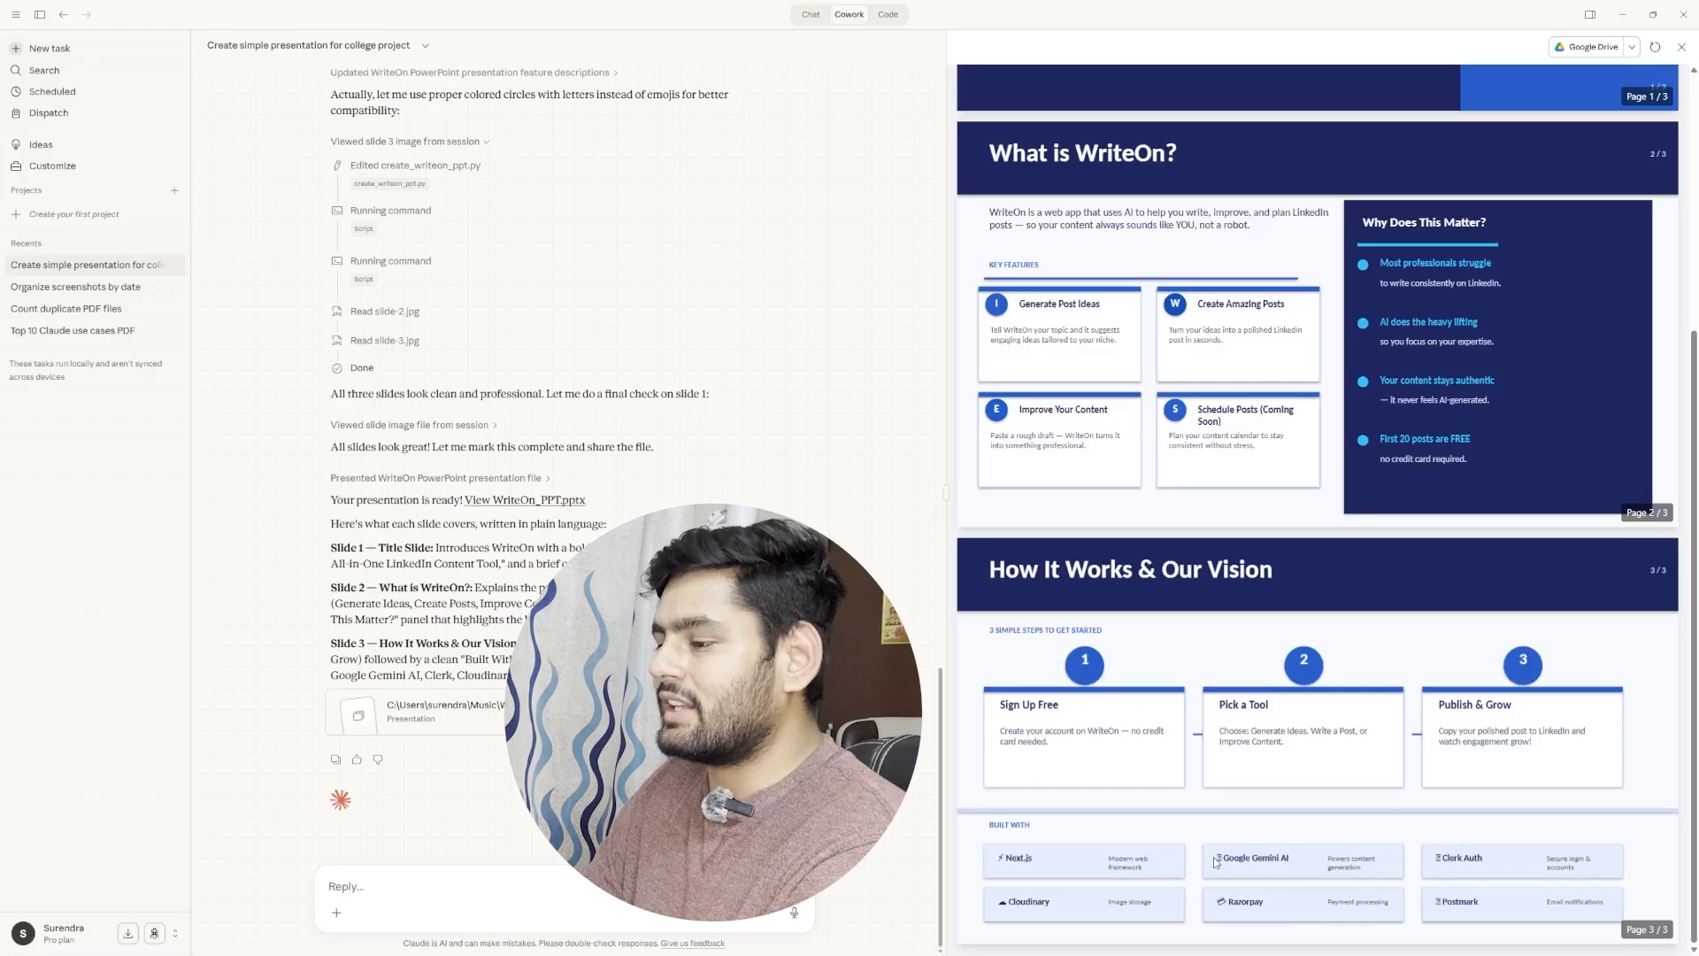
pyautogui.scroll(3, 1216, 862)
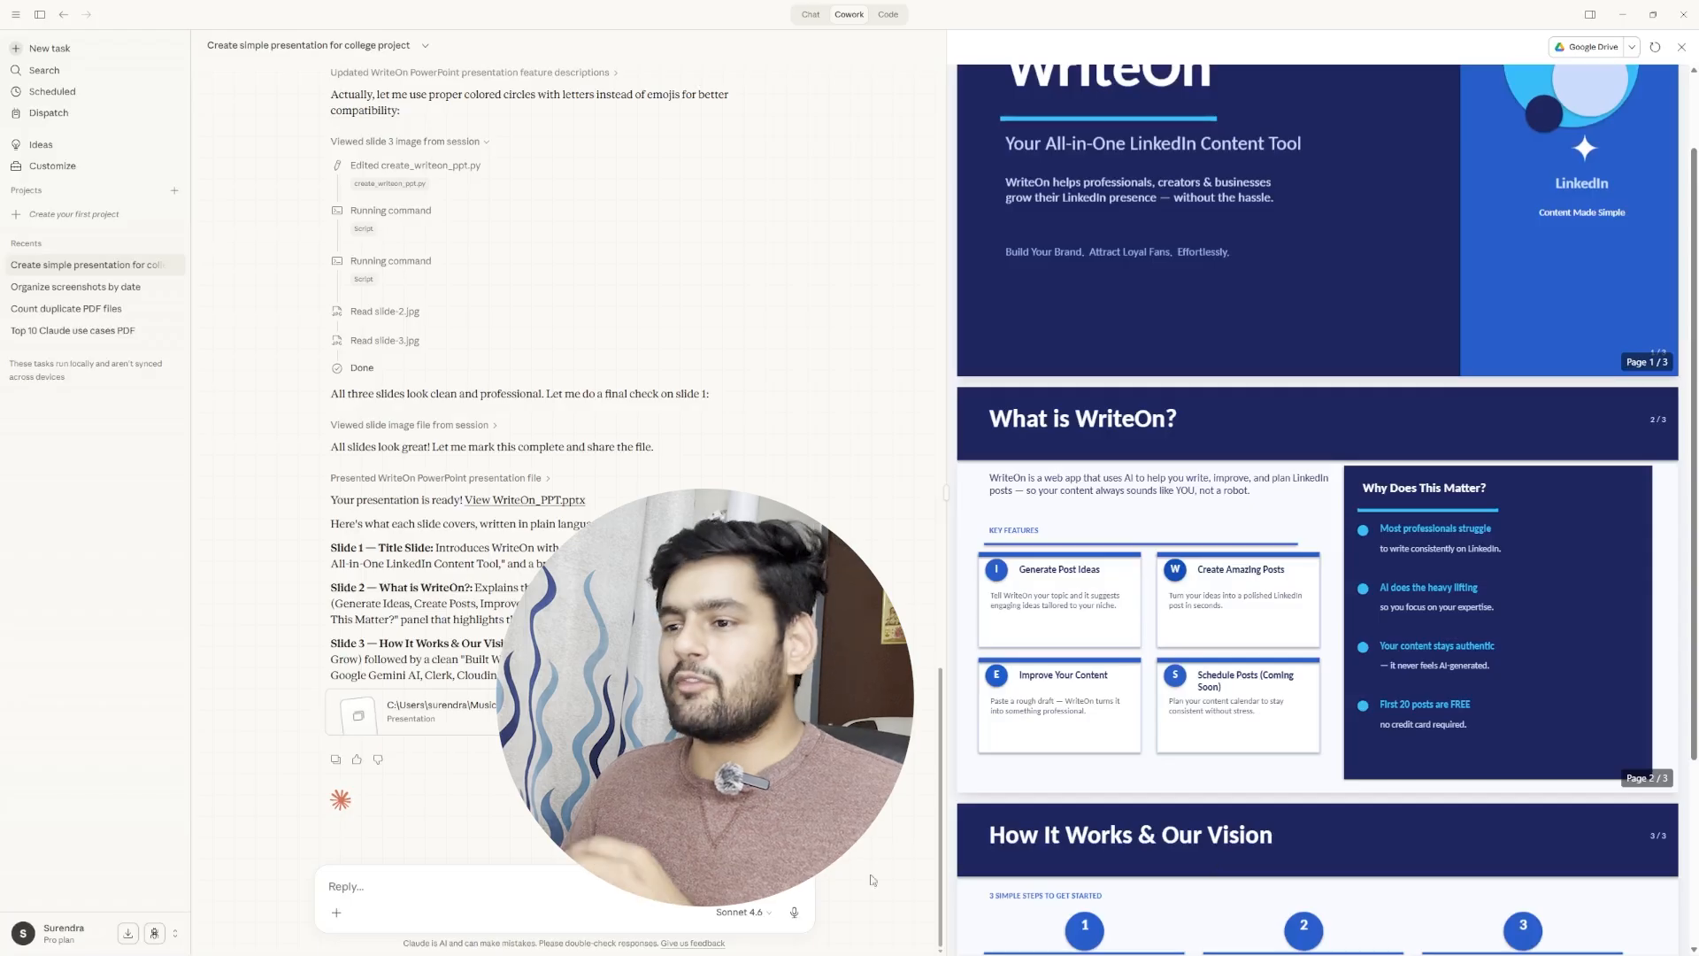
pyautogui.scroll(2, 1164, 706)
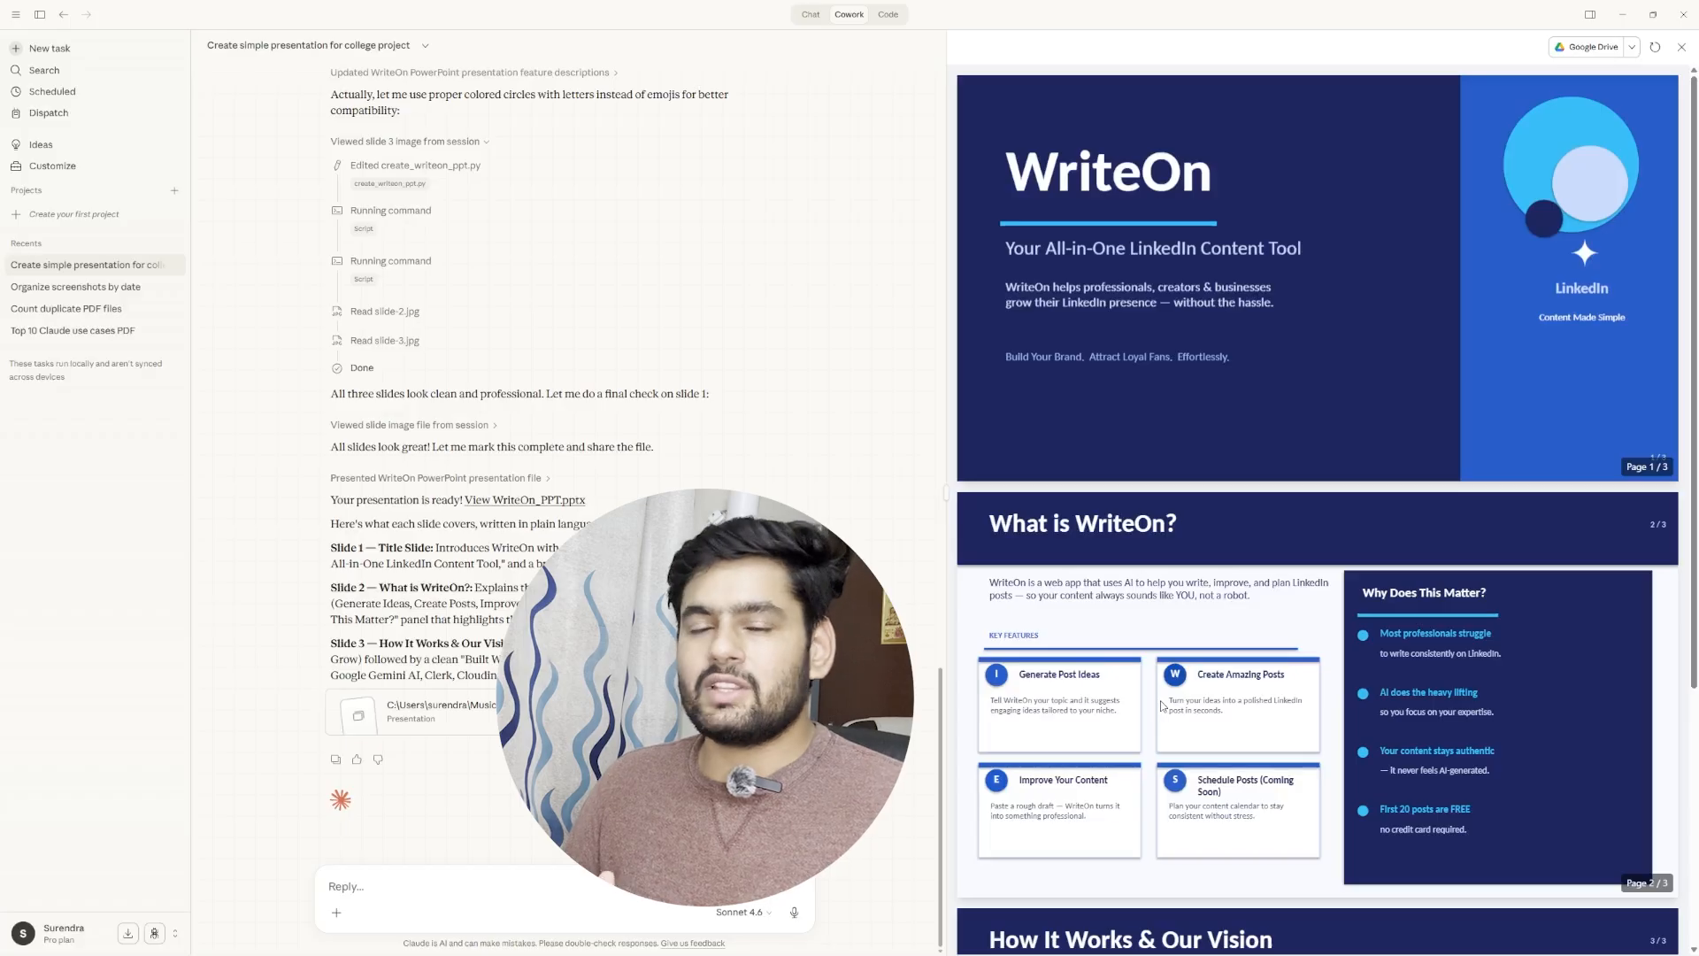
pyautogui.scroll(-1, 1175, 744)
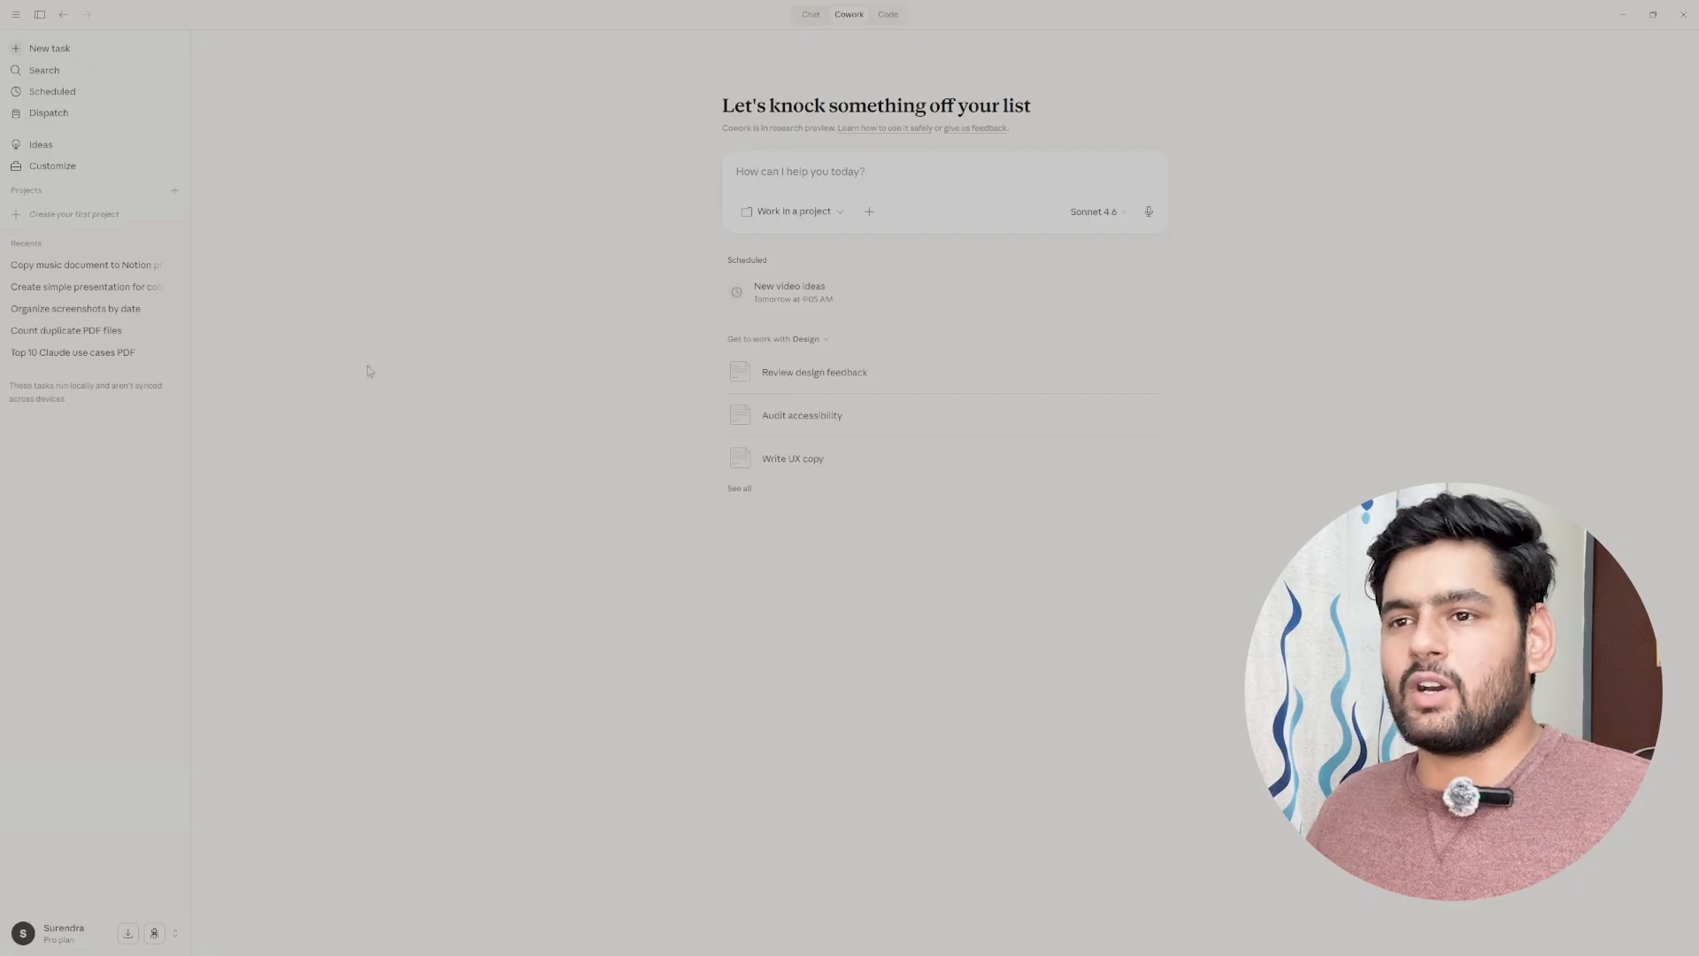
# Step: Open Claude's connector directory from the customization settings and search it for "medium"
pyautogui.click(93, 169)
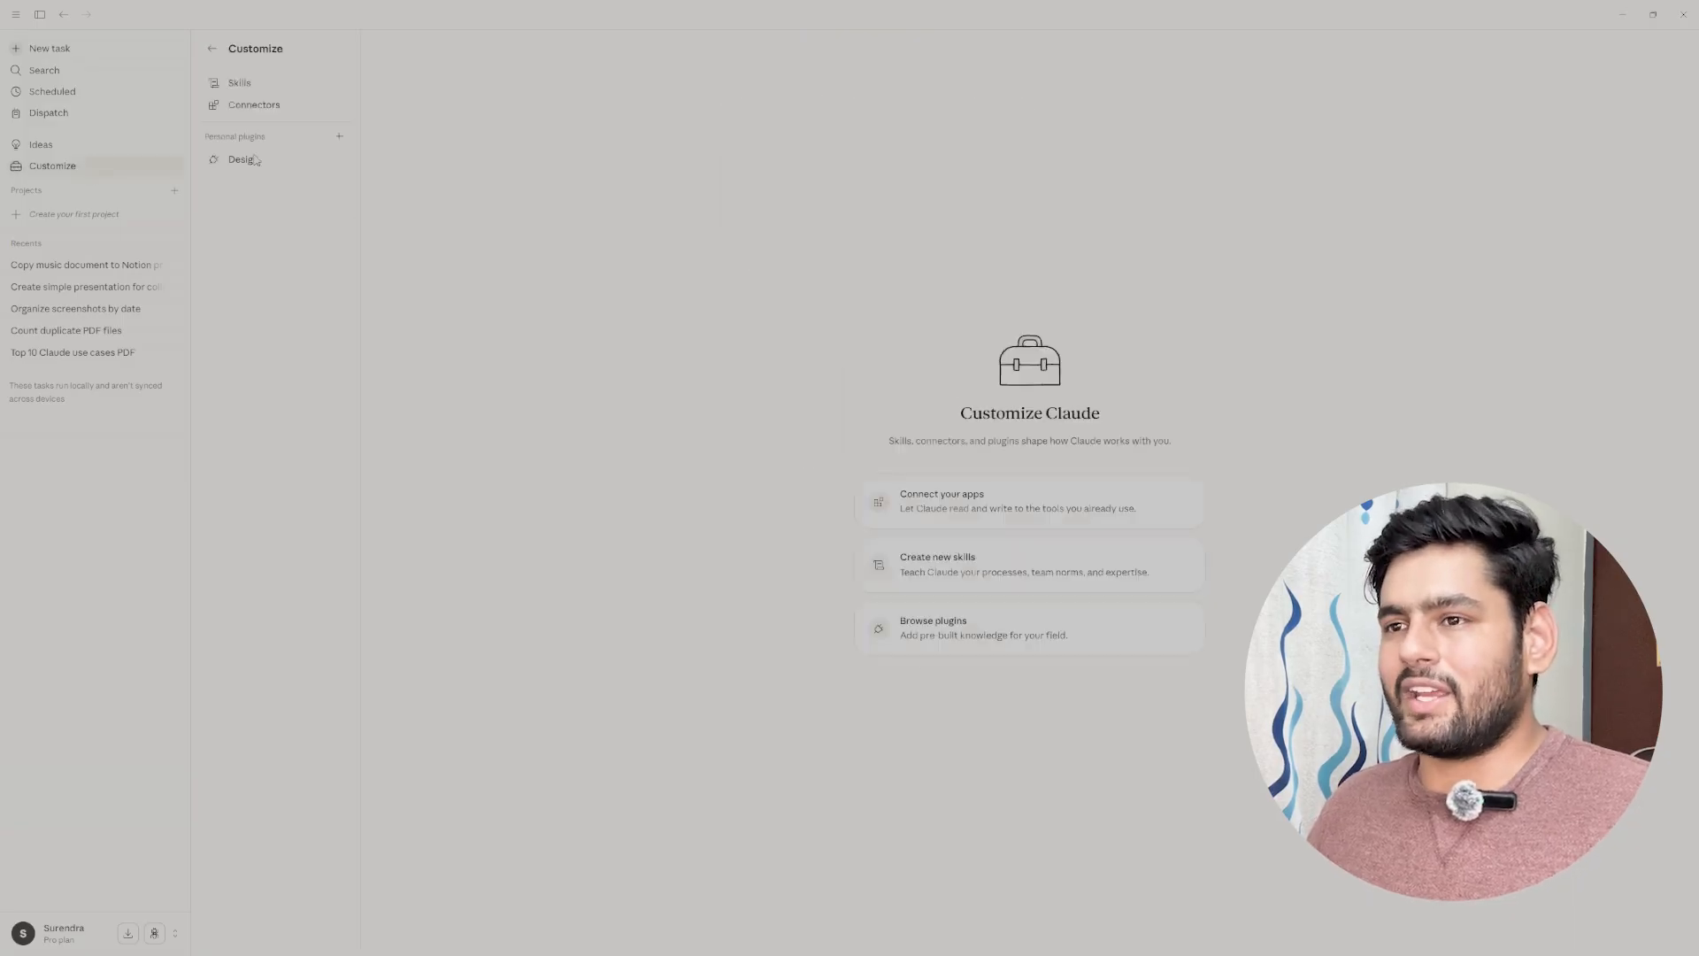
pyautogui.click(255, 104)
pyautogui.click(574, 51)
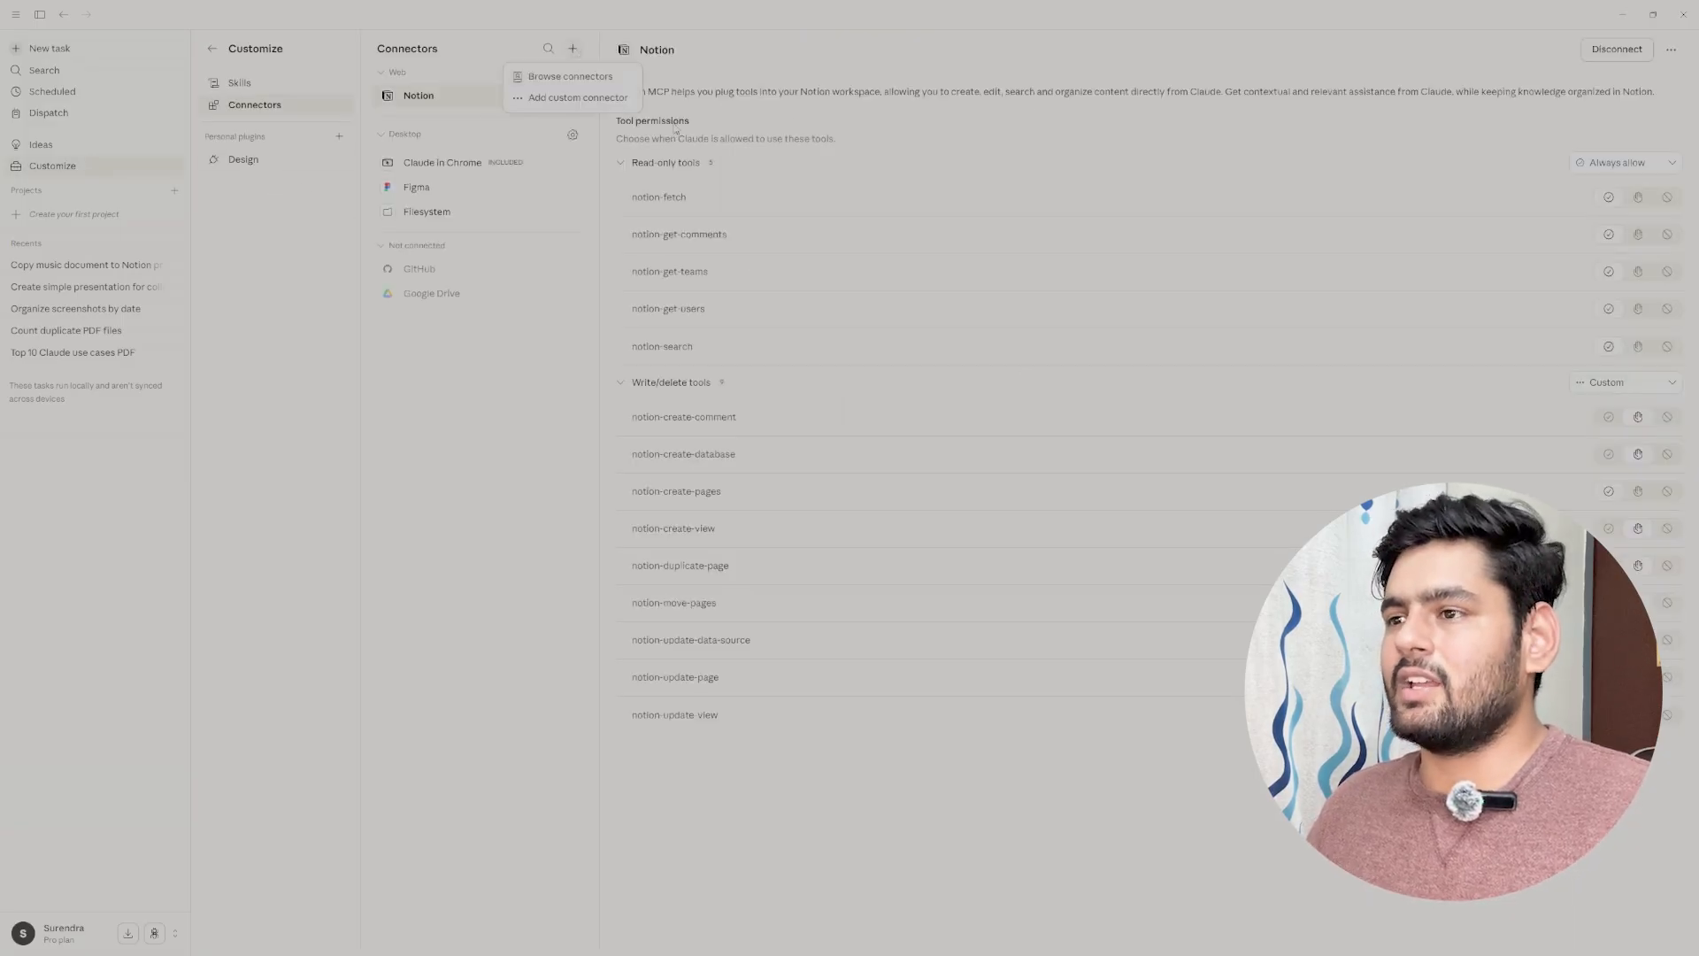
pyautogui.click(557, 75)
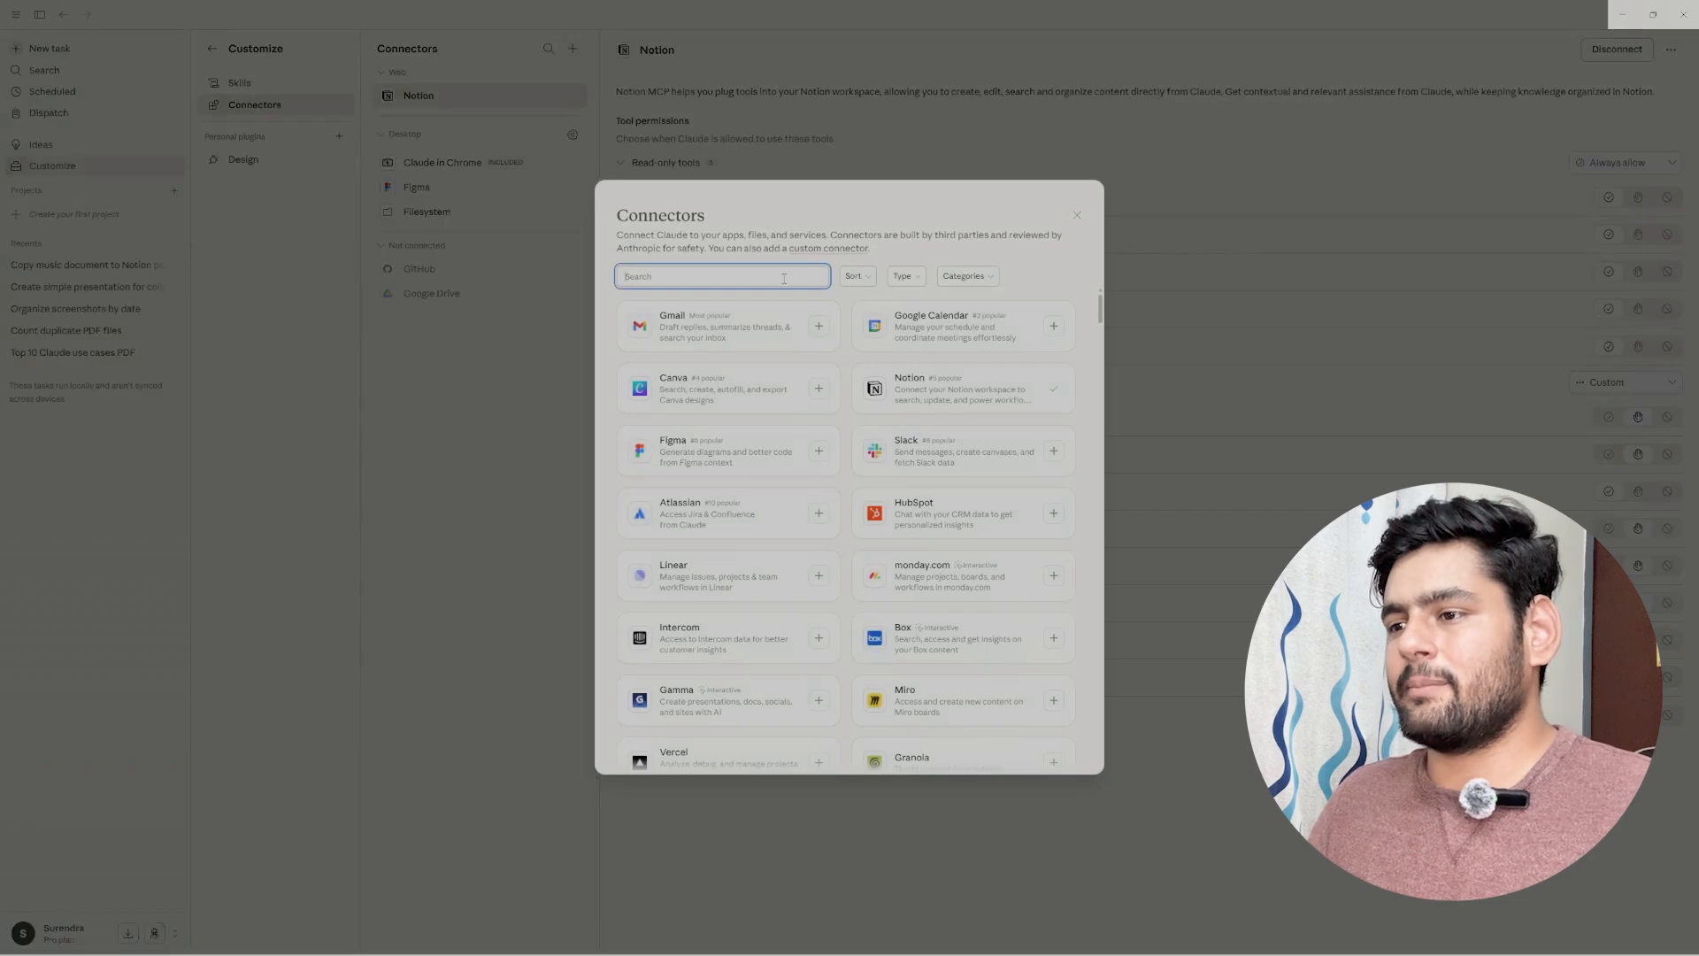
pyautogui.write('medium')
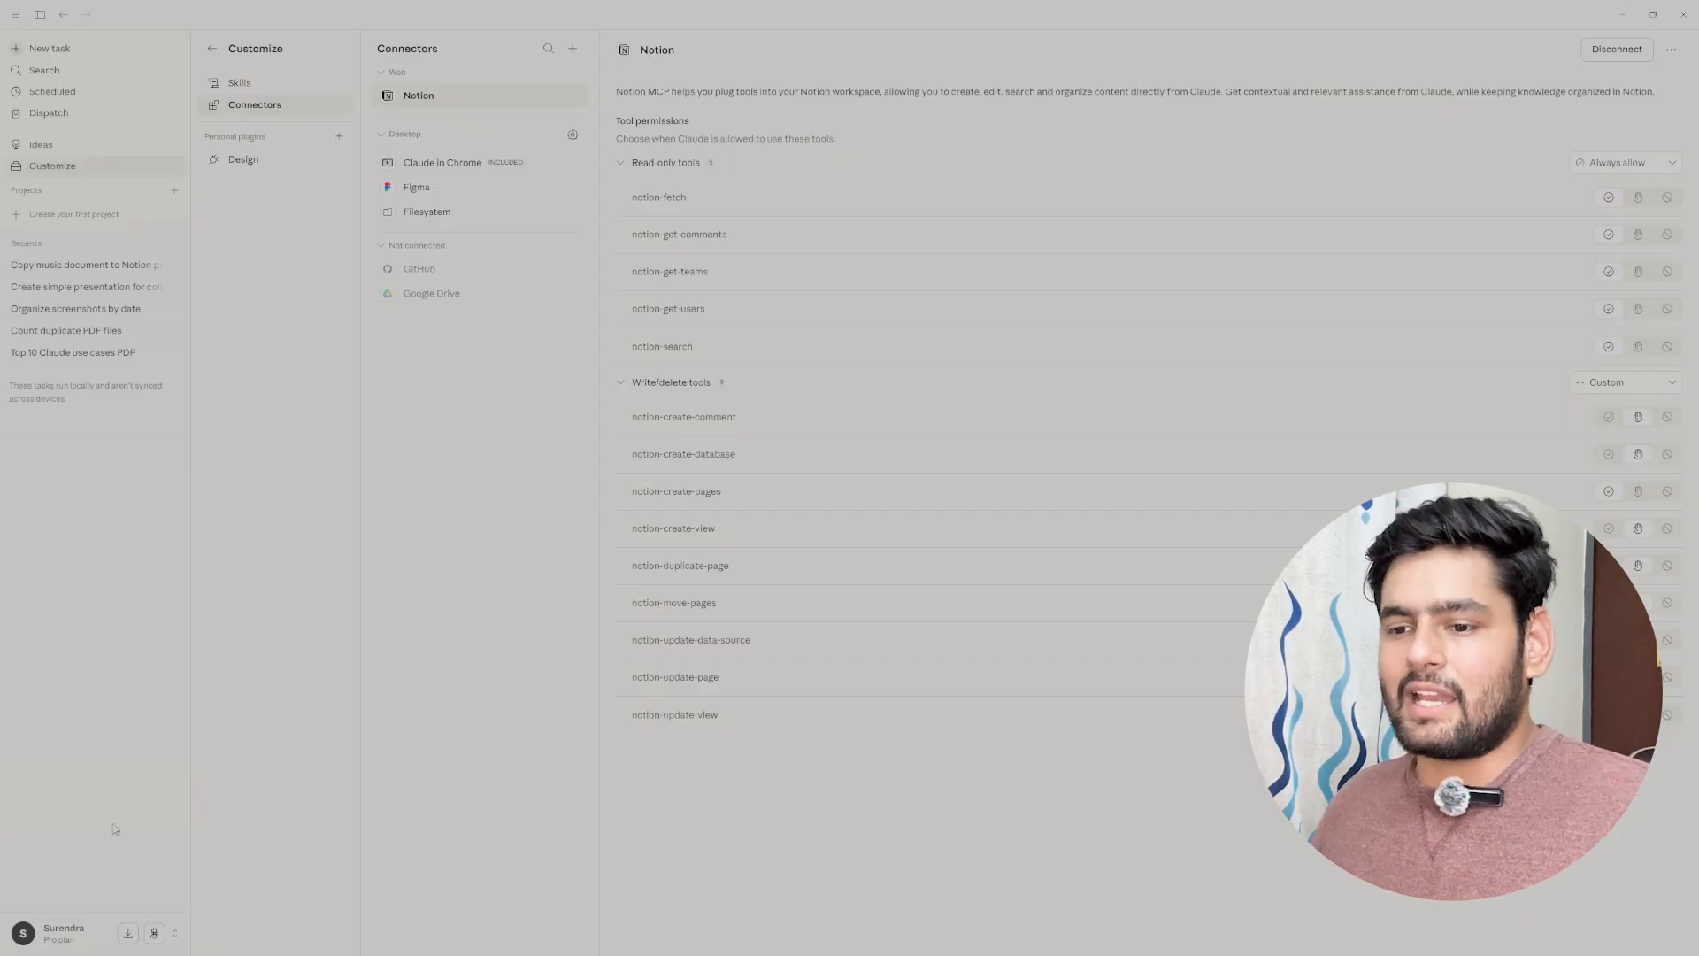
# Step: Open the Claude in Chrome settings and inspect the default policy options for all sites without choosing one
pyautogui.click(80, 932)
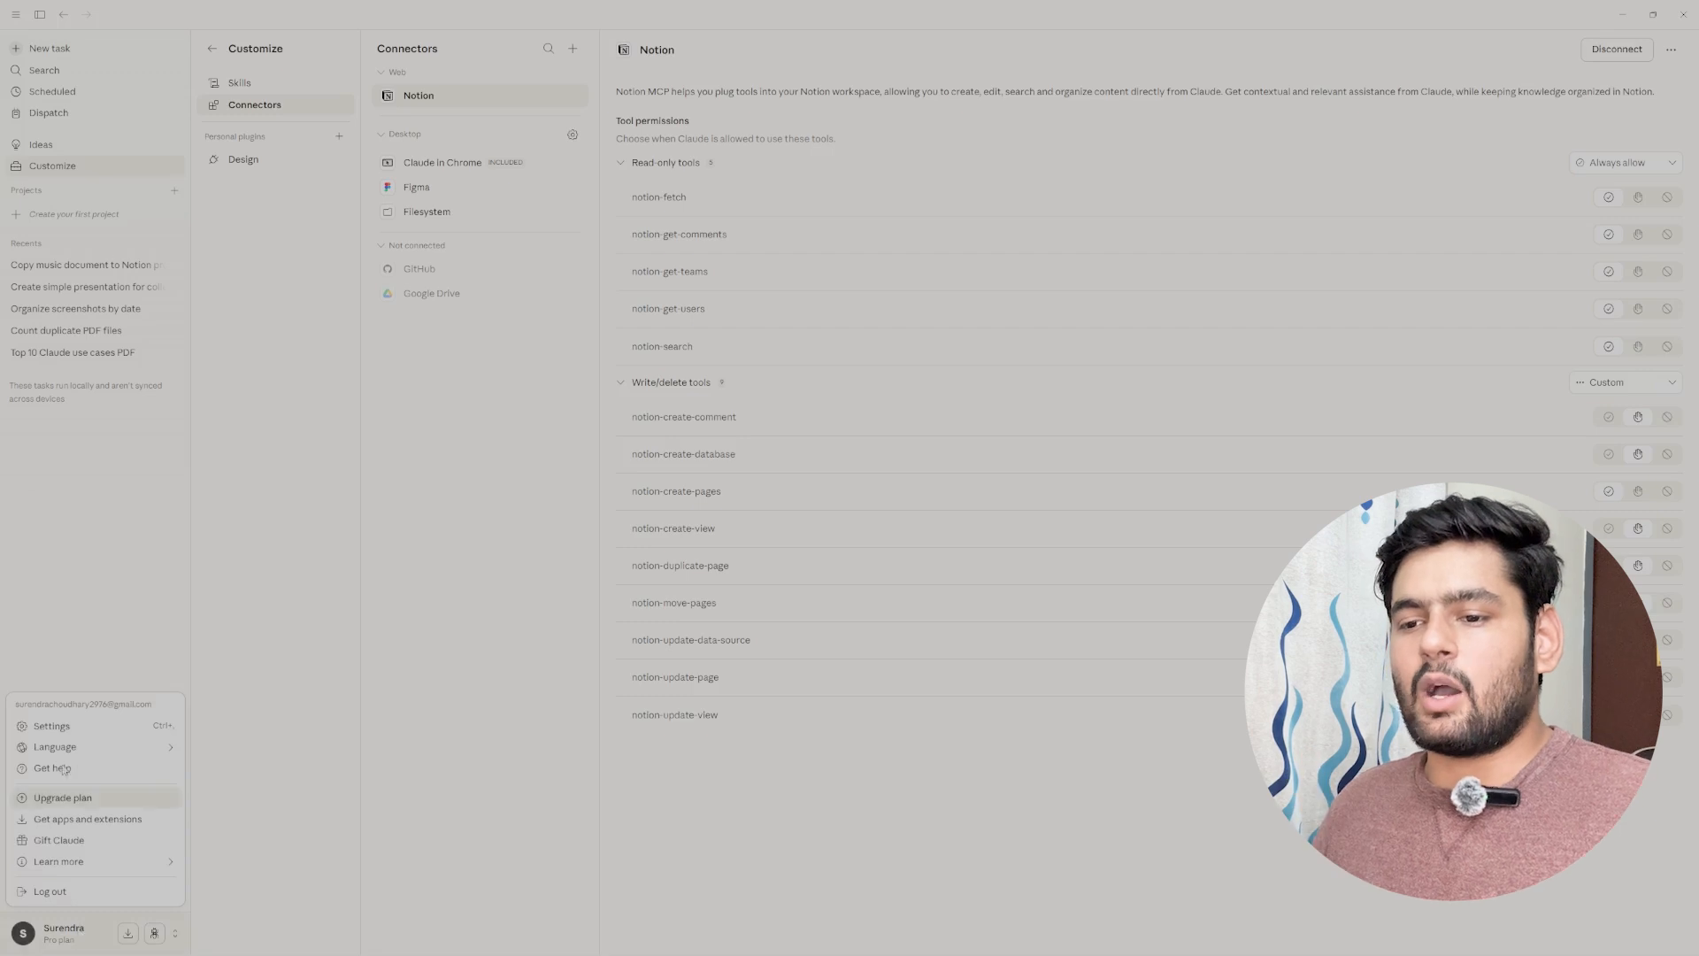
pyautogui.click(70, 732)
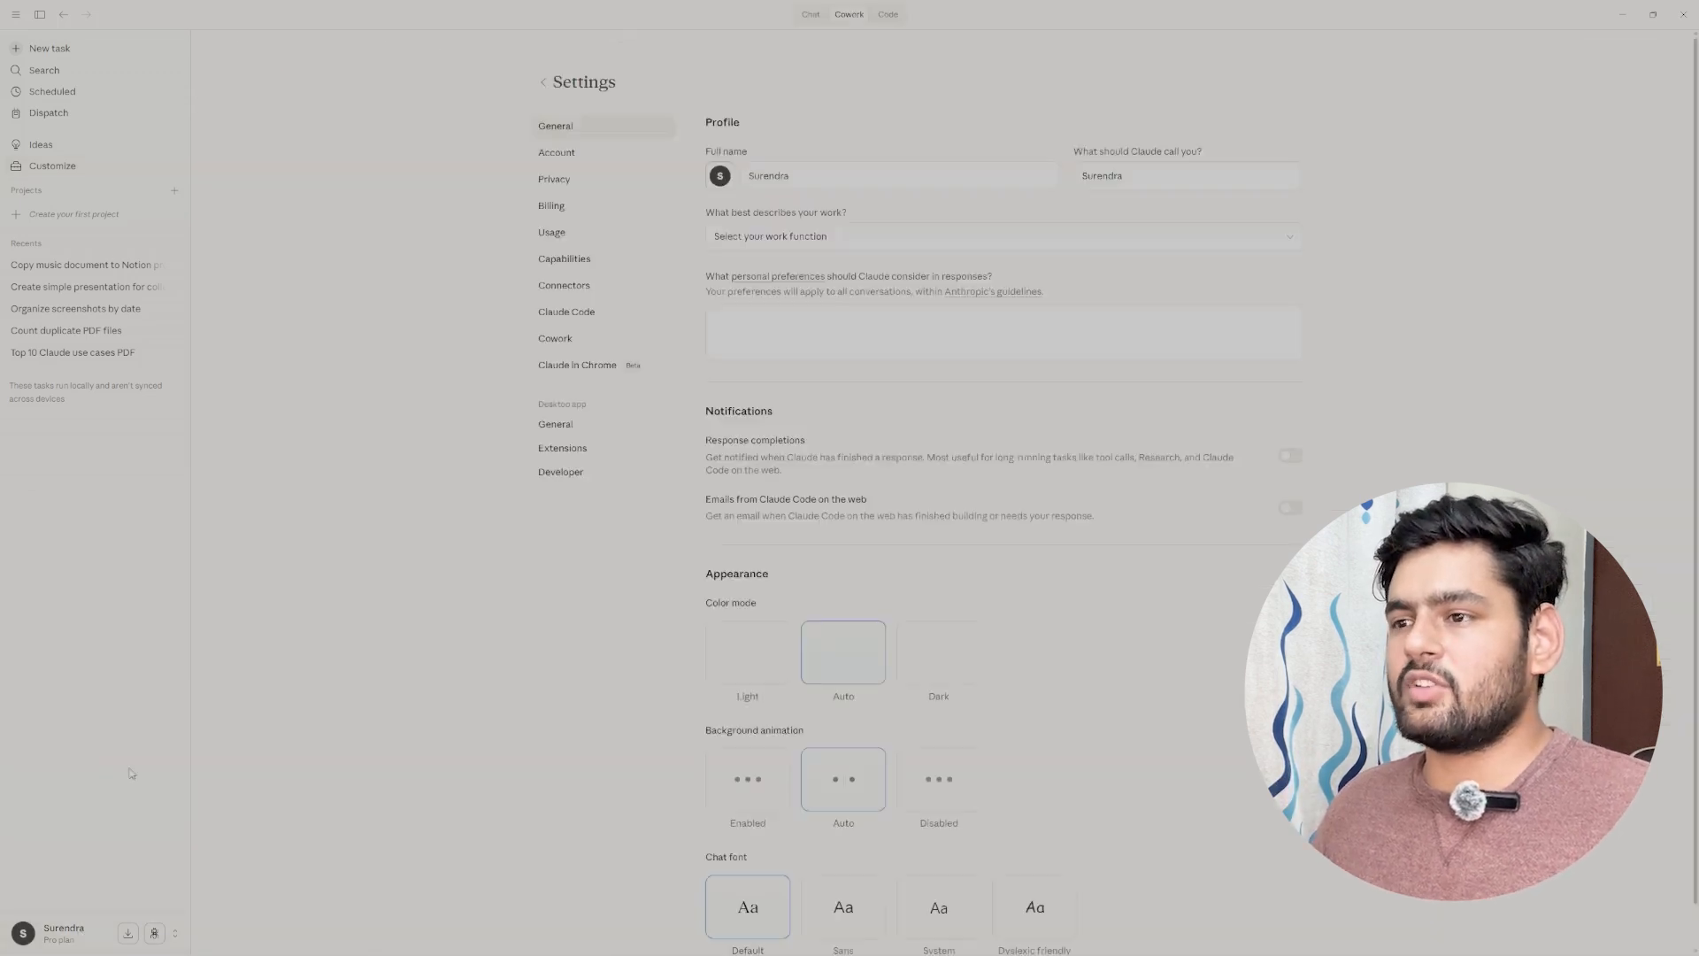
pyautogui.click(31, 932)
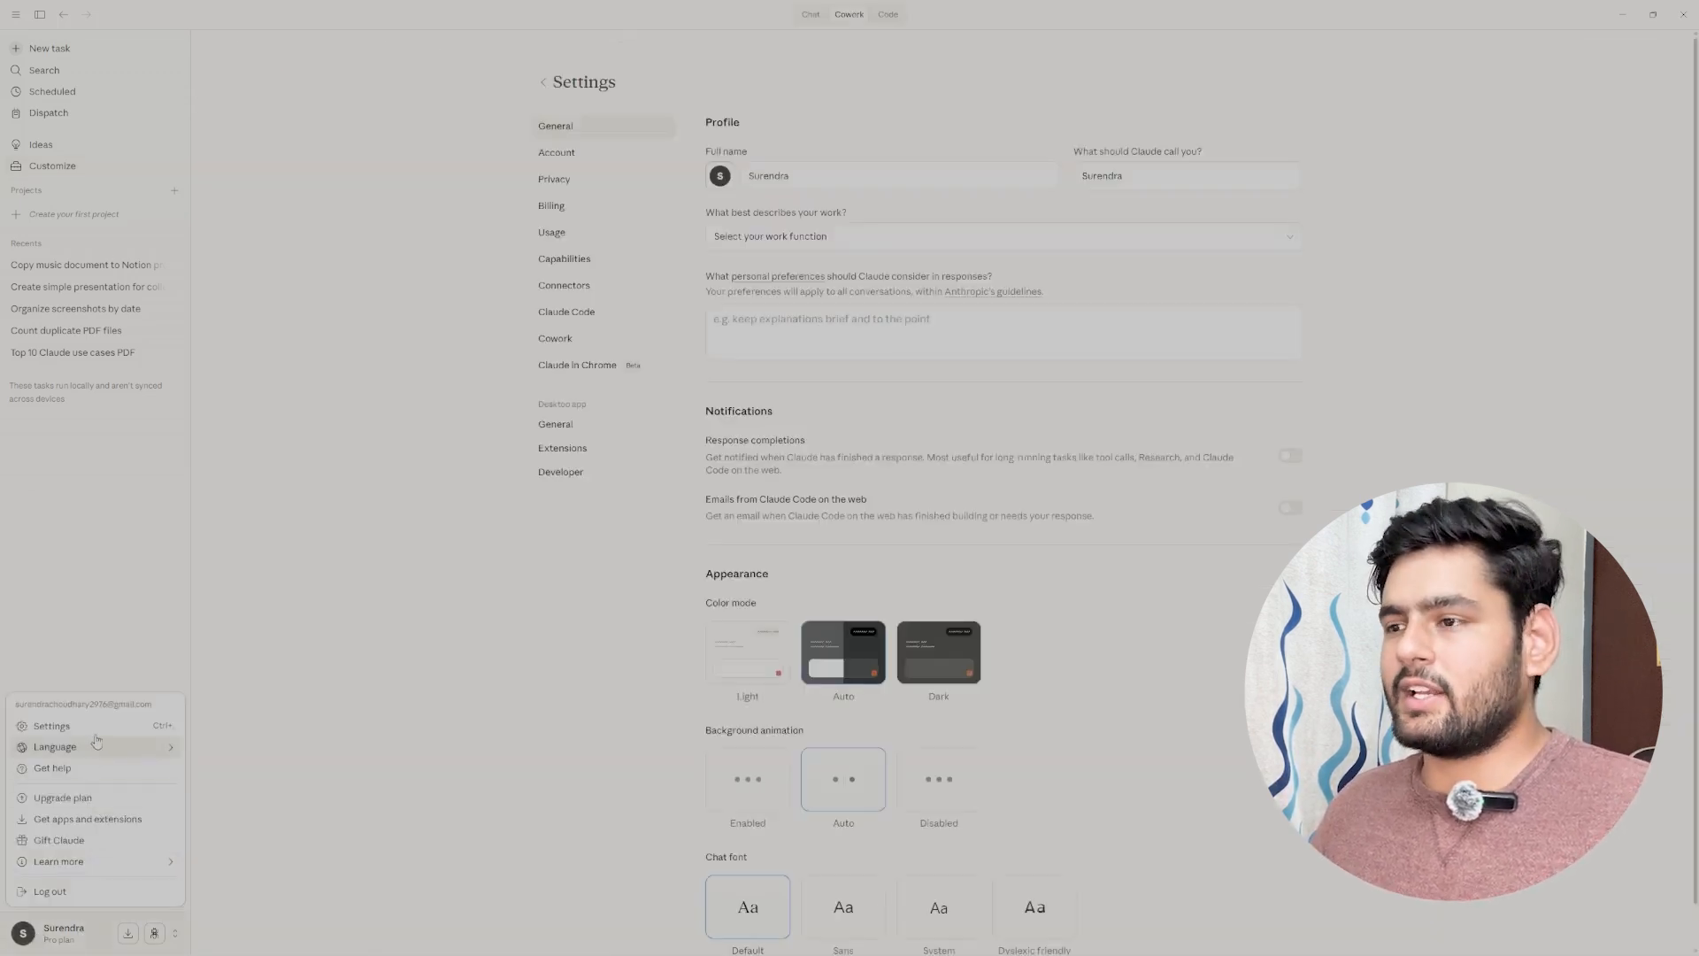
pyautogui.click(342, 622)
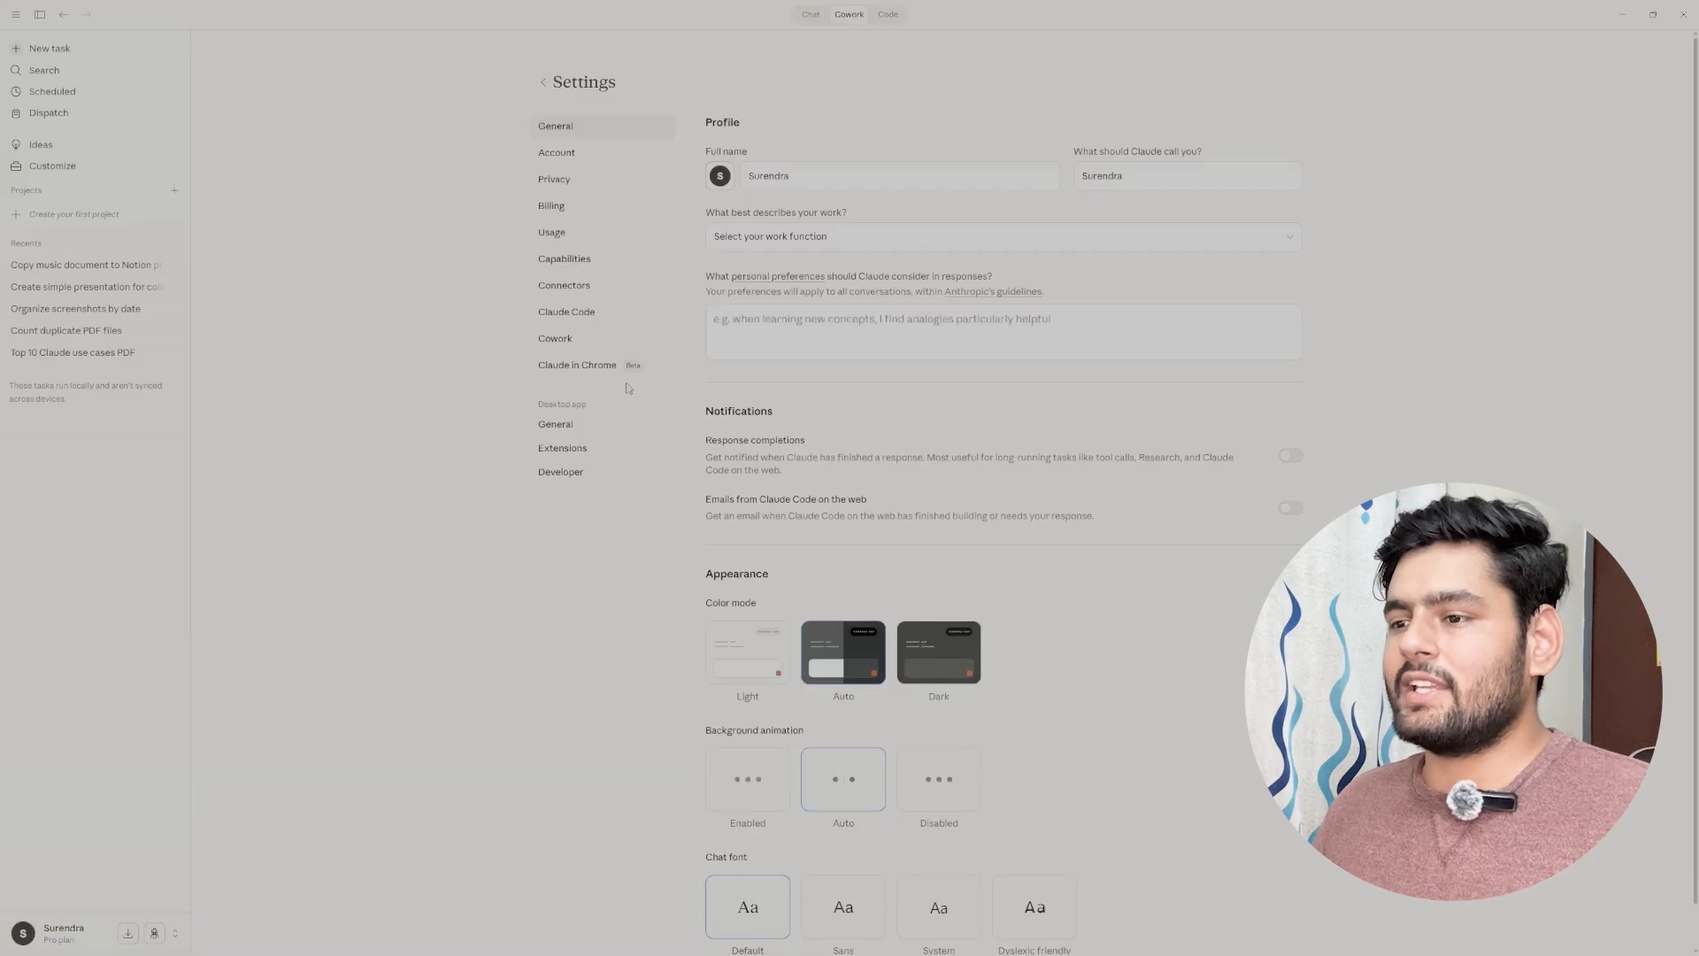
pyautogui.click(594, 367)
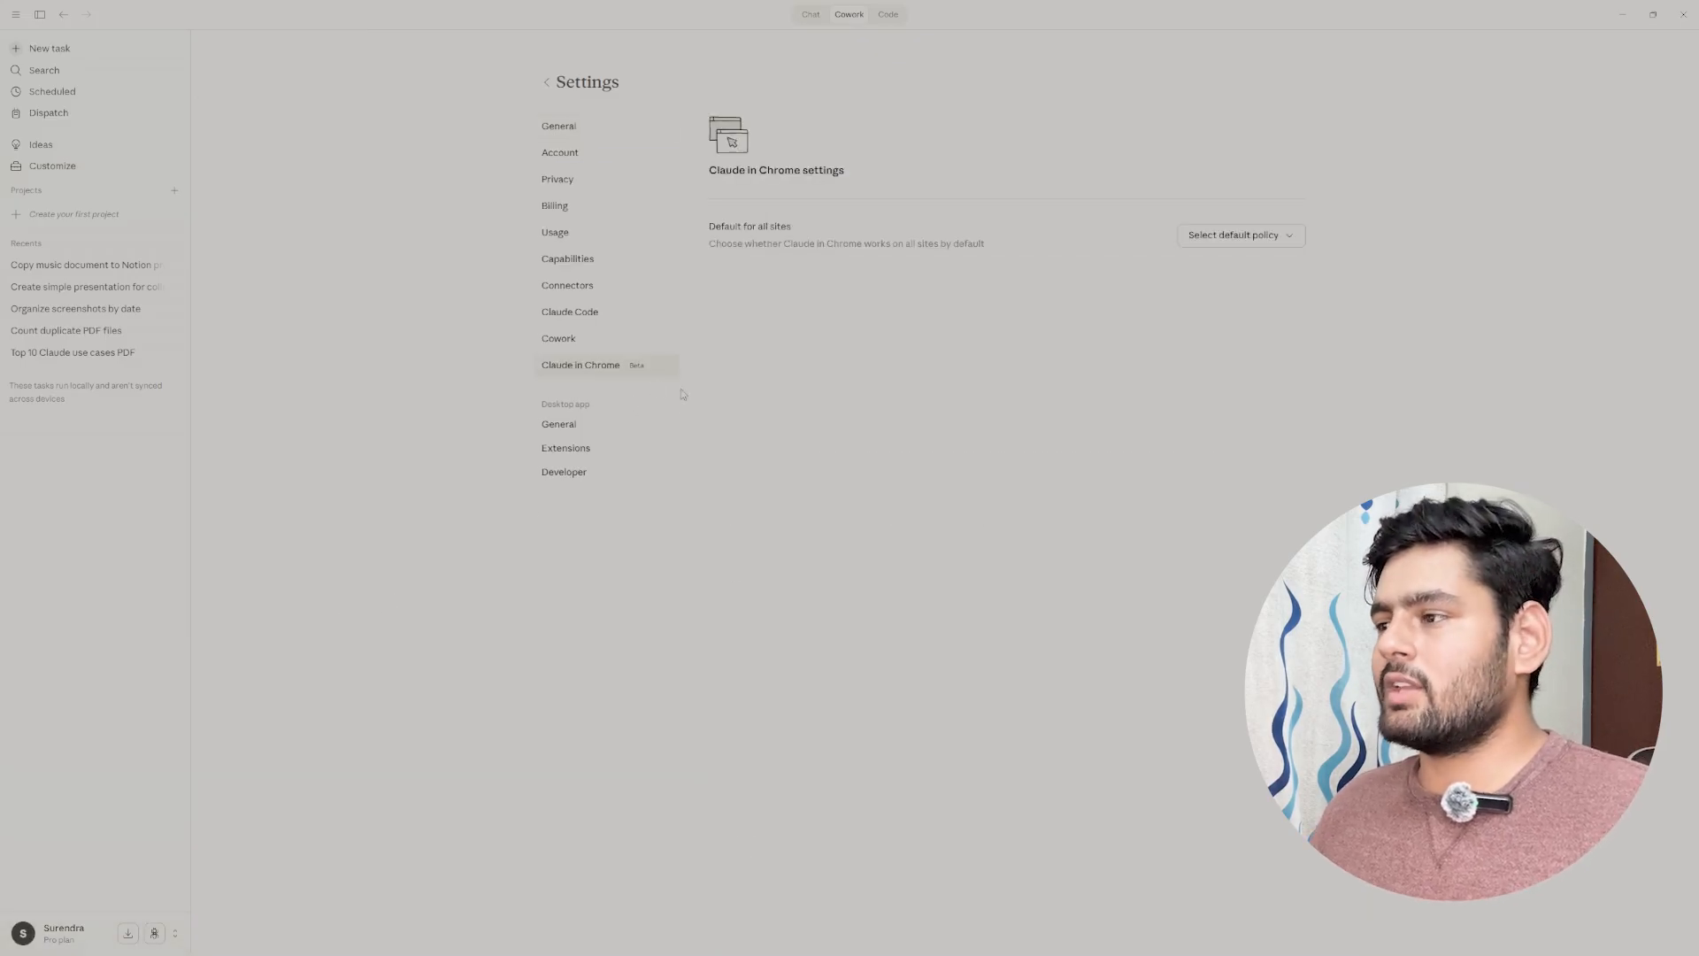
pyautogui.click(1213, 237)
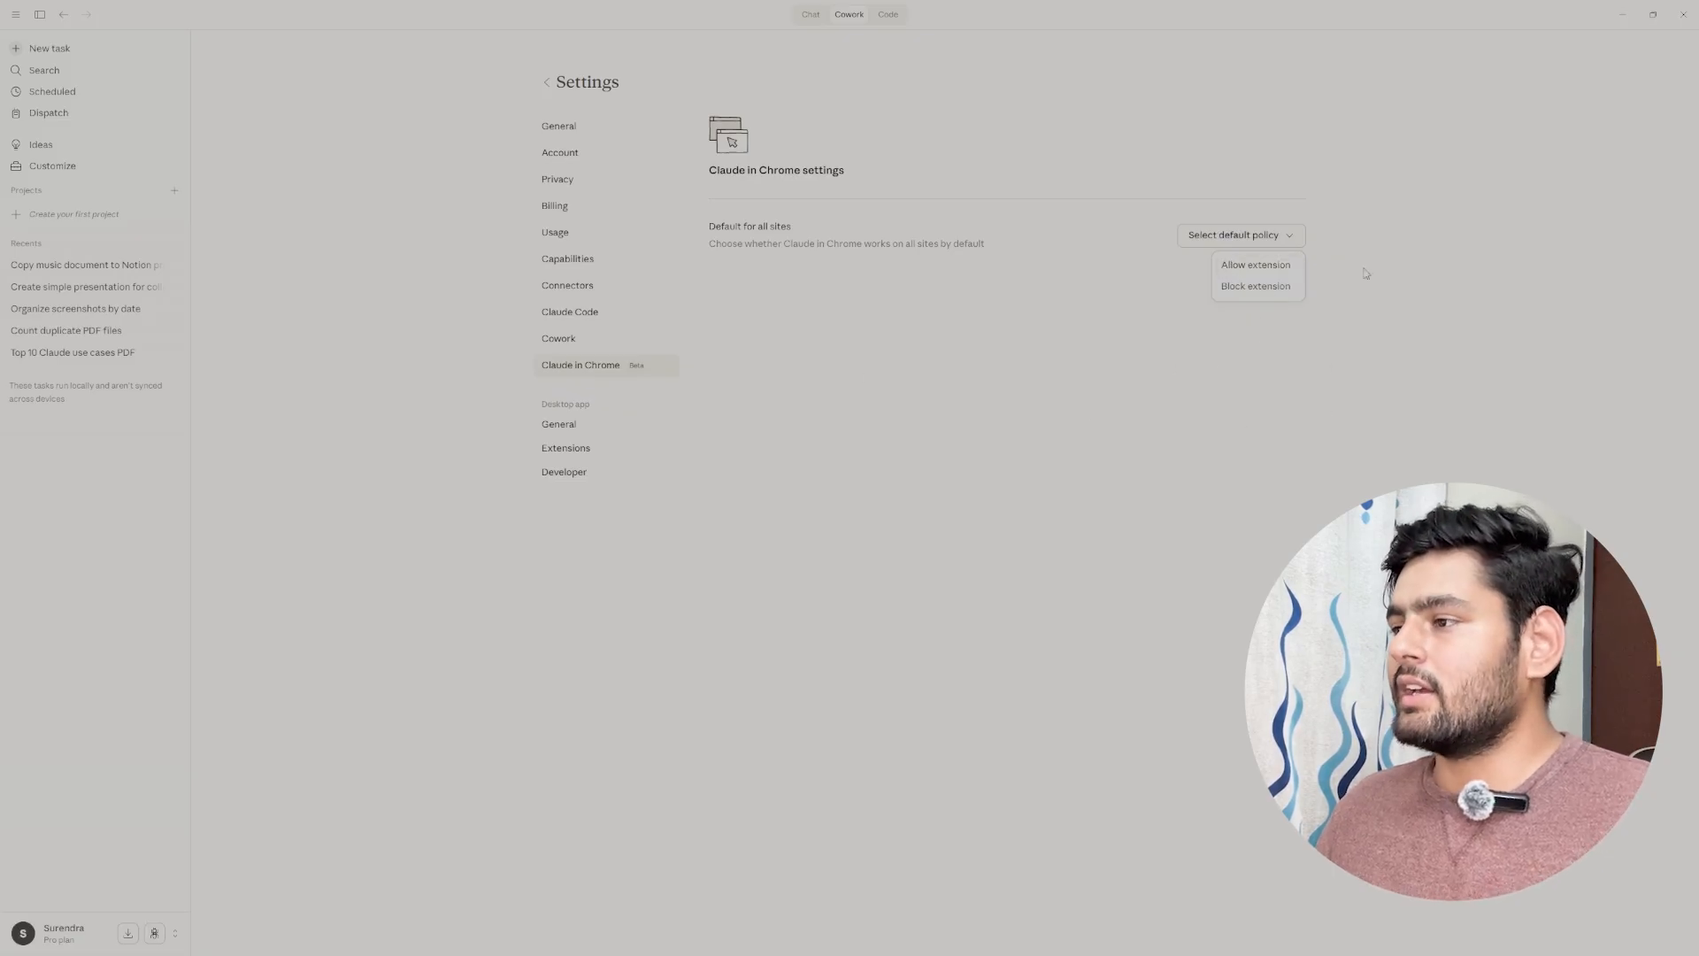
pyautogui.click(1052, 379)
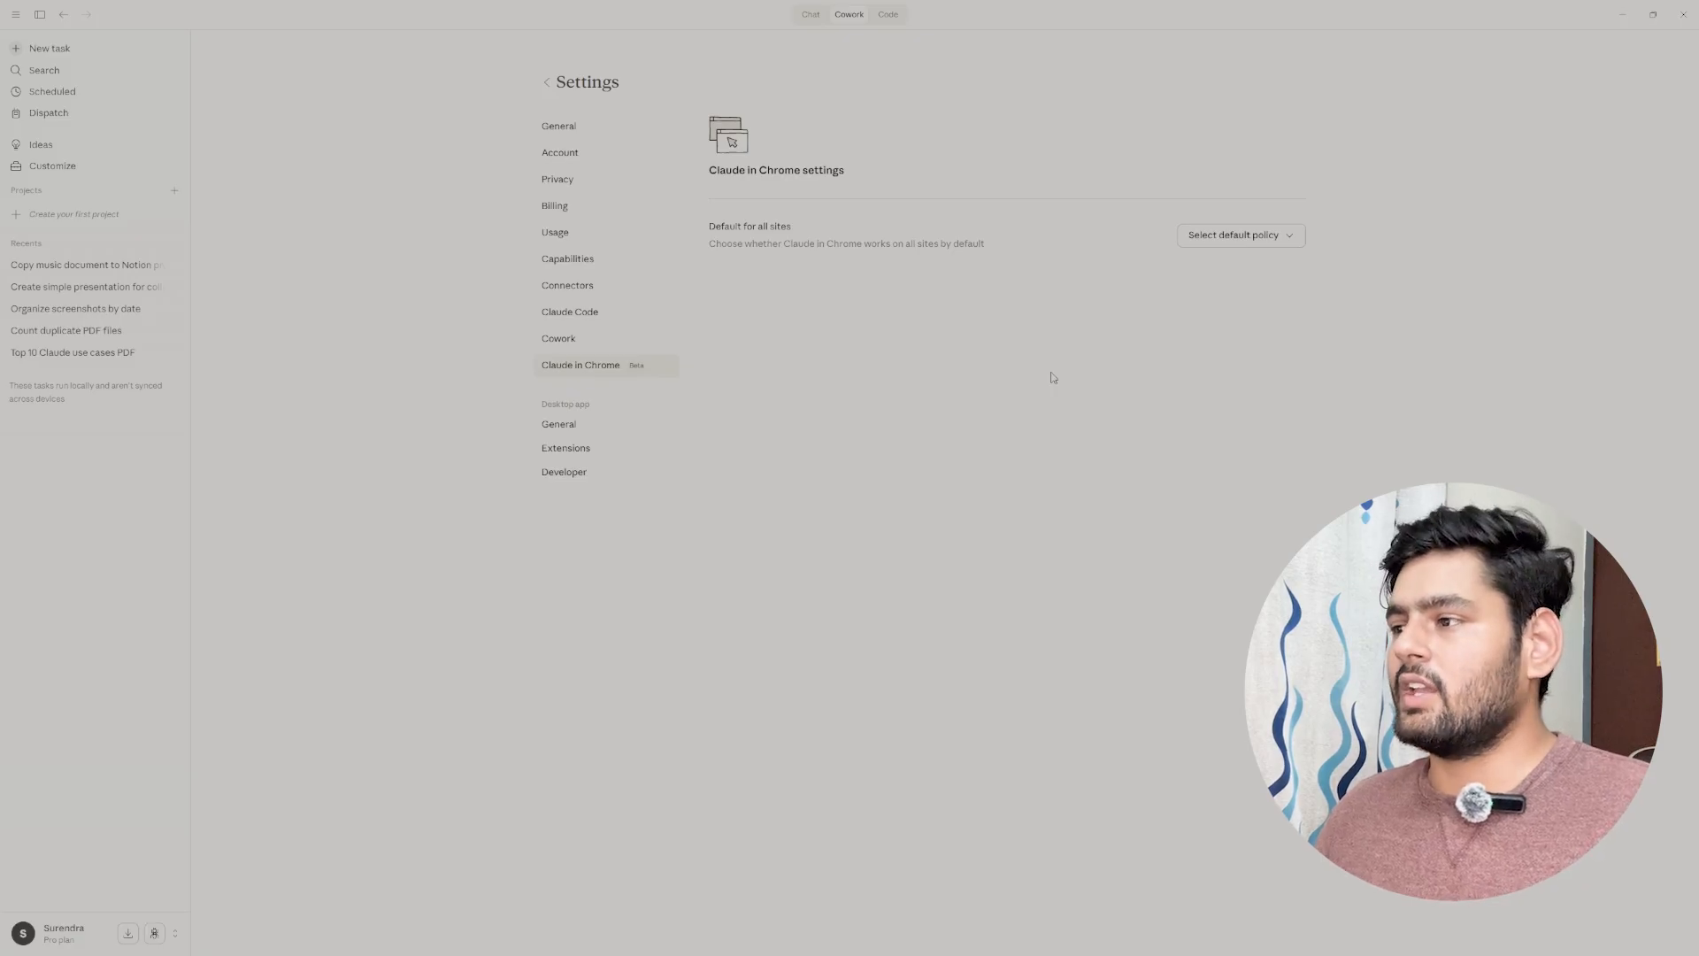
pyautogui.click(1206, 239)
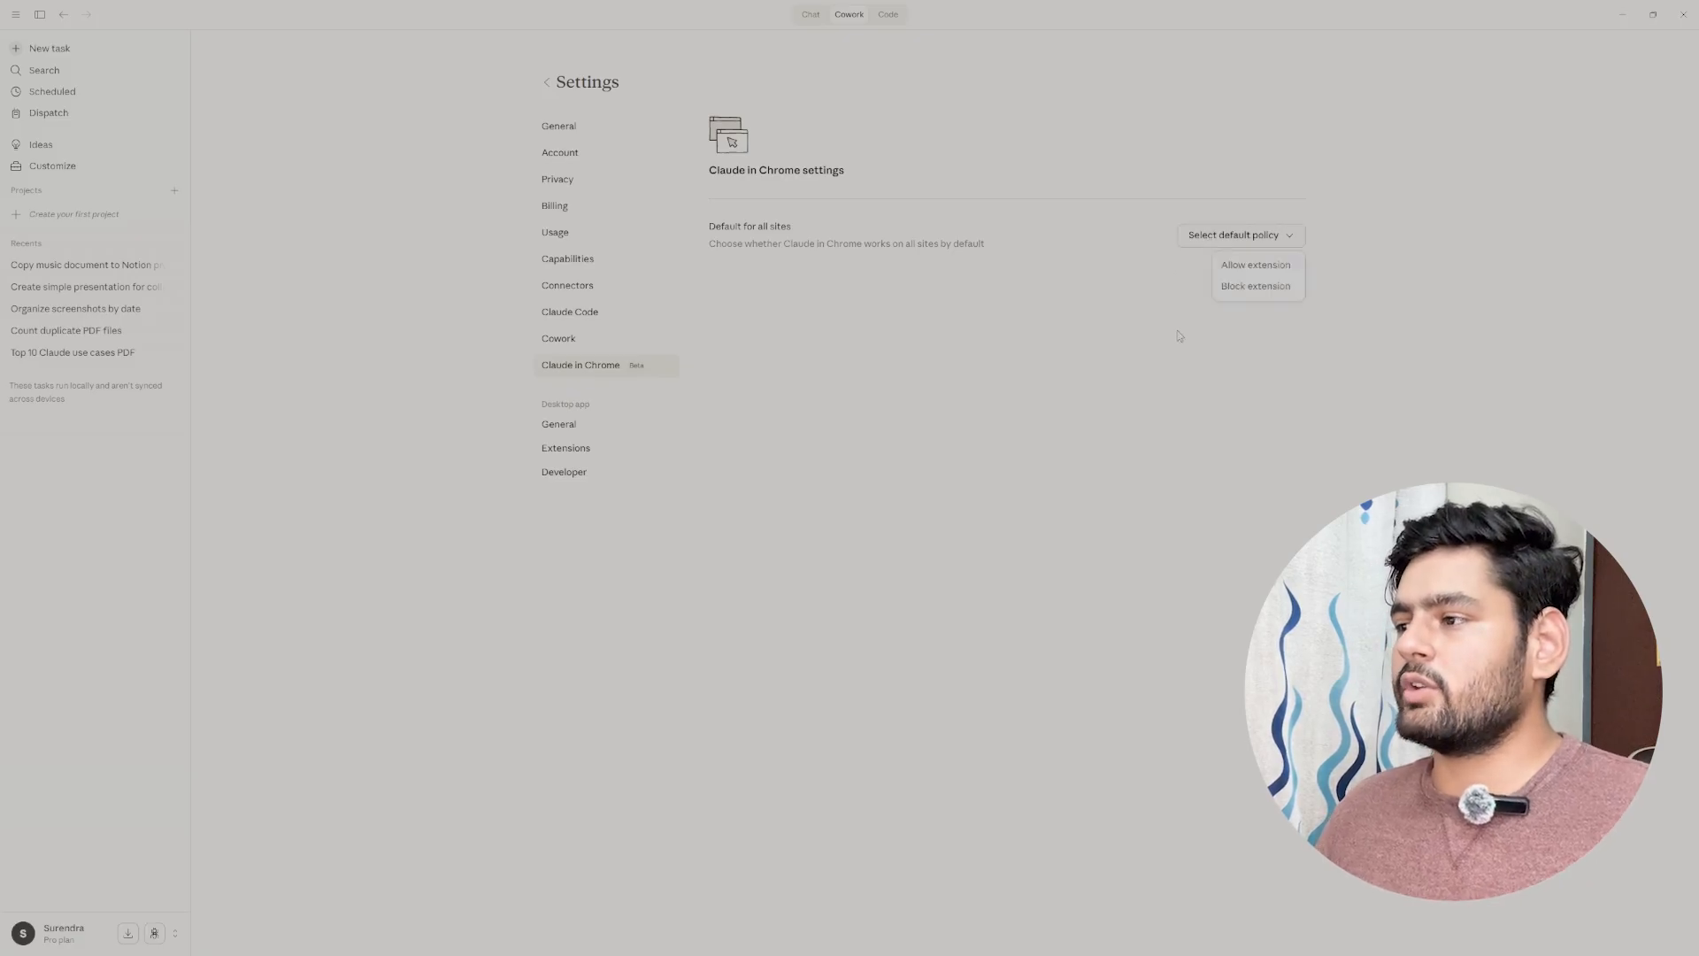
pyautogui.click(1110, 372)
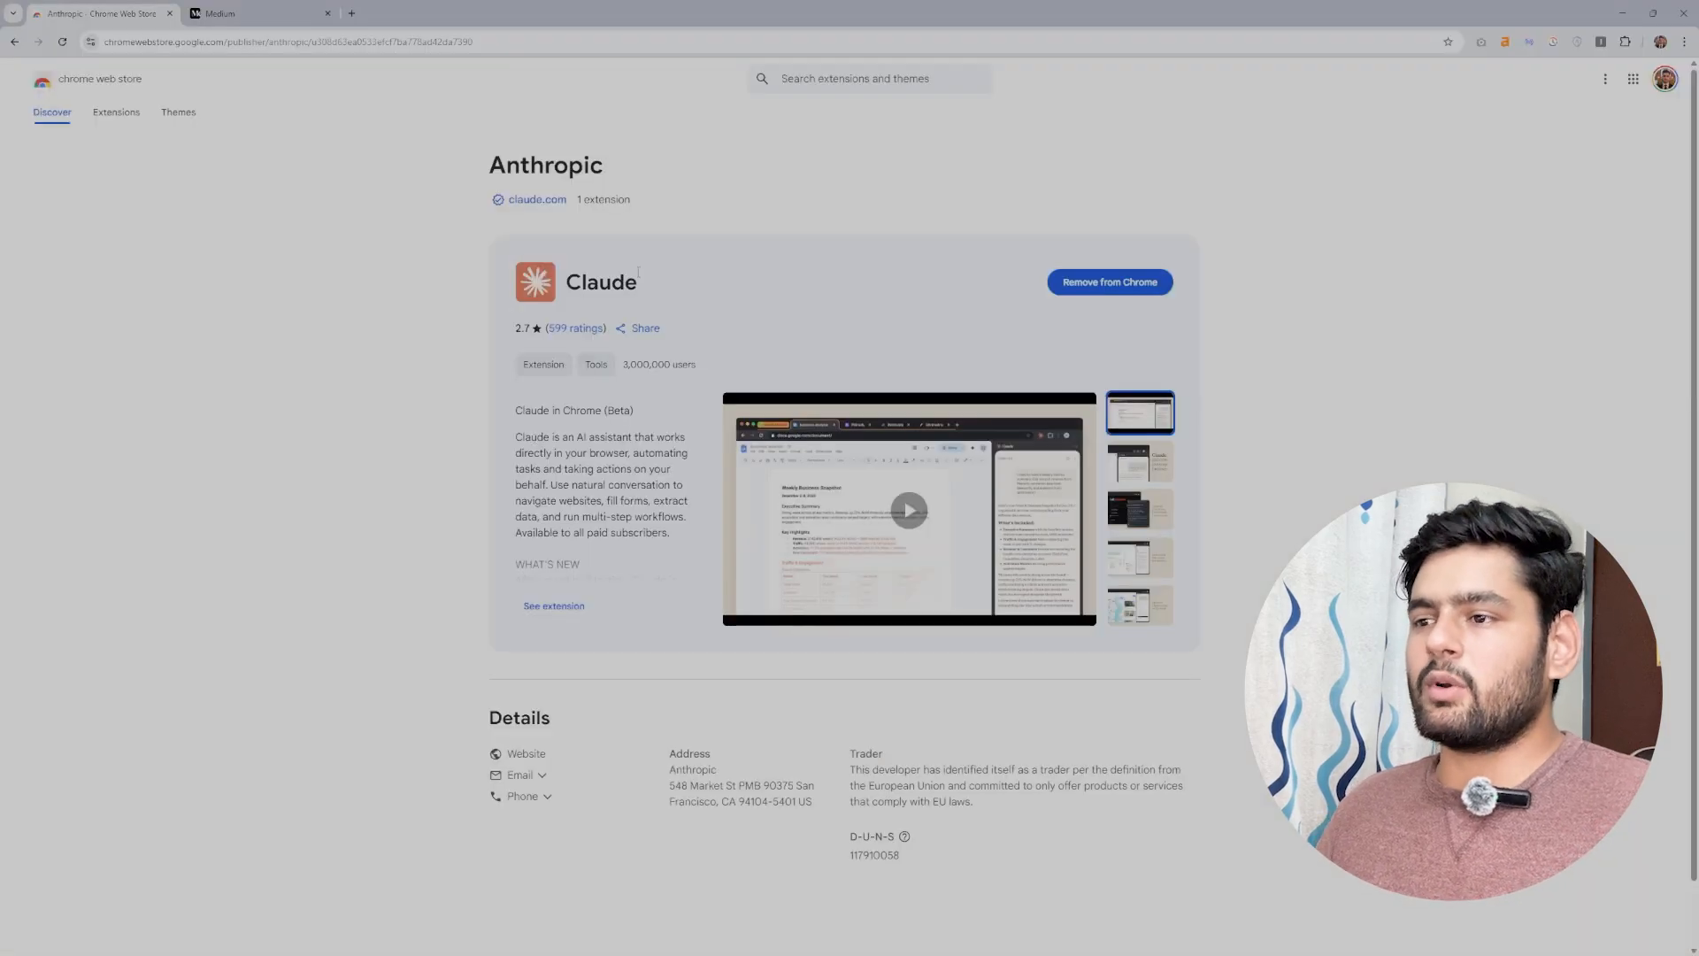
# Step: Switch to Chrome and look at Anthropic's Claude extension listing in the Chrome Web Store
pyautogui.moveTo(639, 281); pyautogui.dragTo(566, 282)
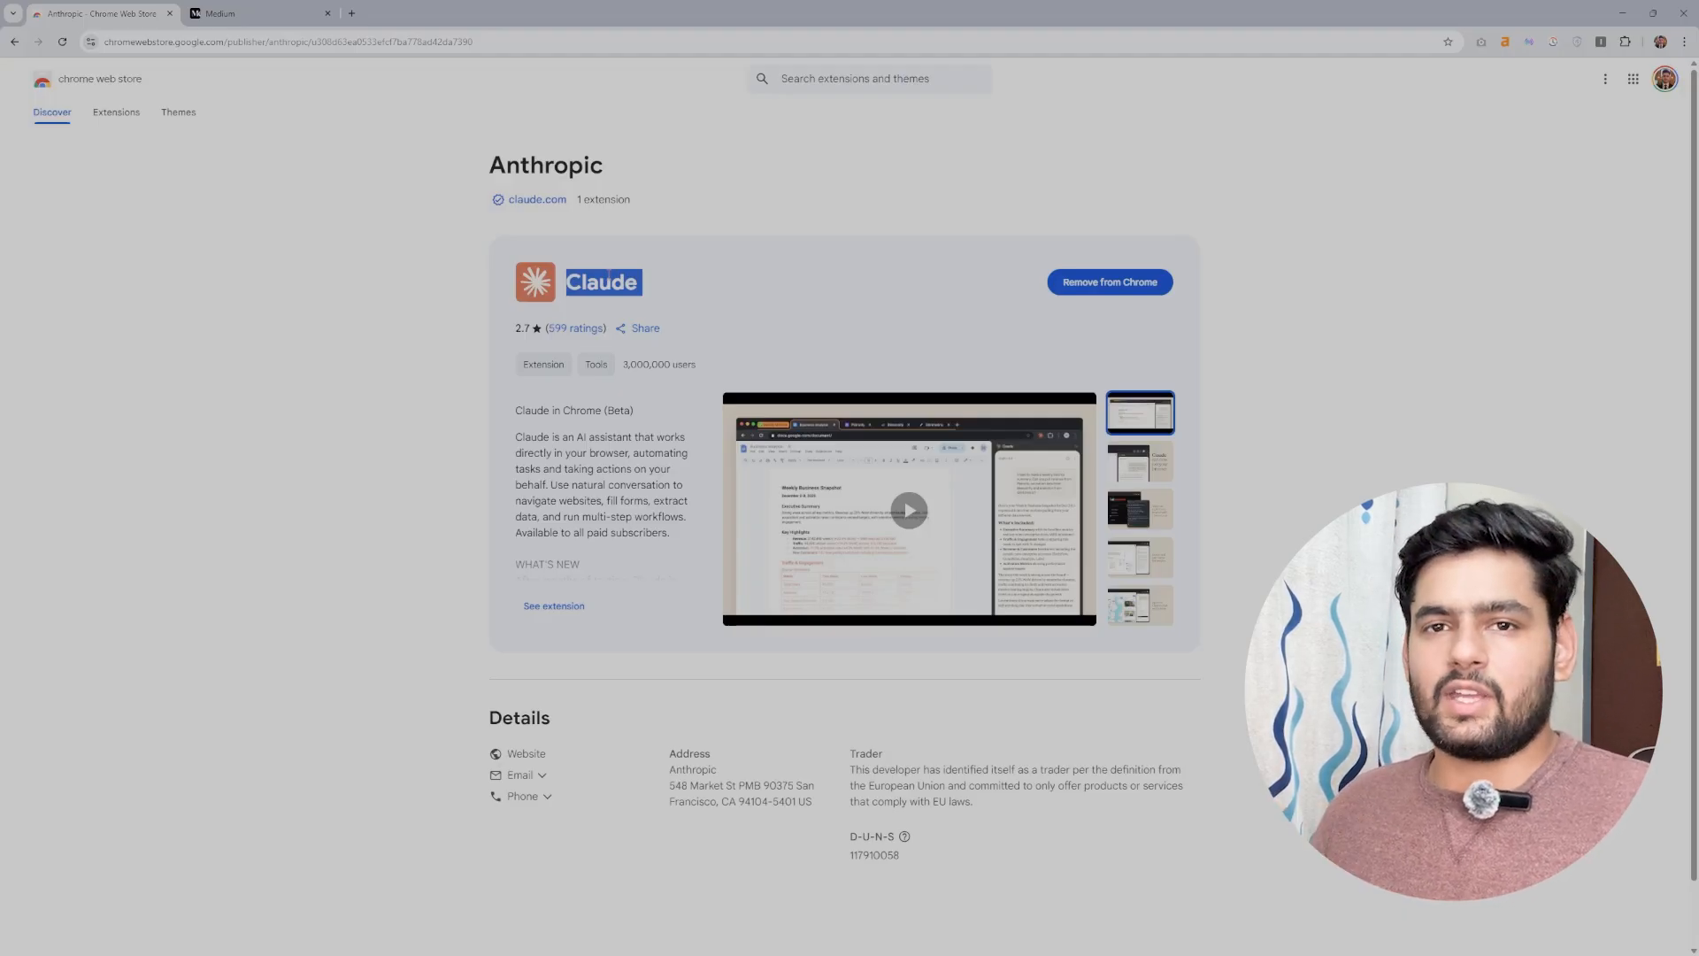
pyautogui.click(697, 285)
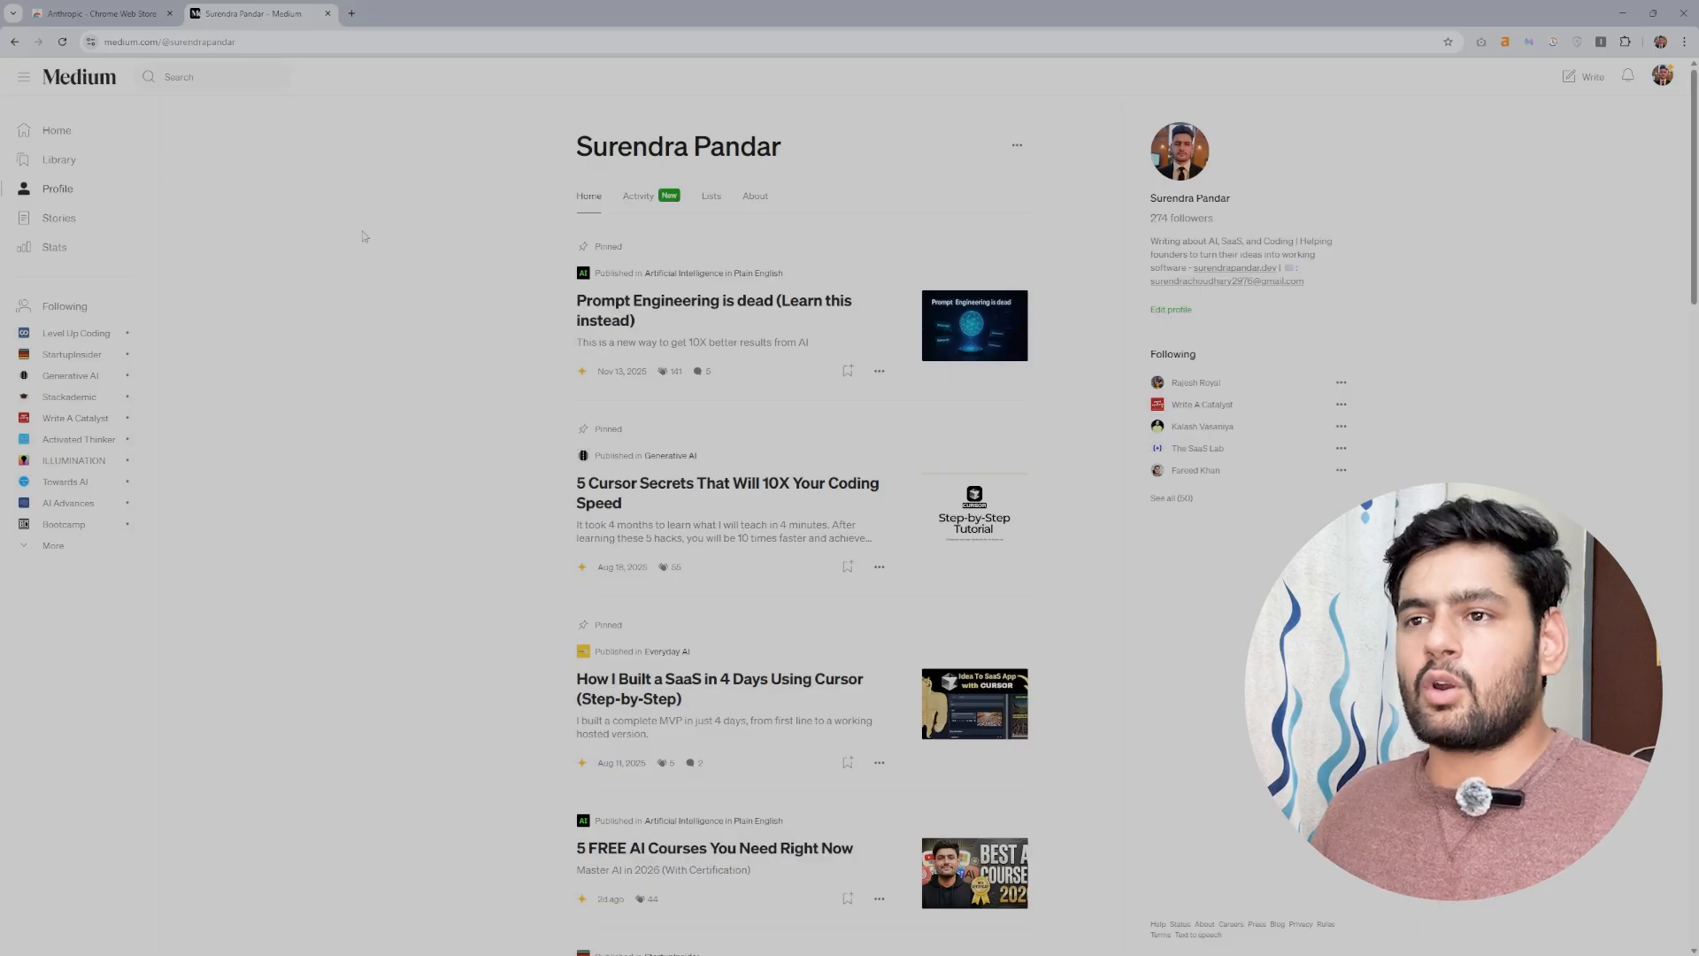
# Step: Search Medium for "claude cowork" and open the story "Claude Cowork Did More on My Mac in 5 Minutes Than I Do in an Hour"
pyautogui.click(194, 81)
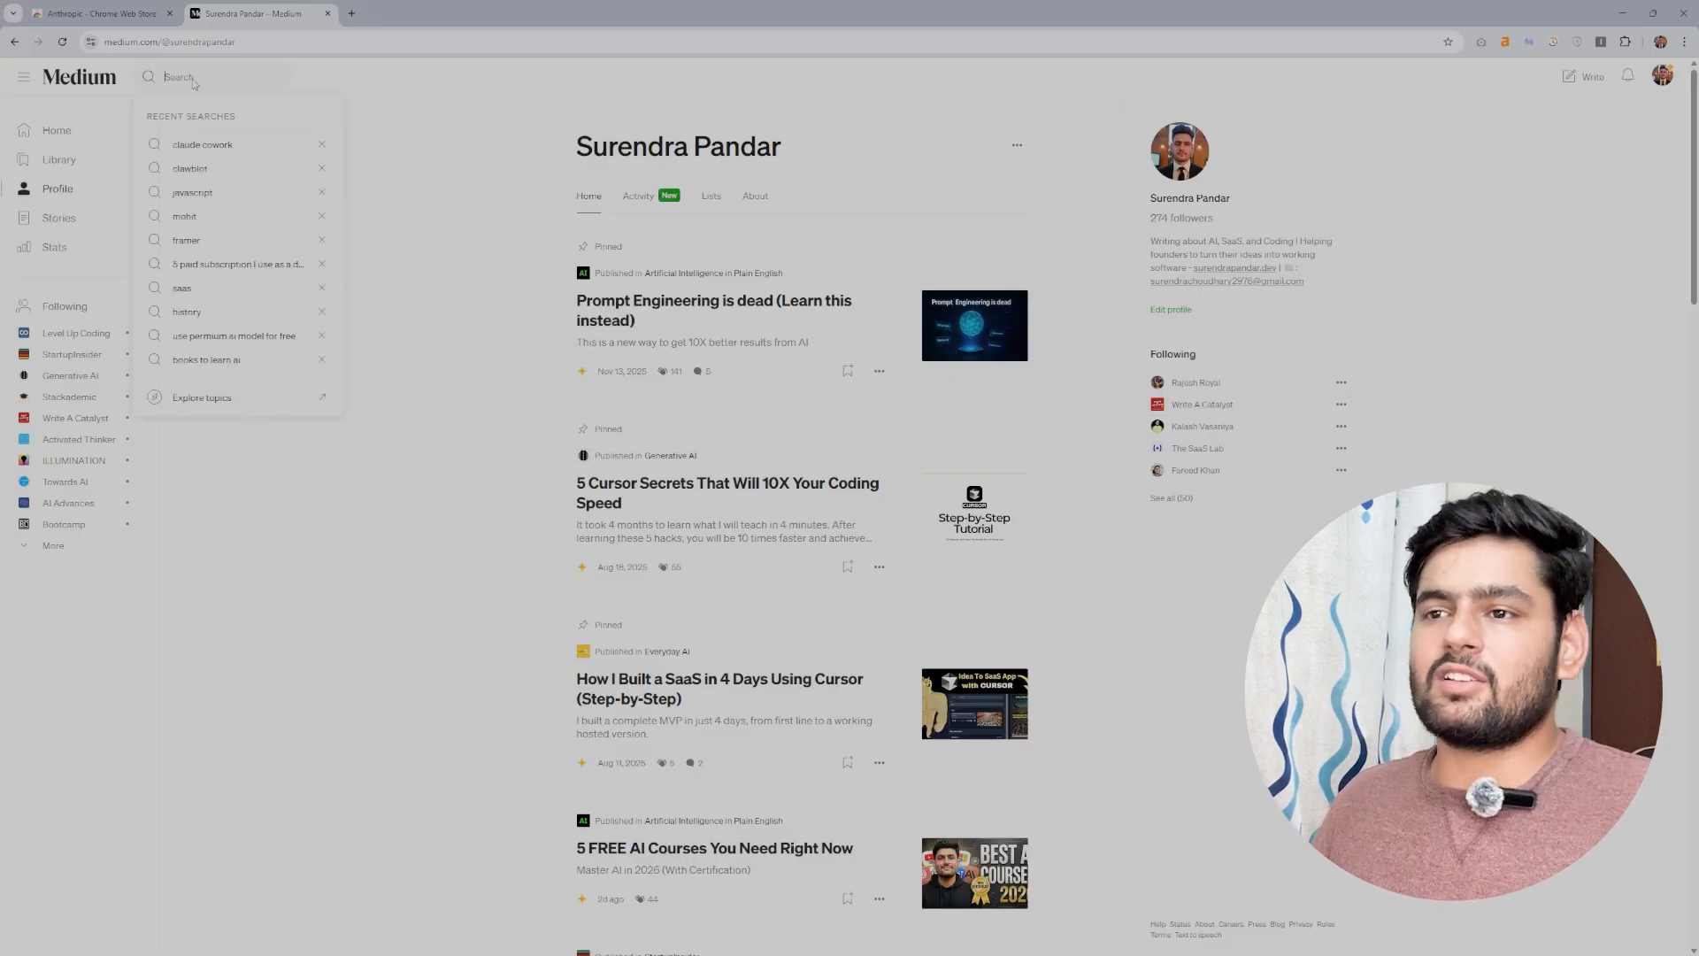
pyautogui.click(199, 147)
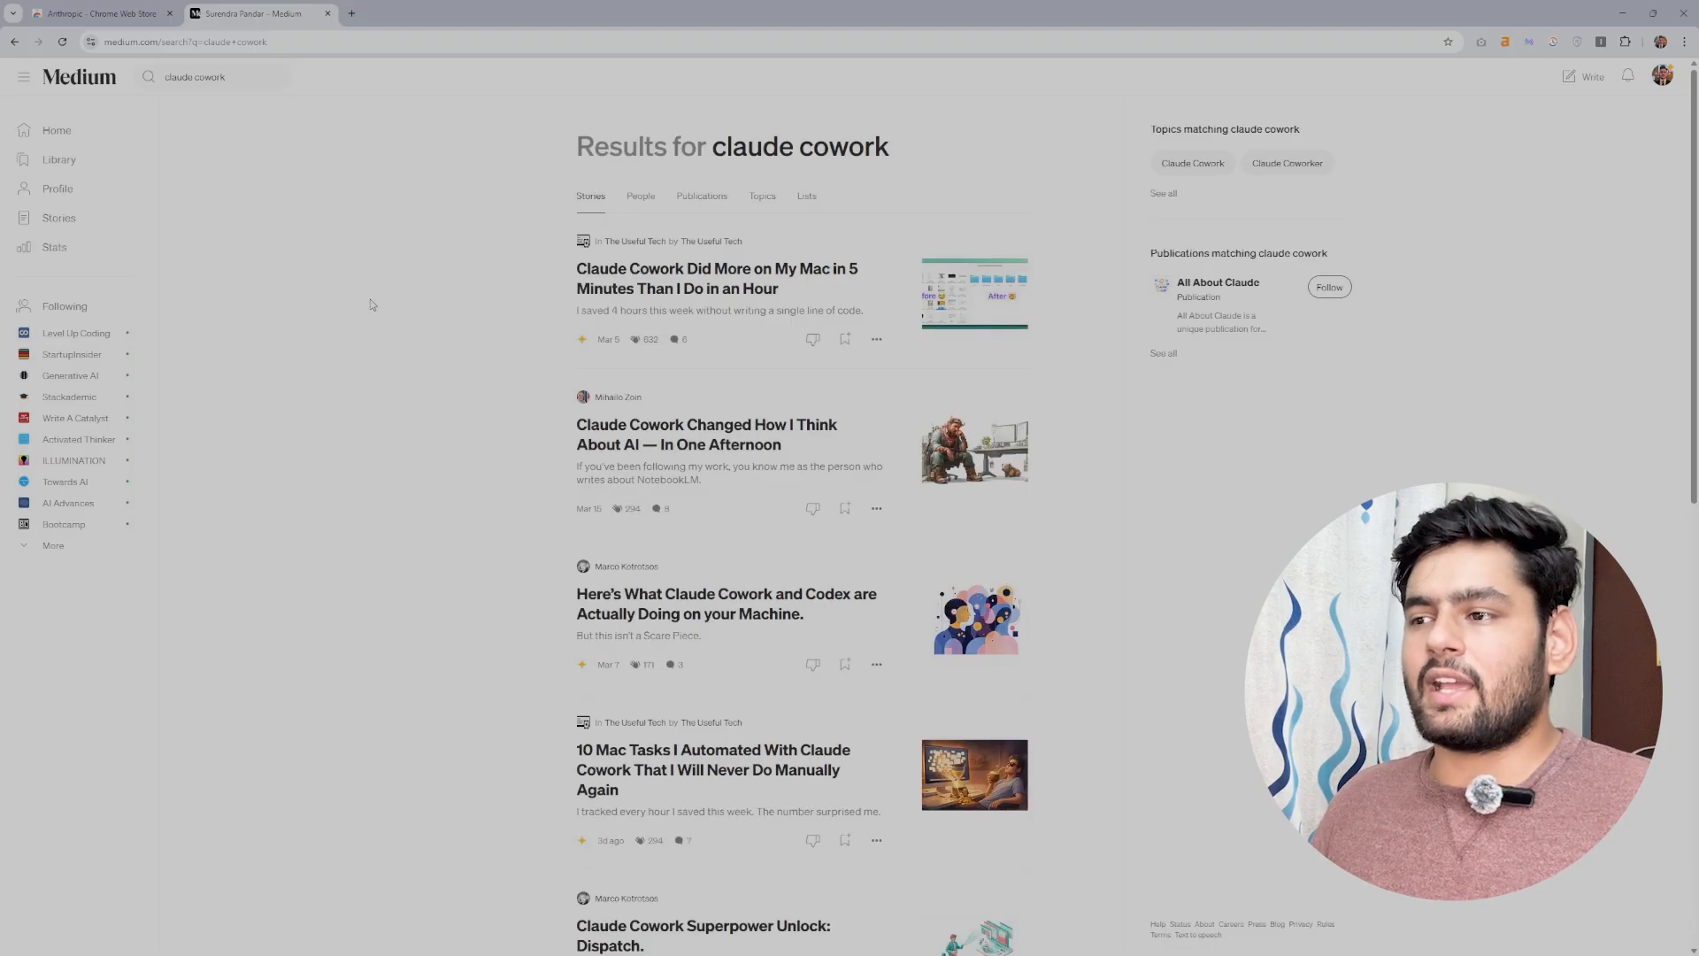
pyautogui.scroll(-2, 372, 304)
pyautogui.scroll(2, 428, 346)
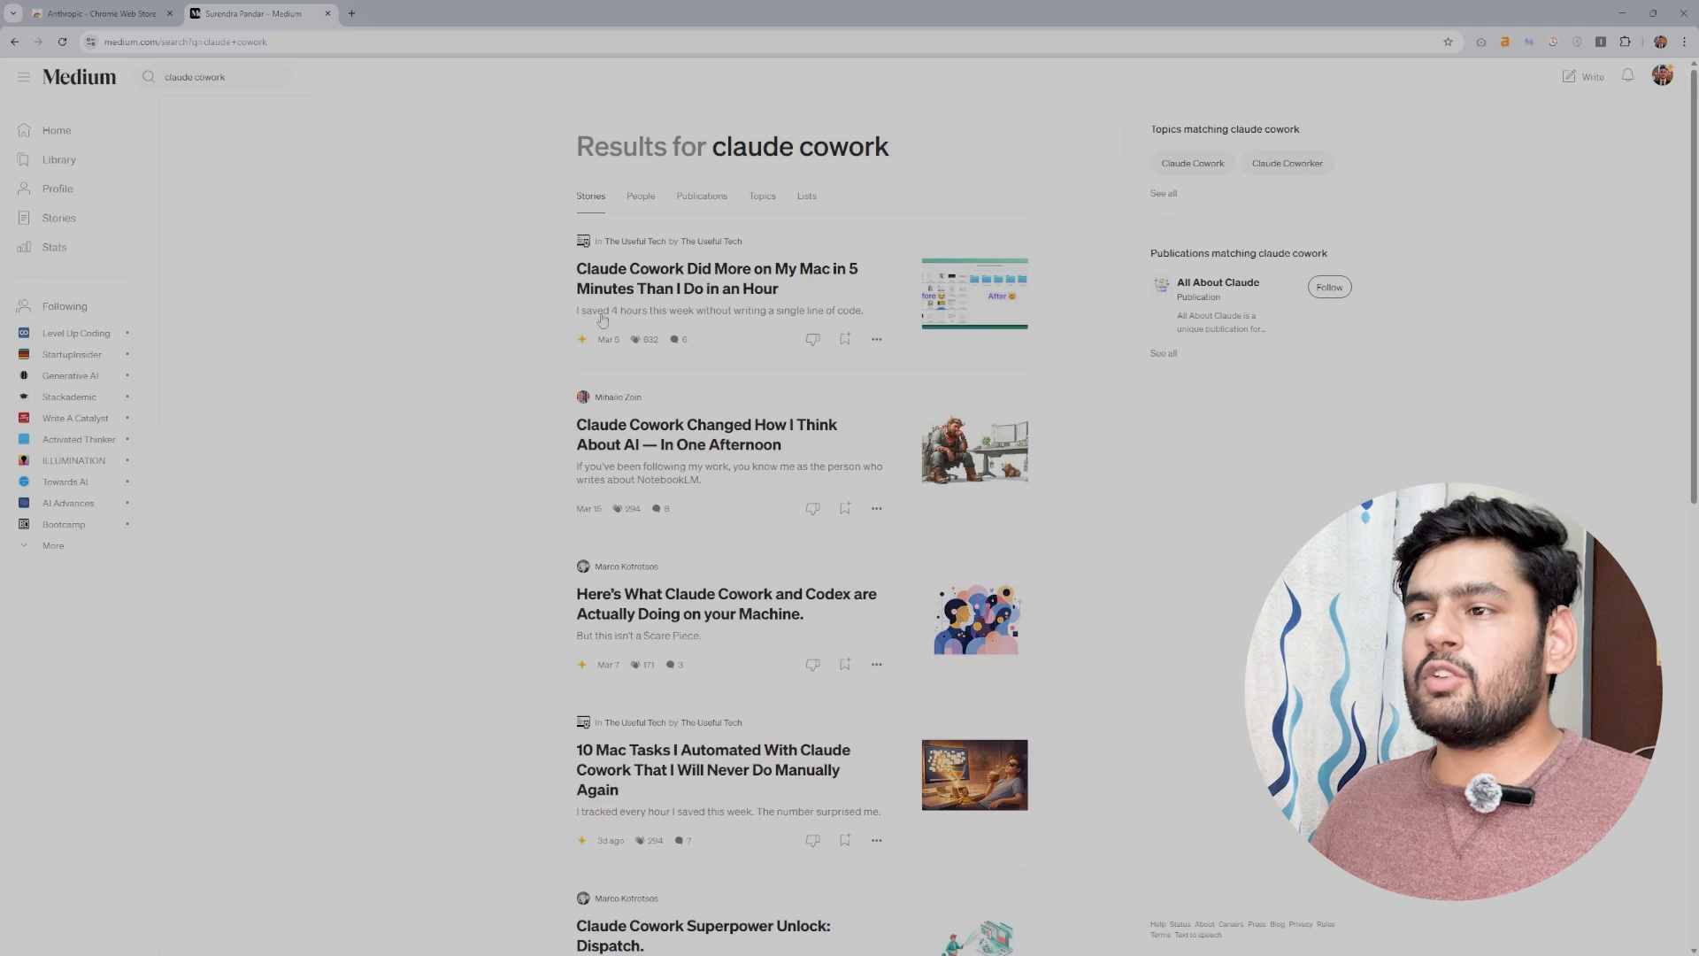
pyautogui.click(627, 281)
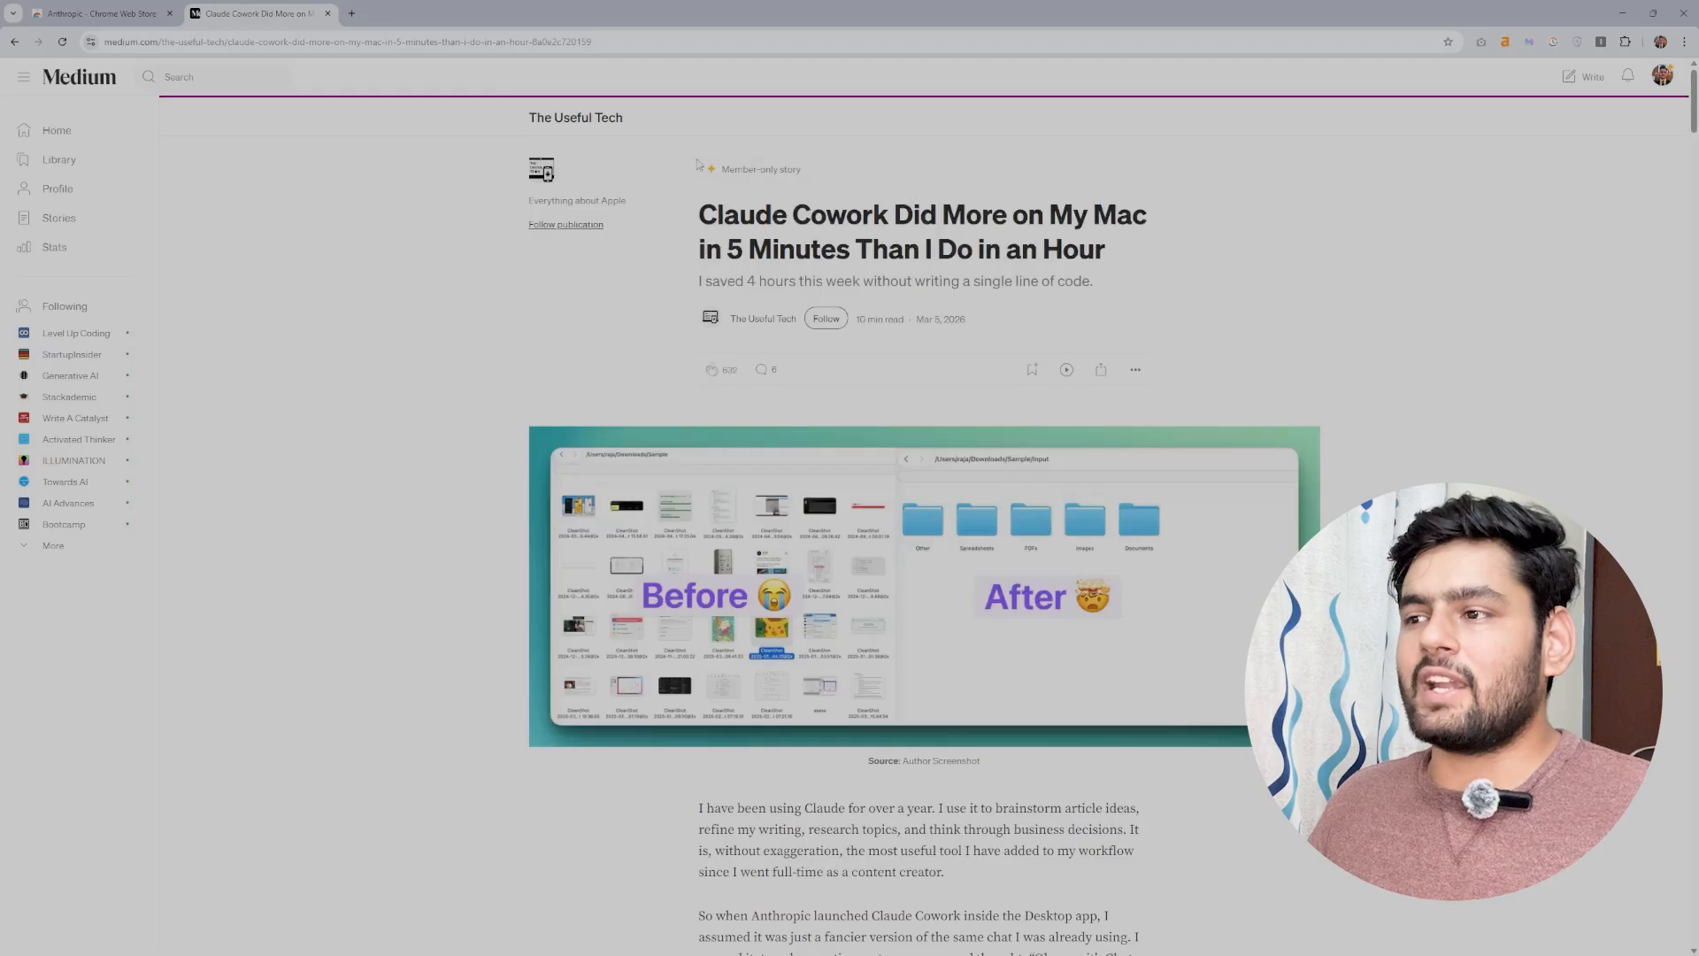
# Step: Copy the Medium story's web address and open it in a new Incognito window
pyautogui.moveTo(758, 195)
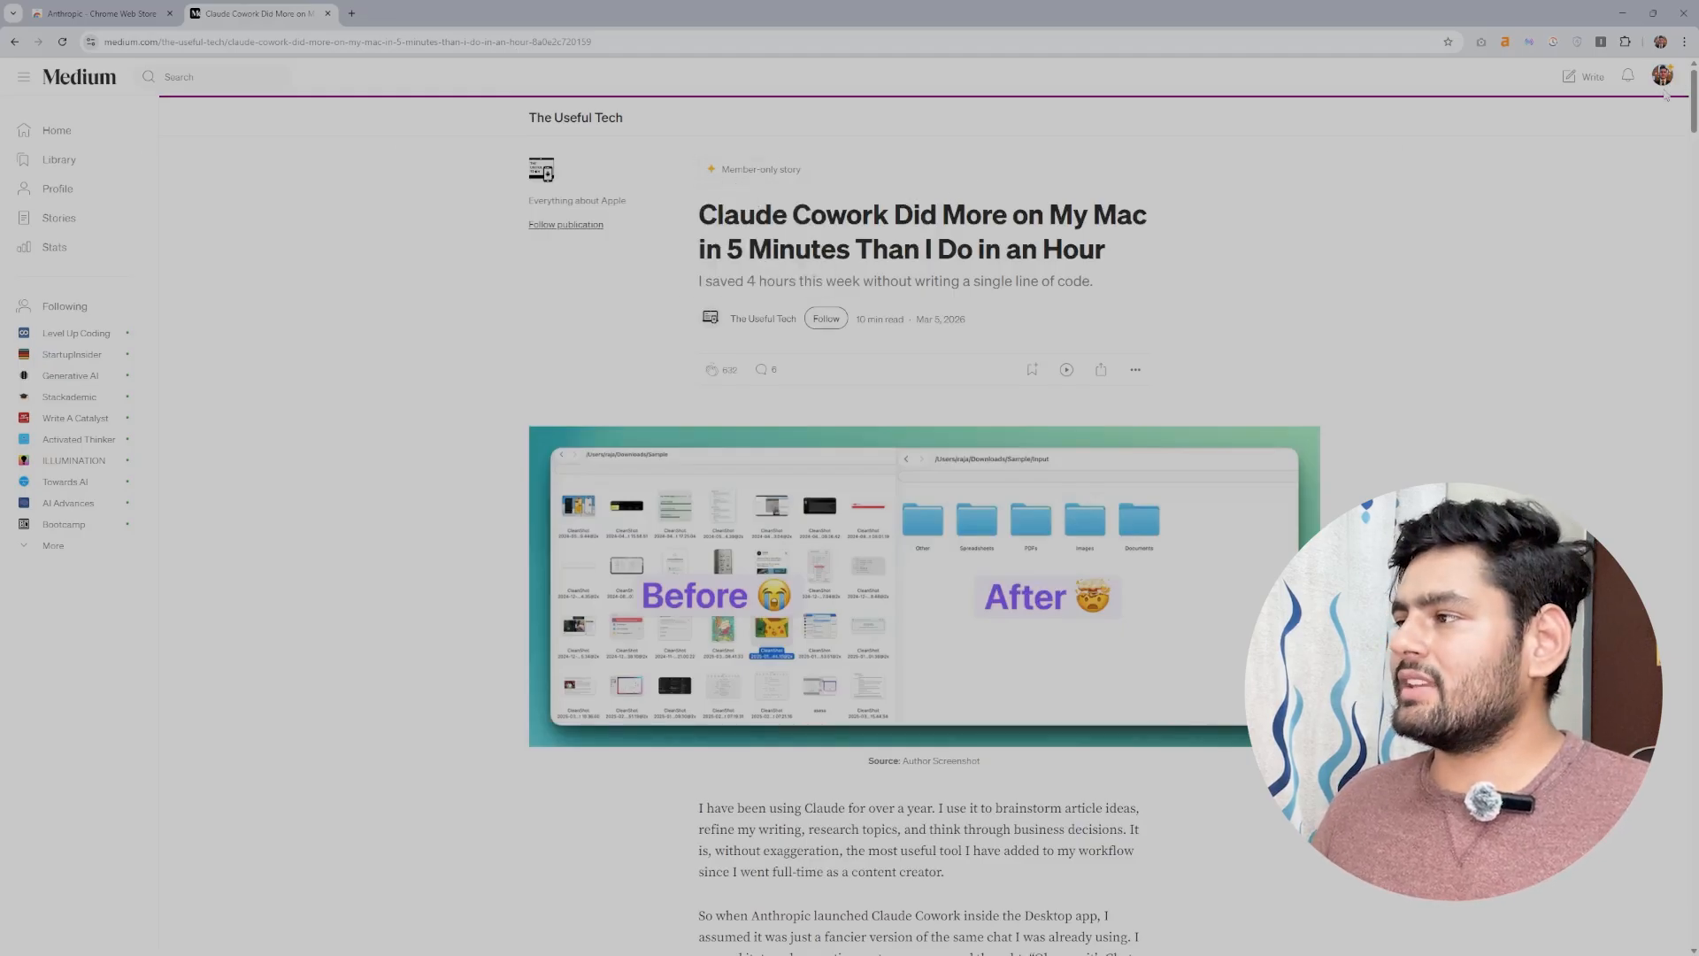
pyautogui.rightClick(630, 46)
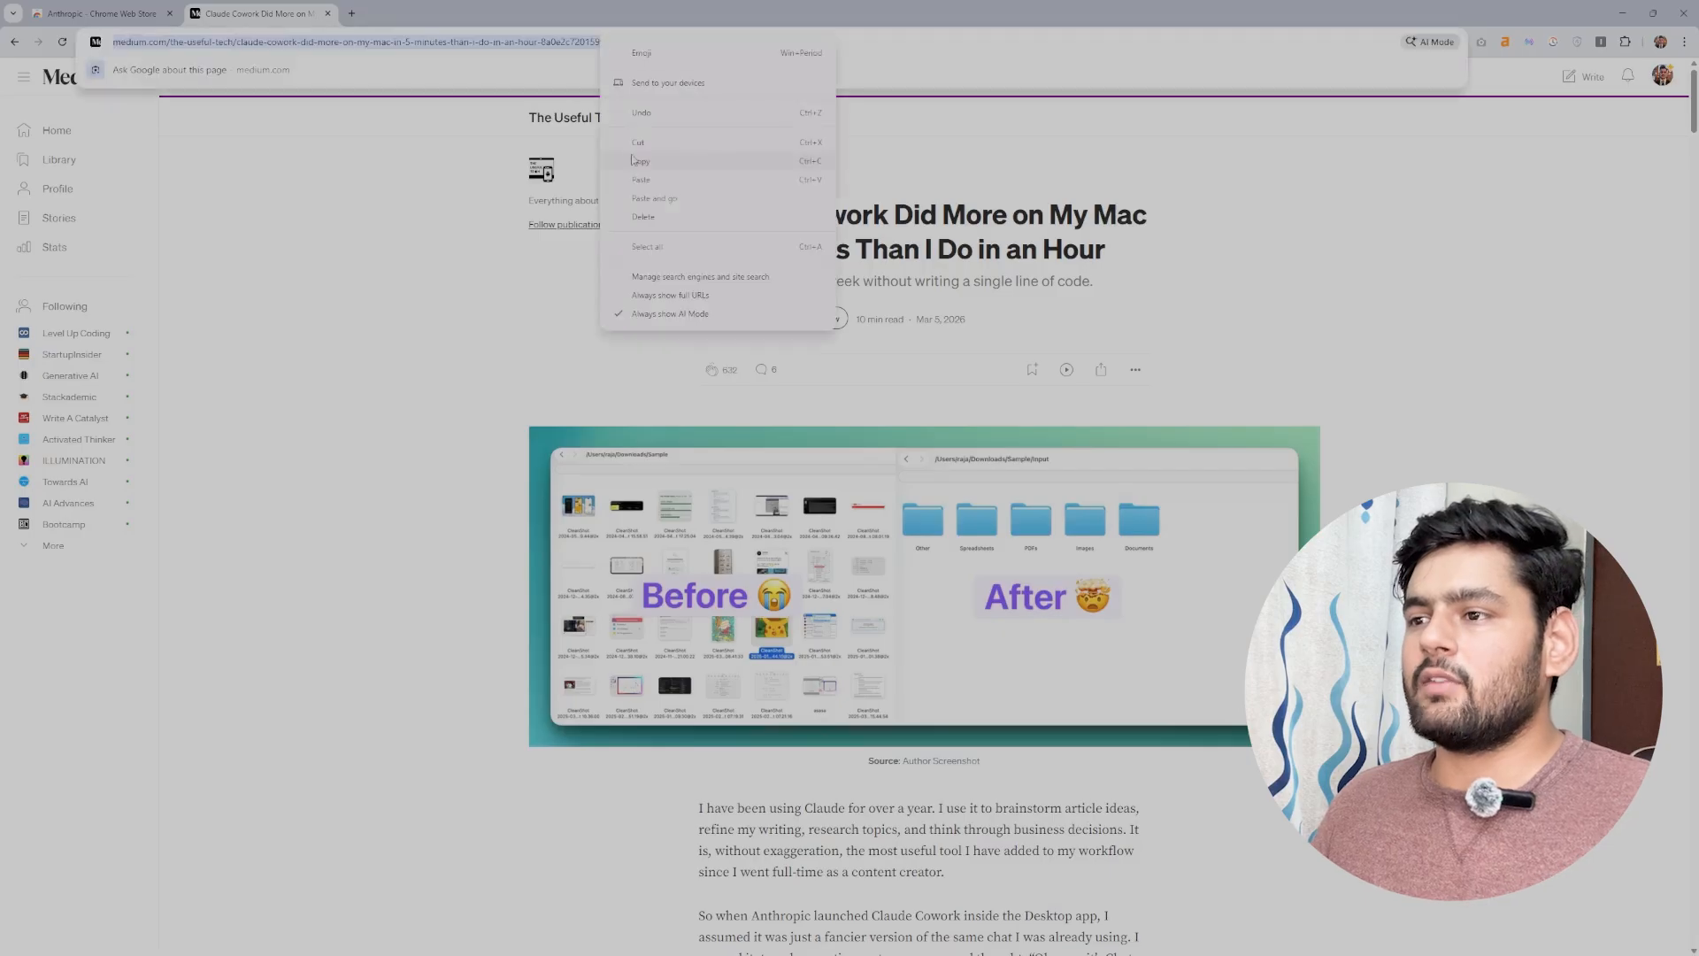
pyautogui.click(639, 161)
pyautogui.click(1684, 42)
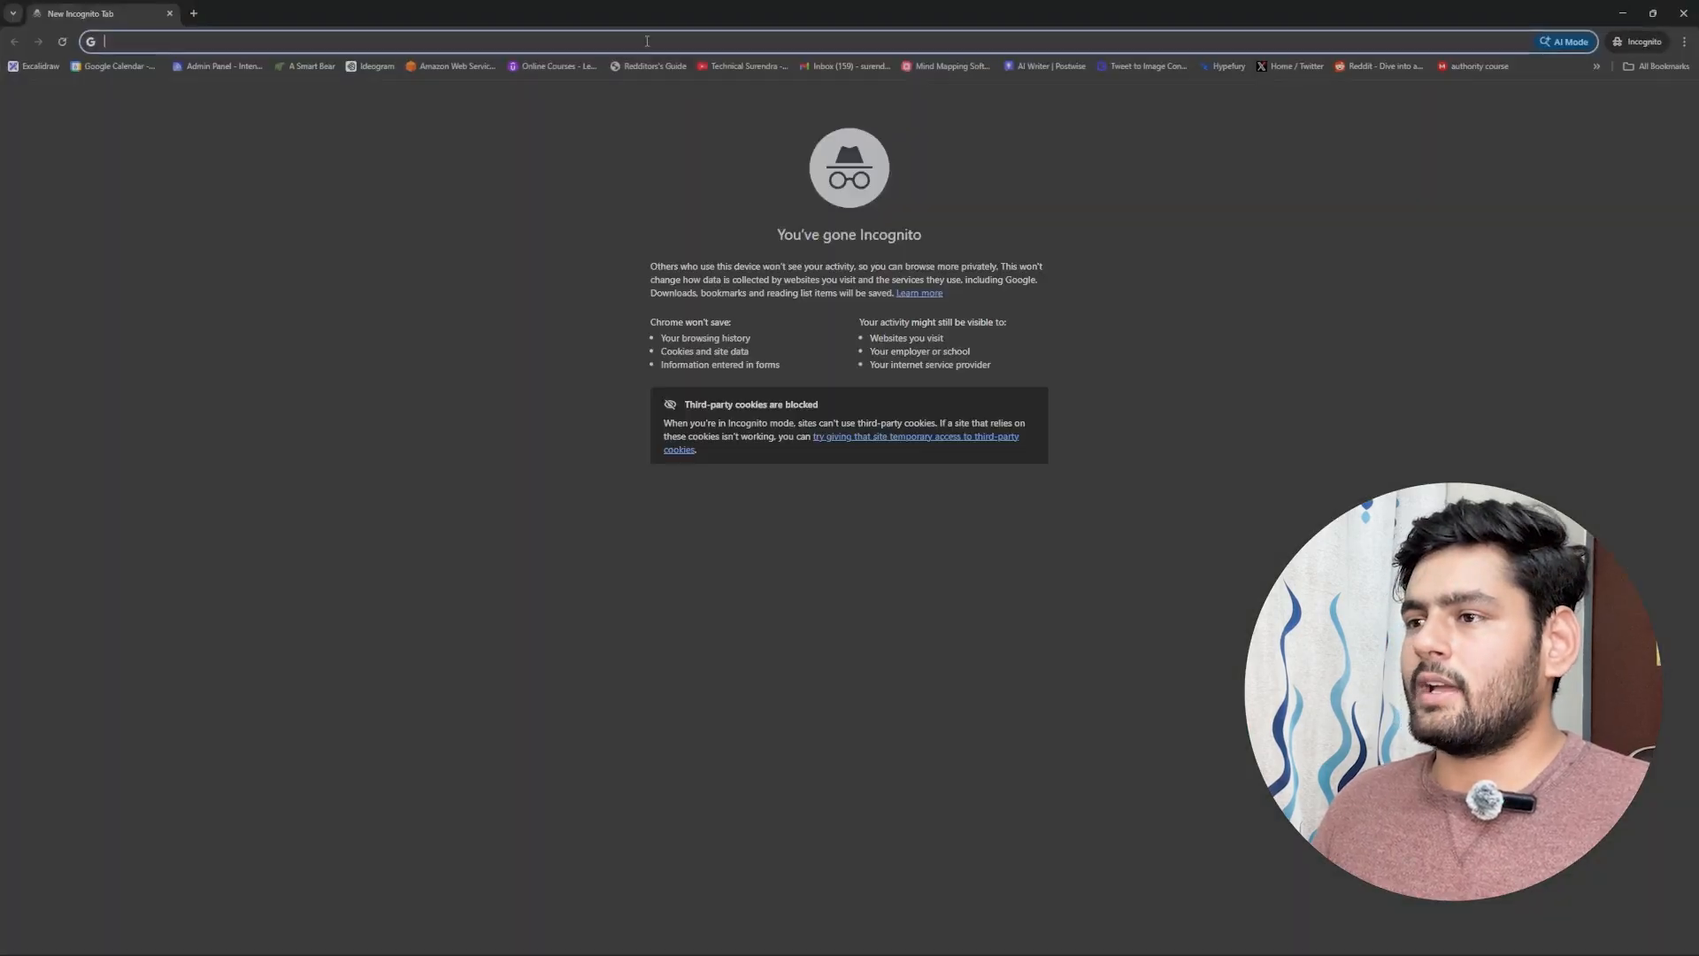
pyautogui.rightClick(645, 41)
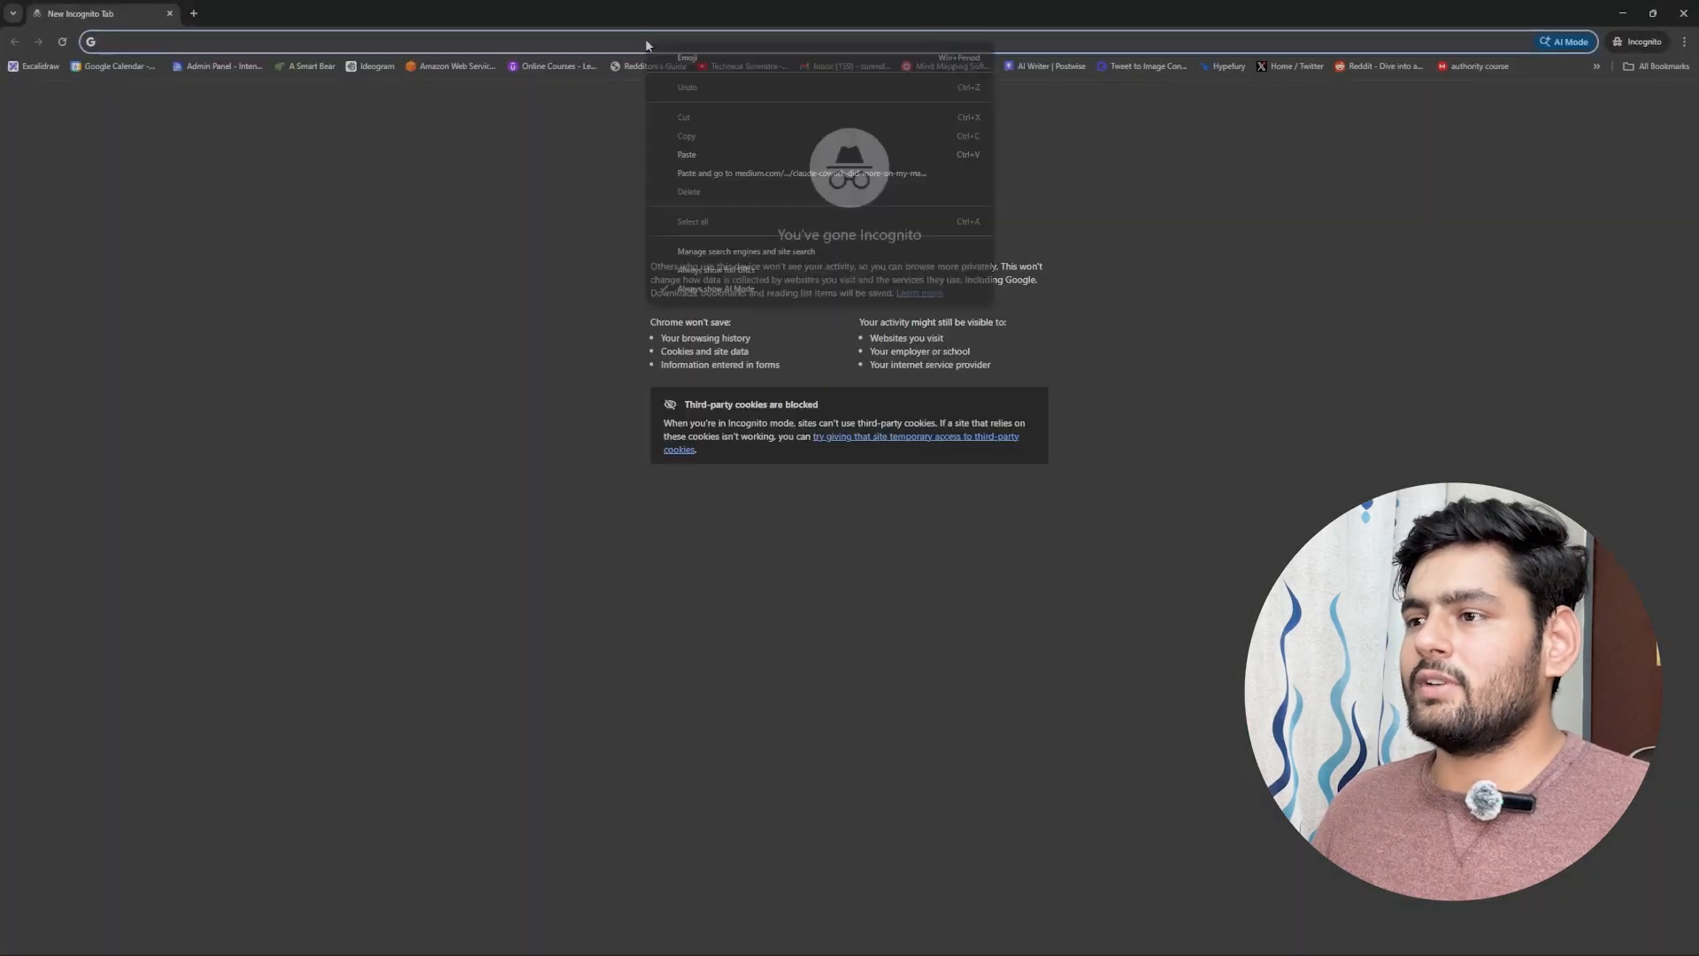
pyautogui.click(719, 173)
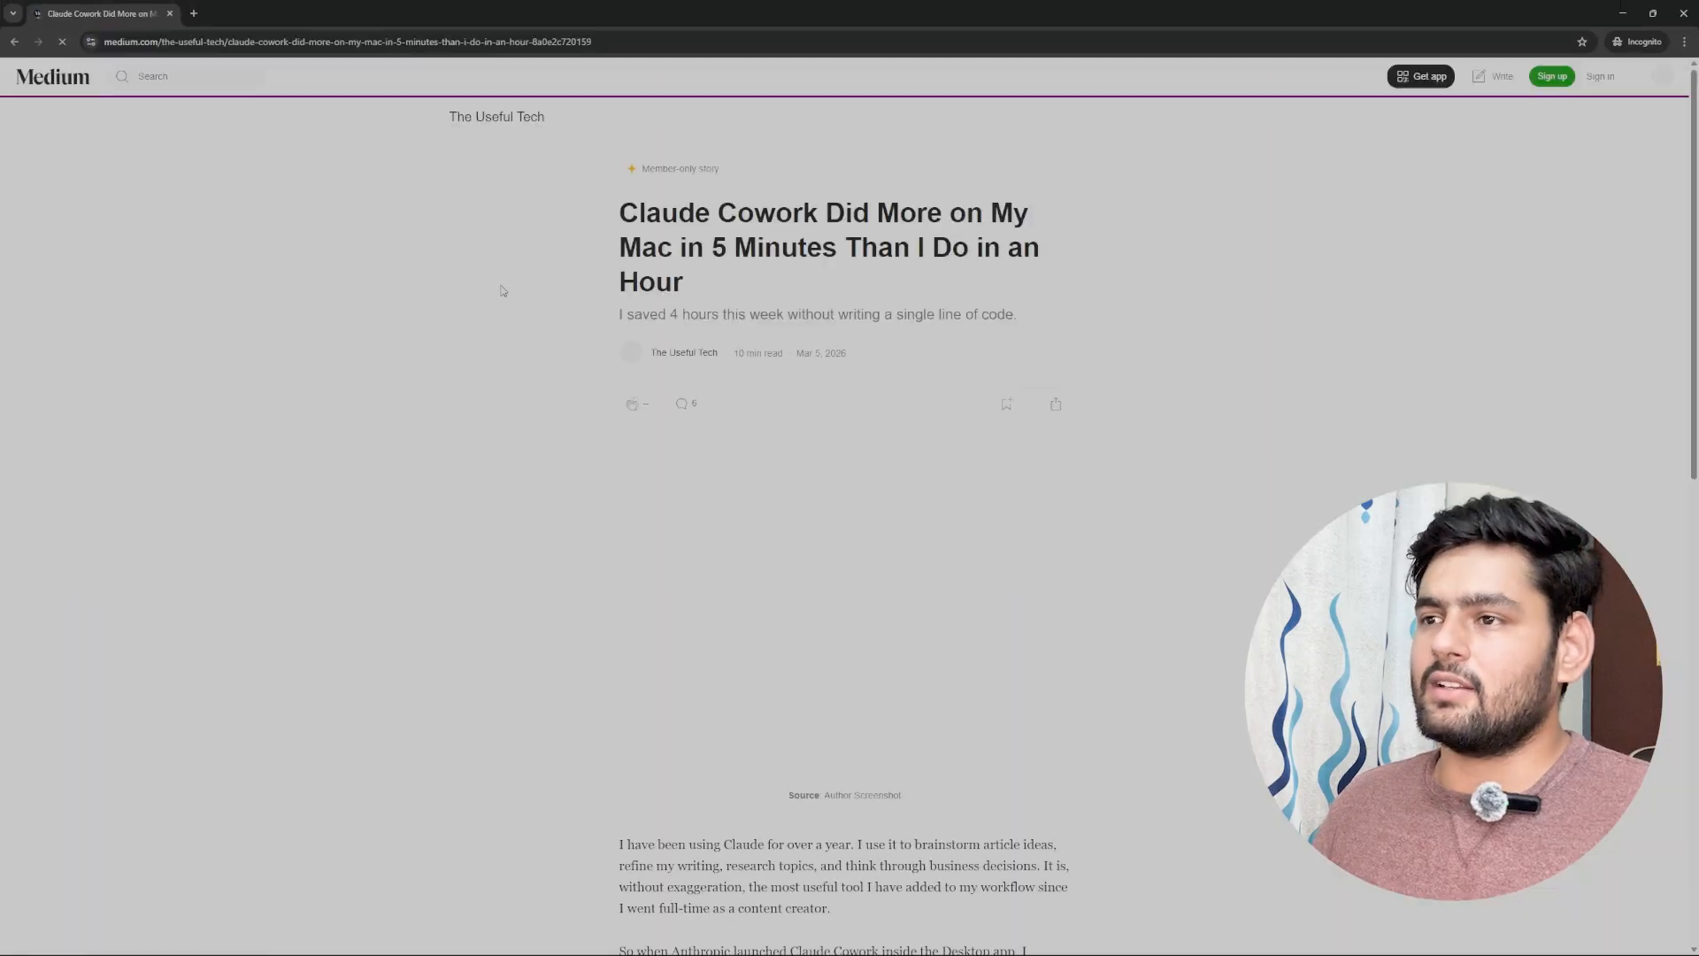
# Step: Examine where the story is cut off for signed-out readers and highlight its members-only notice
pyautogui.scroll(-5, 502, 277)
pyautogui.scroll(-5, 502, 277)
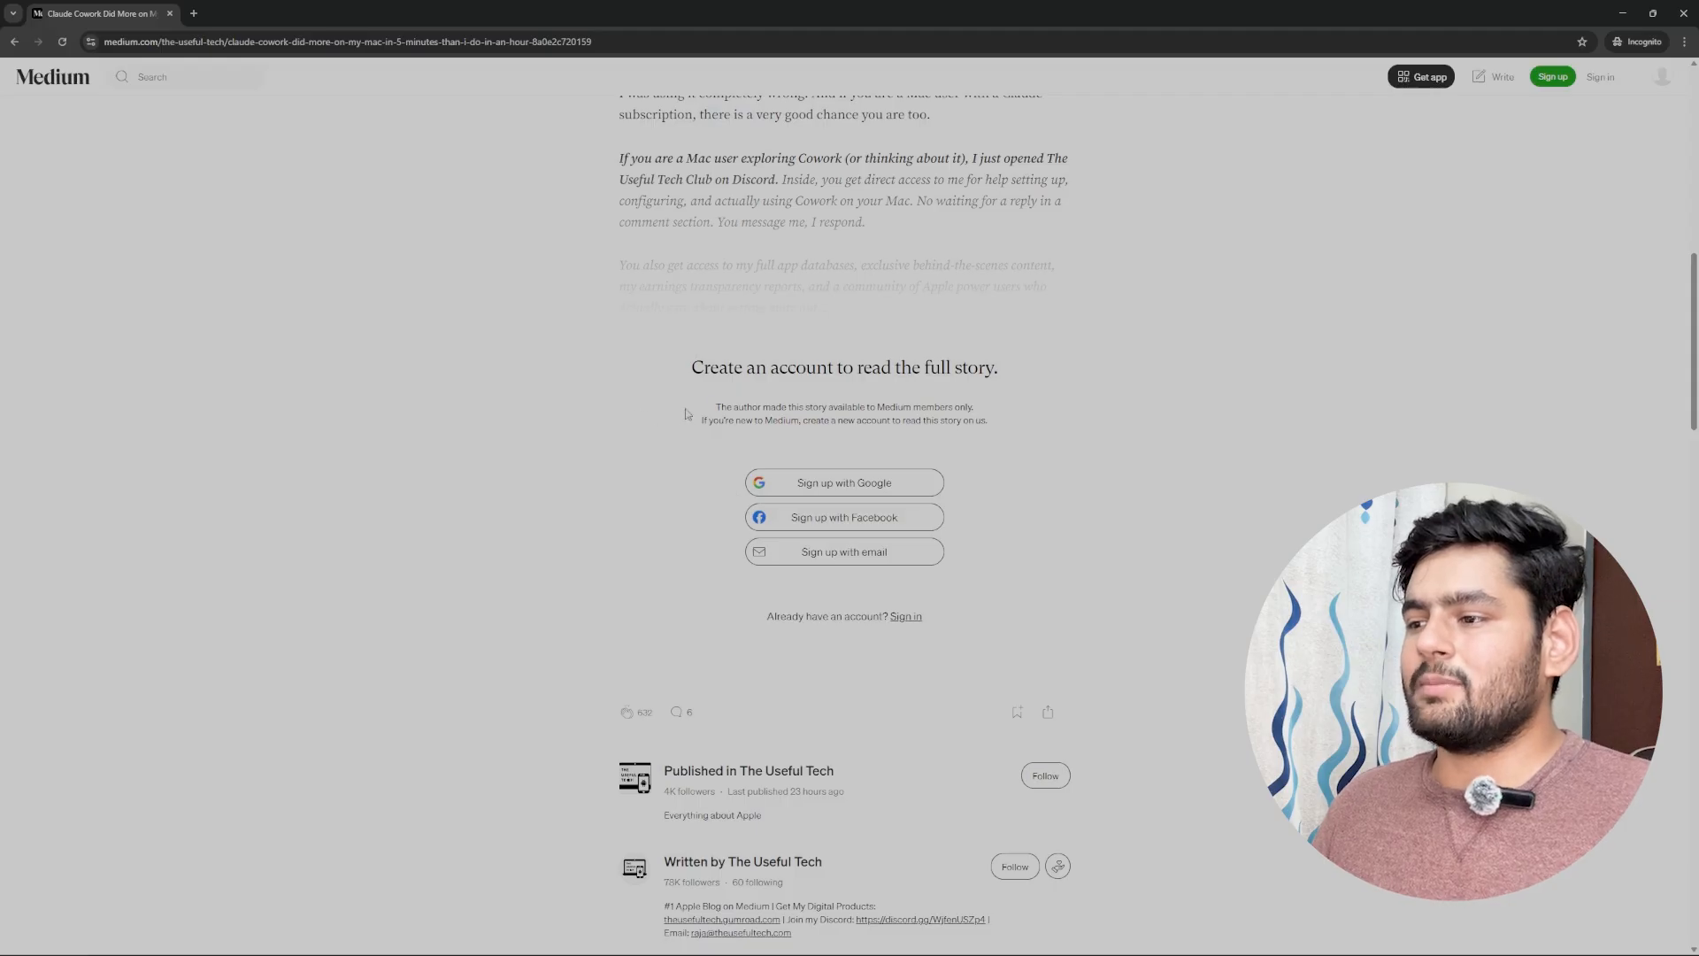
pyautogui.moveTo(688, 412); pyautogui.dragTo(993, 425)
pyautogui.click(993, 427)
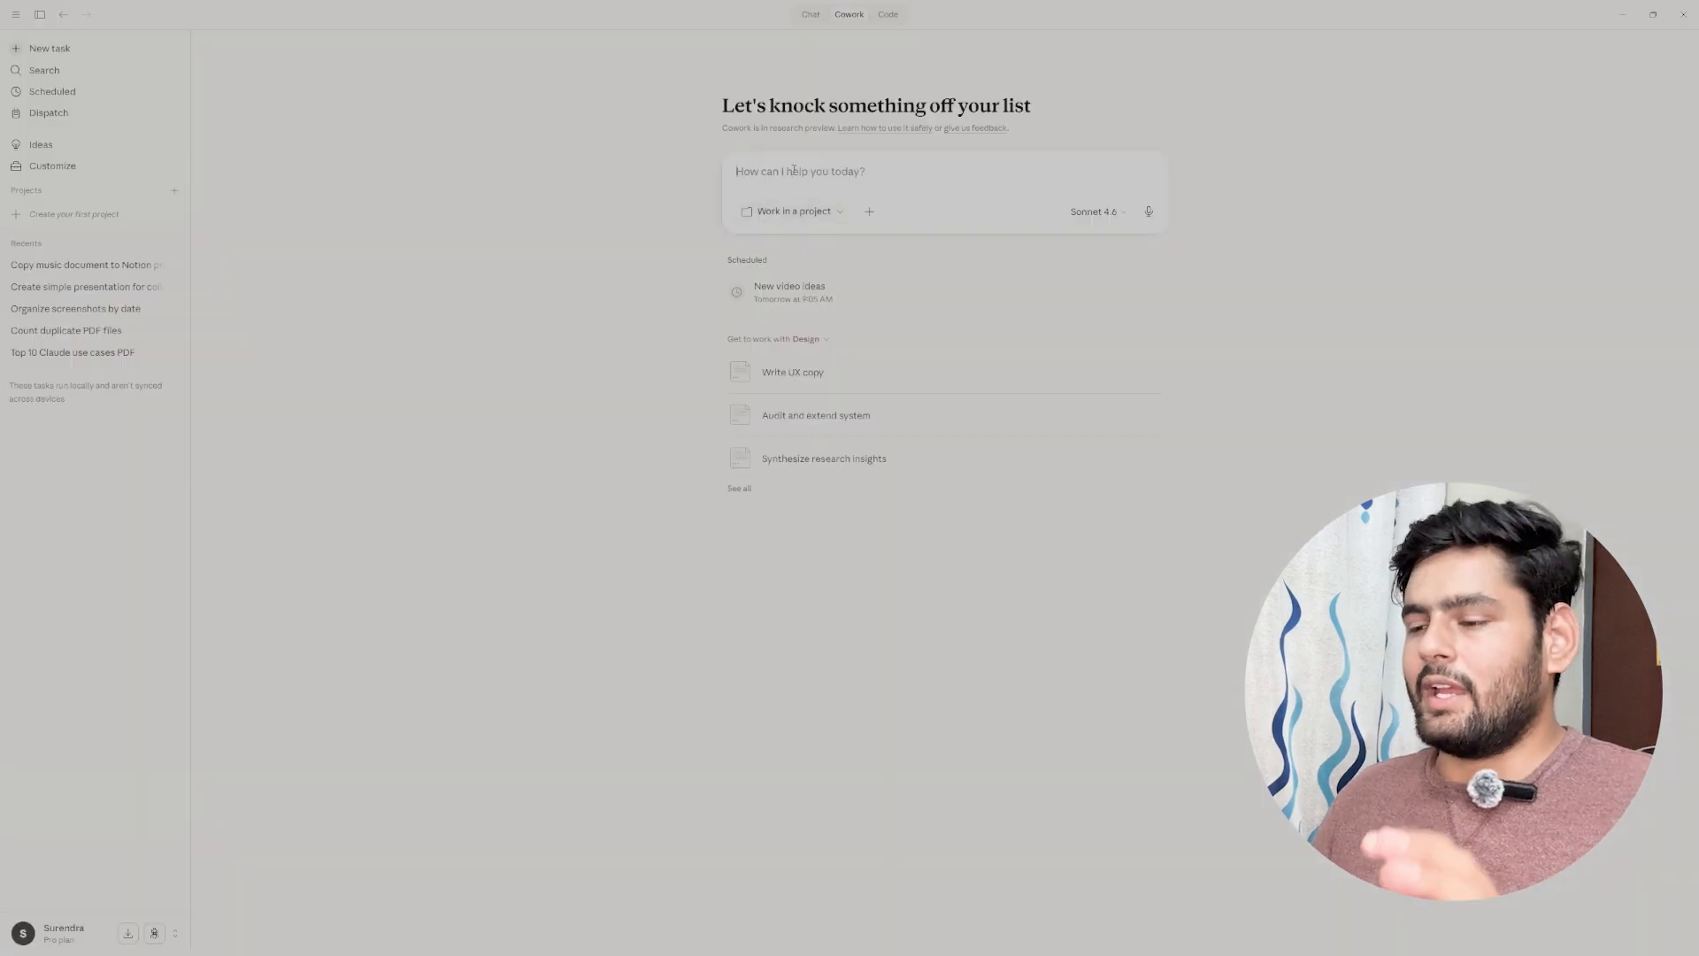
# Step: Start a task to search Medium in Chrome for the latest Claude Cowork articles, read the top 5, compare their coverage and outline what to mention and avoid
pyautogui.write('I want you to use ')
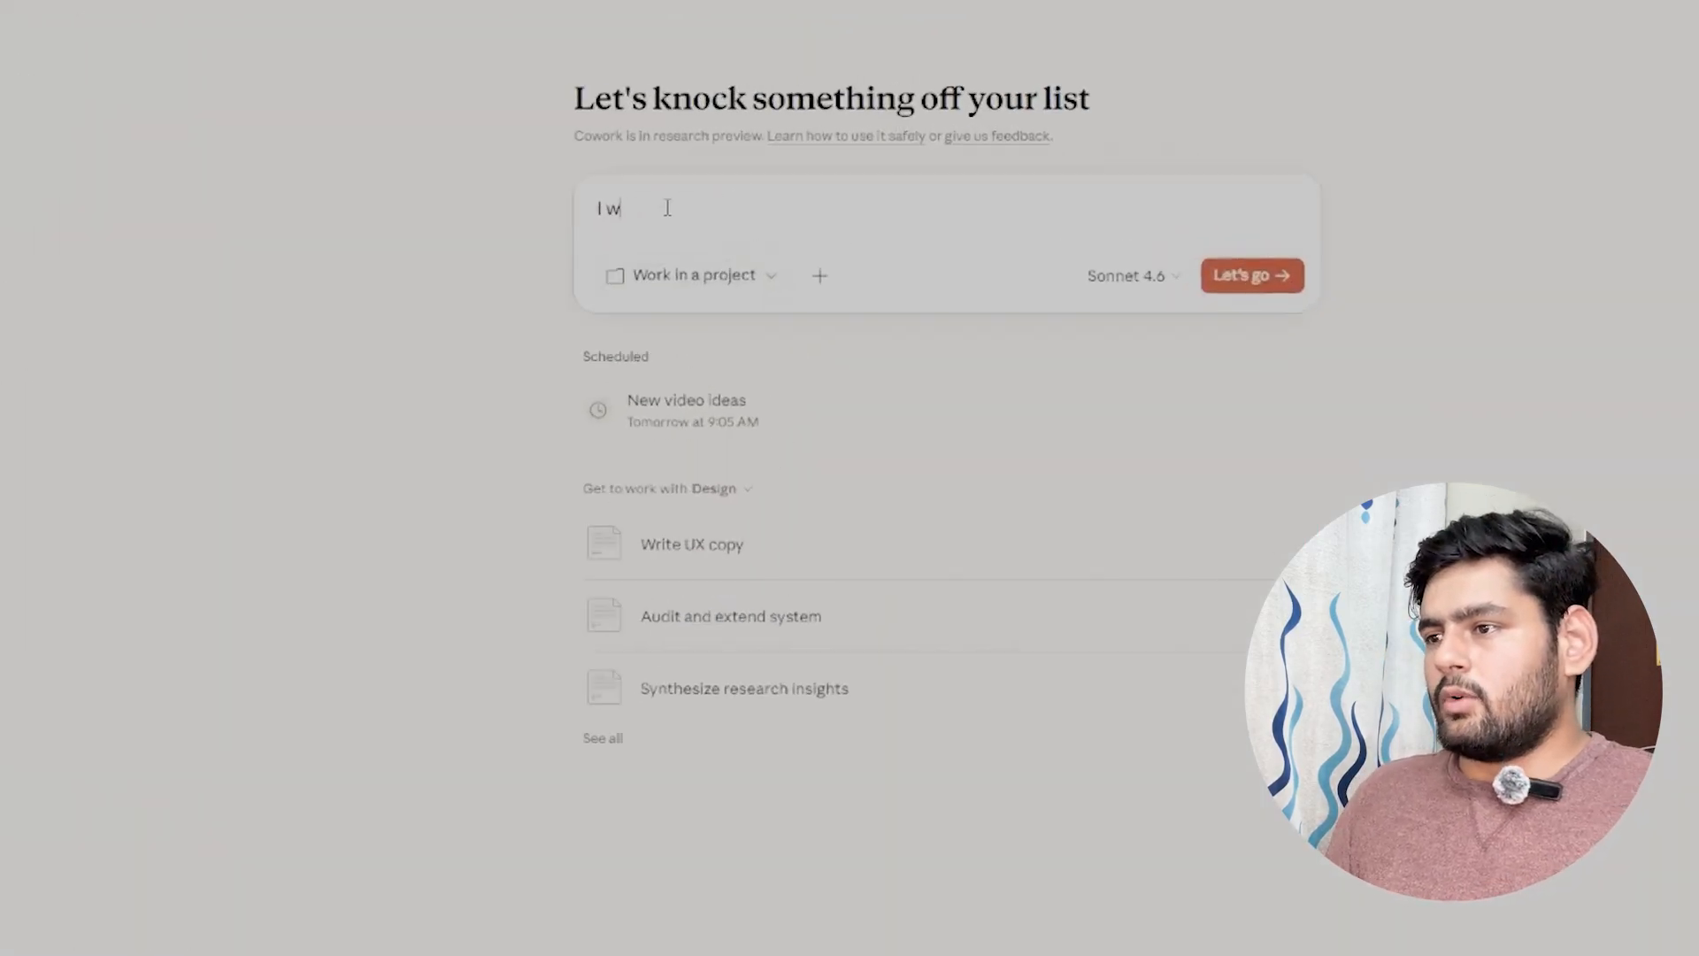
pyautogui.write('browser')
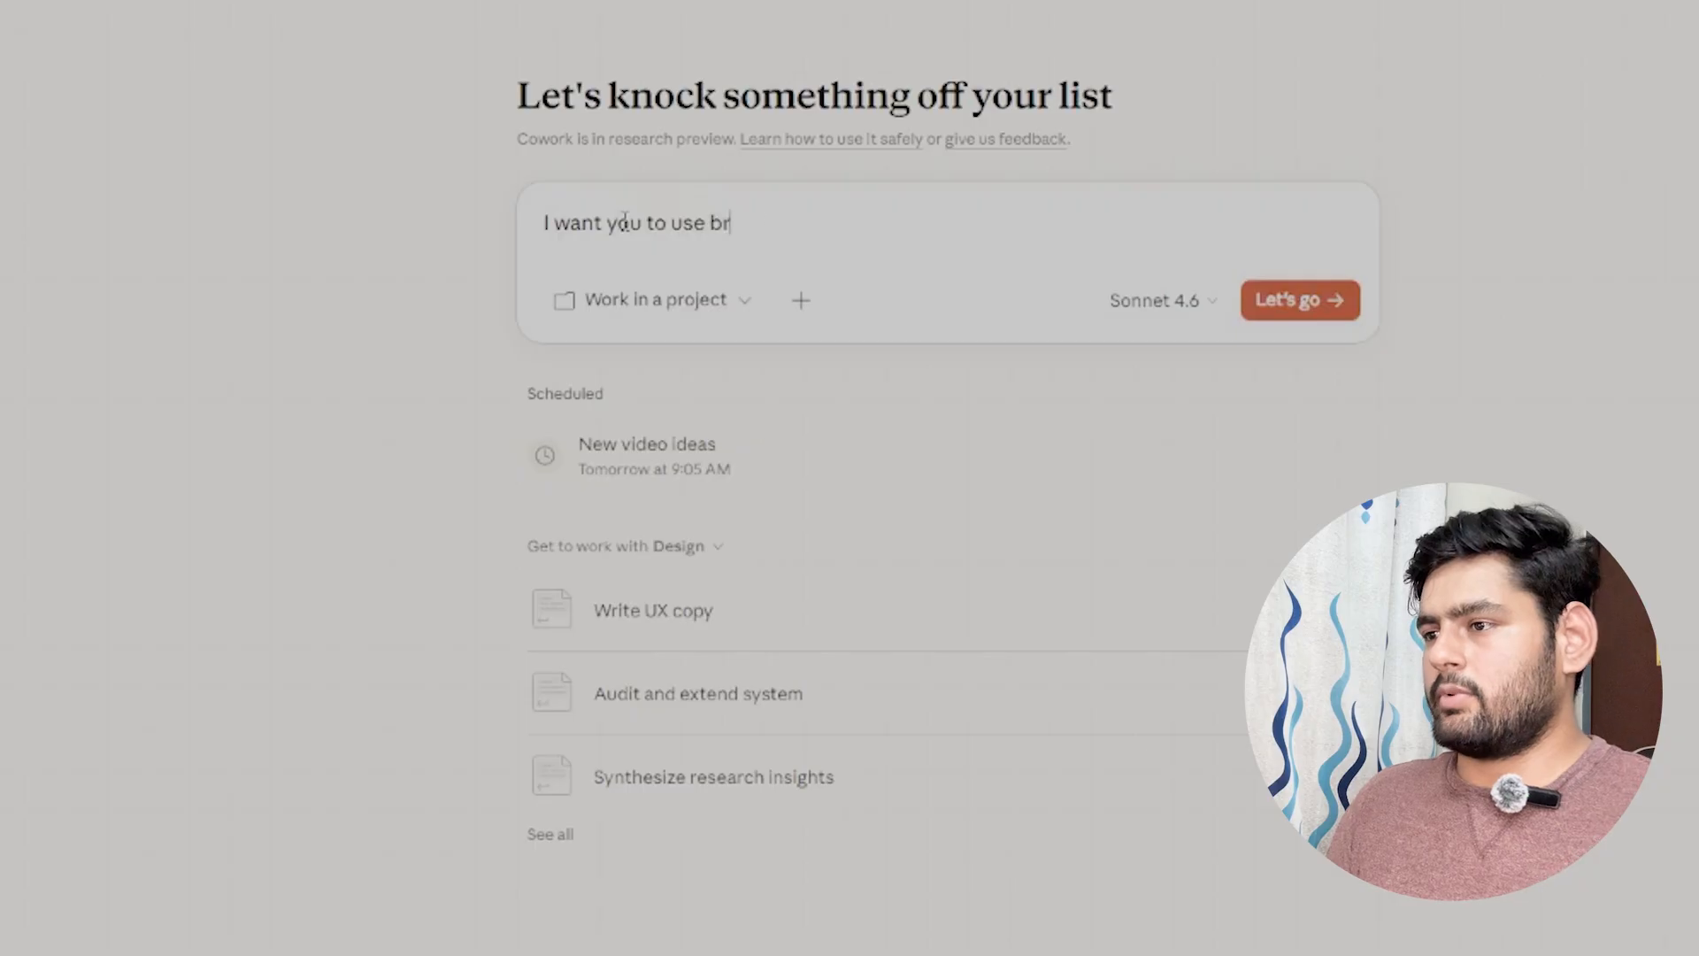
pyautogui.press('BackSpace')
pyautogui.press('BackSpace')
pyautogui.press('BackSpace')
pyautogui.press('BackSpace')
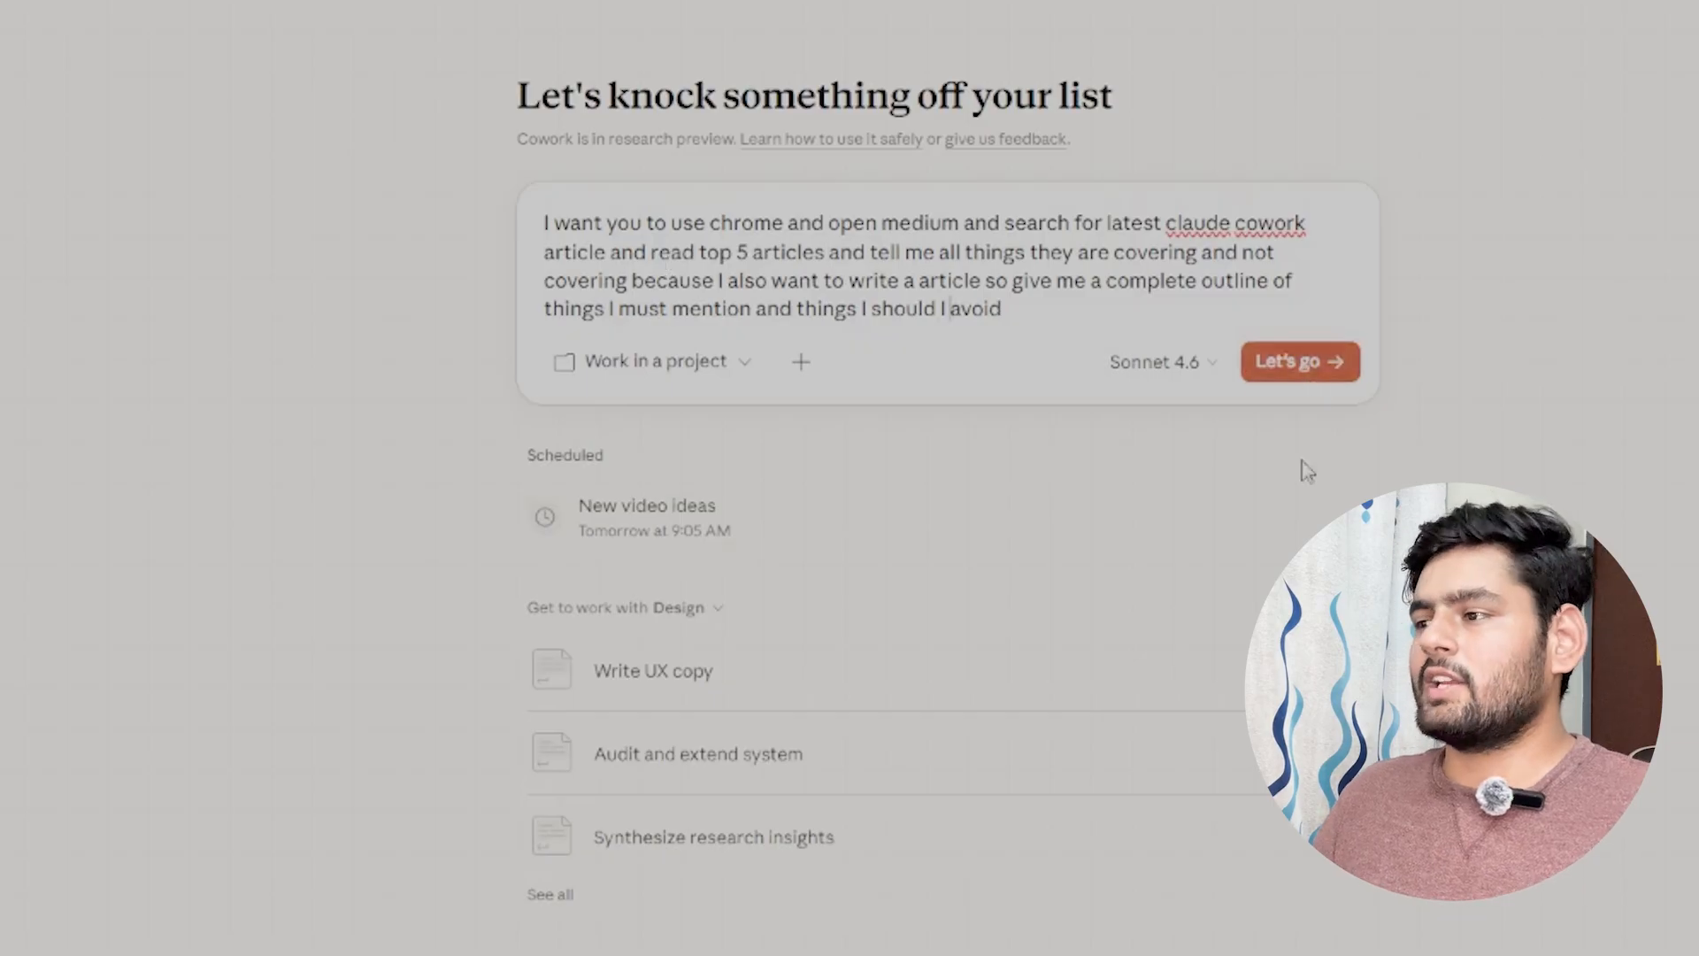
pyautogui.click(1297, 372)
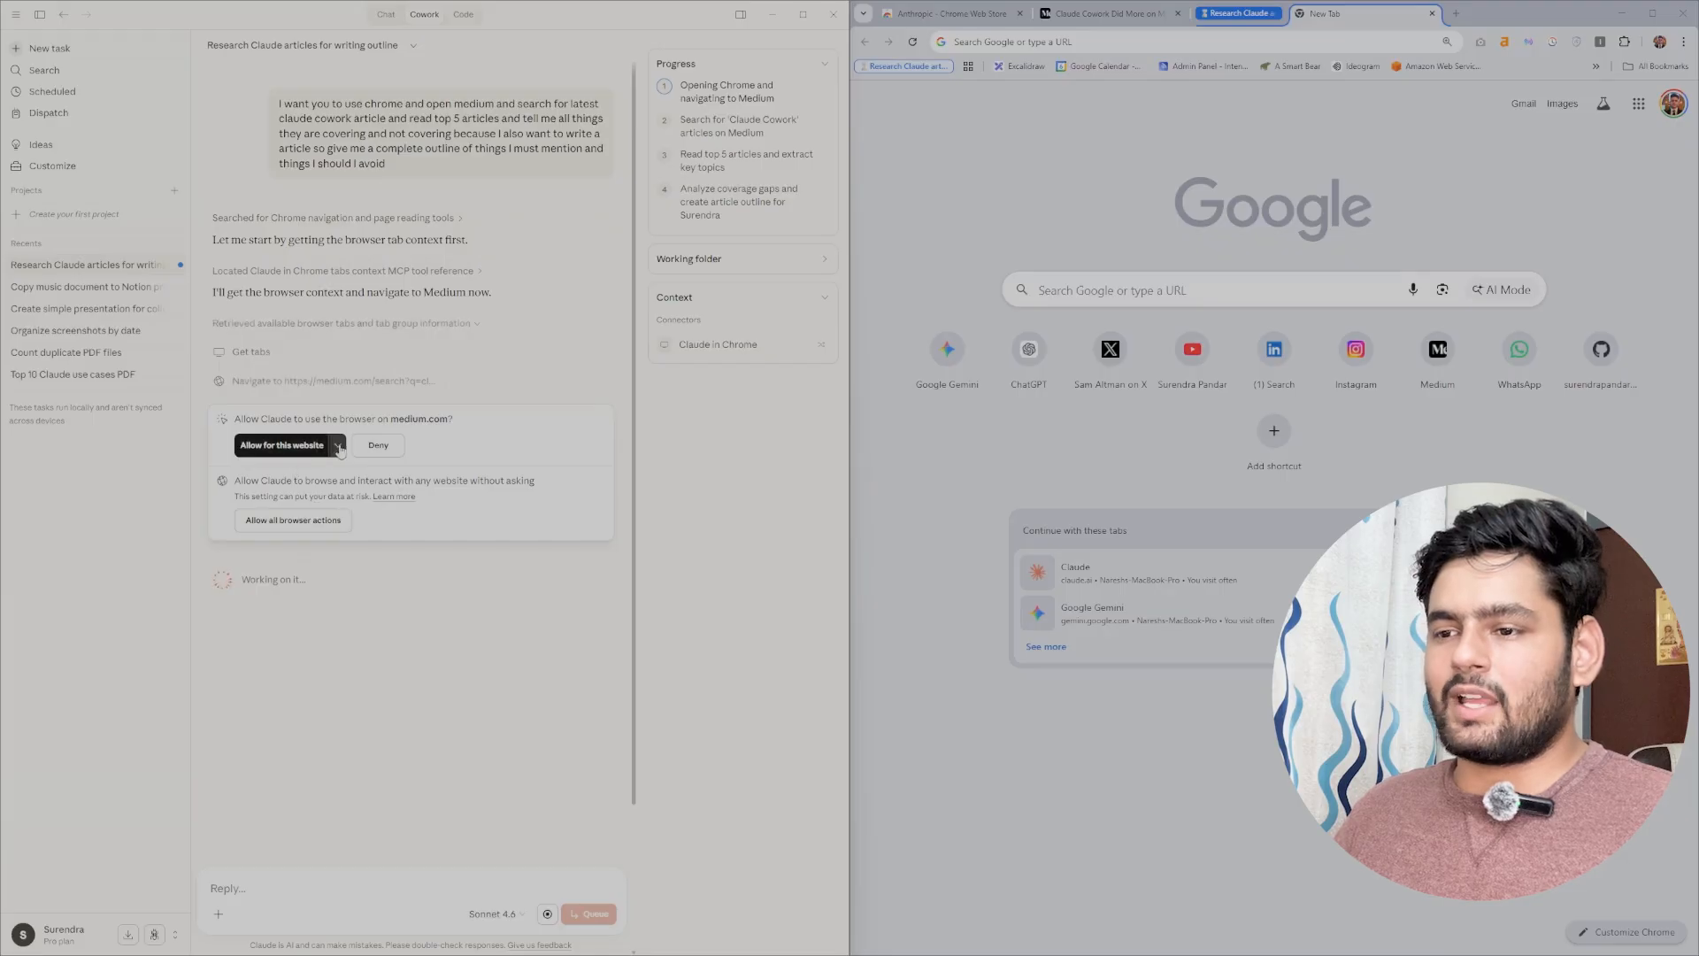
# Step: Review the permission choices for medium.com and allow Claude to use the browser for this website
pyautogui.click(337, 446)
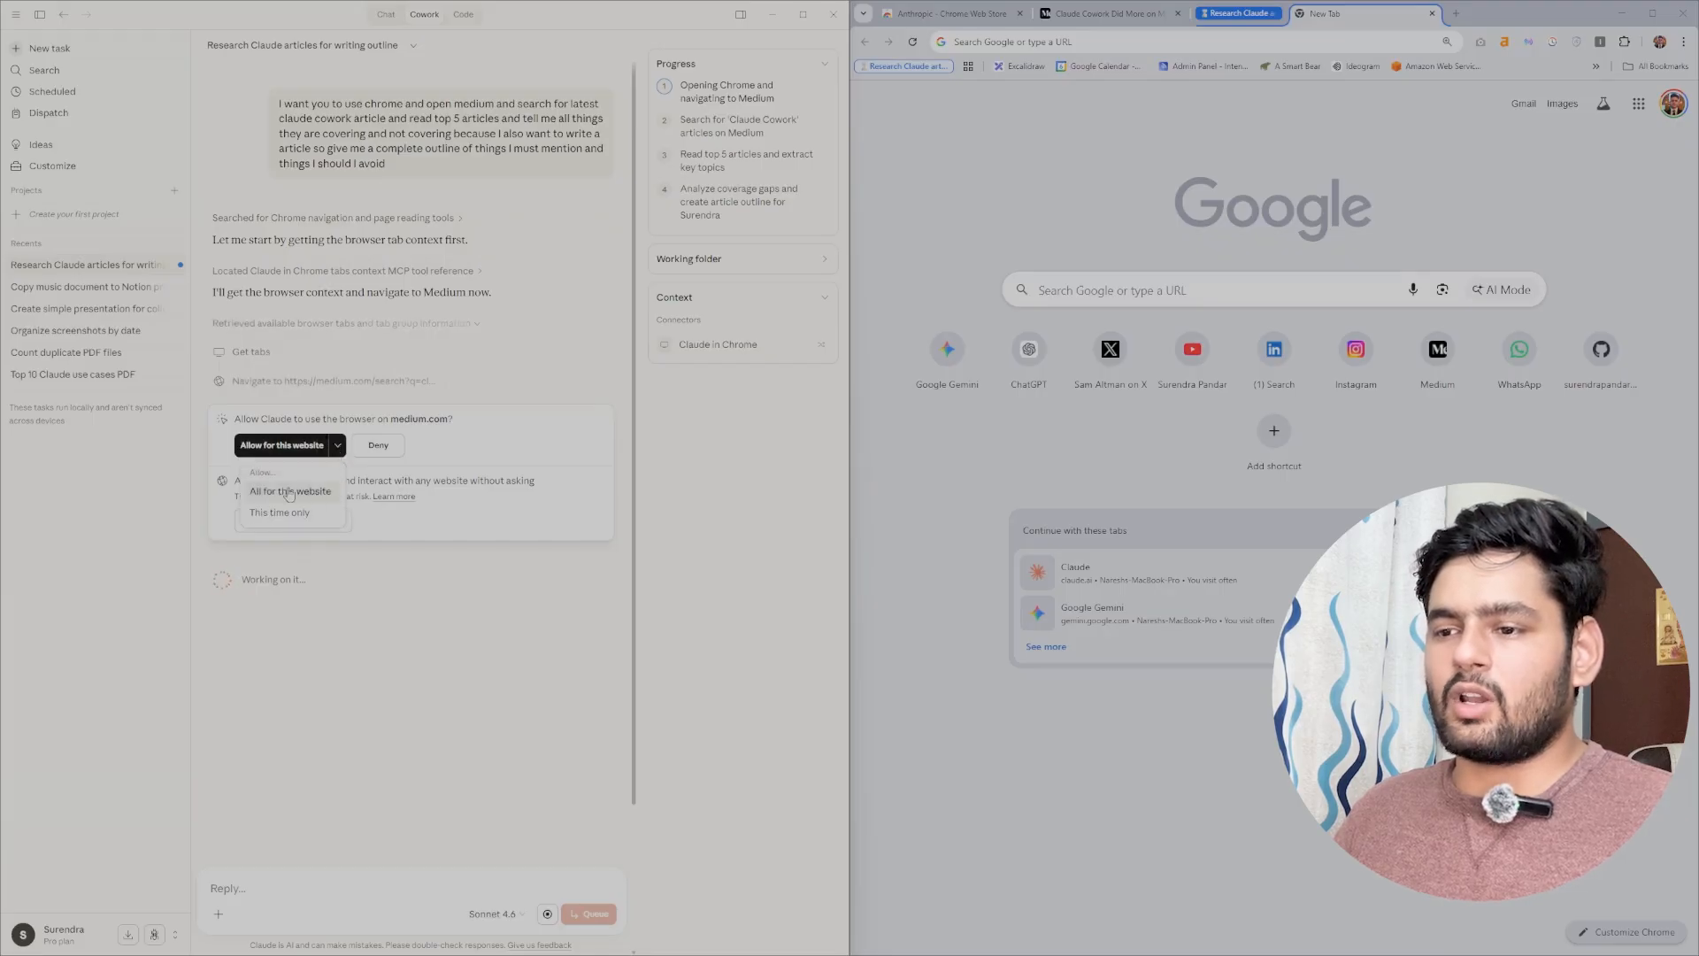
pyautogui.click(339, 447)
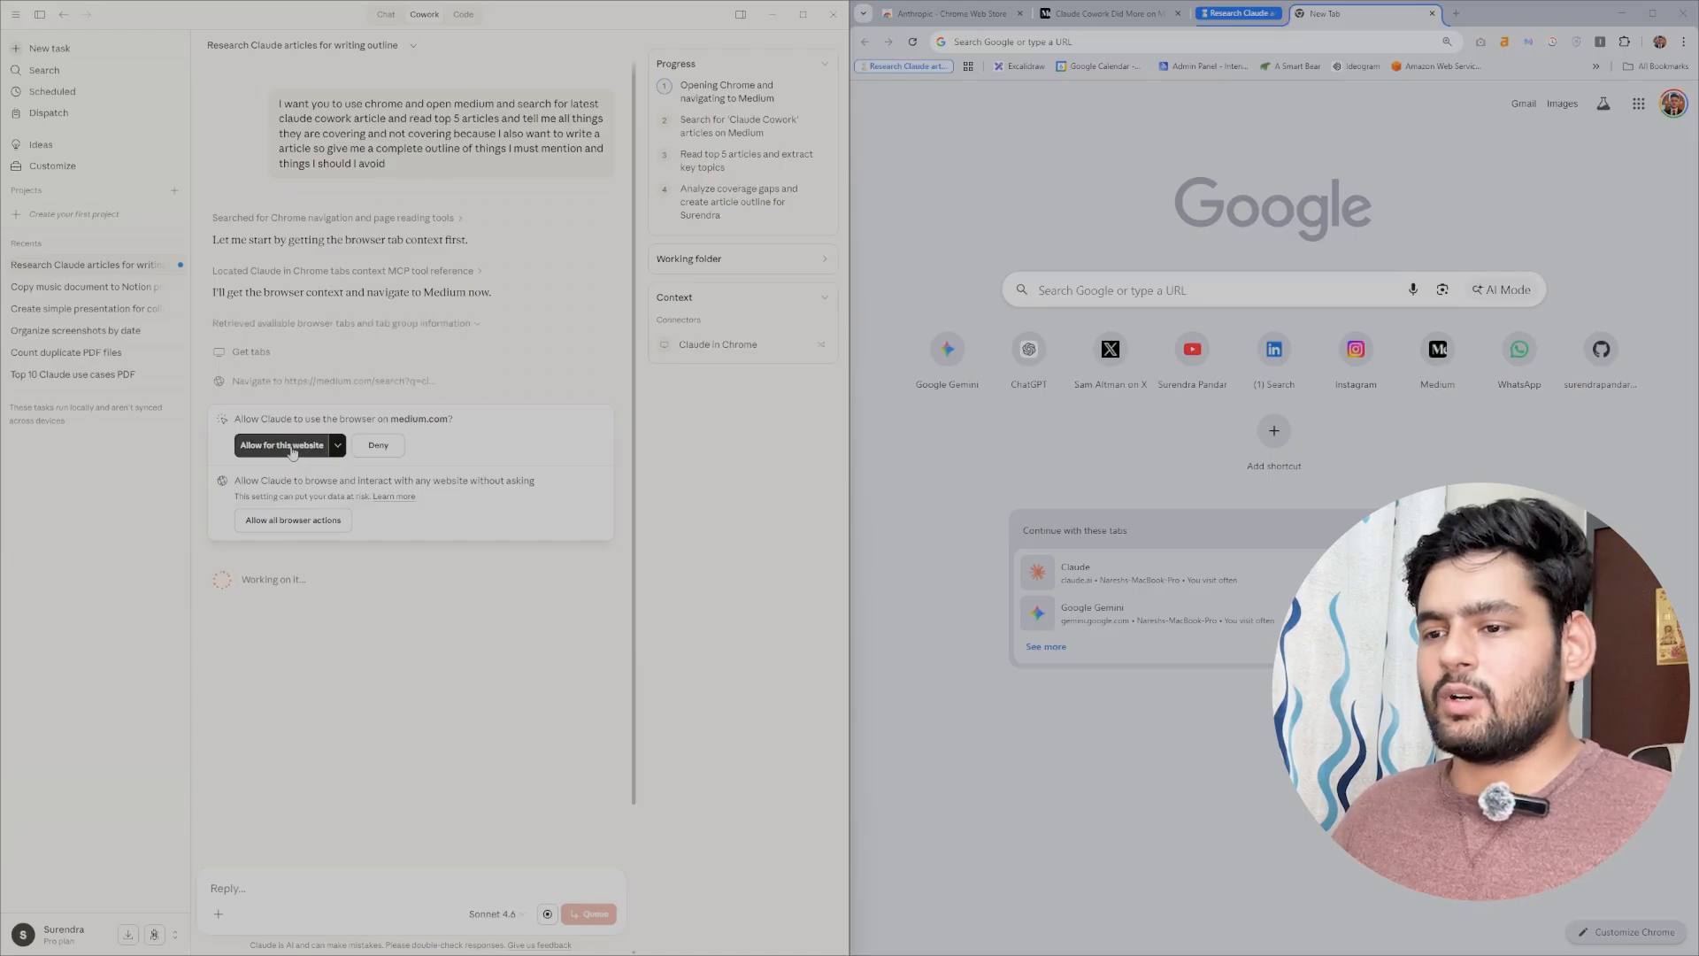
pyautogui.click(292, 447)
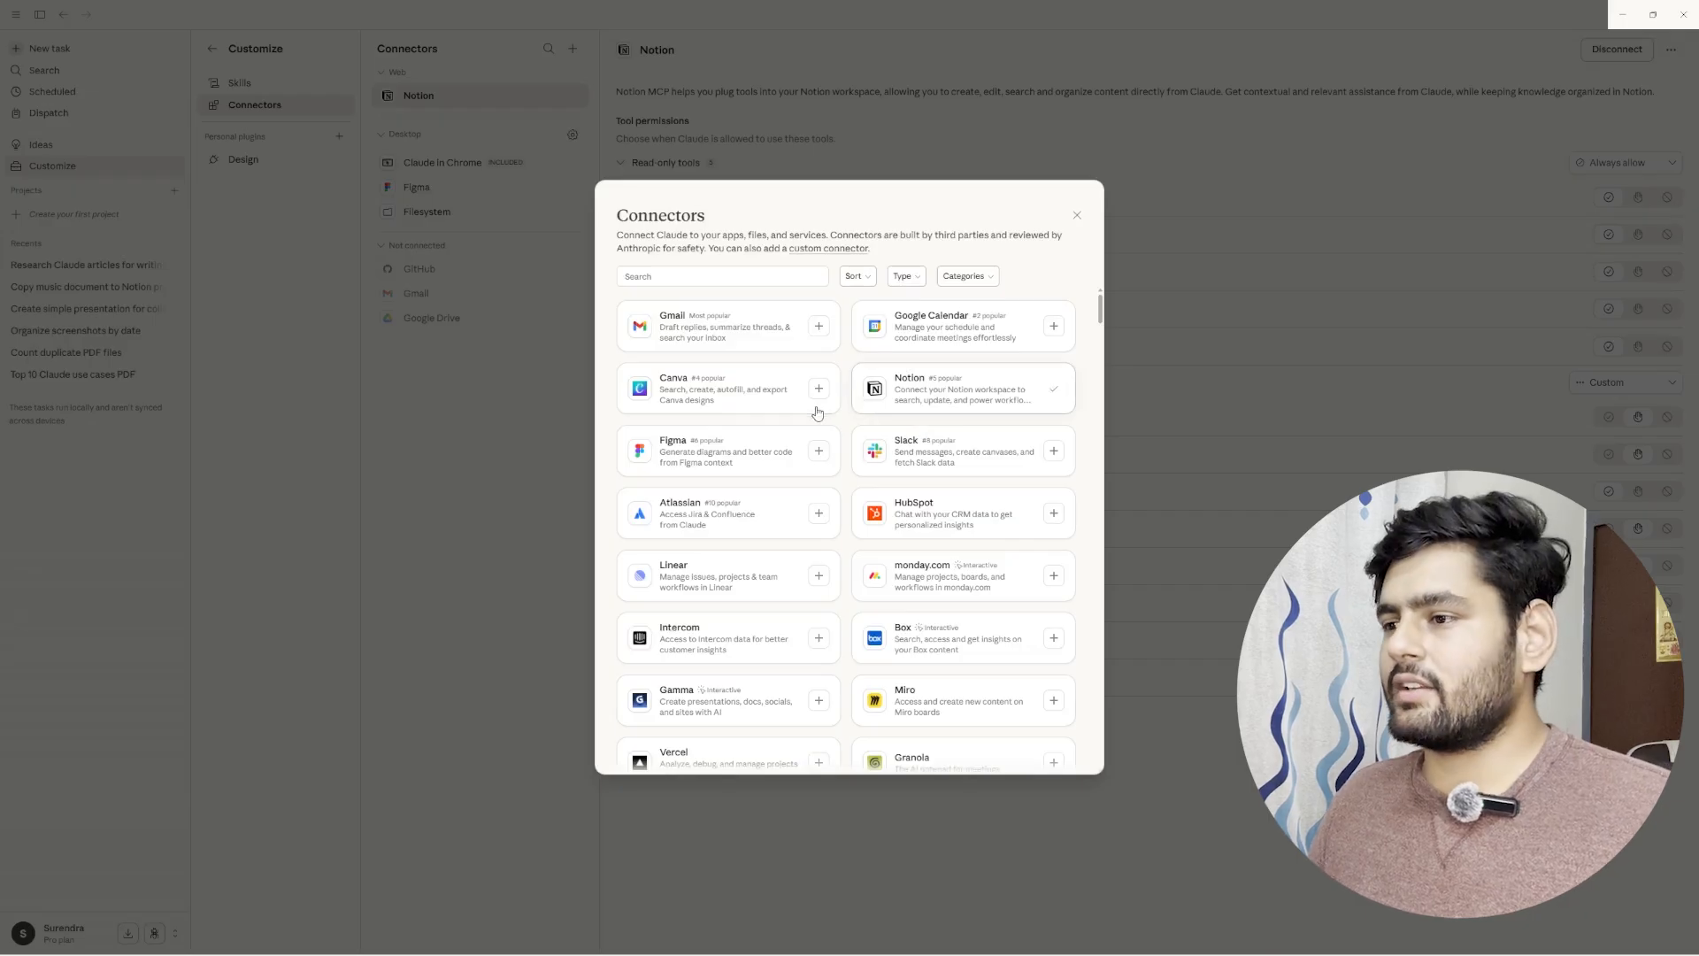
# Step: Try to connect the Gmail connector, continuing from Claude's consent page to Google's authorization
pyautogui.click(820, 329)
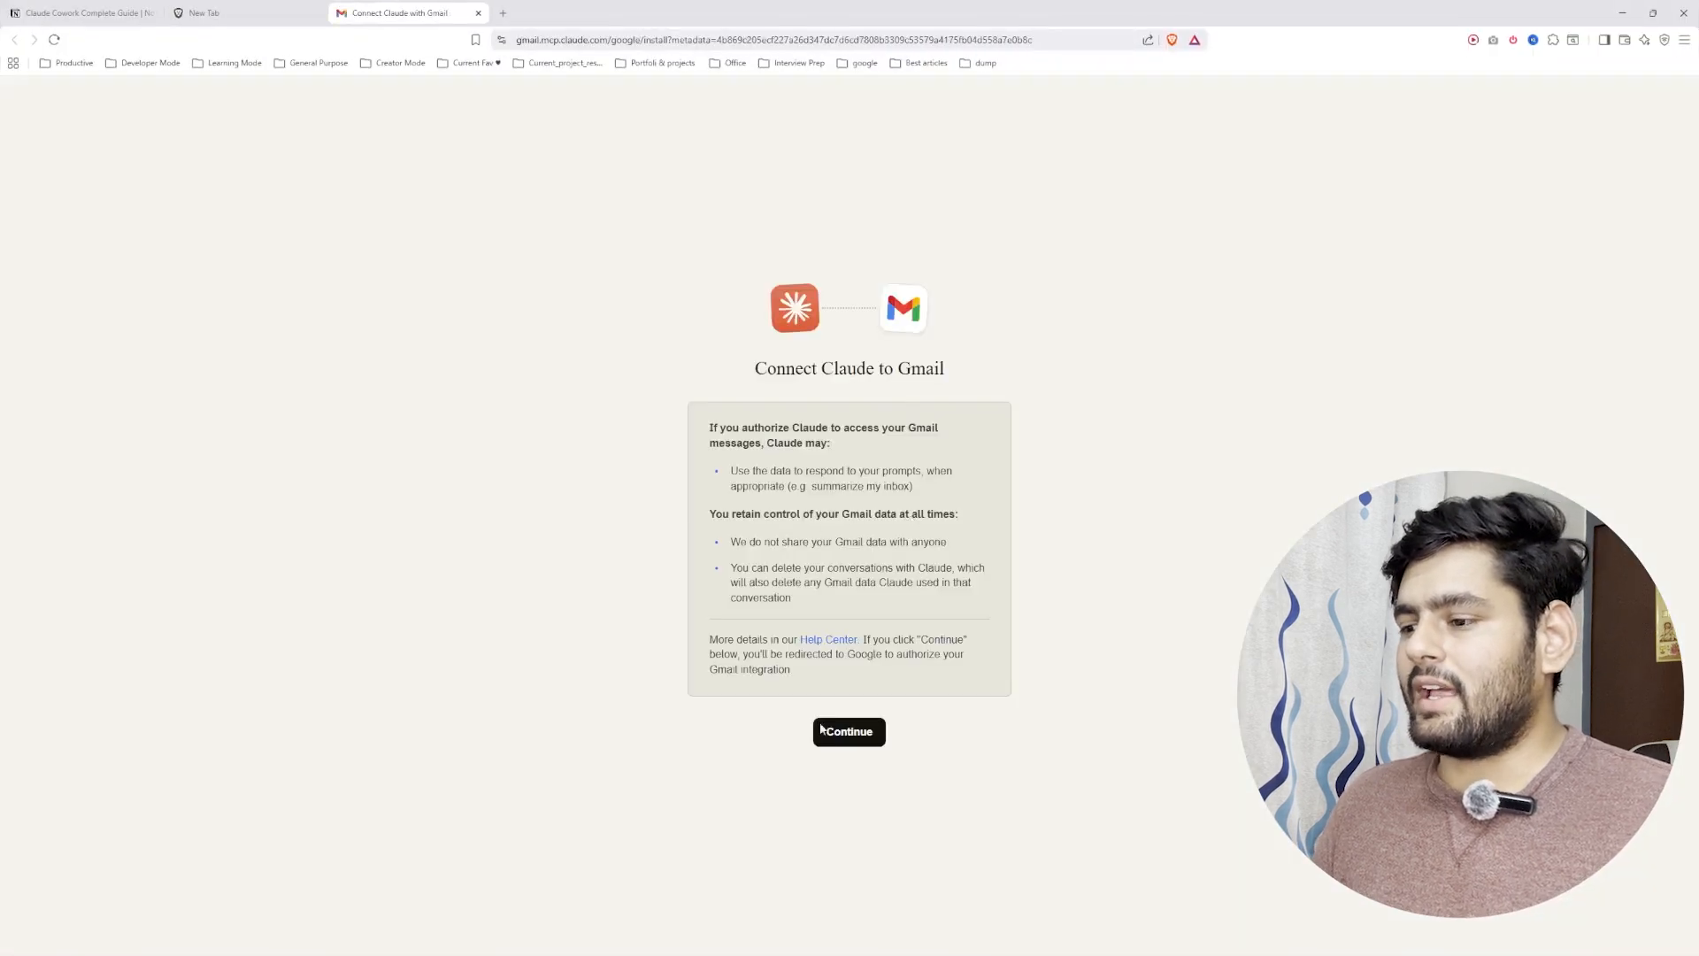
pyautogui.click(848, 733)
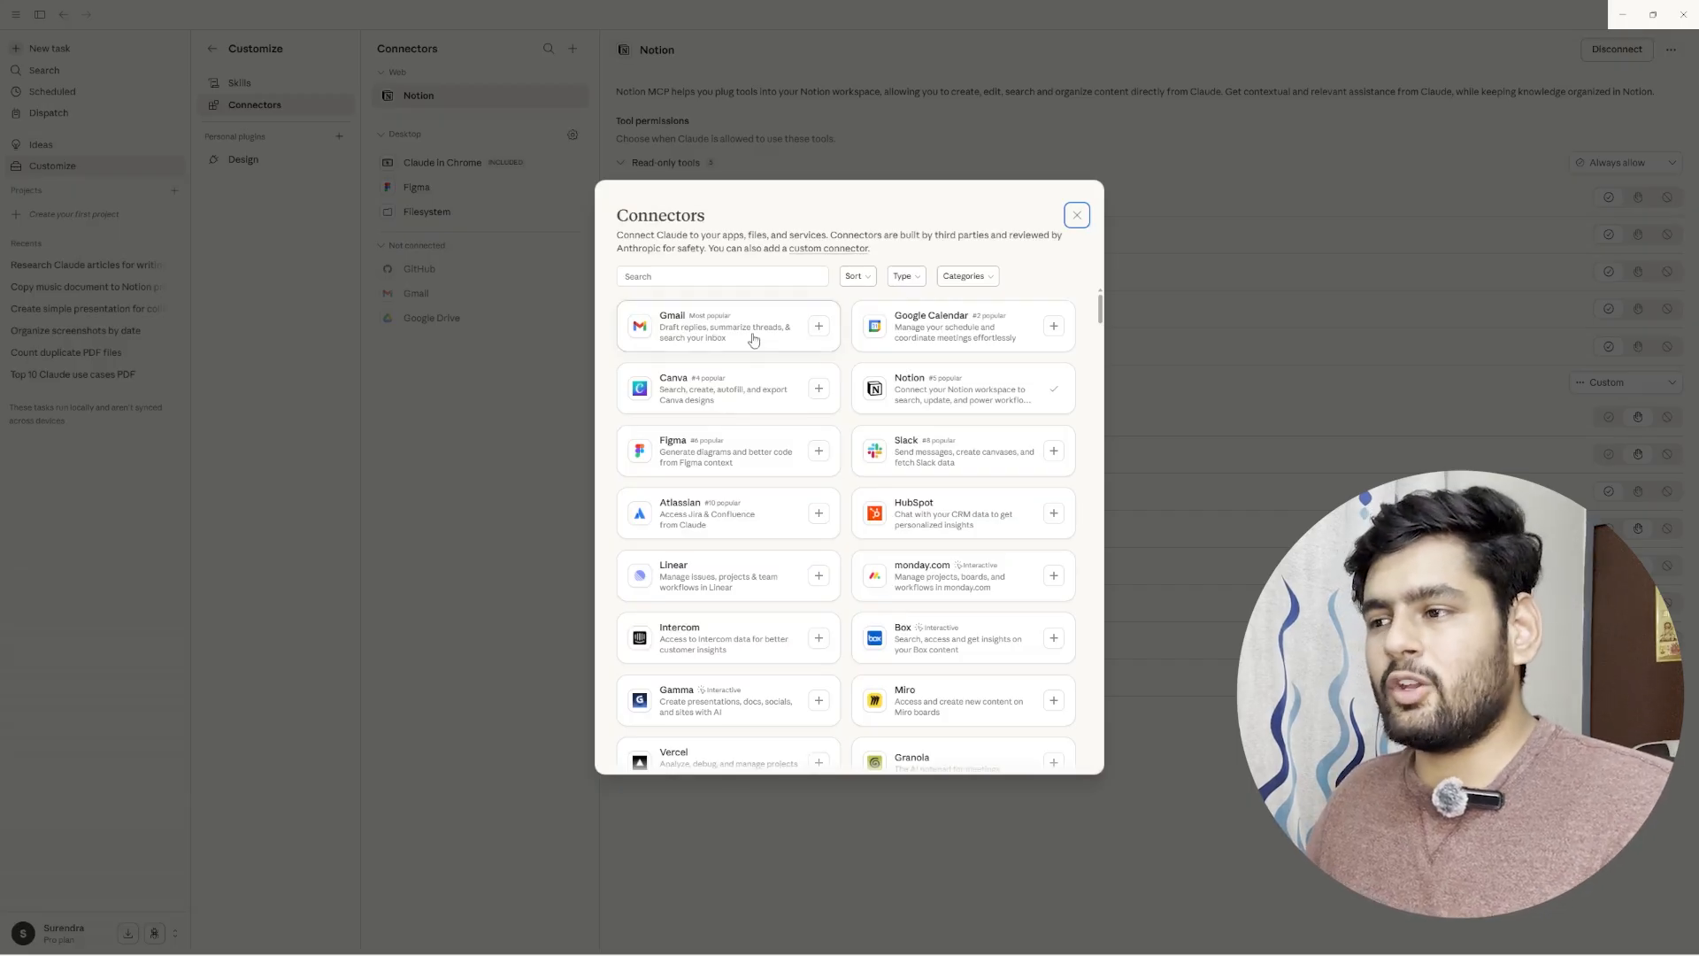
# Step: Search the connector directory for Figma and clear the search
pyautogui.click(739, 273)
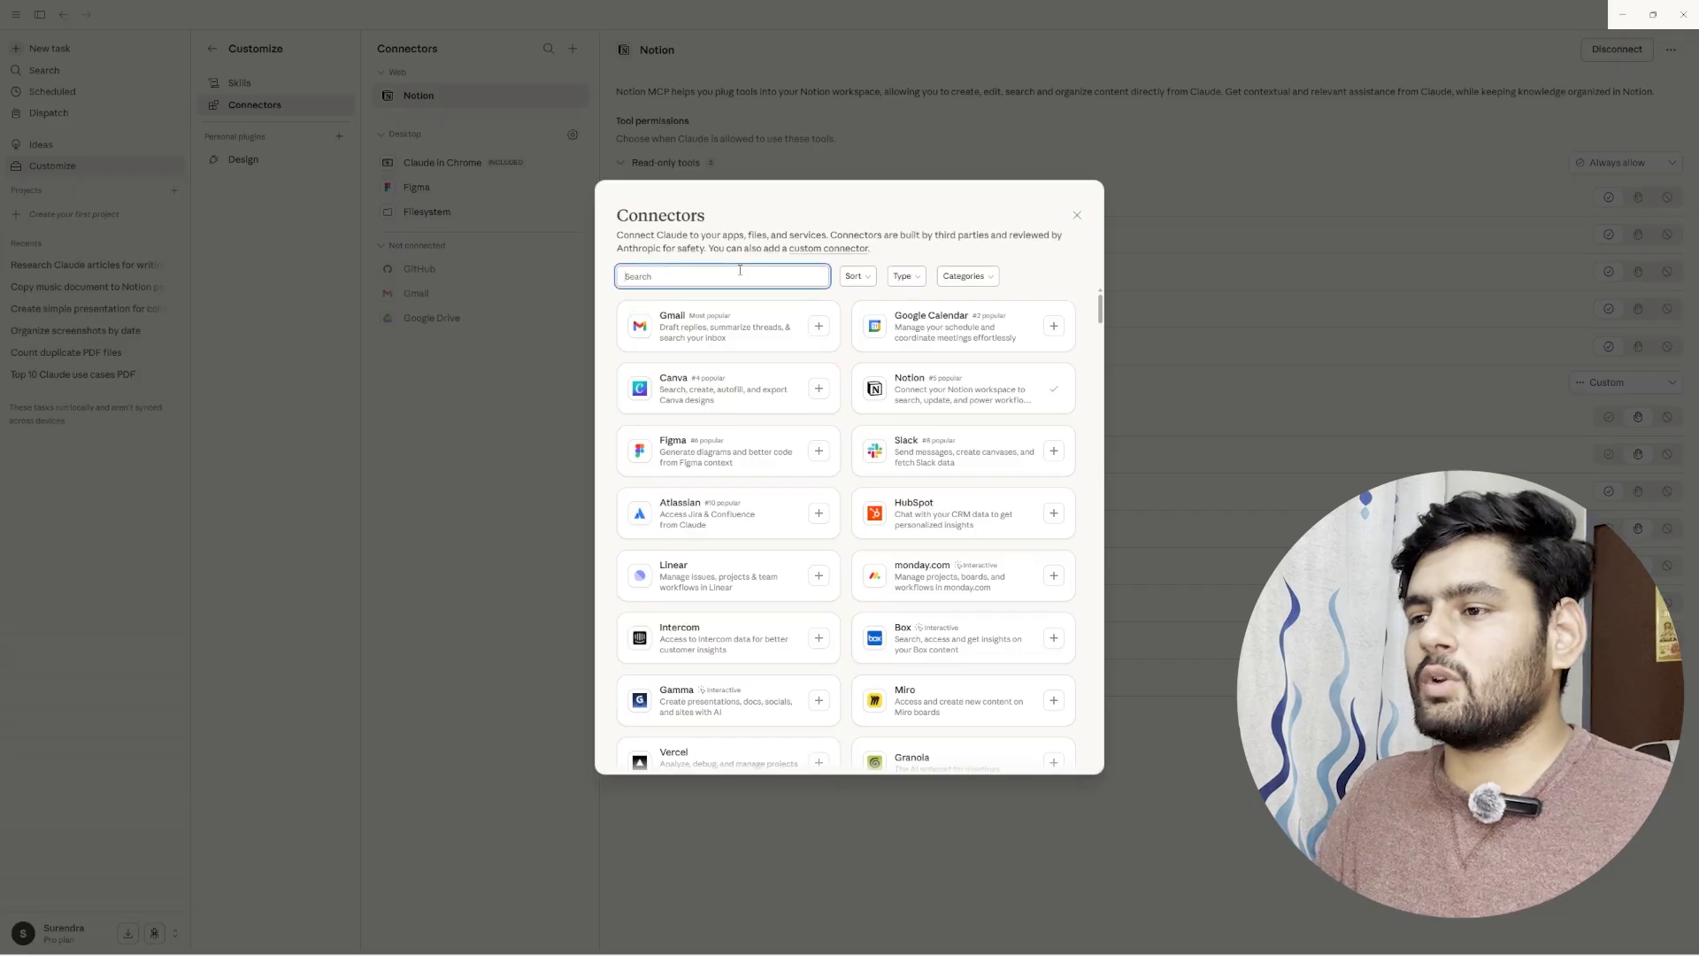
pyautogui.write('fg')
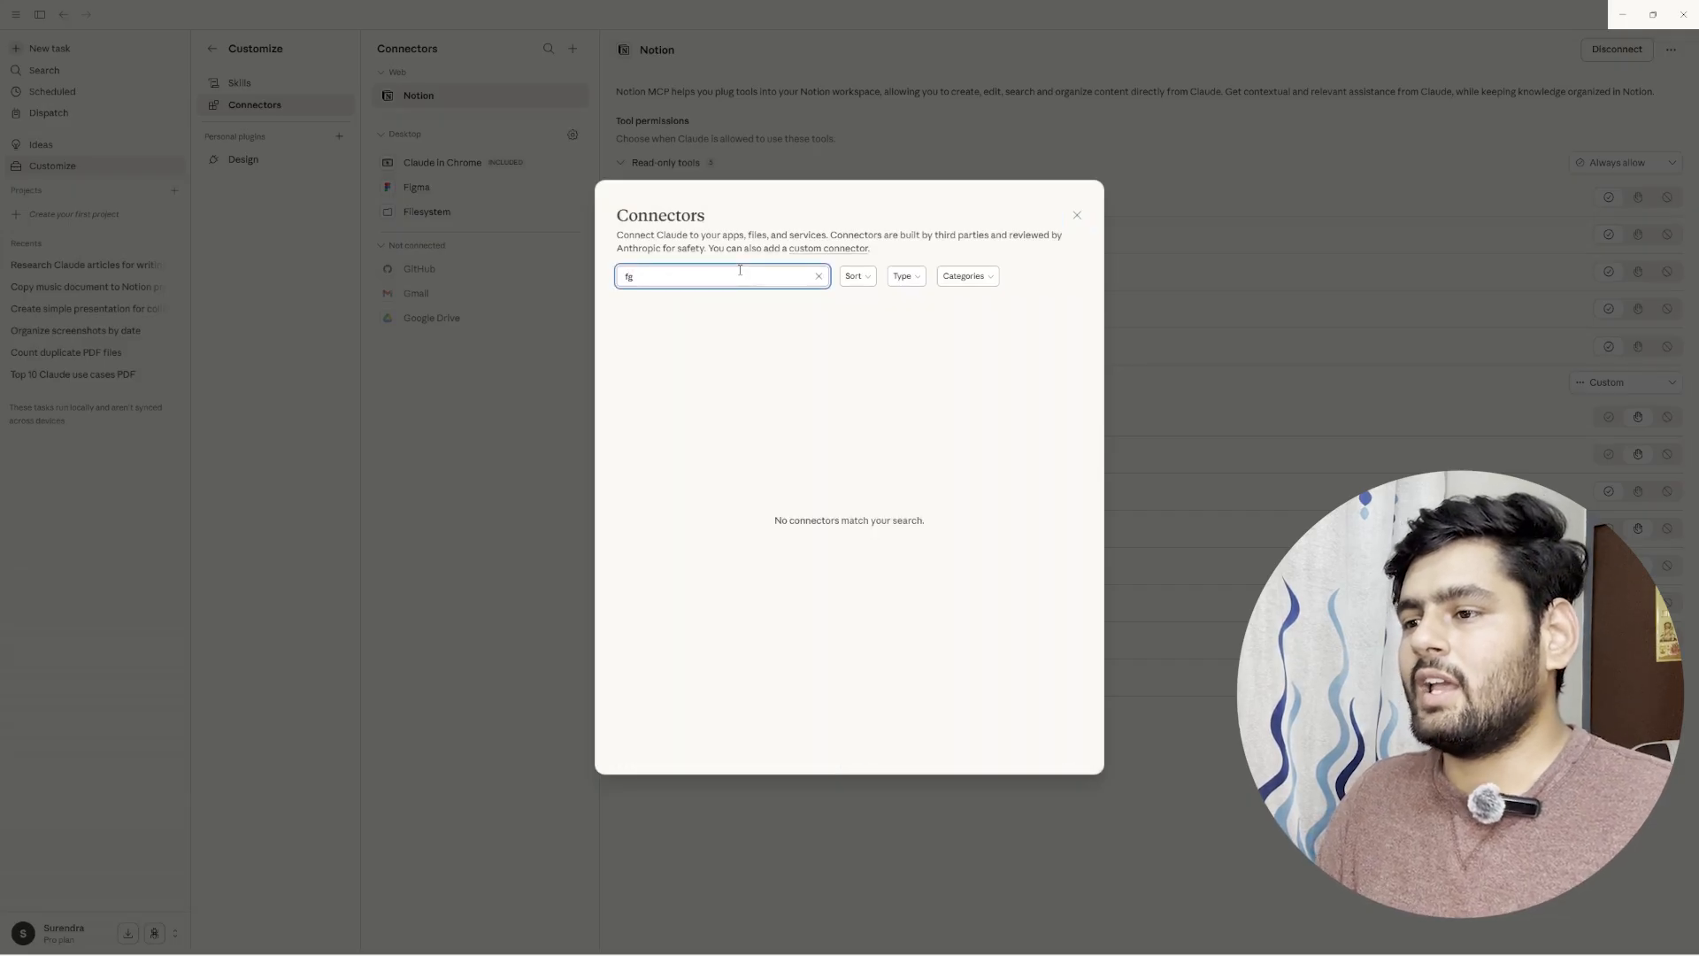
pyautogui.press('BackSpace')
pyautogui.write('igm')
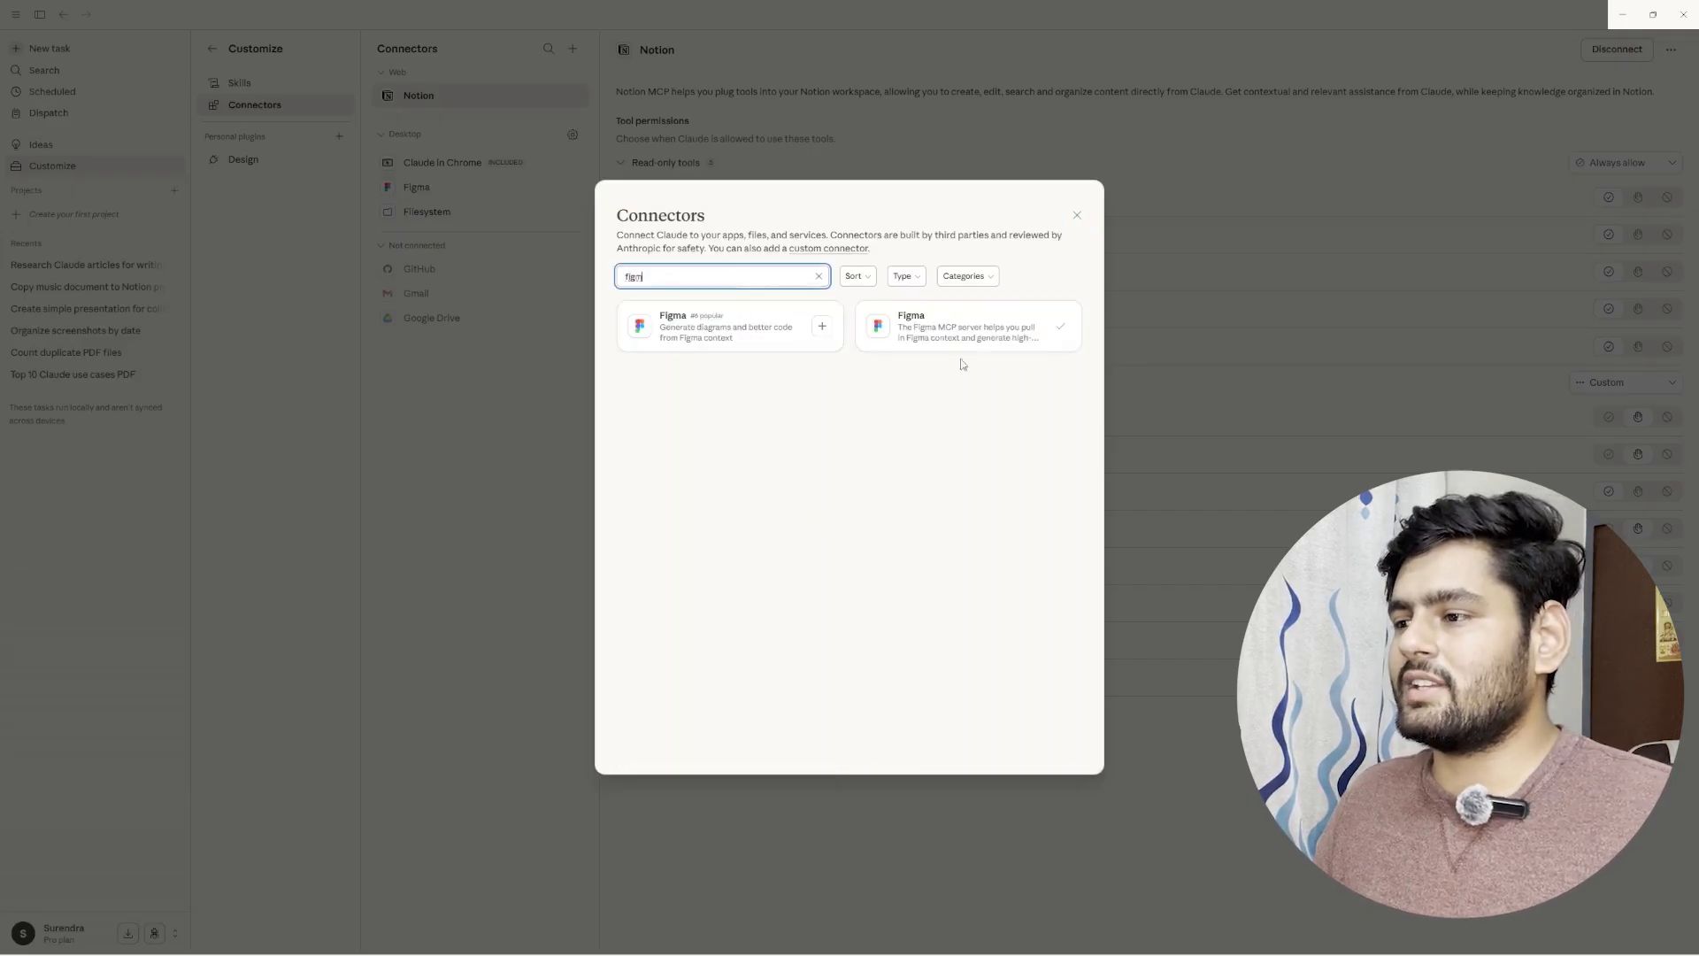
pyautogui.click(819, 277)
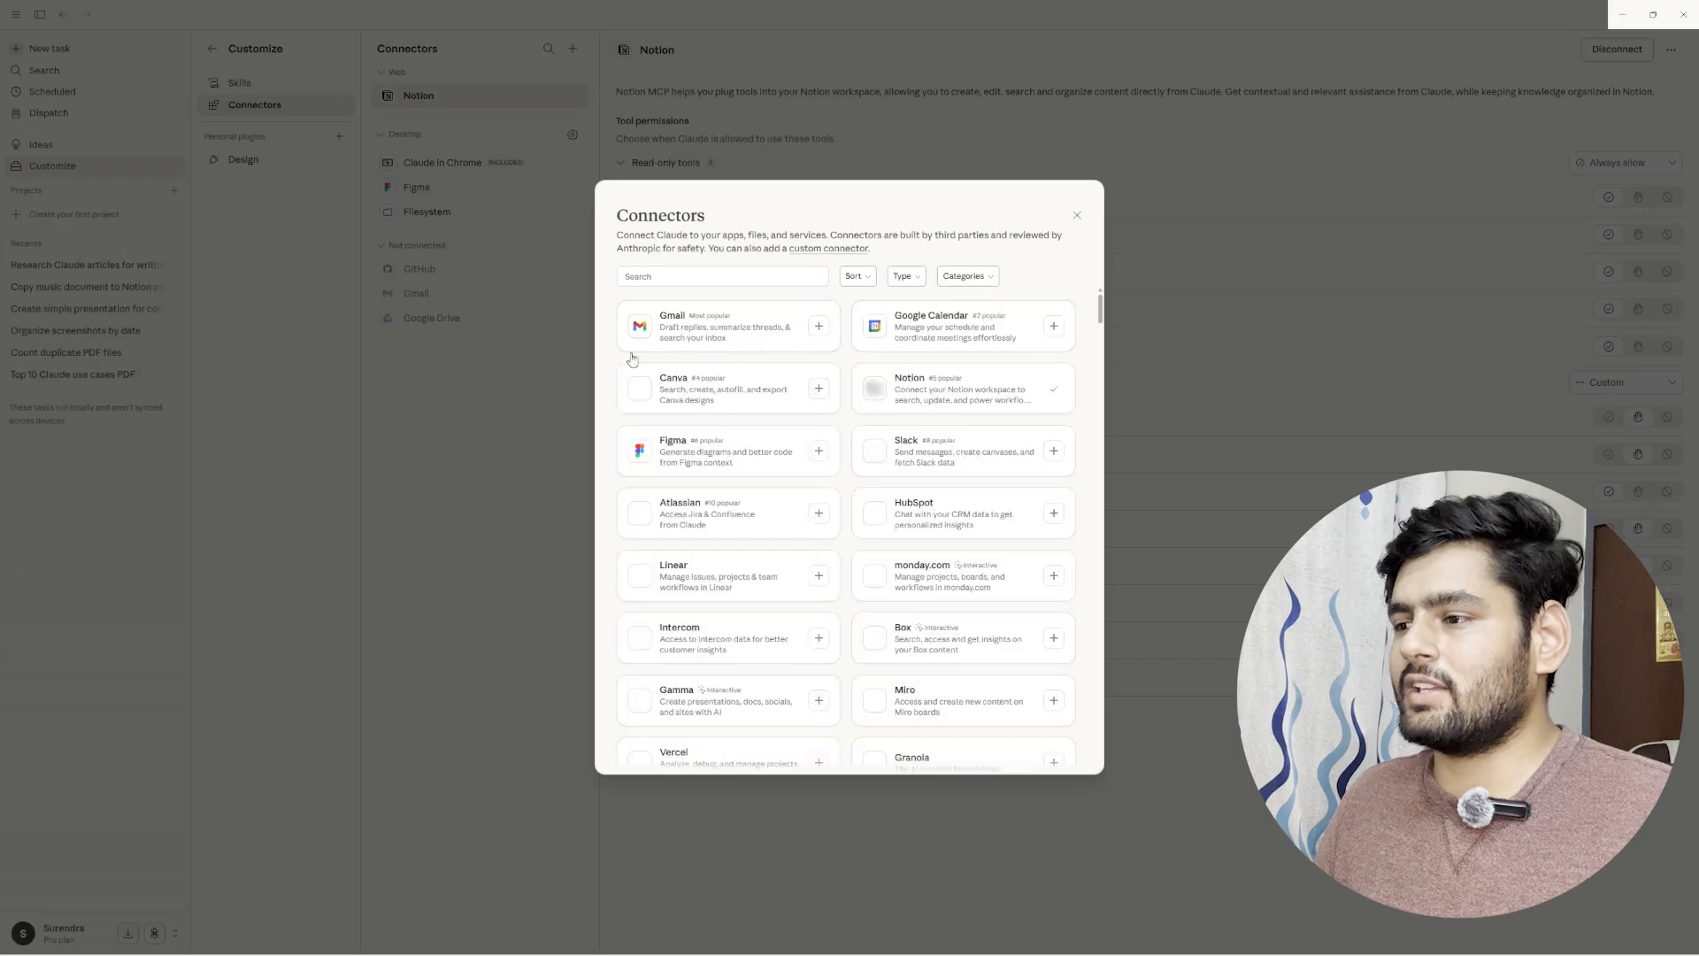
# Step: Browse the full list of available connectors and close the connector directory
pyautogui.scroll(-3, 935, 411)
pyautogui.scroll(-5, 936, 412)
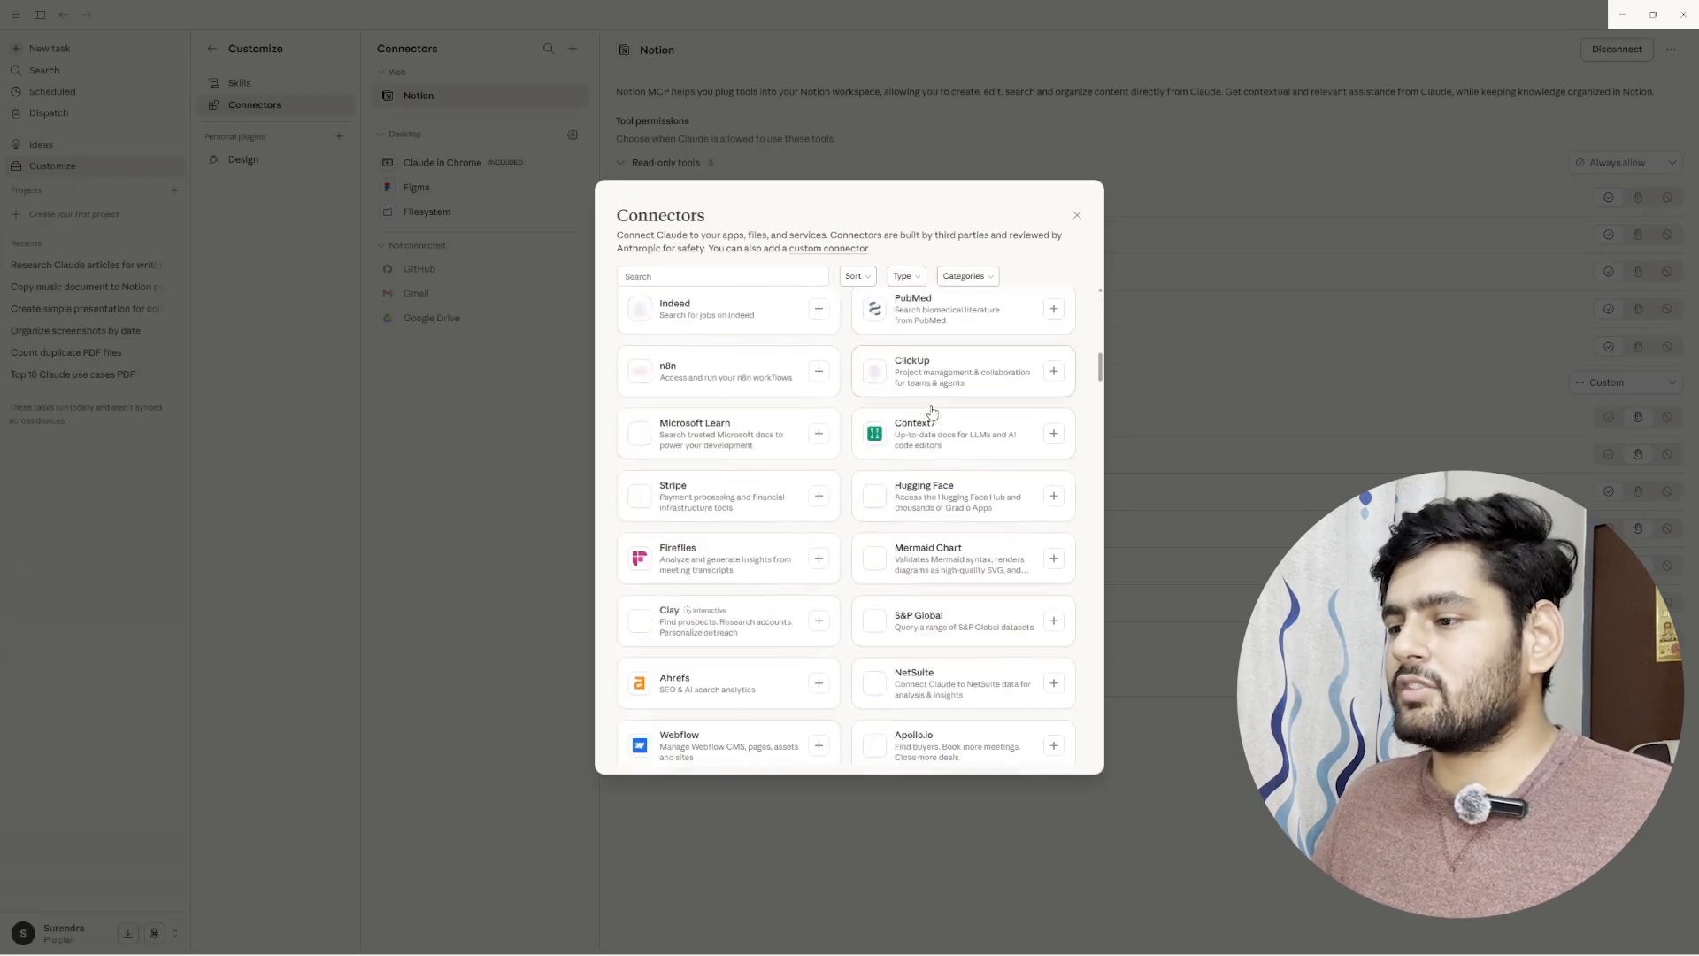
pyautogui.scroll(10, 931, 410)
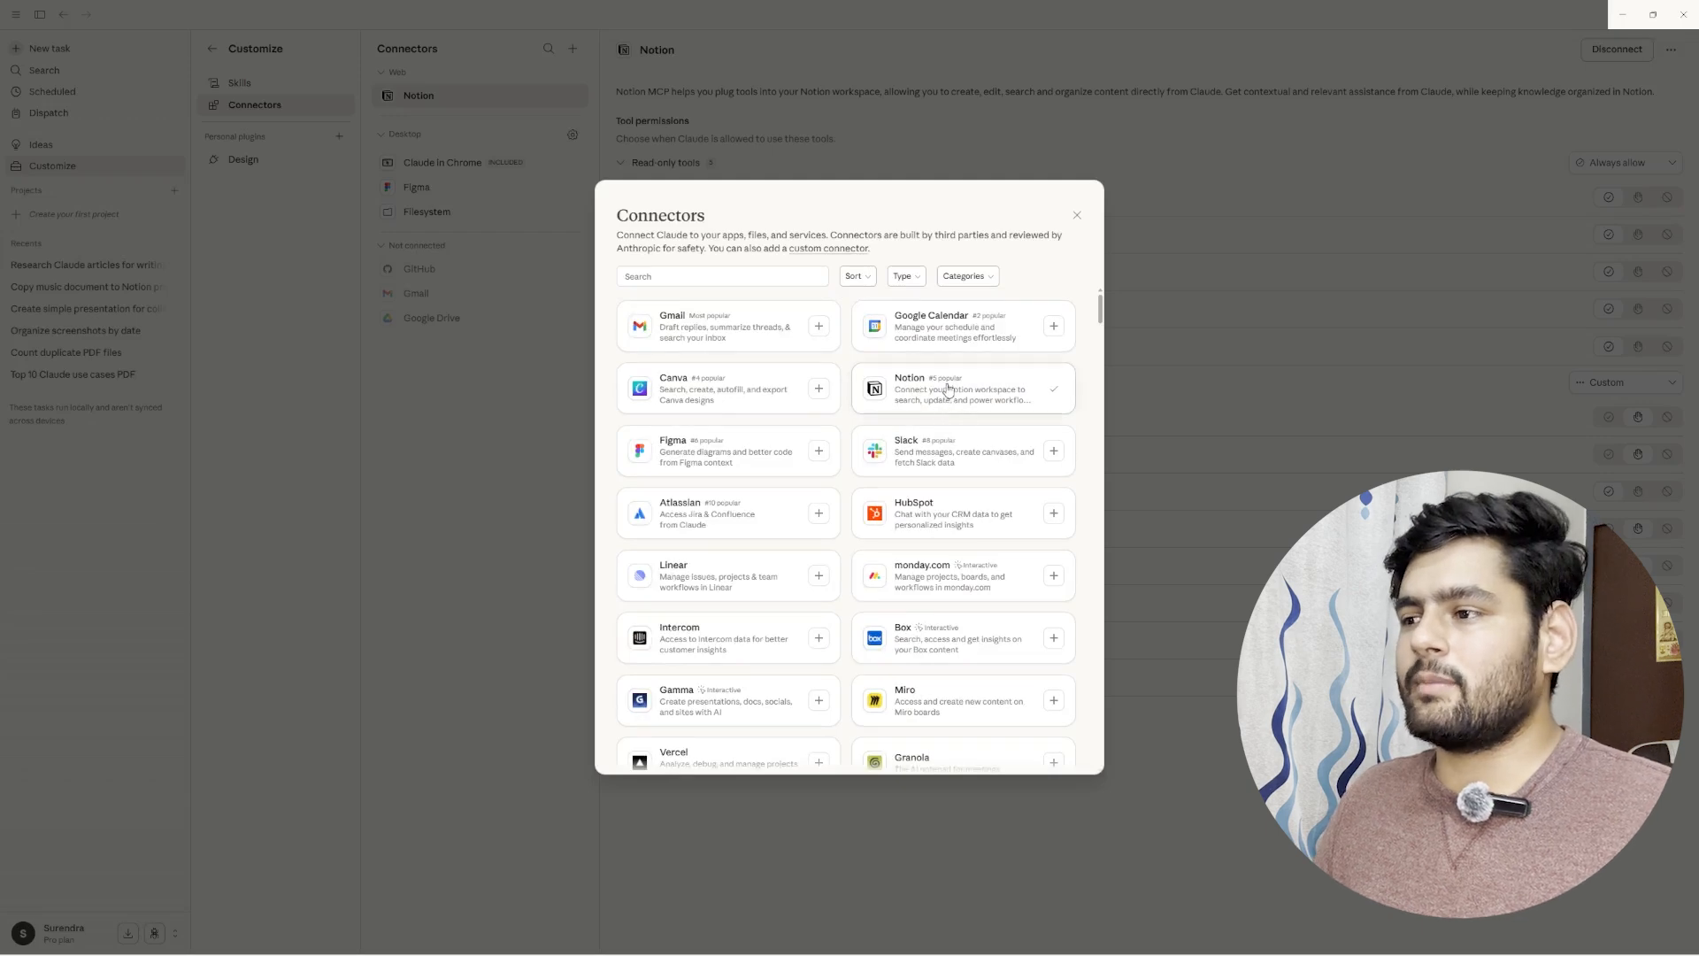
pyautogui.click(1078, 217)
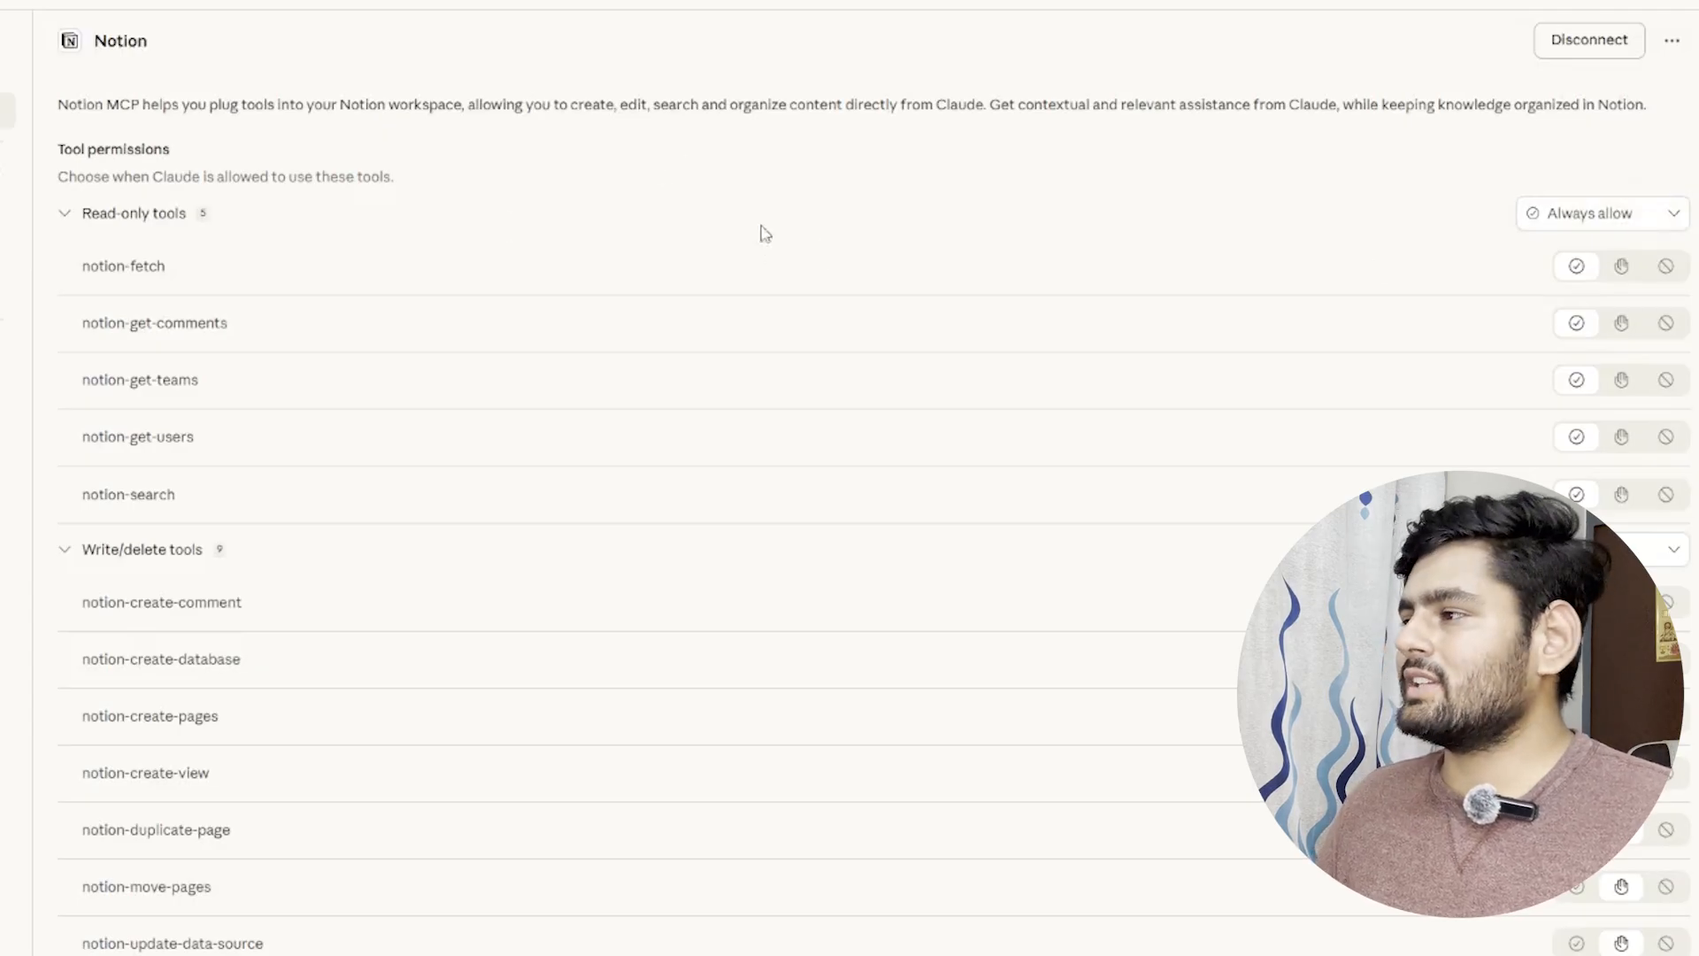
# Step: Examine the Notion connector's extra options and the permission levels offered for its read-only tools
pyautogui.click(1672, 39)
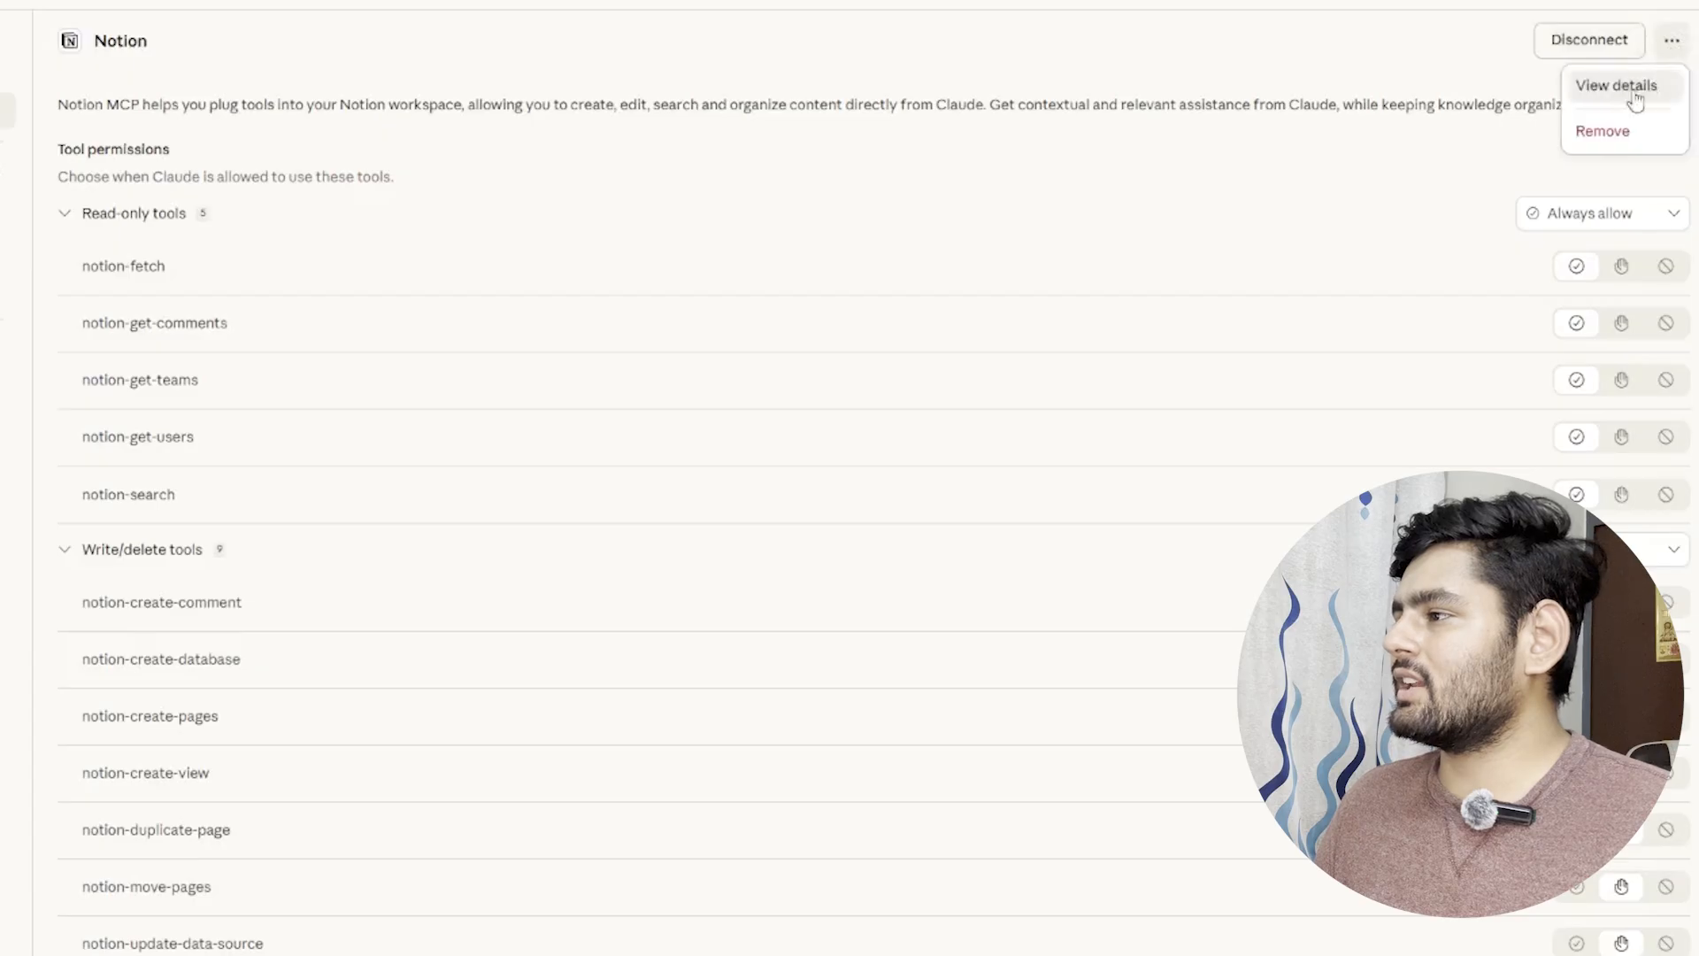
pyautogui.click(1321, 186)
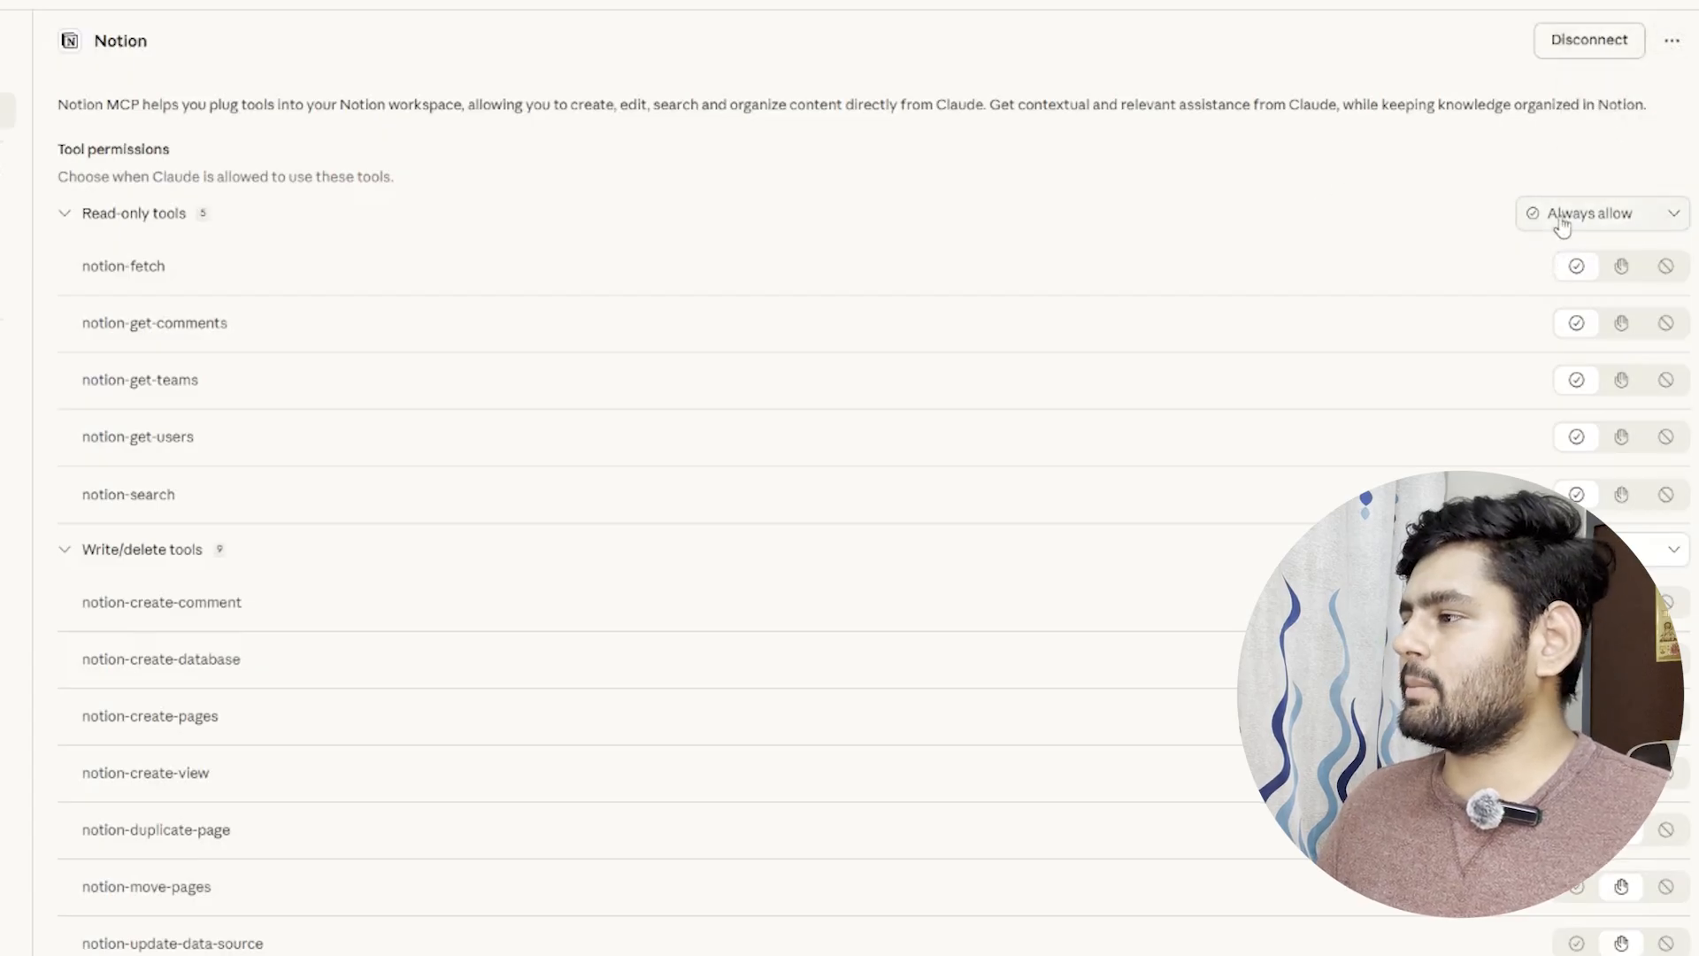
pyautogui.click(1560, 219)
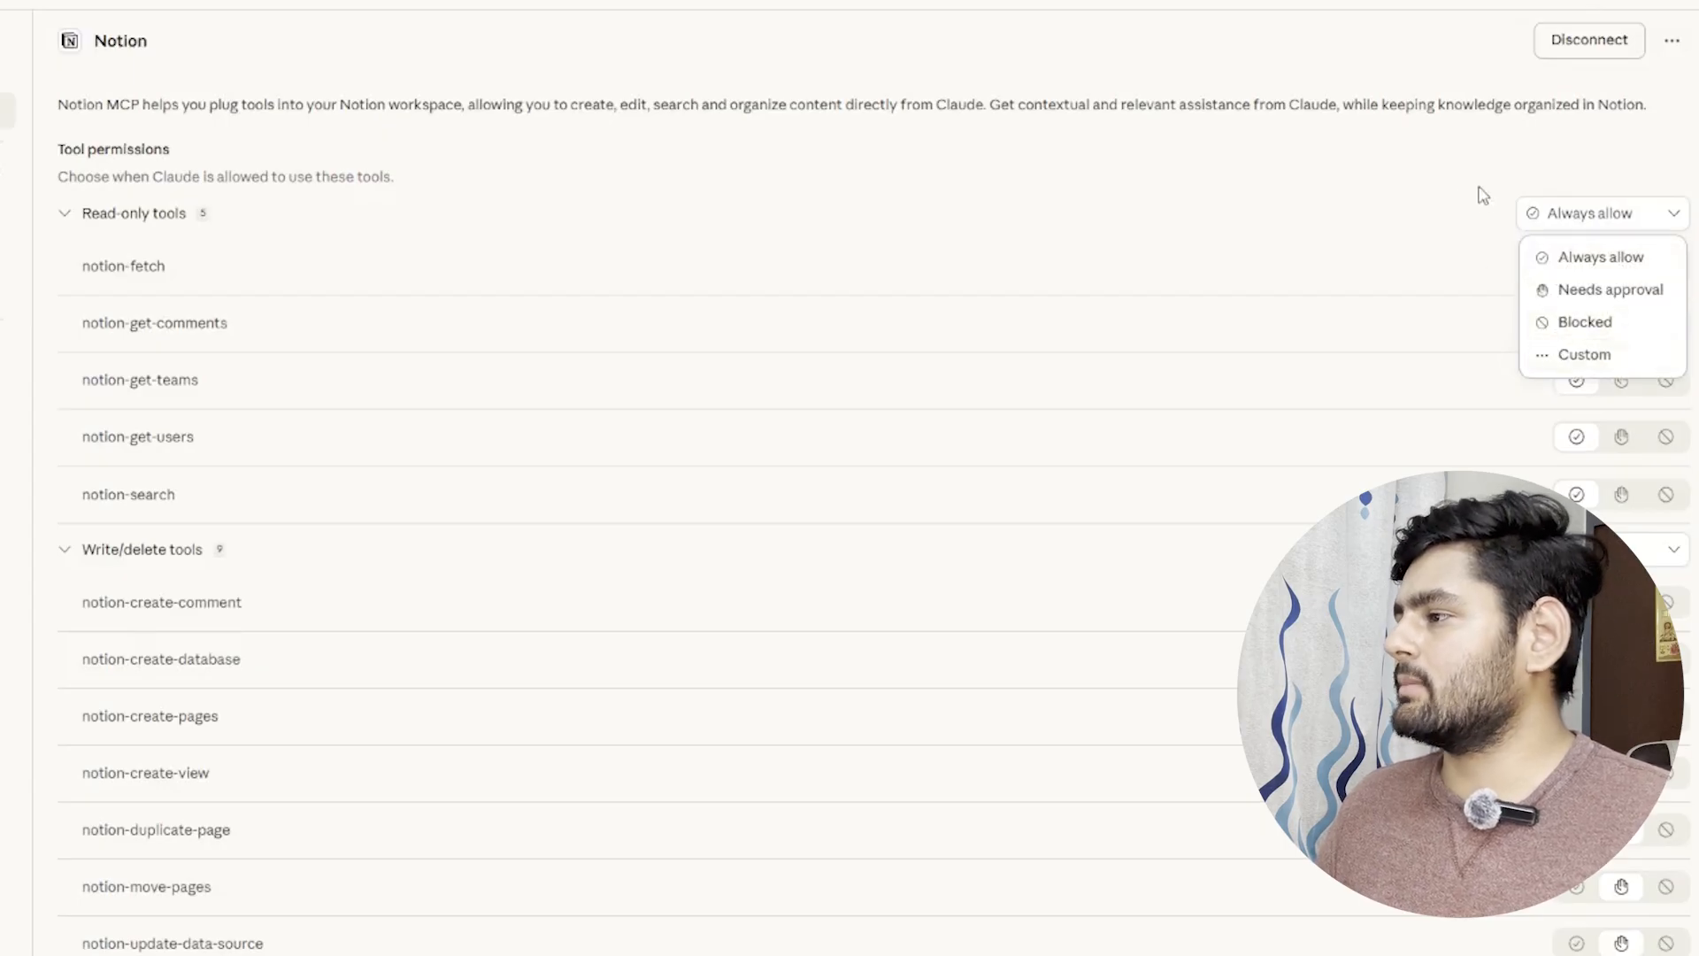
pyautogui.click(1563, 214)
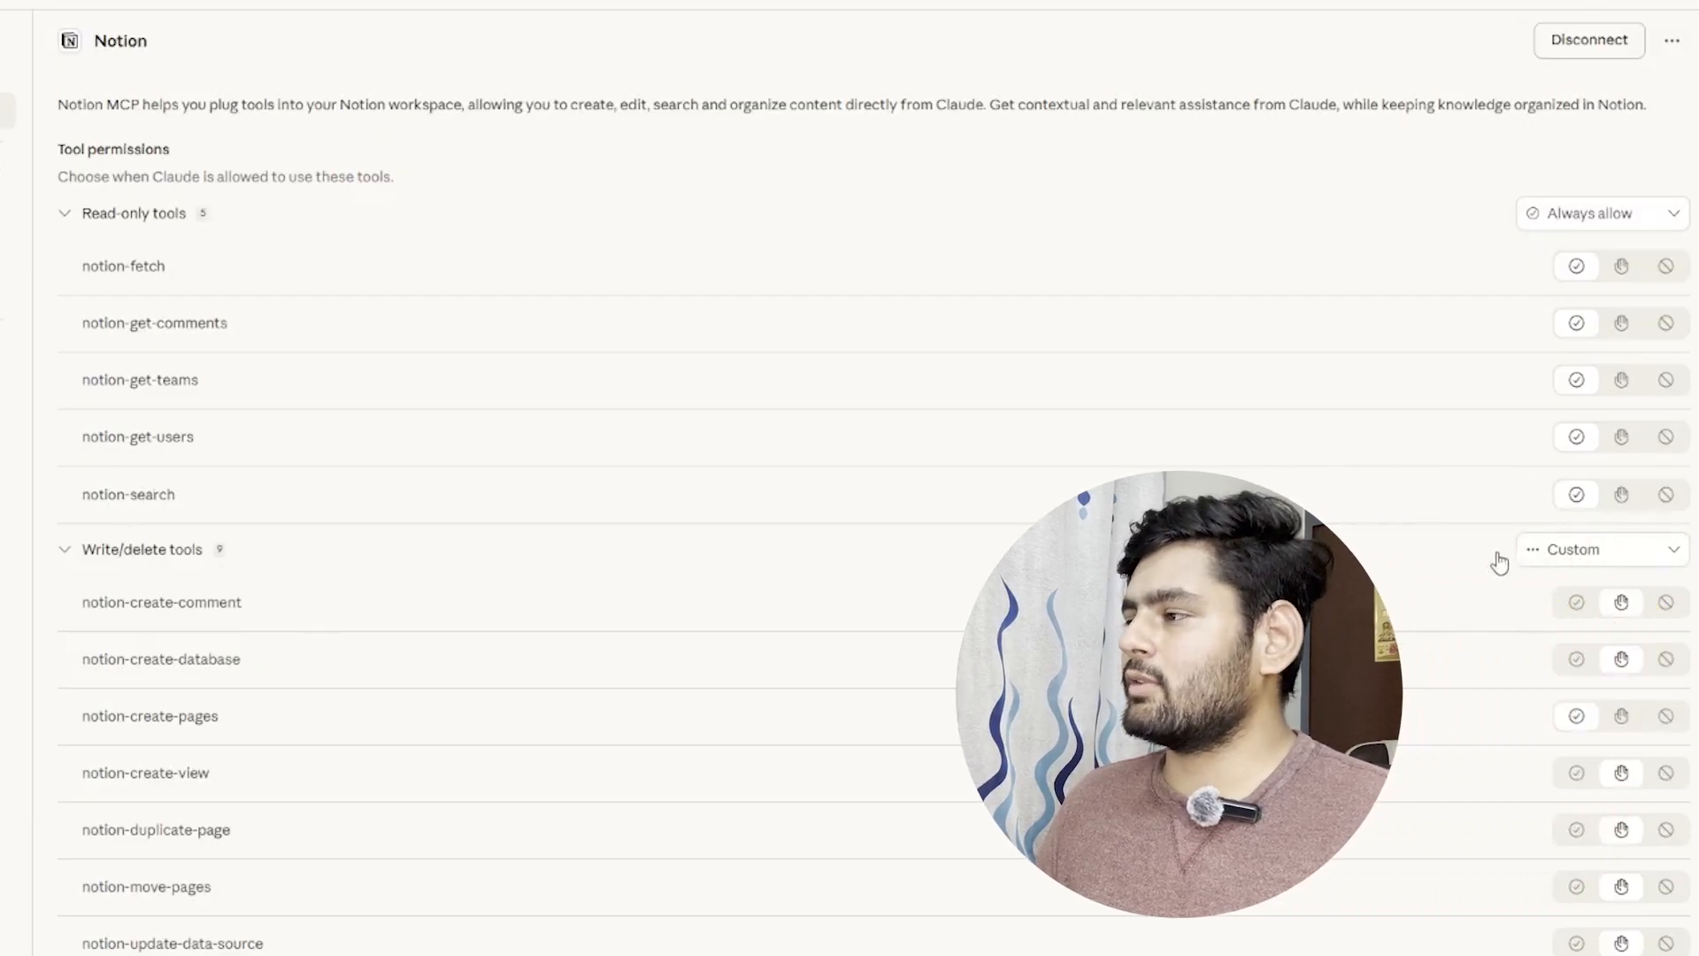
pyautogui.click(1593, 213)
pyautogui.click(1397, 173)
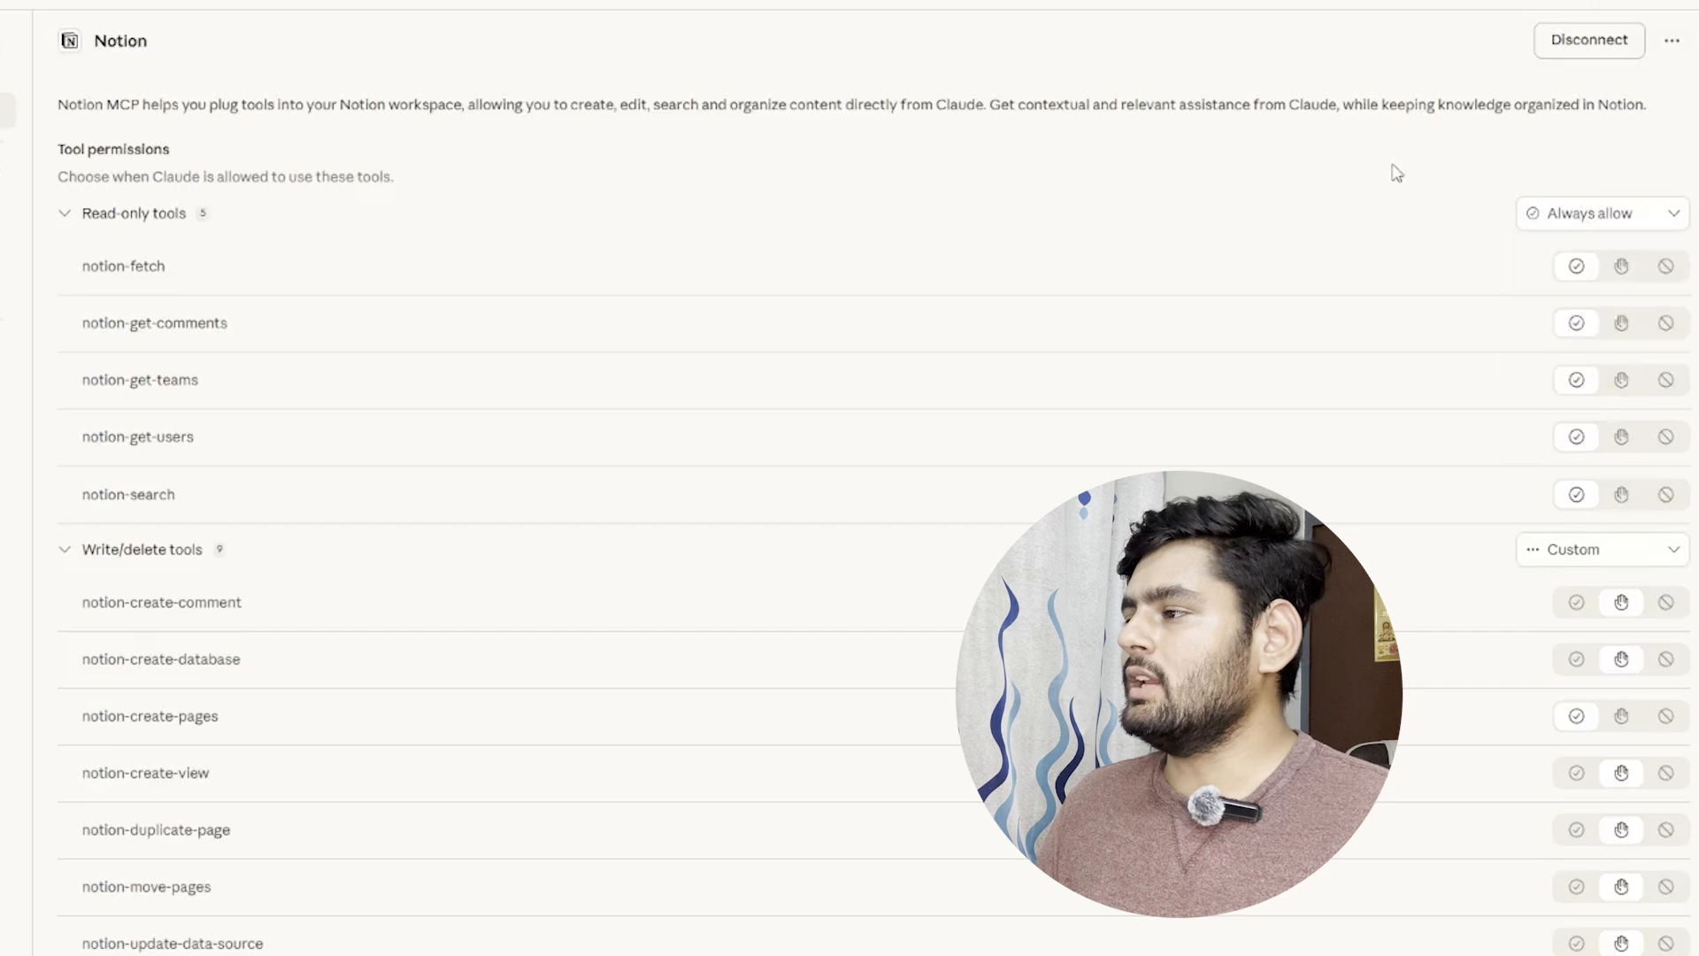
pyautogui.click(1576, 221)
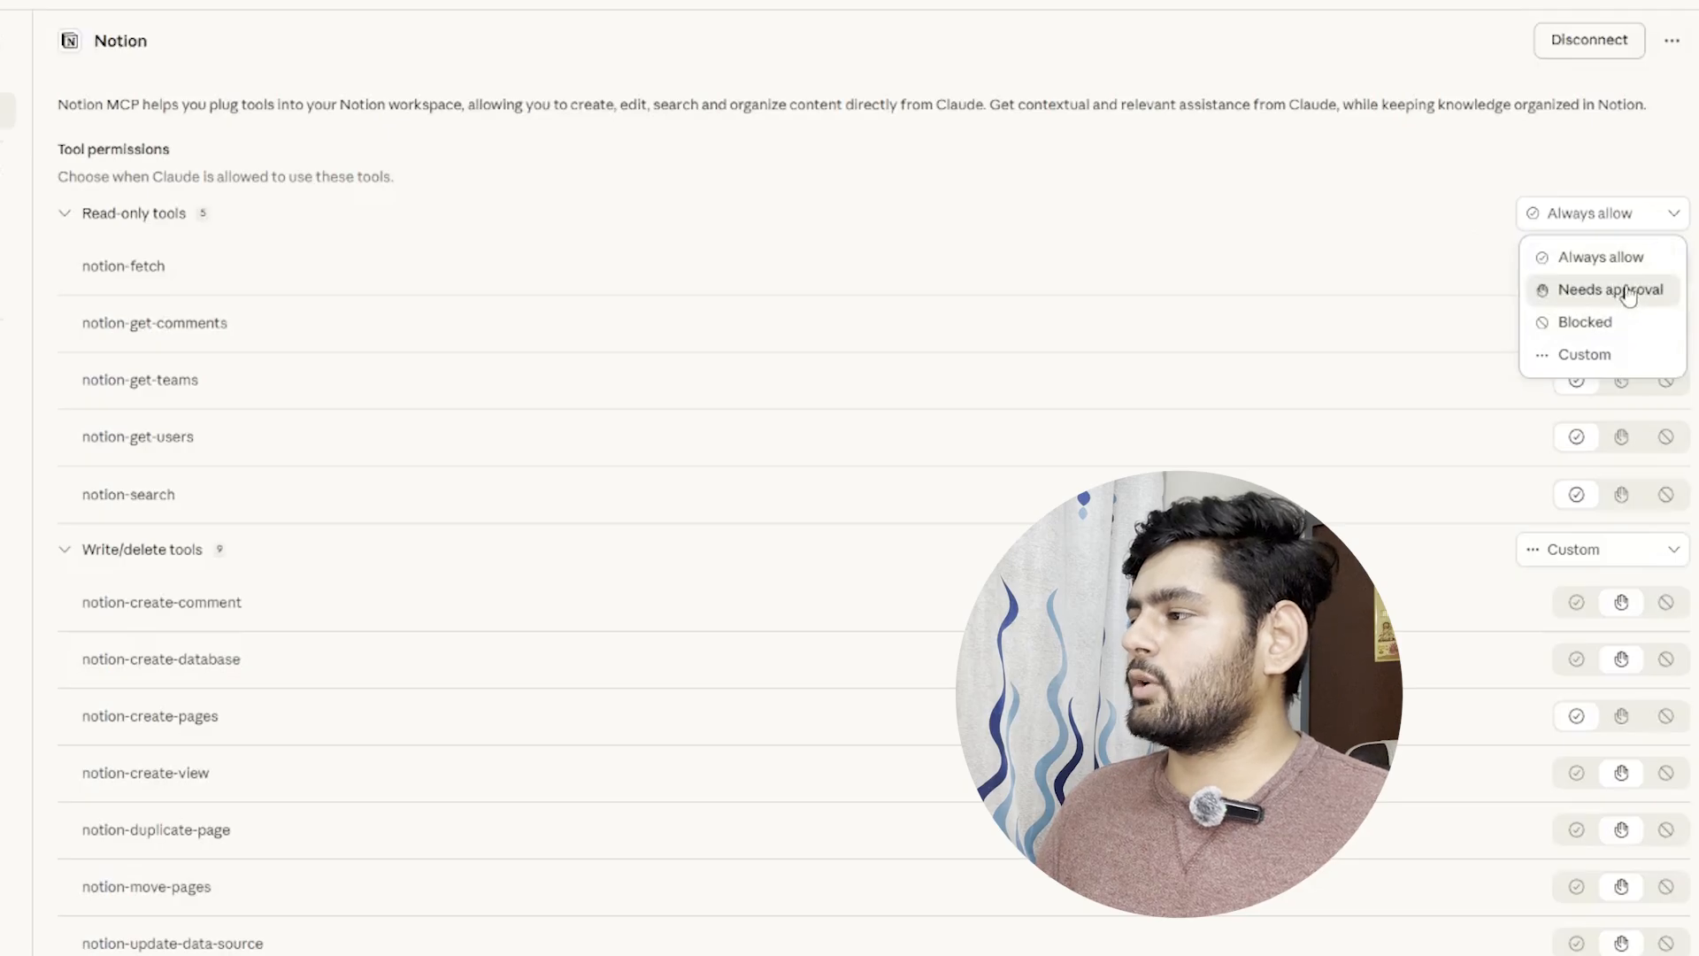
pyautogui.click(1232, 205)
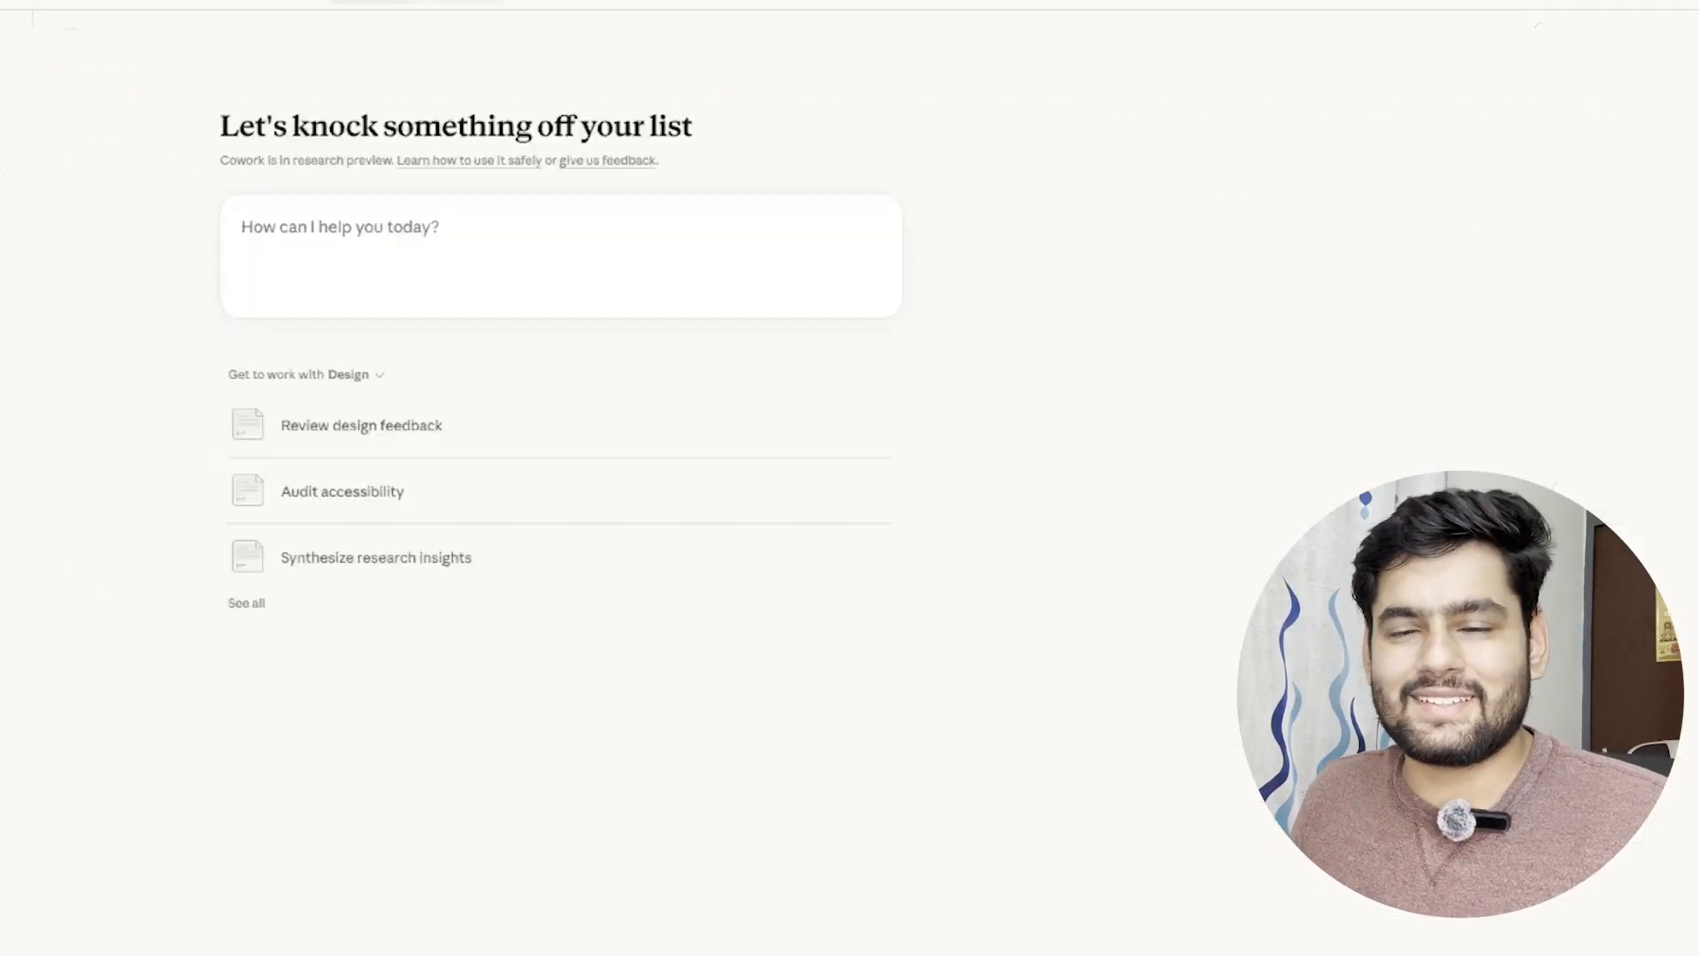
# Step: Ask in a new task "What is the status of my Antigravity masterclass video in Notion?" and highlight the start of the reply
pyautogui.click(788, 224)
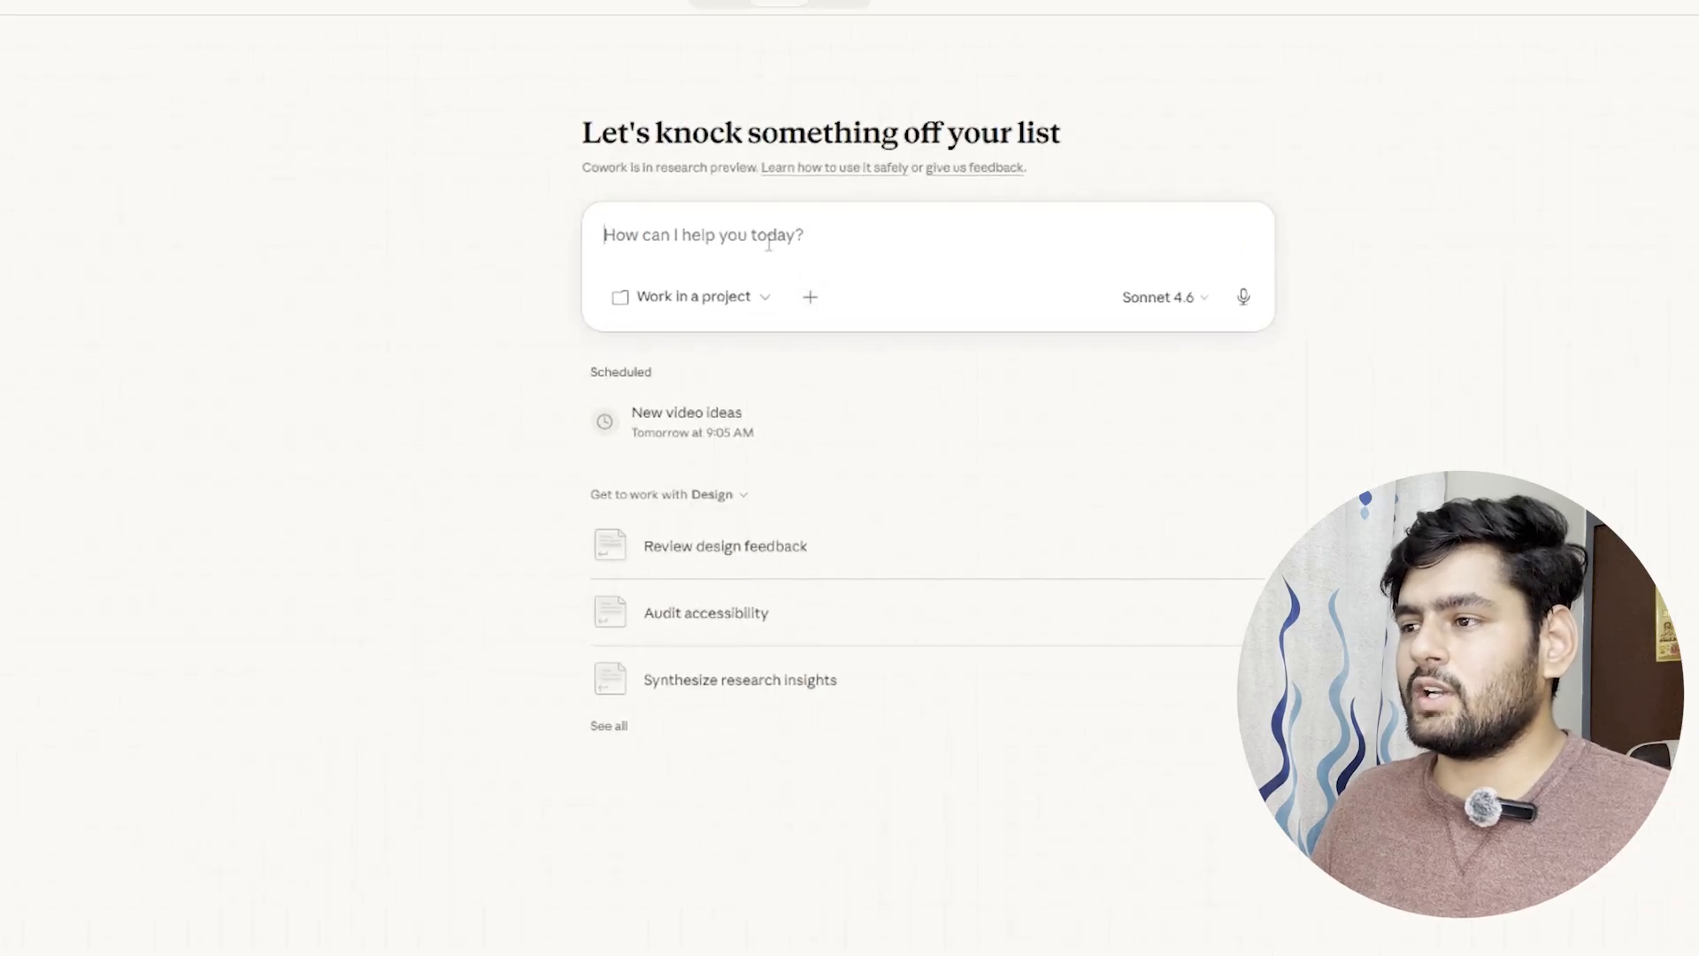
pyautogui.rightClick(768, 244)
pyautogui.click(804, 322)
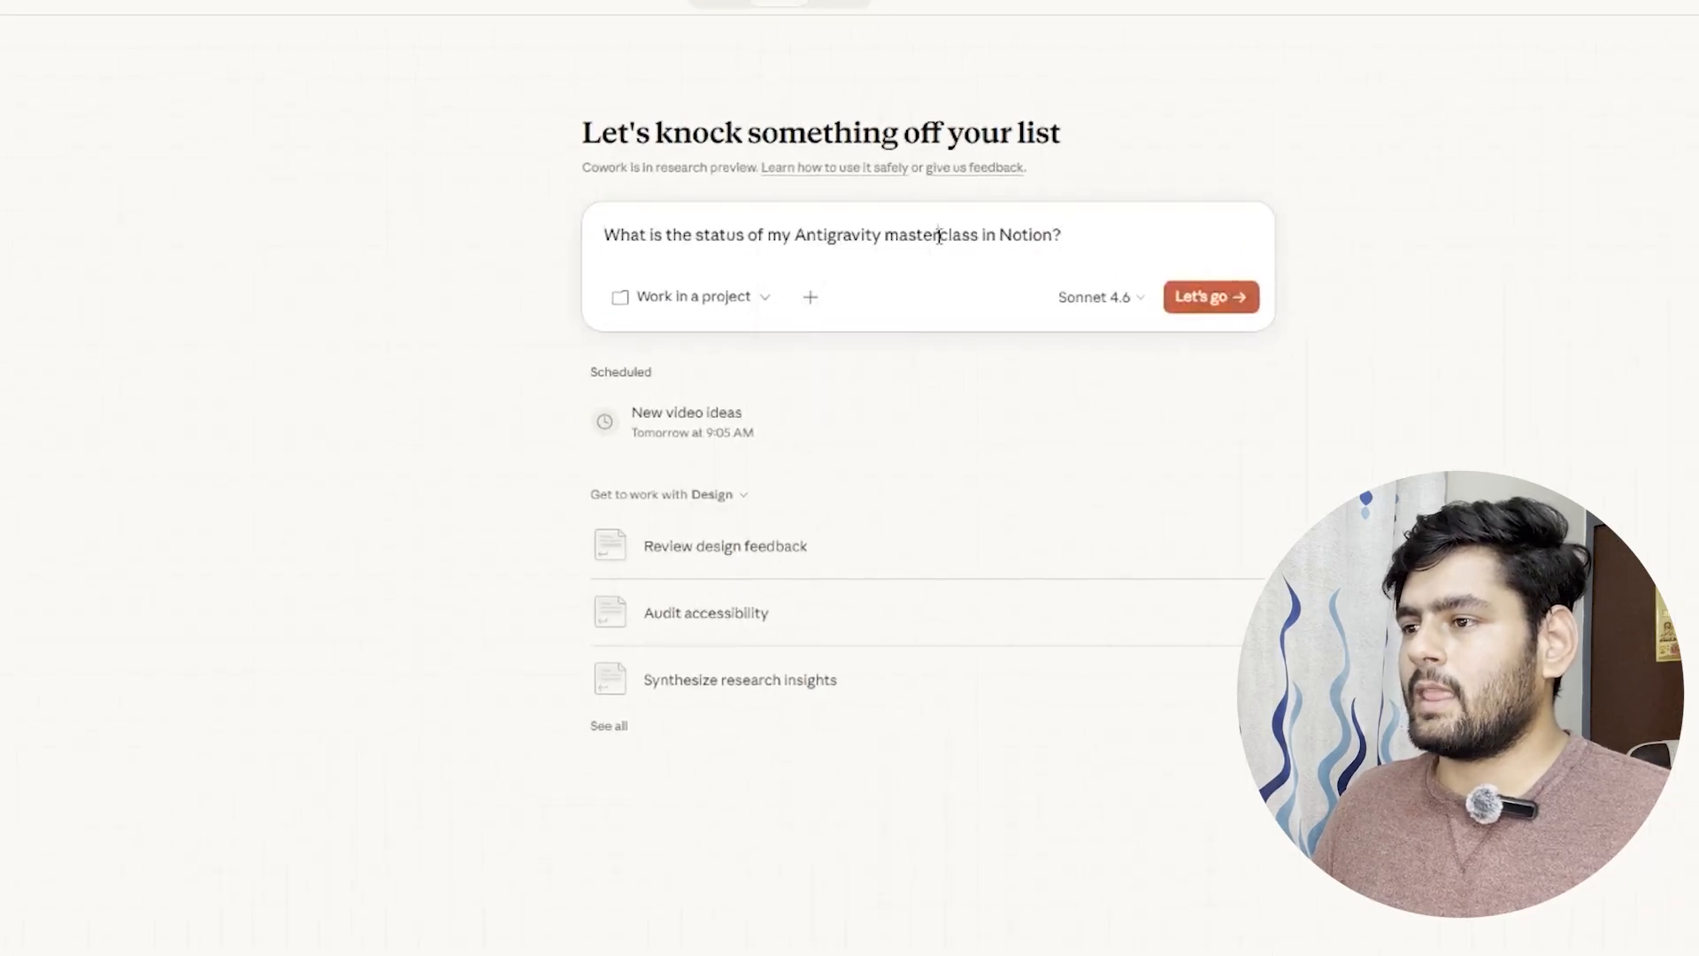
pyautogui.moveTo(726, 234); pyautogui.dragTo(919, 234)
pyautogui.click(977, 234)
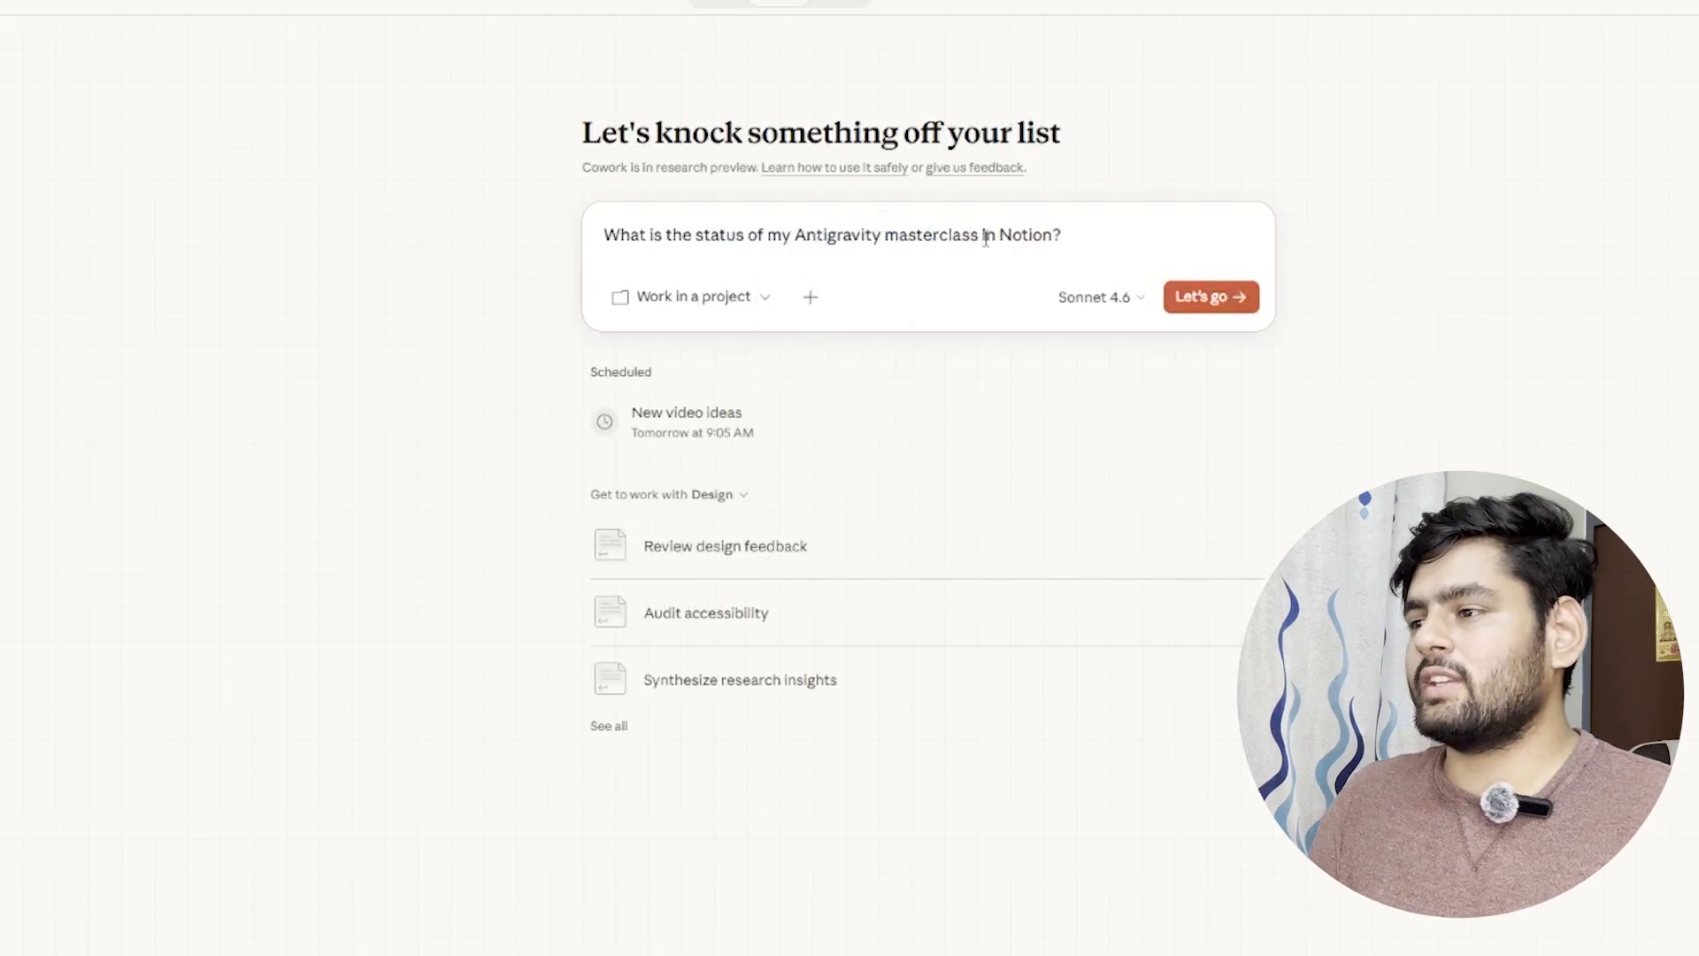
pyautogui.write('video')
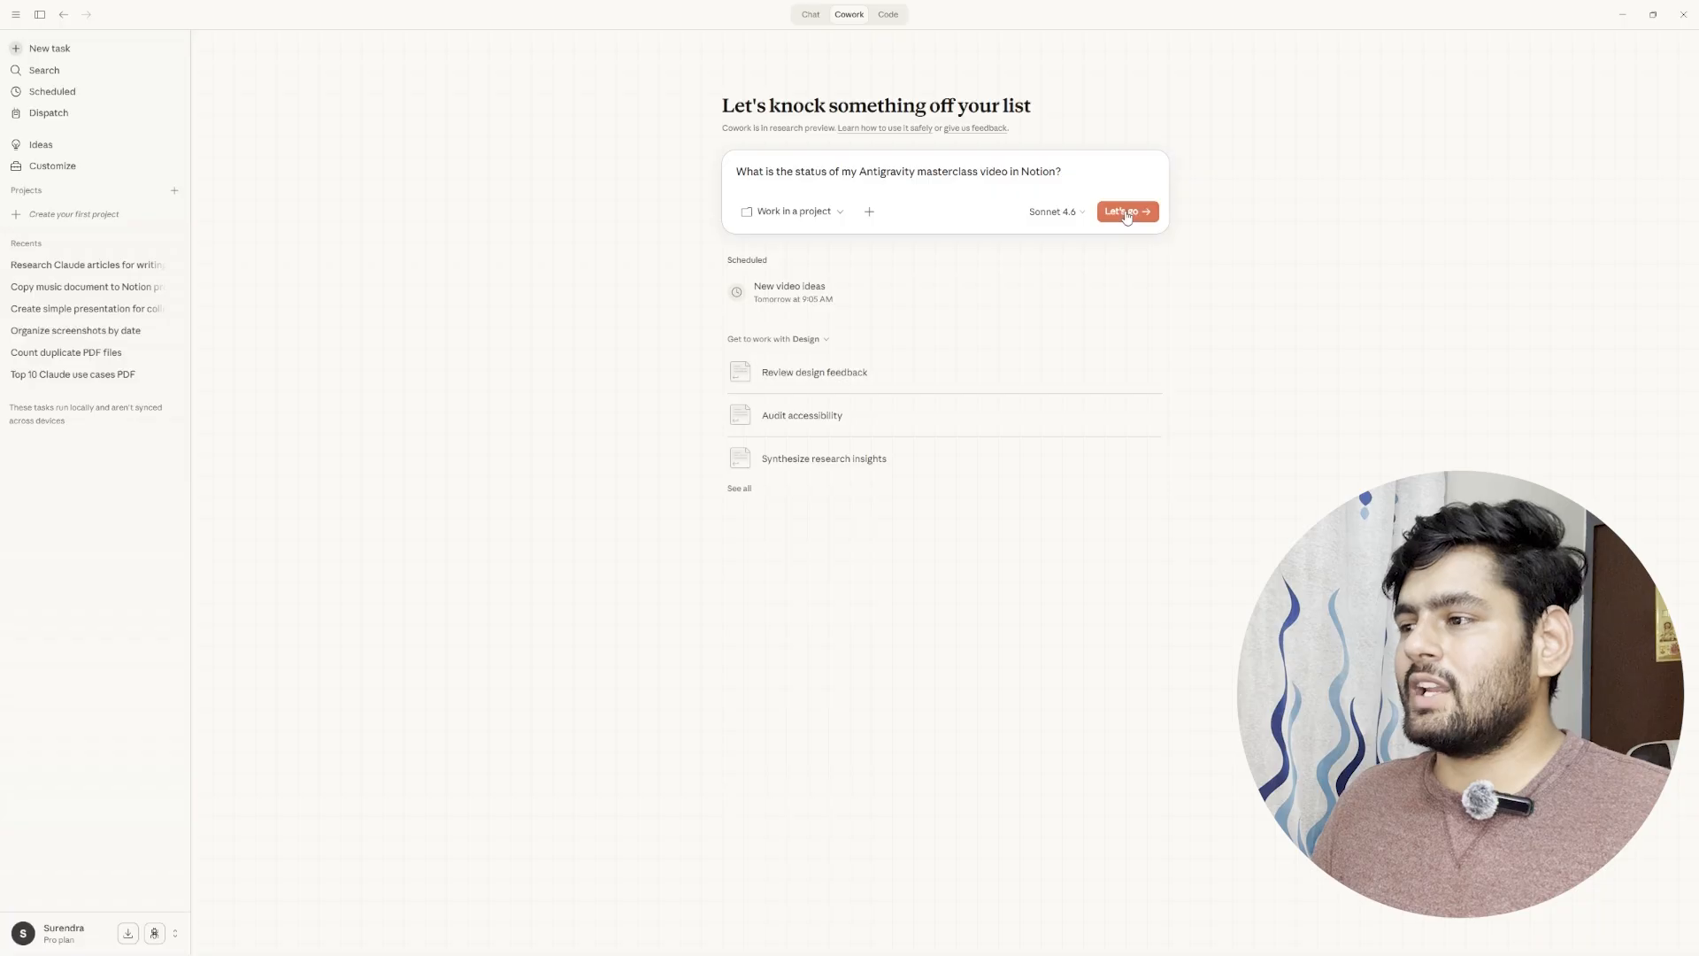
pyautogui.click(1127, 215)
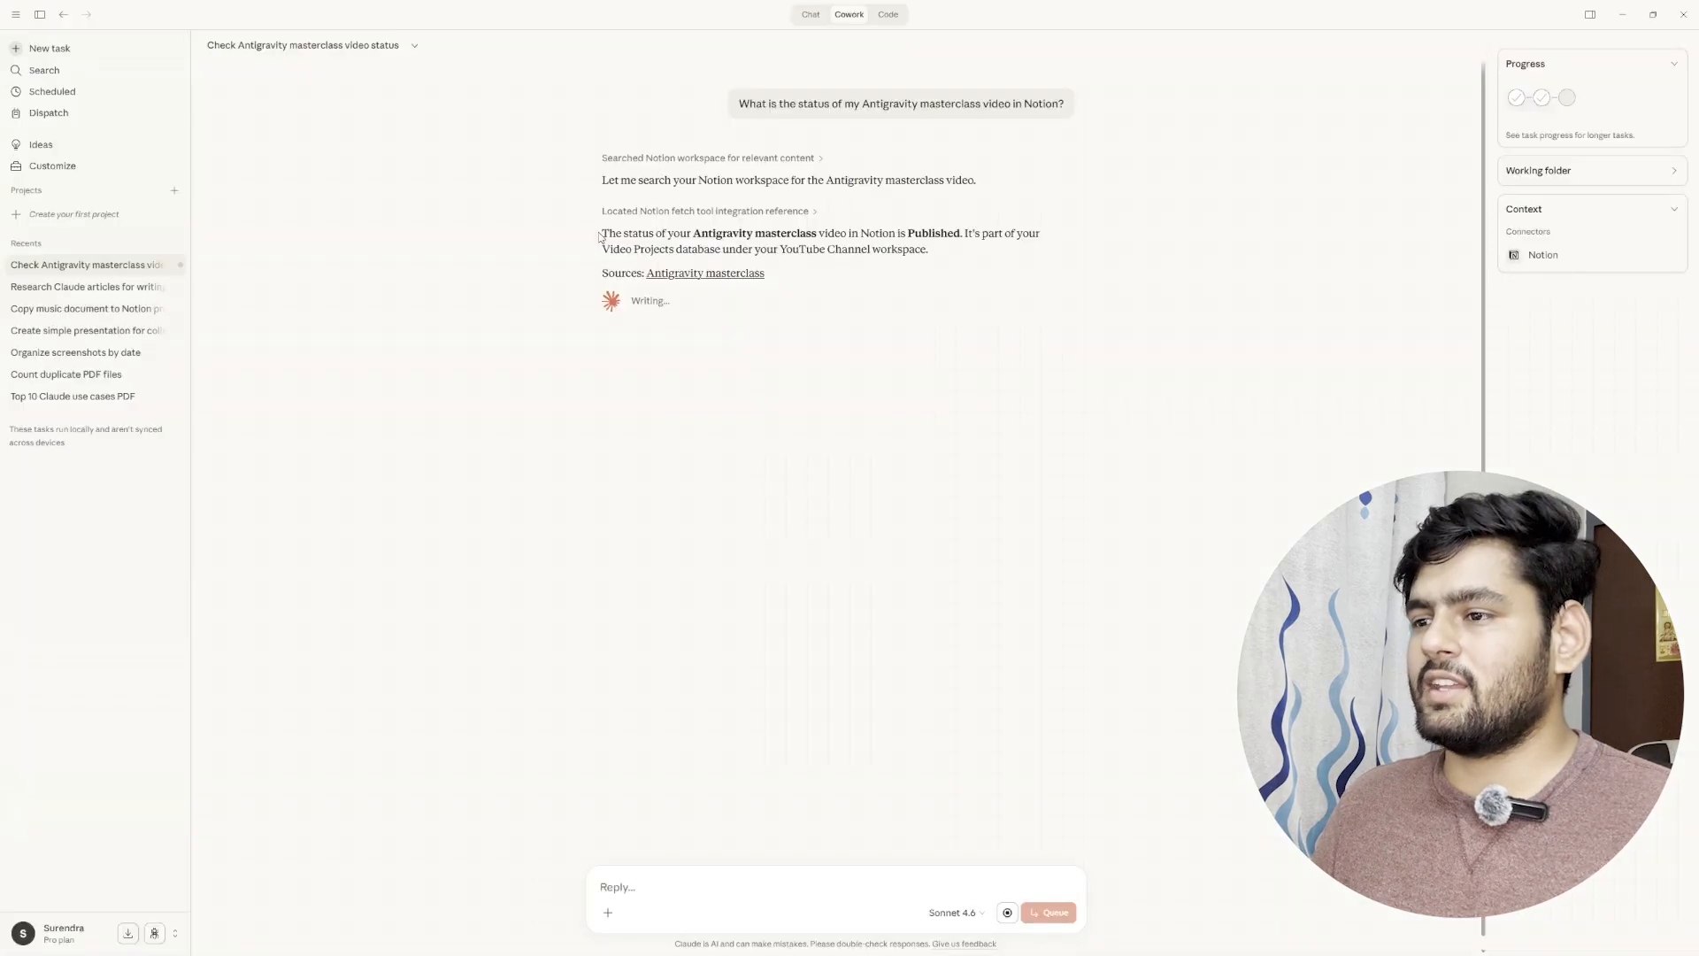
pyautogui.moveTo(599, 236); pyautogui.dragTo(755, 235)
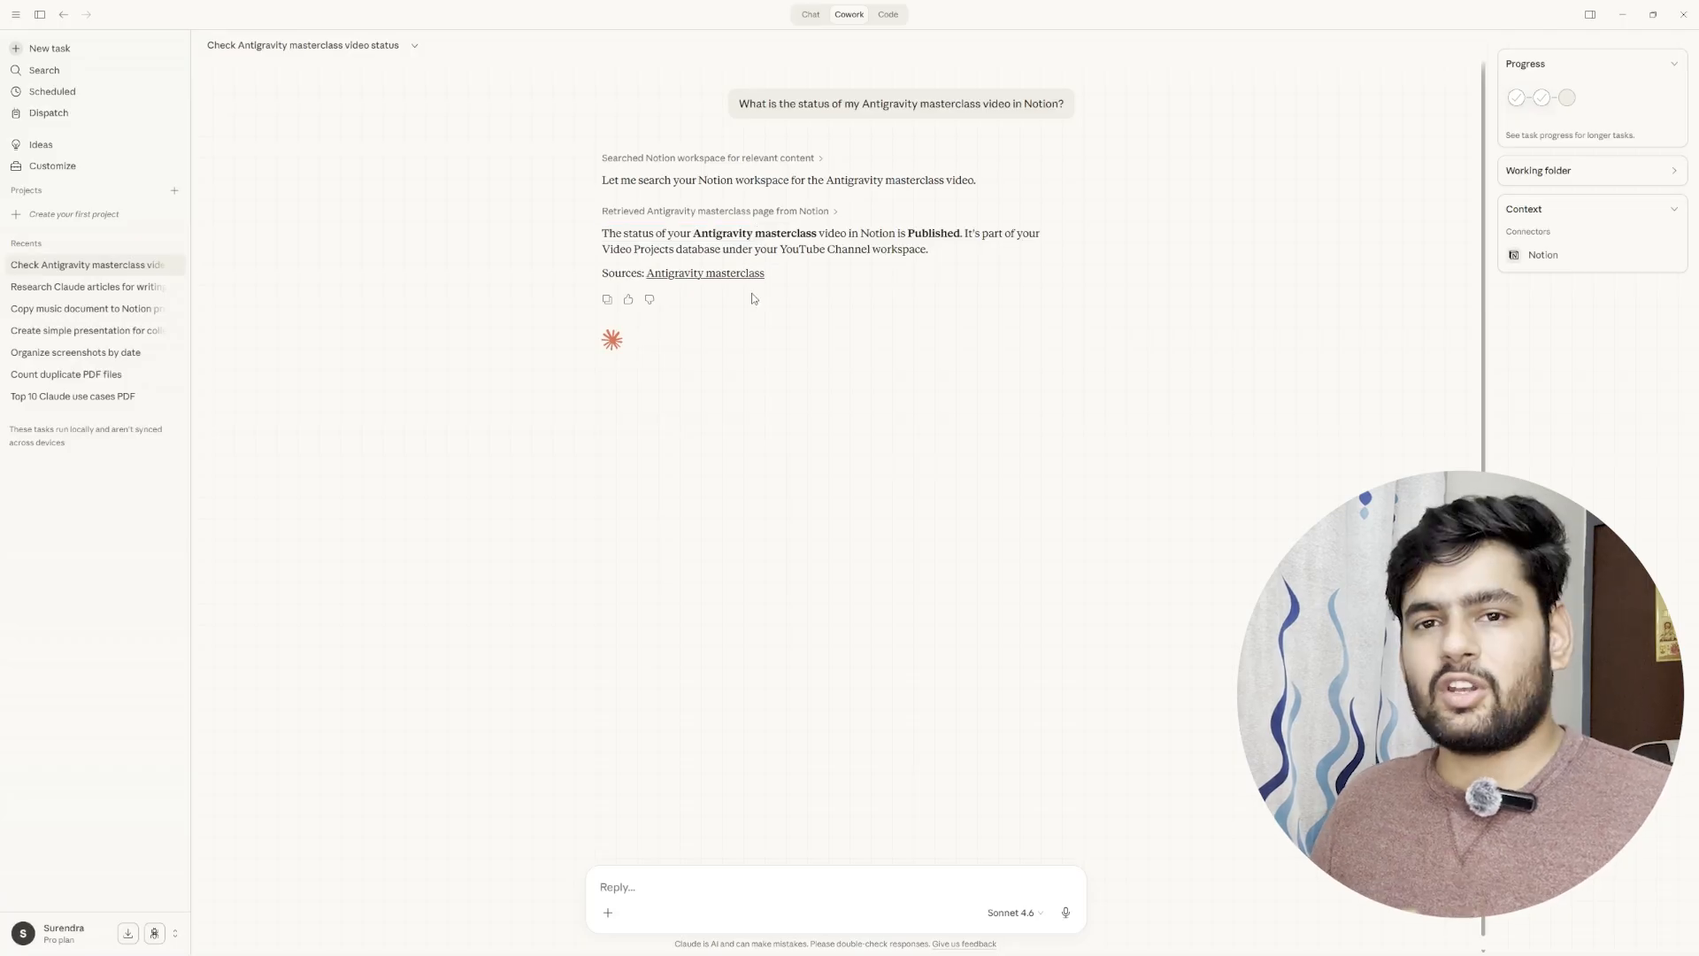
pyautogui.click(755, 234)
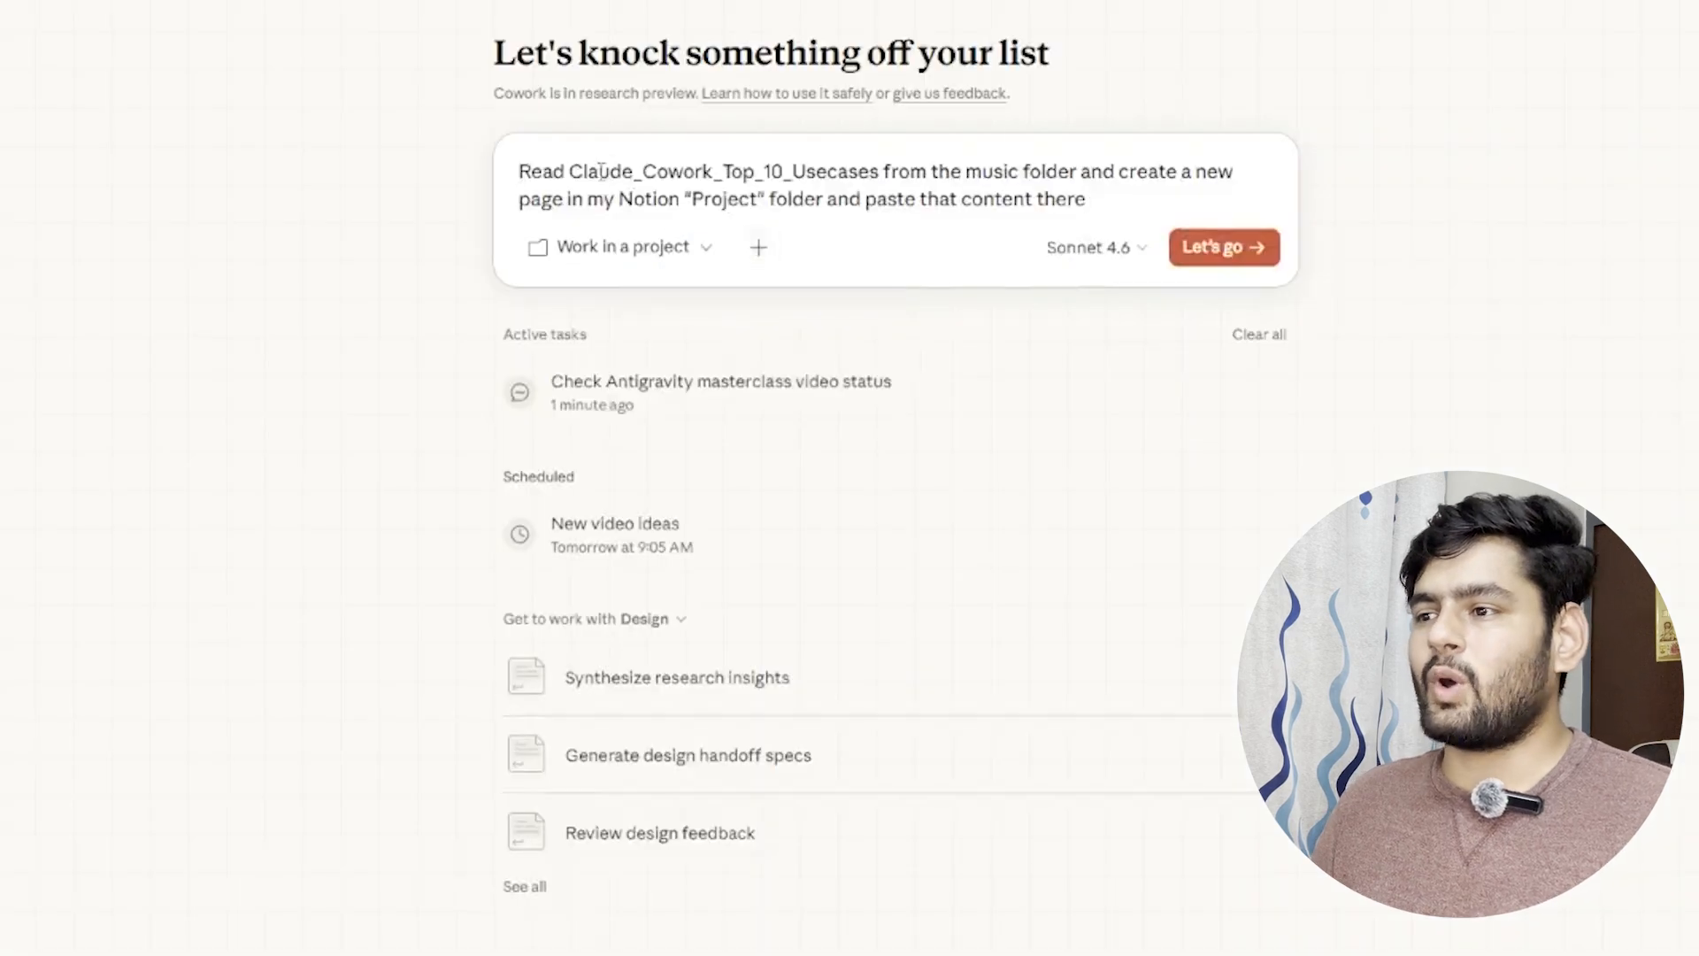
# Step: Allow access to the Music folder for the prompt copying Claude_Cowork_Top_10_Usecases to a new page in Notion's "Project" folder, and start the task
pyautogui.moveTo(565, 173); pyautogui.dragTo(836, 172)
pyautogui.click(1113, 173)
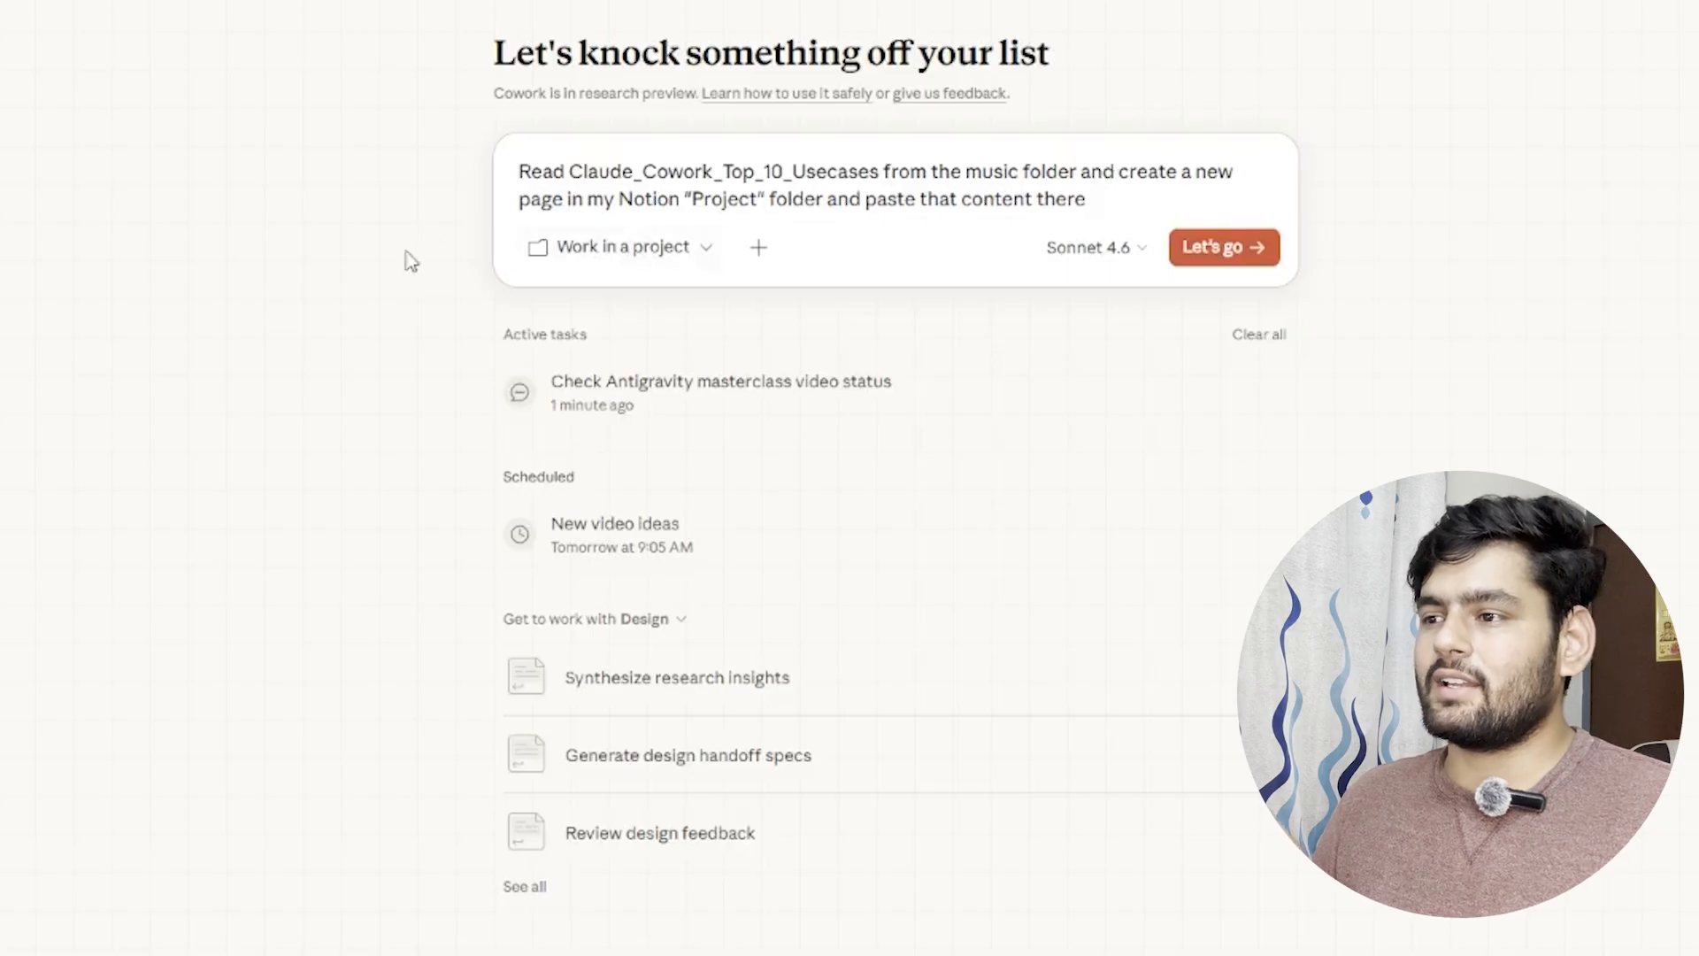
pyautogui.click(563, 251)
pyautogui.click(630, 348)
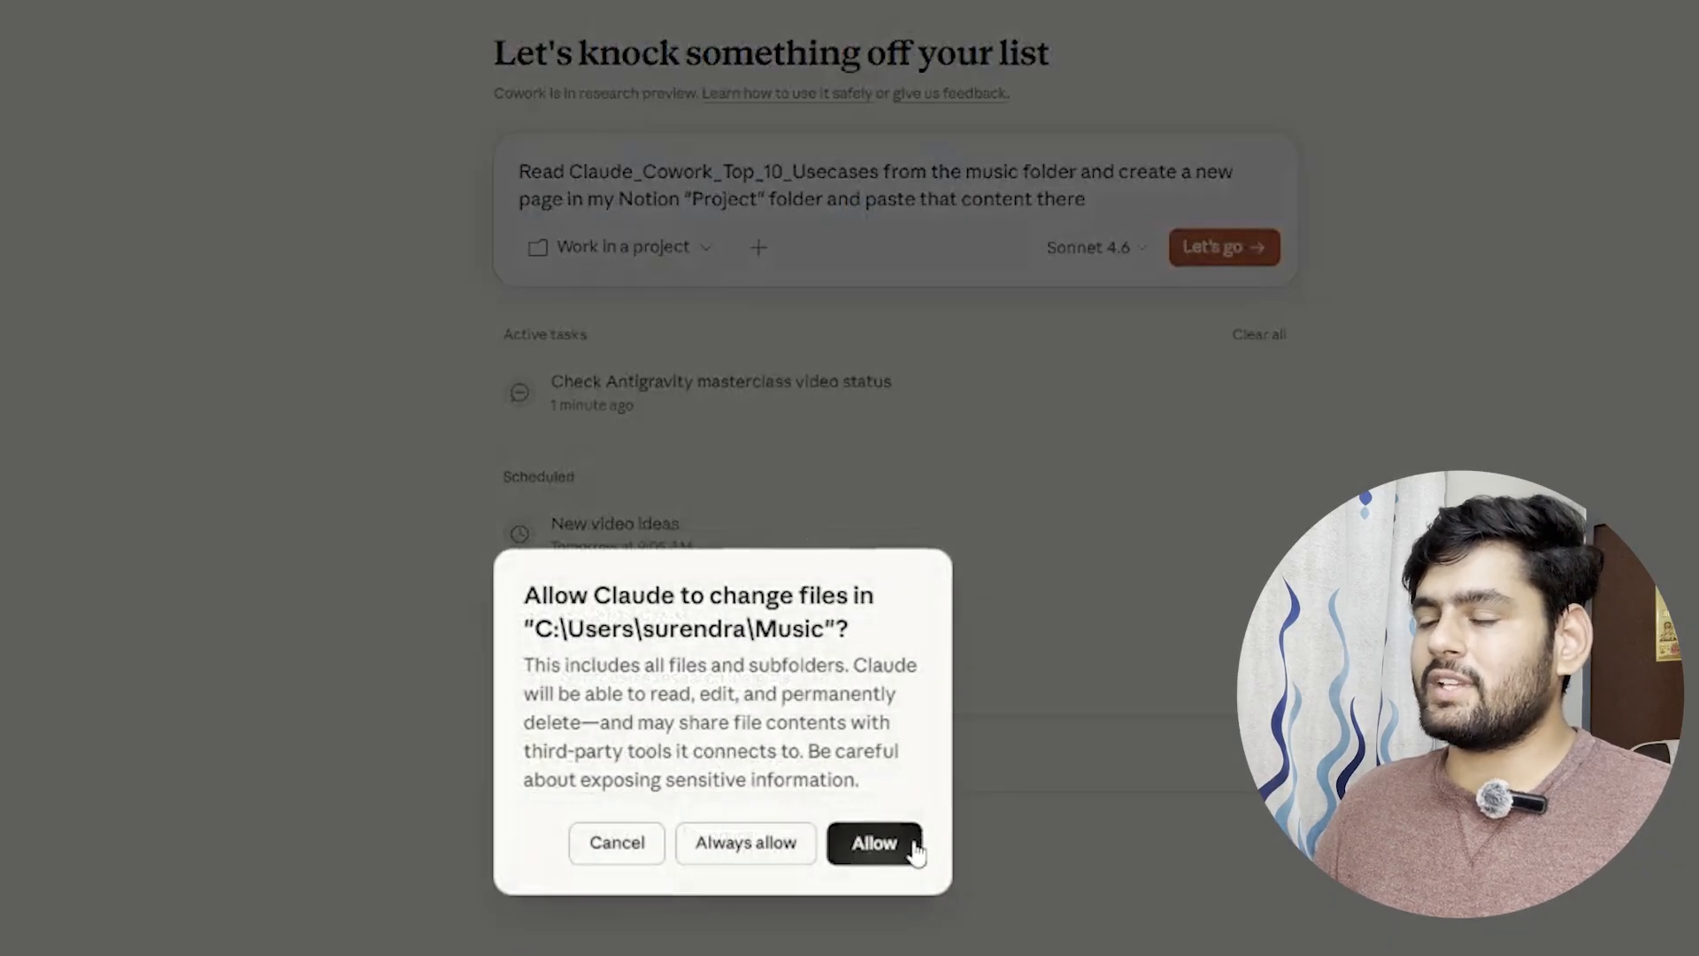
pyautogui.click(914, 845)
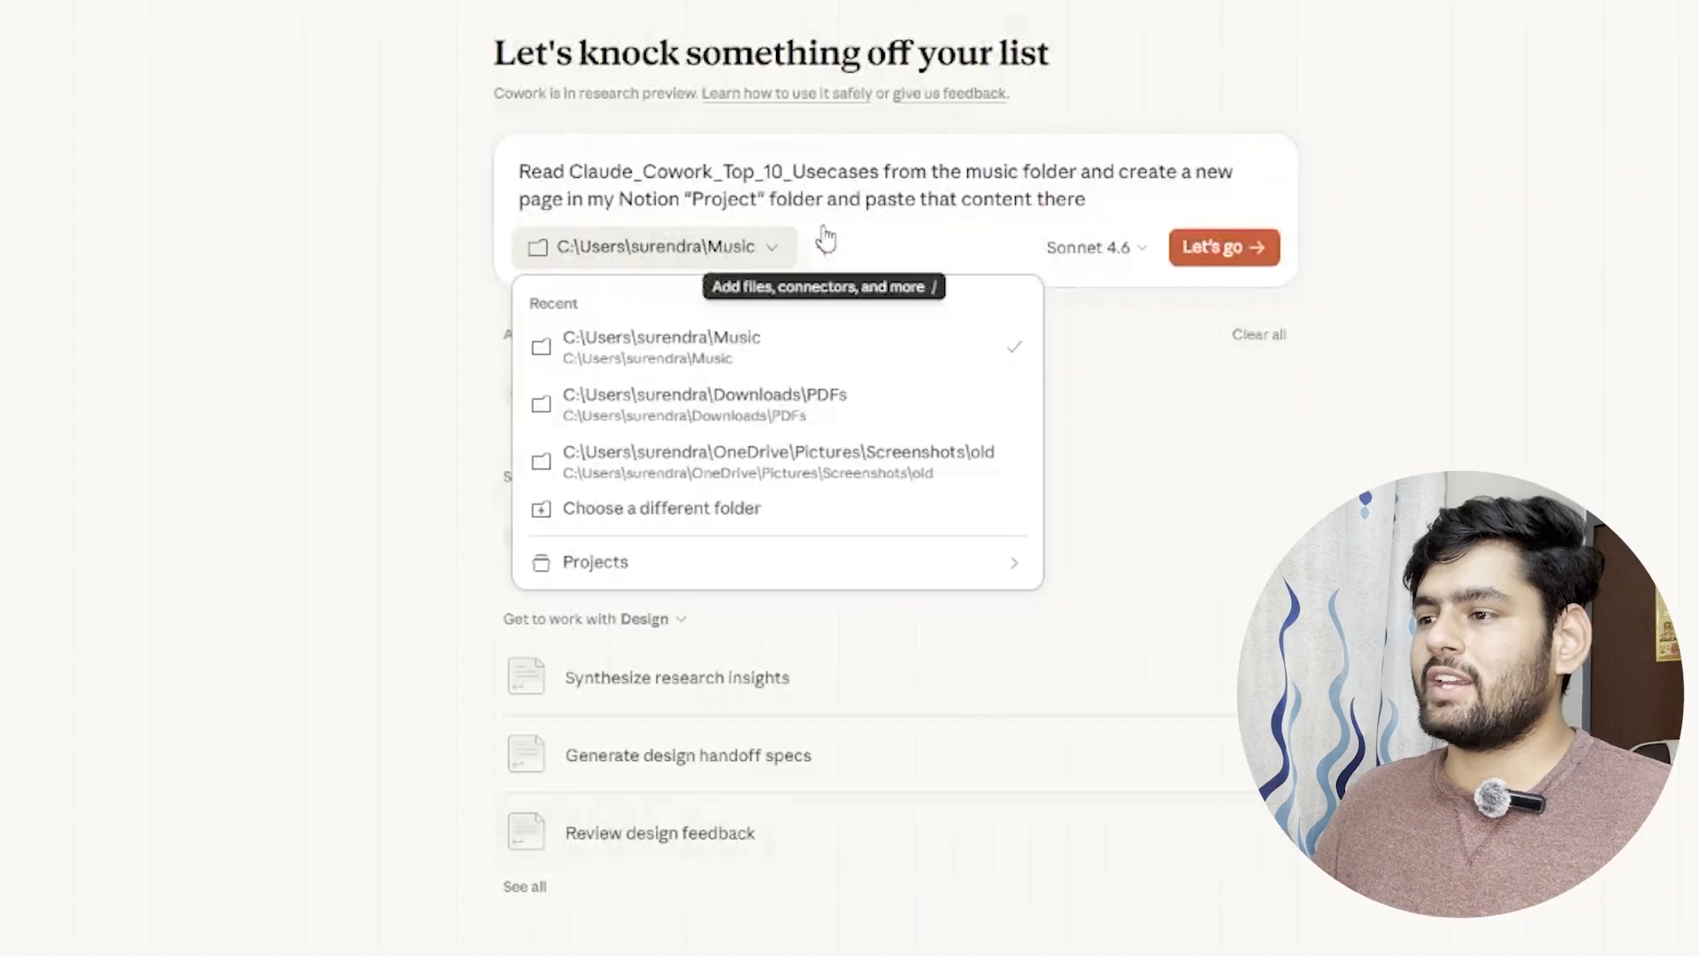
pyautogui.click(914, 228)
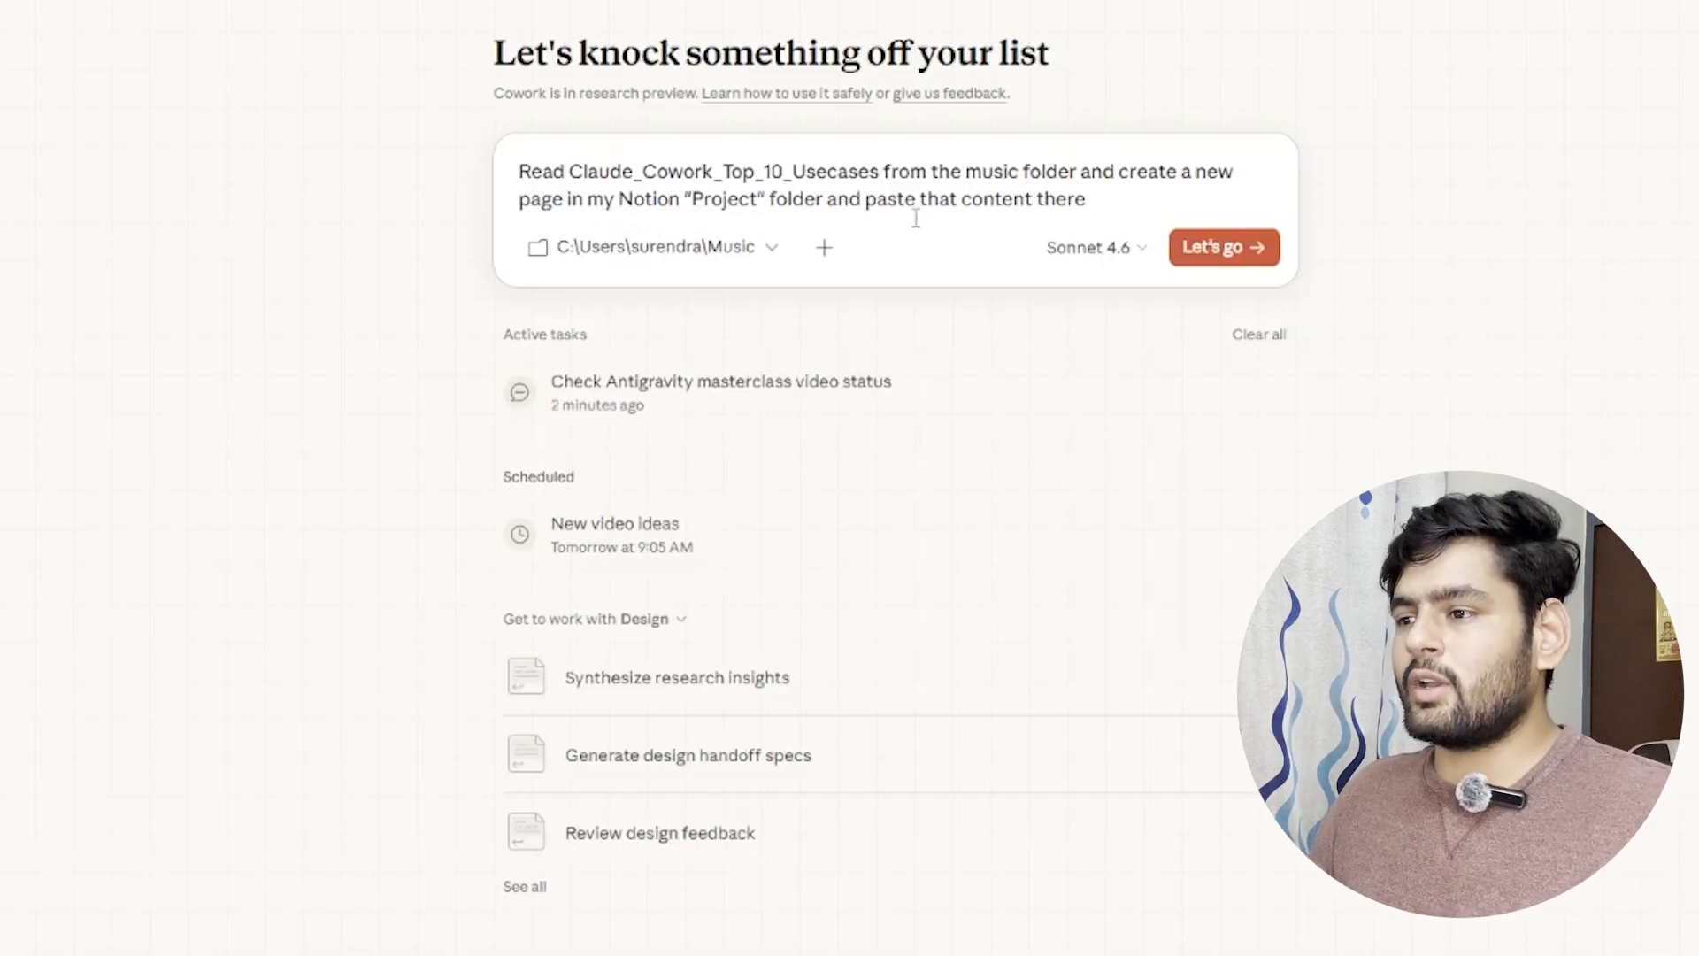
pyautogui.click(1180, 257)
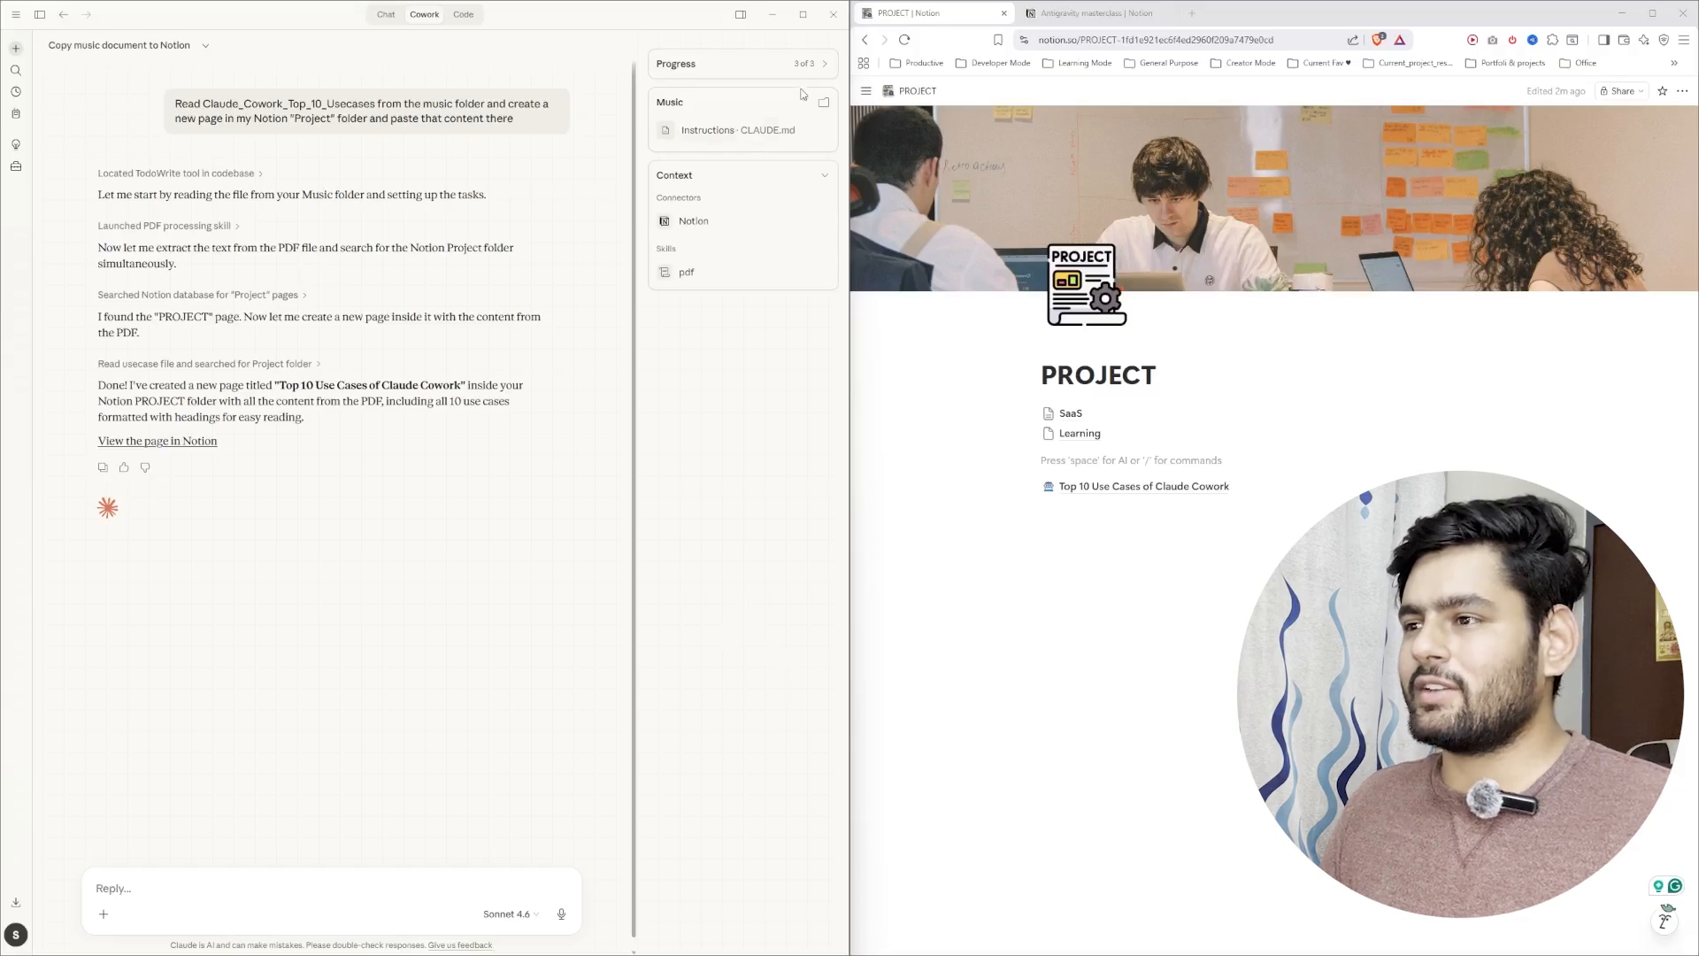
# Step: Expand the task's progress list and examine the content of the new "Top 10 Use Cases of Claude Cowork" page in Notion
pyautogui.click(821, 65)
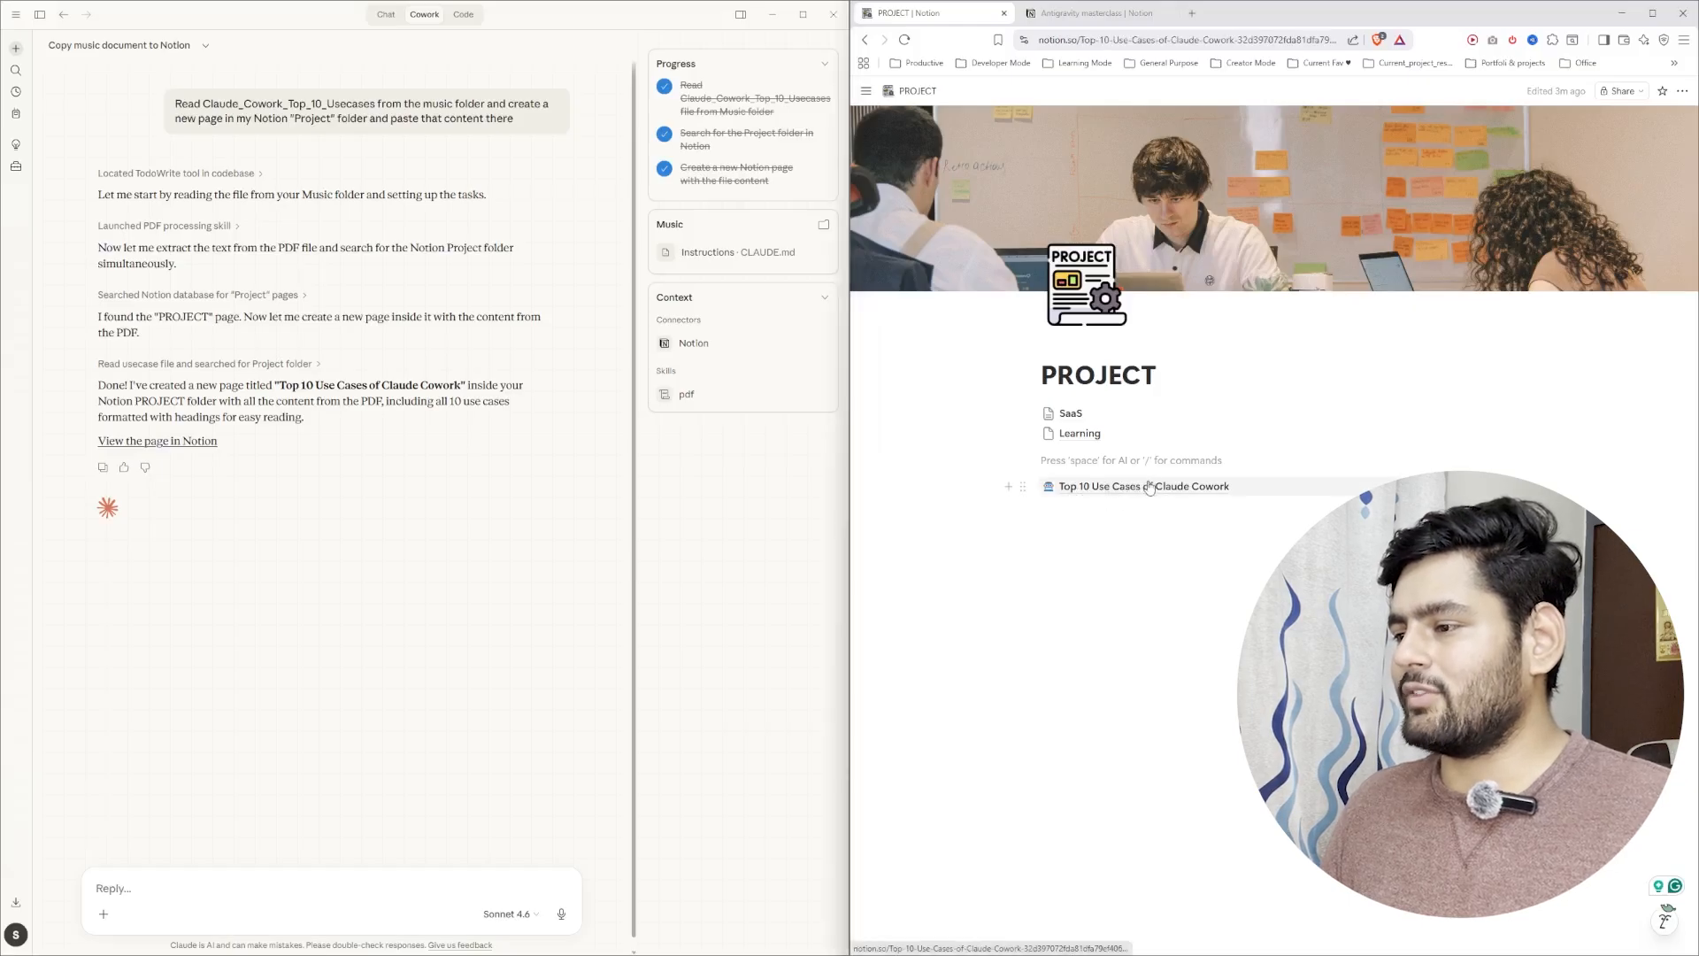
pyautogui.click(1148, 486)
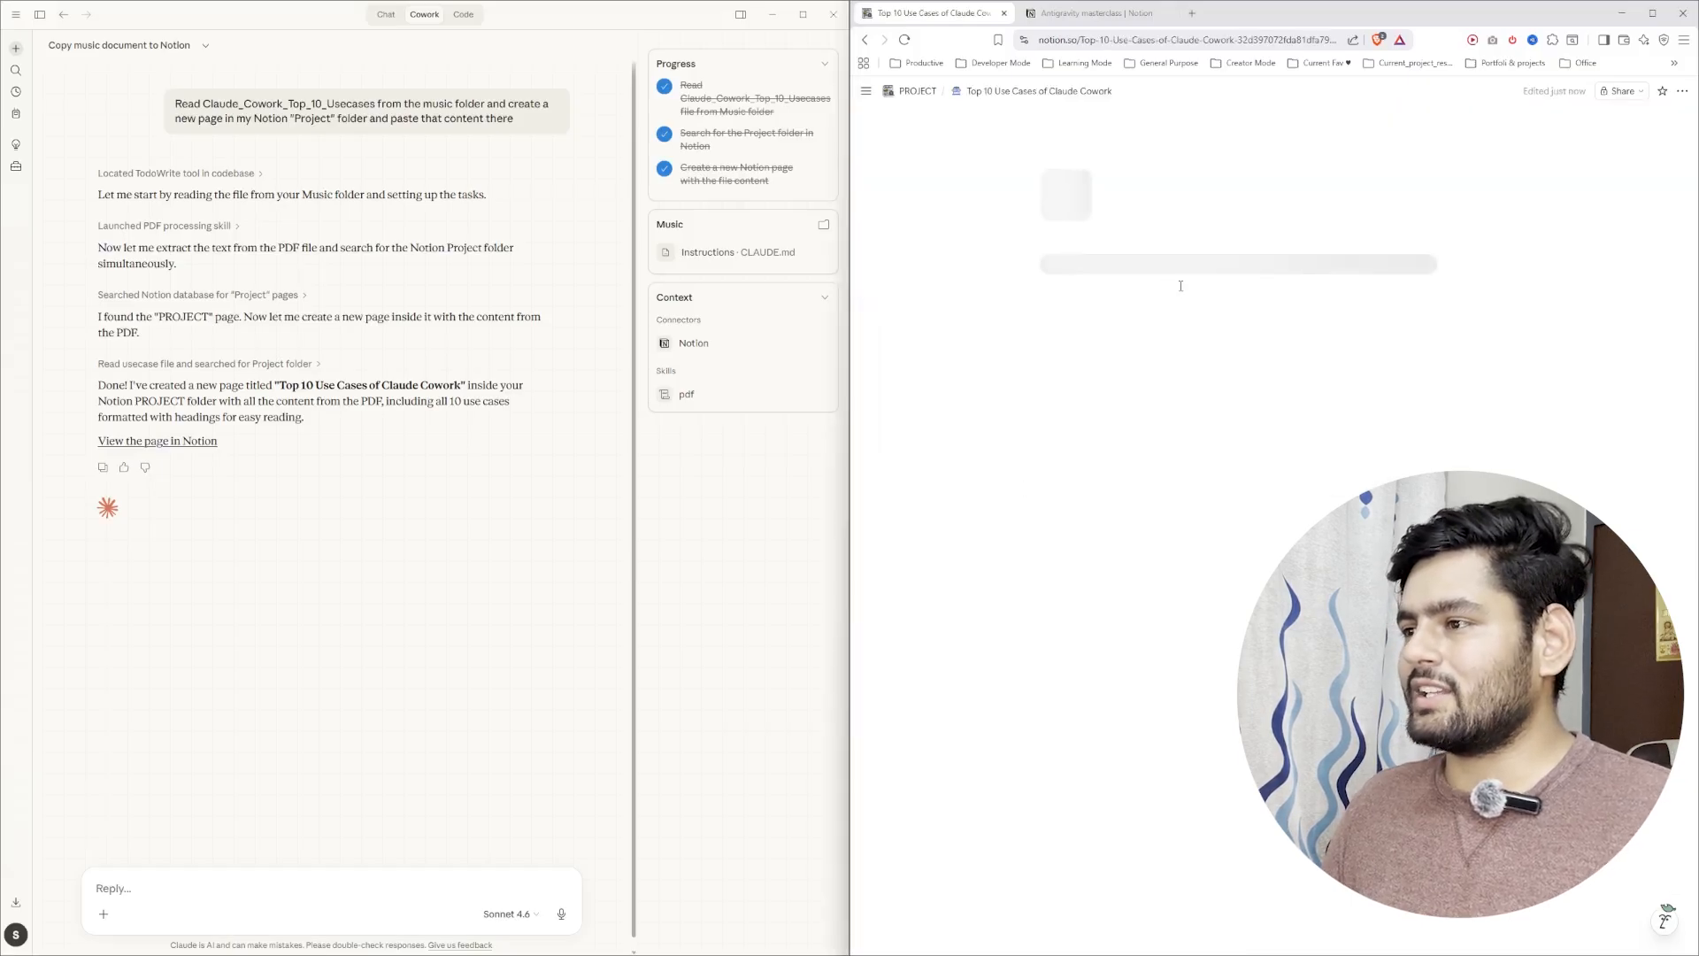
pyautogui.scroll(-6, 1179, 327)
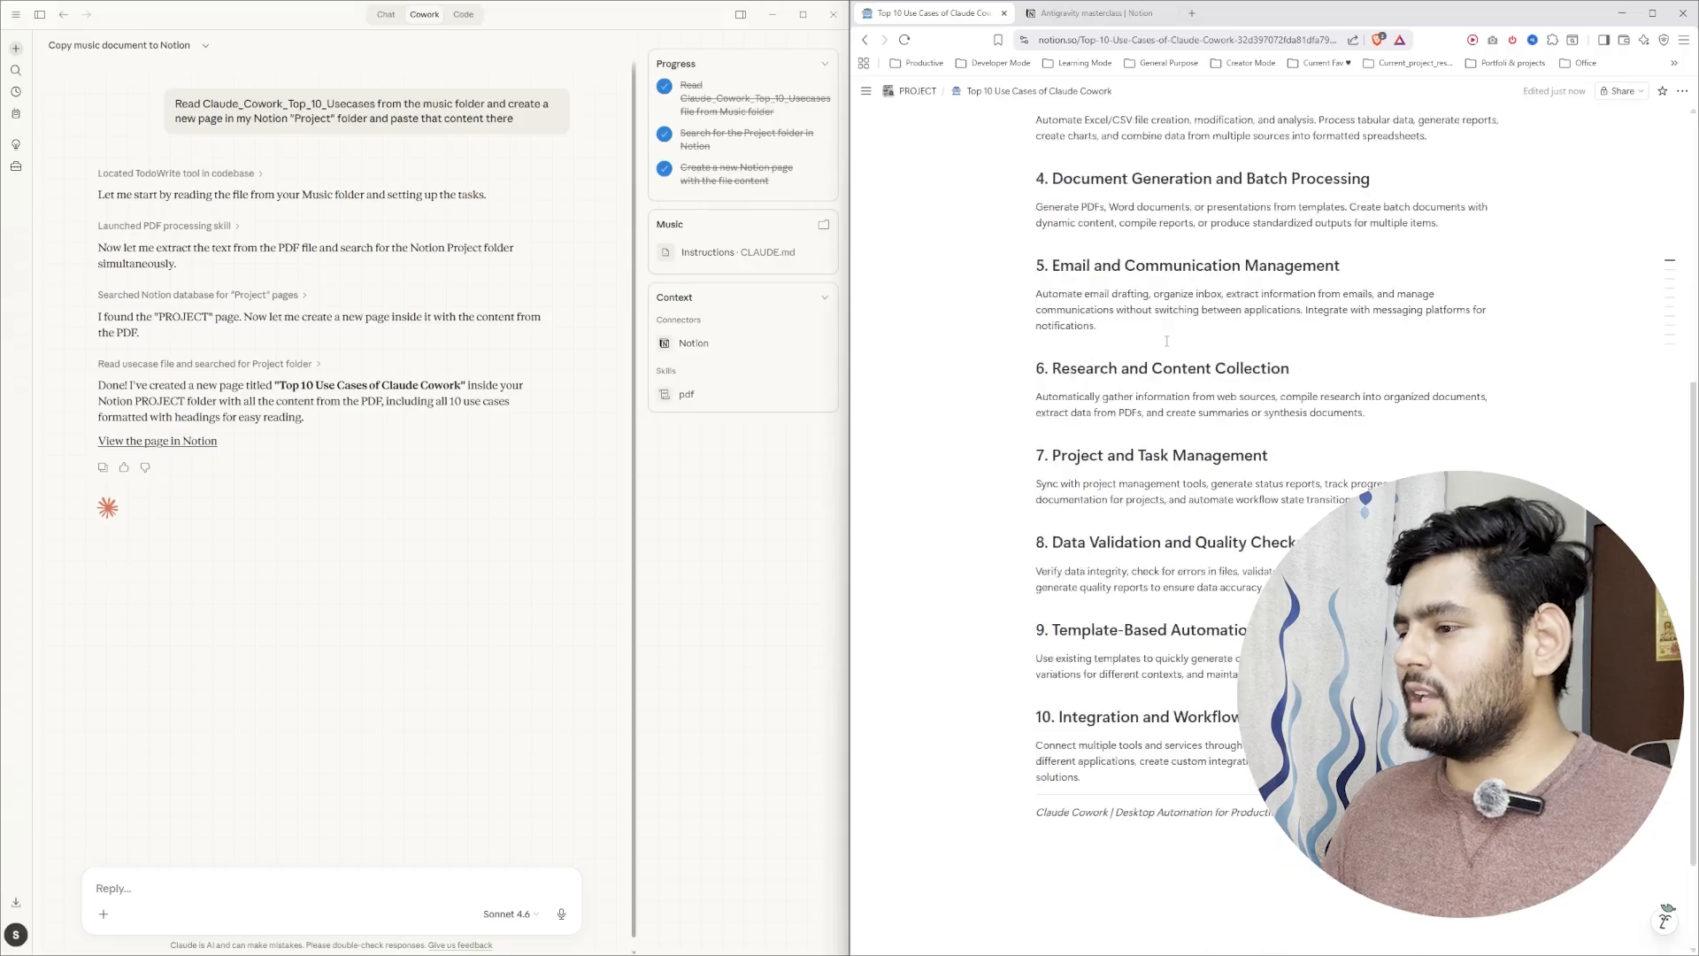
pyautogui.scroll(6, 1175, 364)
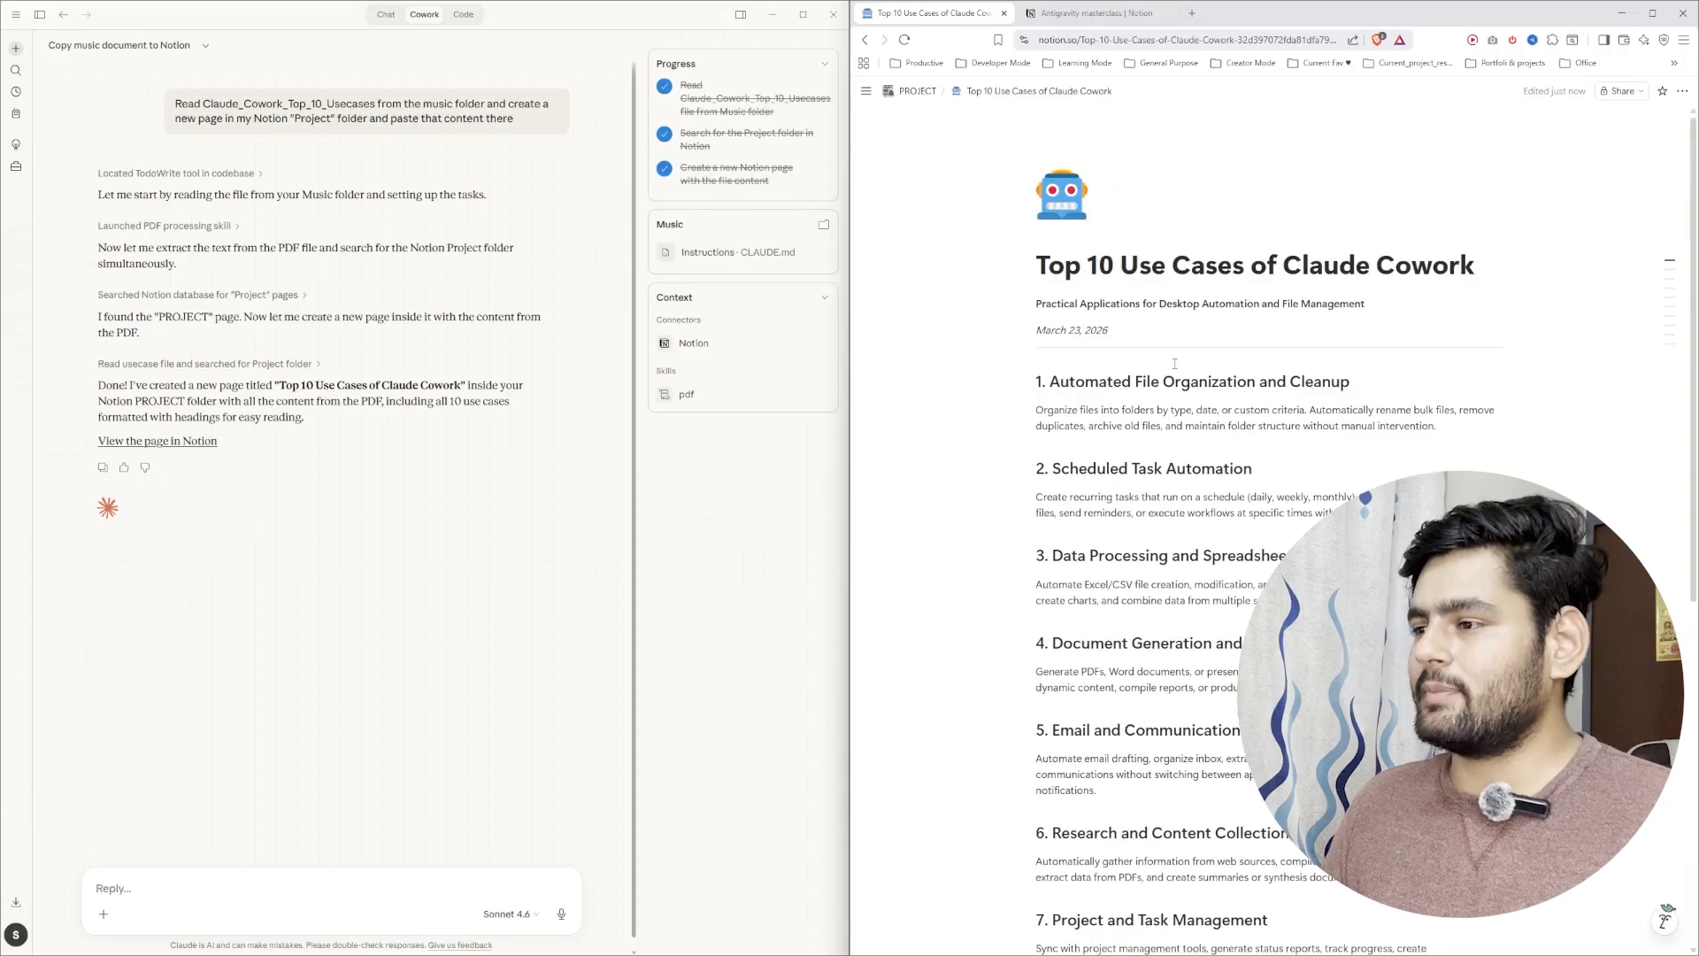
pyautogui.scroll(-6, 1175, 363)
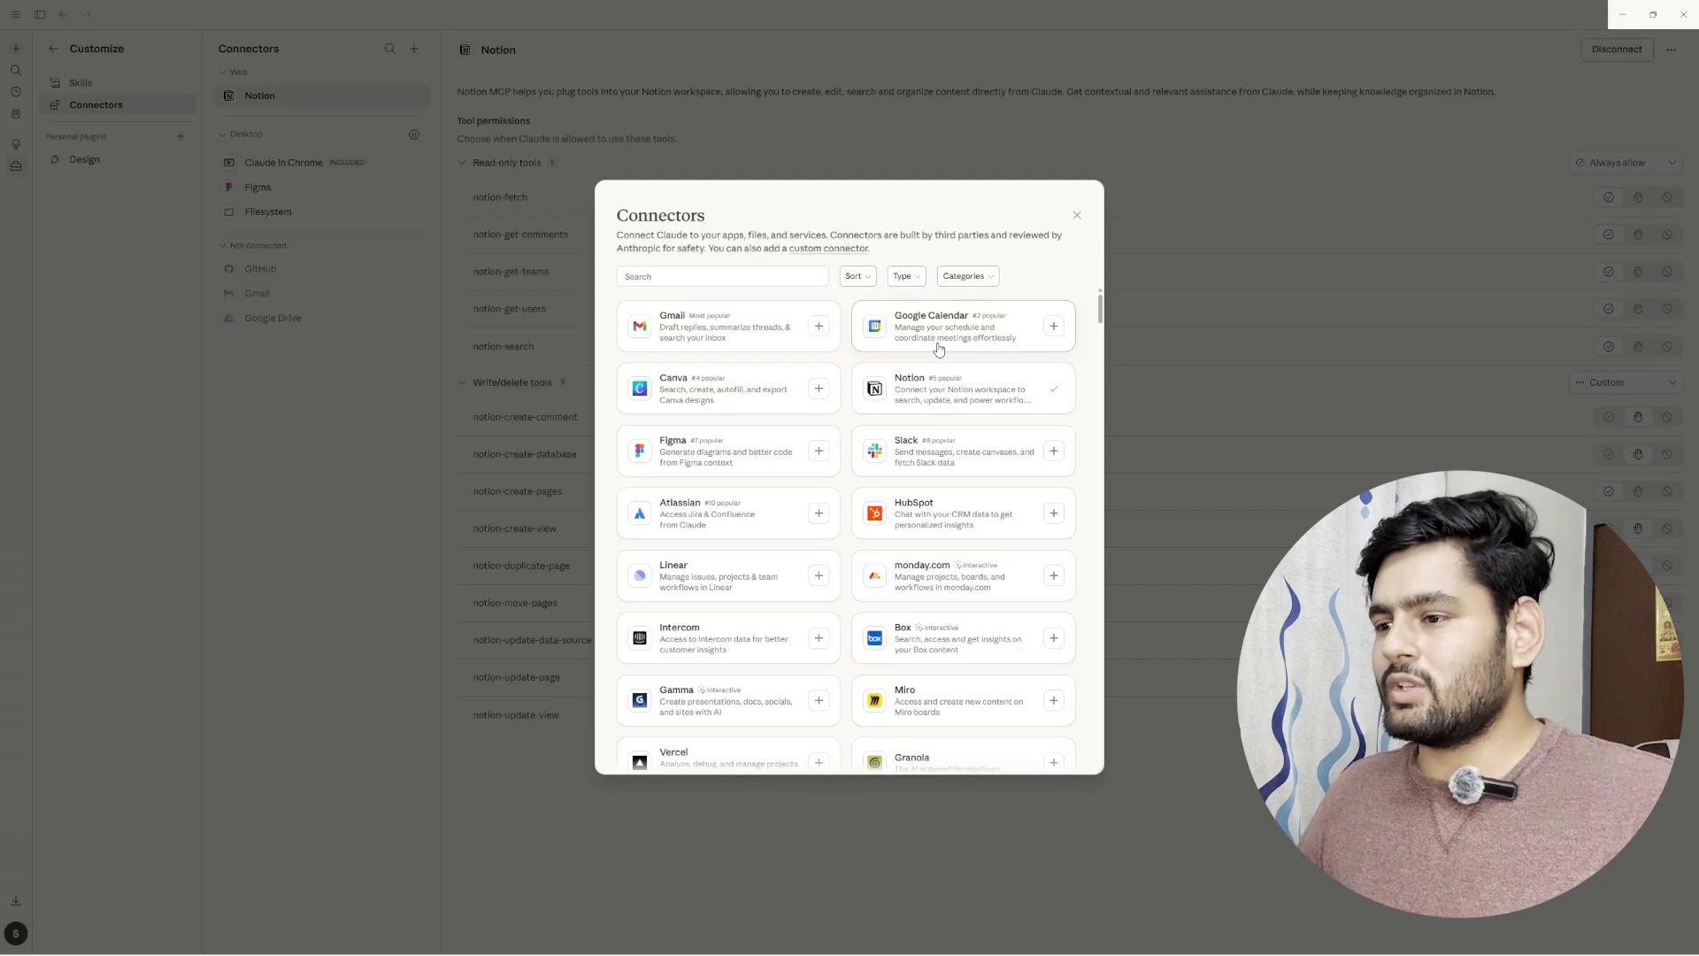
# Step: Look through the connector directory for other services that can be linked to Claude
pyautogui.scroll(-1, 1104, 390)
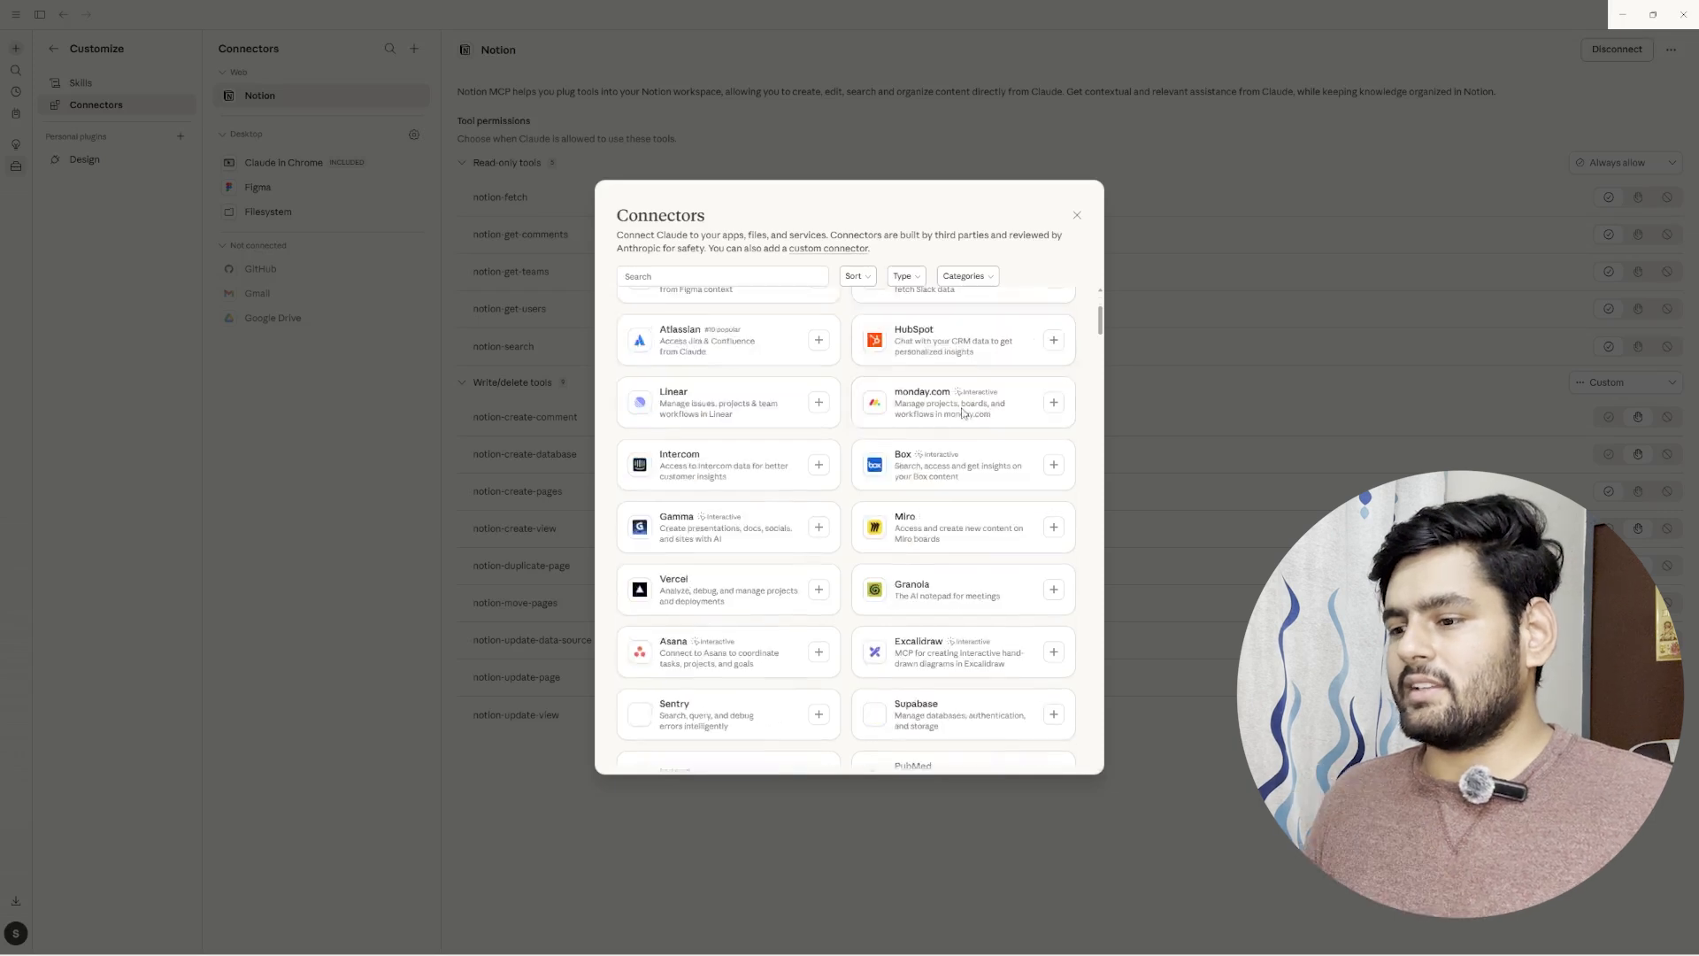
pyautogui.scroll(-3, 929, 442)
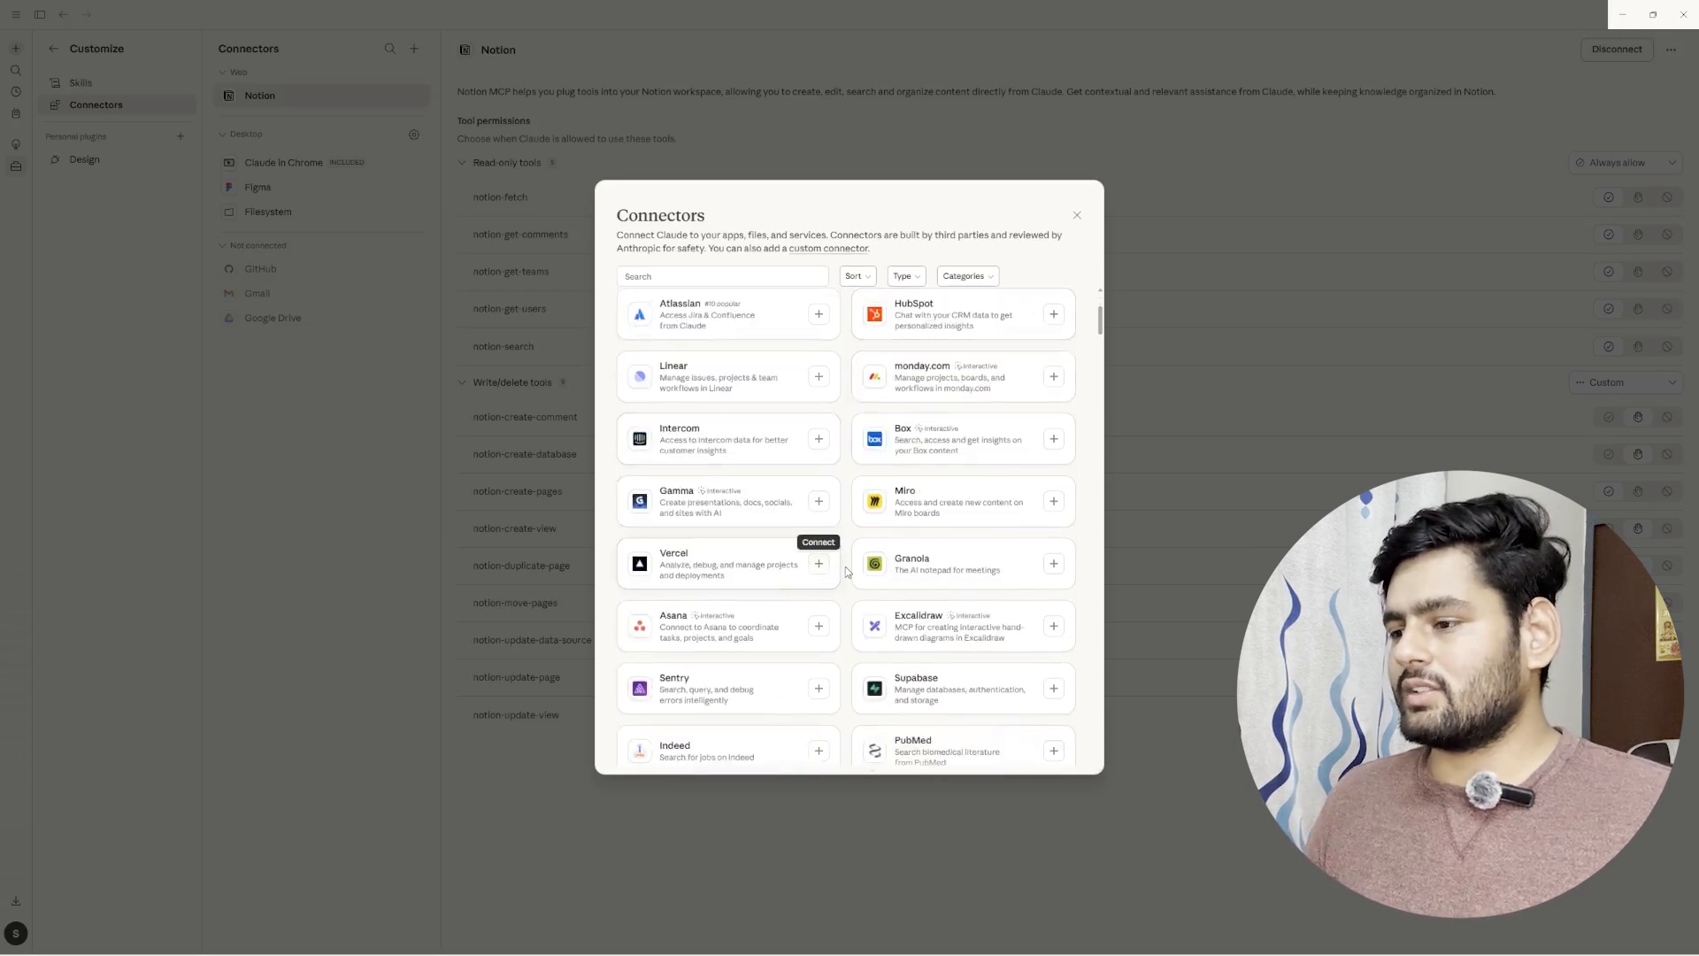
pyautogui.scroll(-2, 846, 567)
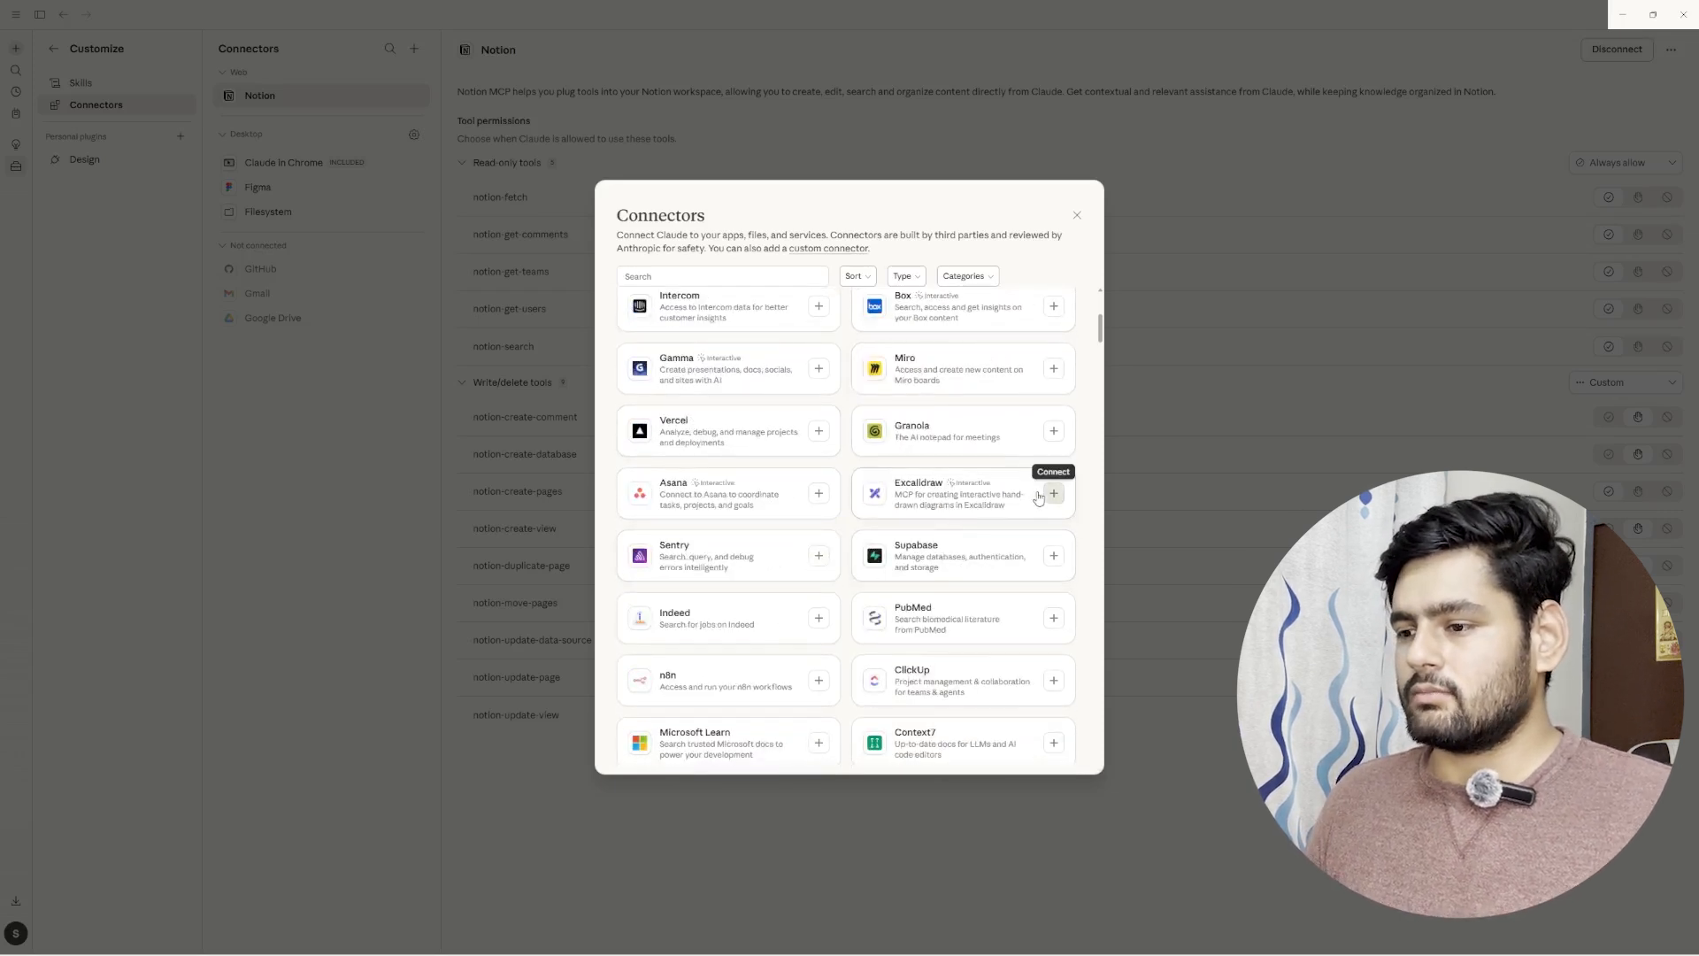
pyautogui.scroll(-5, 788, 349)
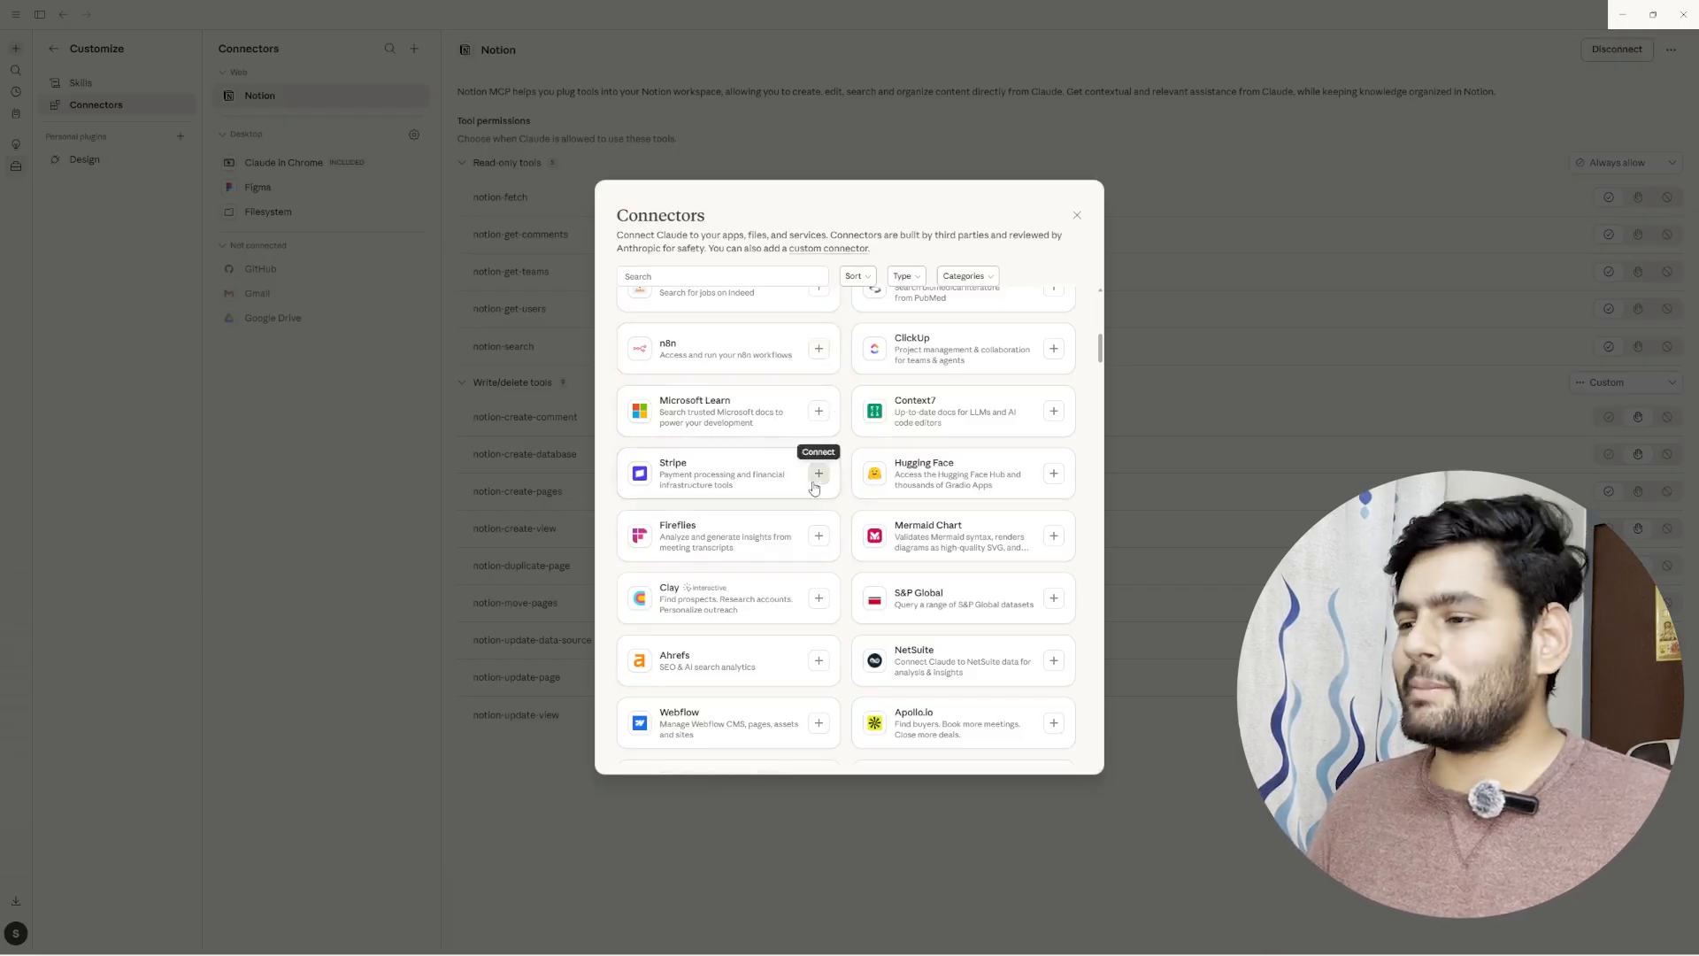
pyautogui.scroll(-1, 815, 488)
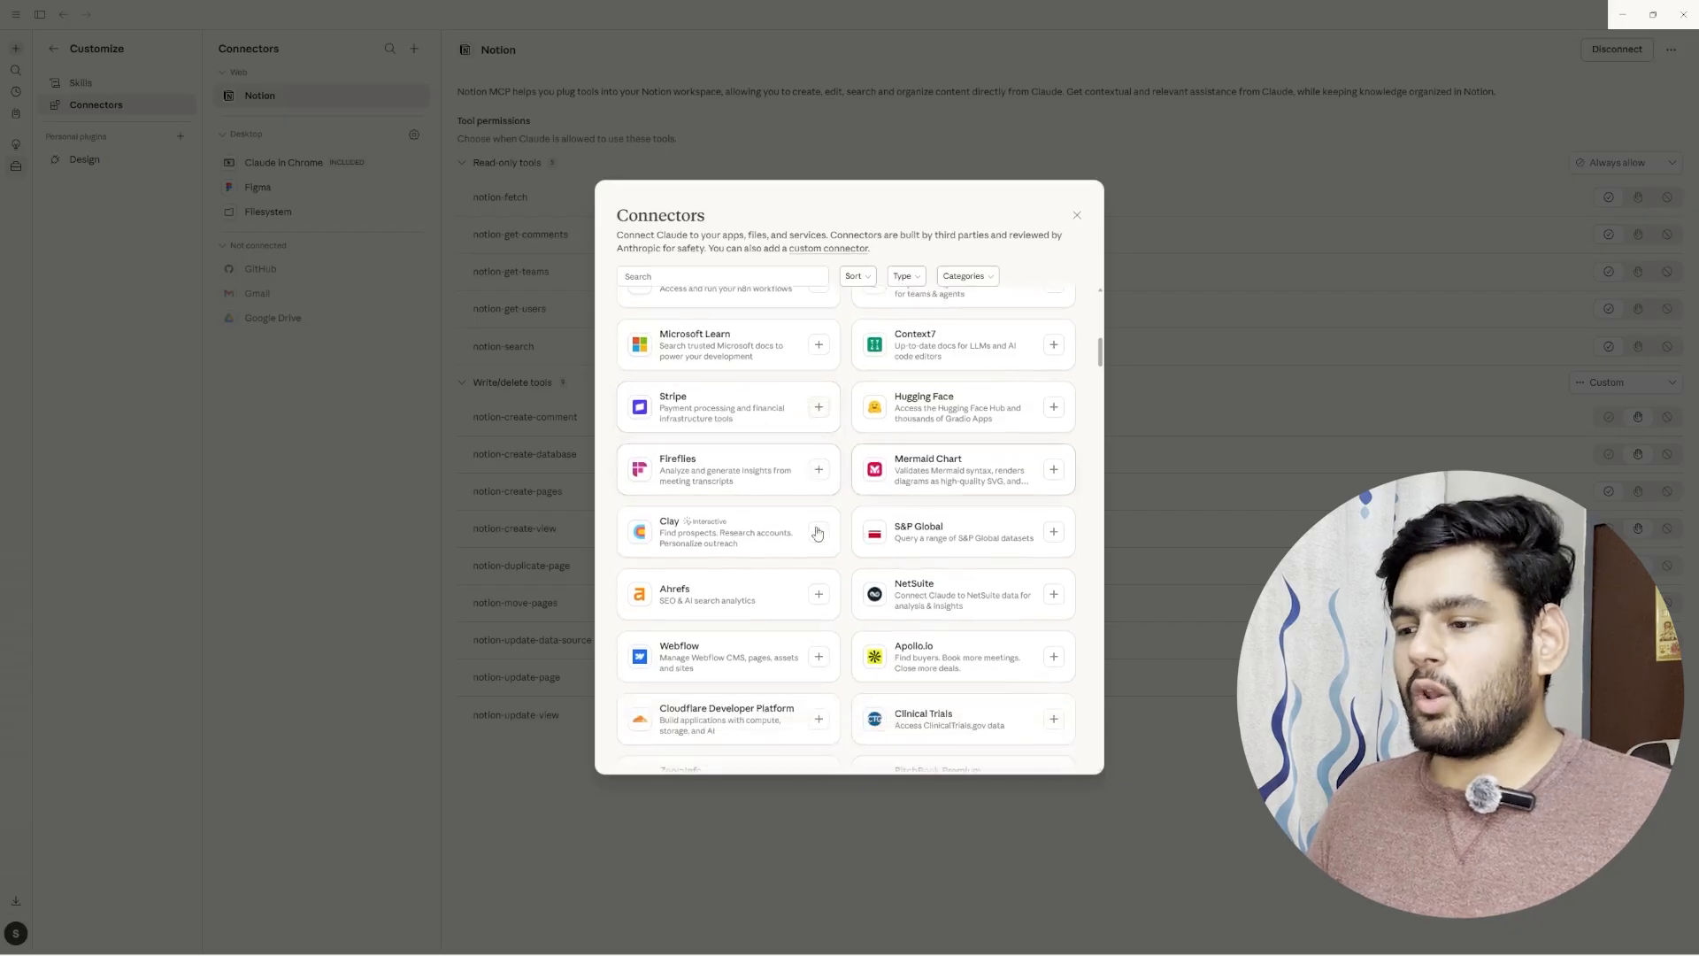
pyautogui.scroll(-2, 832, 522)
pyautogui.scroll(-3, 841, 501)
pyautogui.scroll(8, 842, 502)
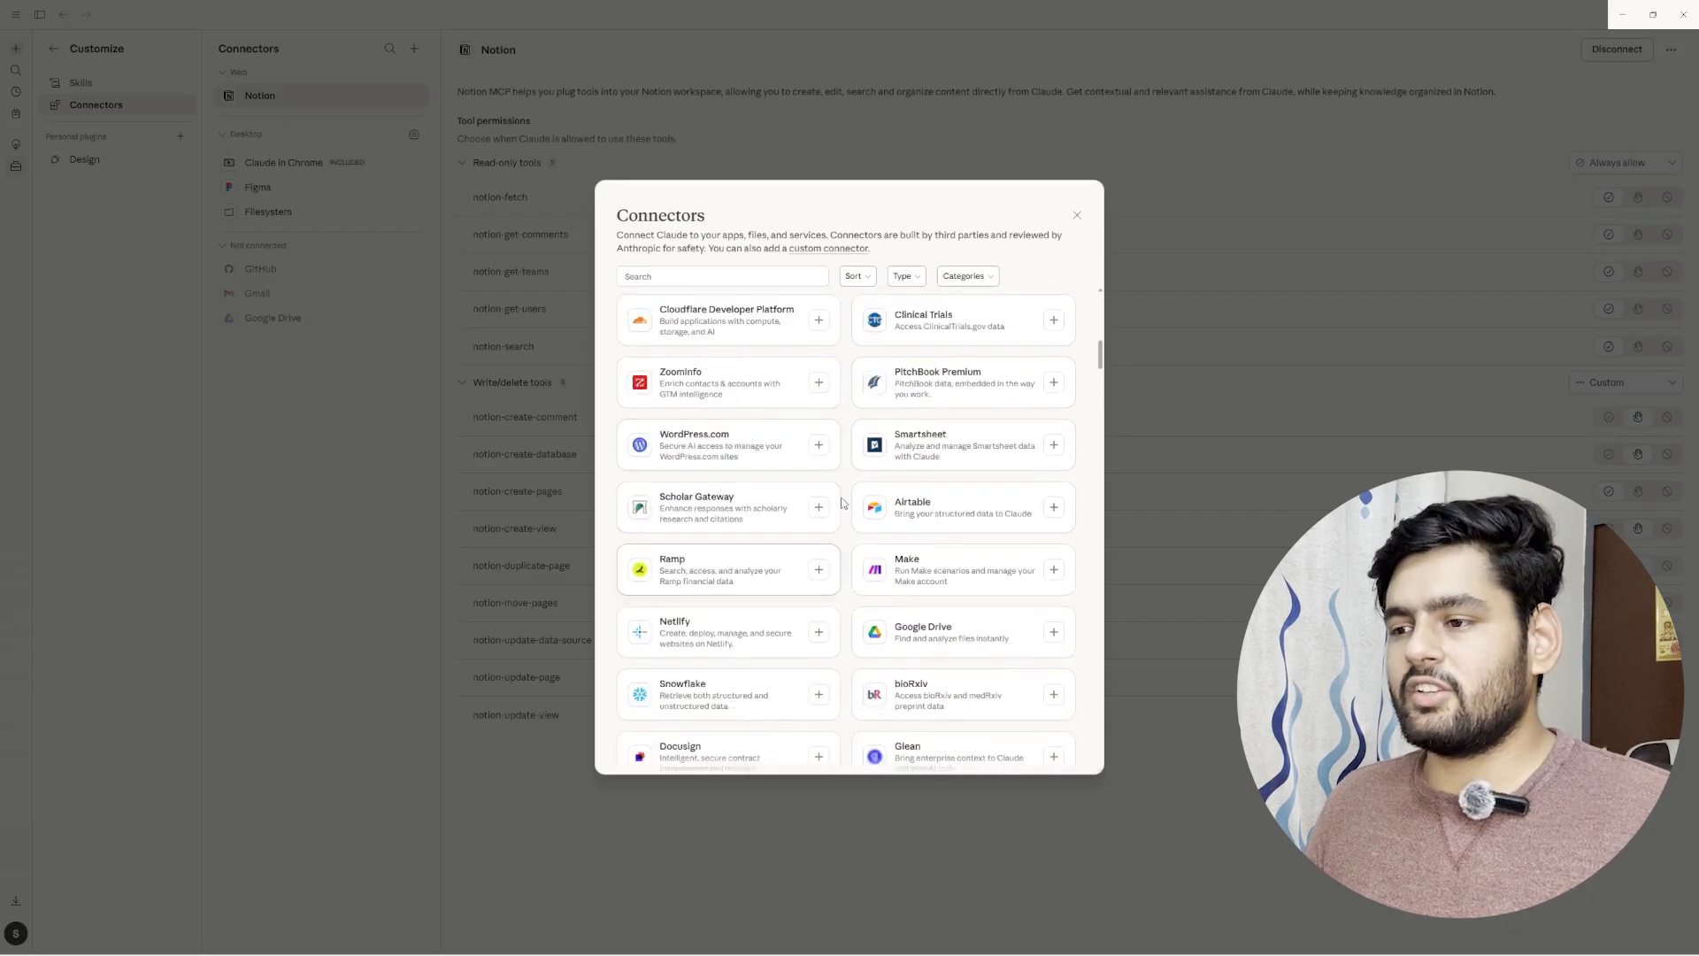
pyautogui.scroll(3, 843, 503)
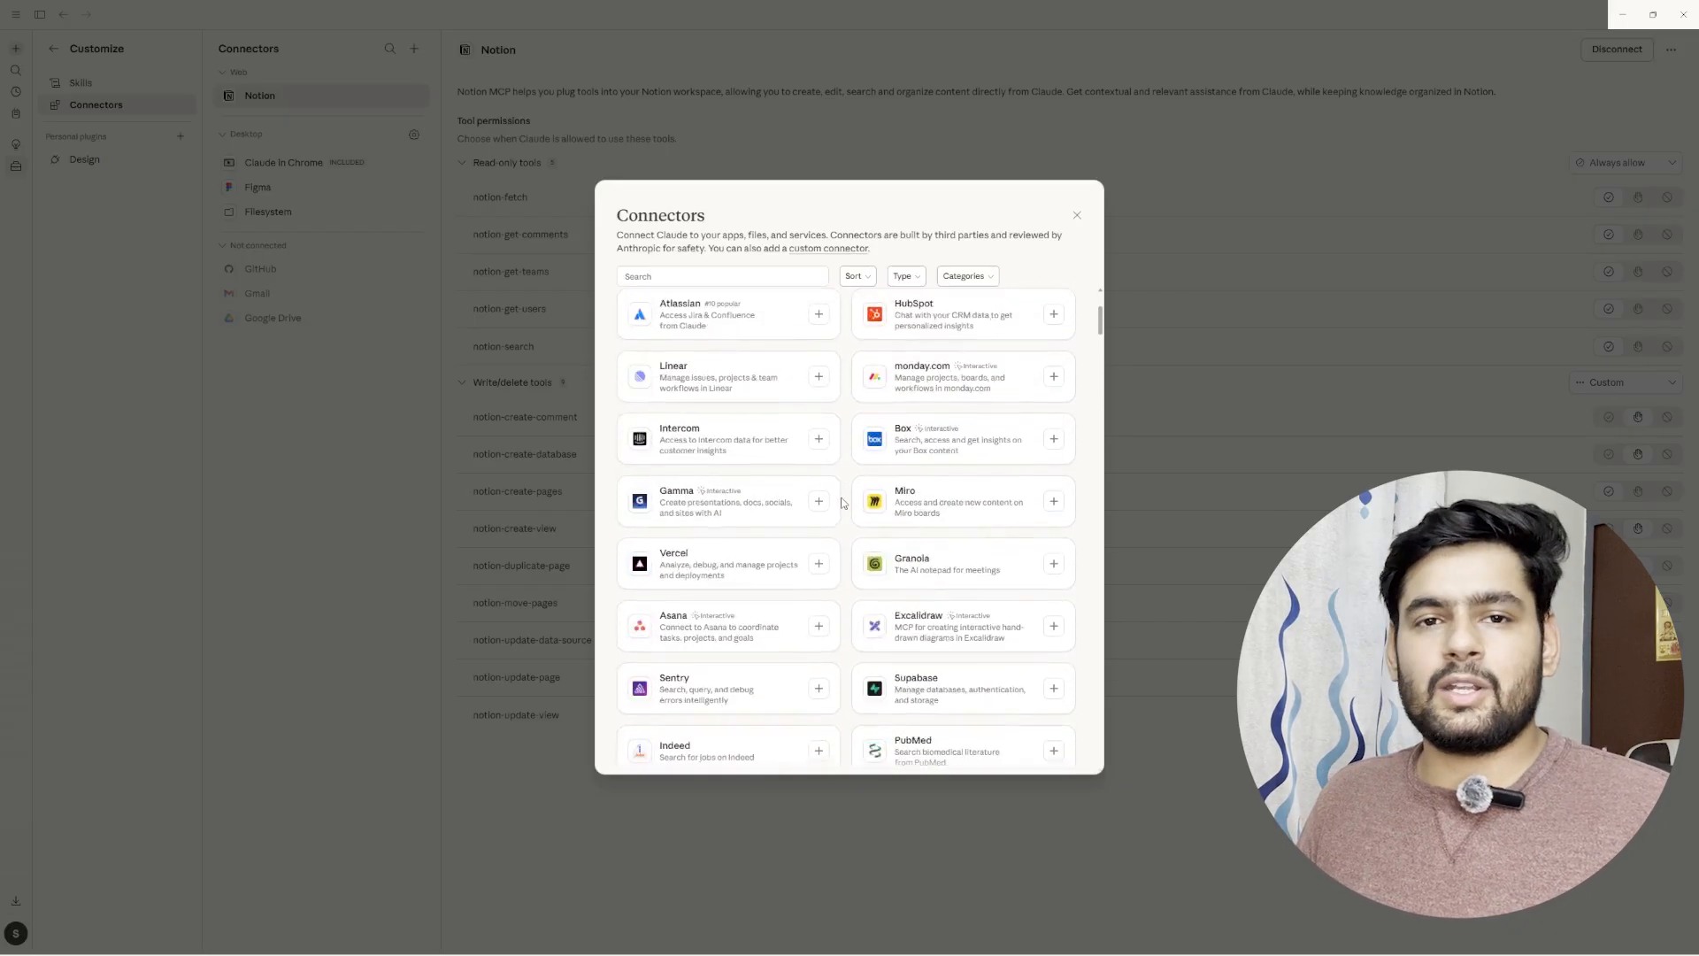
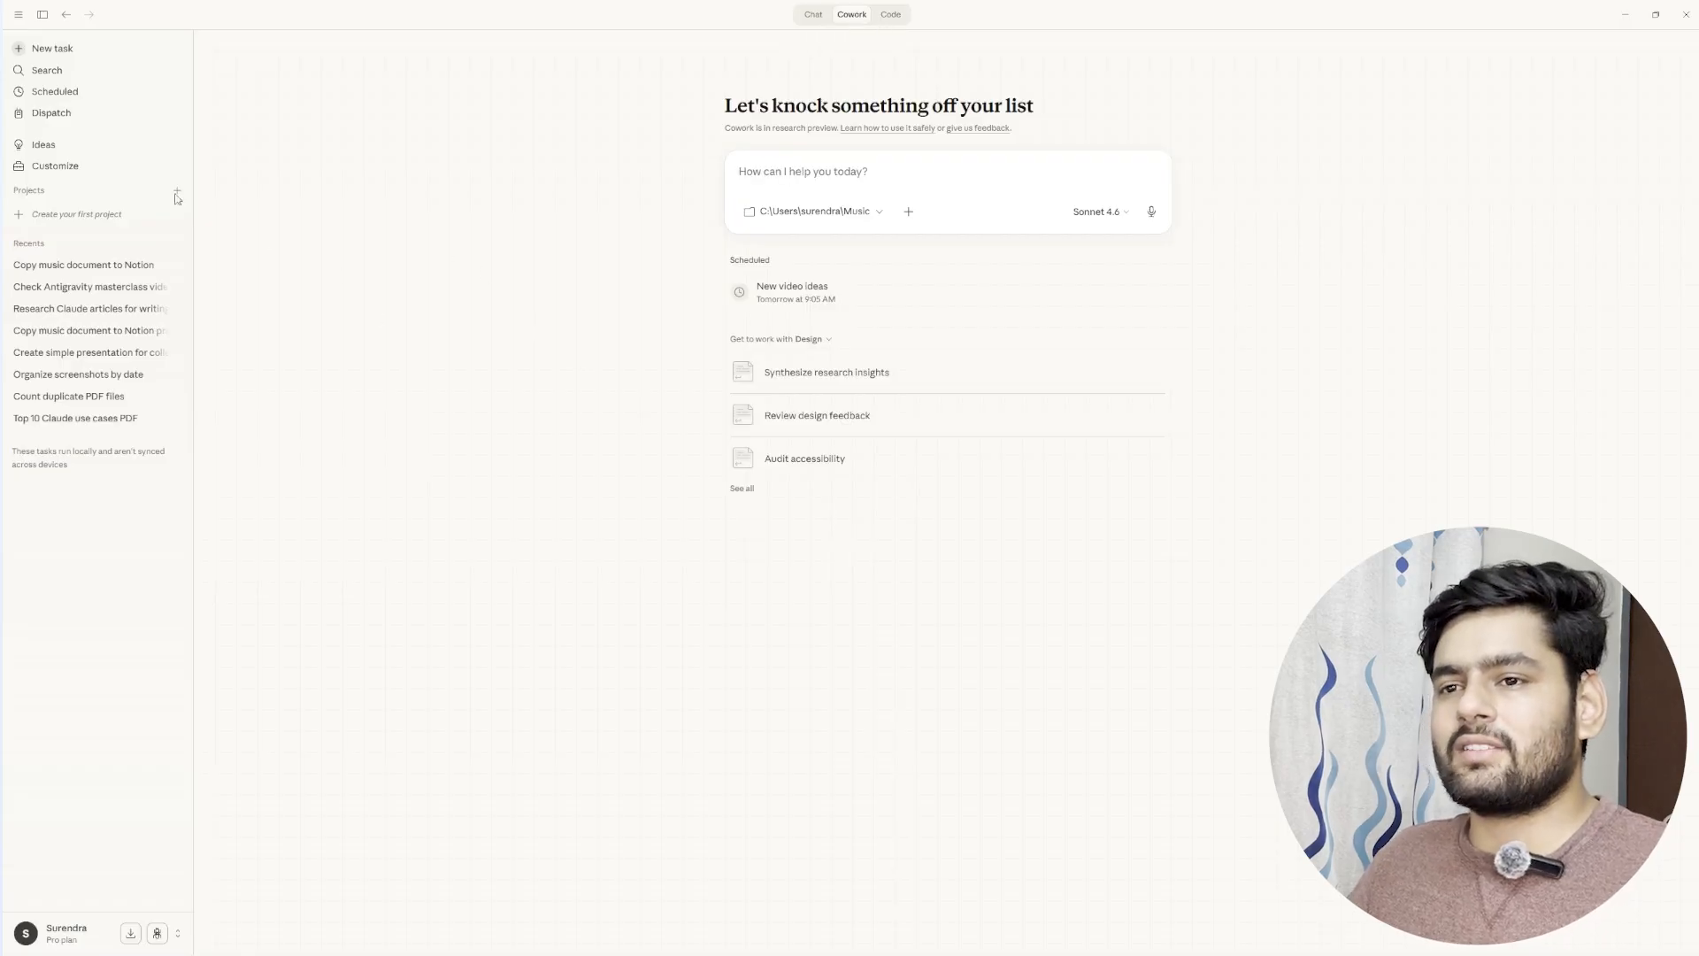
# Step: Check the prompt's attachment options, then view the canvas-design example among the skills in the customization settings
pyautogui.click(908, 211)
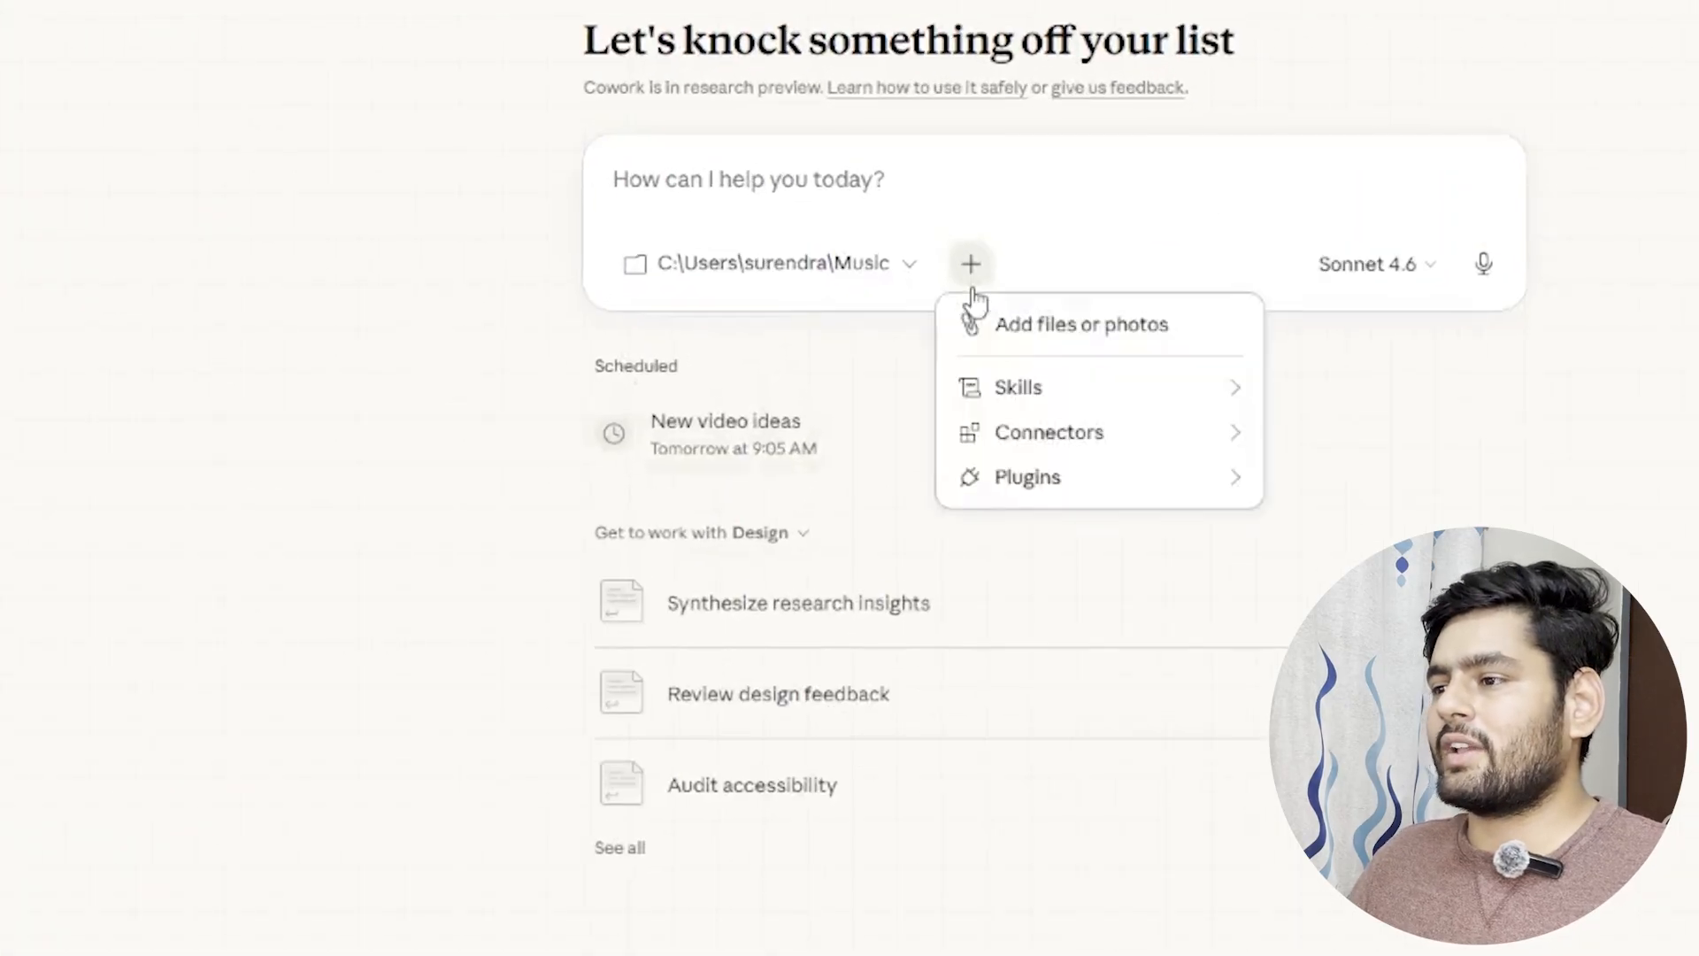
pyautogui.moveTo(1092, 390)
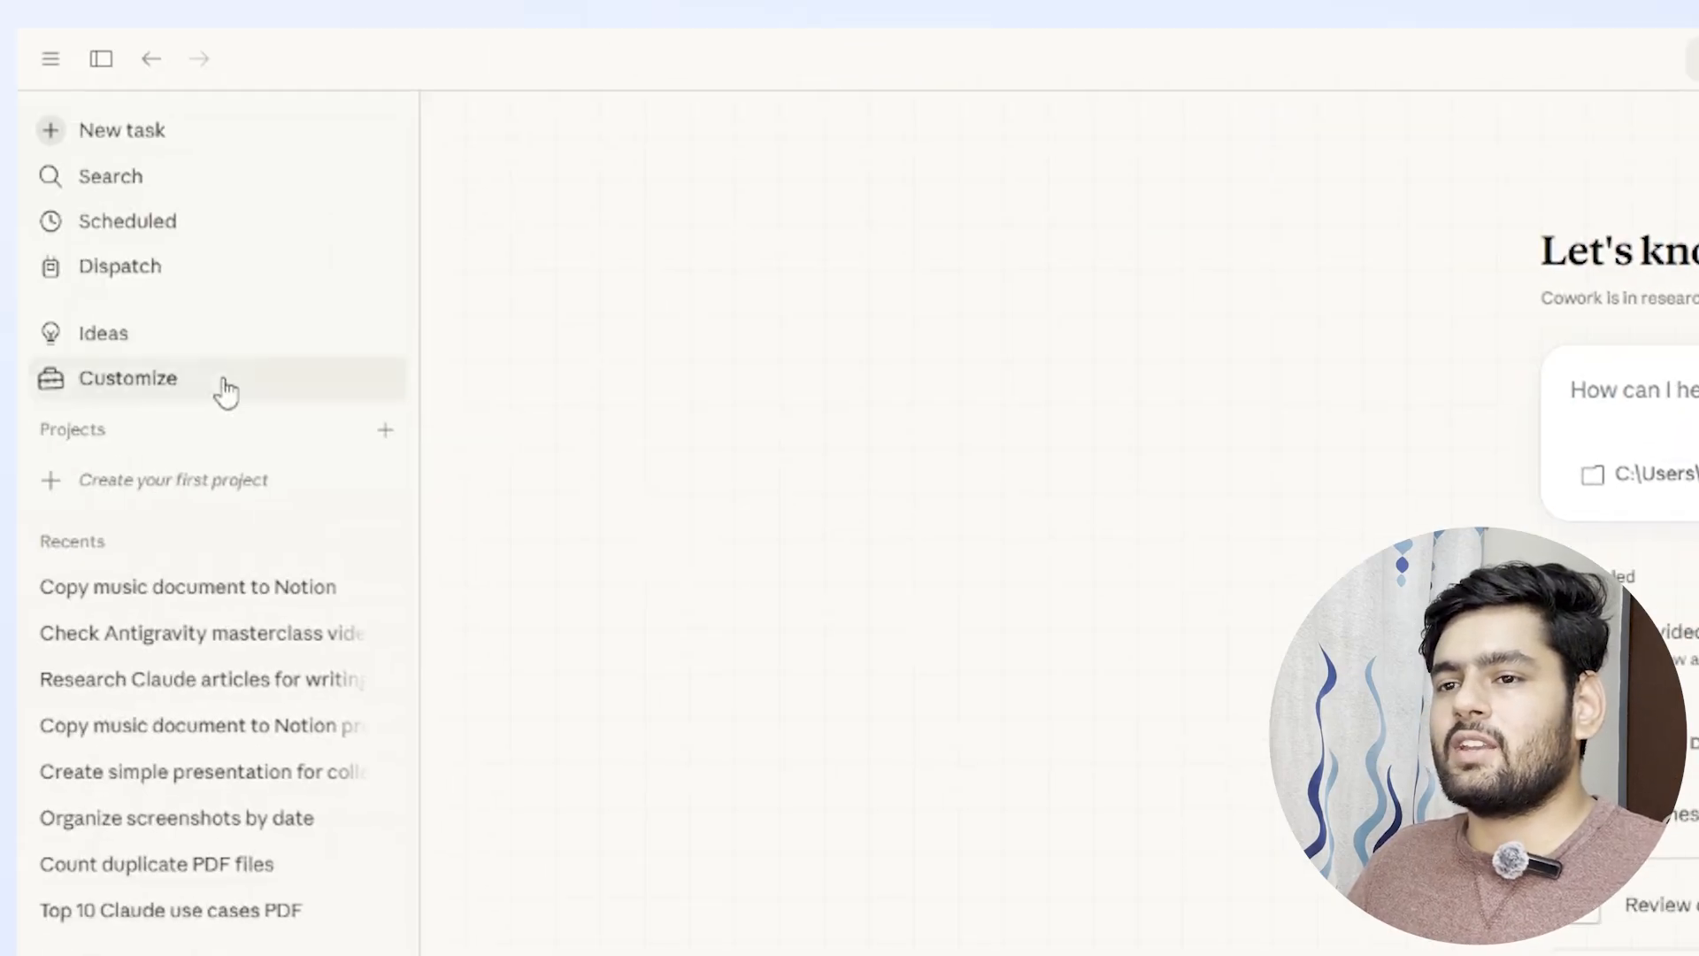
pyautogui.click(137, 391)
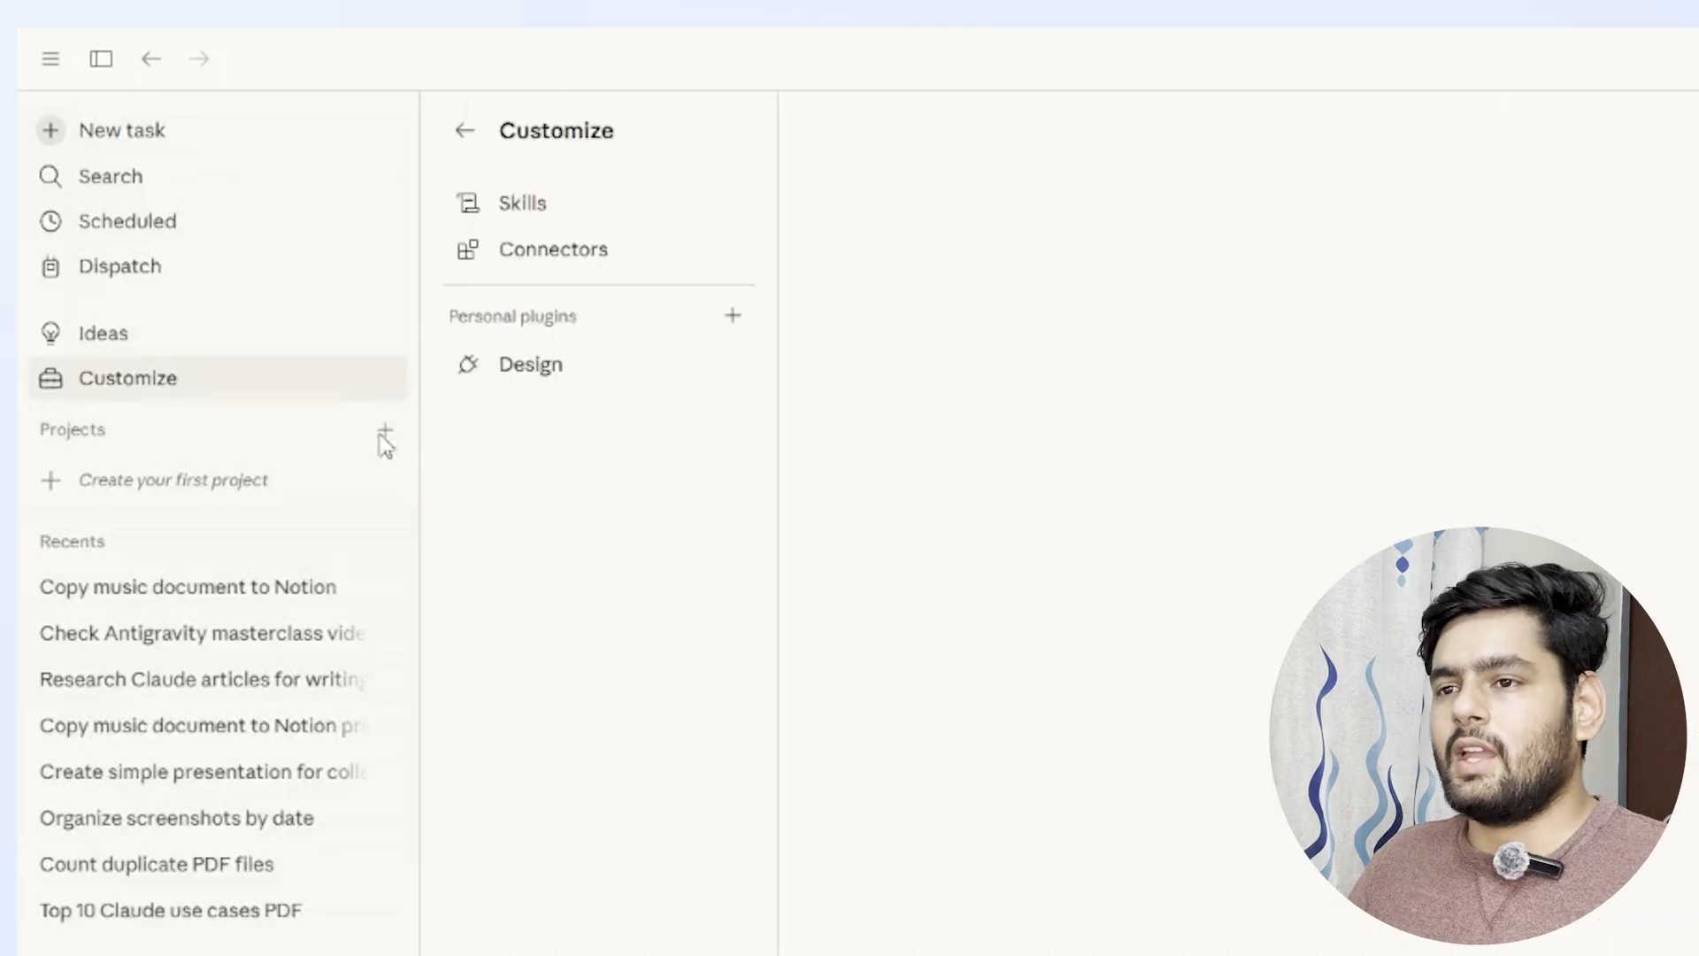
pyautogui.click(558, 212)
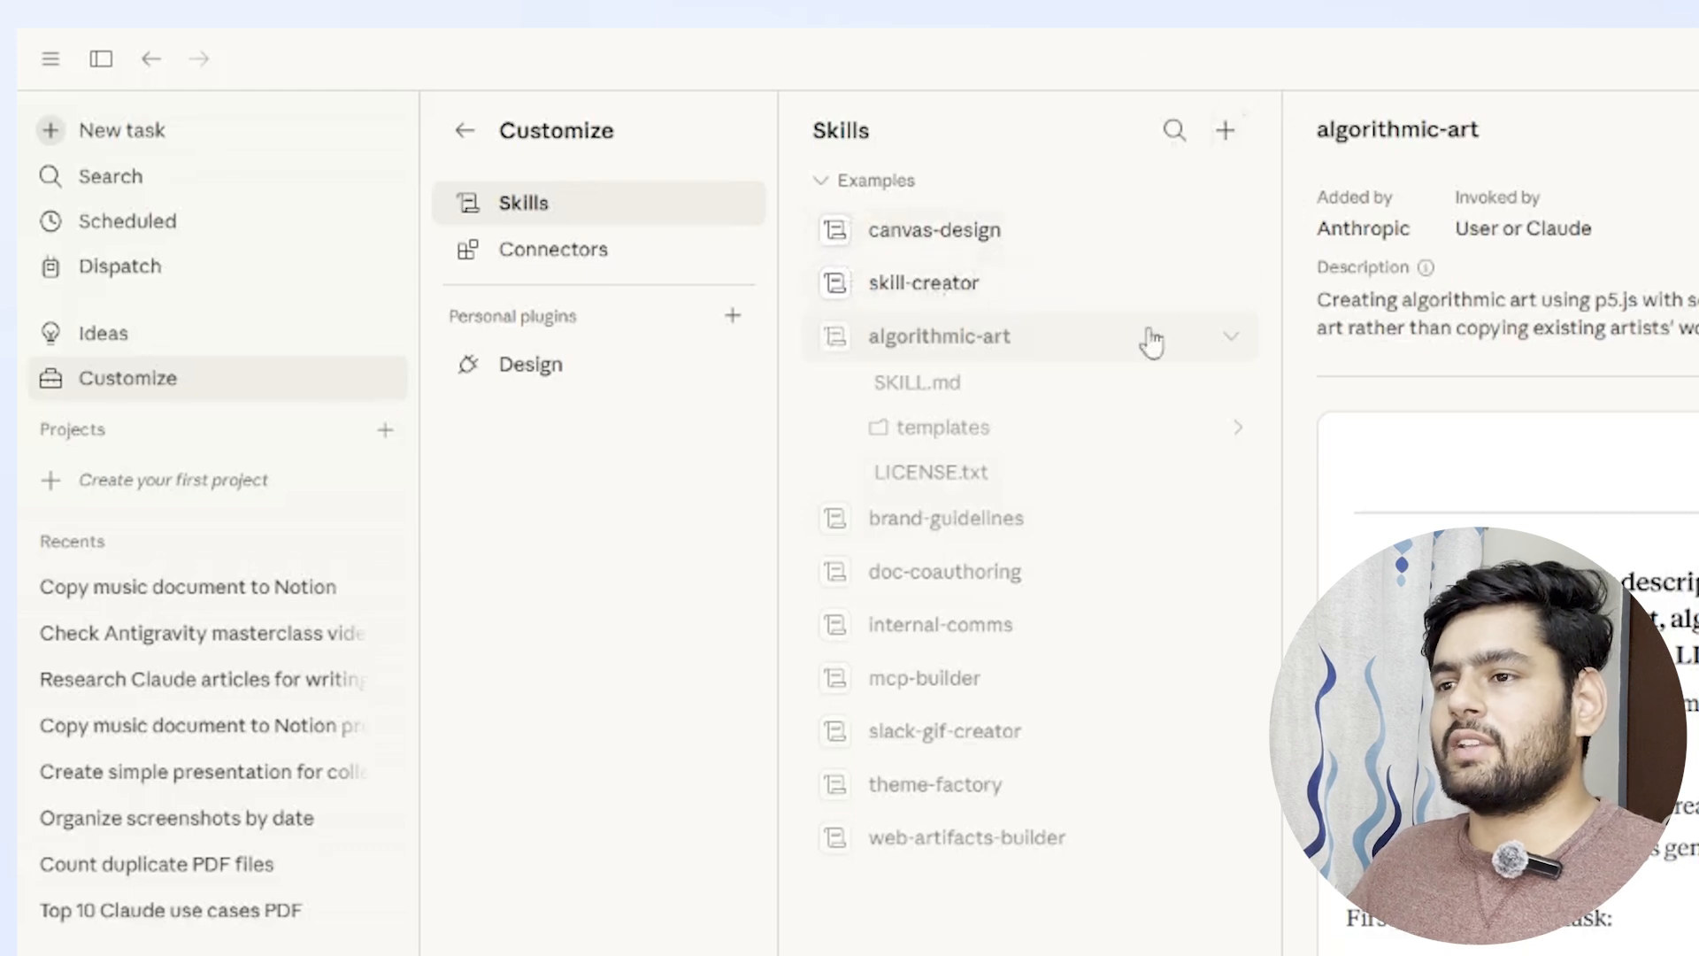
pyautogui.click(939, 231)
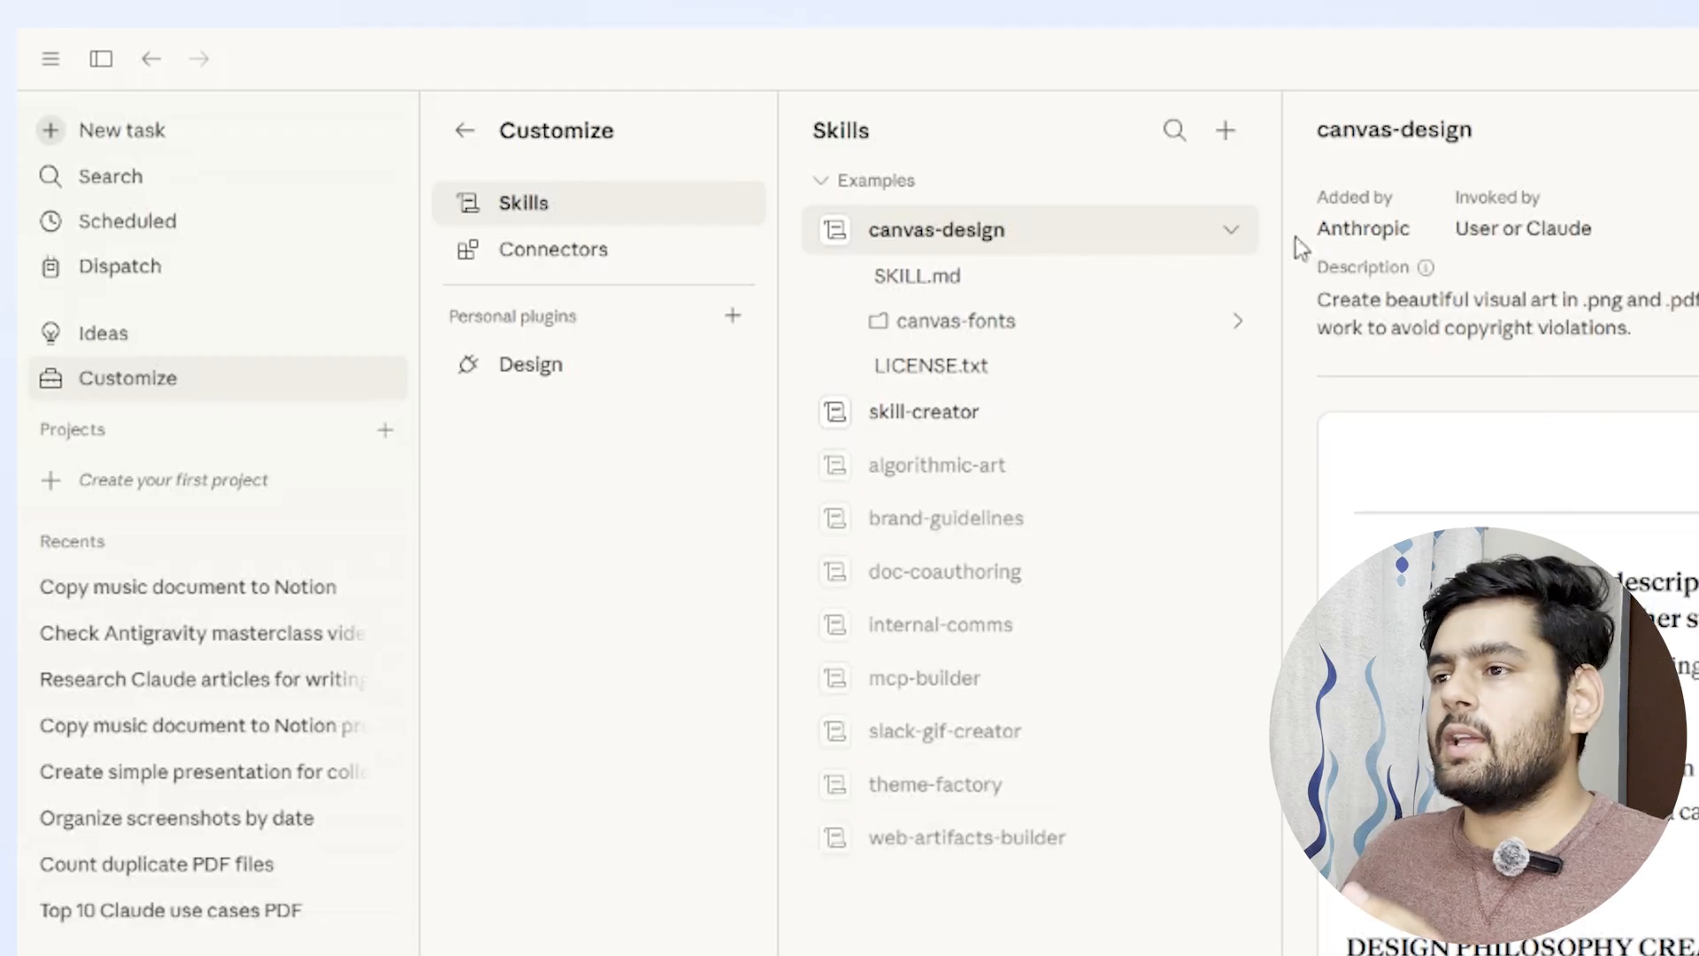
# Step: Start a new skill created together with Claude from the prefilled skill-creator prompt, and highlight the prompt's key wording
pyautogui.click(1227, 133)
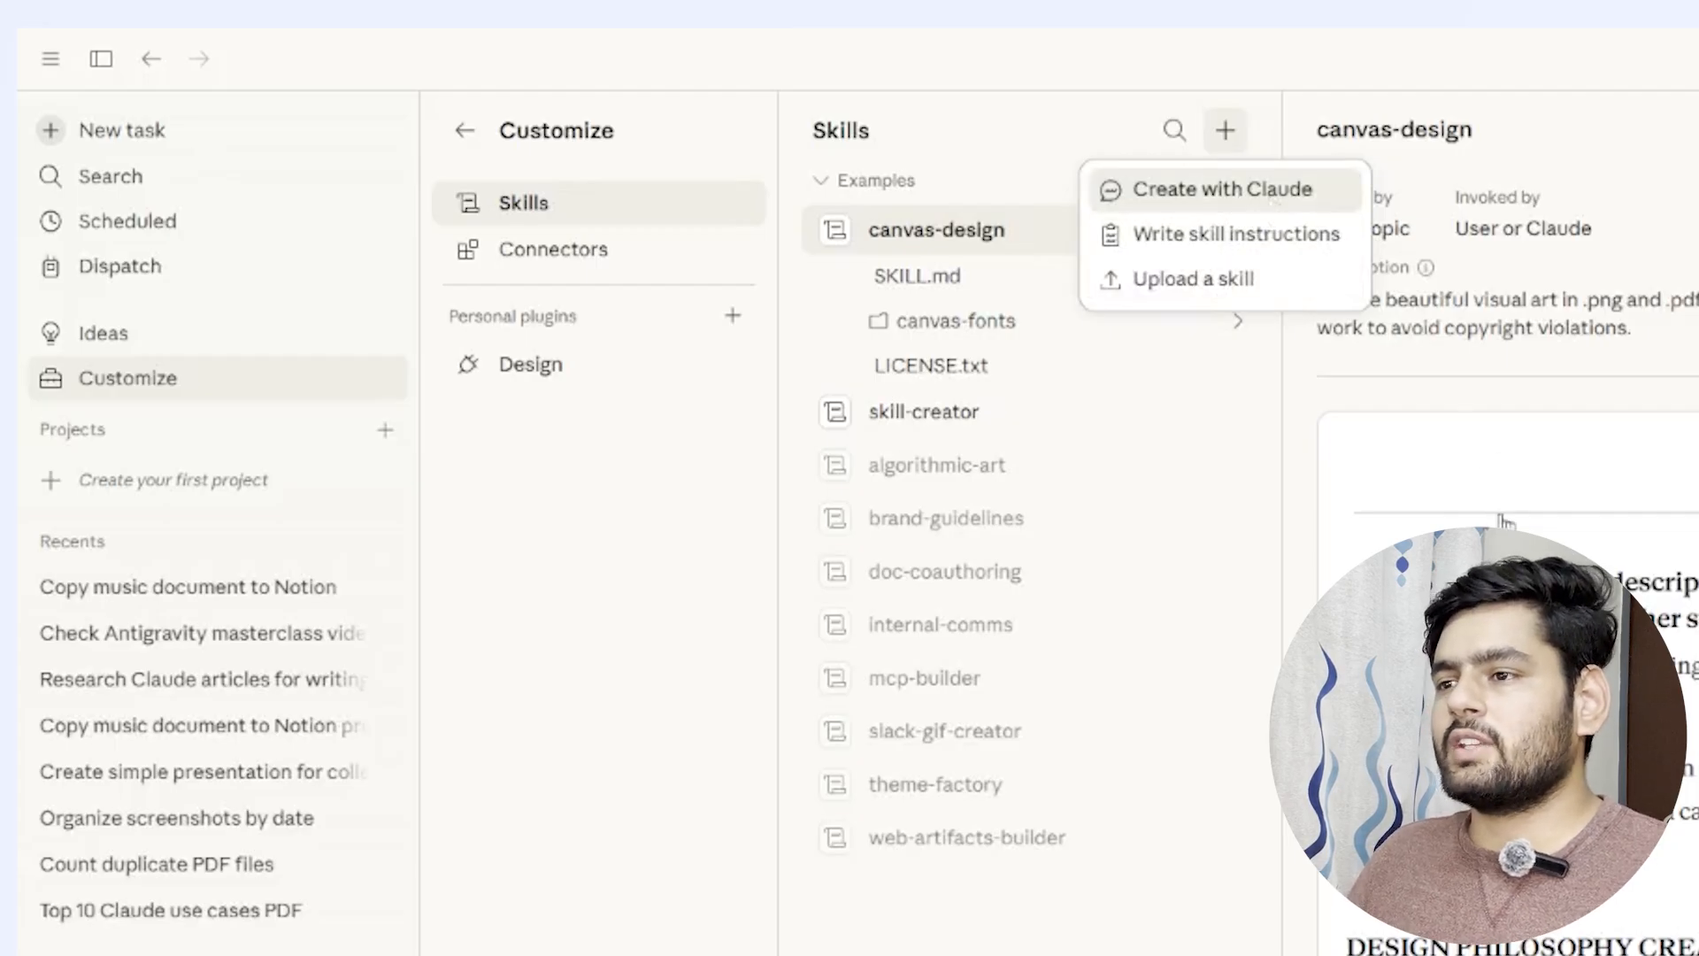
pyautogui.click(1272, 205)
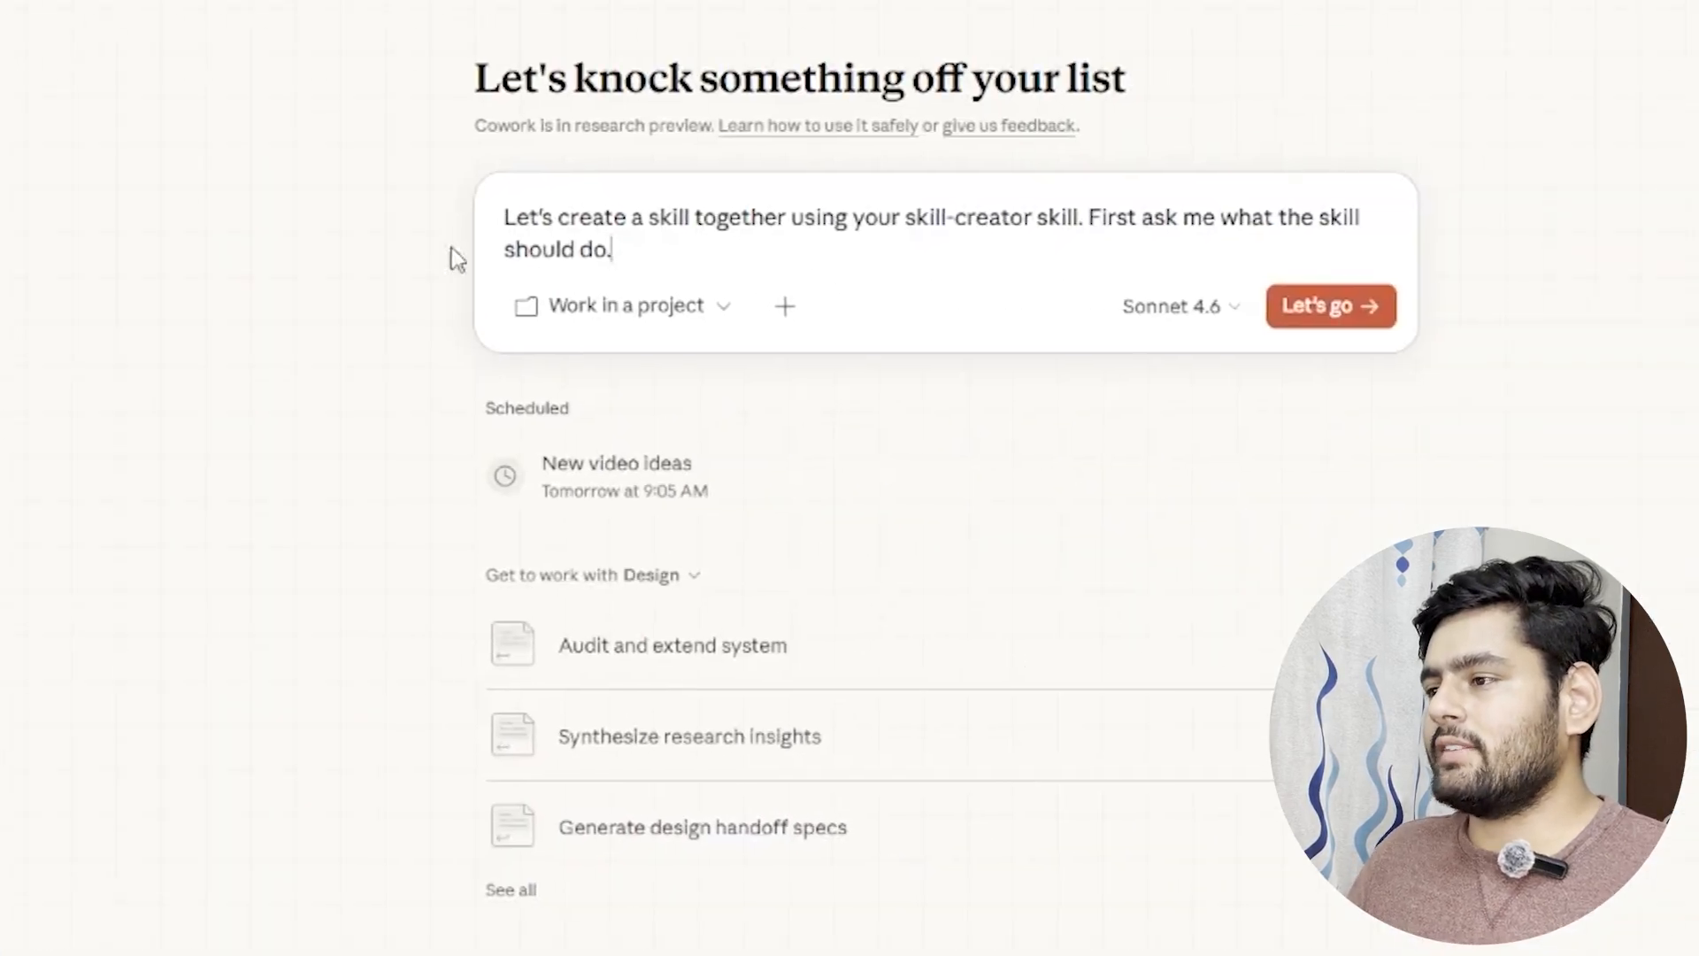
pyautogui.click(1347, 319)
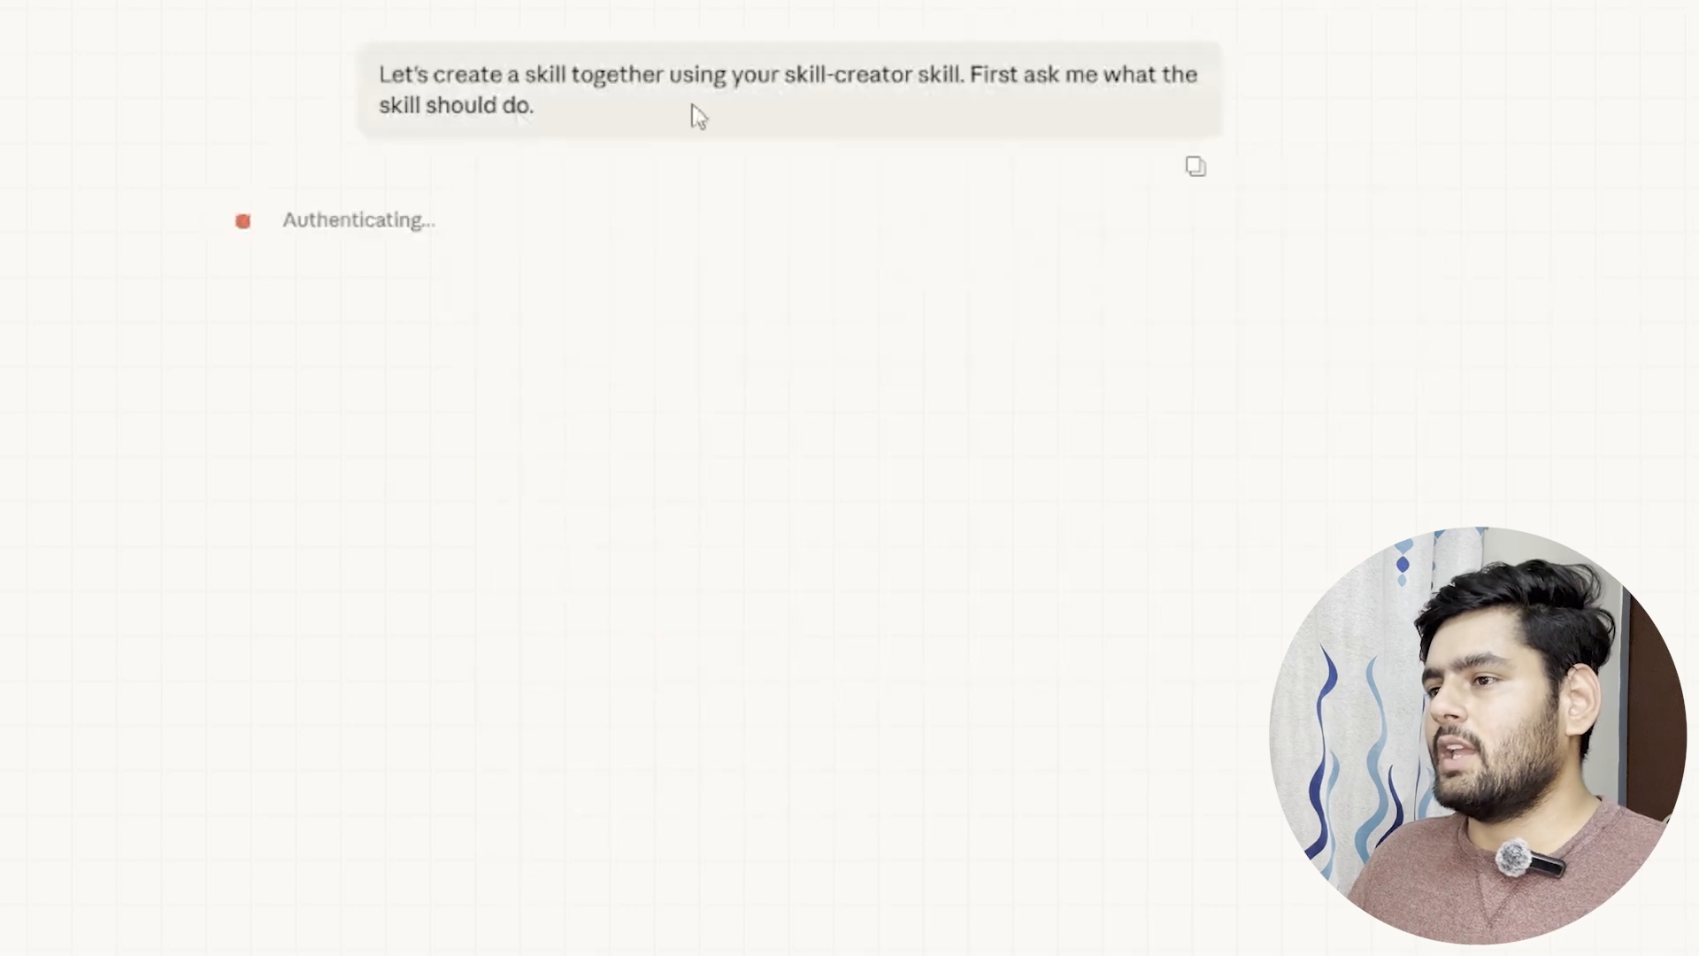
pyautogui.moveTo(383, 80); pyautogui.dragTo(970, 74)
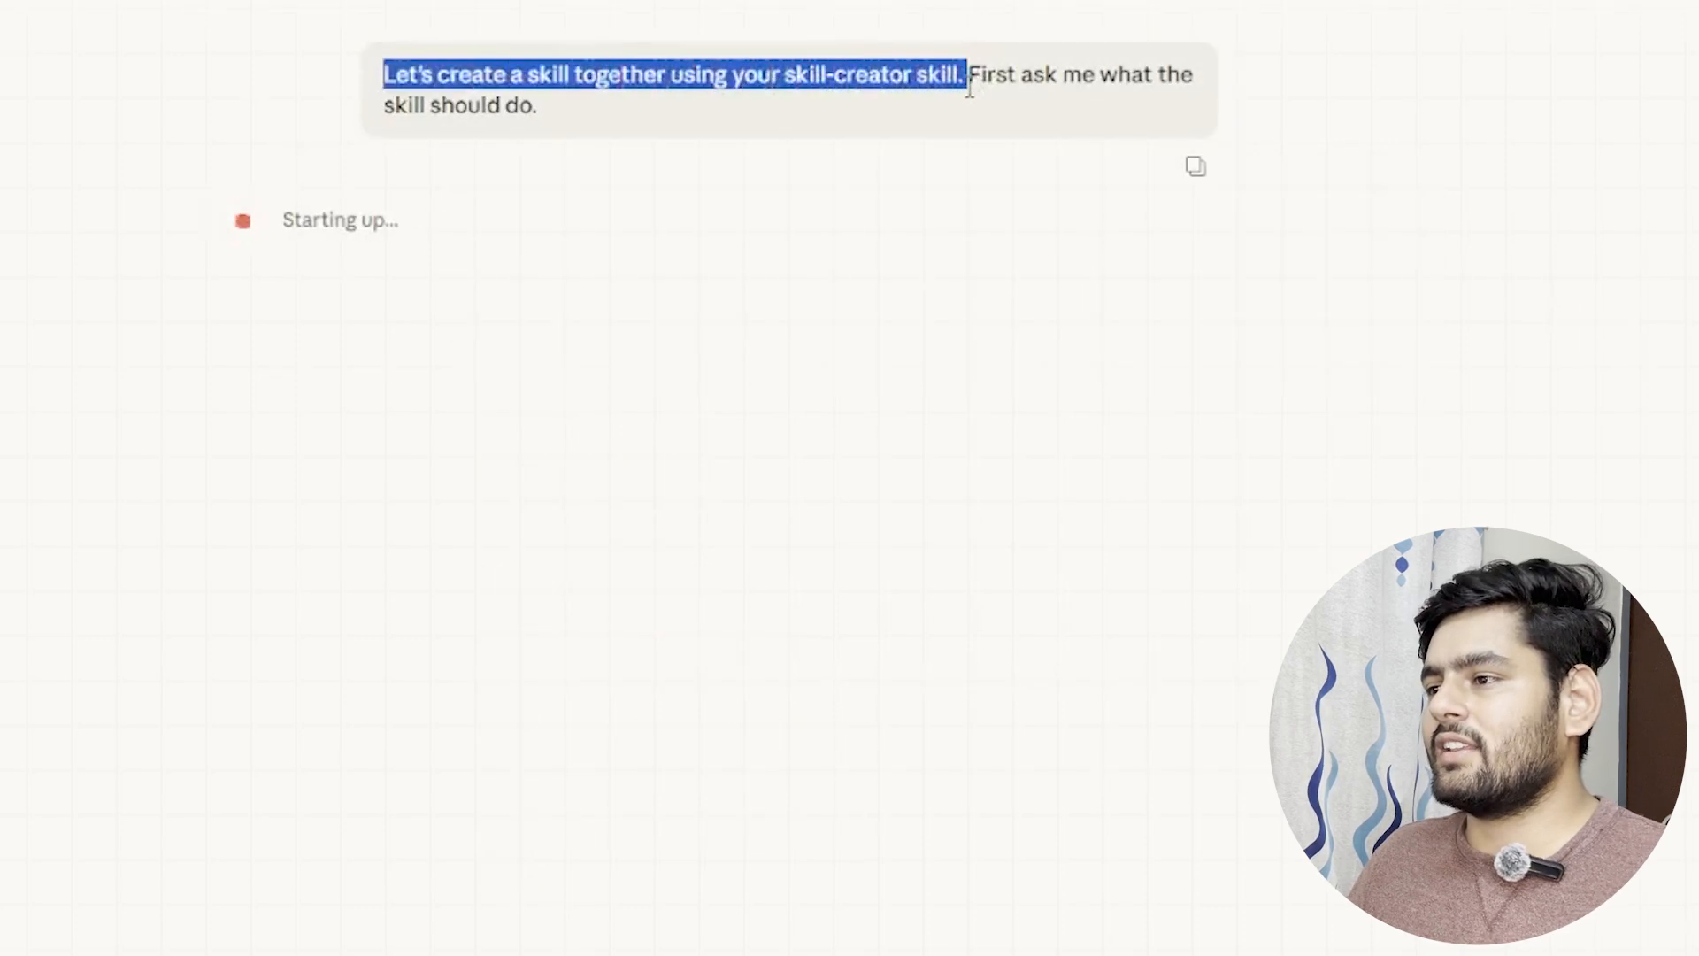
pyautogui.click(943, 170)
pyautogui.moveTo(785, 75); pyautogui.dragTo(909, 82)
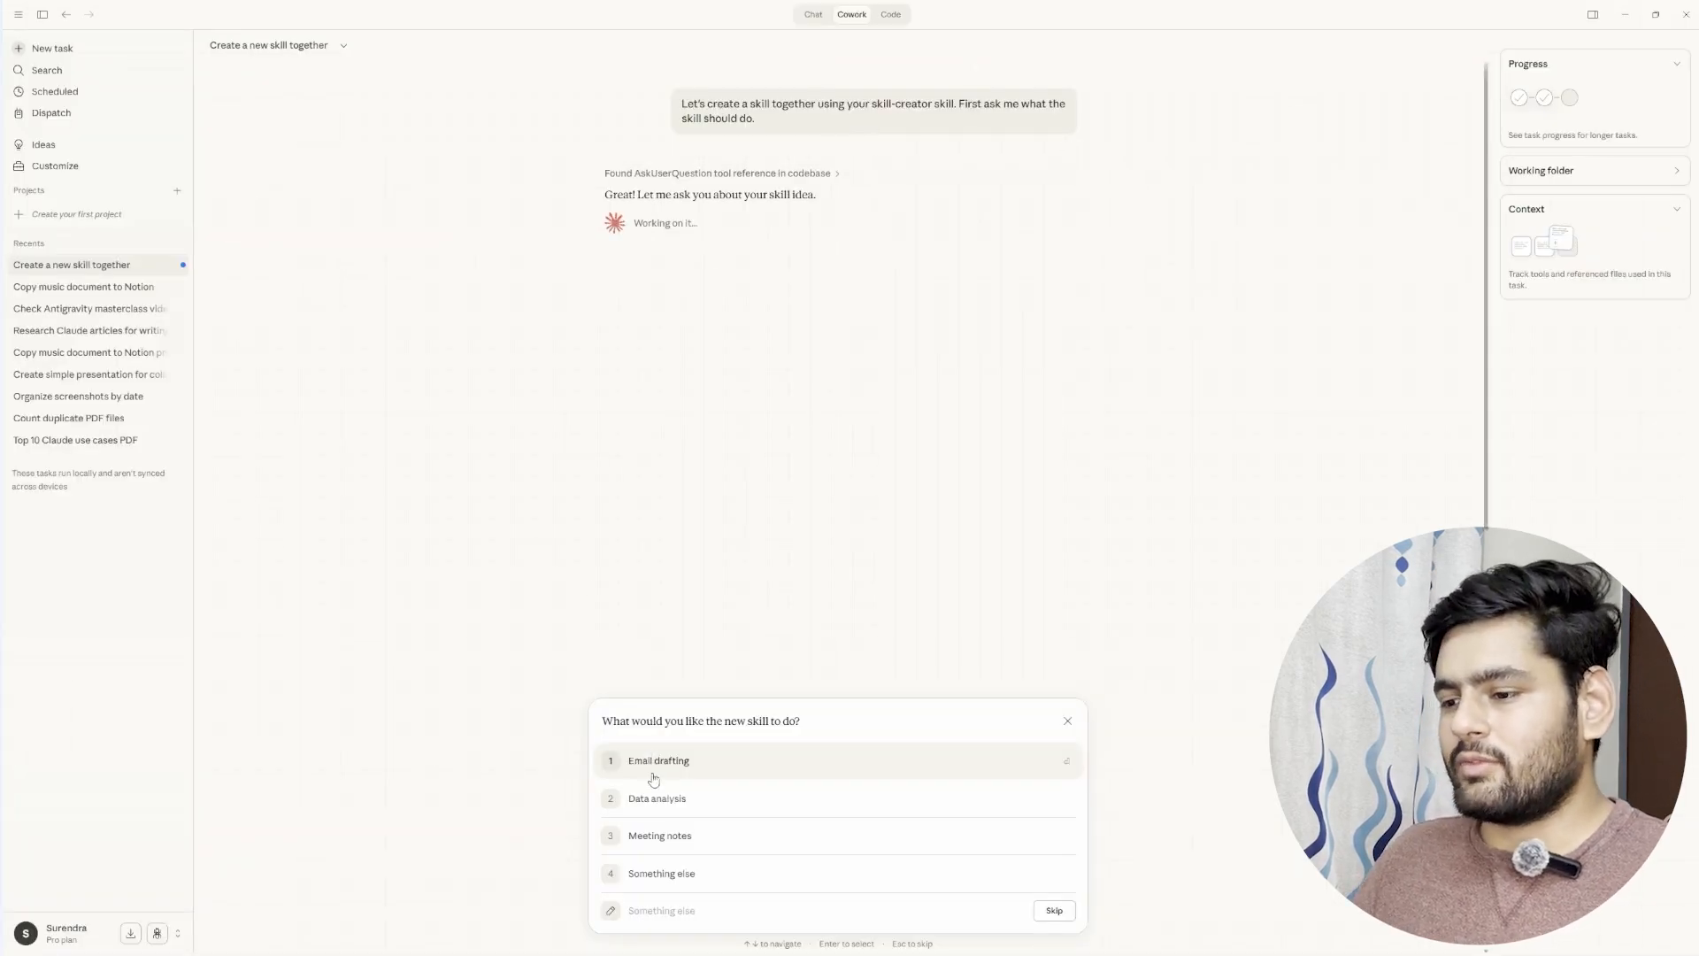
# Step: Answer the skill question with the prepared description of a YouTube video script writing skill in 3 parts (intro, main video, outro) and submit it
pyautogui.click(709, 907)
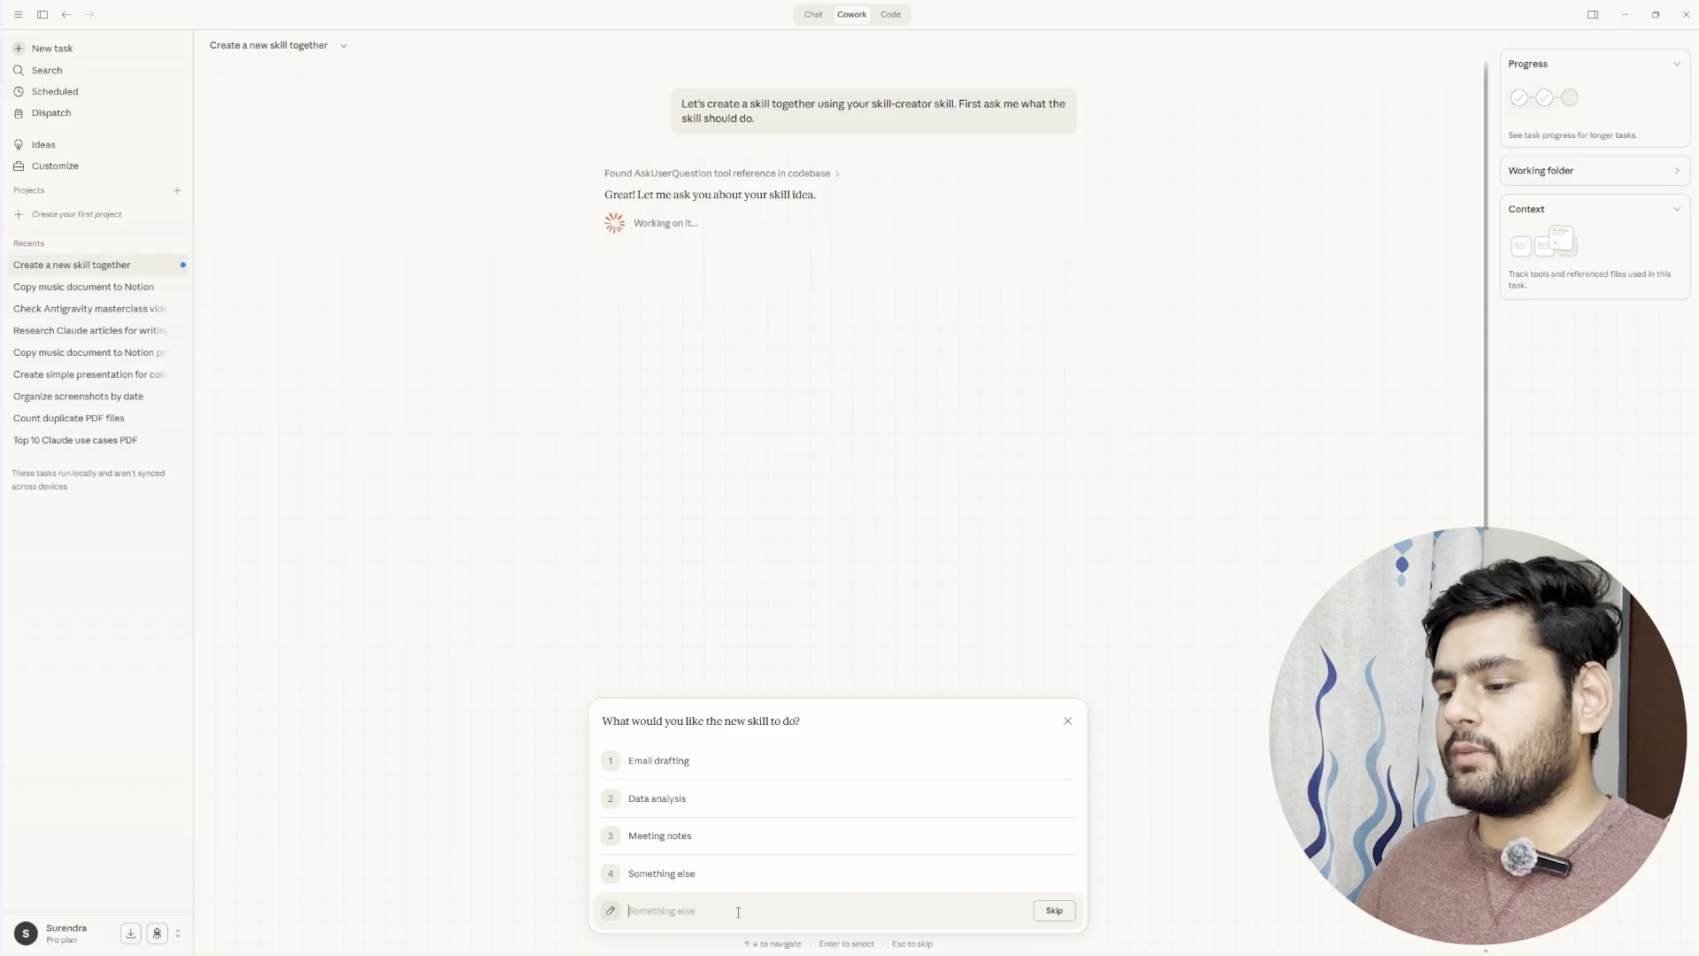
pyautogui.hotkey('ctrl', 'v')
pyautogui.moveTo(675, 912); pyautogui.dragTo(722, 918)
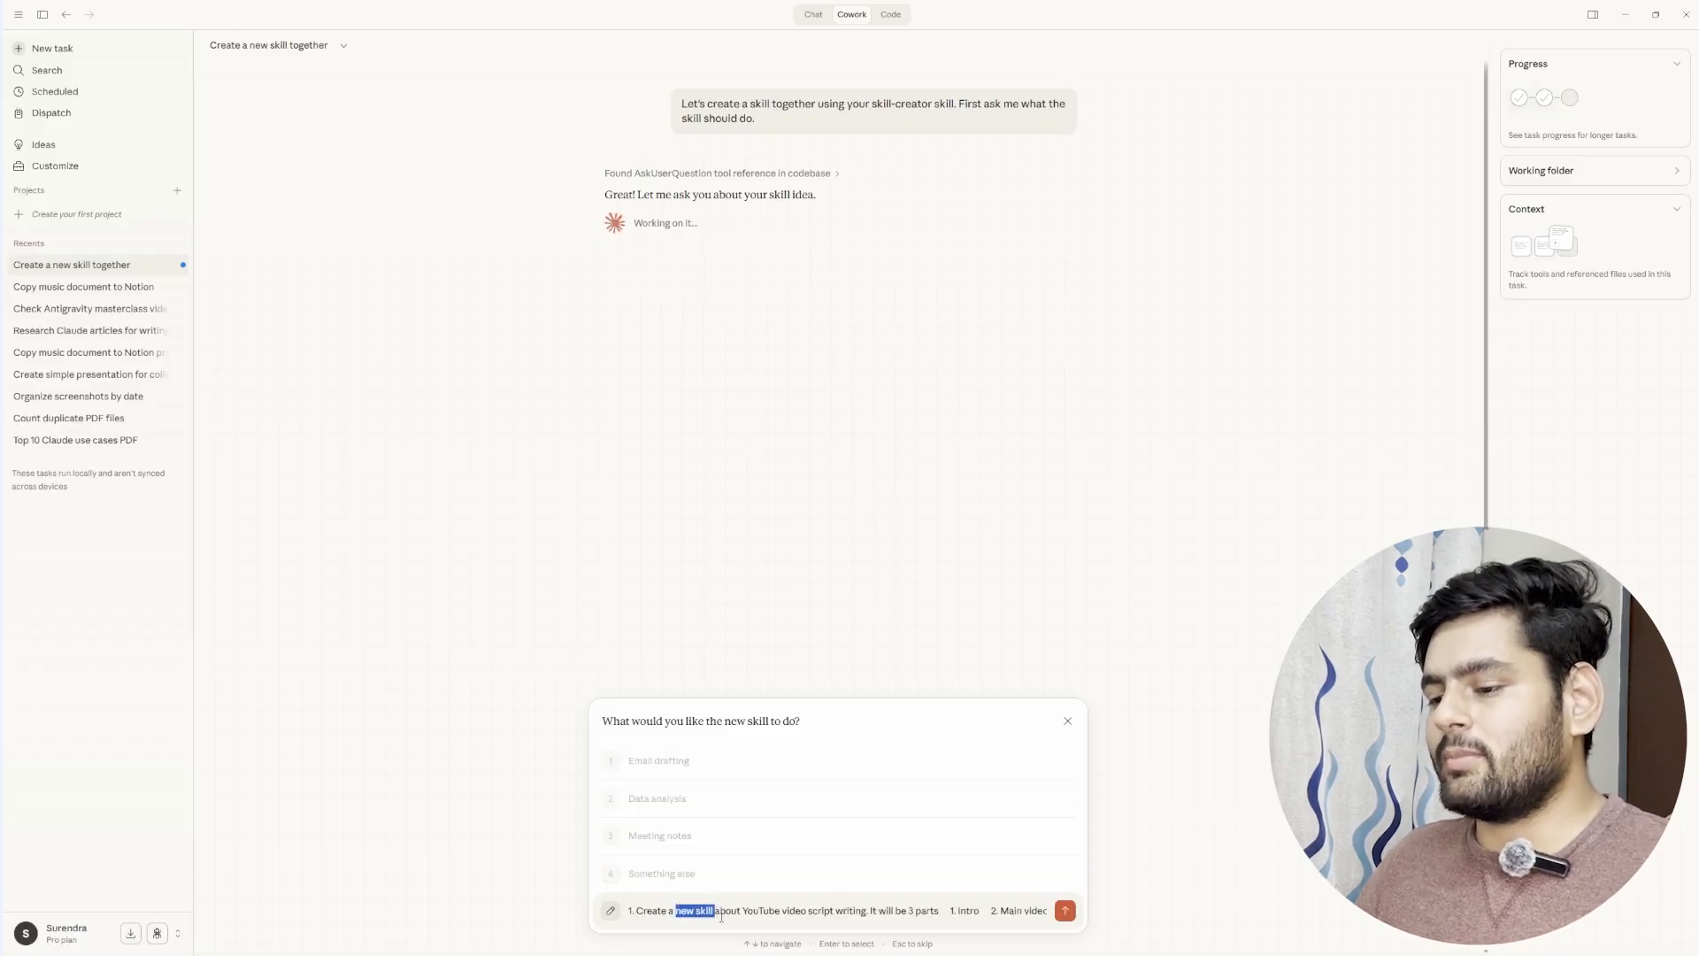
pyautogui.click(725, 916)
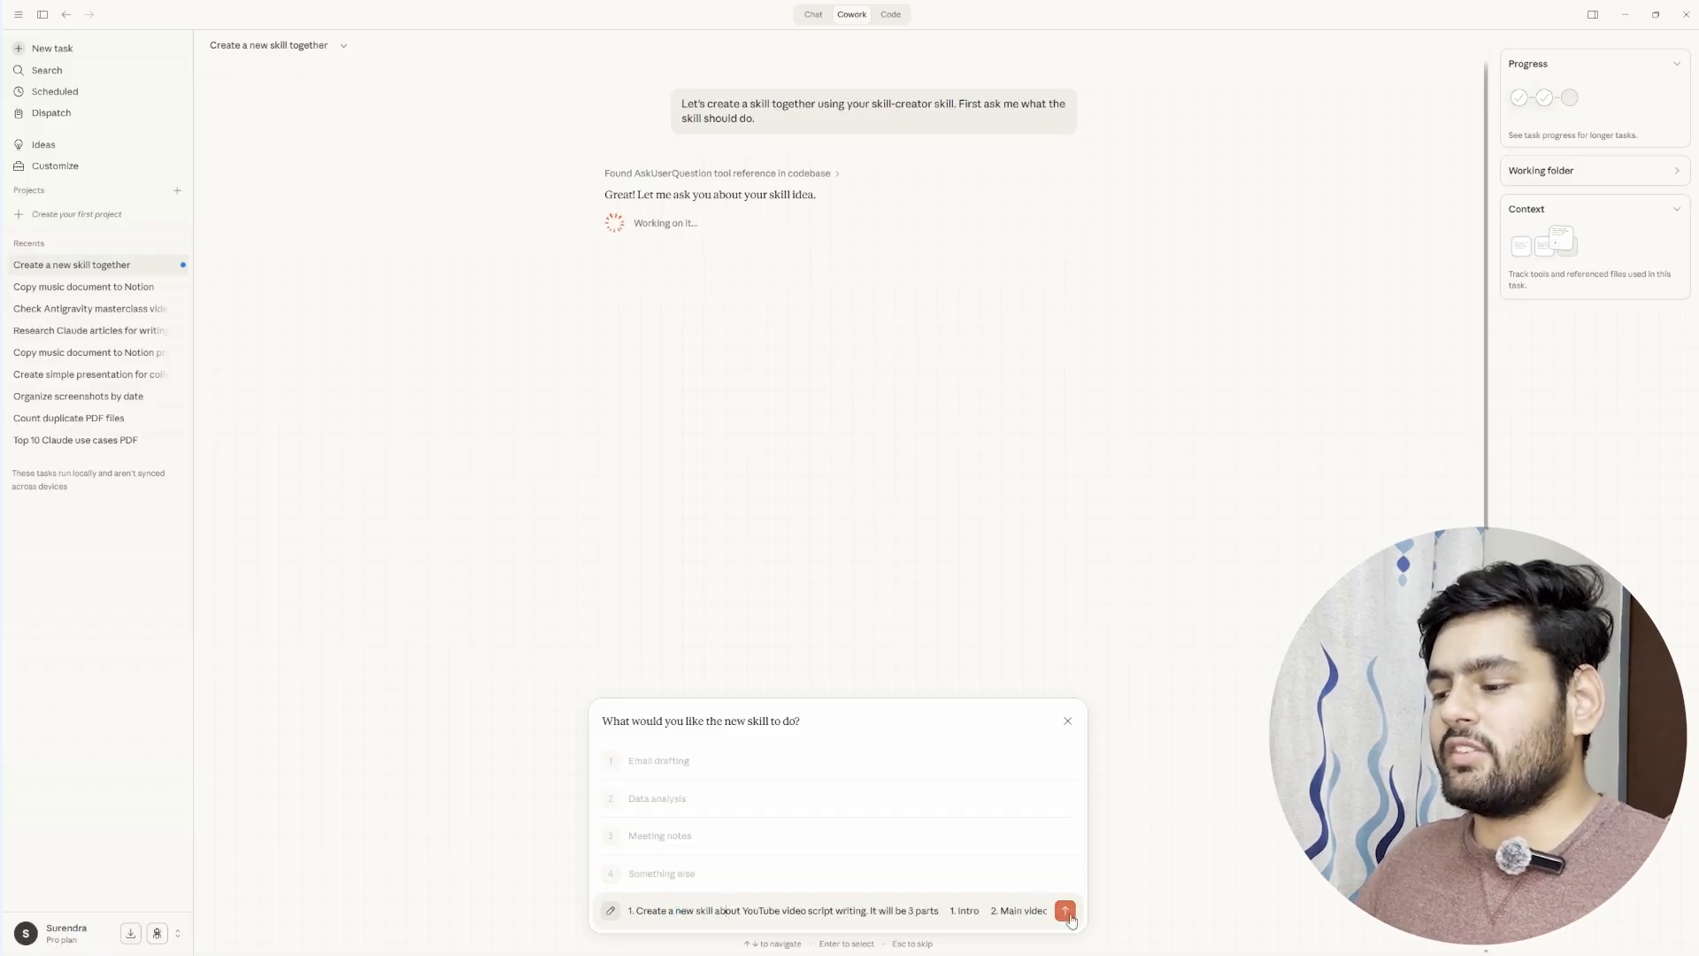
pyautogui.click(1068, 913)
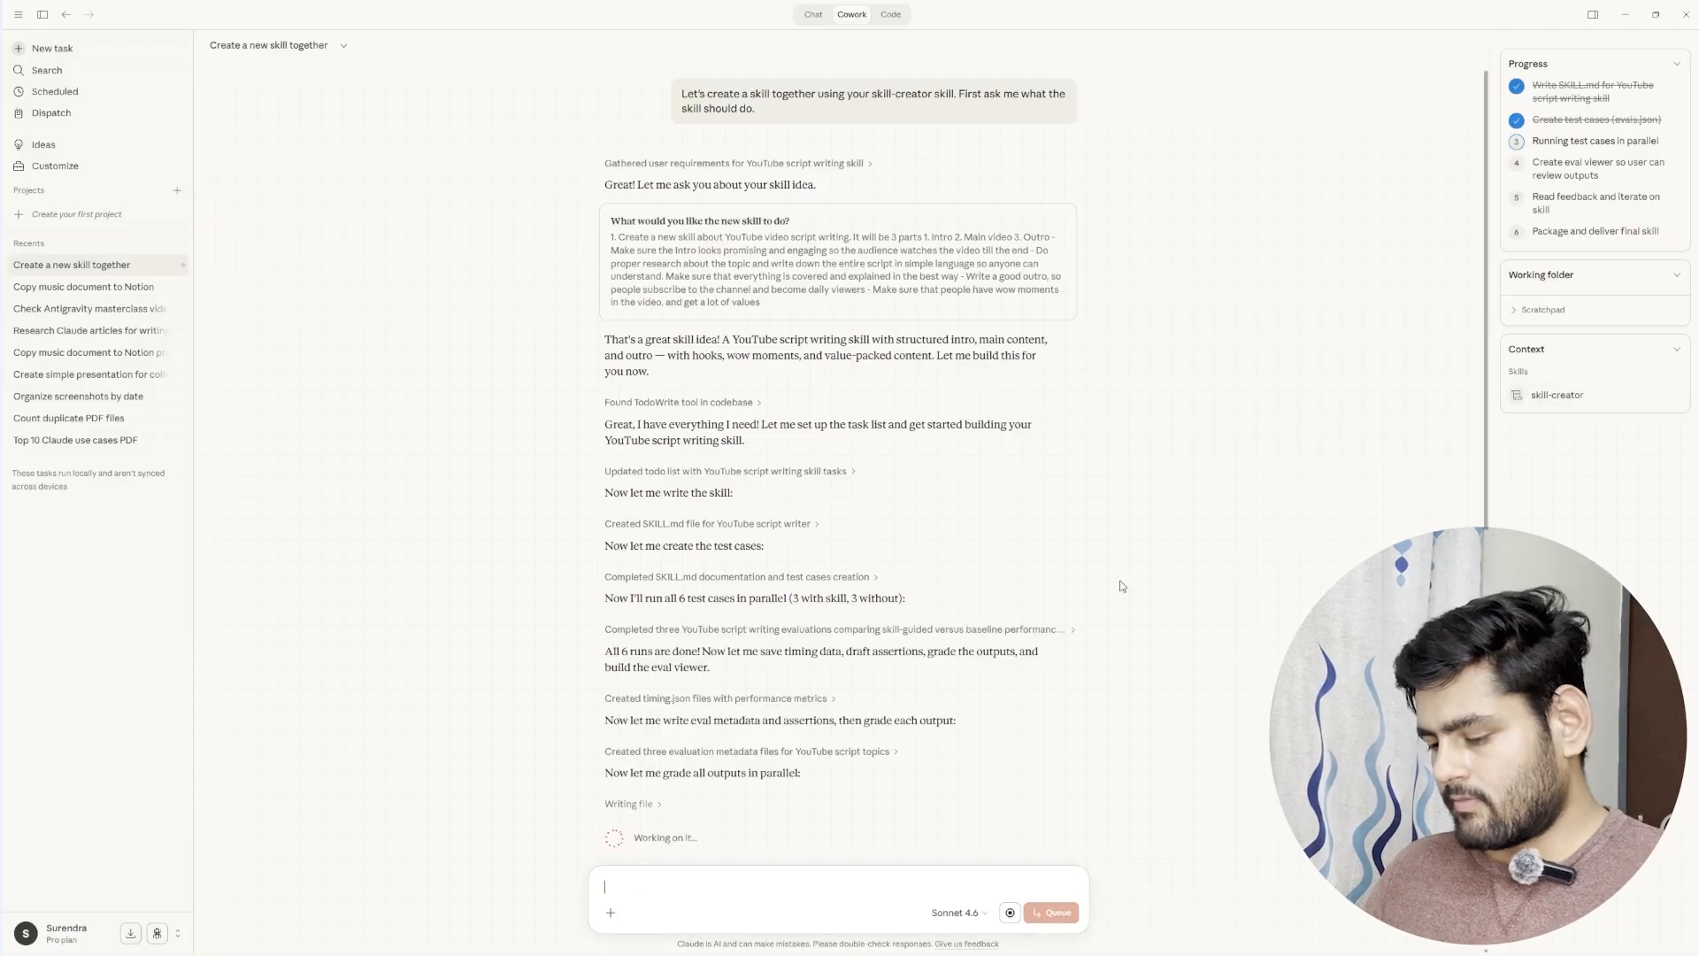
# Step: Read the summary of the drafted skill and highlight the instructions and examples for leaving feedback on the test cases
pyautogui.scroll(-3, 969, 764)
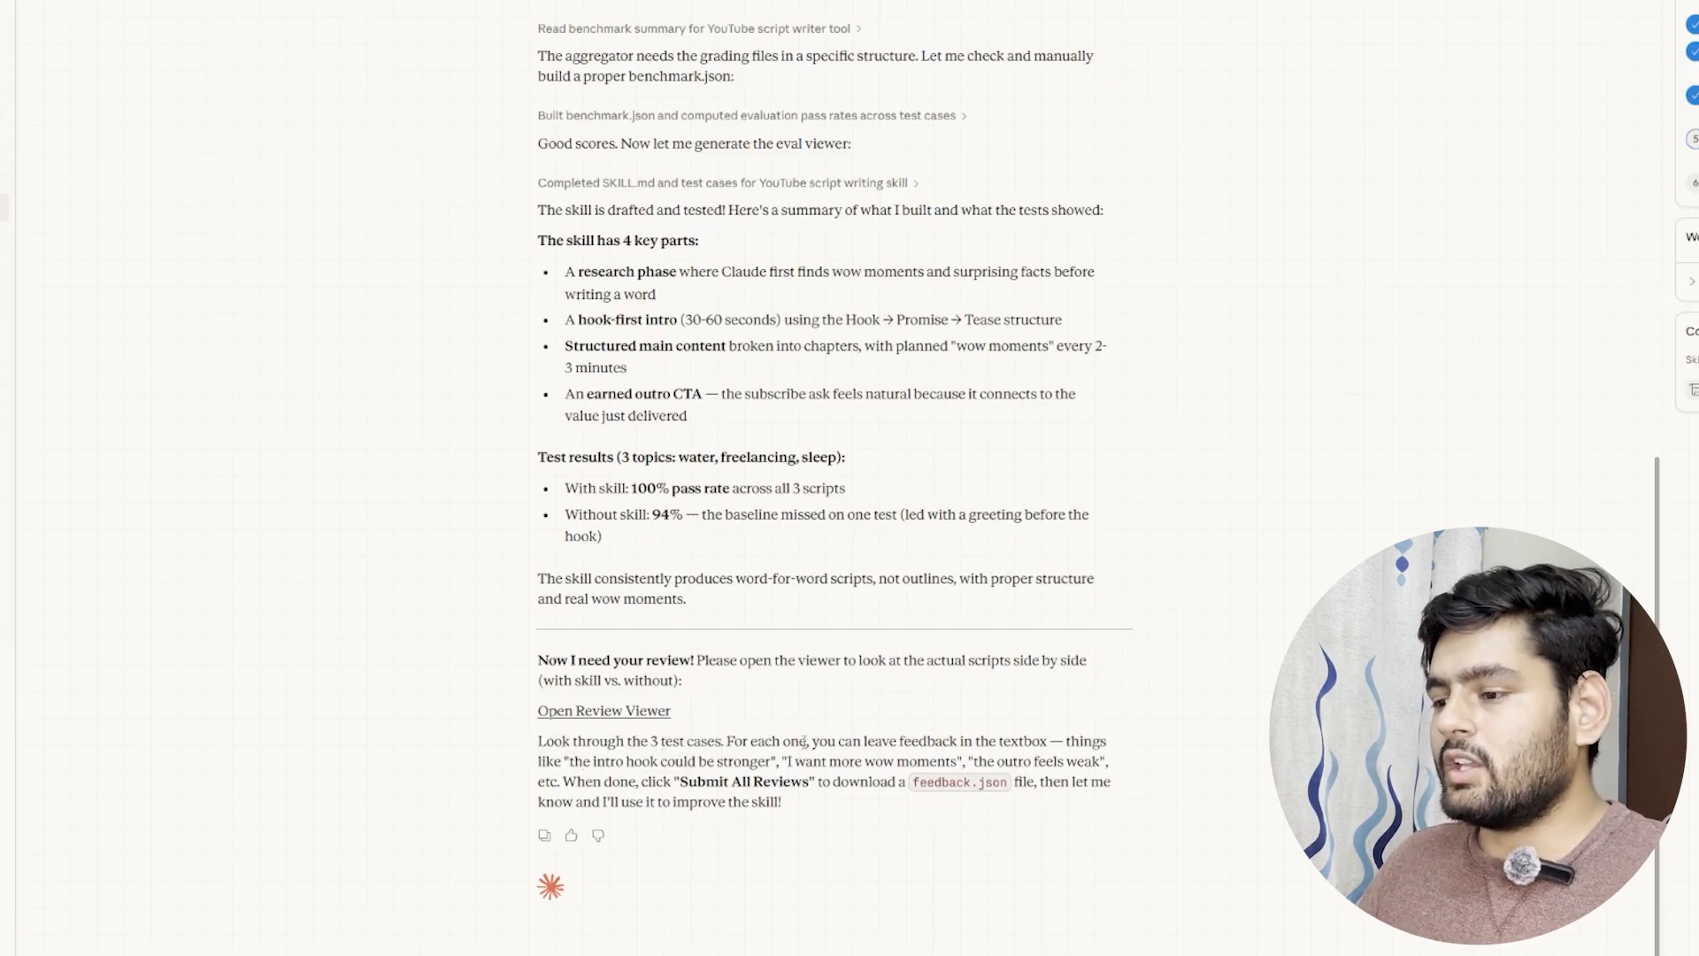
pyautogui.moveTo(804, 742); pyautogui.dragTo(1065, 742)
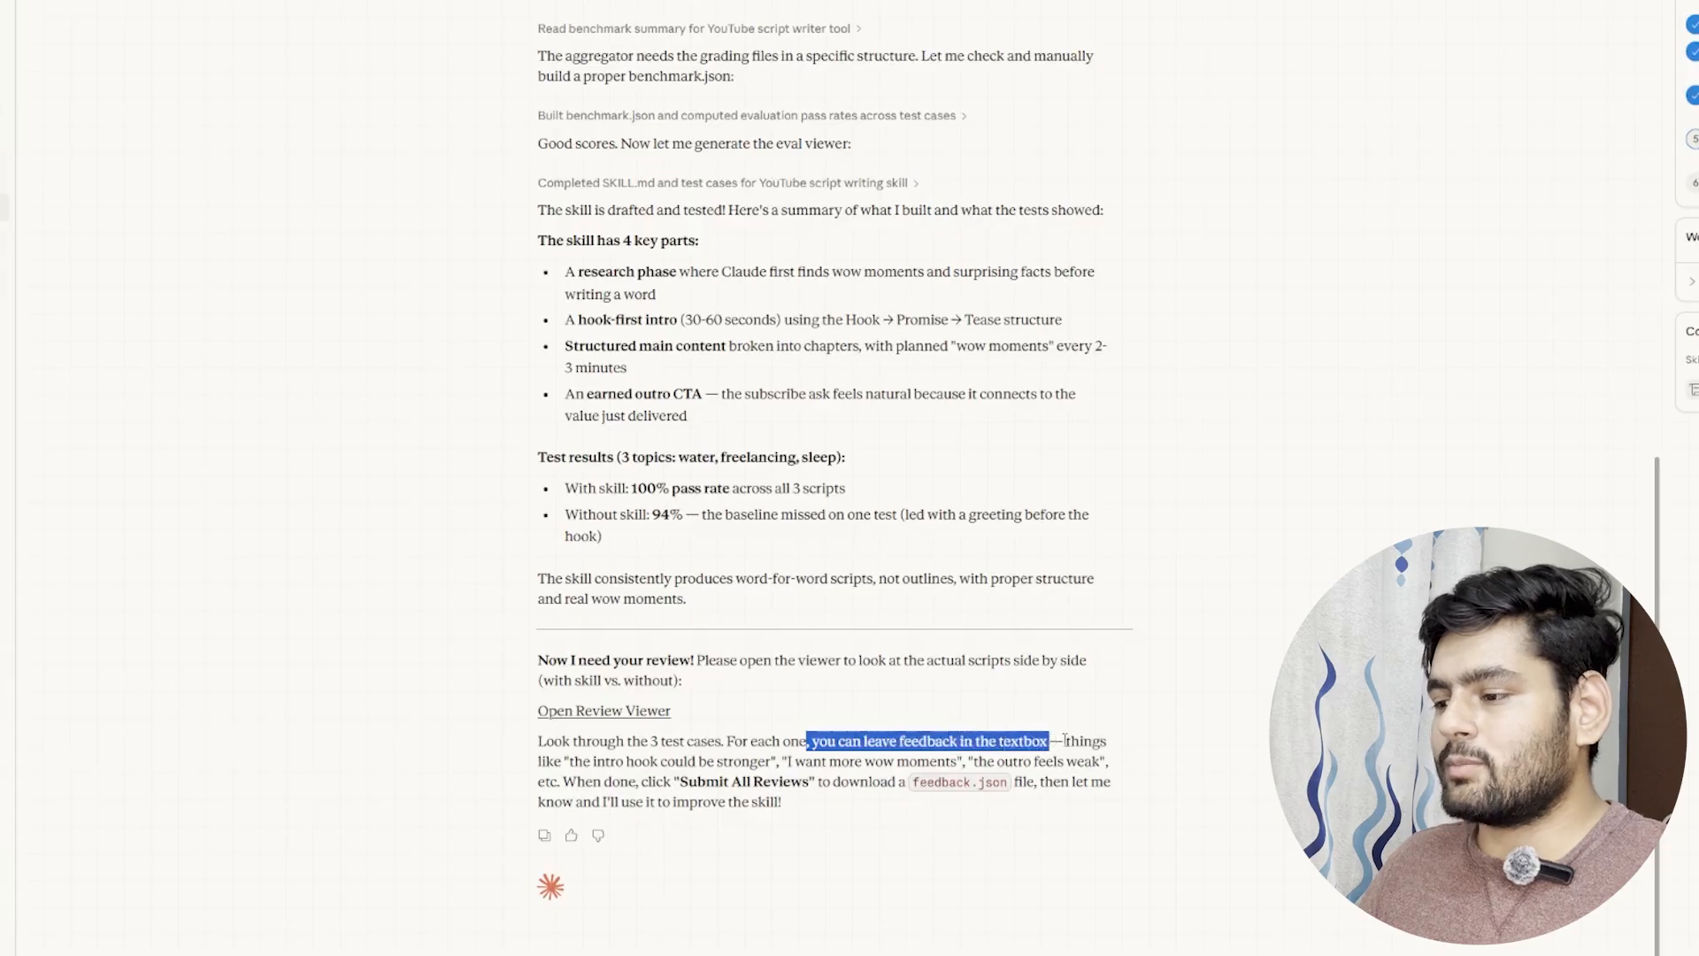
pyautogui.doubleClick(1075, 742)
pyautogui.click(545, 778)
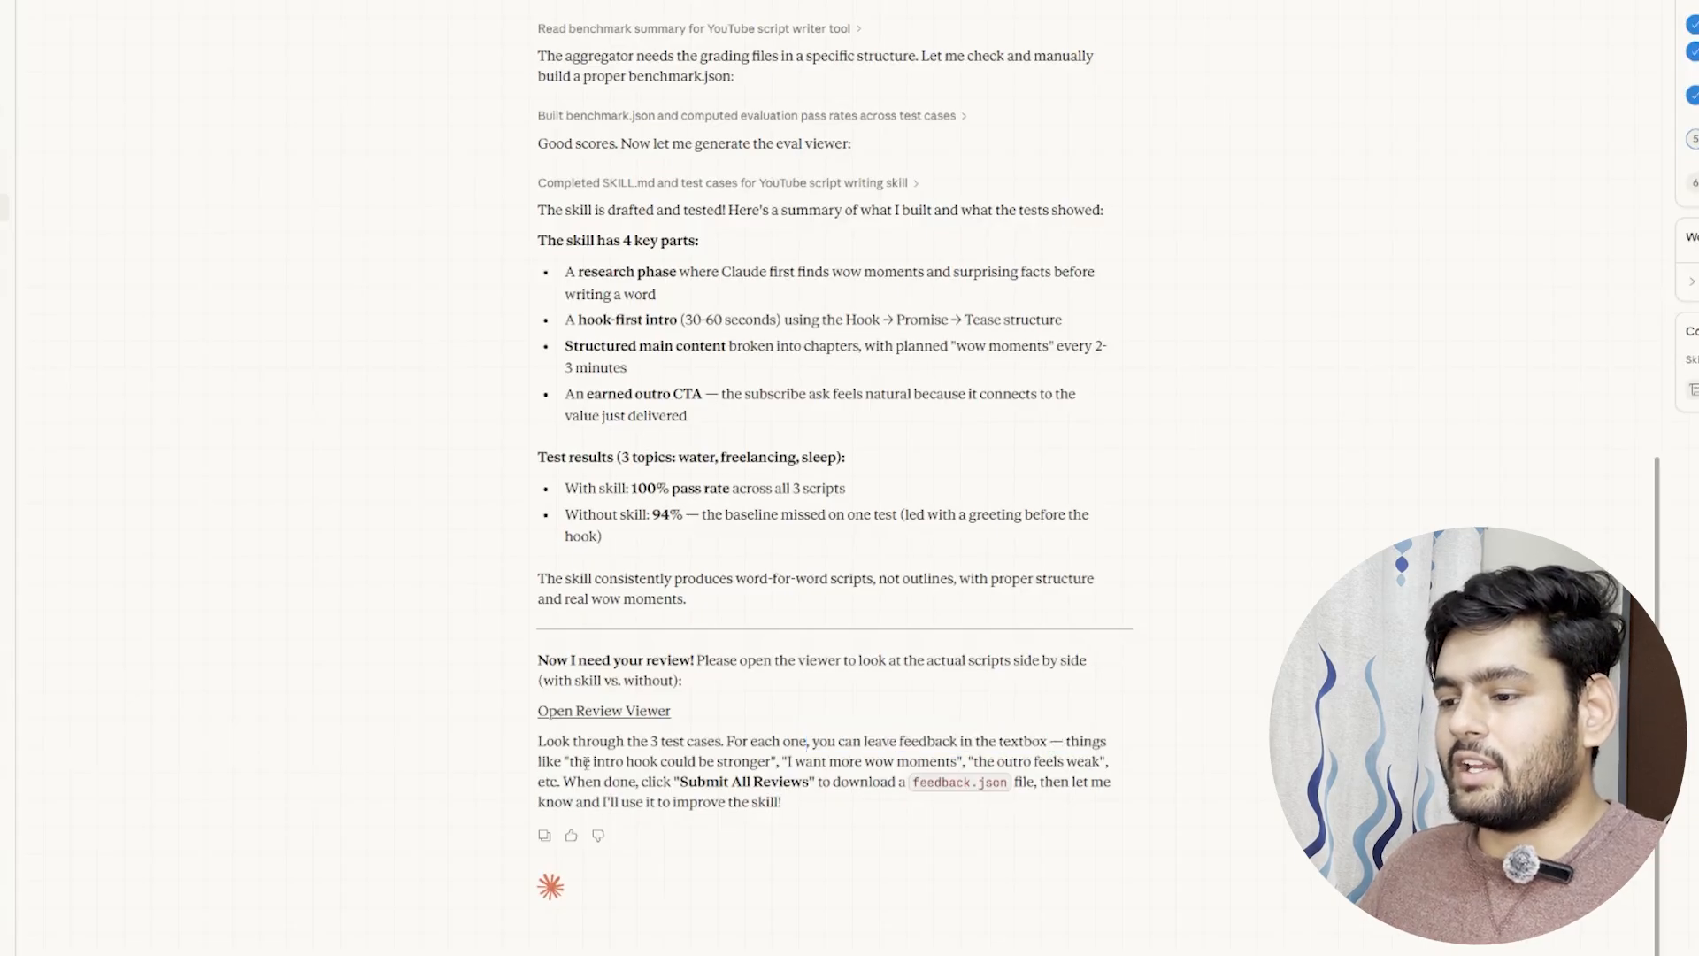
pyautogui.moveTo(586, 763); pyautogui.dragTo(1094, 763)
pyautogui.click(783, 763)
pyautogui.click(972, 762)
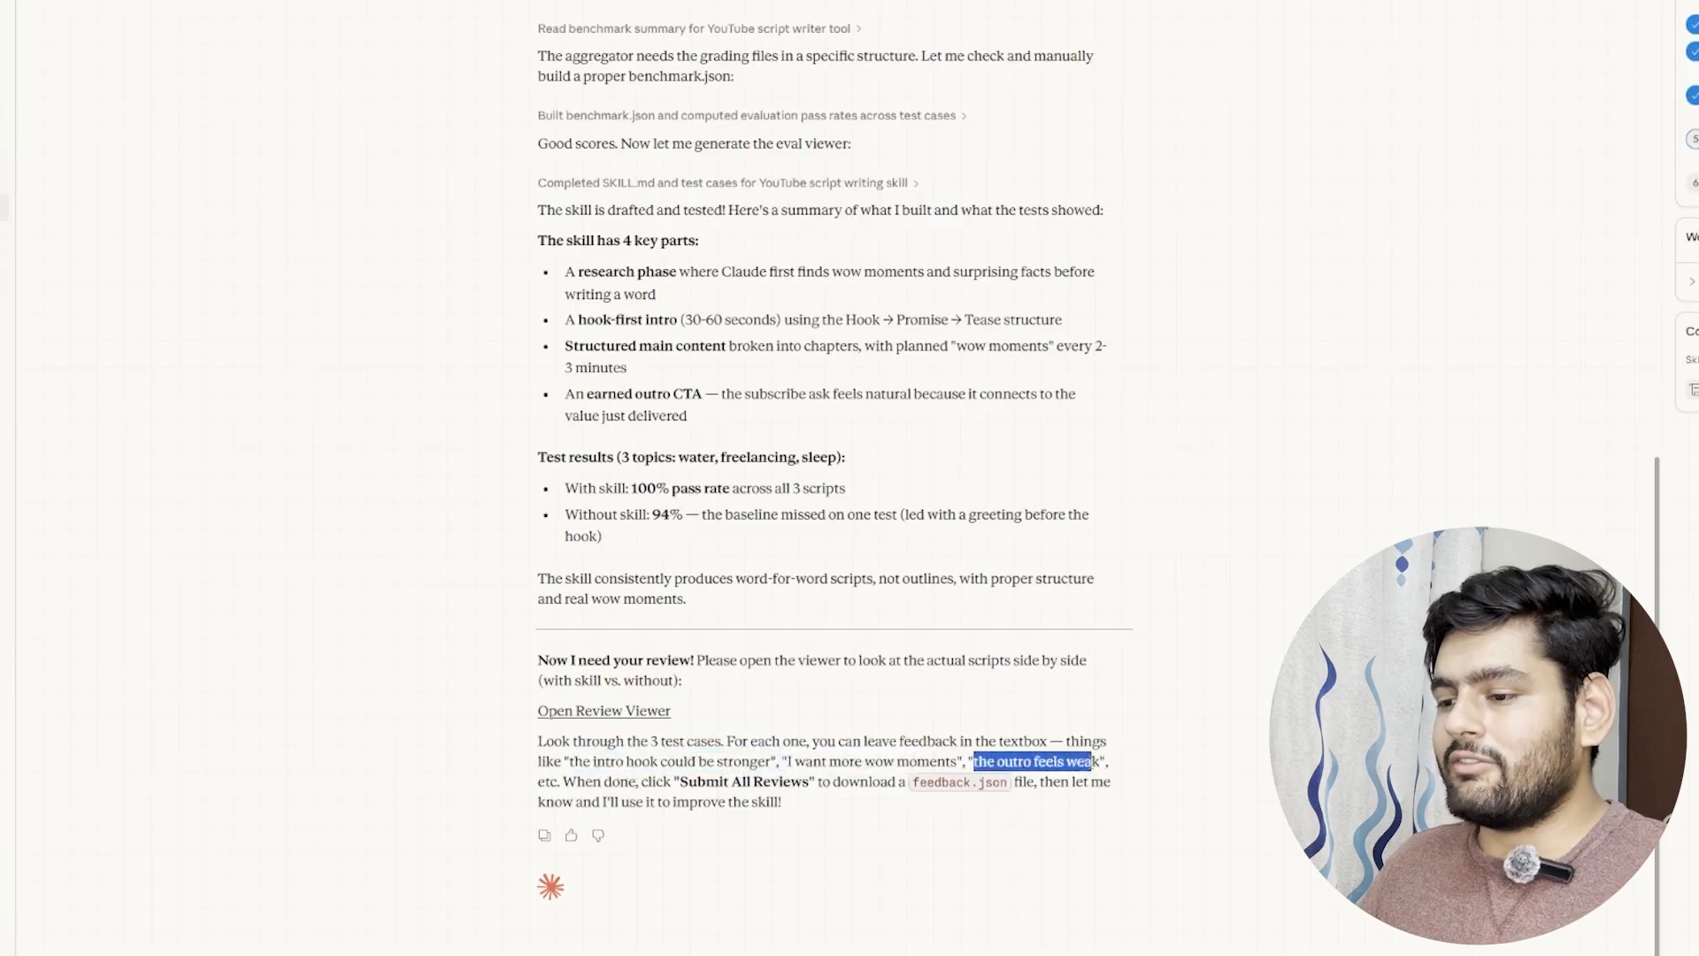
pyautogui.click(754, 790)
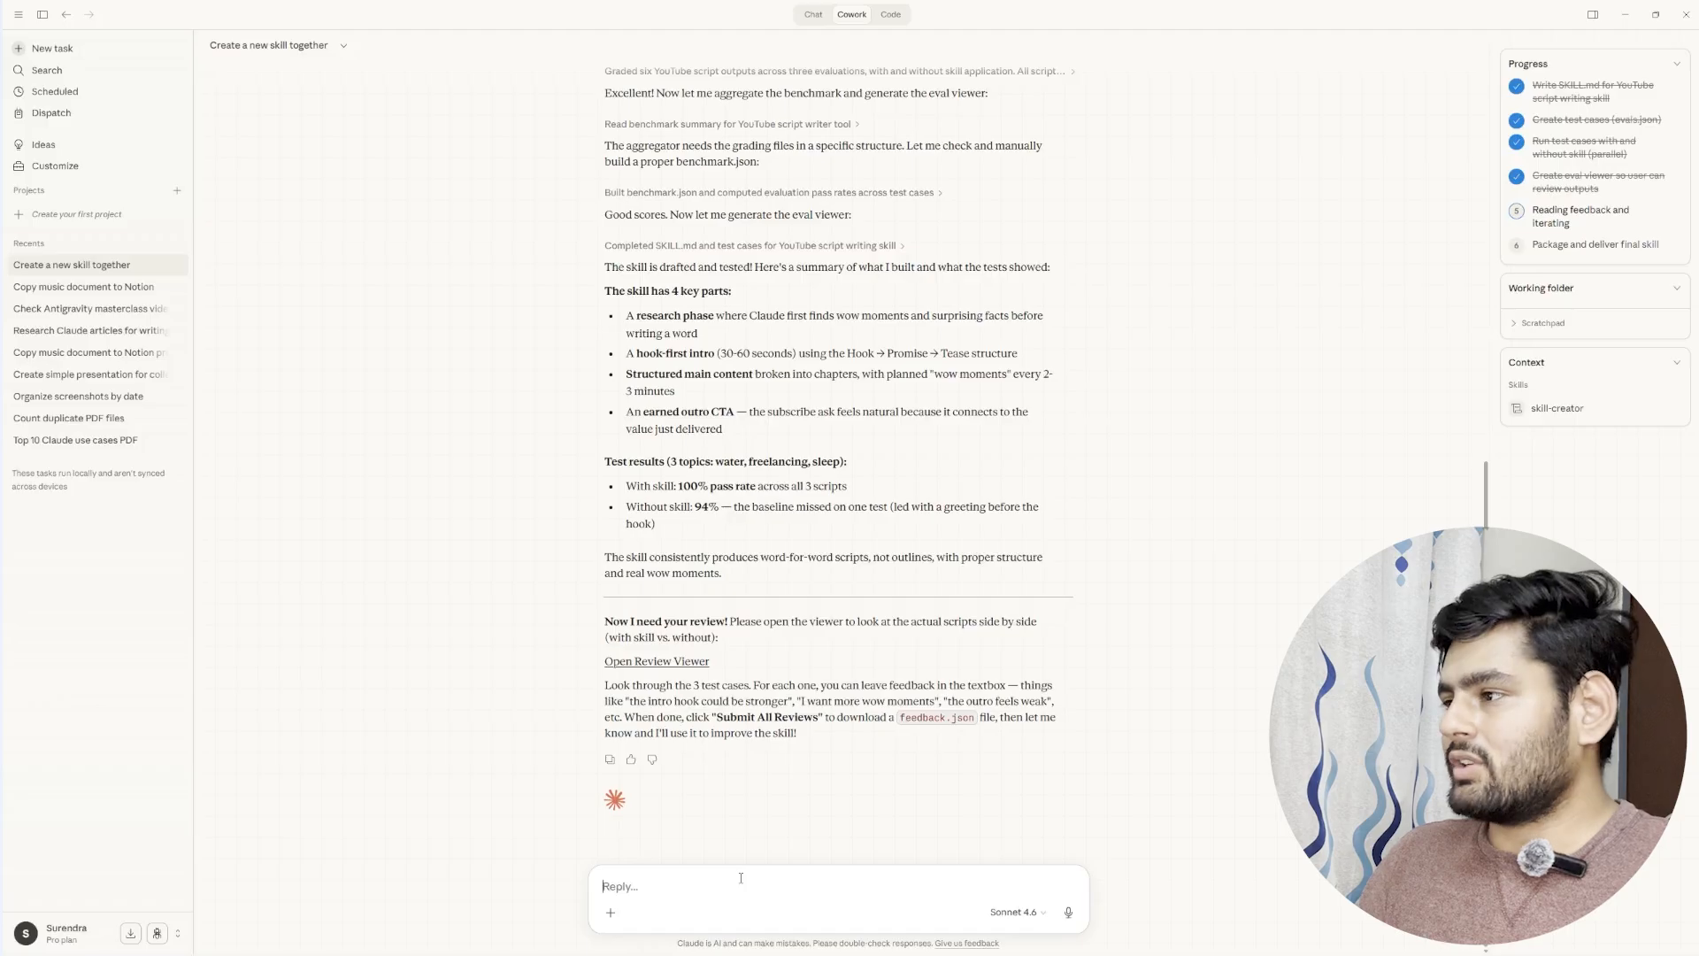
# Step: Skip the test-case review by replying "Just create the skill" and submitting it
pyautogui.write('Create')
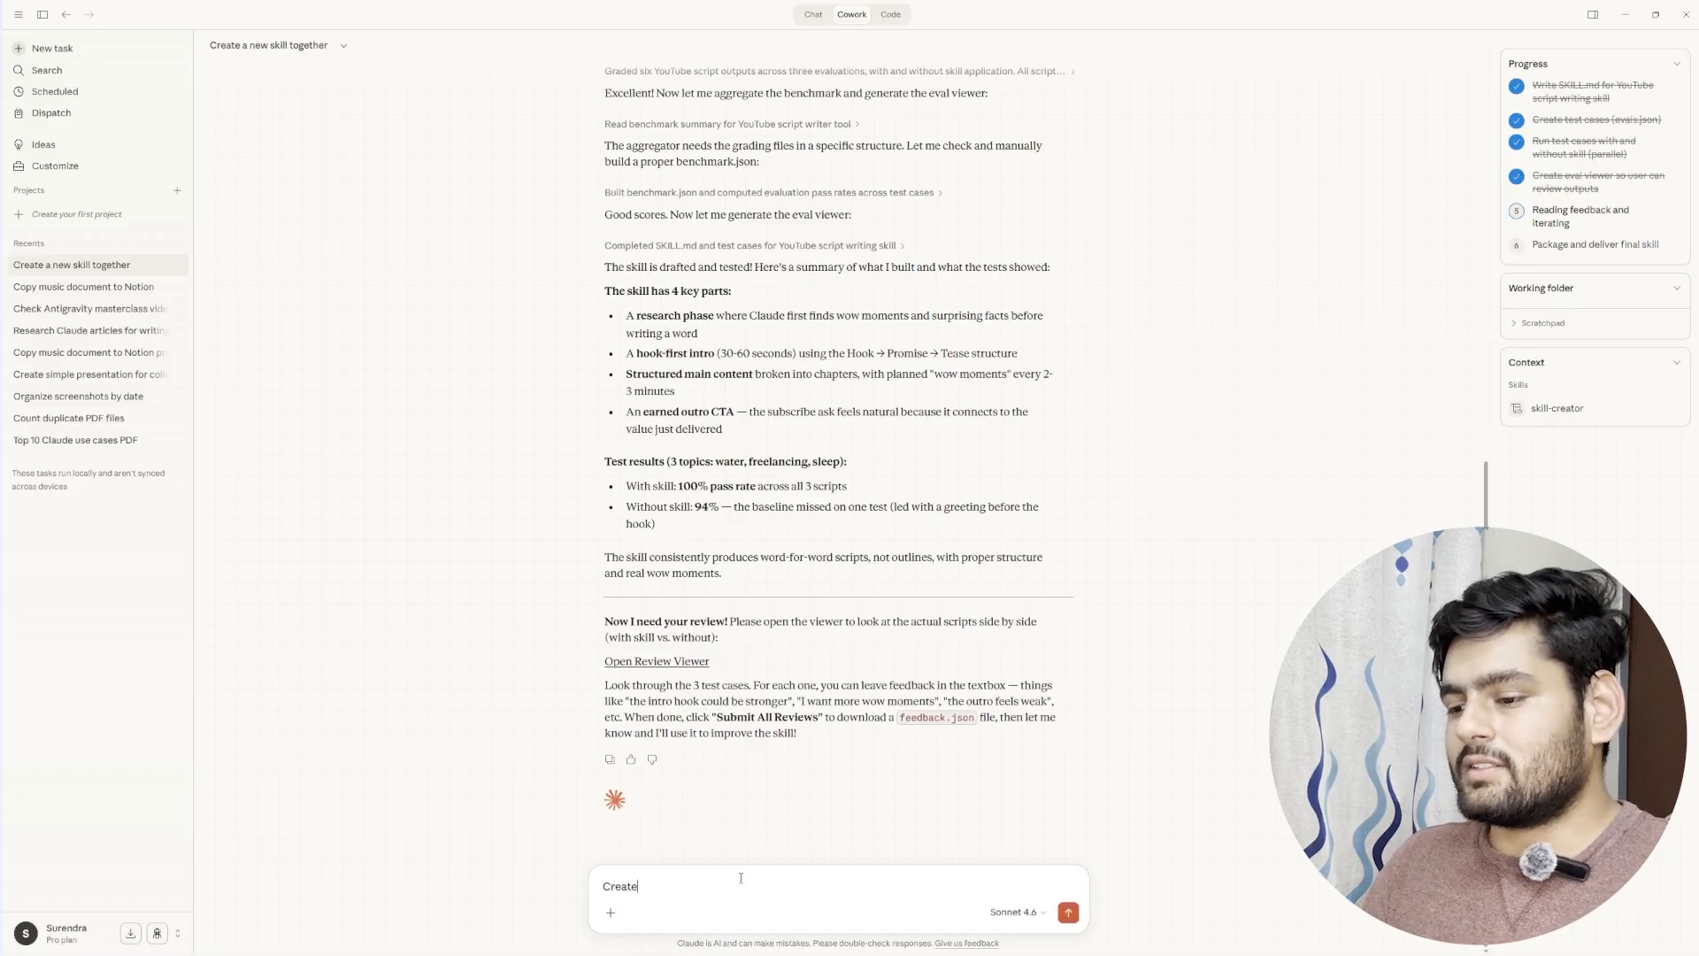
pyautogui.write('a')
pyautogui.press('BackSpace')
pyautogui.press('BackSpace')
pyautogui.press('BackSpace')
pyautogui.press('BackSpace')
pyautogui.write('ju')
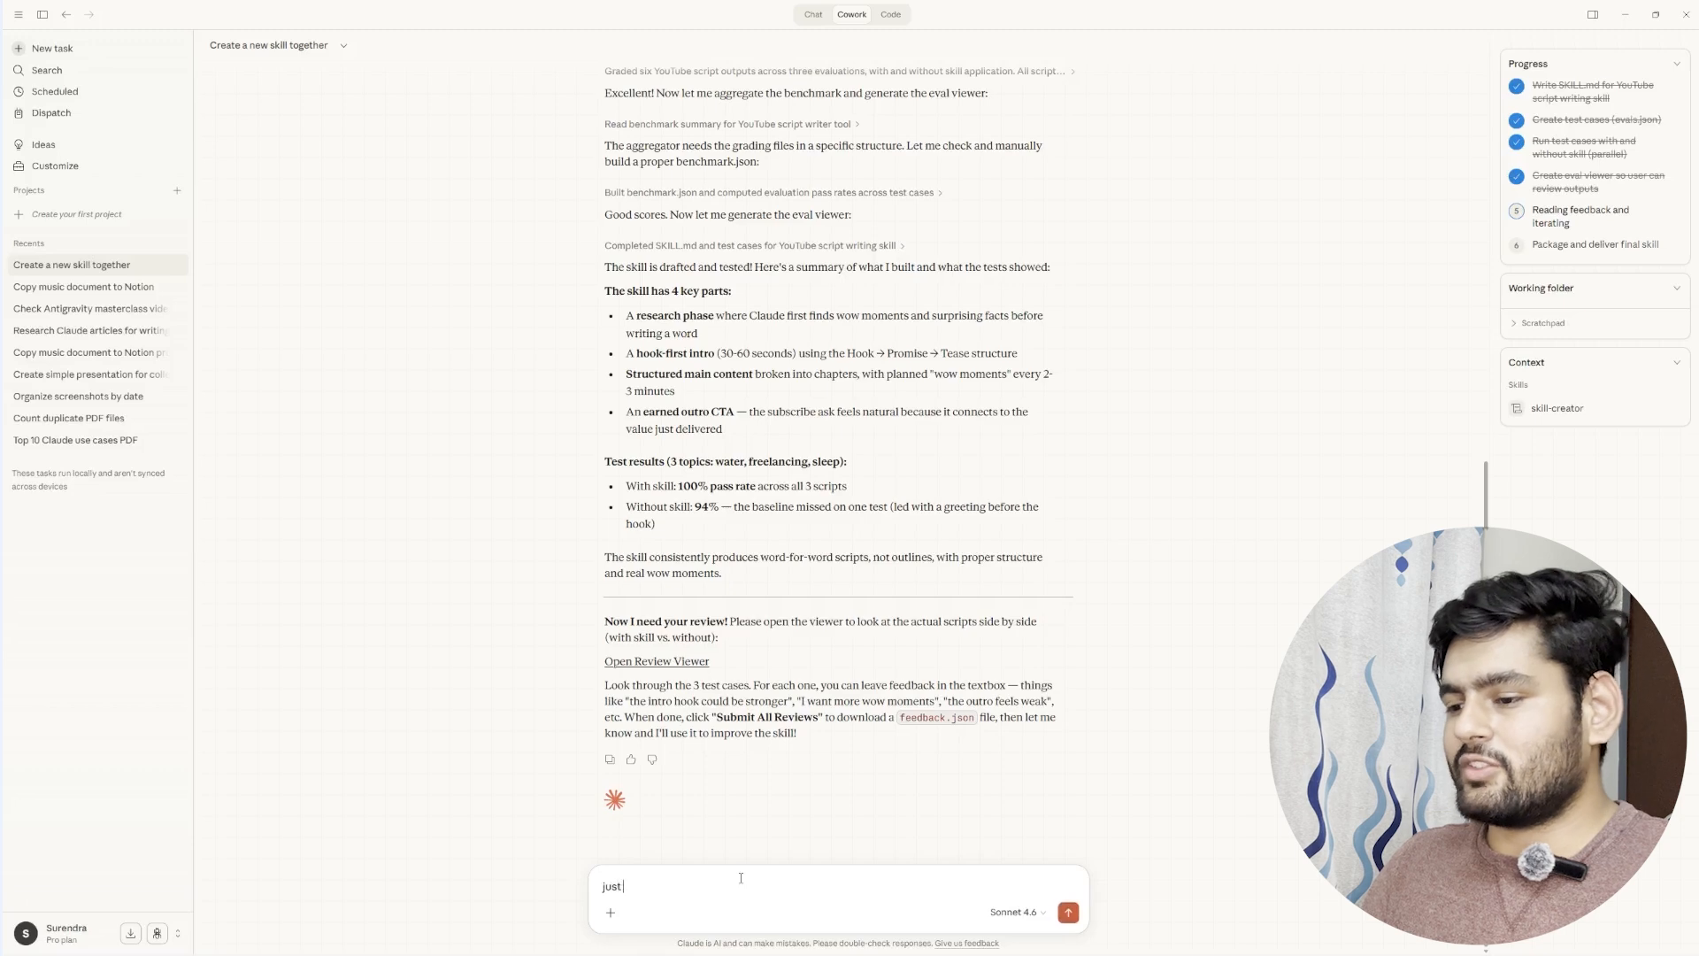
pyautogui.write('st')
pyautogui.press('BackSpace')
pyautogui.press('BackSpace')
pyautogui.press('BackSpace')
pyautogui.press('BackSpace')
pyautogui.write('Just')
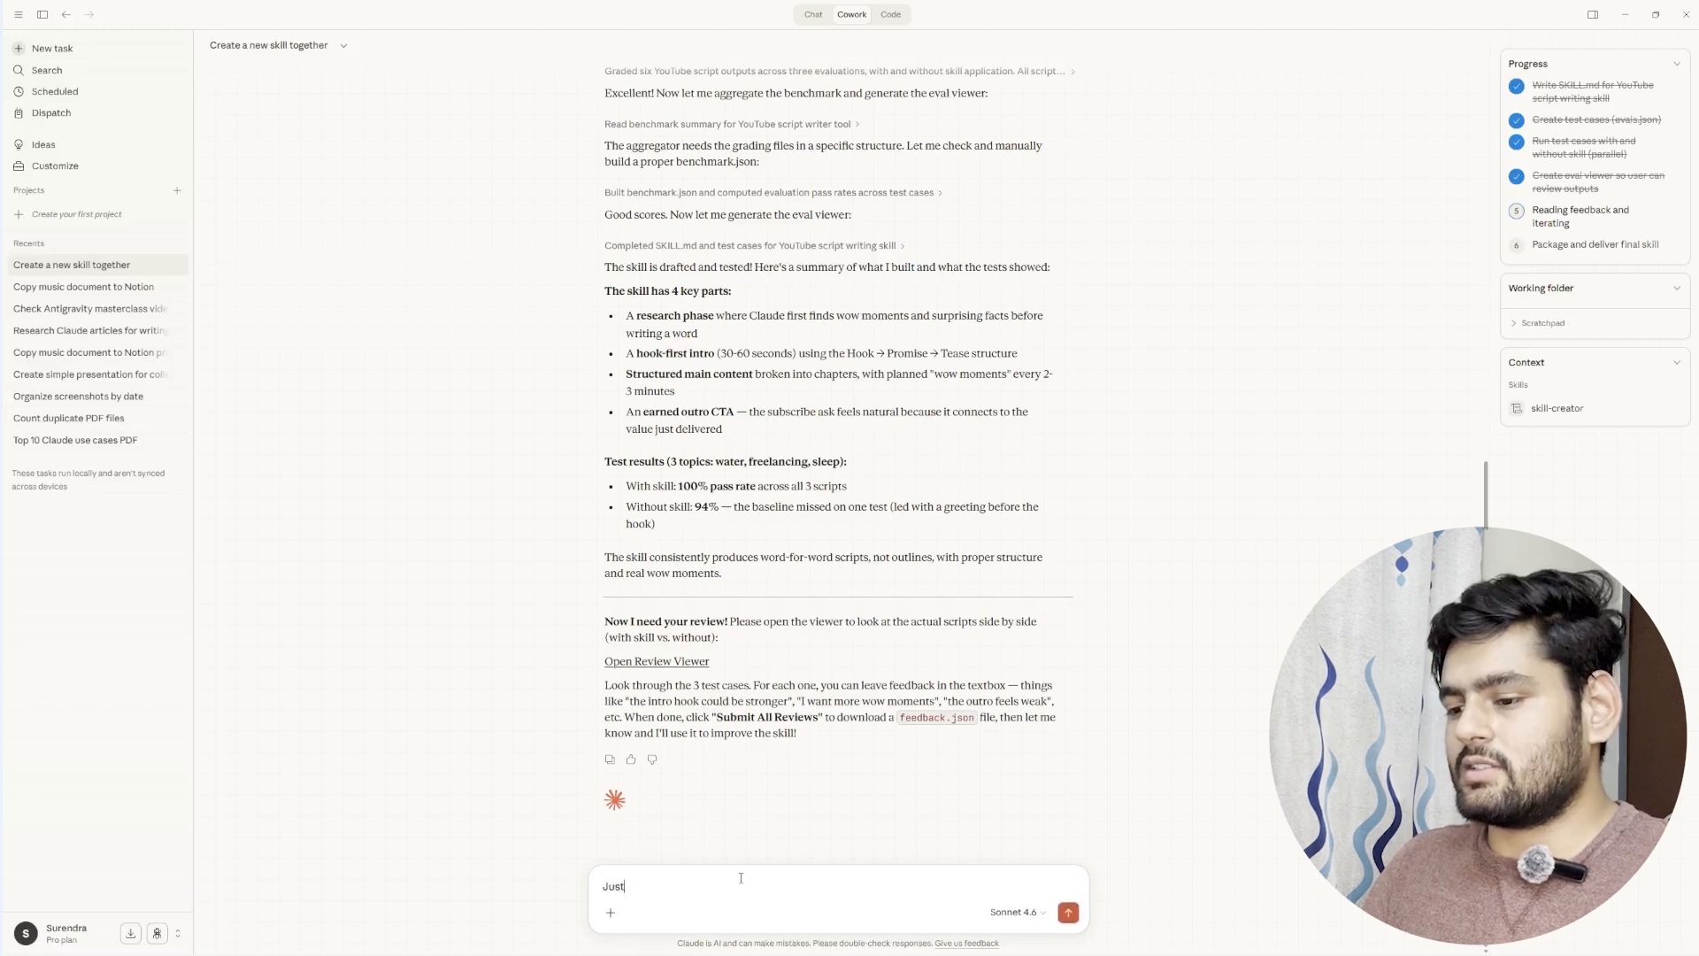
pyautogui.write(' create the sk')
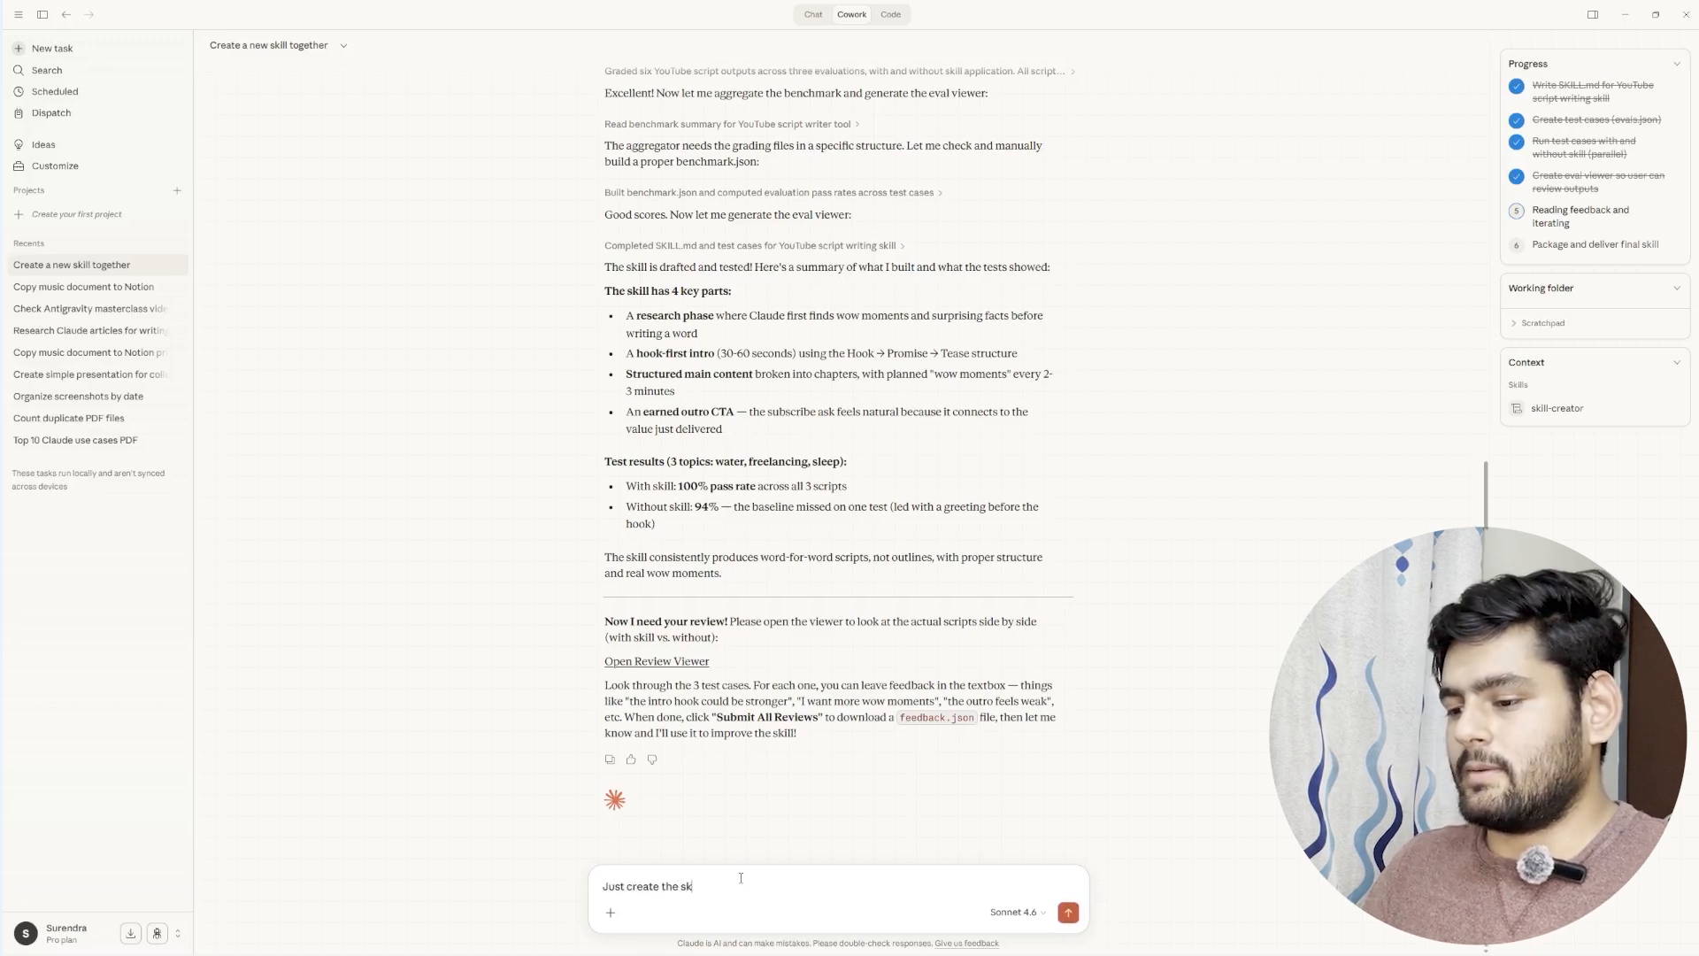
pyautogui.write('ill')
pyautogui.press('Return')
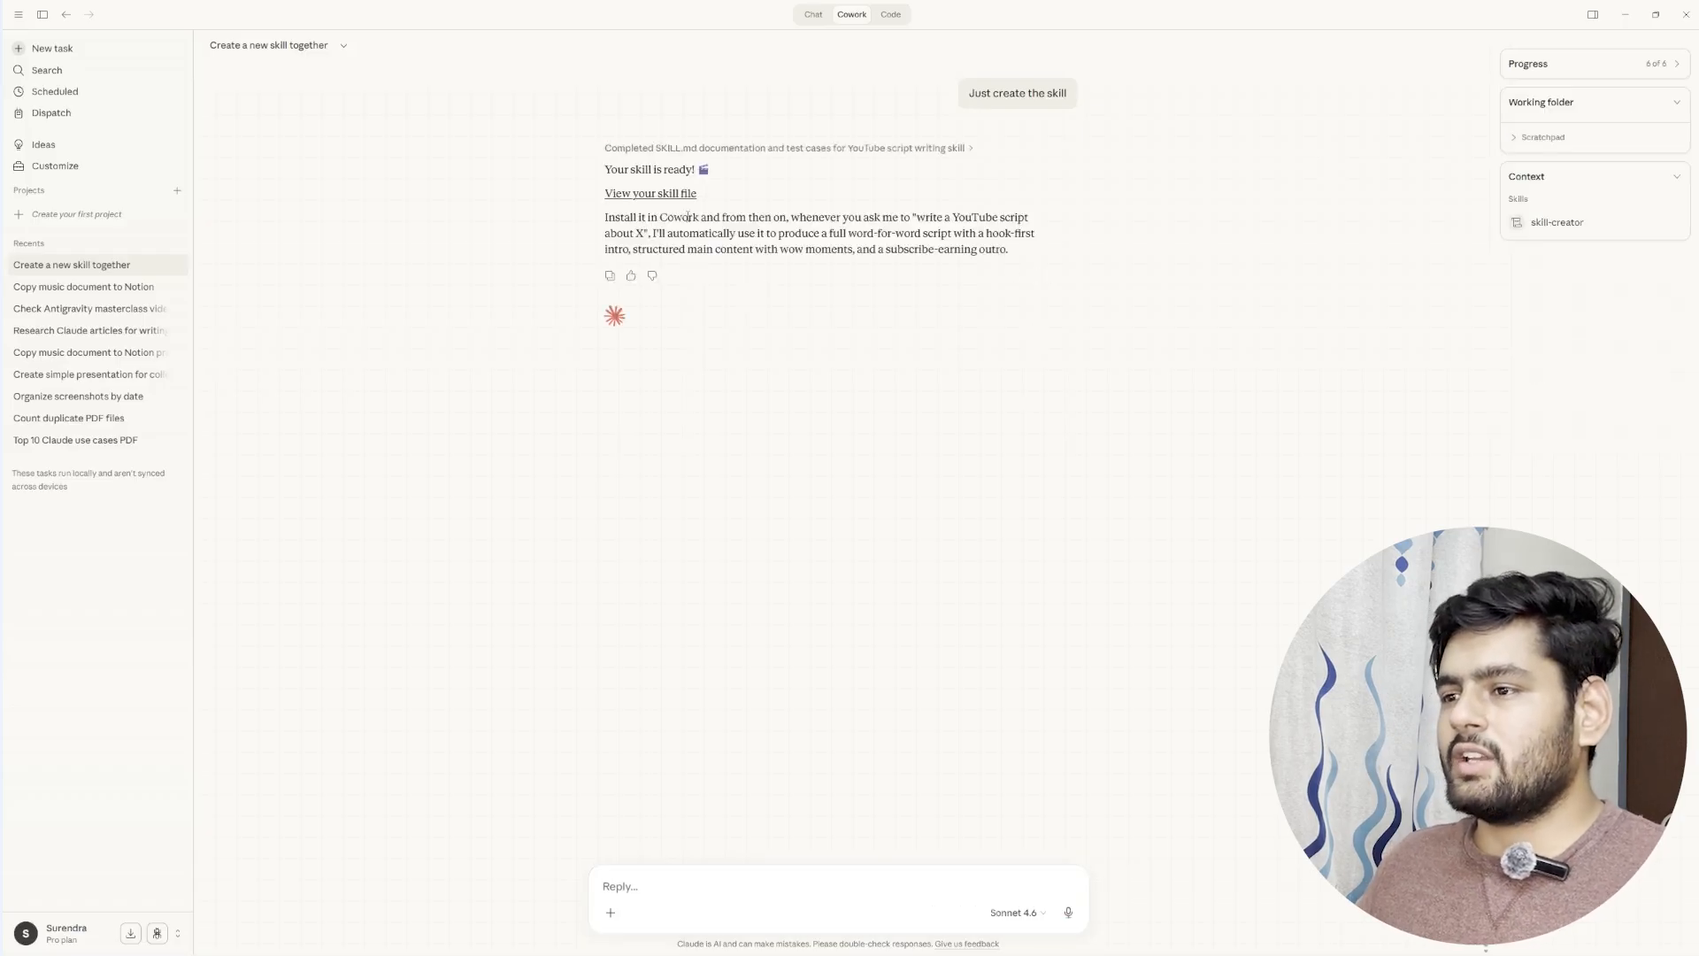
# Step: Open the finished skill file, check its download option, and copy the skill to your skills
pyautogui.click(650, 193)
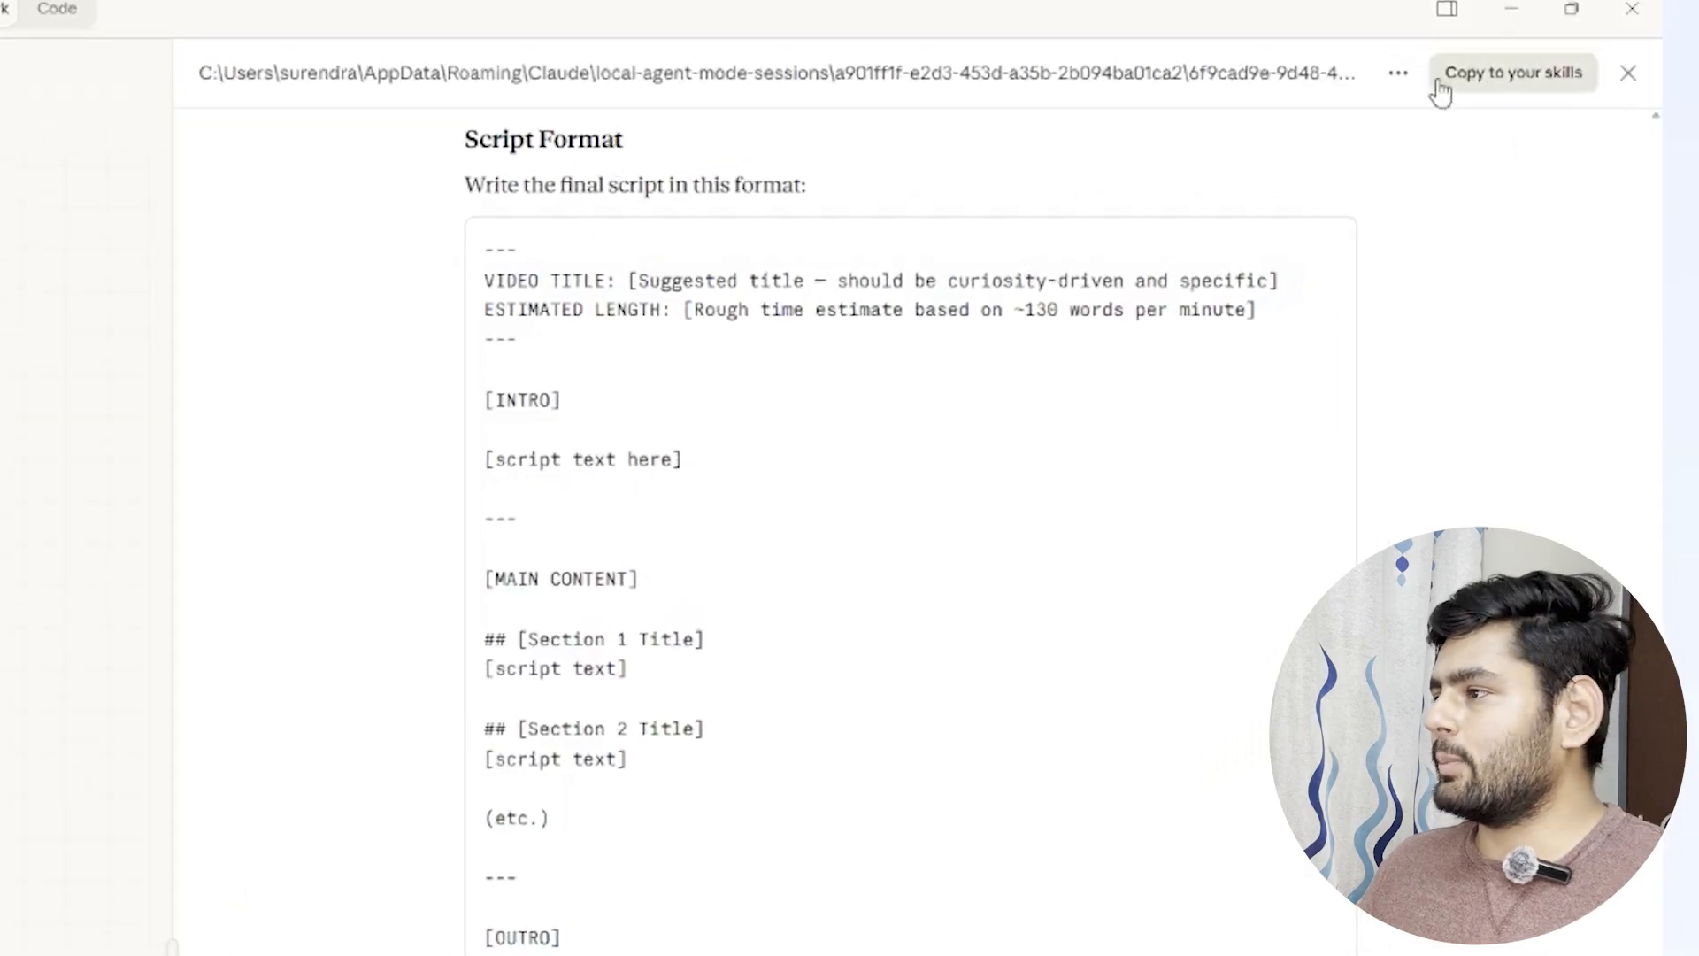
pyautogui.click(1399, 73)
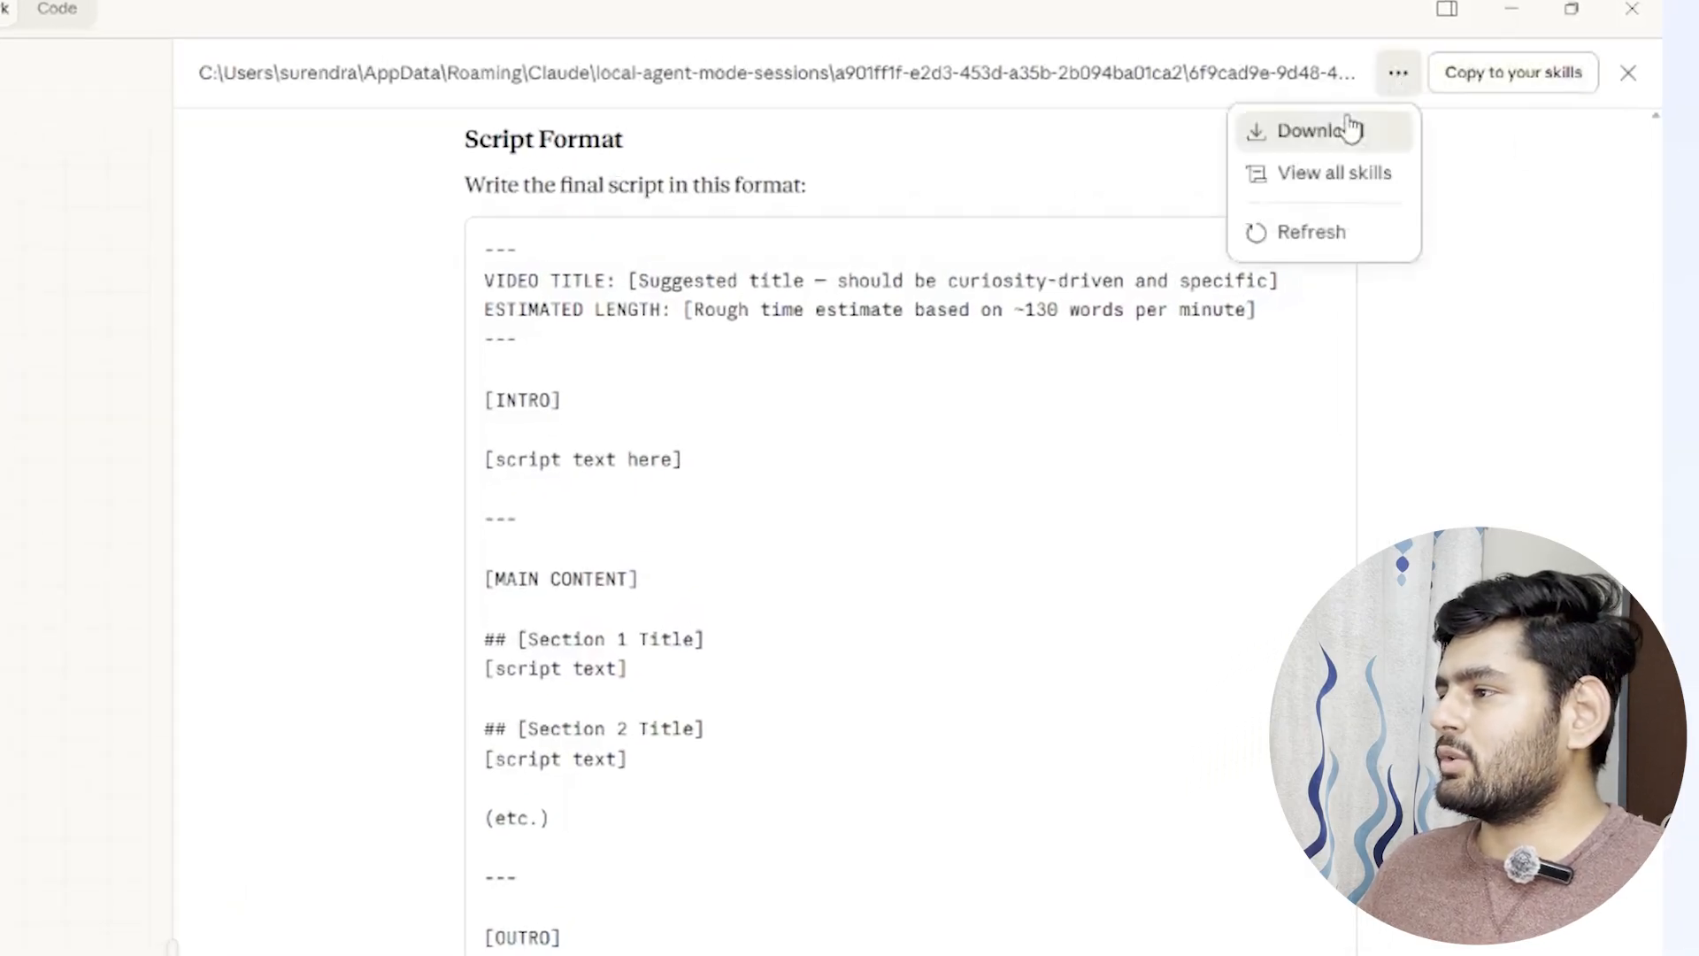
pyautogui.click(1542, 142)
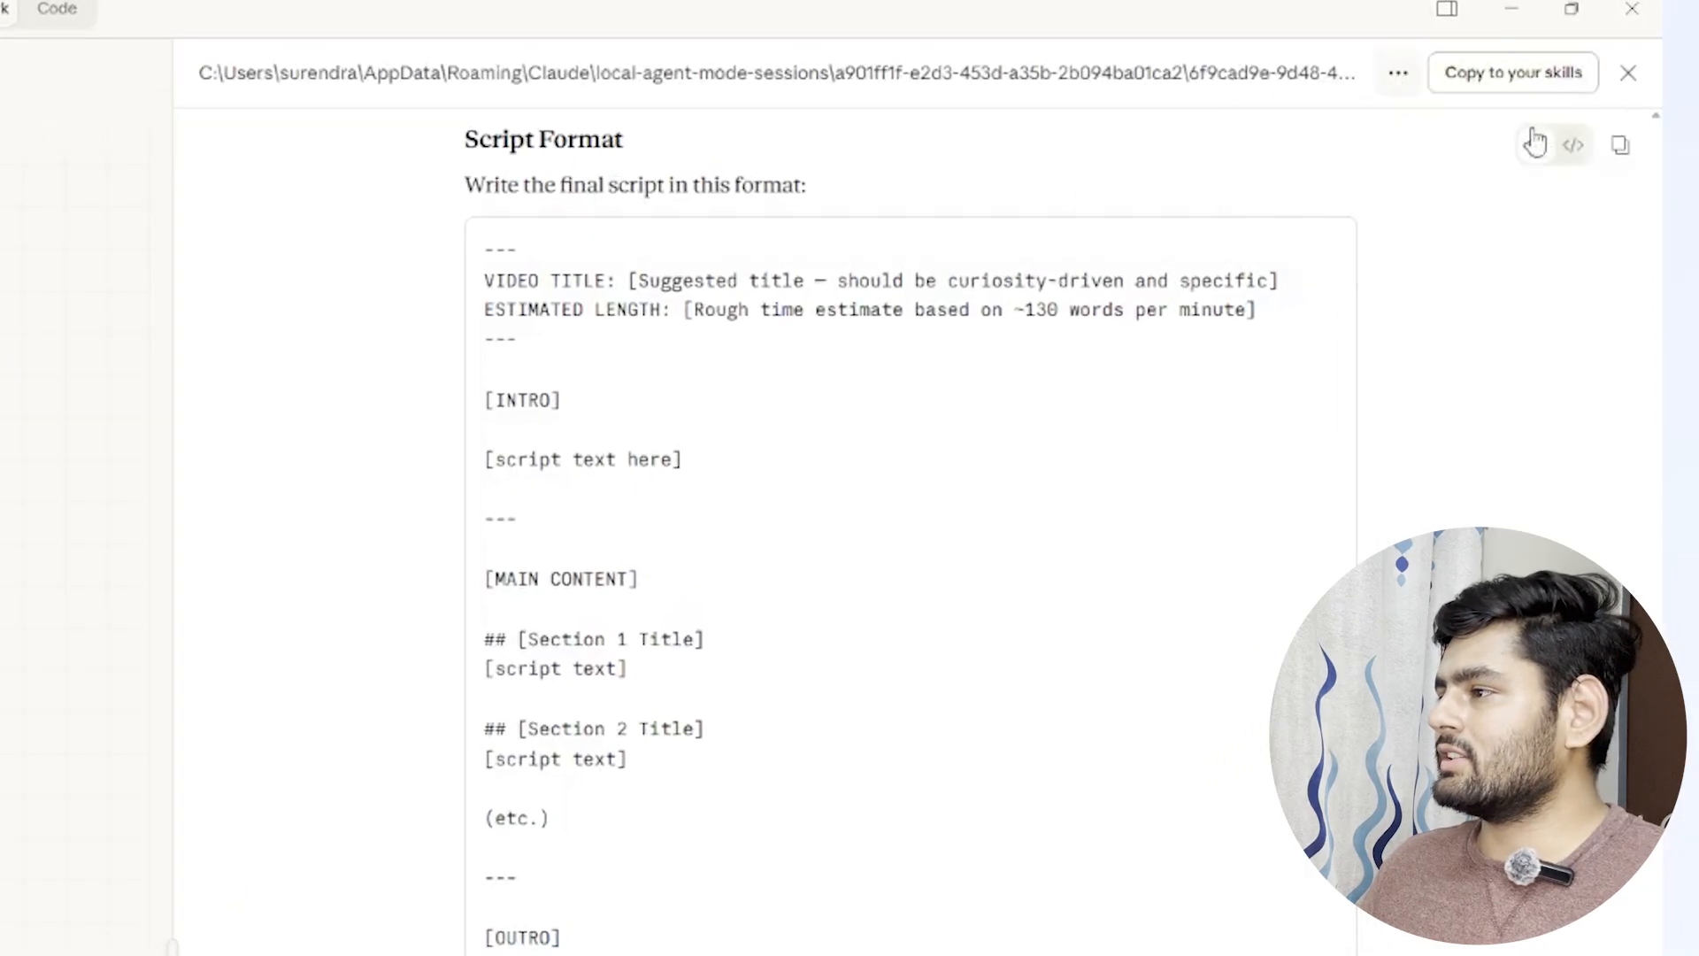
pyautogui.click(1521, 85)
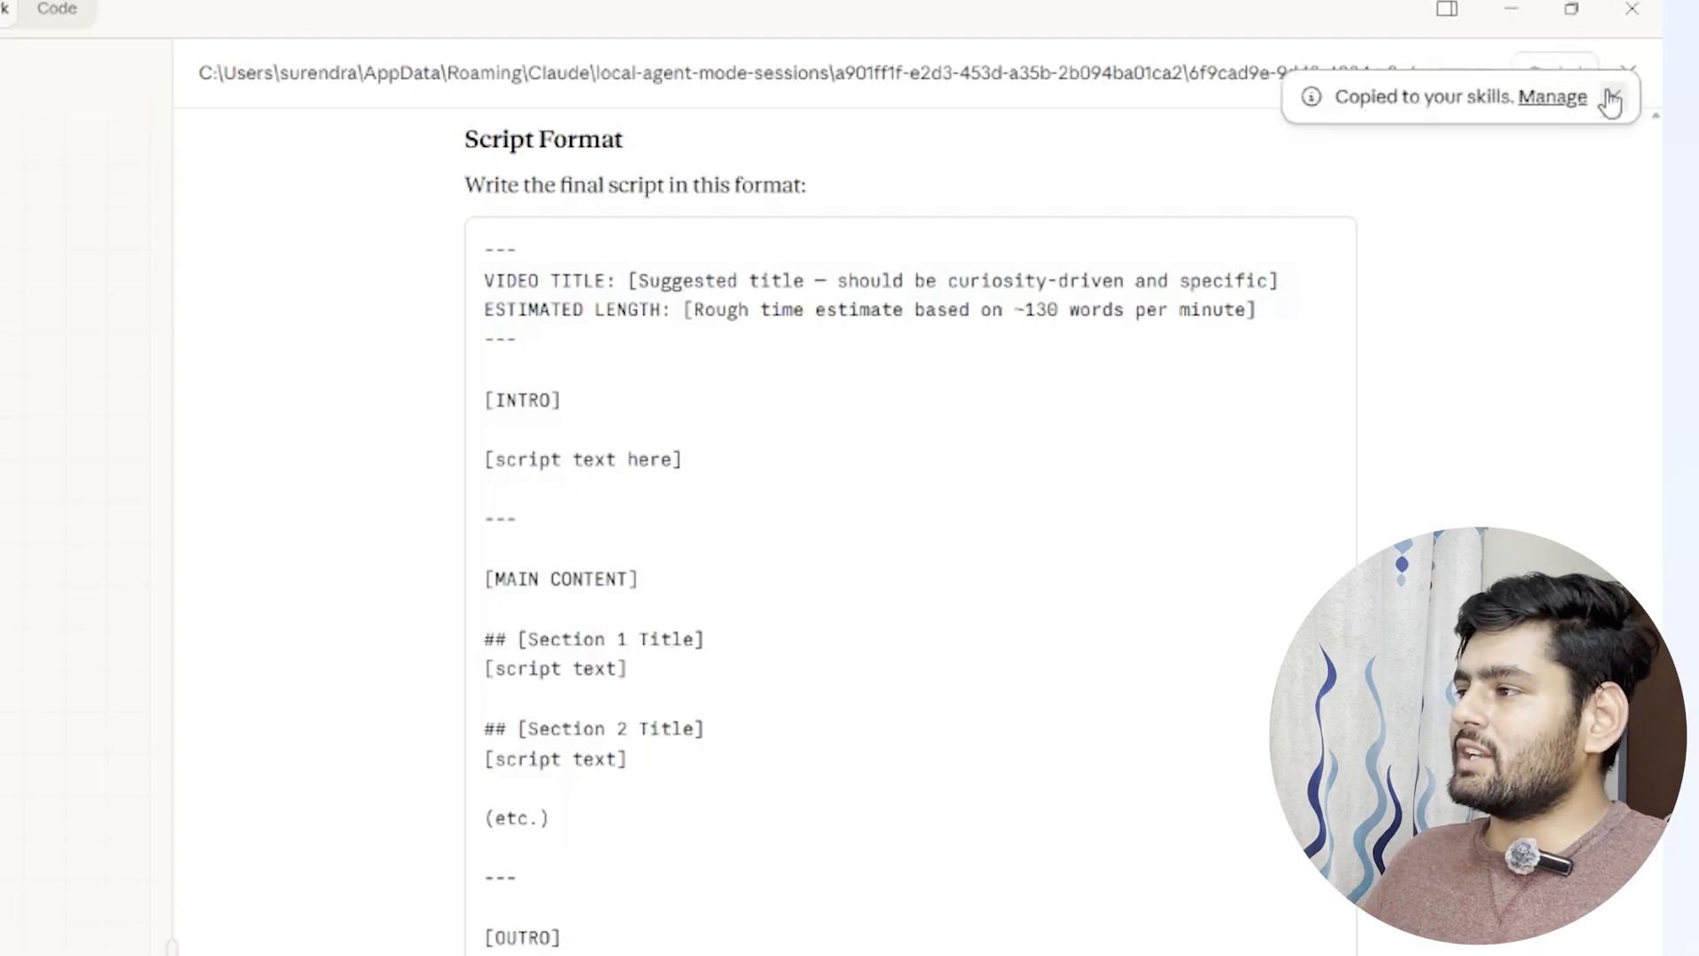
pyautogui.click(1618, 100)
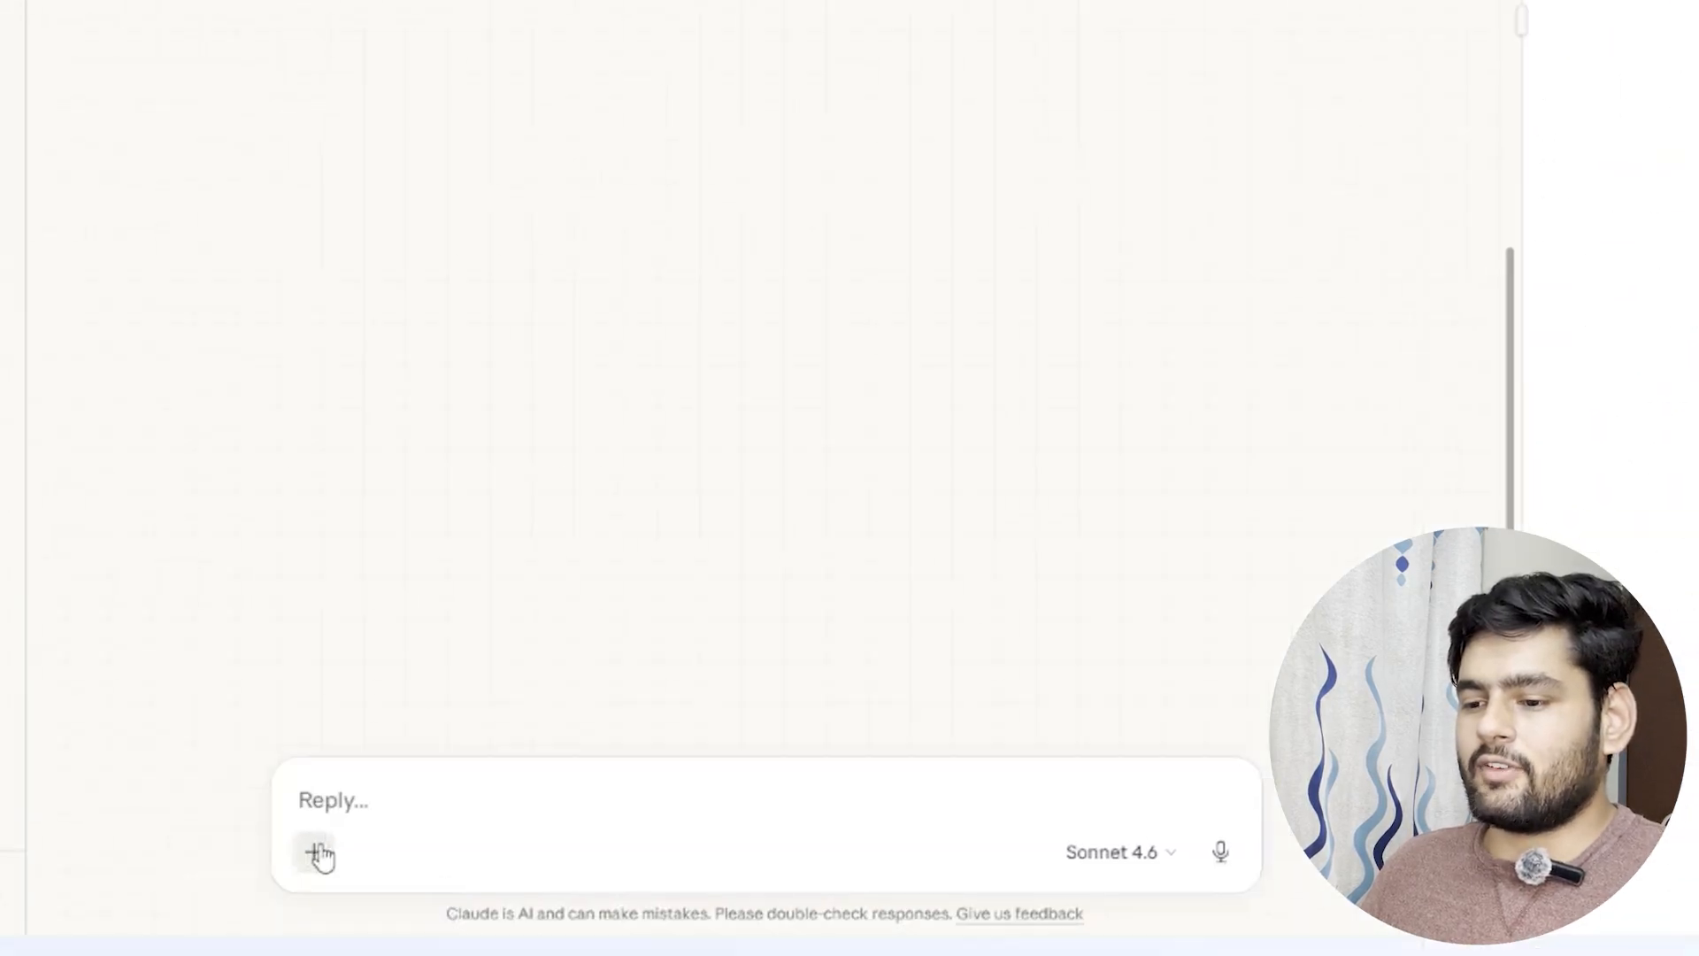
# Step: Check that youtube-script-writer is among the available skills and view its details in the skill management settings
pyautogui.click(319, 855)
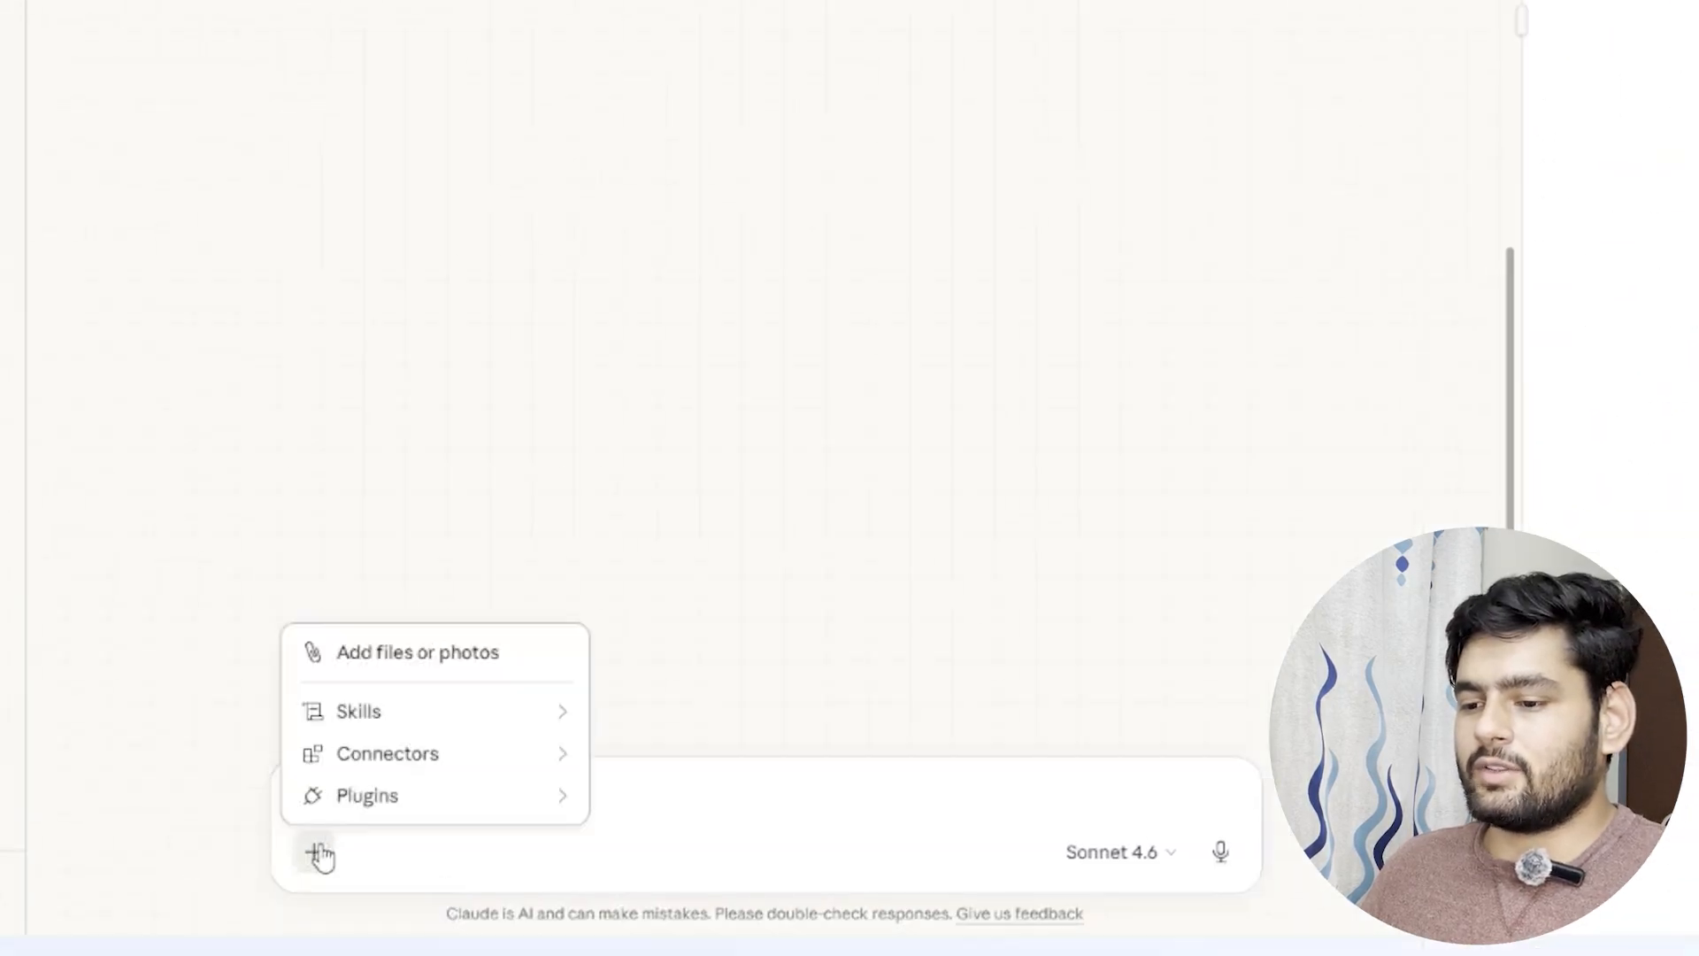
pyautogui.moveTo(446, 722)
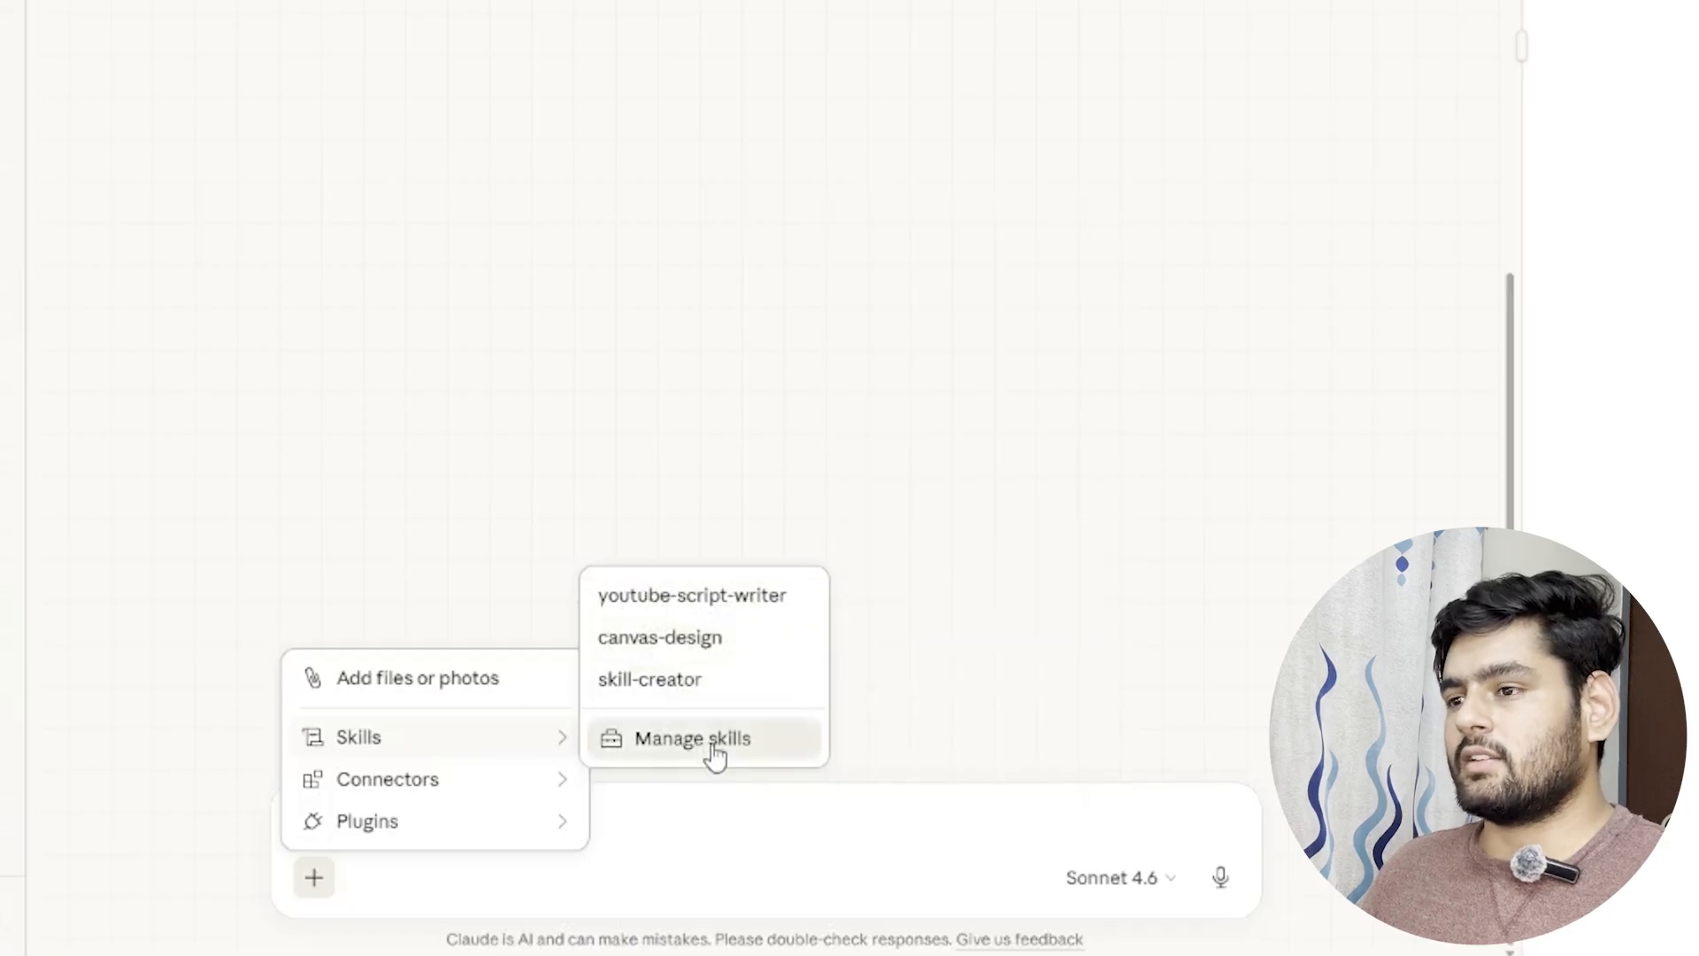
pyautogui.click(713, 746)
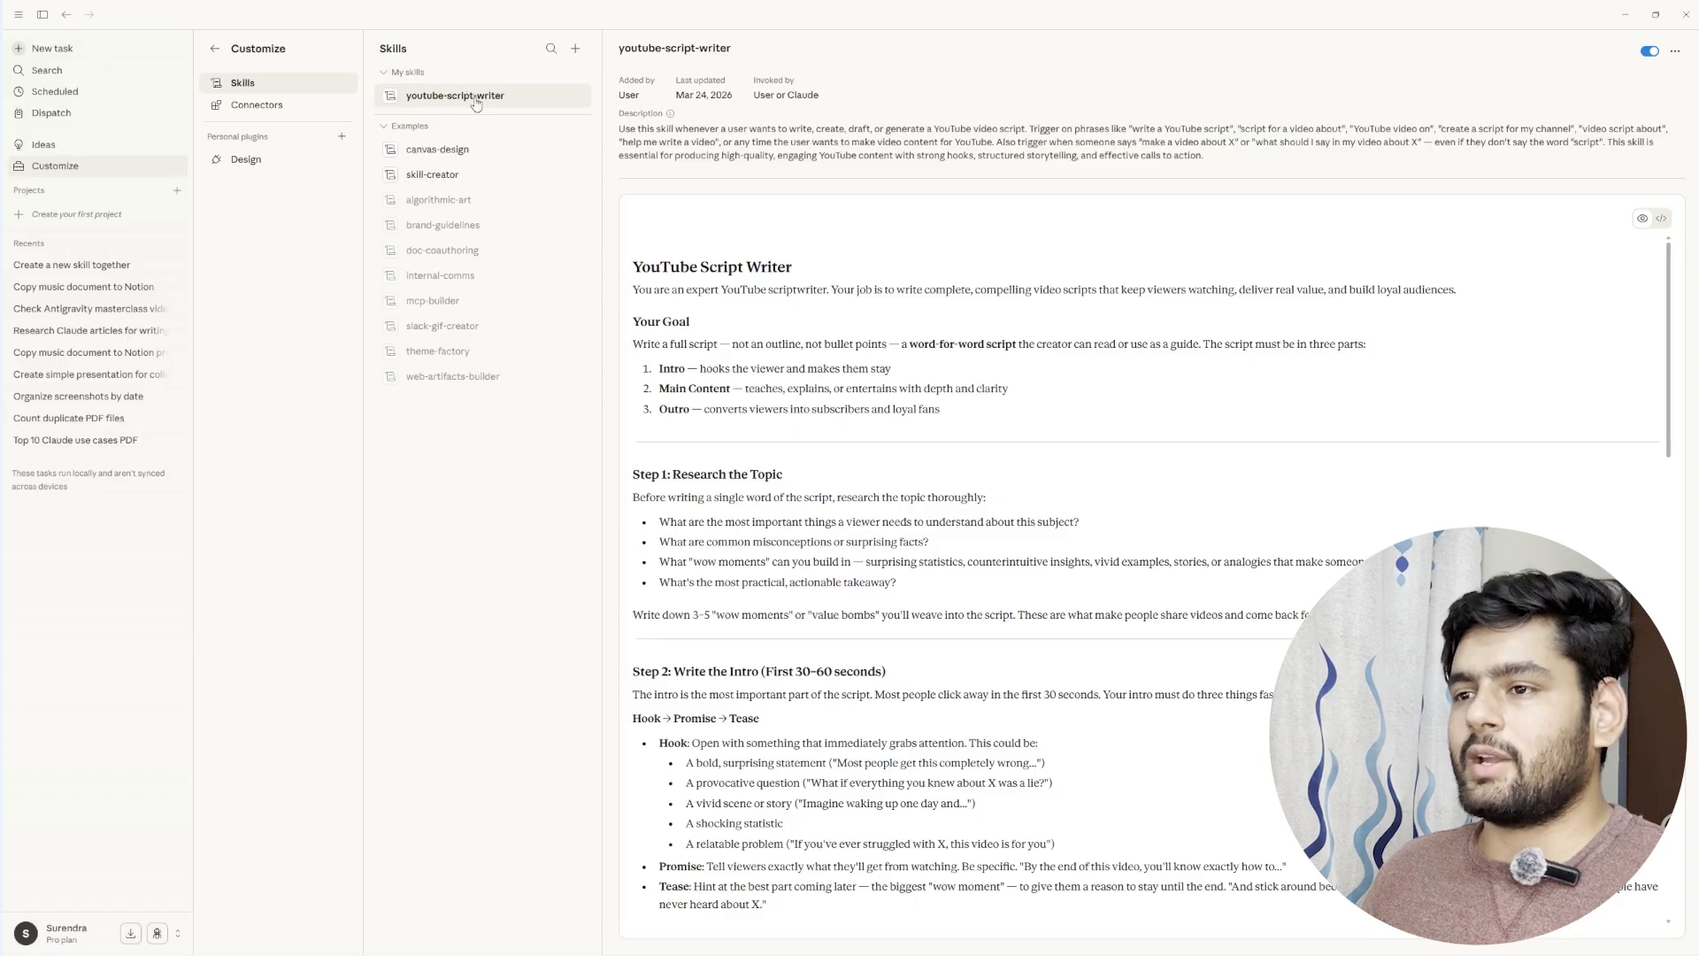
# Step: Start a new task with the prompt: Write a video script for "Claude cowork skills"
pyautogui.click(75, 49)
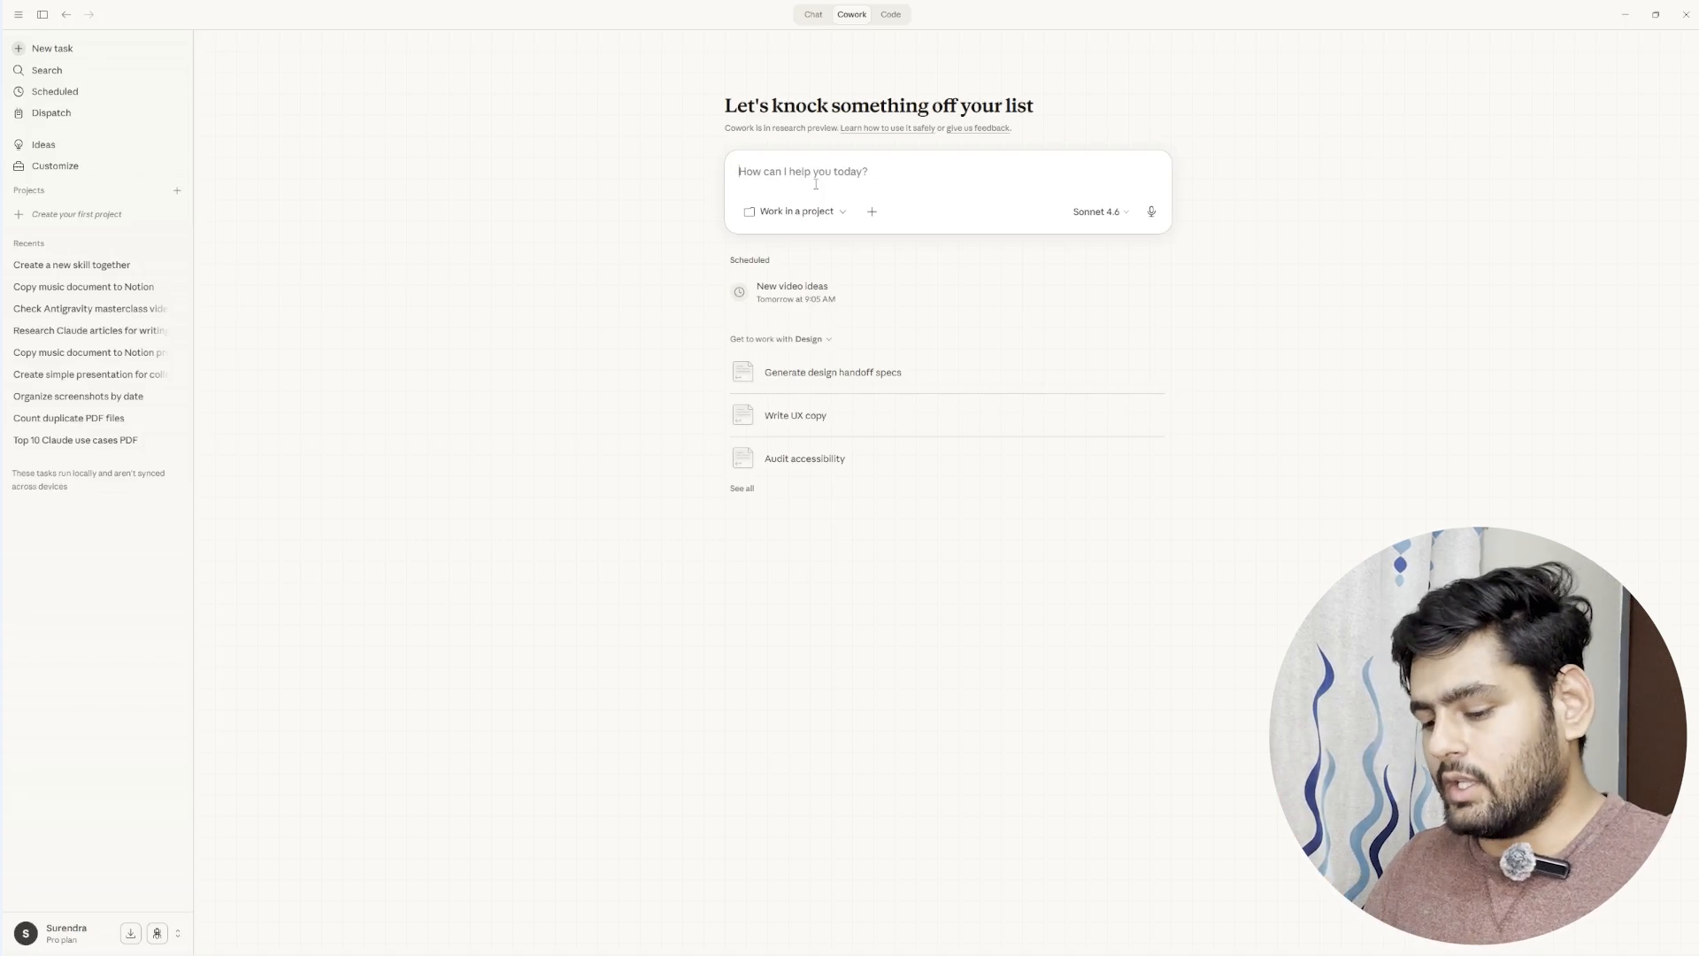
pyautogui.write('Write a ')
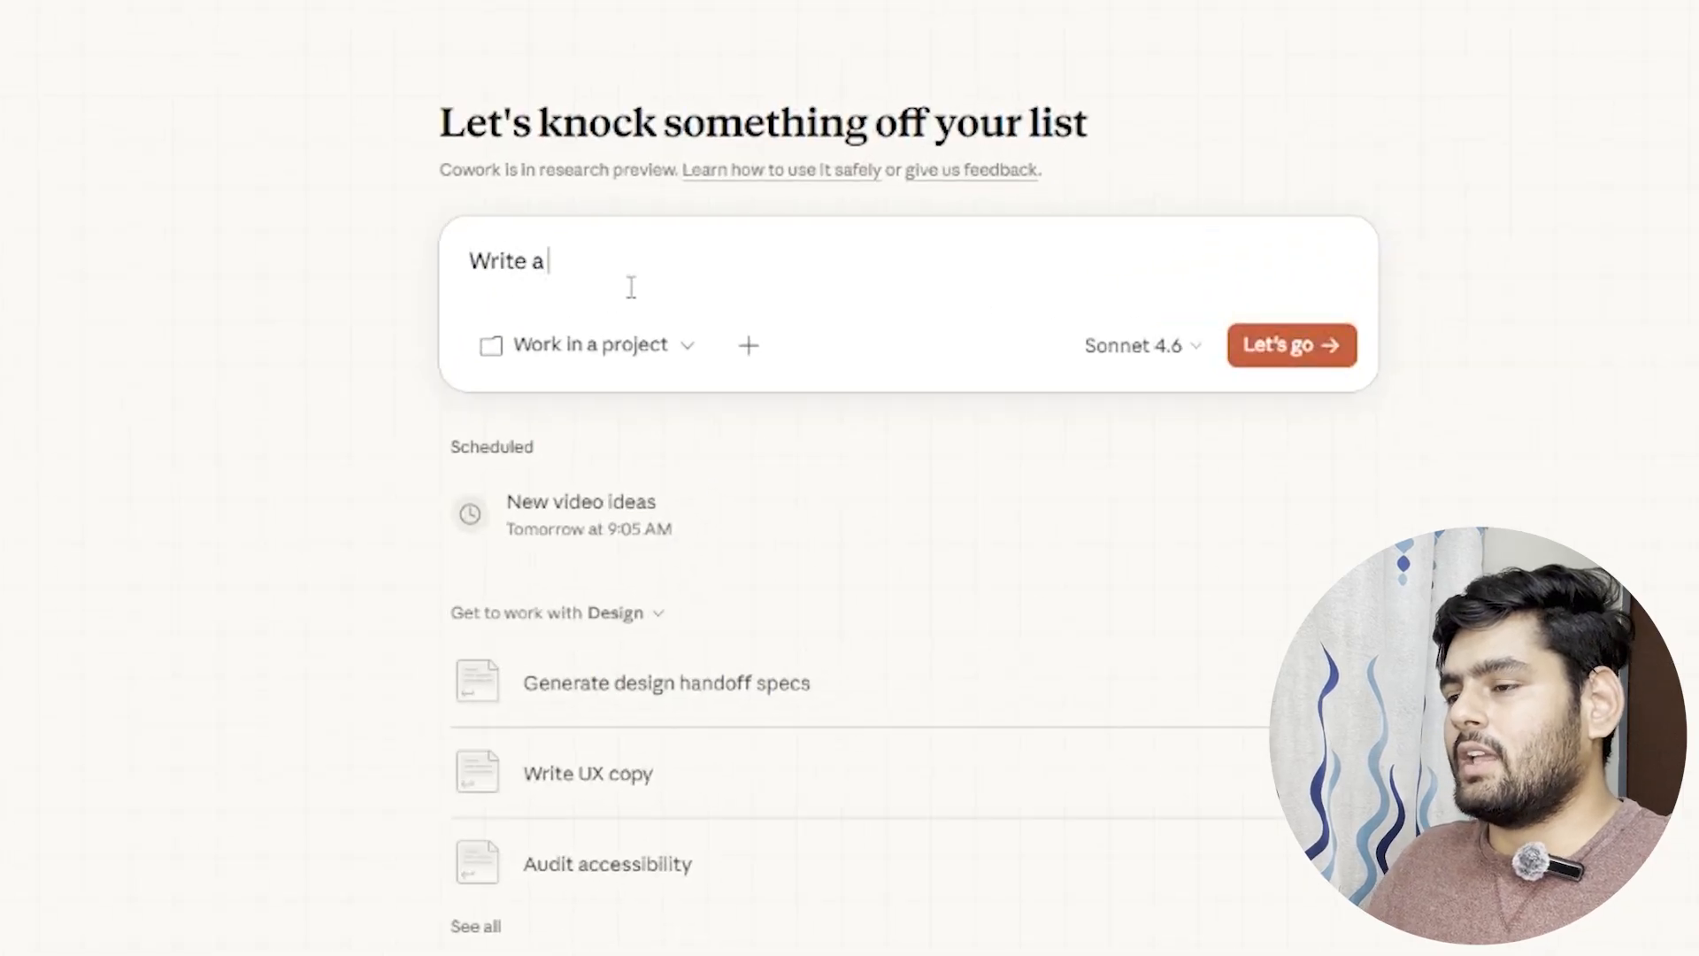
pyautogui.write('video script for "Claude cowork skills')
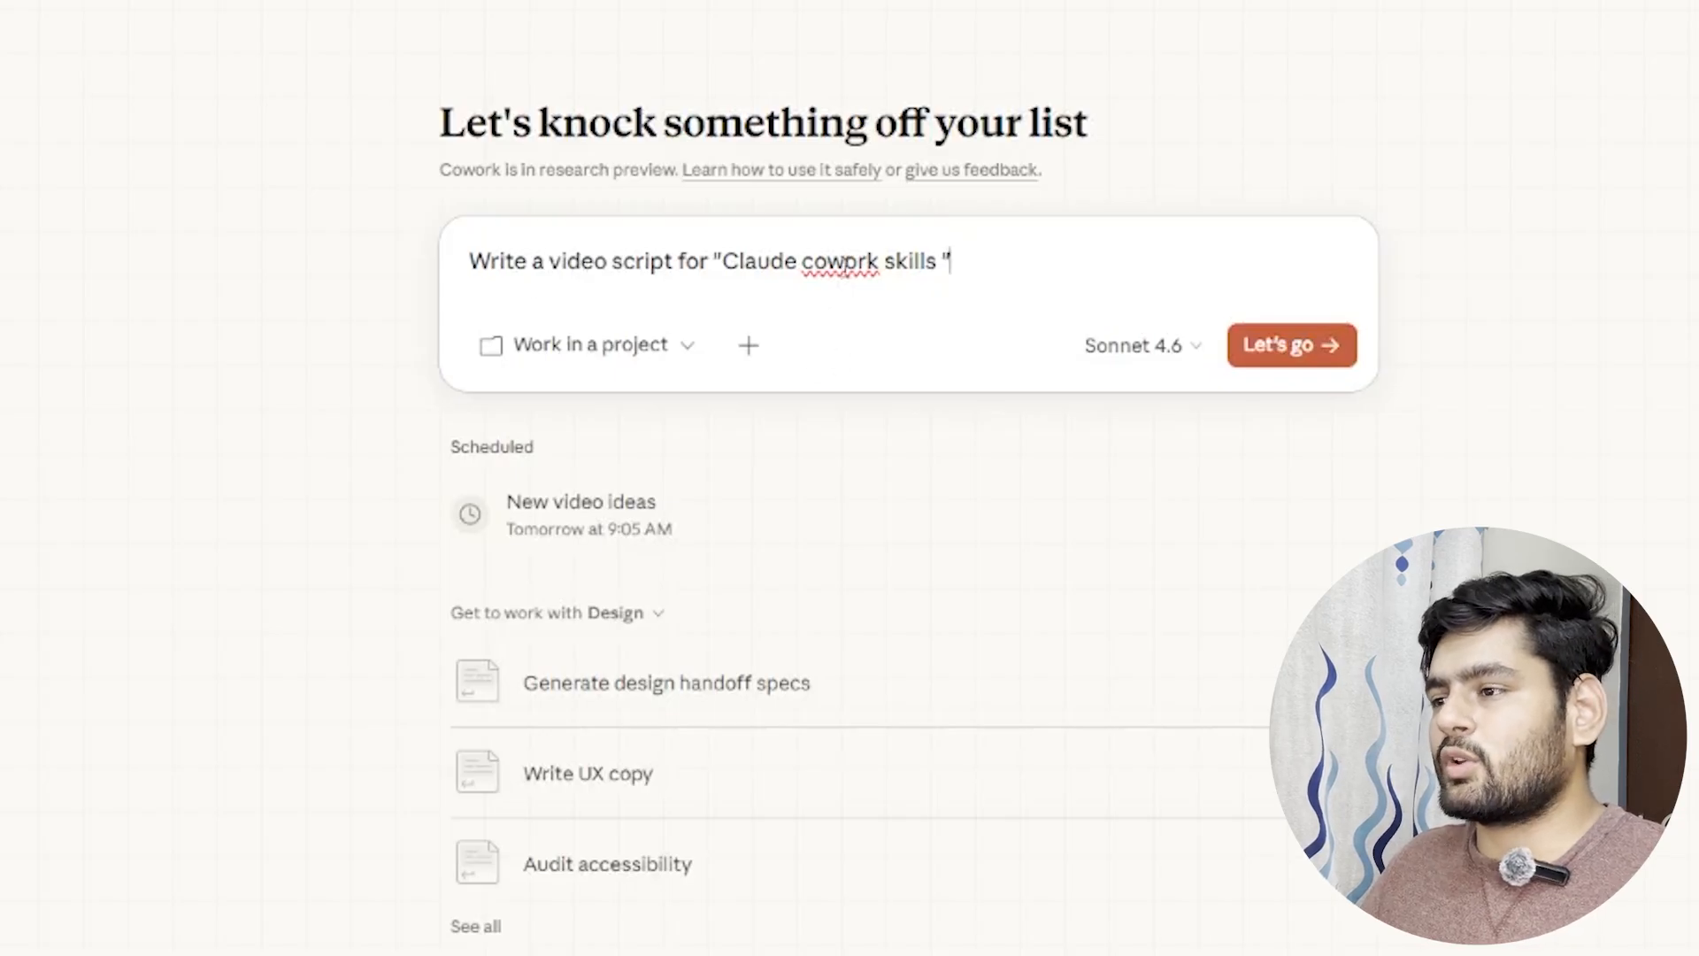
pyautogui.click(1317, 353)
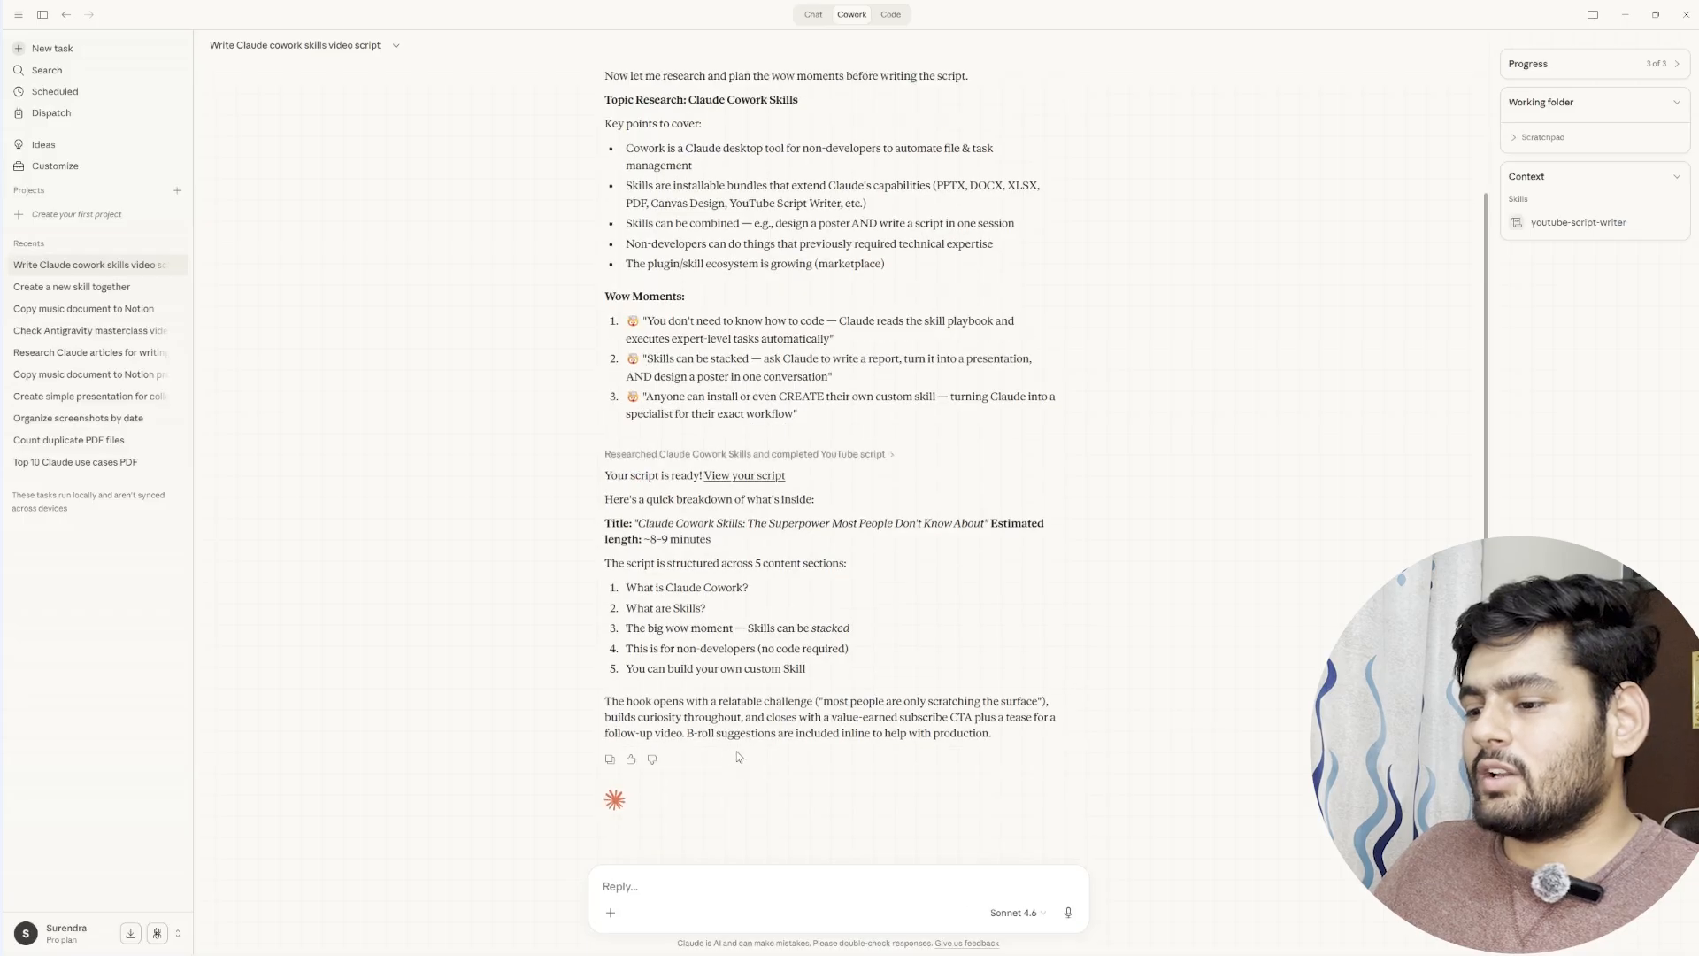
# Step: Open the generated video script, check its file-opening options, and read its intro, main content and outro
pyautogui.click(754, 477)
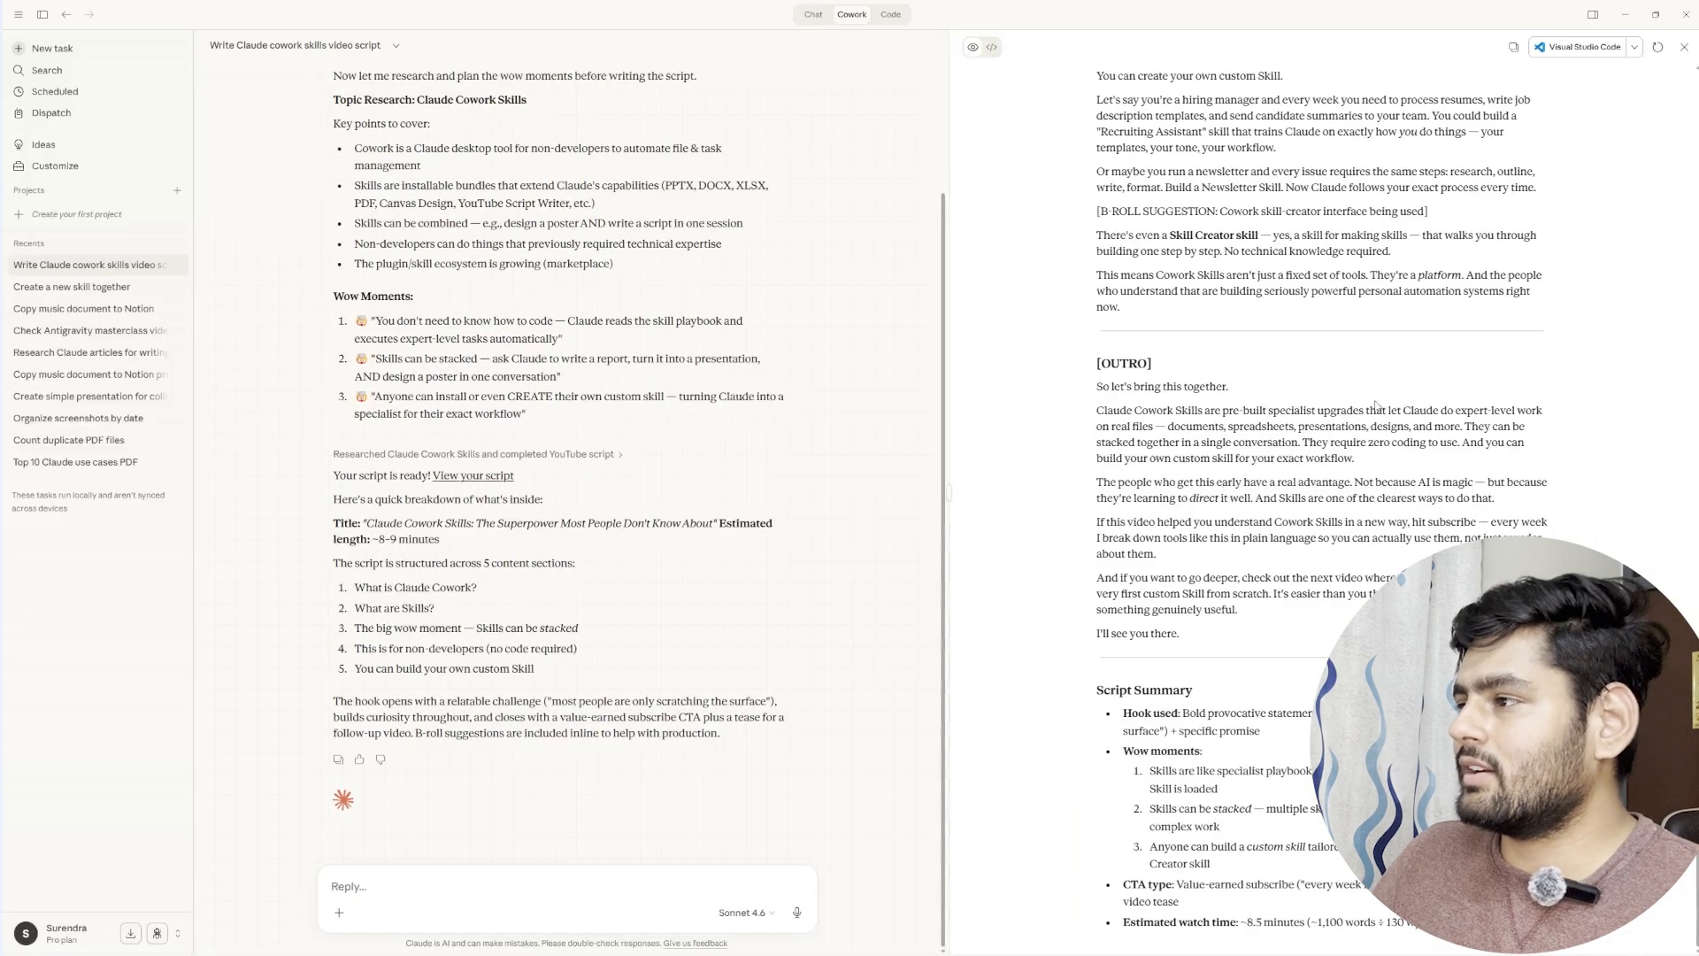
pyautogui.click(1637, 49)
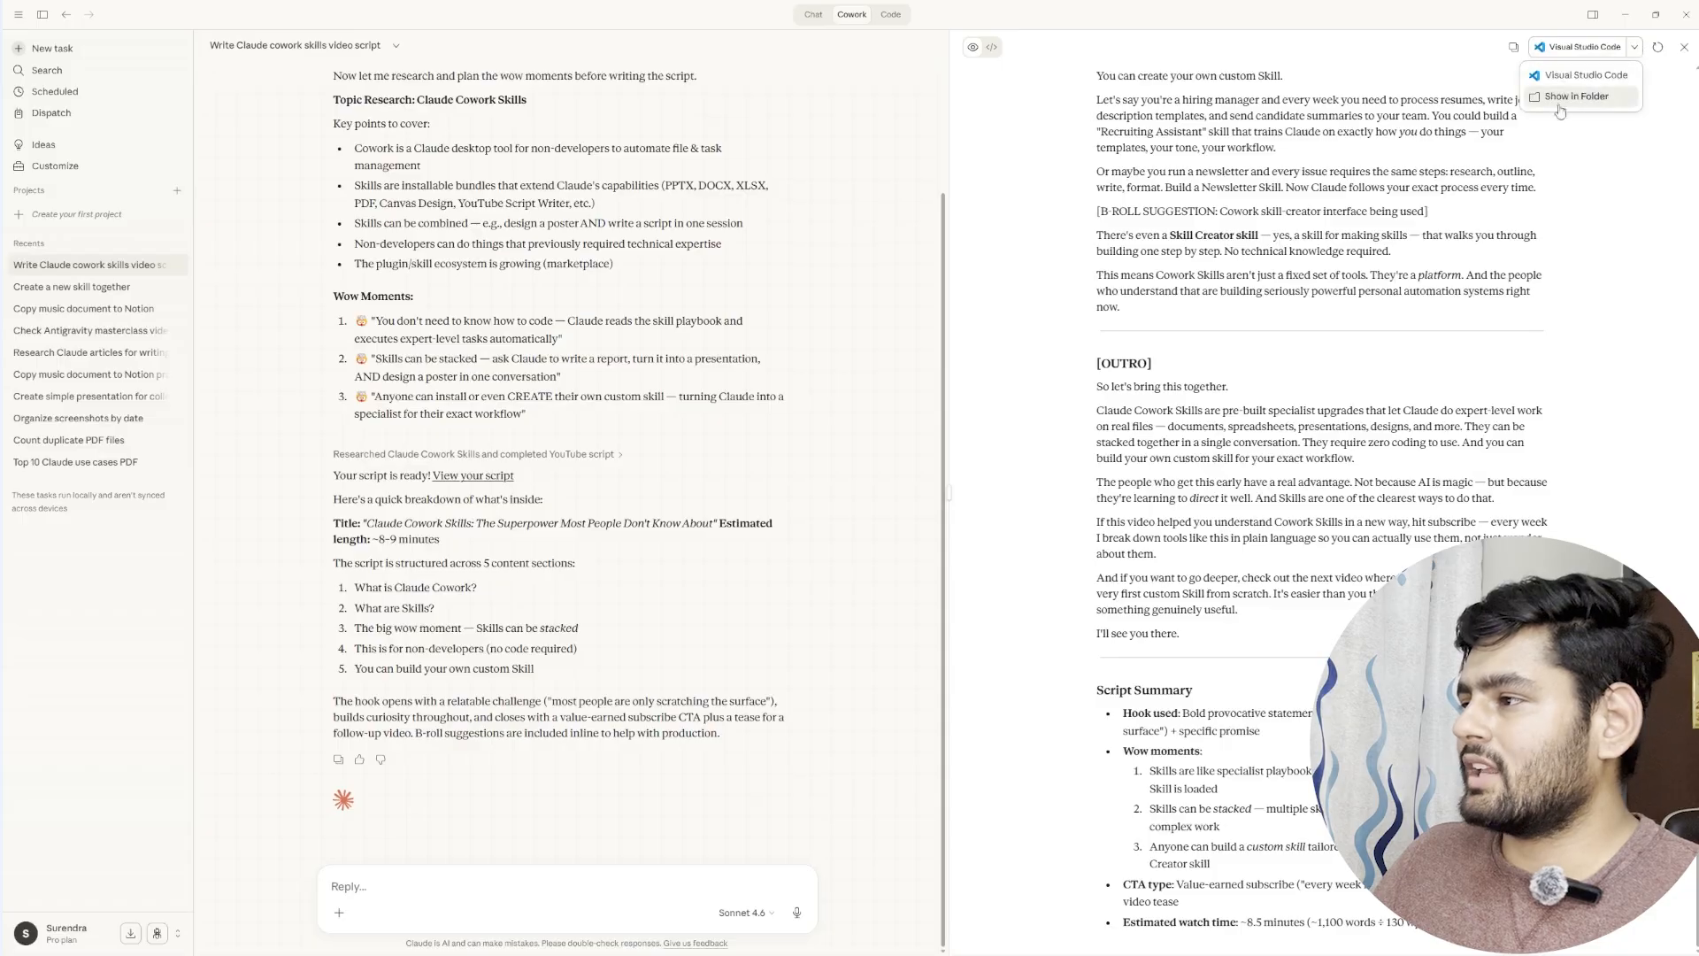
pyautogui.click(1532, 248)
pyautogui.scroll(20, 1325, 325)
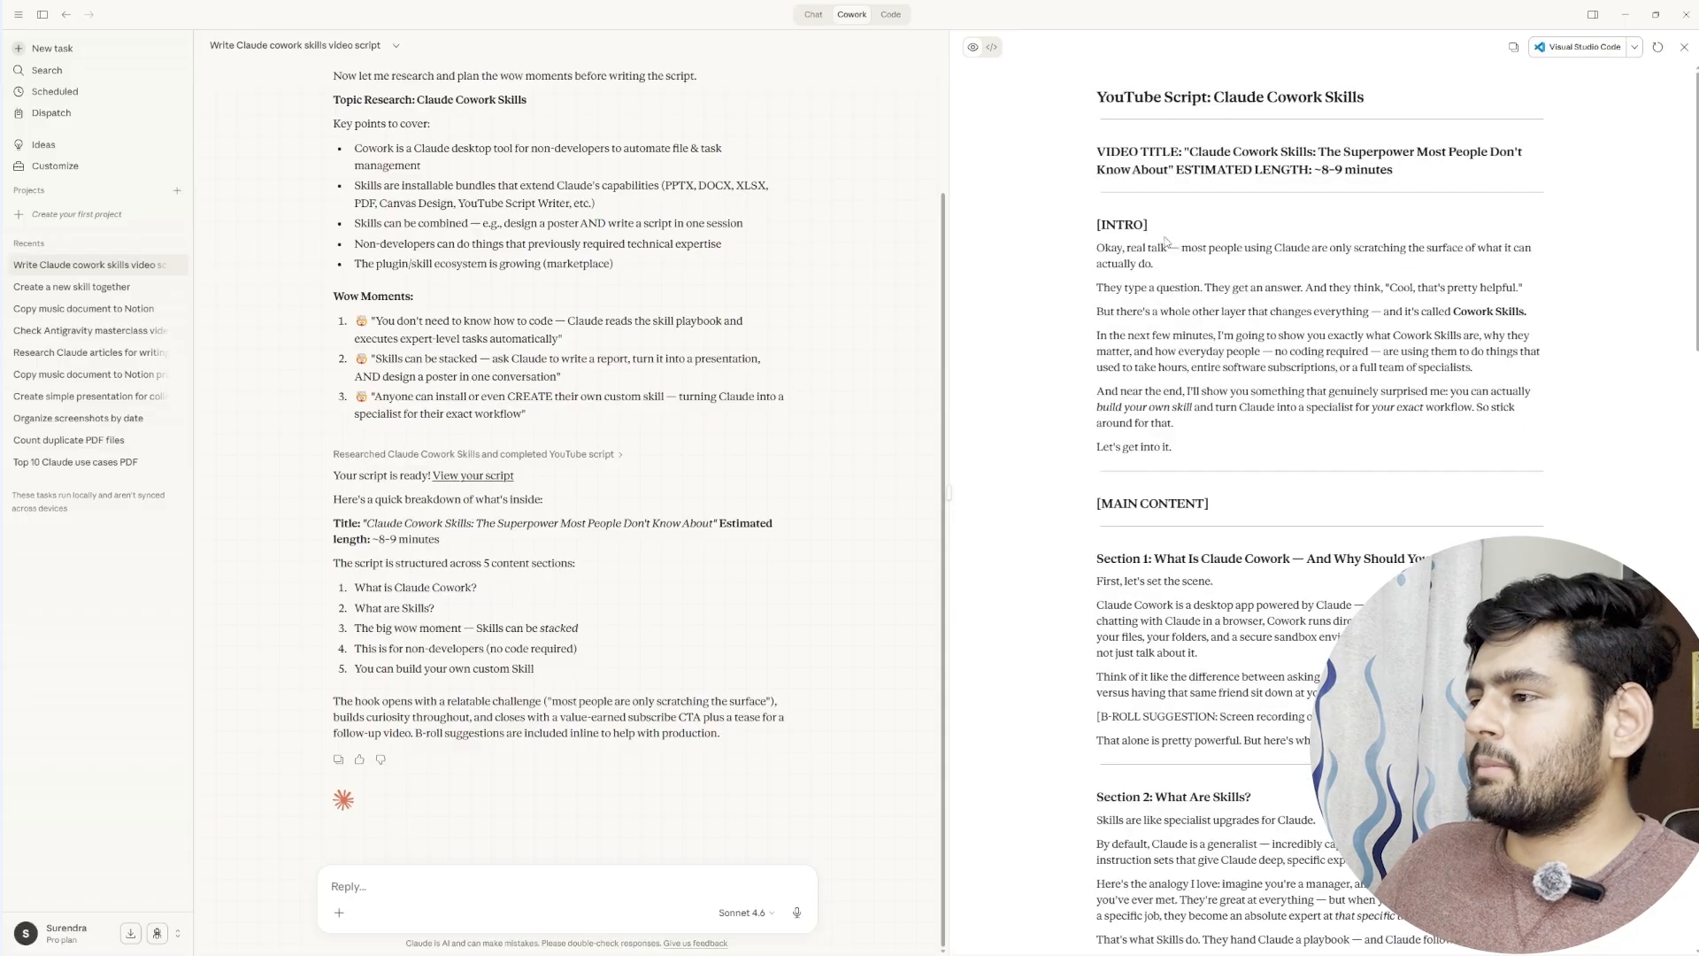
pyautogui.scroll(-18, 1147, 233)
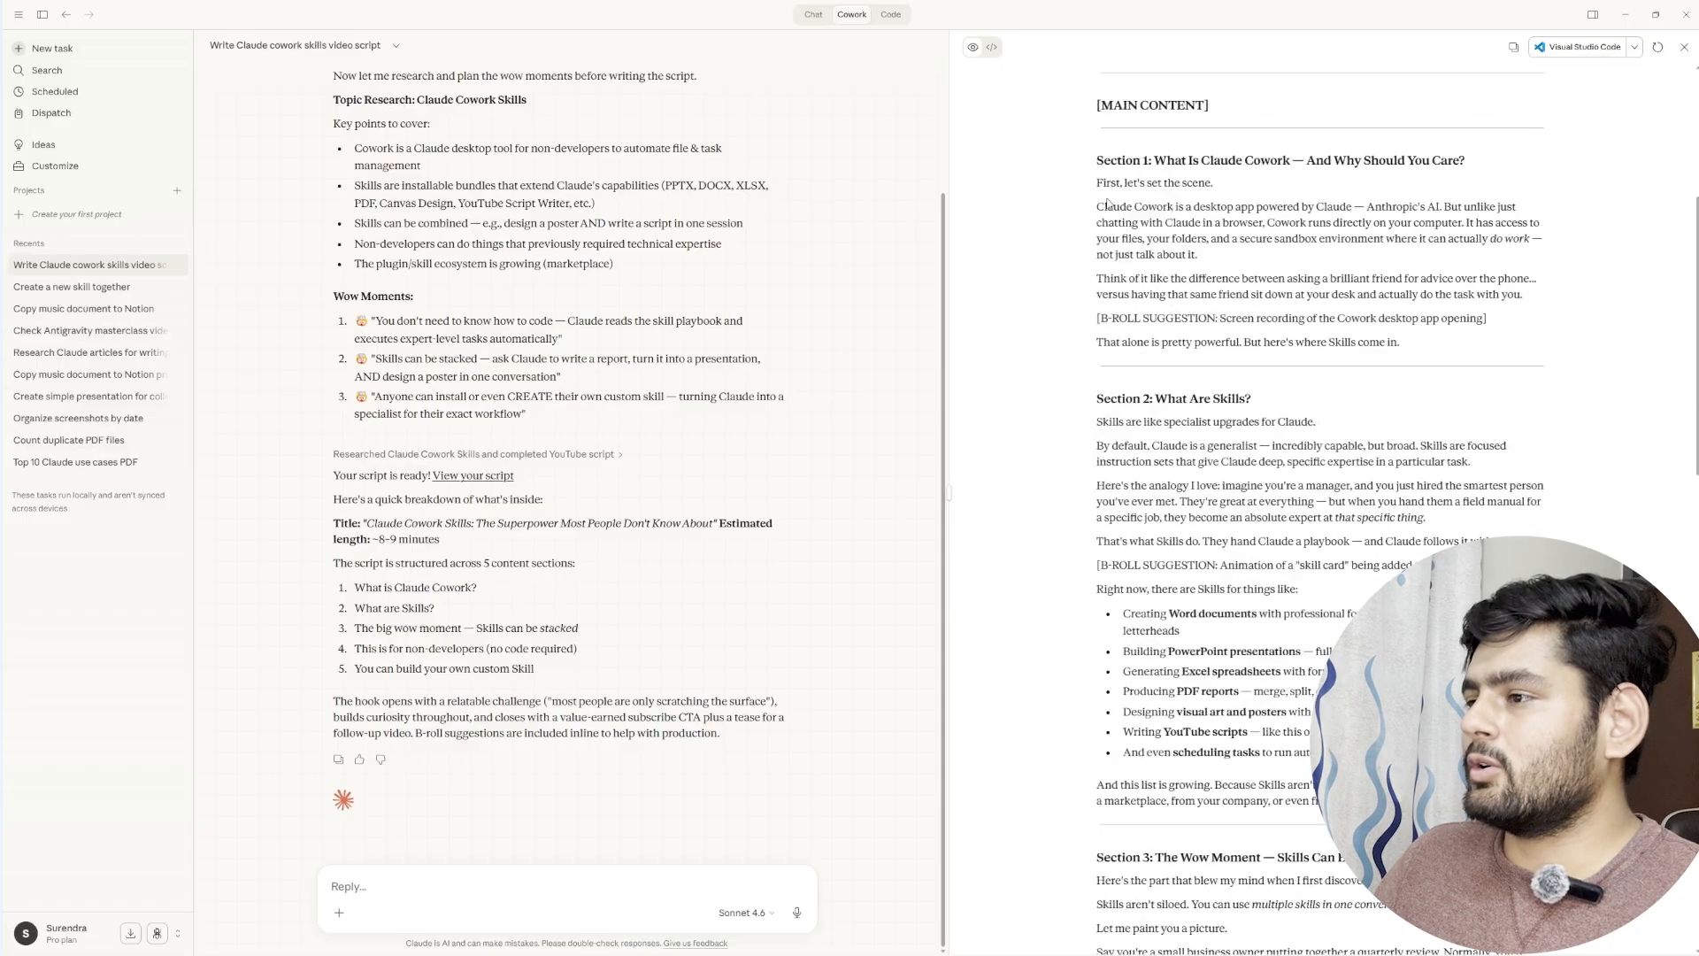
pyautogui.scroll(-1, 1147, 284)
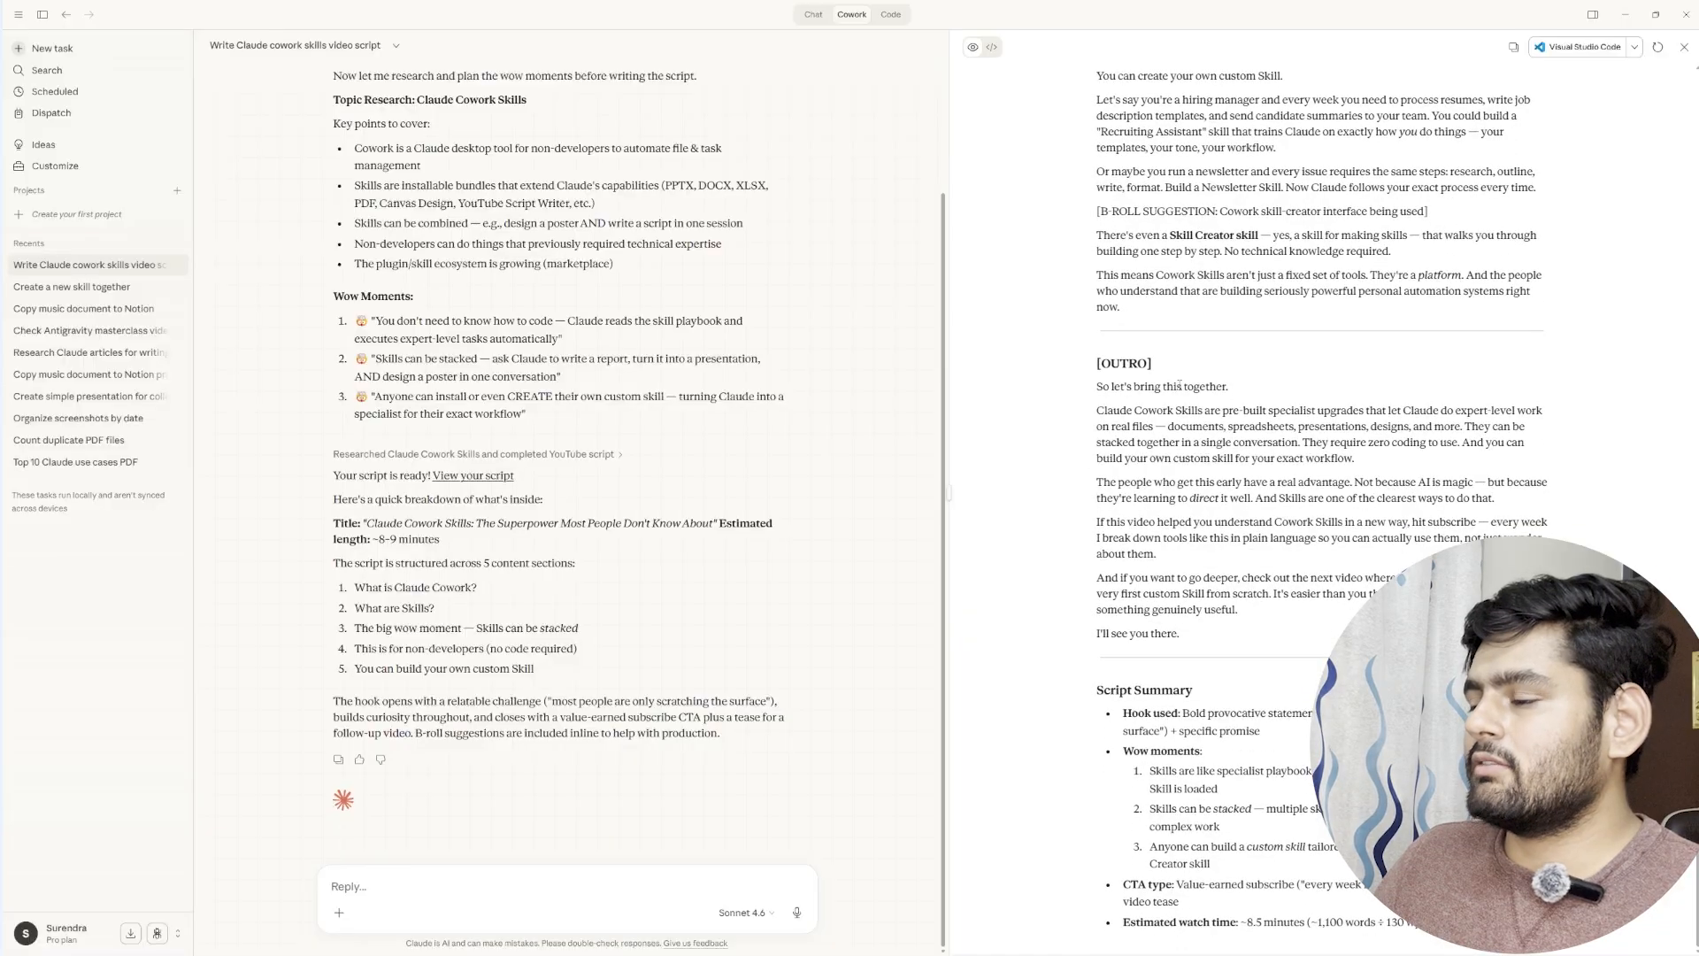
pyautogui.scroll(10, 1161, 708)
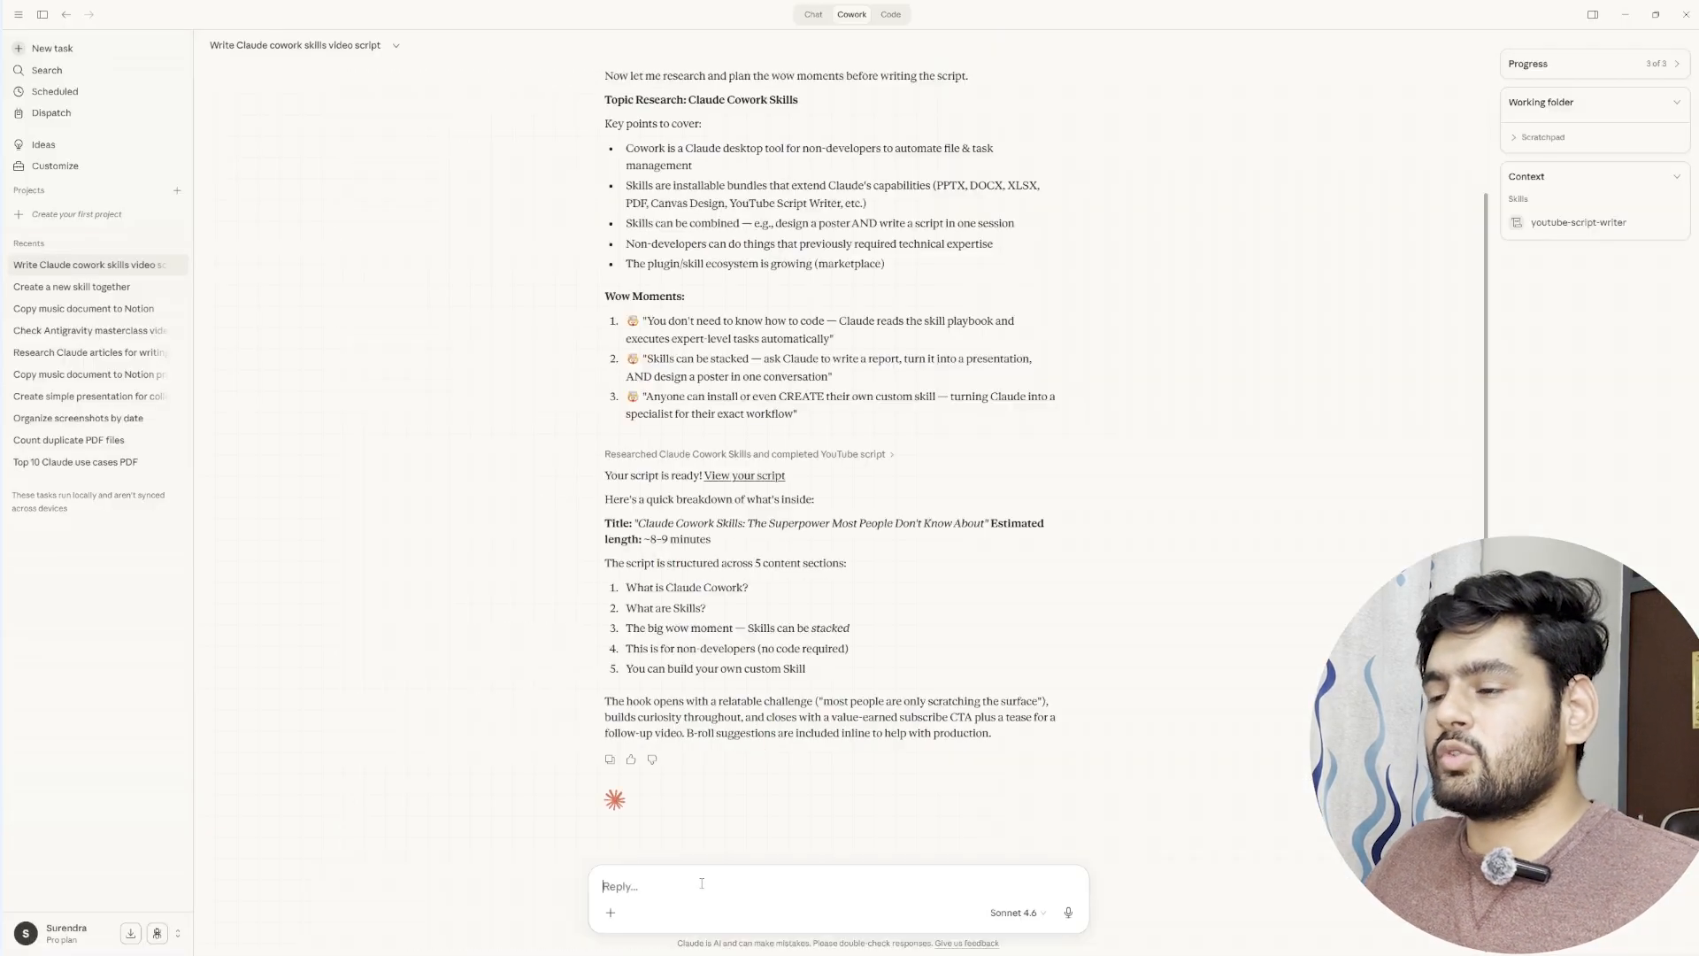
# Step: Submit the follow-up request "Can you add this video inside the scripting status of my video project for youtube in notion", correcting its misspelled words
pyautogui.click(611, 912)
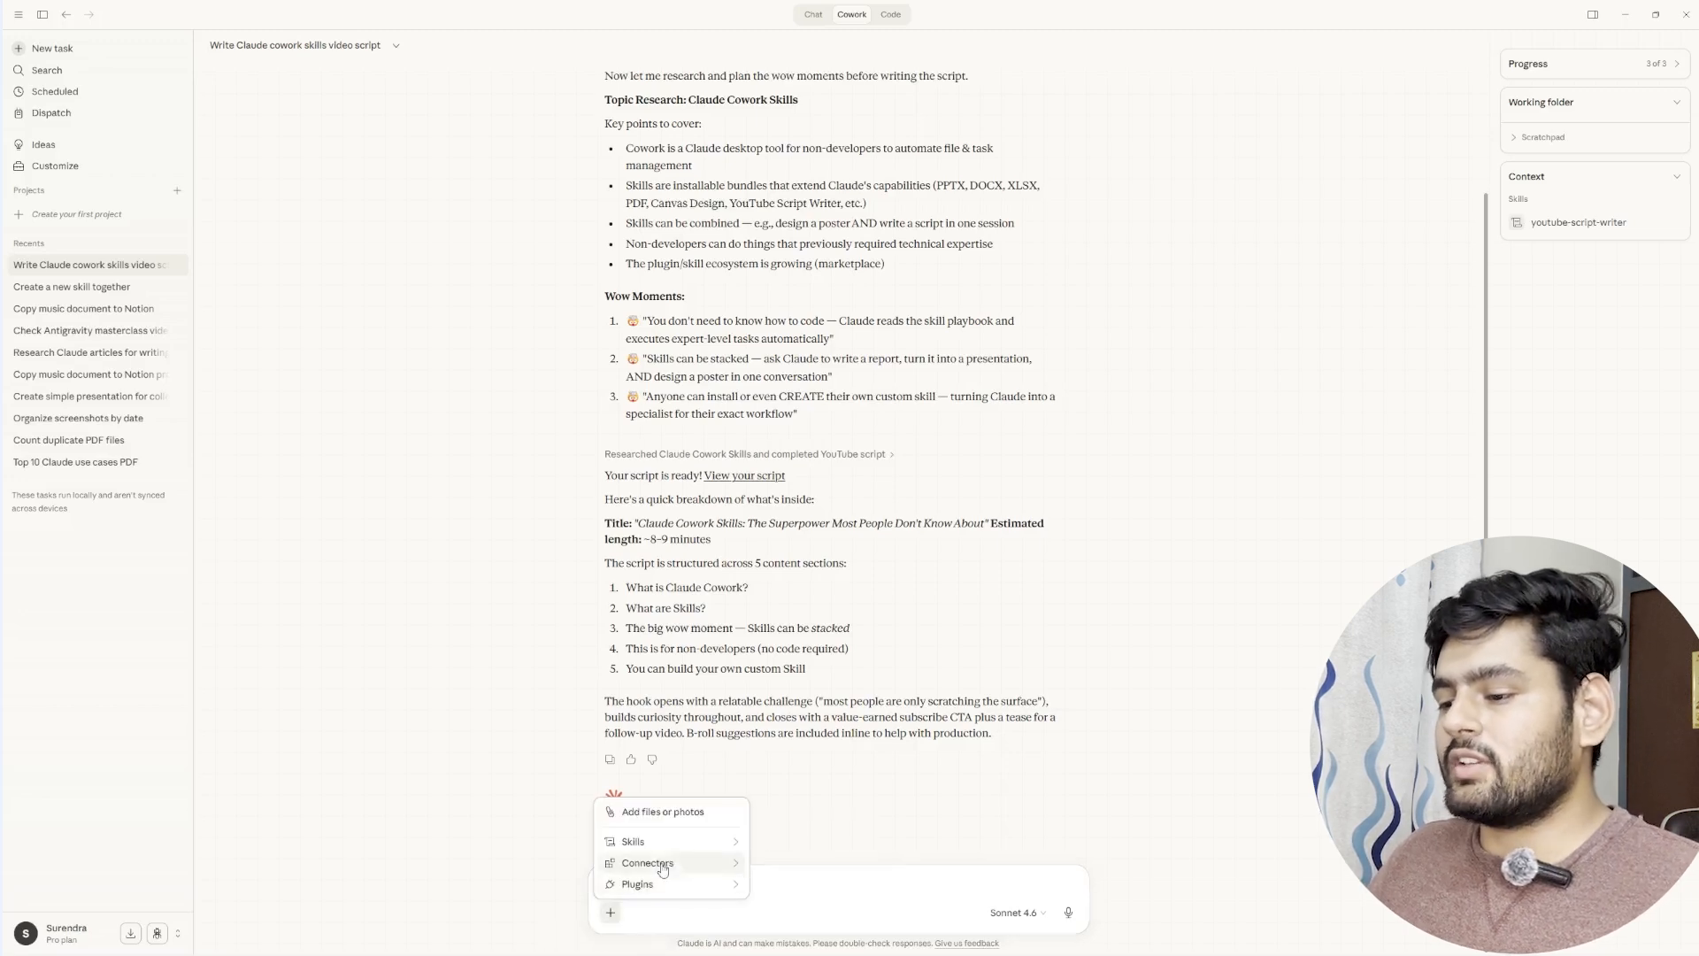
pyautogui.click(754, 851)
pyautogui.click(711, 896)
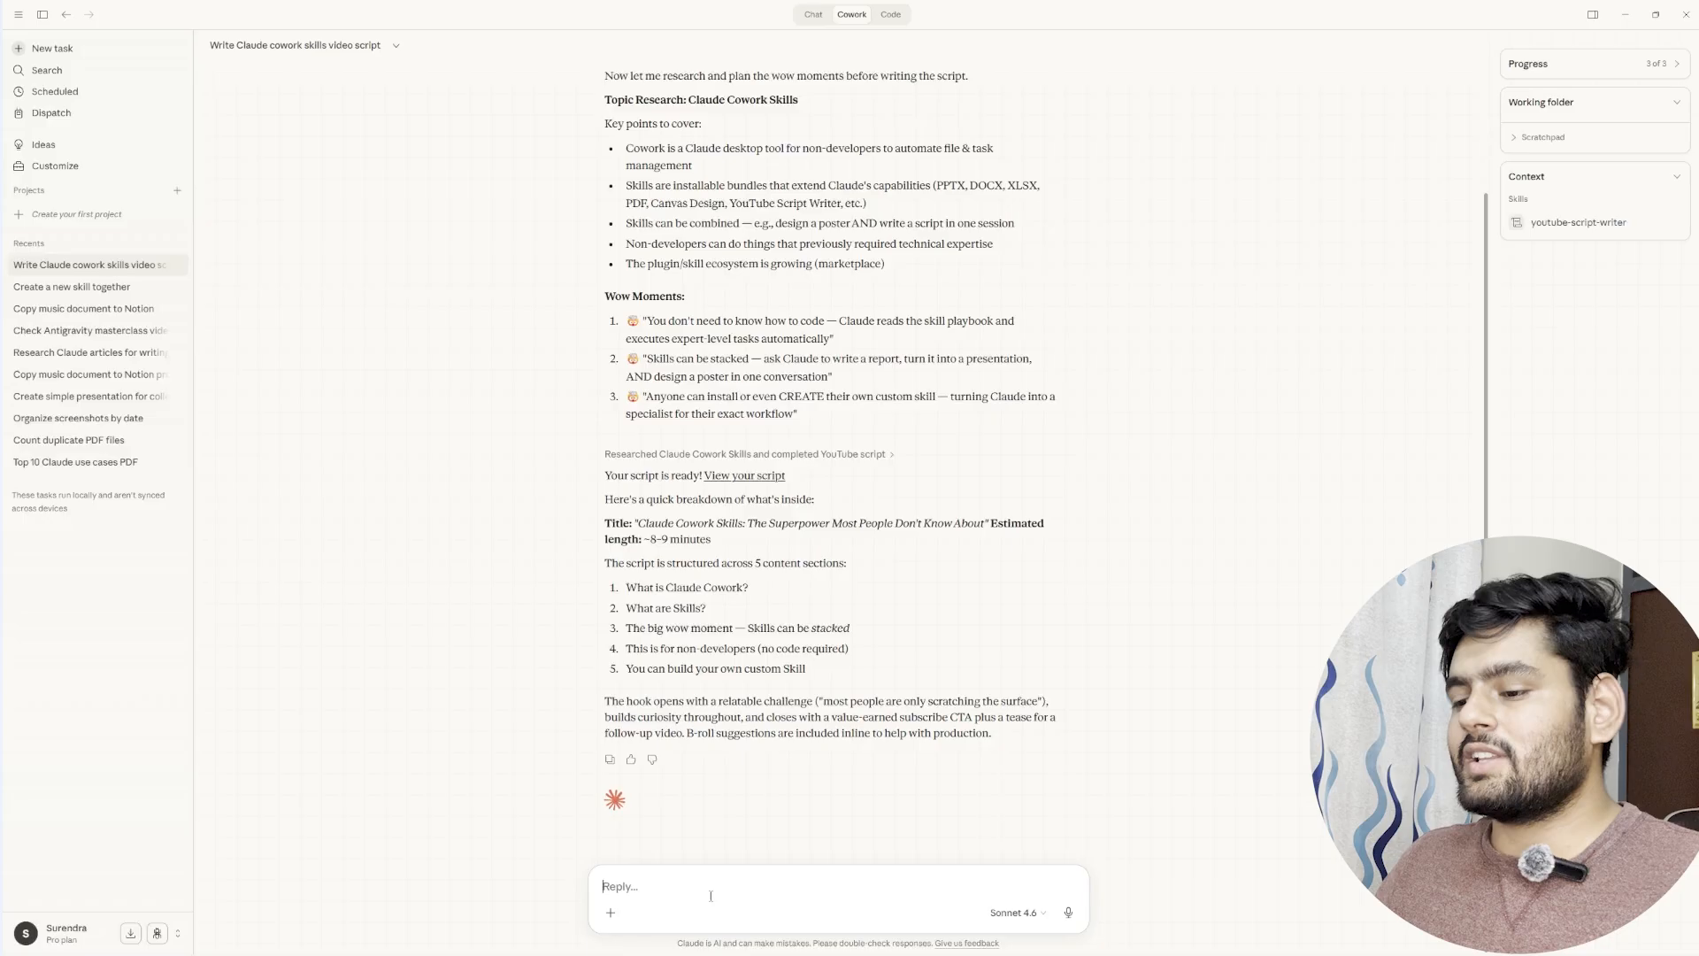
pyautogui.write('Can you a')
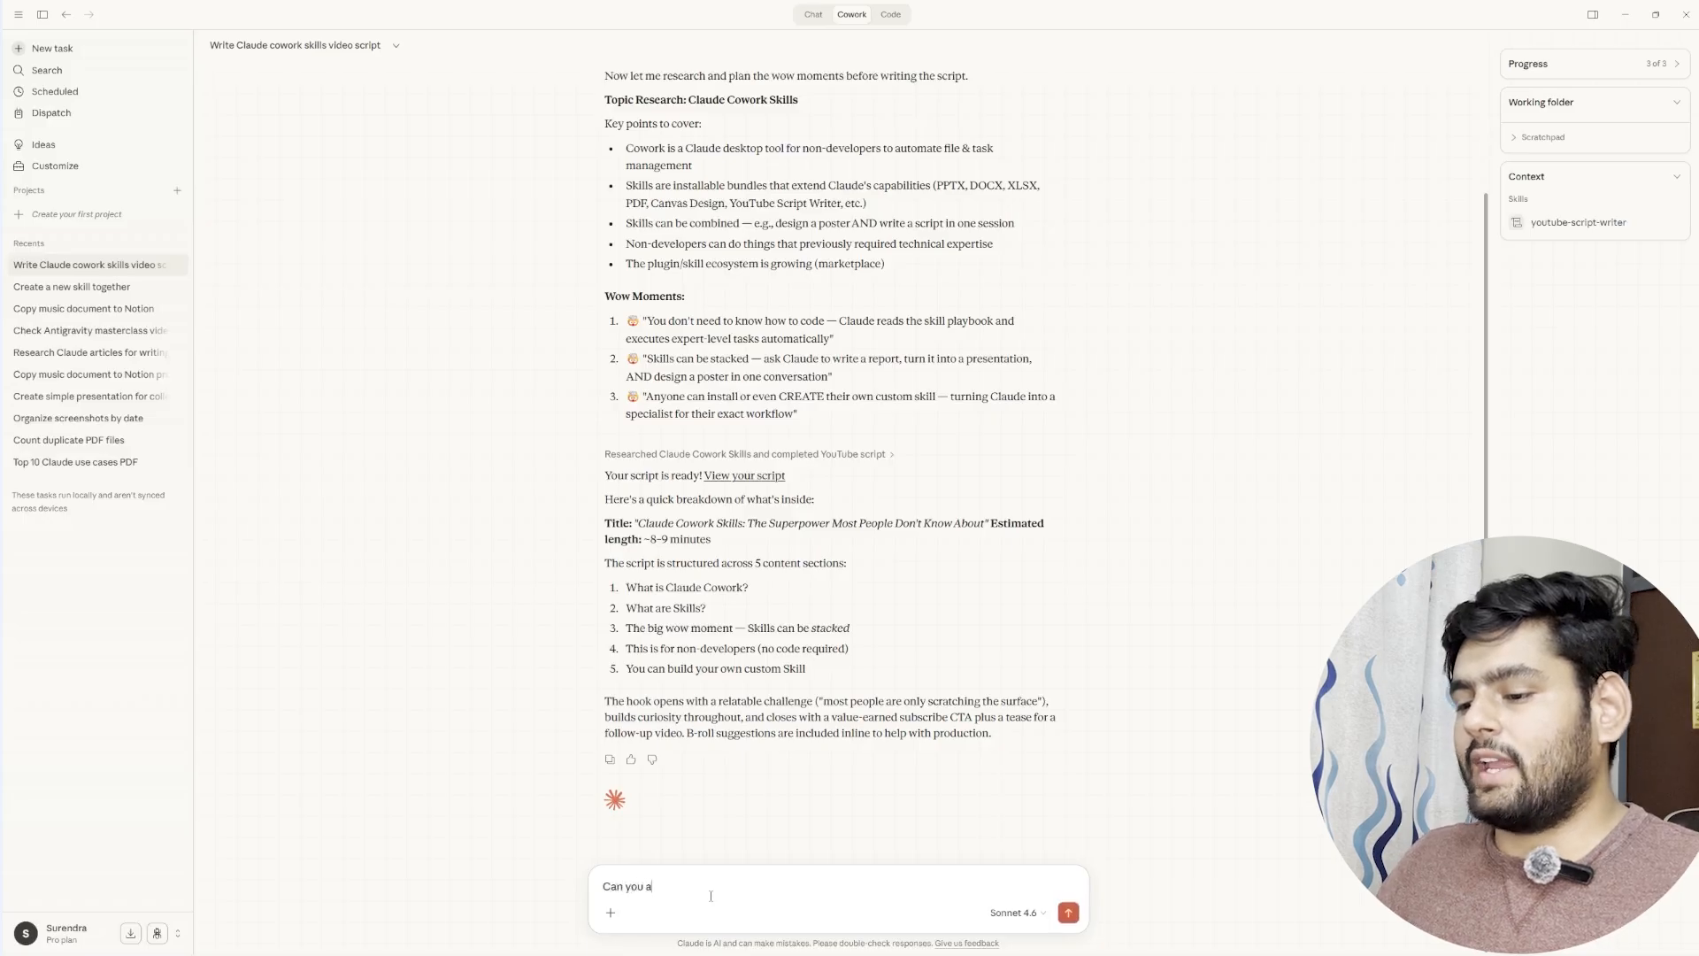
pyautogui.write('dd this')
pyautogui.write(' video inside the scriptping status ')
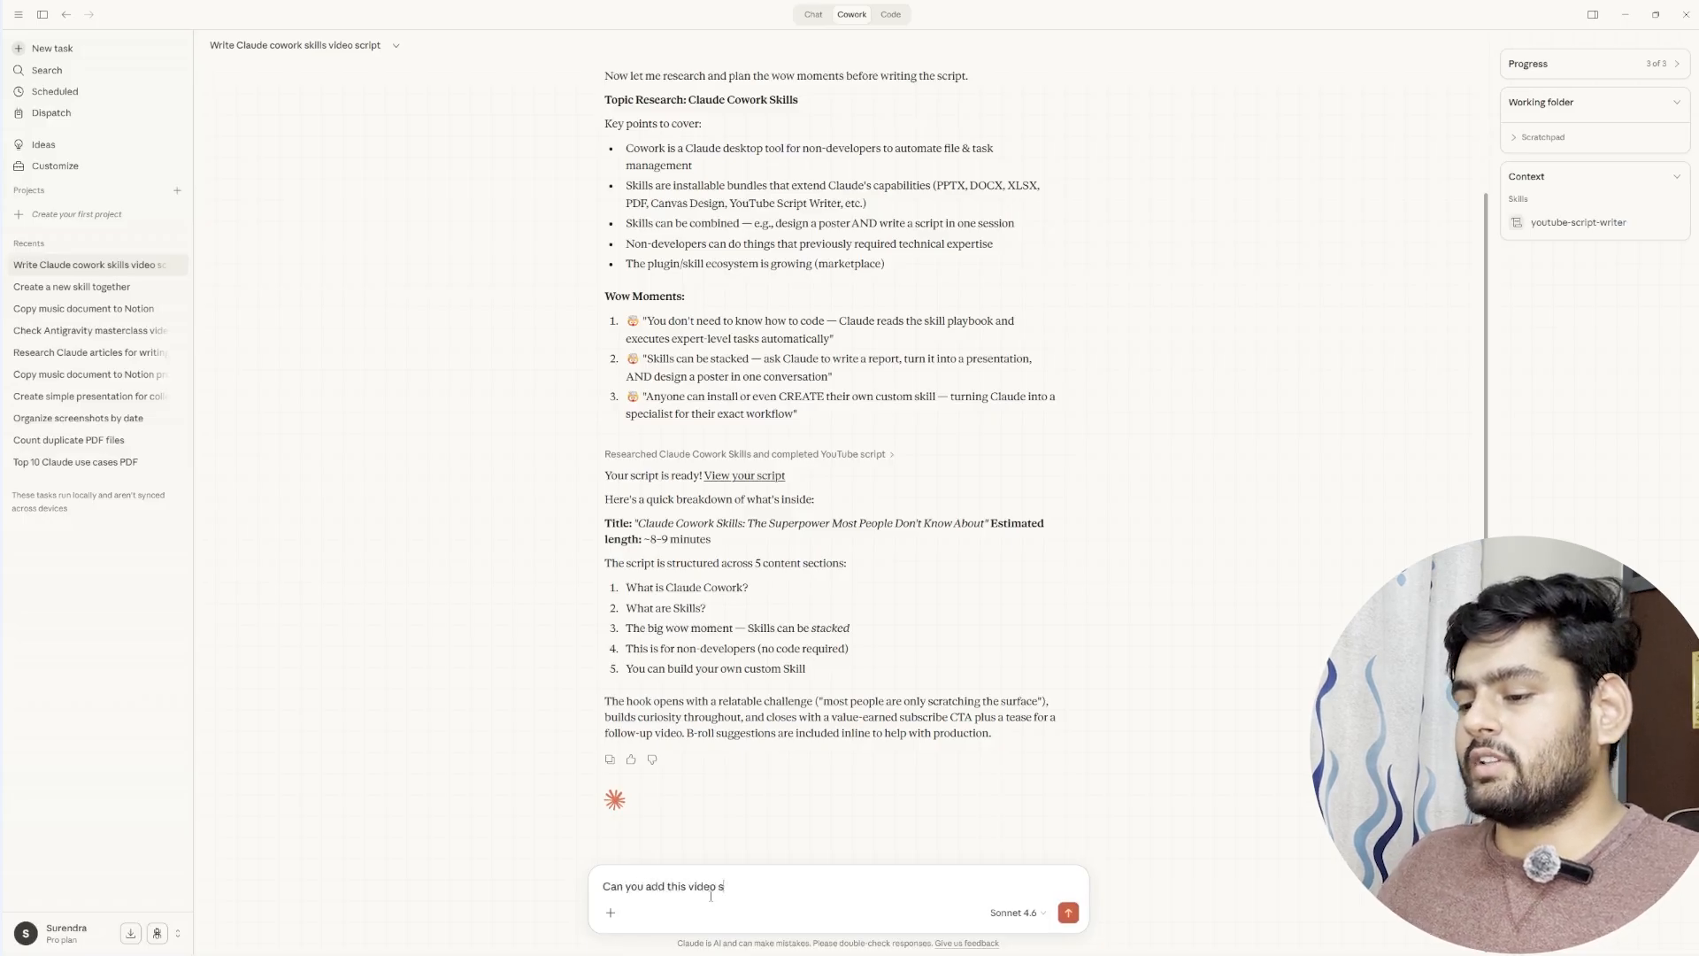
pyautogui.write('of my video project for youtube in noitoh')
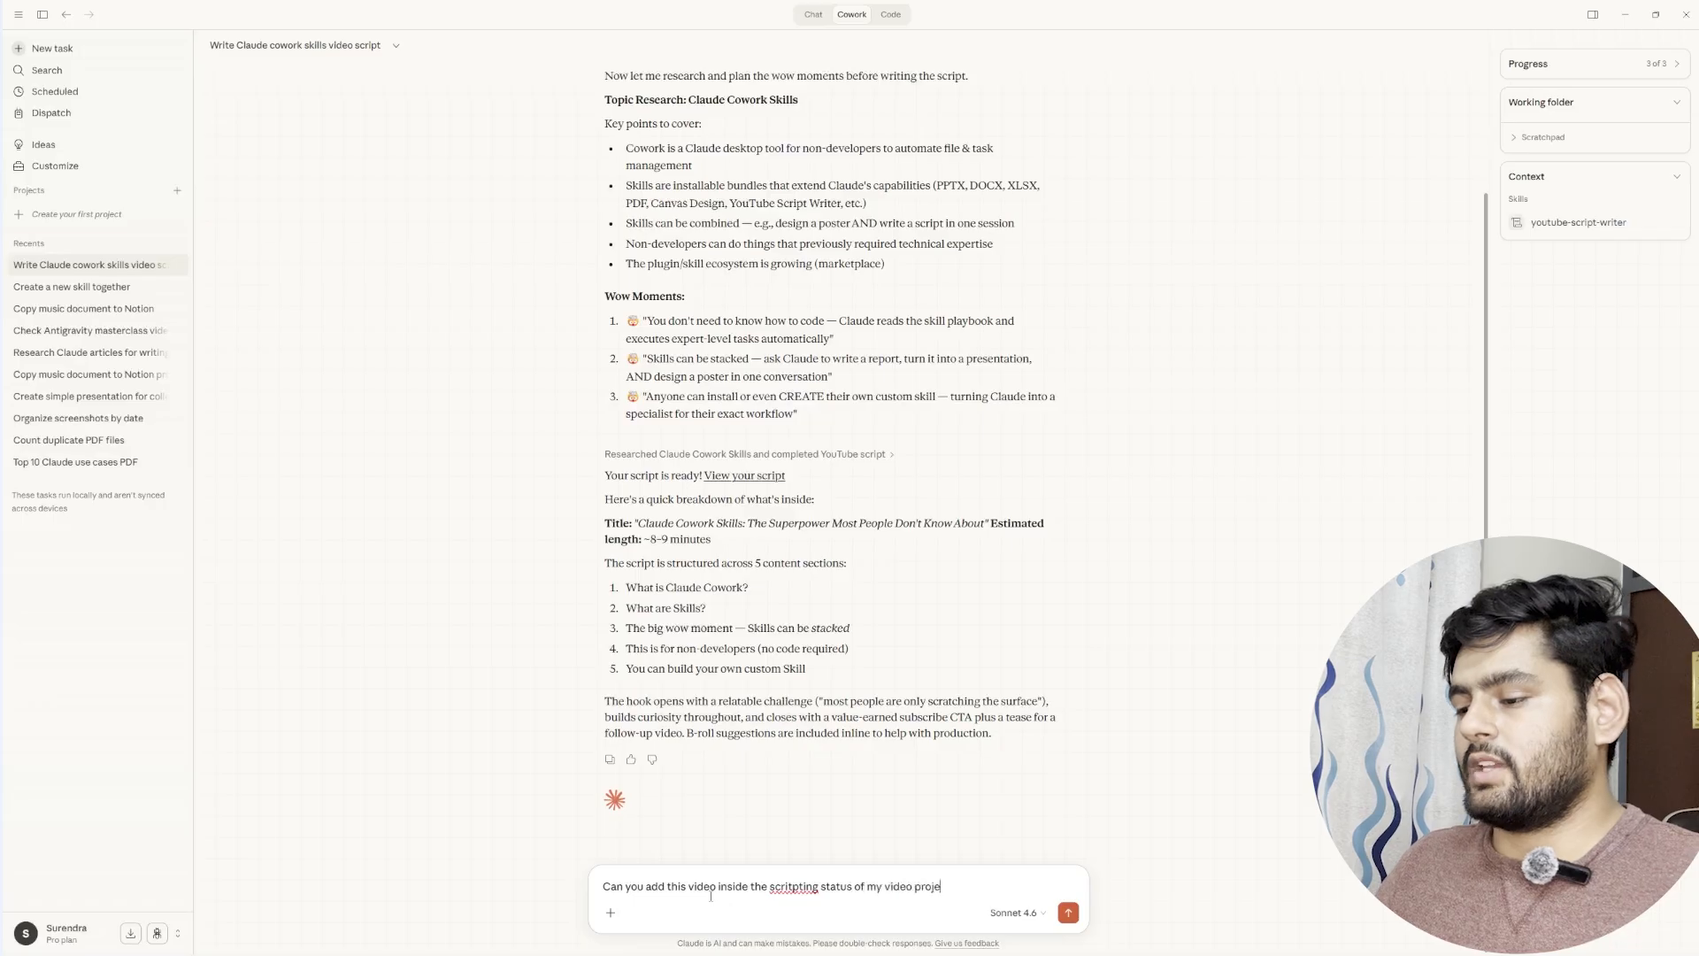
pyautogui.rightClick(794, 886)
pyautogui.click(823, 701)
pyautogui.rightClick(1049, 885)
pyautogui.click(1078, 702)
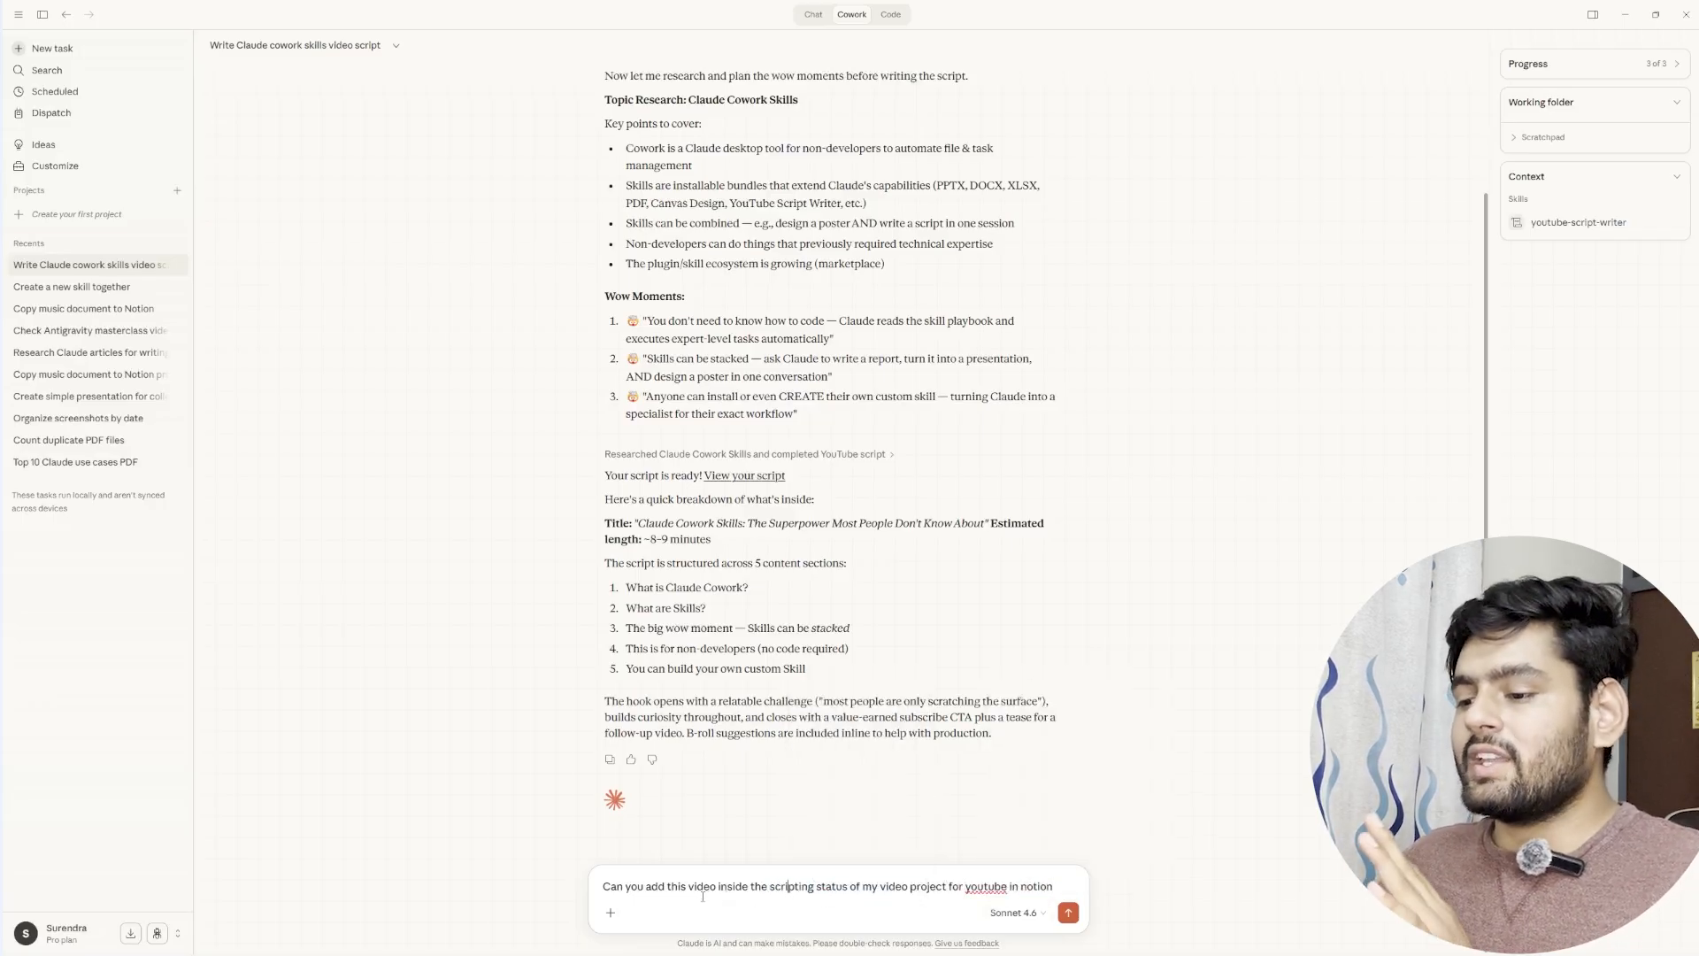
pyautogui.hotkey('ctrl', 'a')
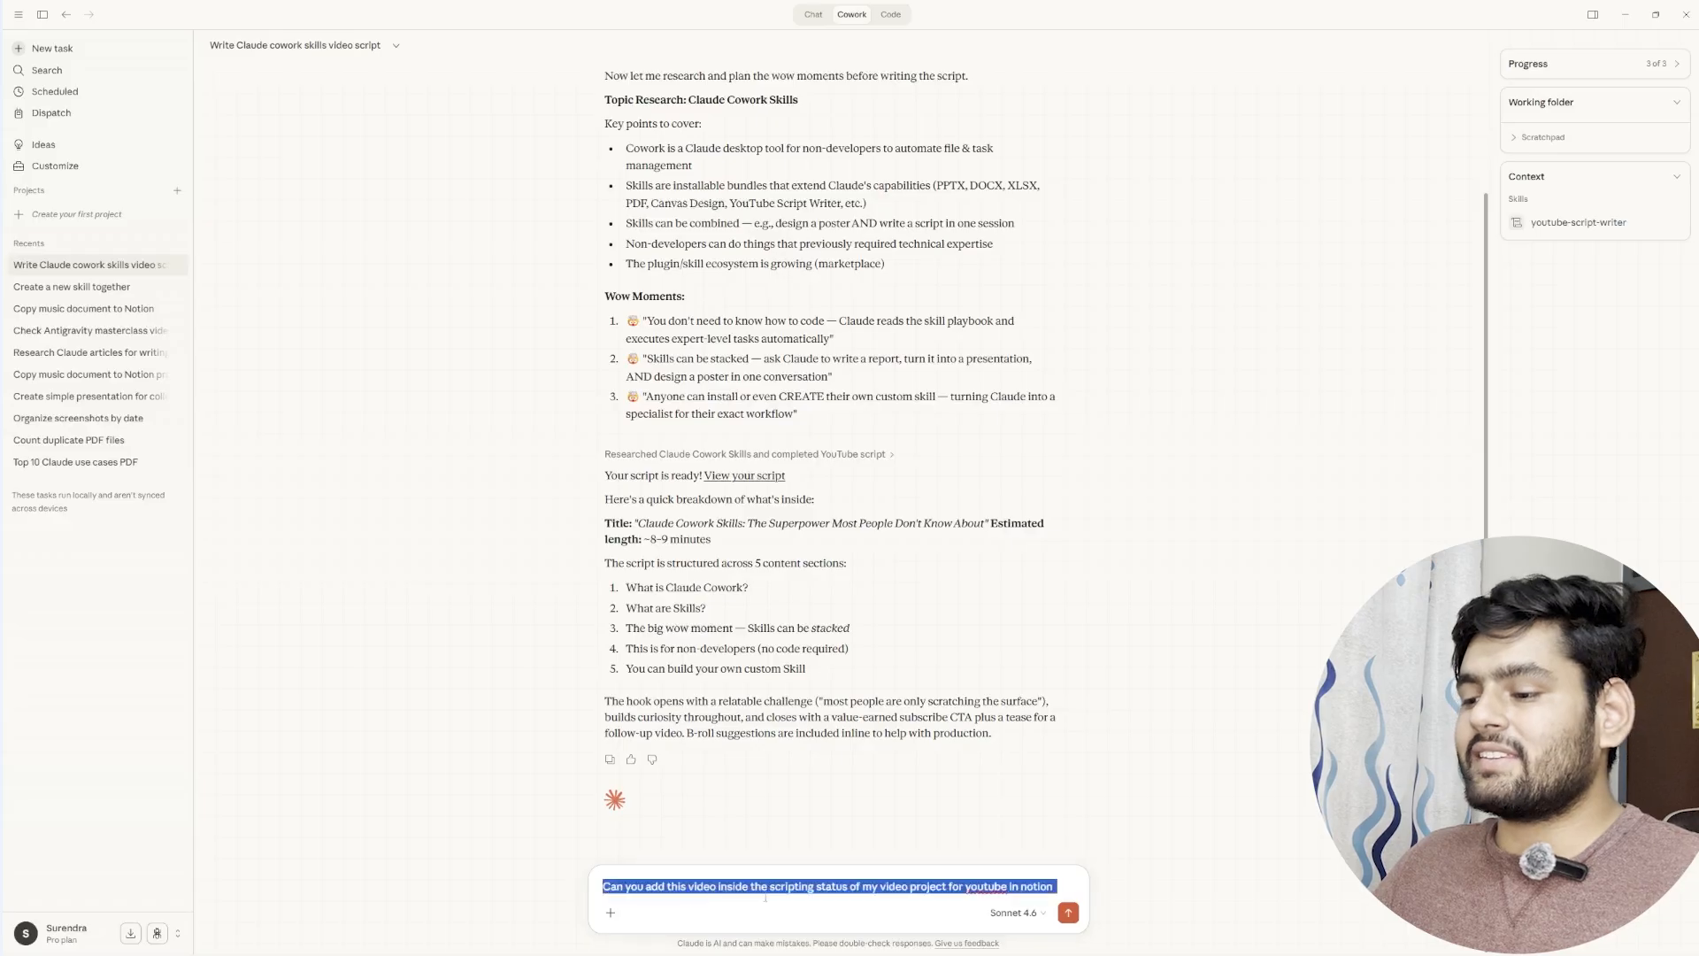
pyautogui.click(693, 899)
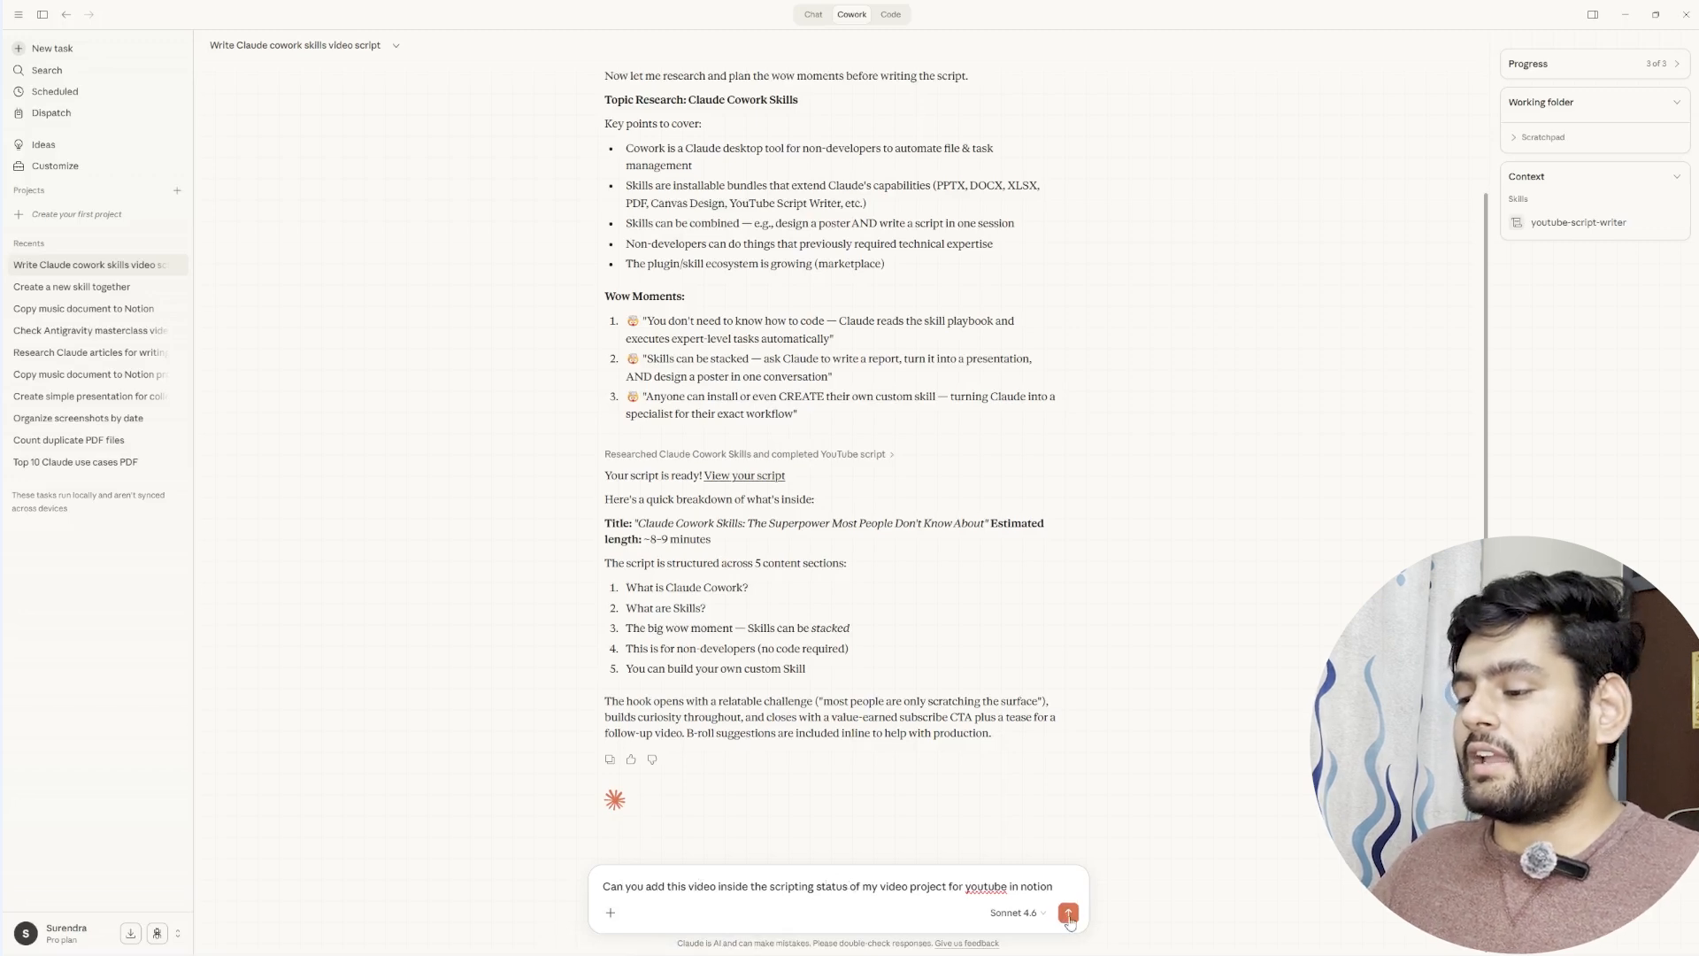
pyautogui.press('Return')
# Step: Review the conversation about the Notion request and check the Scripting column of the Video Projects board in Notion for the new video
pyautogui.hotkey('alt', 'Tab')
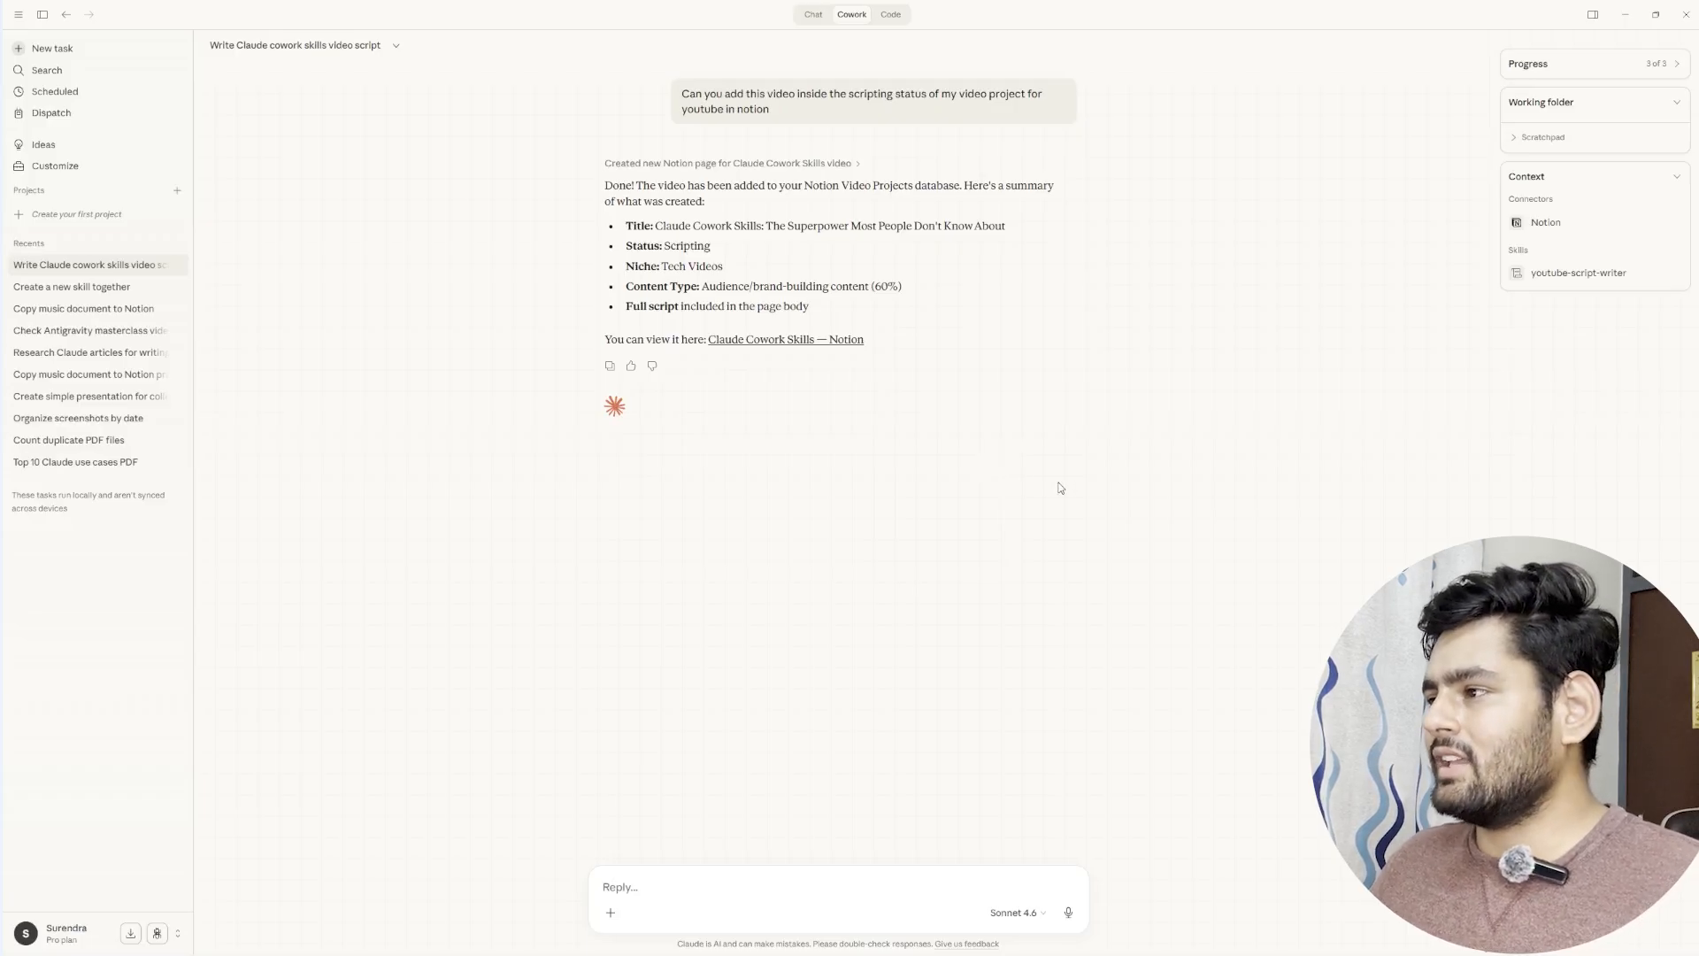
pyautogui.scroll(5, 1071, 403)
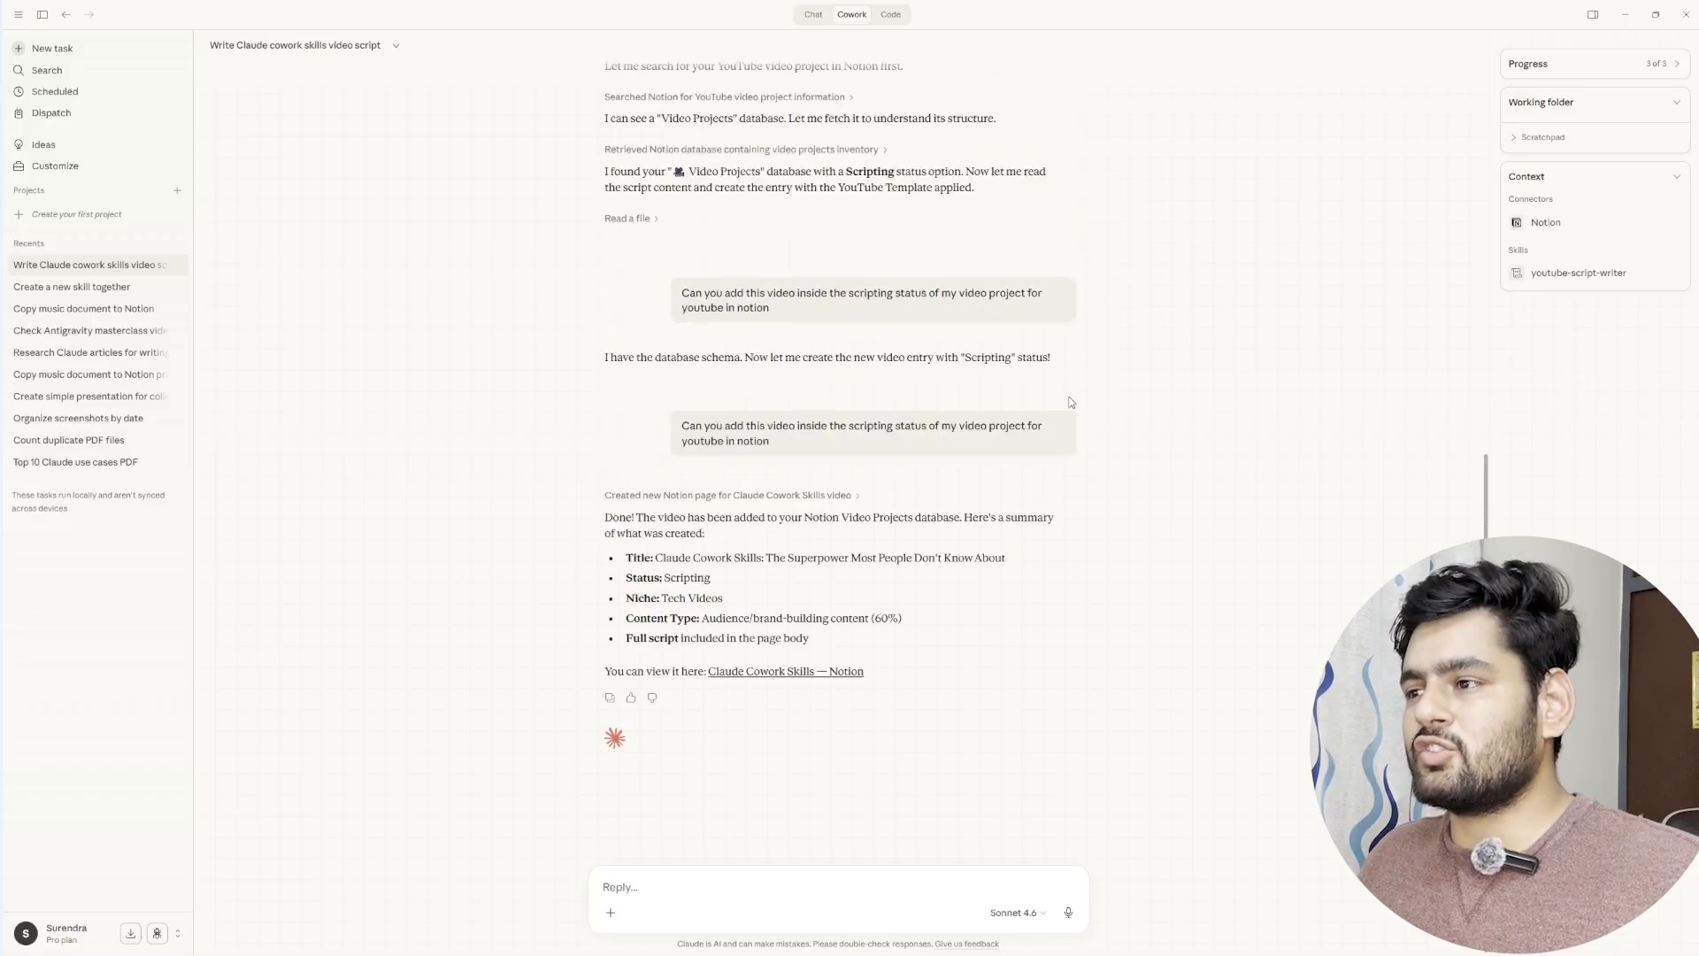
pyautogui.scroll(2, 1070, 403)
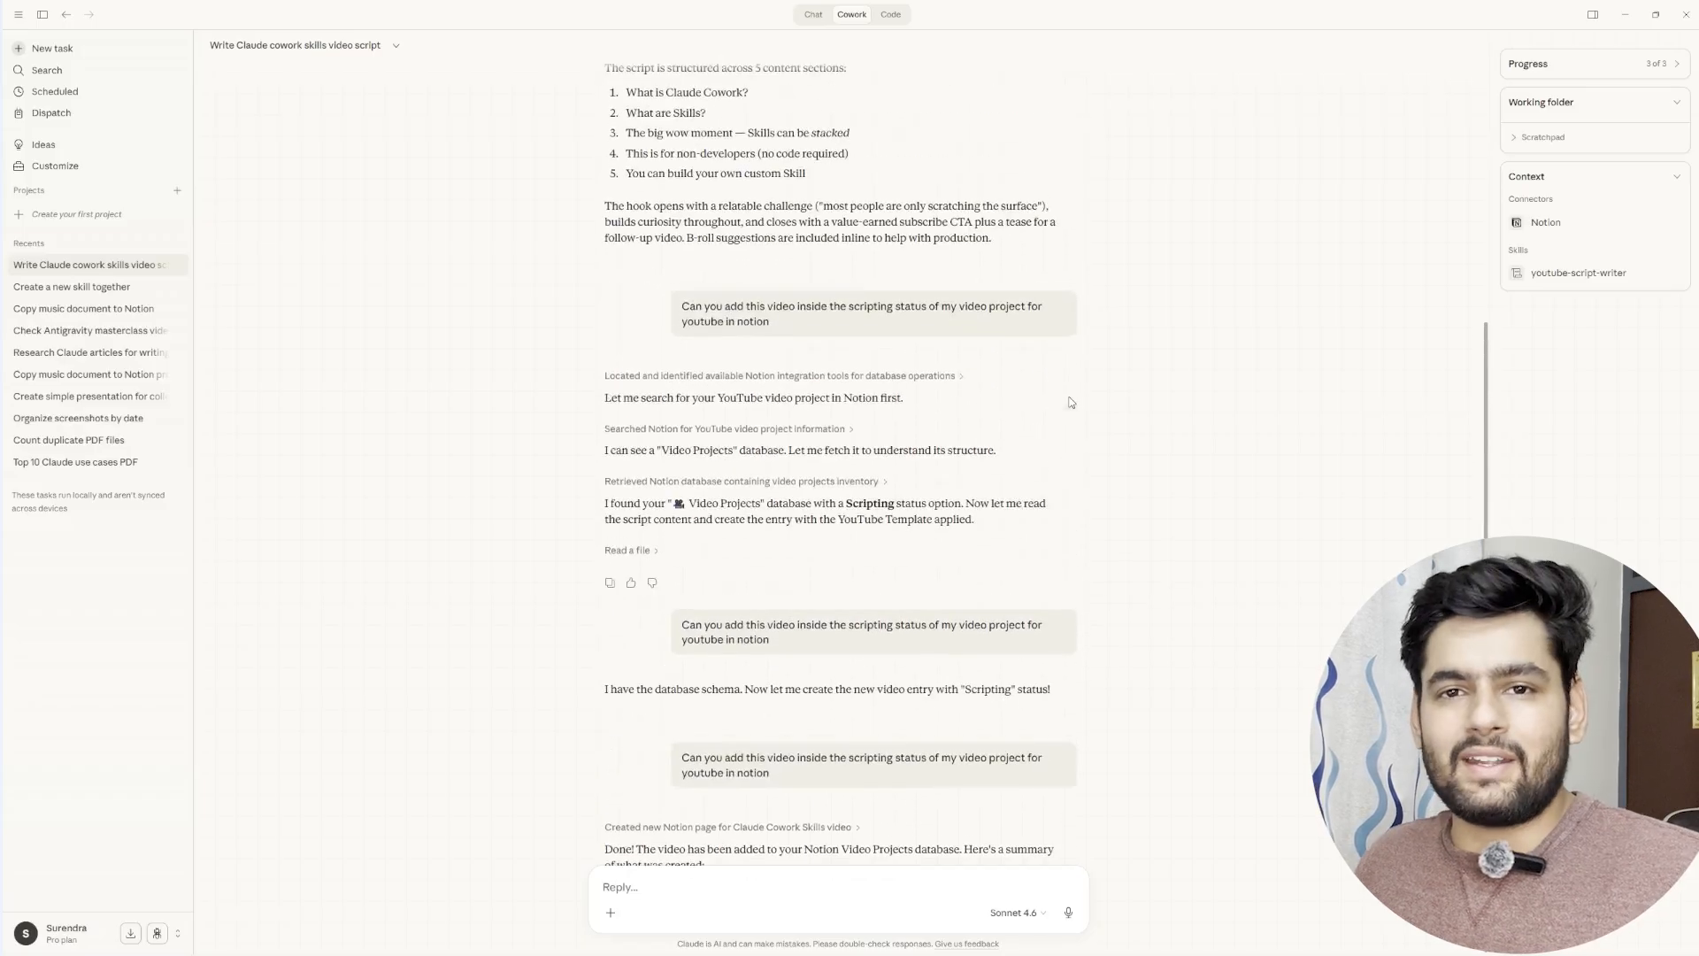
pyautogui.scroll(-5, 1071, 402)
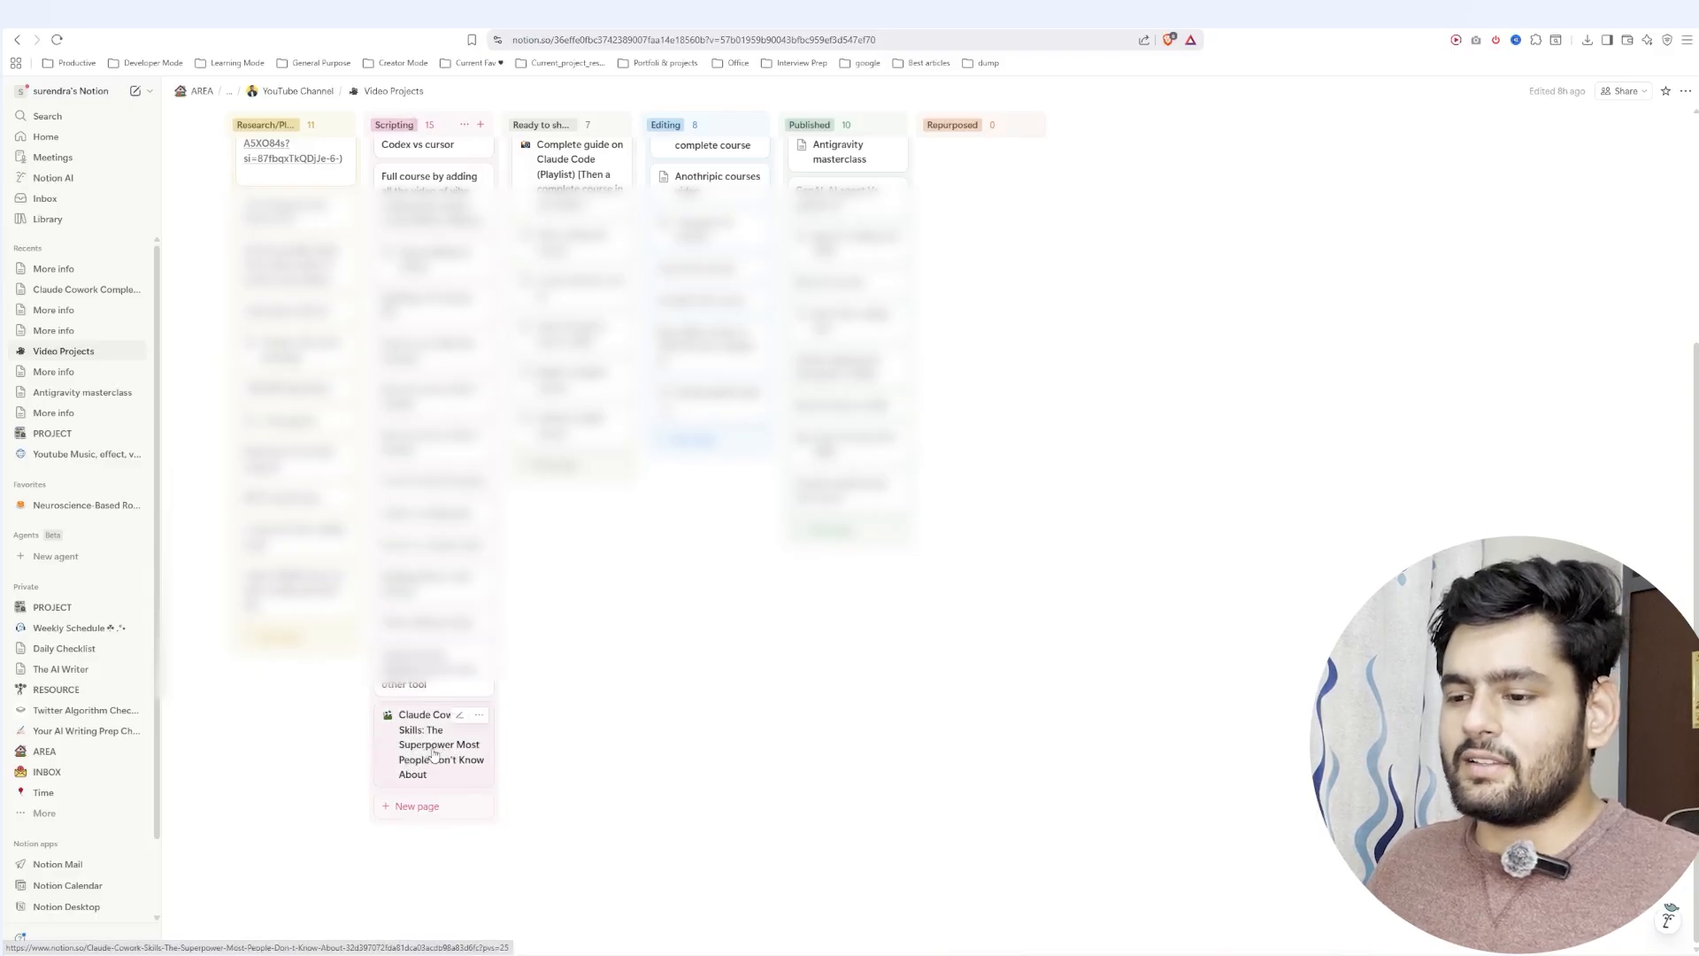
# Step: Open the new Claude Cowork Skills video entry in Notion as a full page and read its properties and script through the outro
pyautogui.click(415, 781)
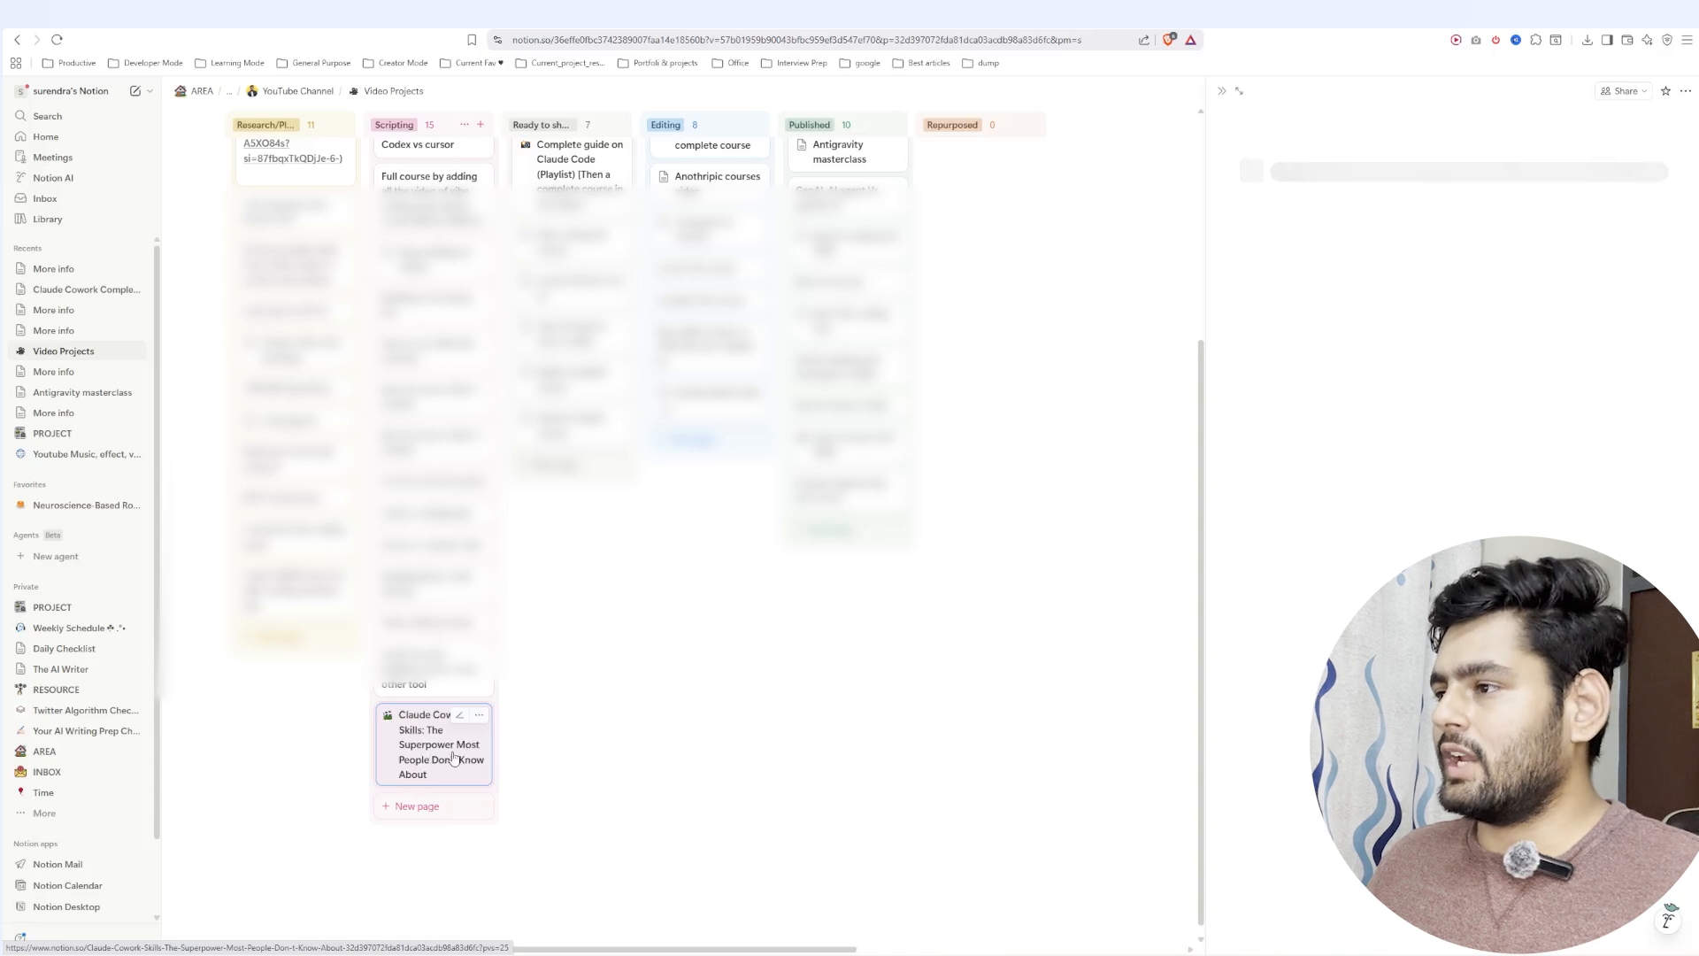
pyautogui.click(1240, 91)
pyautogui.scroll(-2, 917, 425)
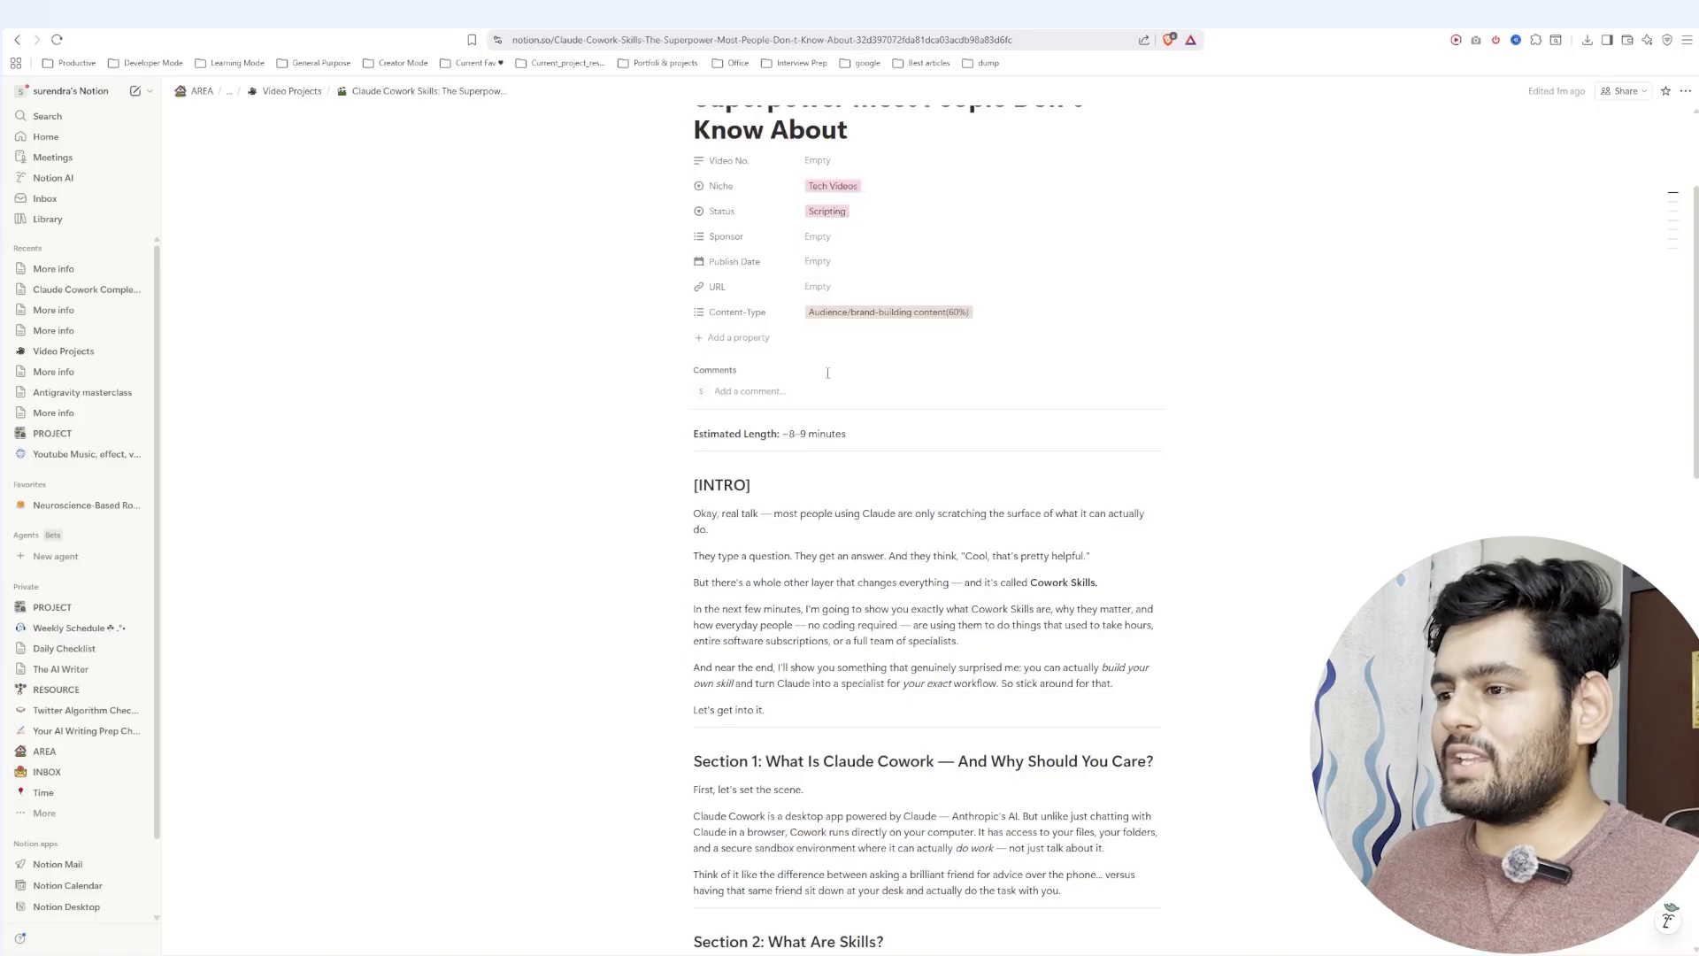
pyautogui.scroll(-4, 827, 373)
pyautogui.scroll(-5, 717, 293)
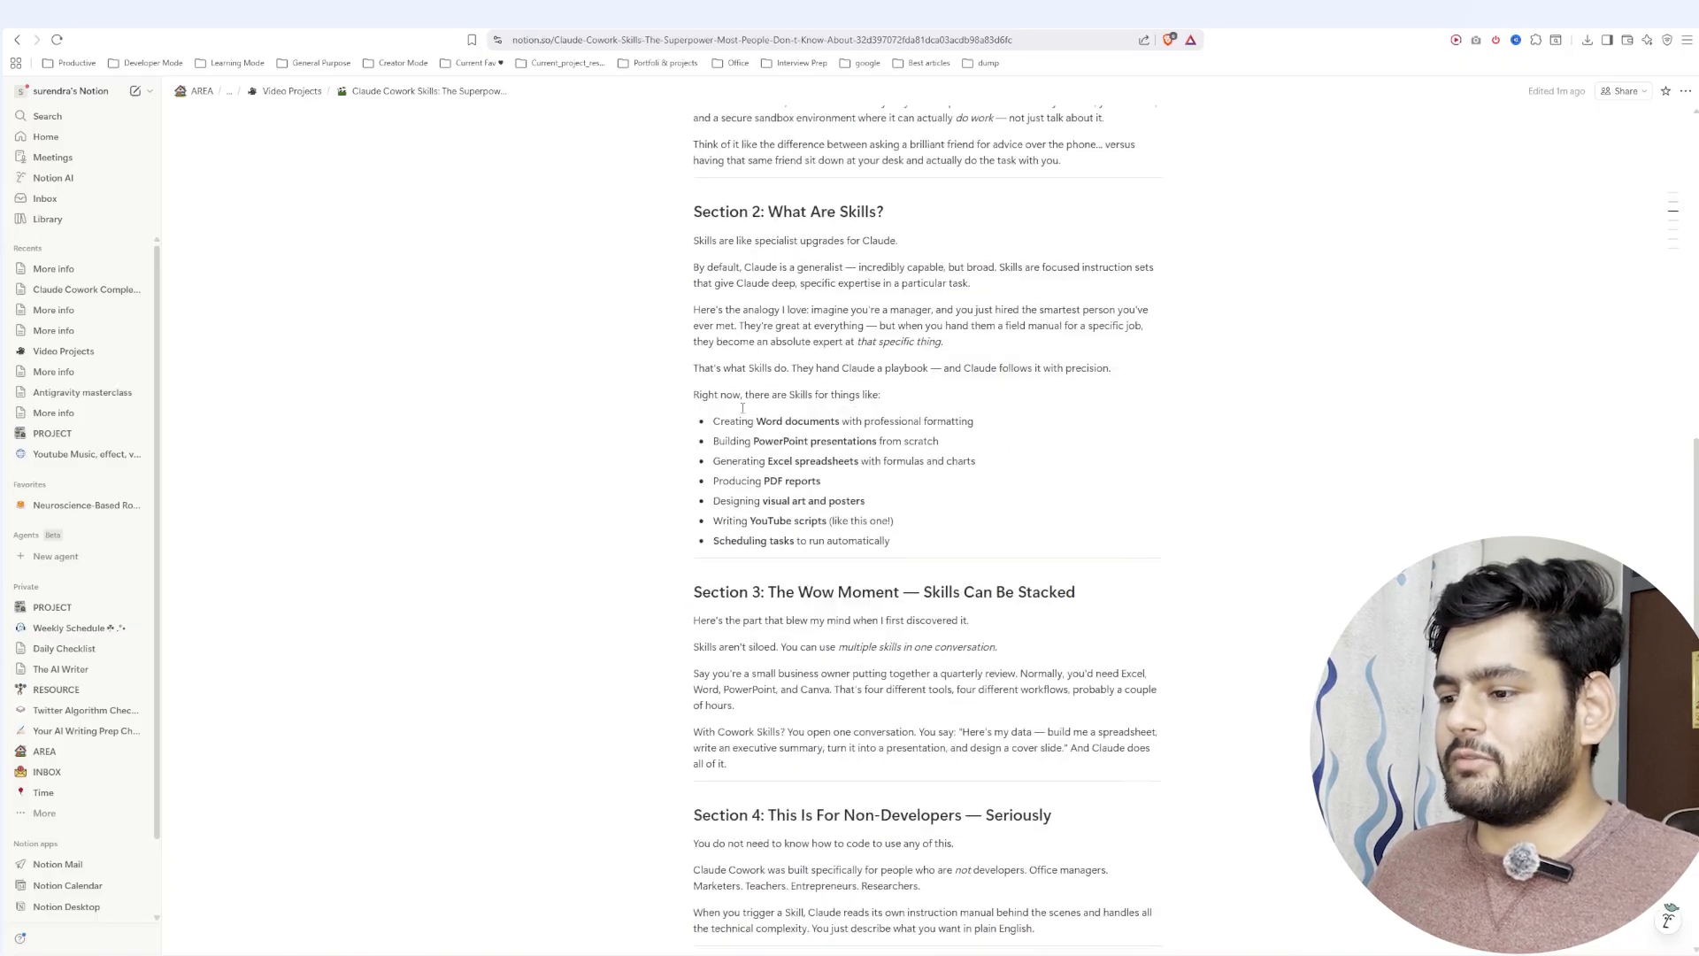
pyautogui.scroll(-6, 762, 522)
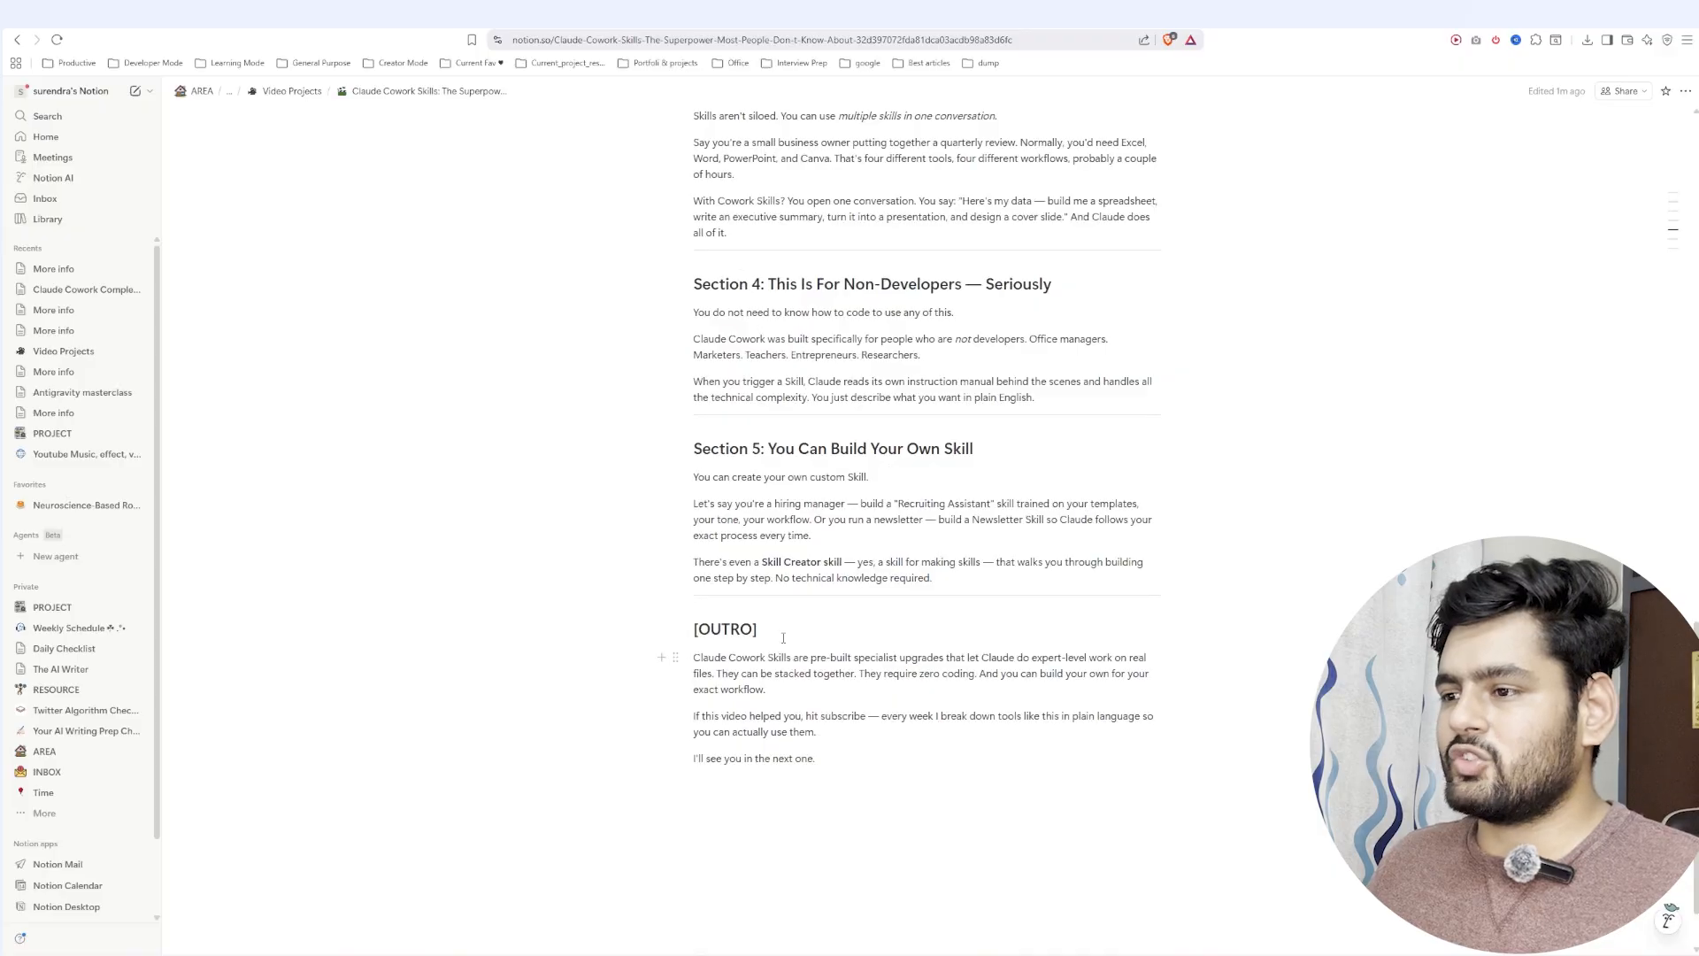
pyautogui.scroll(15, 785, 629)
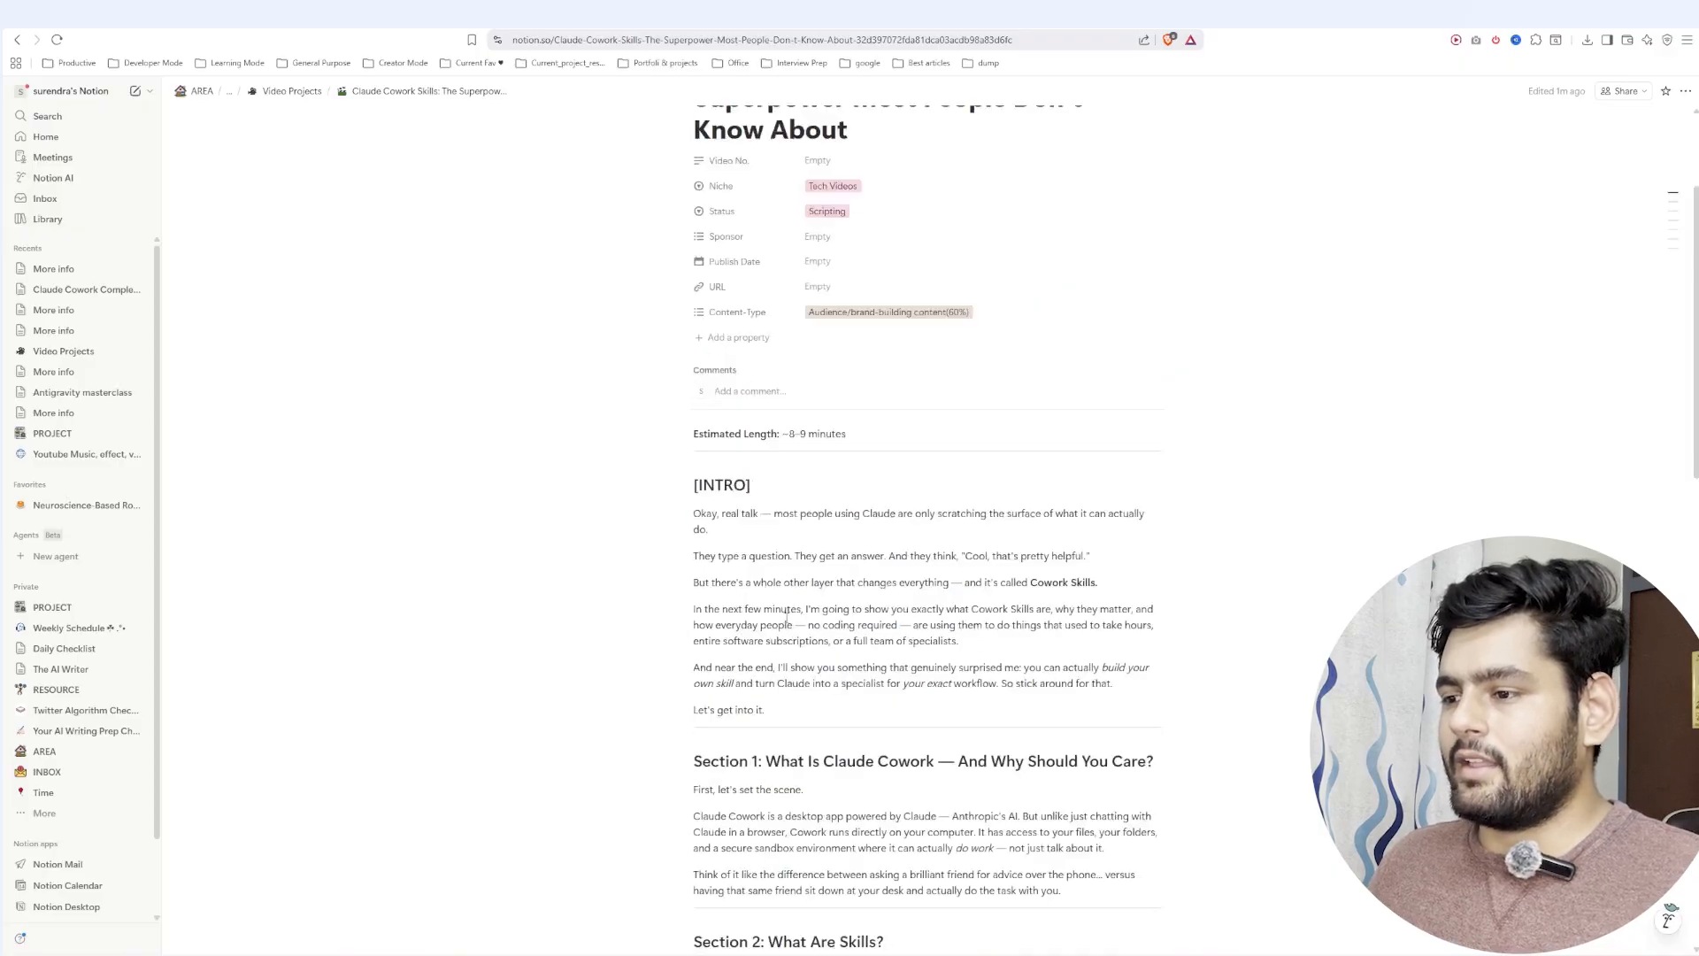
pyautogui.scroll(-15, 786, 620)
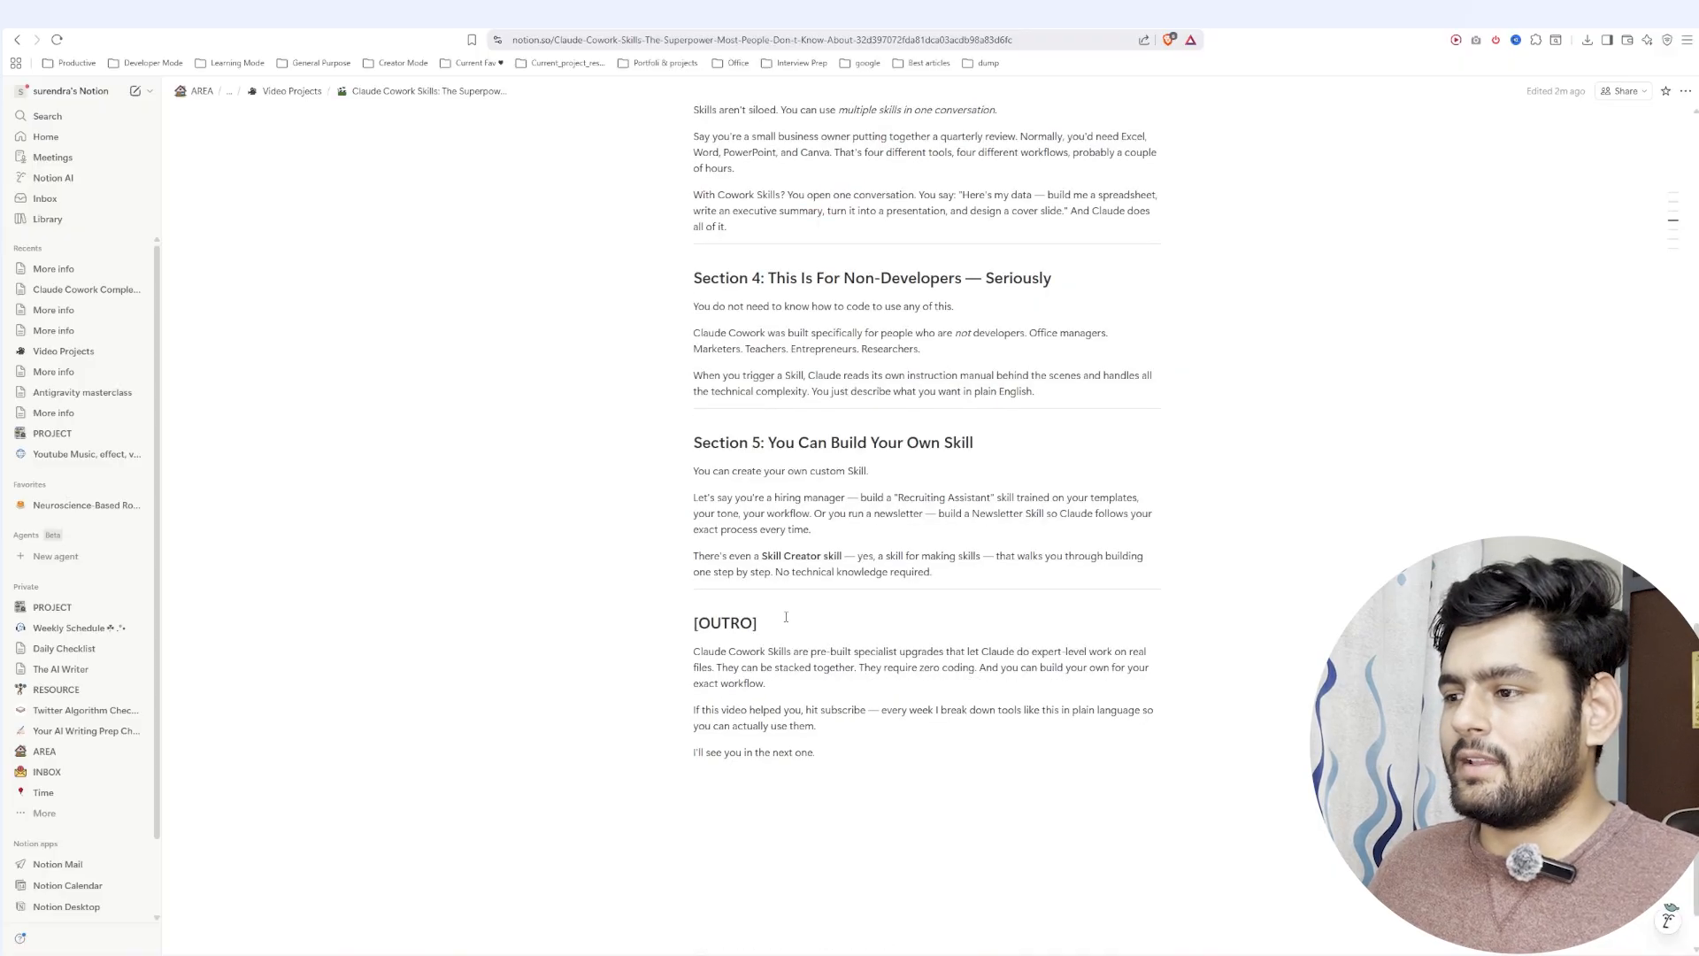
# Step: Switch to Claude Cowork, open plugin management and start browsing the available plugins
pyautogui.hotkey('alt', 'Tab')
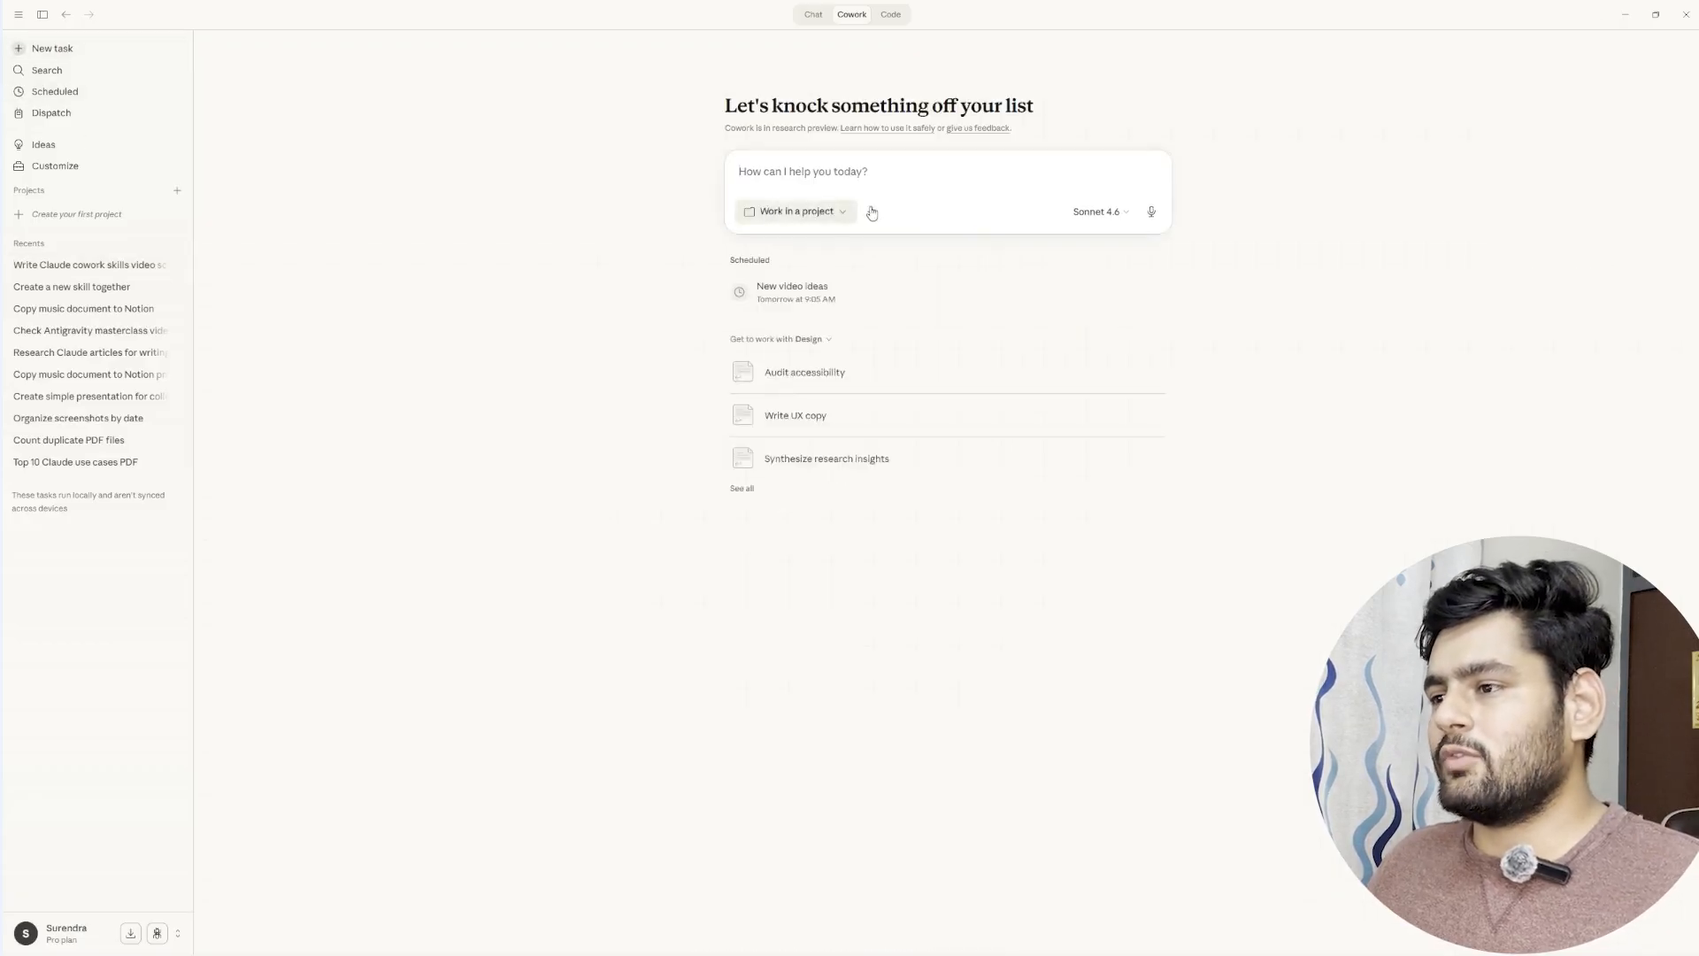
pyautogui.click(872, 211)
pyautogui.moveTo(922, 323)
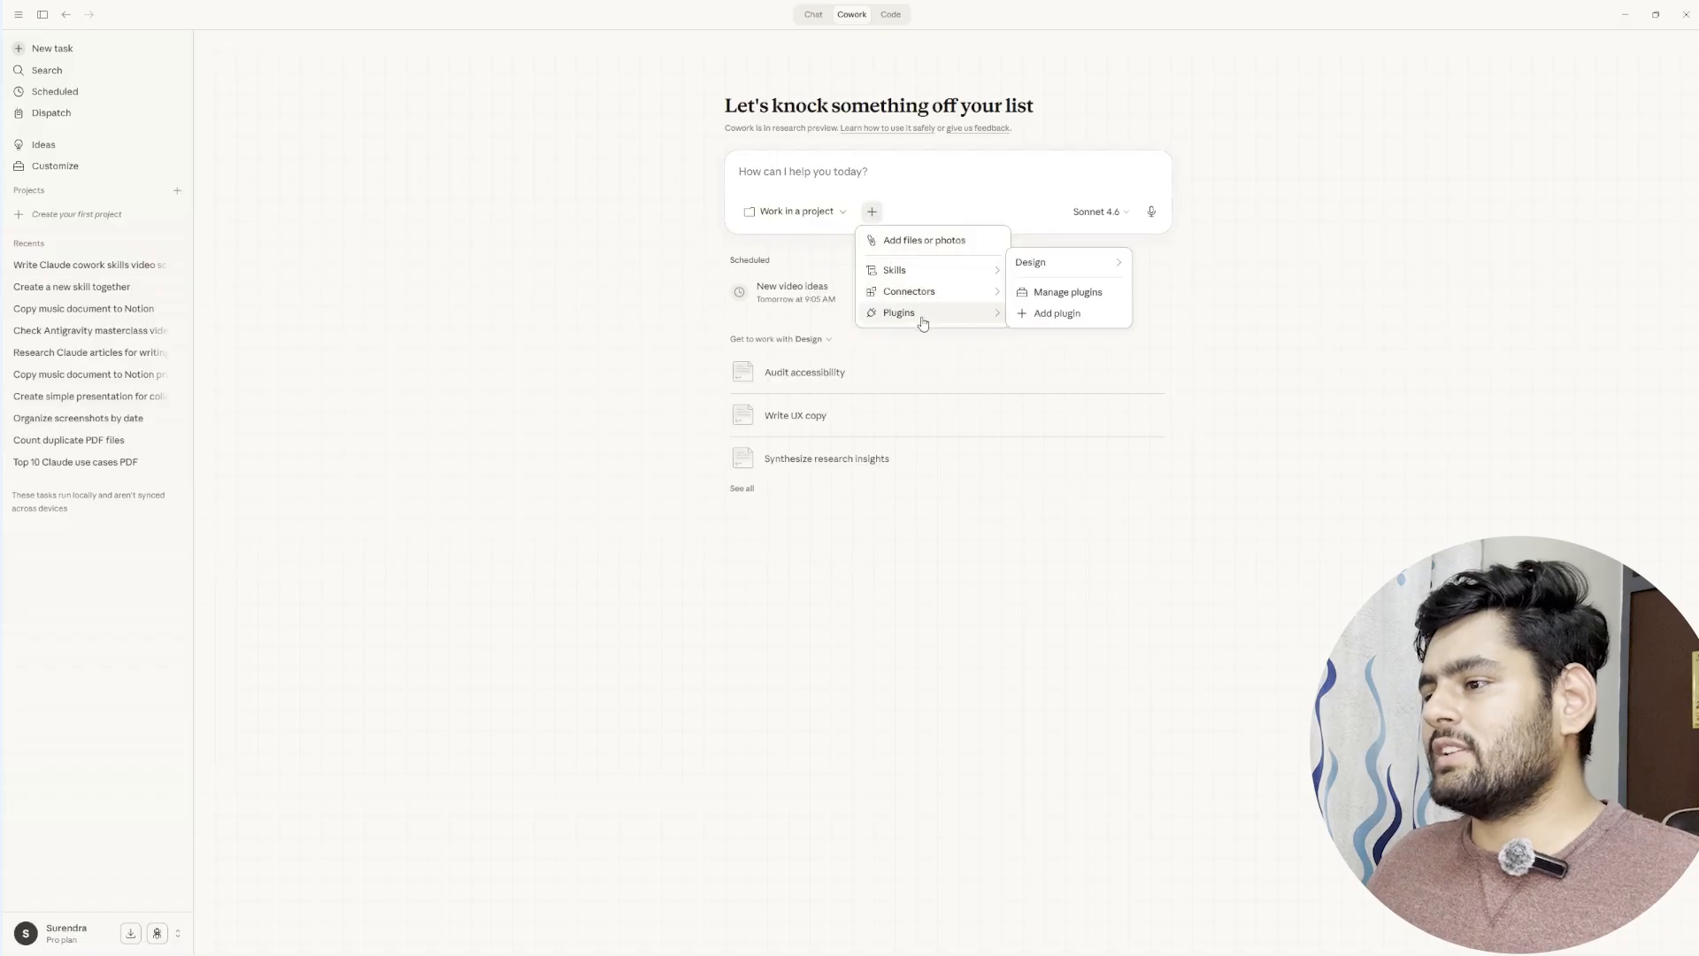
pyautogui.click(1066, 292)
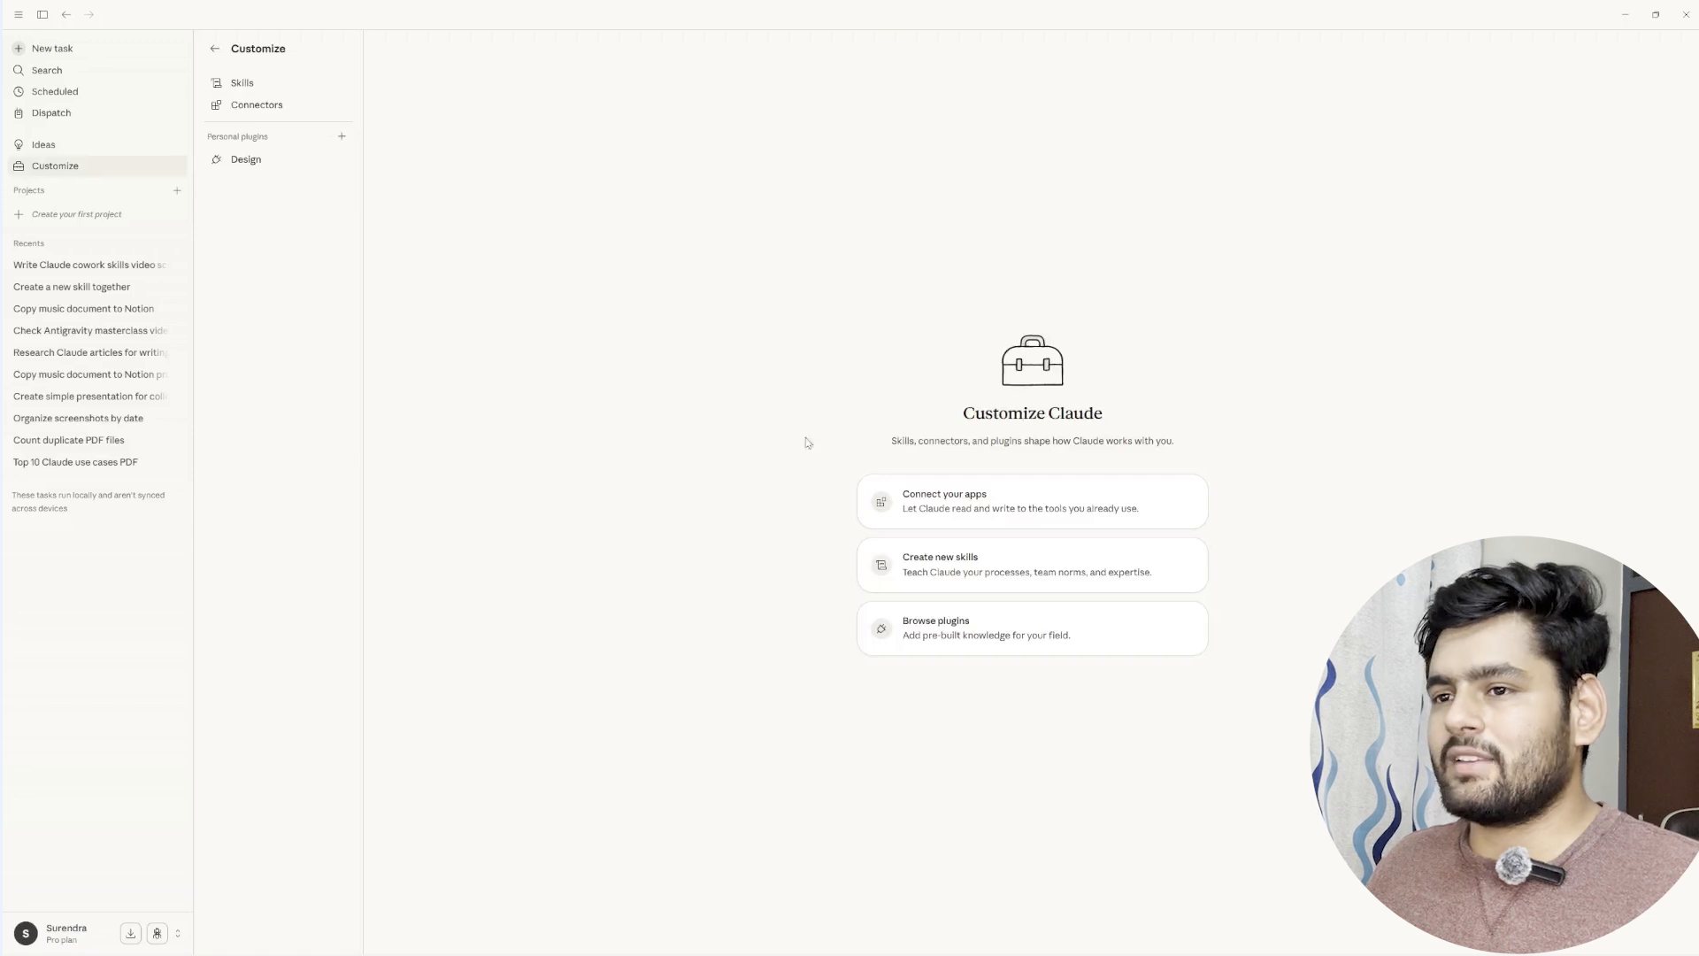
pyautogui.click(343, 138)
pyautogui.click(365, 161)
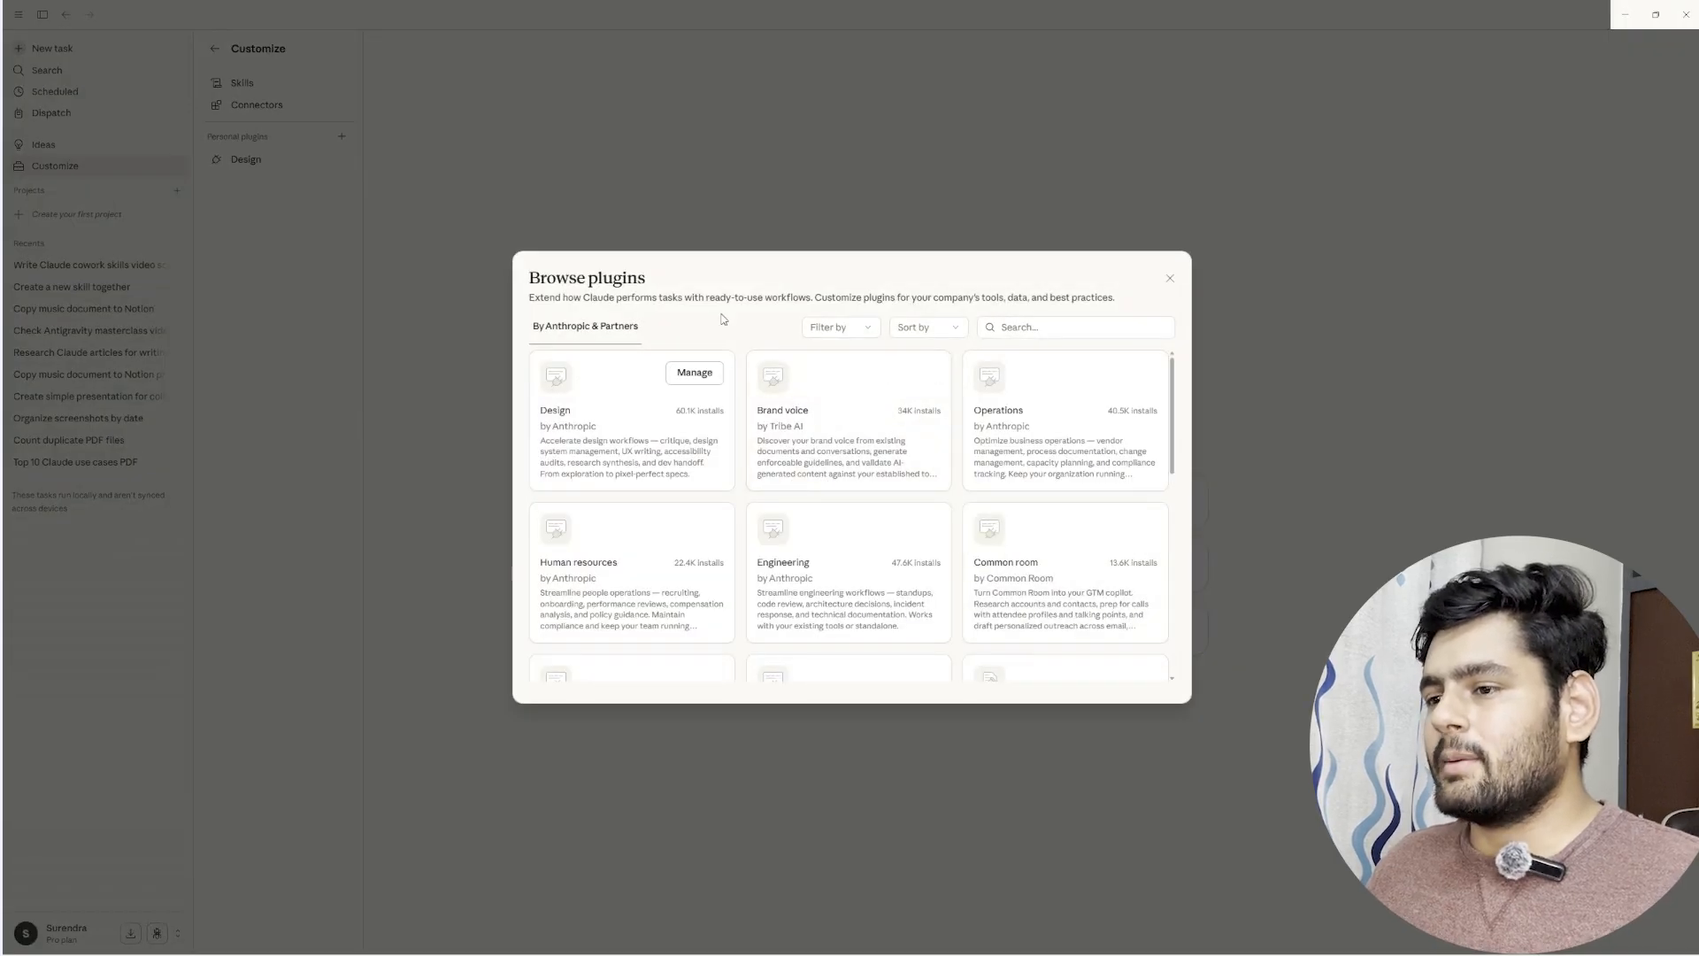
# Step: Examine the plugin catalogue by Anthropic & Partners and open the Design plugin's management page
pyautogui.scroll(-3, 757, 416)
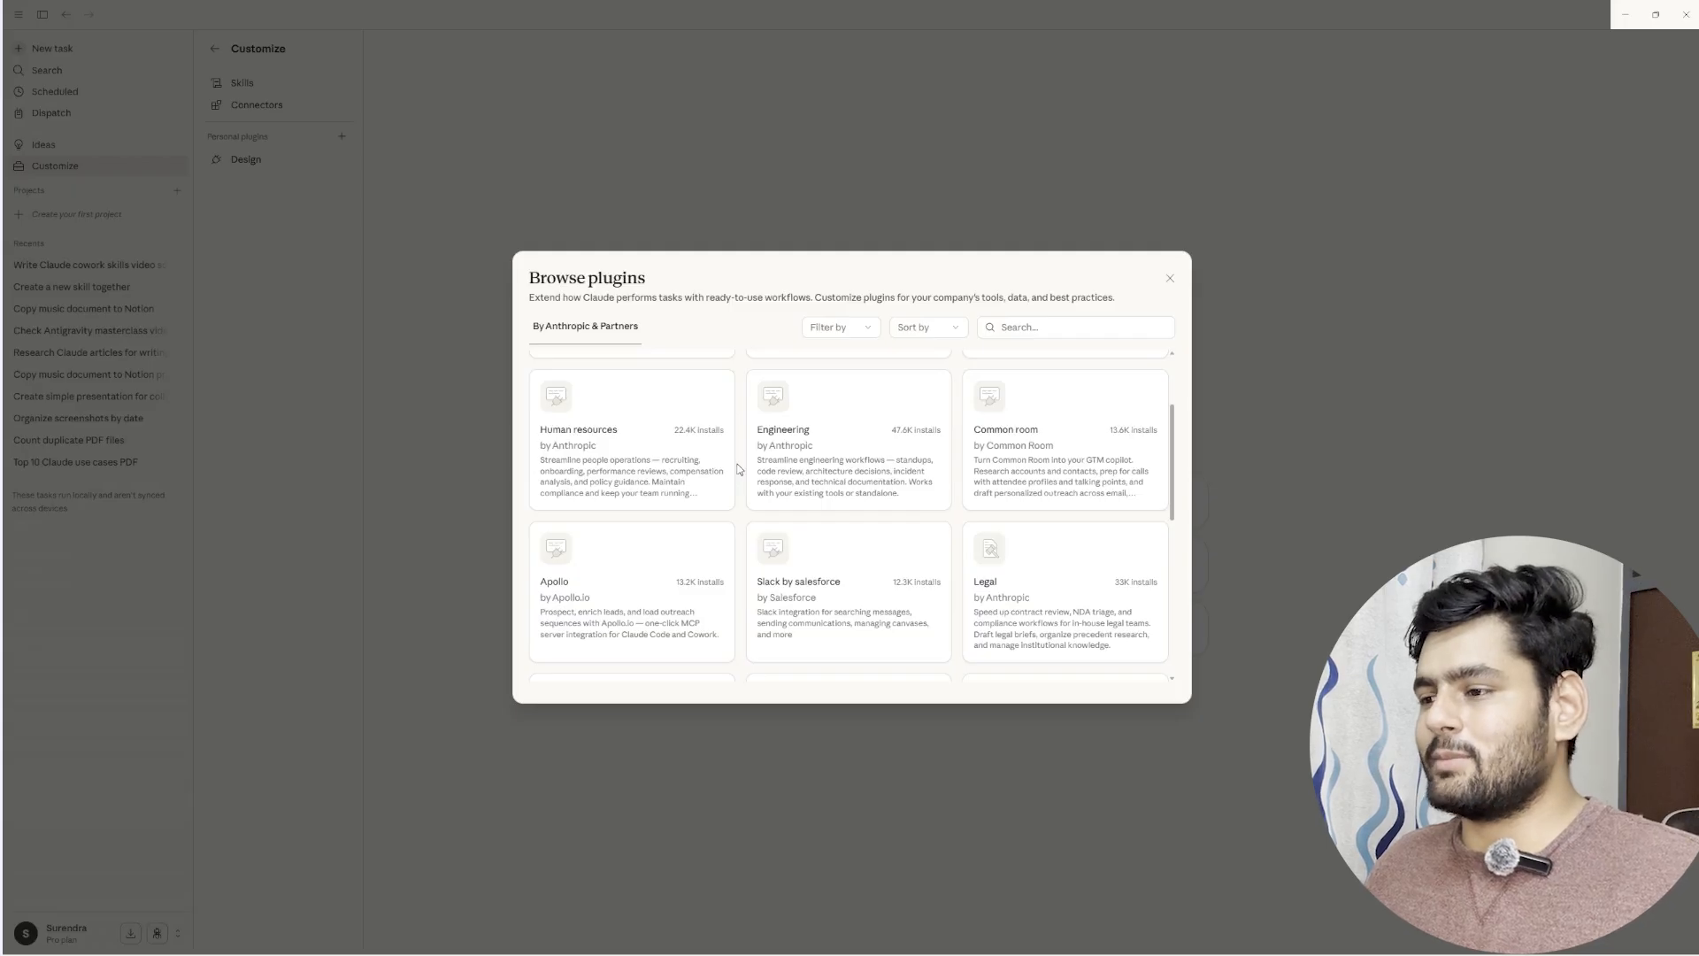
pyautogui.scroll(-2, 740, 469)
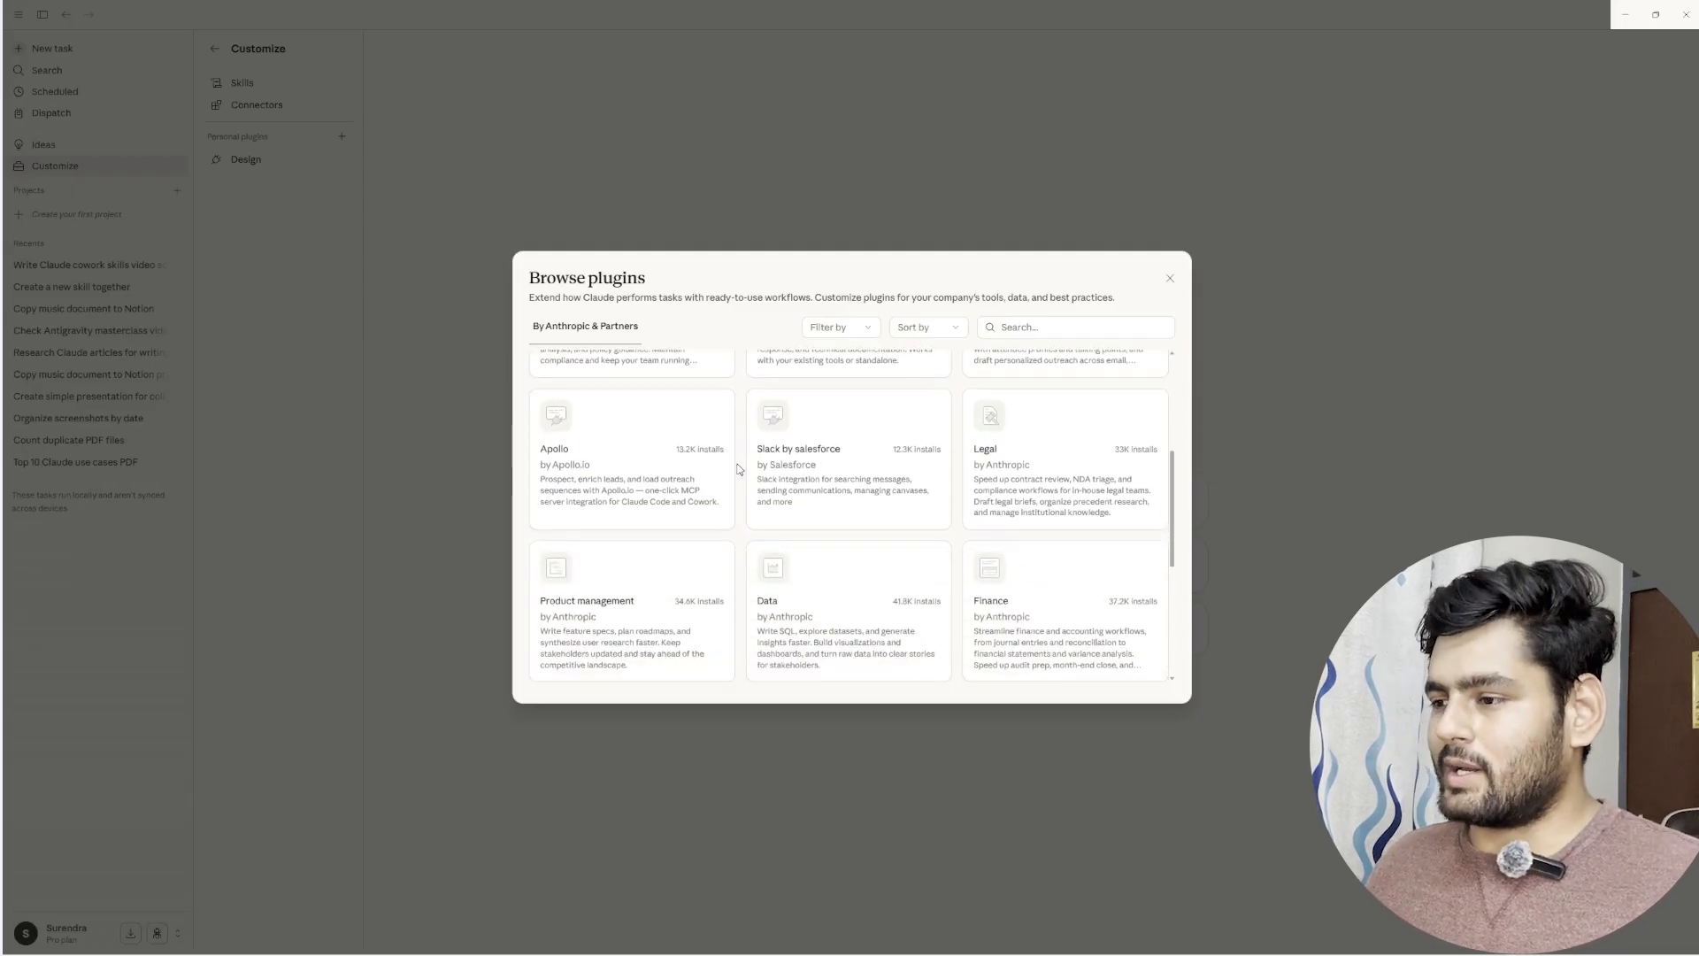
pyautogui.scroll(-3, 740, 469)
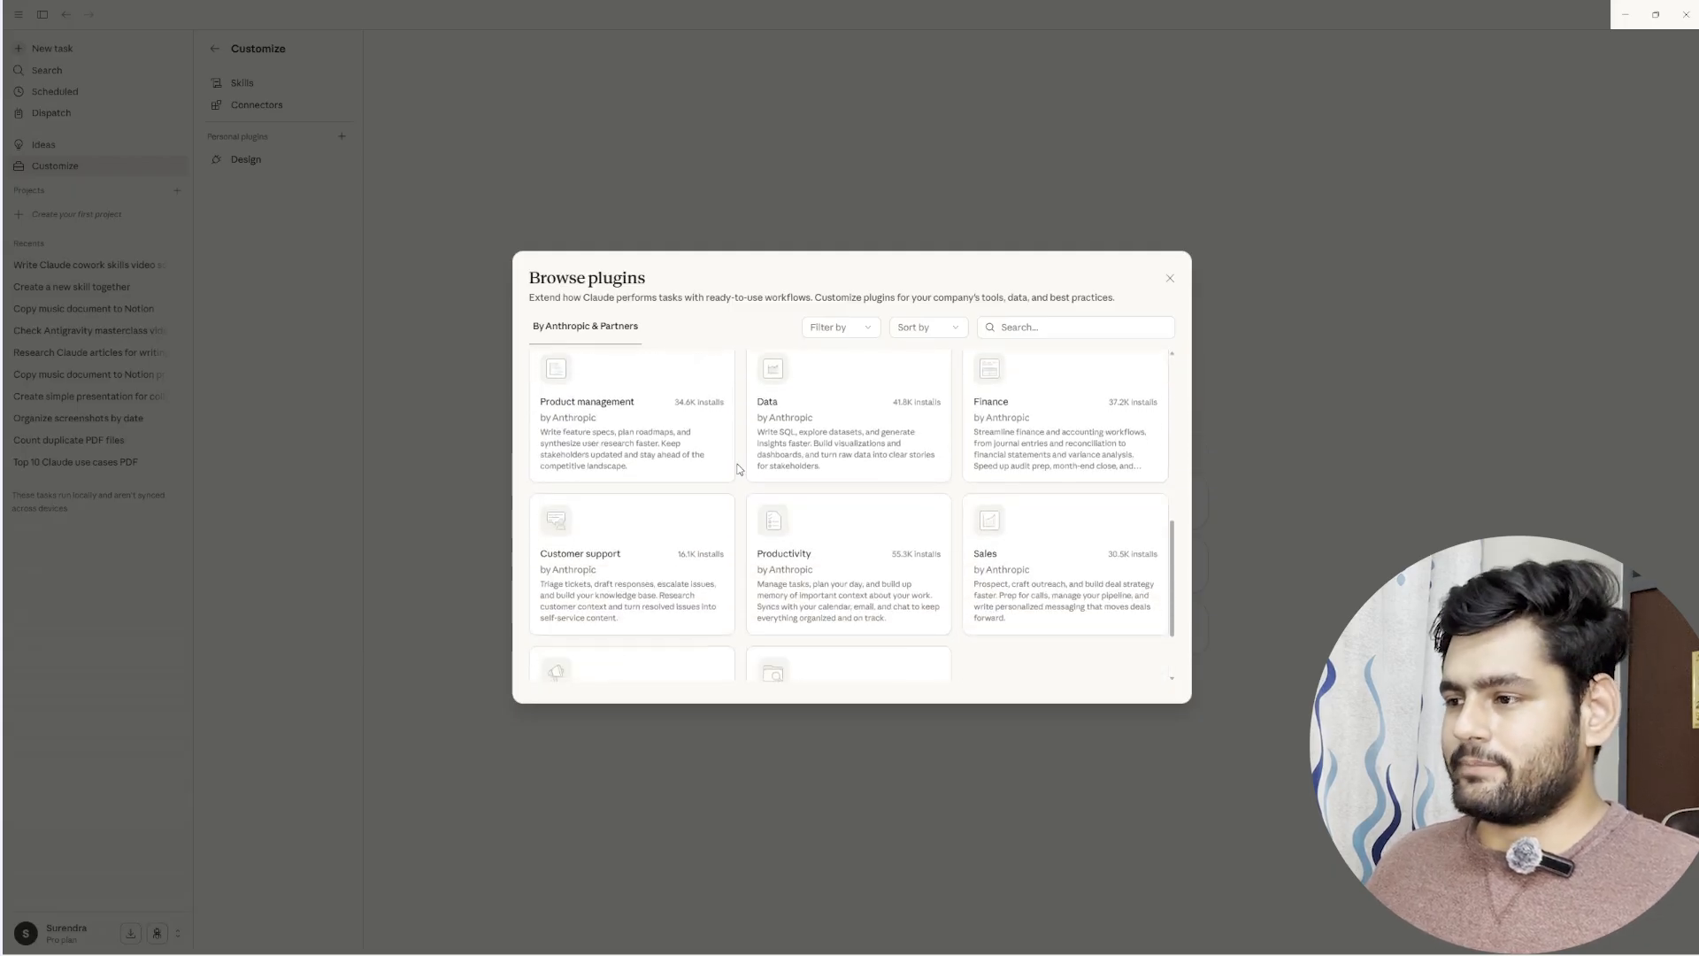
pyautogui.scroll(7, 734, 478)
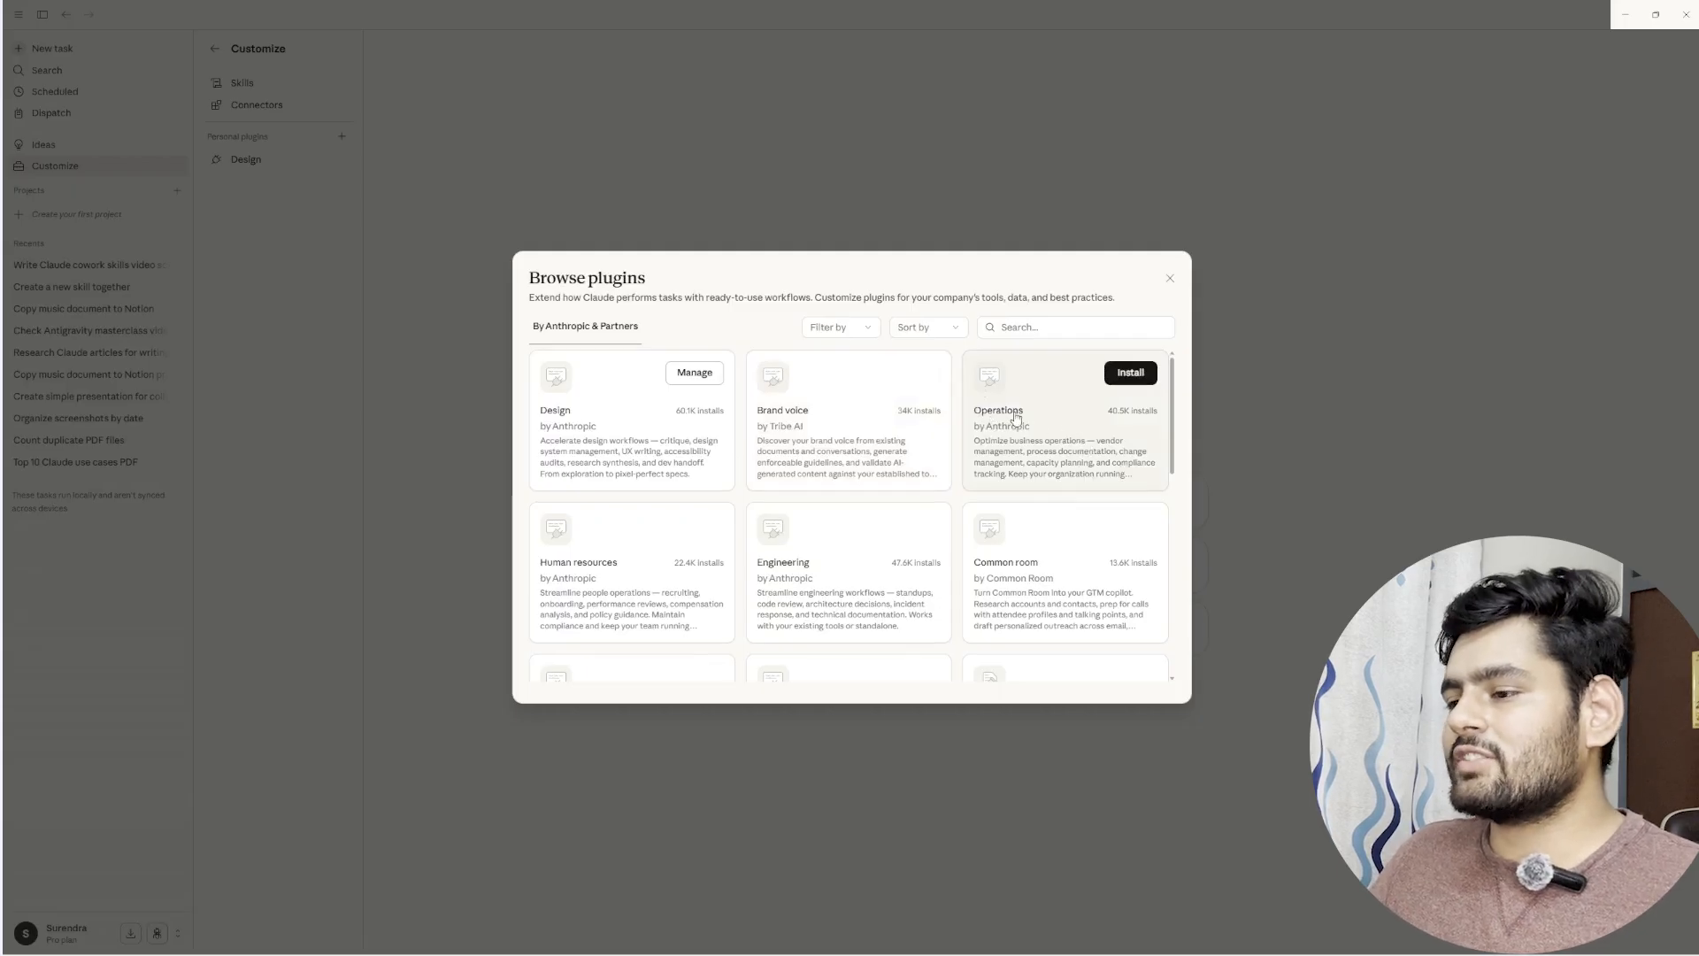
pyautogui.scroll(-3, 1026, 475)
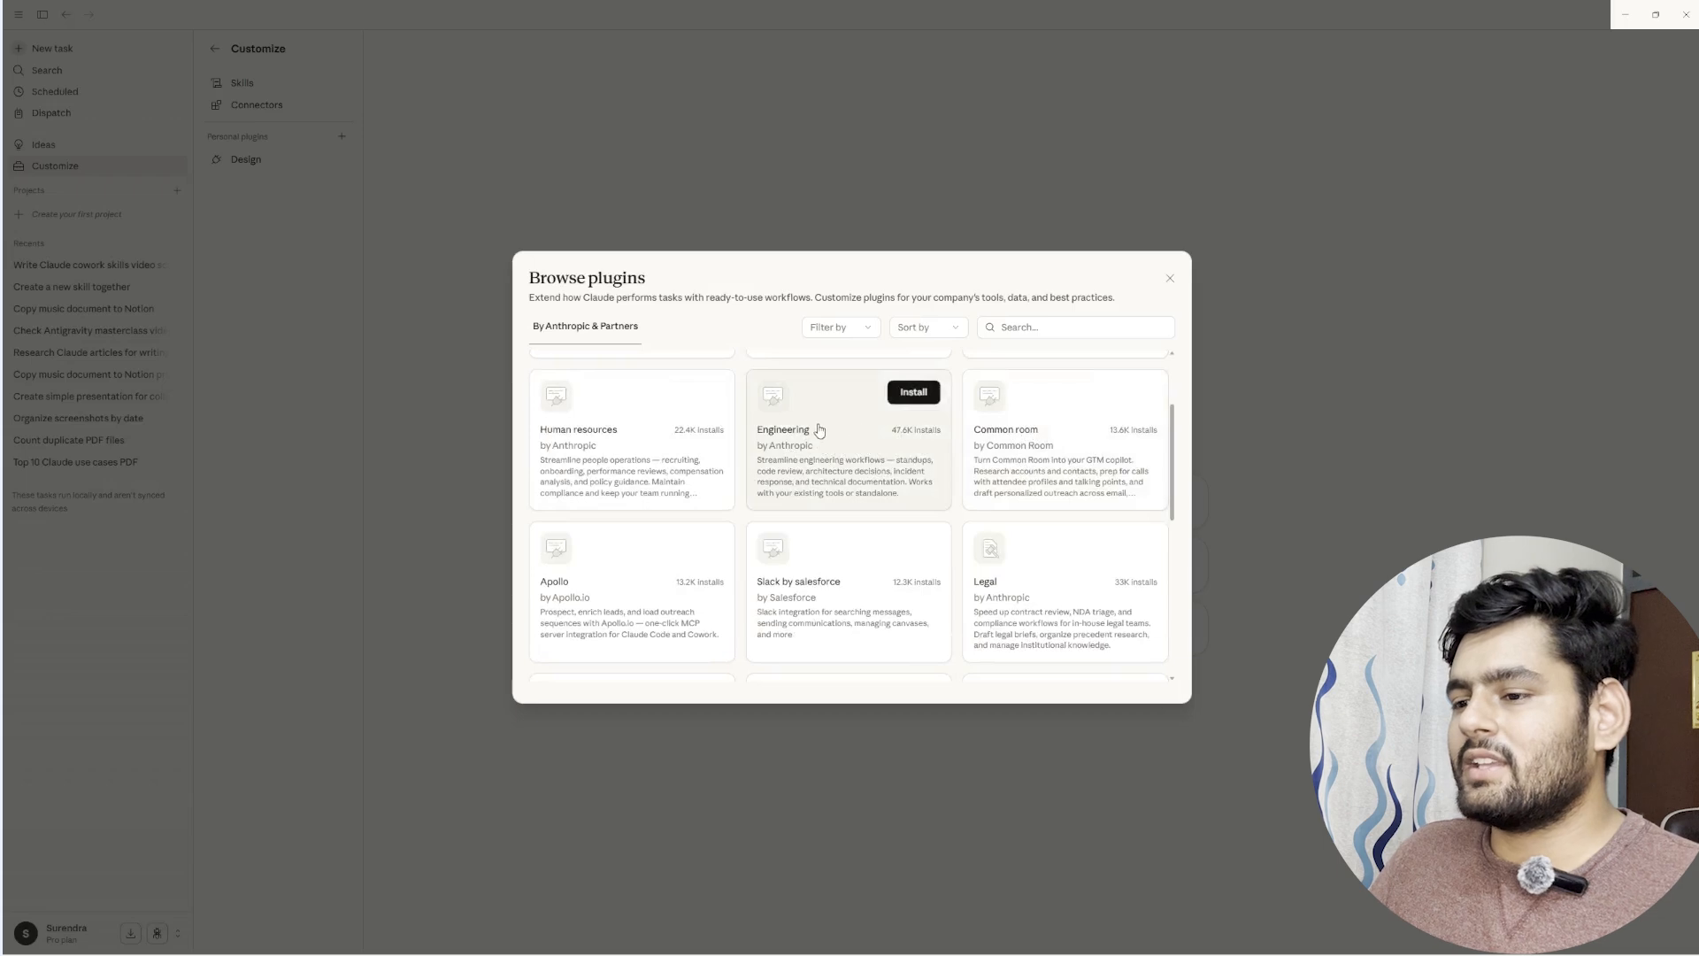
pyautogui.scroll(-3, 849, 478)
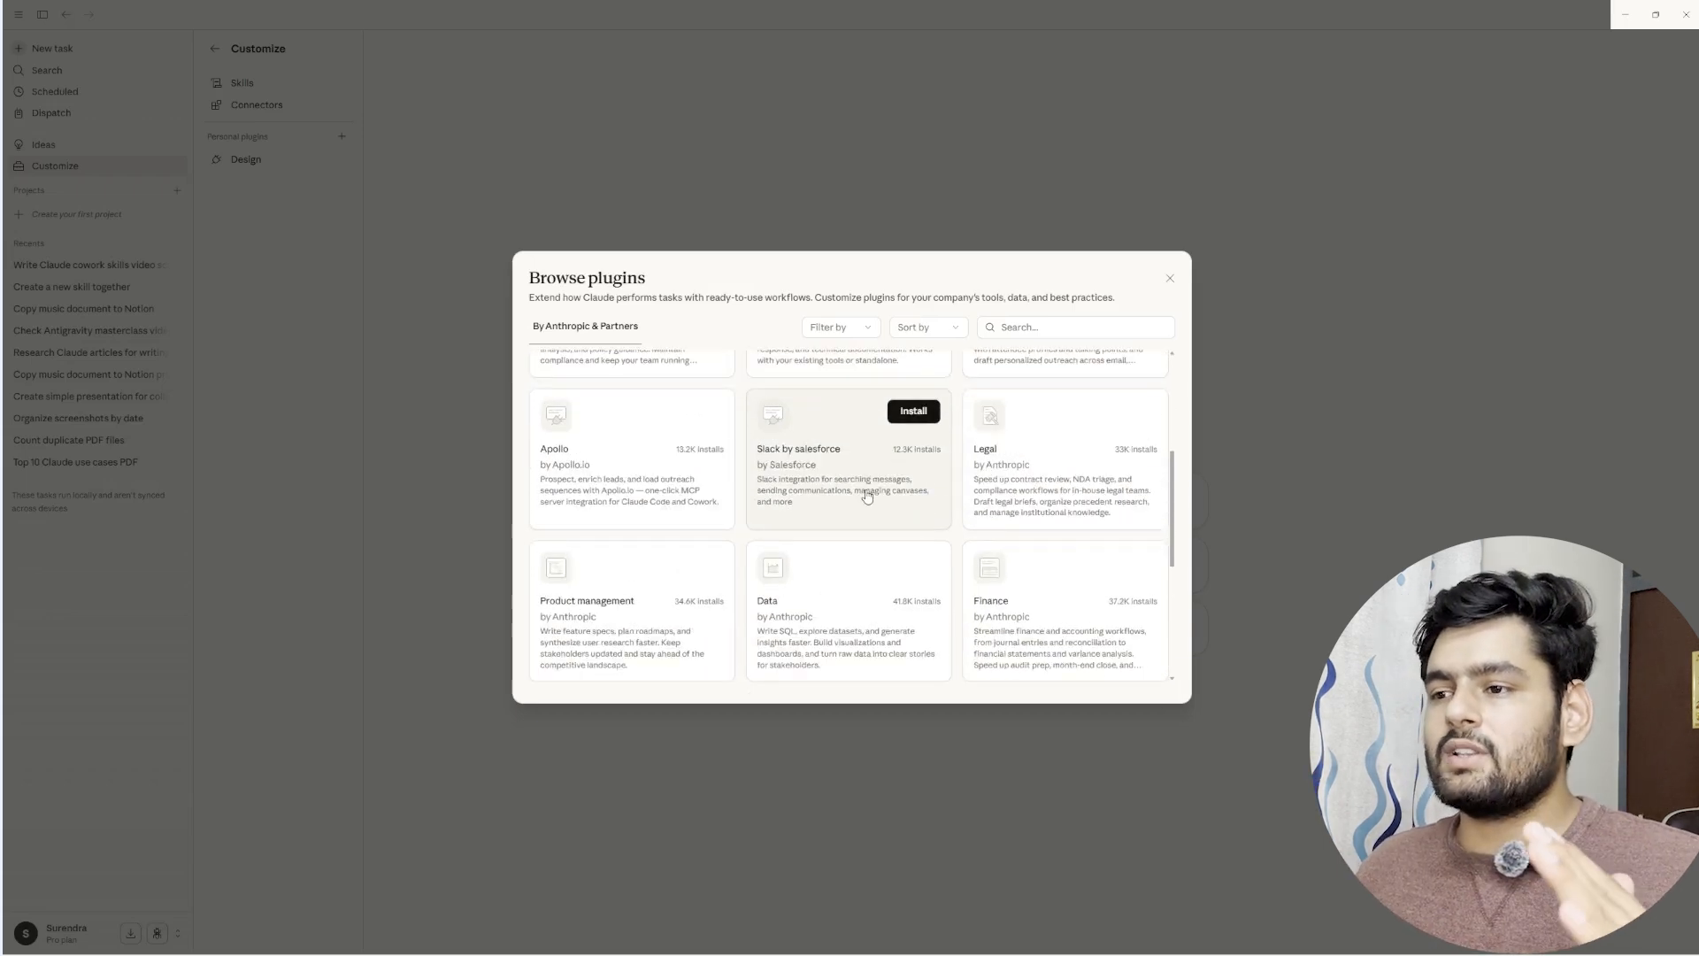
pyautogui.scroll(6, 867, 497)
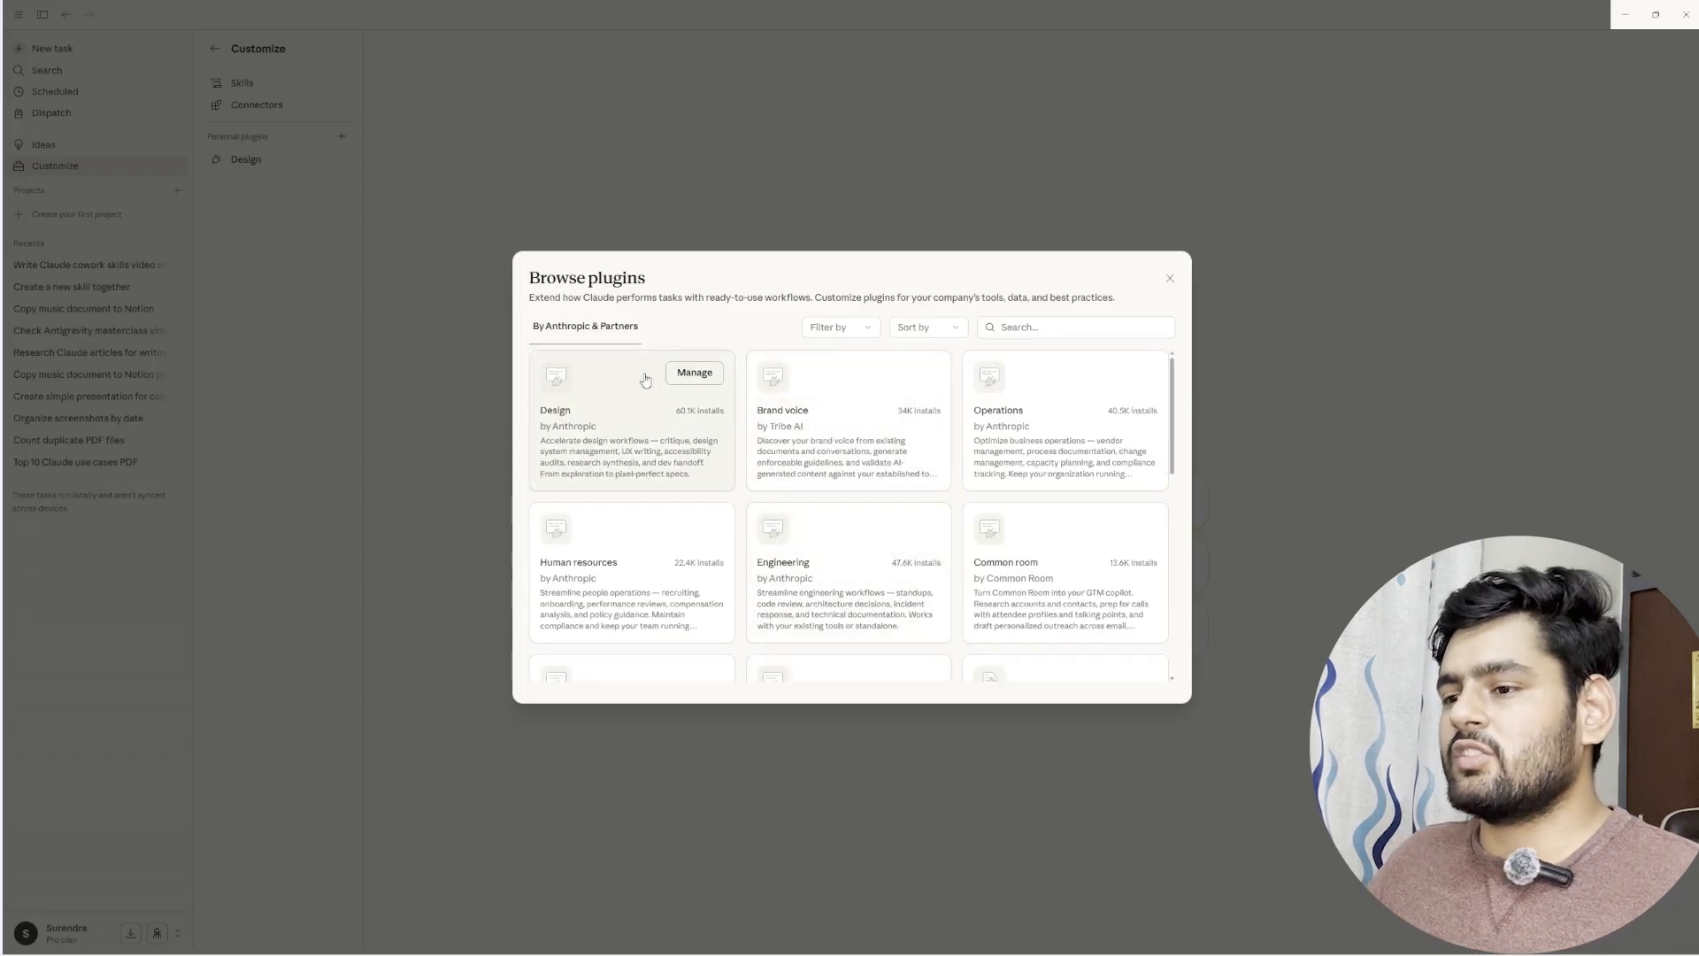
pyautogui.click(695, 376)
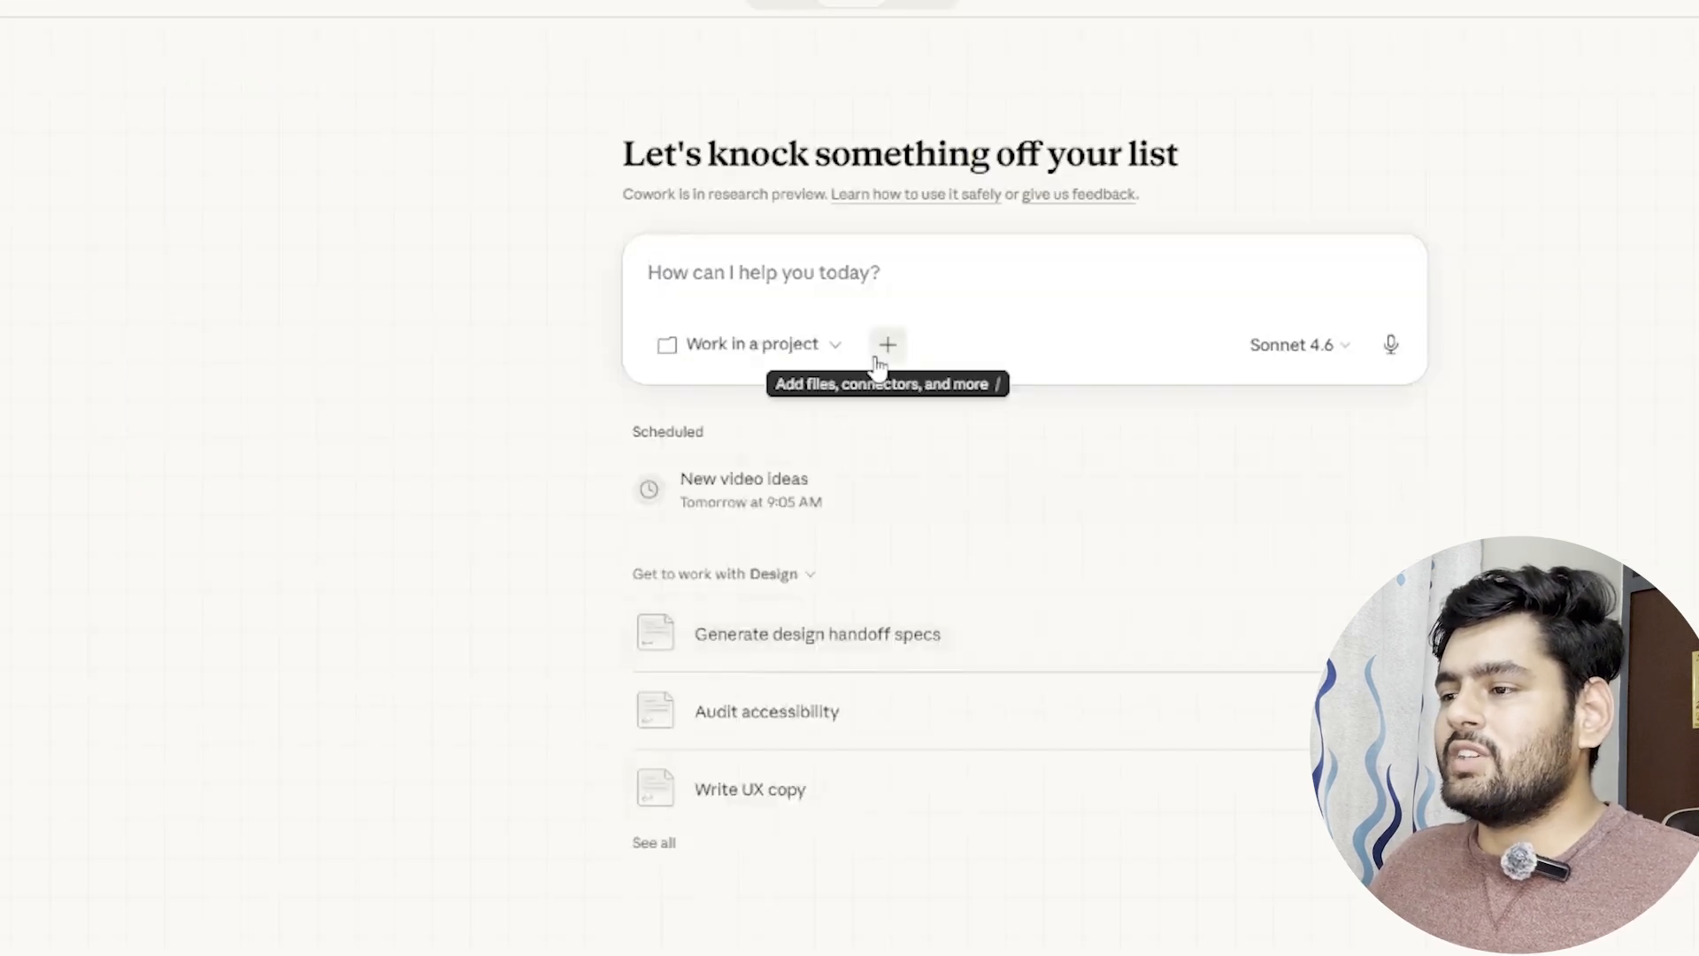
pyautogui.click(878, 357)
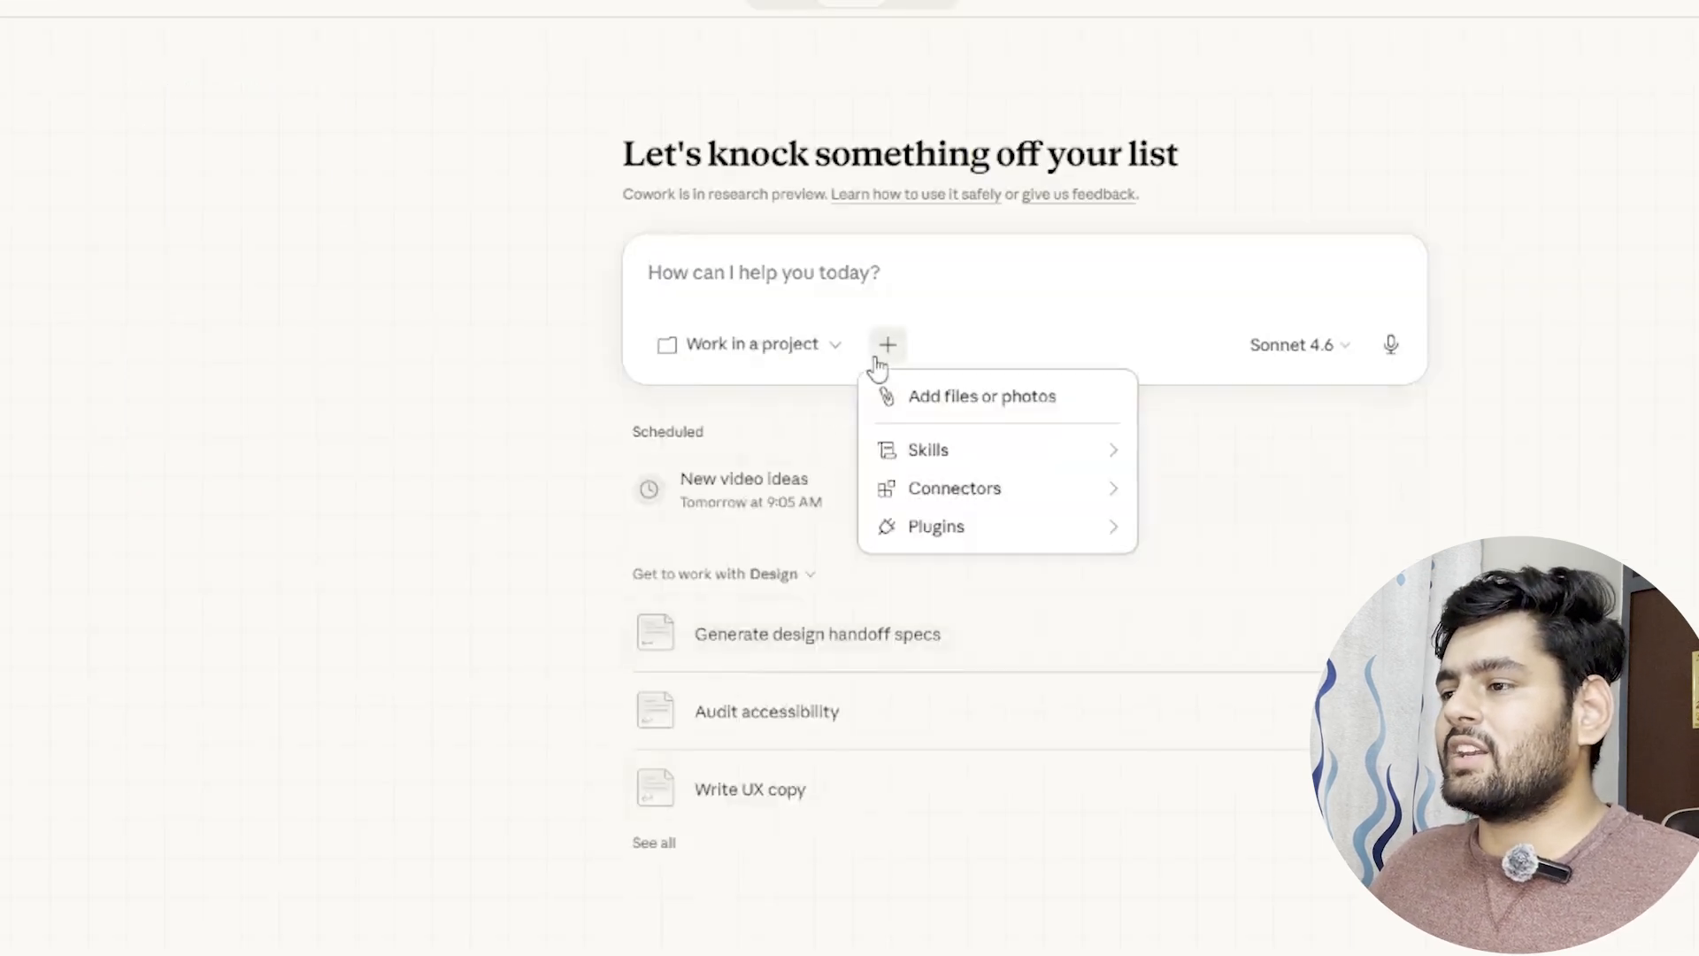
pyautogui.click(1089, 539)
pyautogui.moveTo(1153, 443)
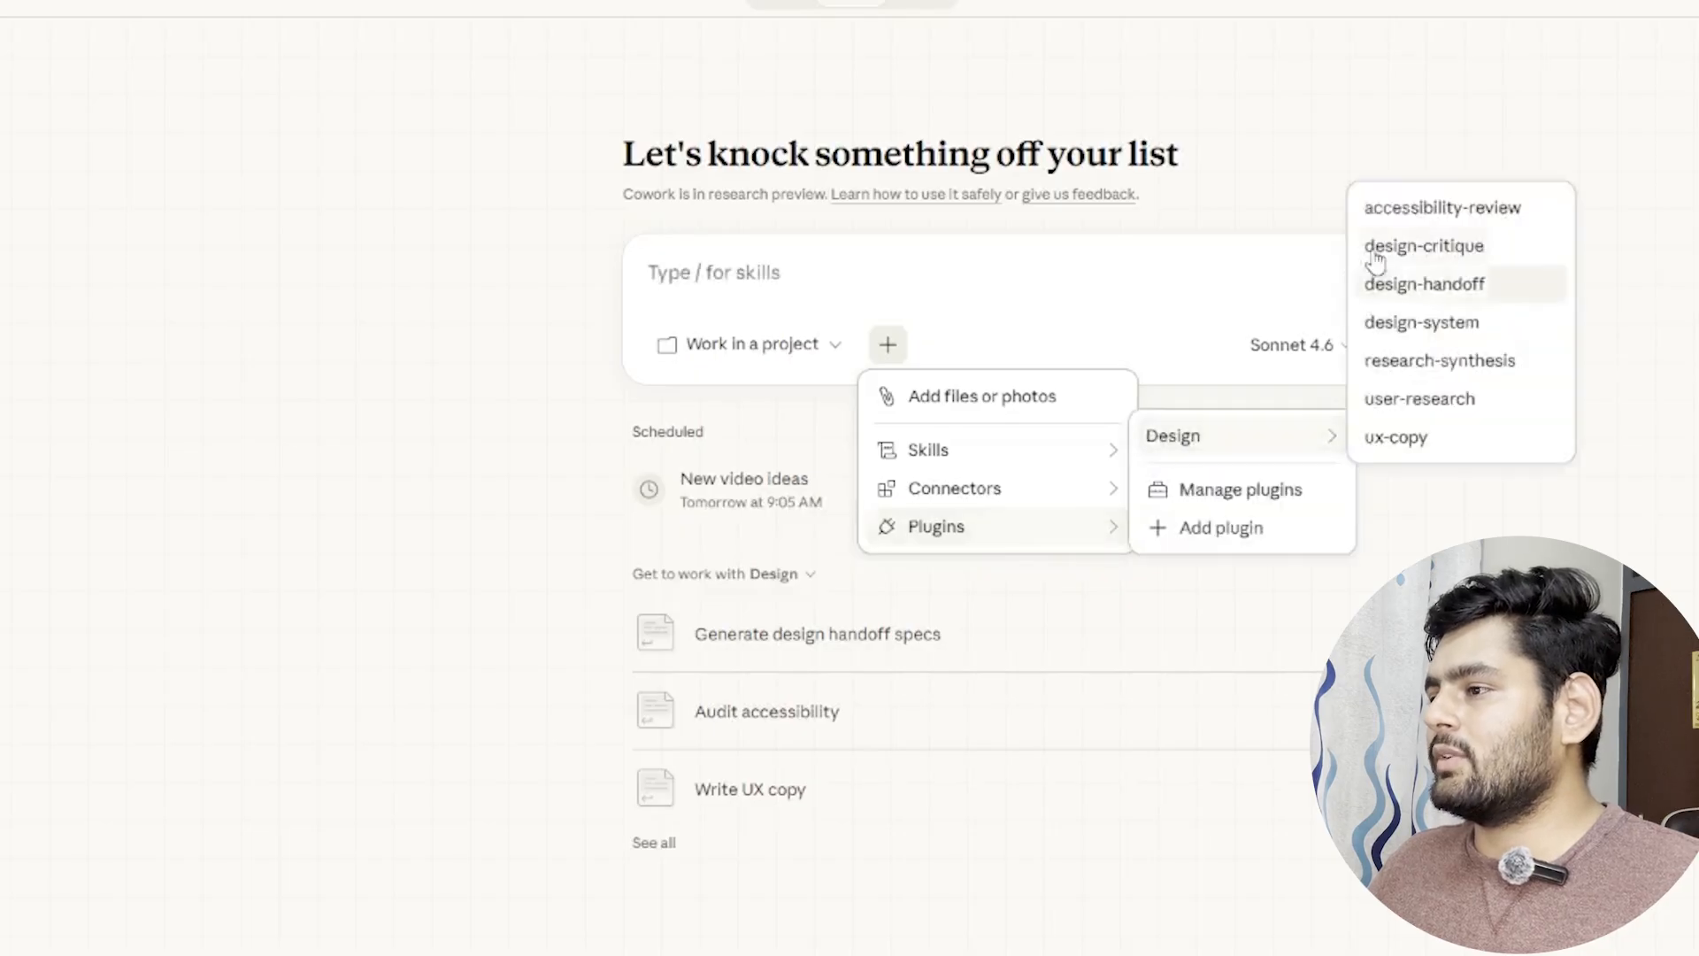
pyautogui.moveTo(1416, 248)
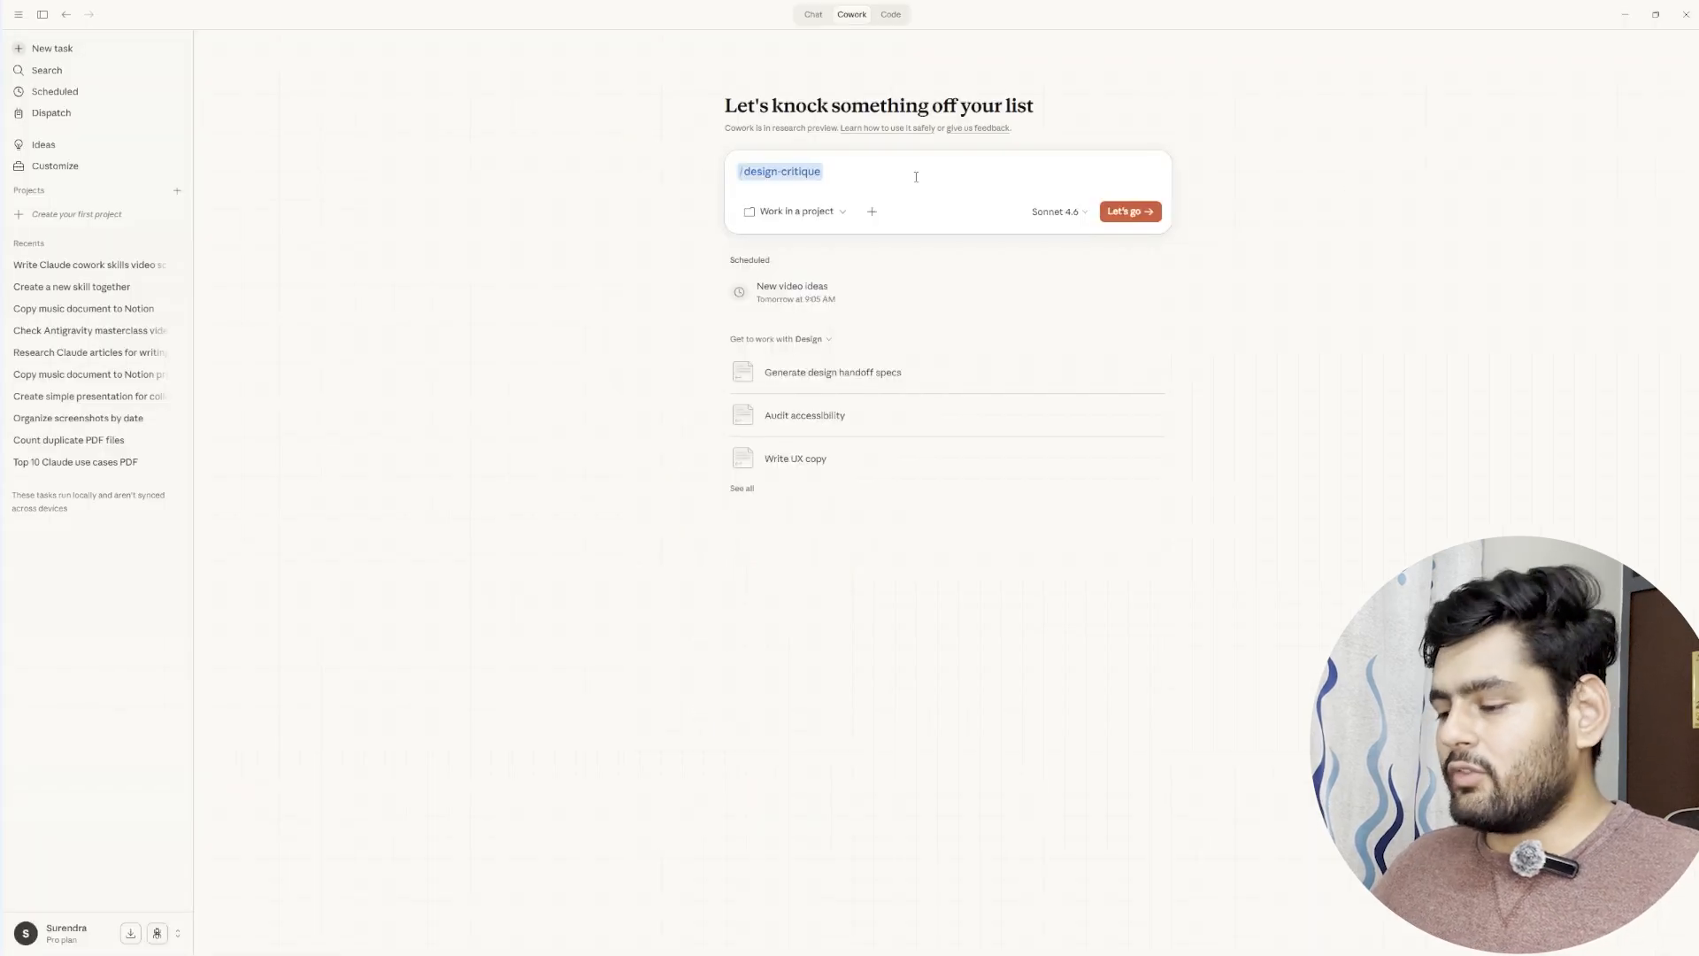
pyautogui.press('BackSpace')
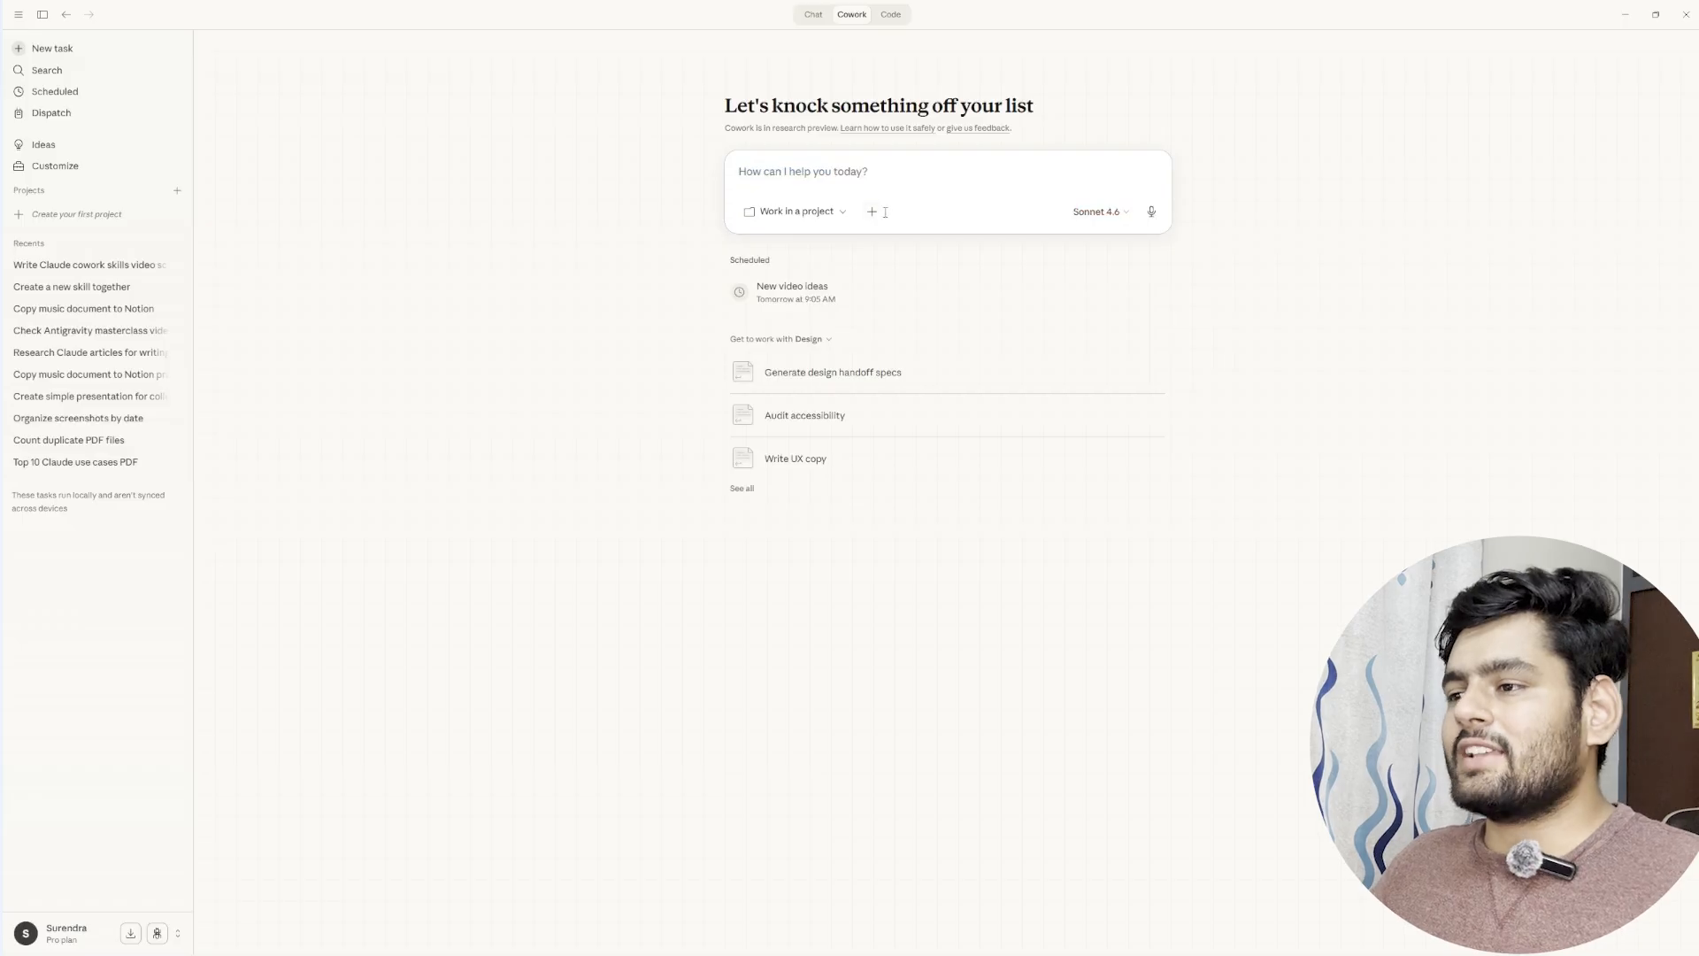
# Step: Add the design-critique skill from the Design plugin to the new task prompt
pyautogui.click(881, 216)
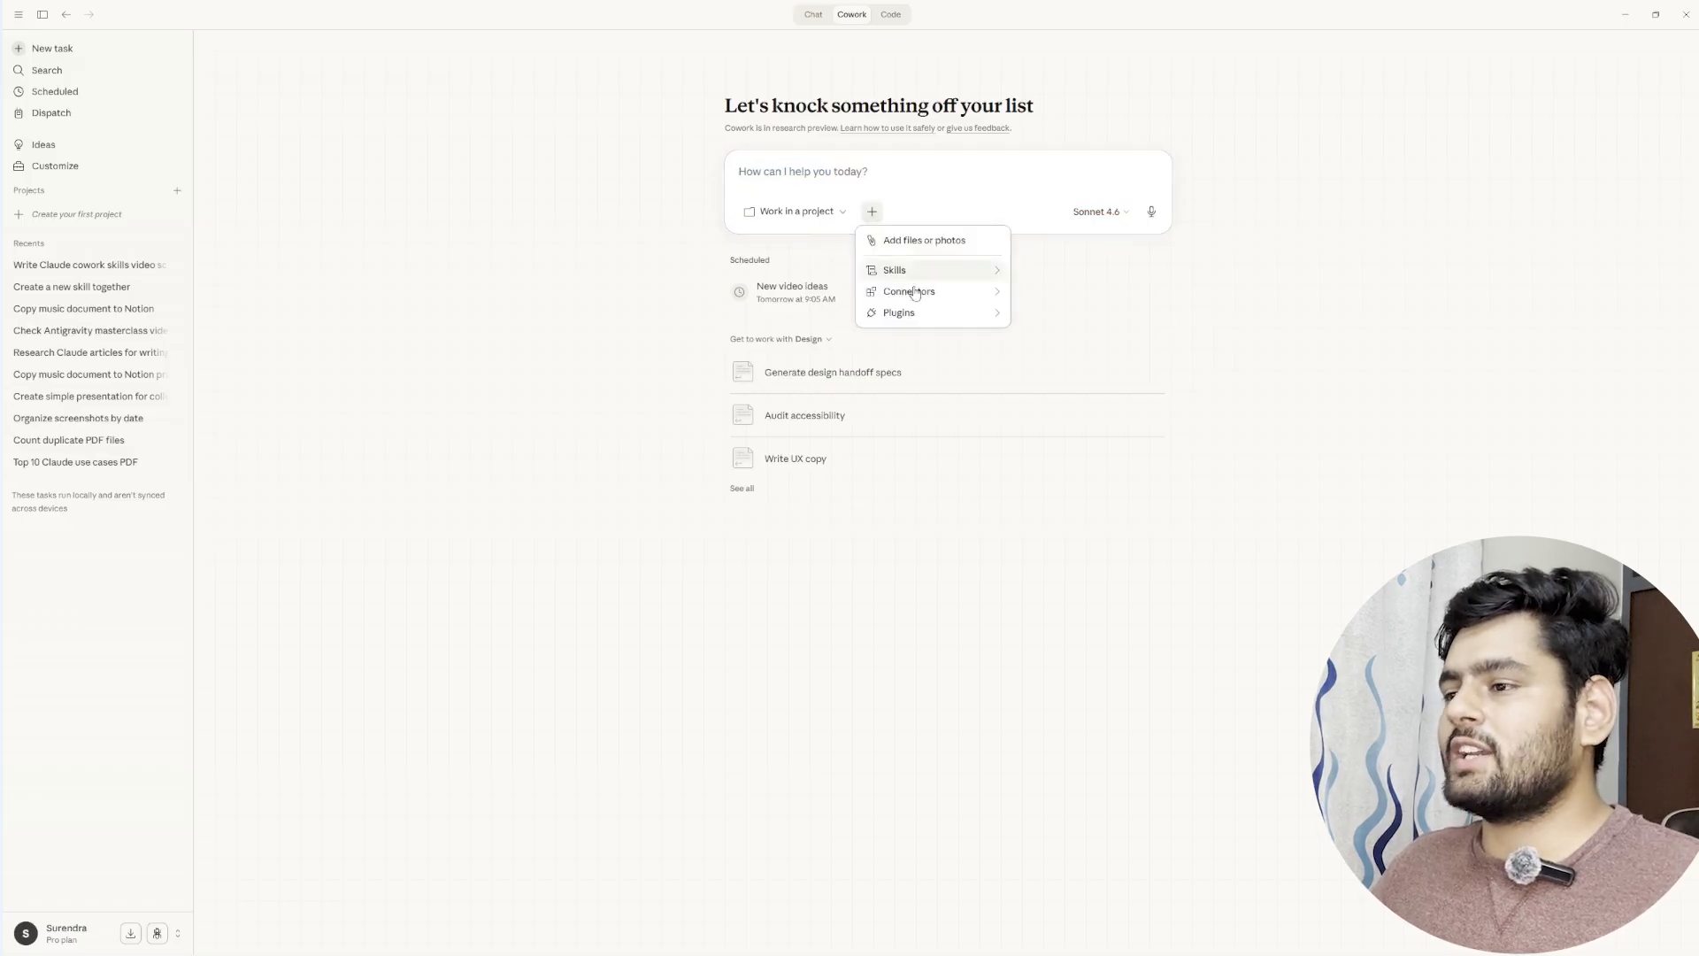
pyautogui.moveTo(933, 311)
pyautogui.moveTo(1033, 264)
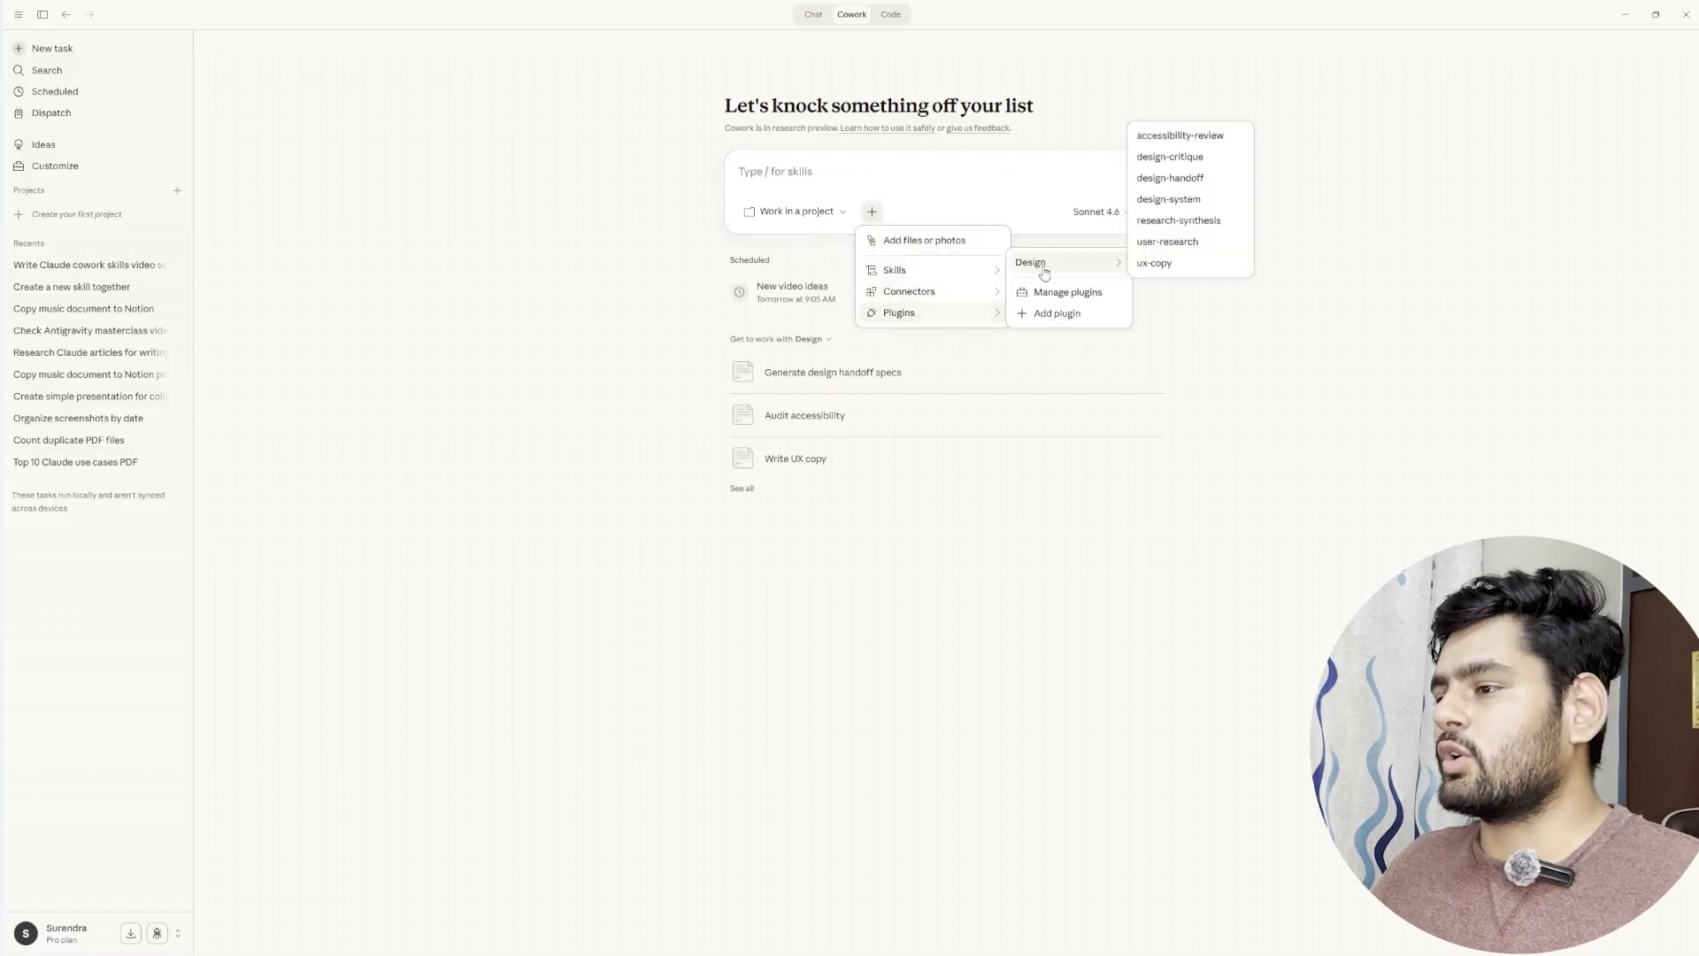
pyautogui.click(1184, 164)
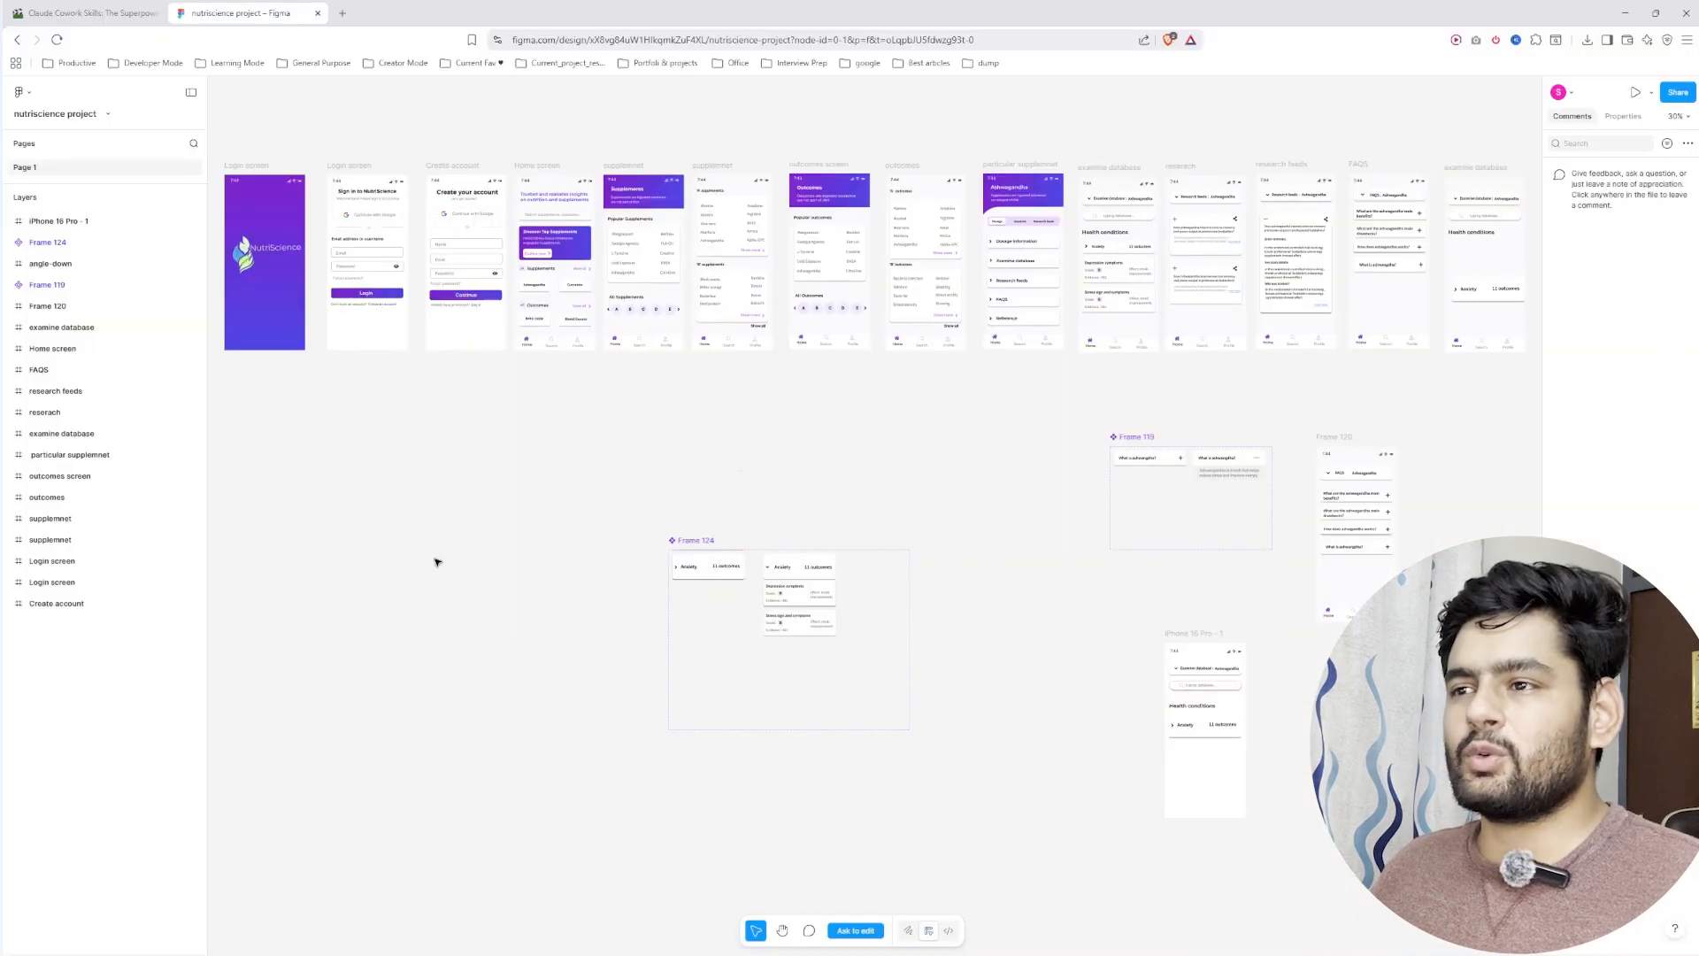
# Step: Copy the Figma link of the nutriscience project from the browser
pyautogui.click(619, 38)
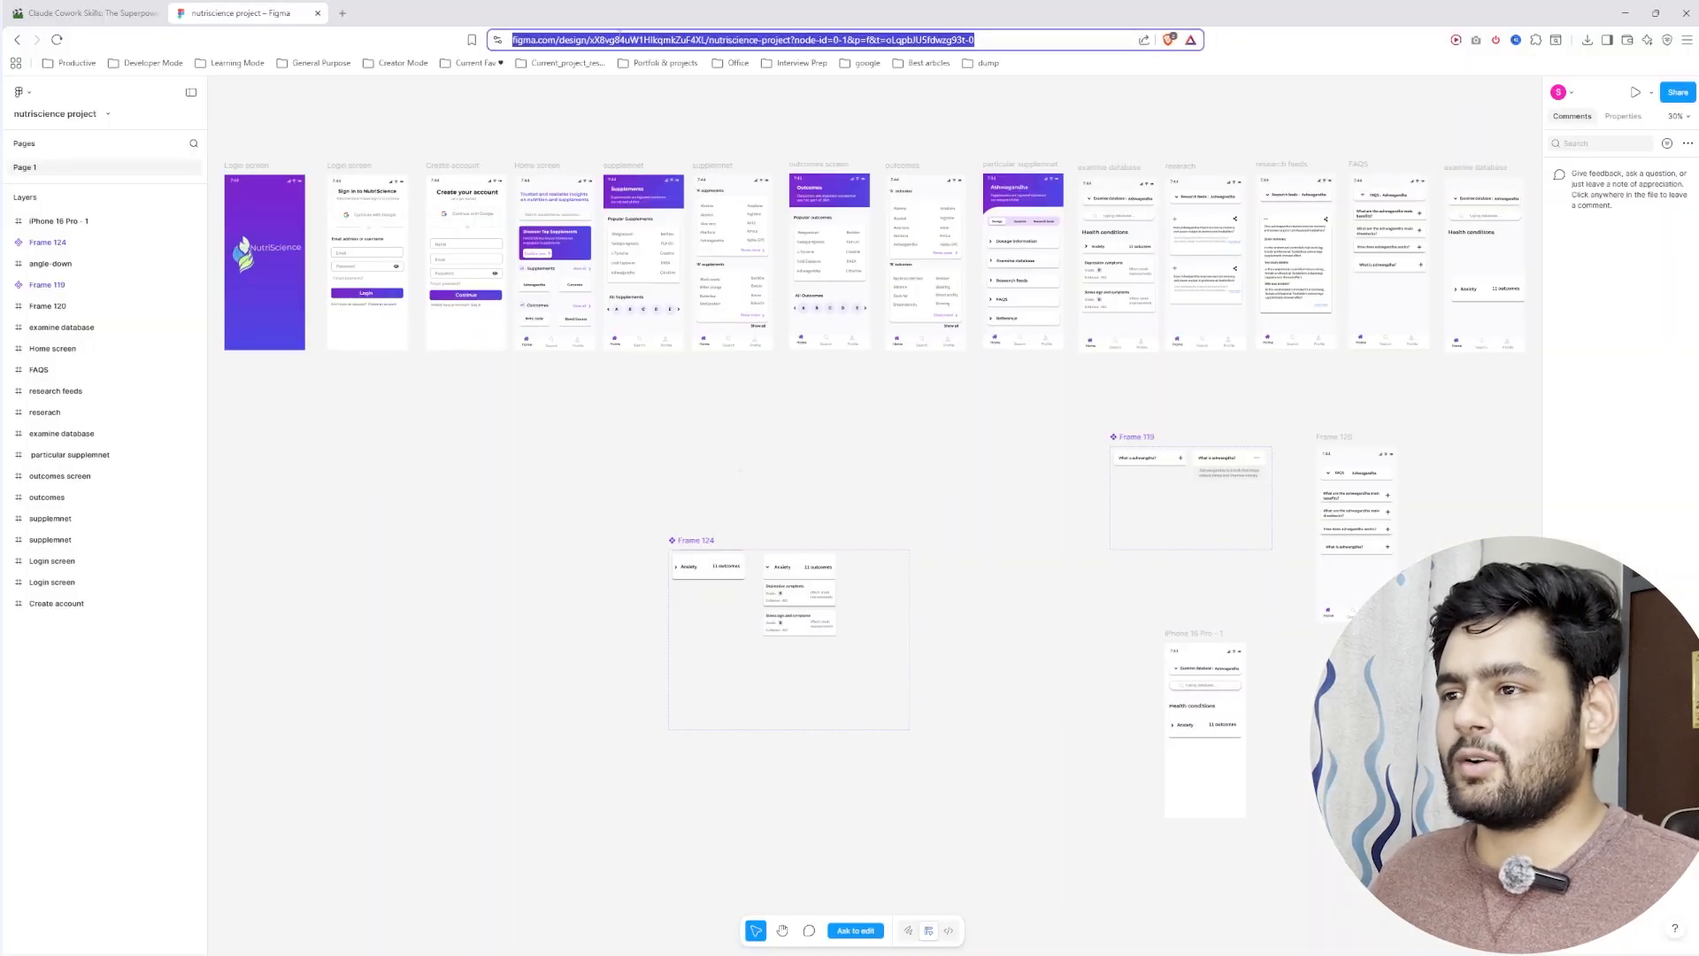
pyautogui.rightClick(620, 39)
pyautogui.click(655, 111)
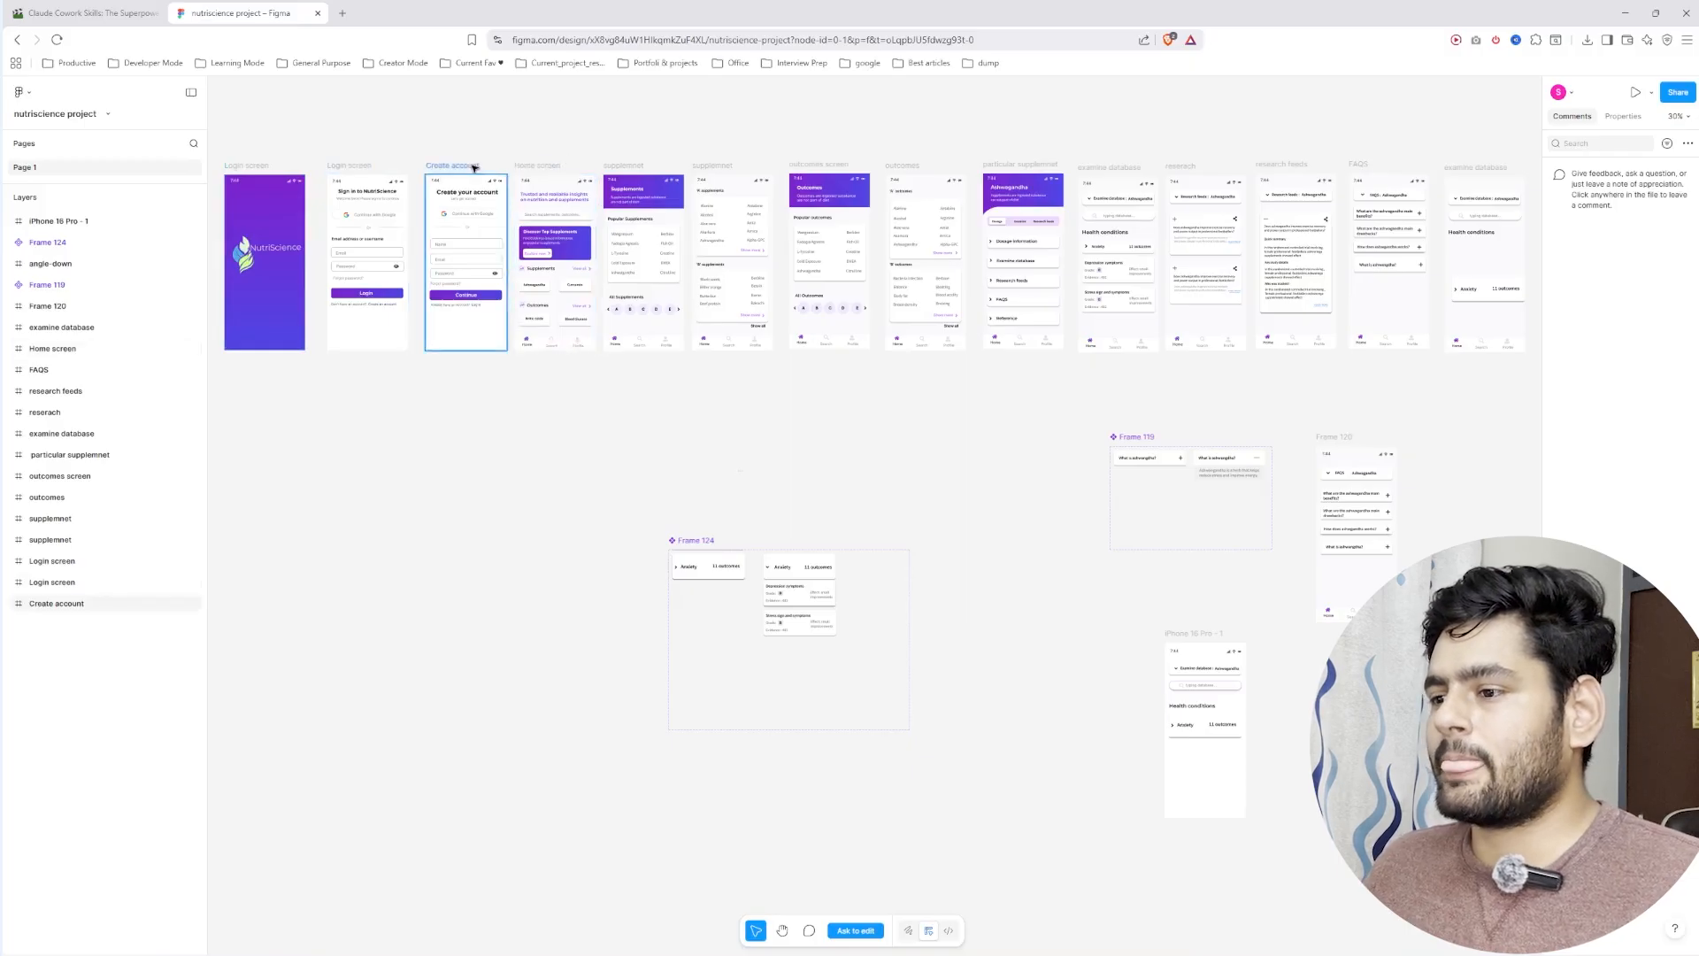
pyautogui.click(638, 40)
pyautogui.rightClick(637, 40)
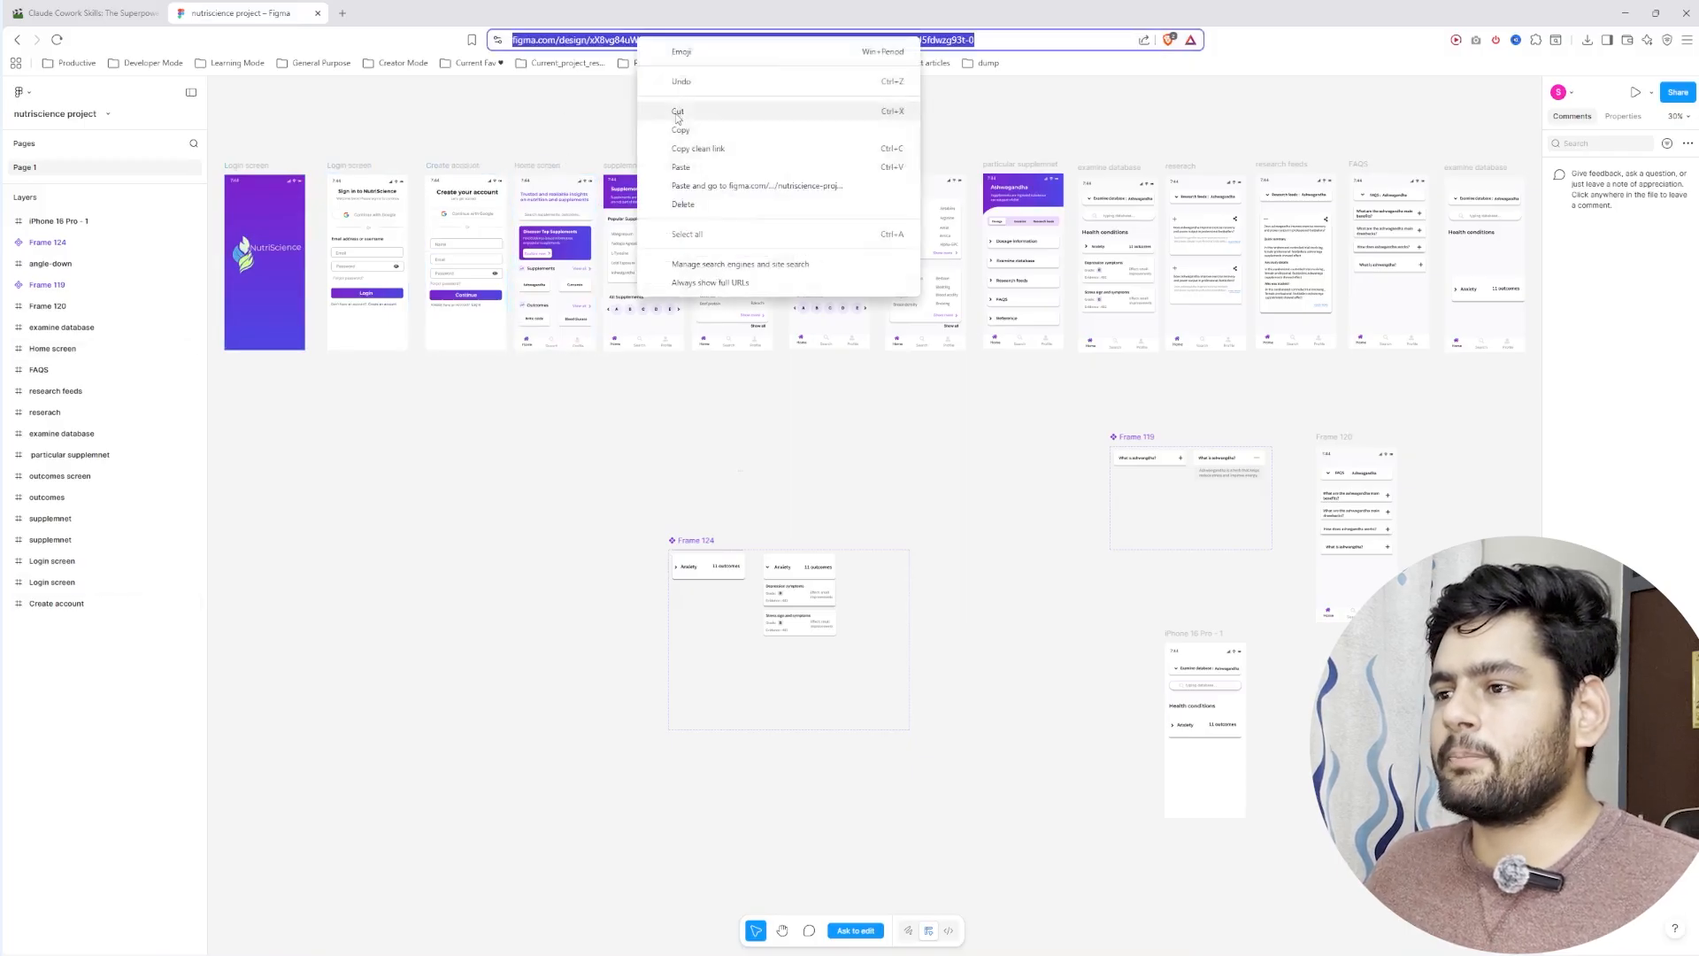
pyautogui.click(681, 130)
# Step: Return to Claude Cowork and submit the copied Figma link as the custom answer for the design to get feedback on
pyautogui.hotkey('alt', 'Tab')
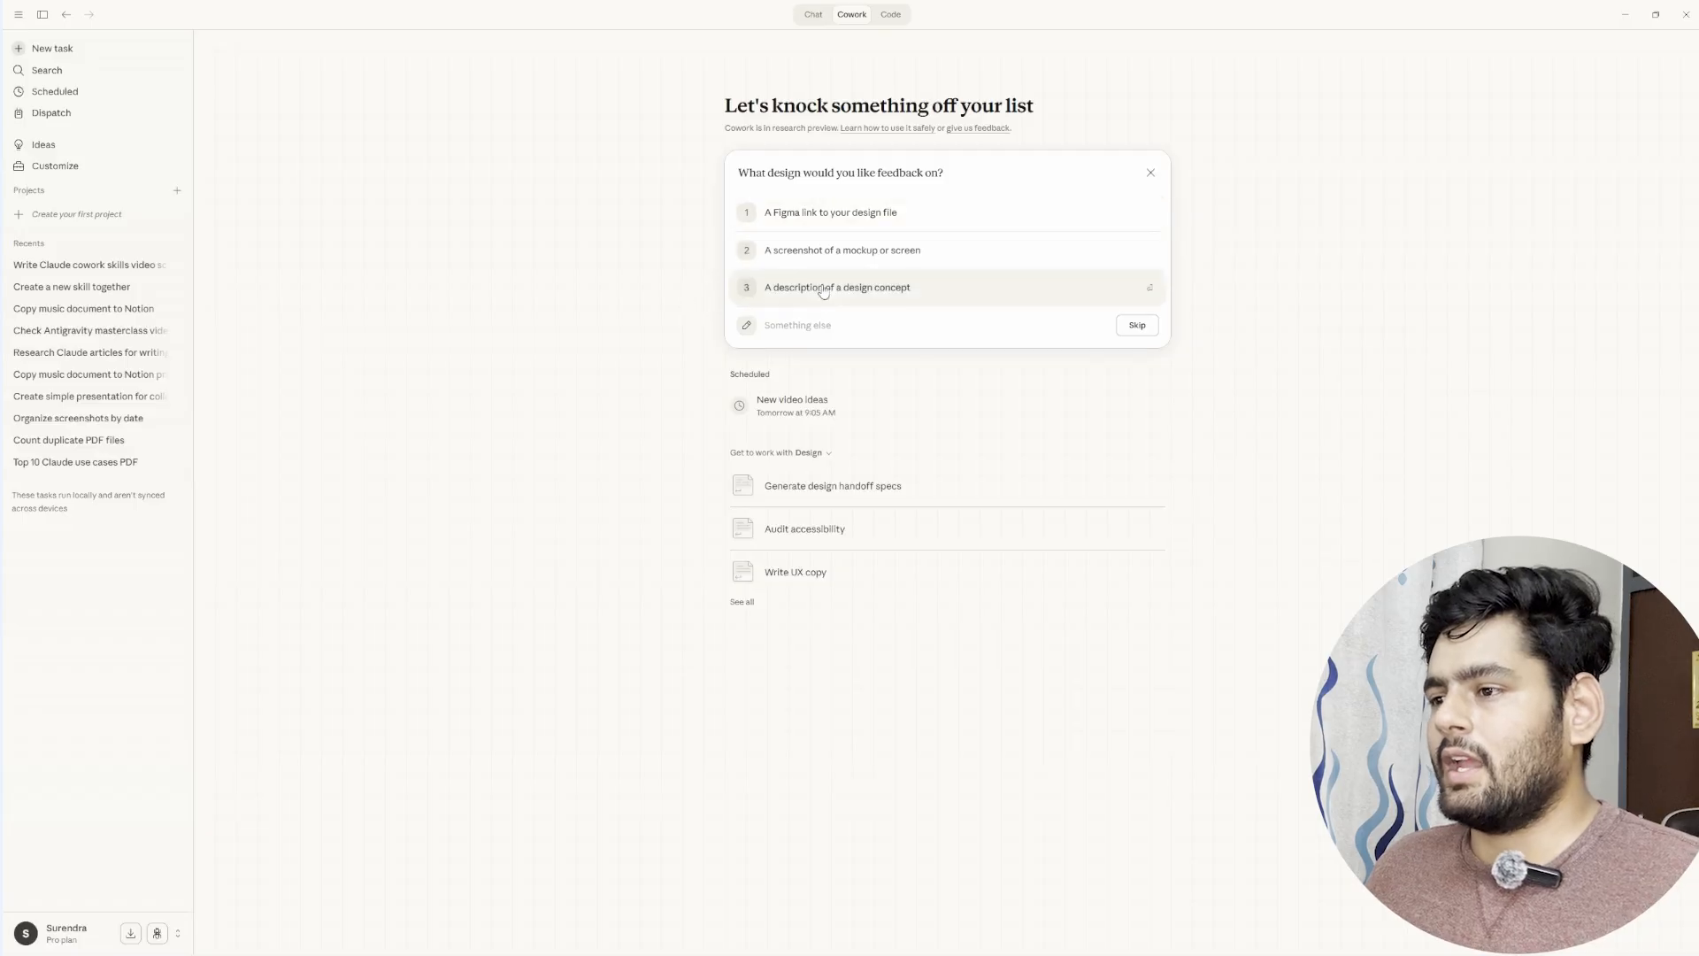
pyautogui.rightClick(817, 329)
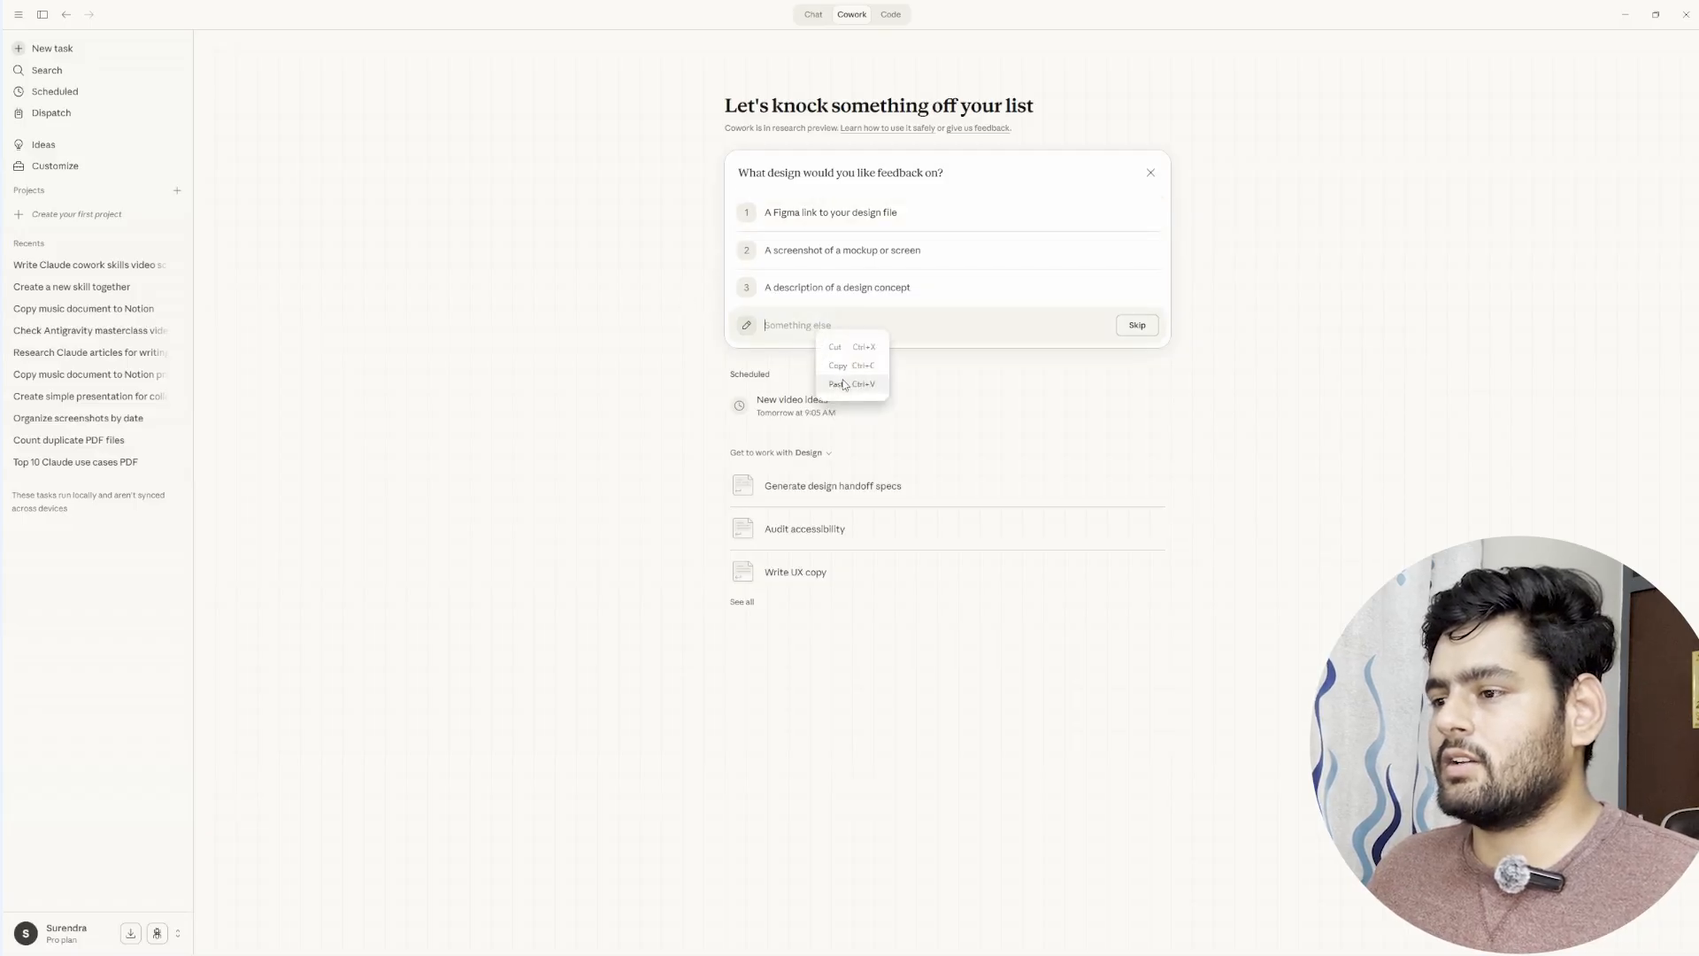
pyautogui.click(854, 381)
pyautogui.press('Return')
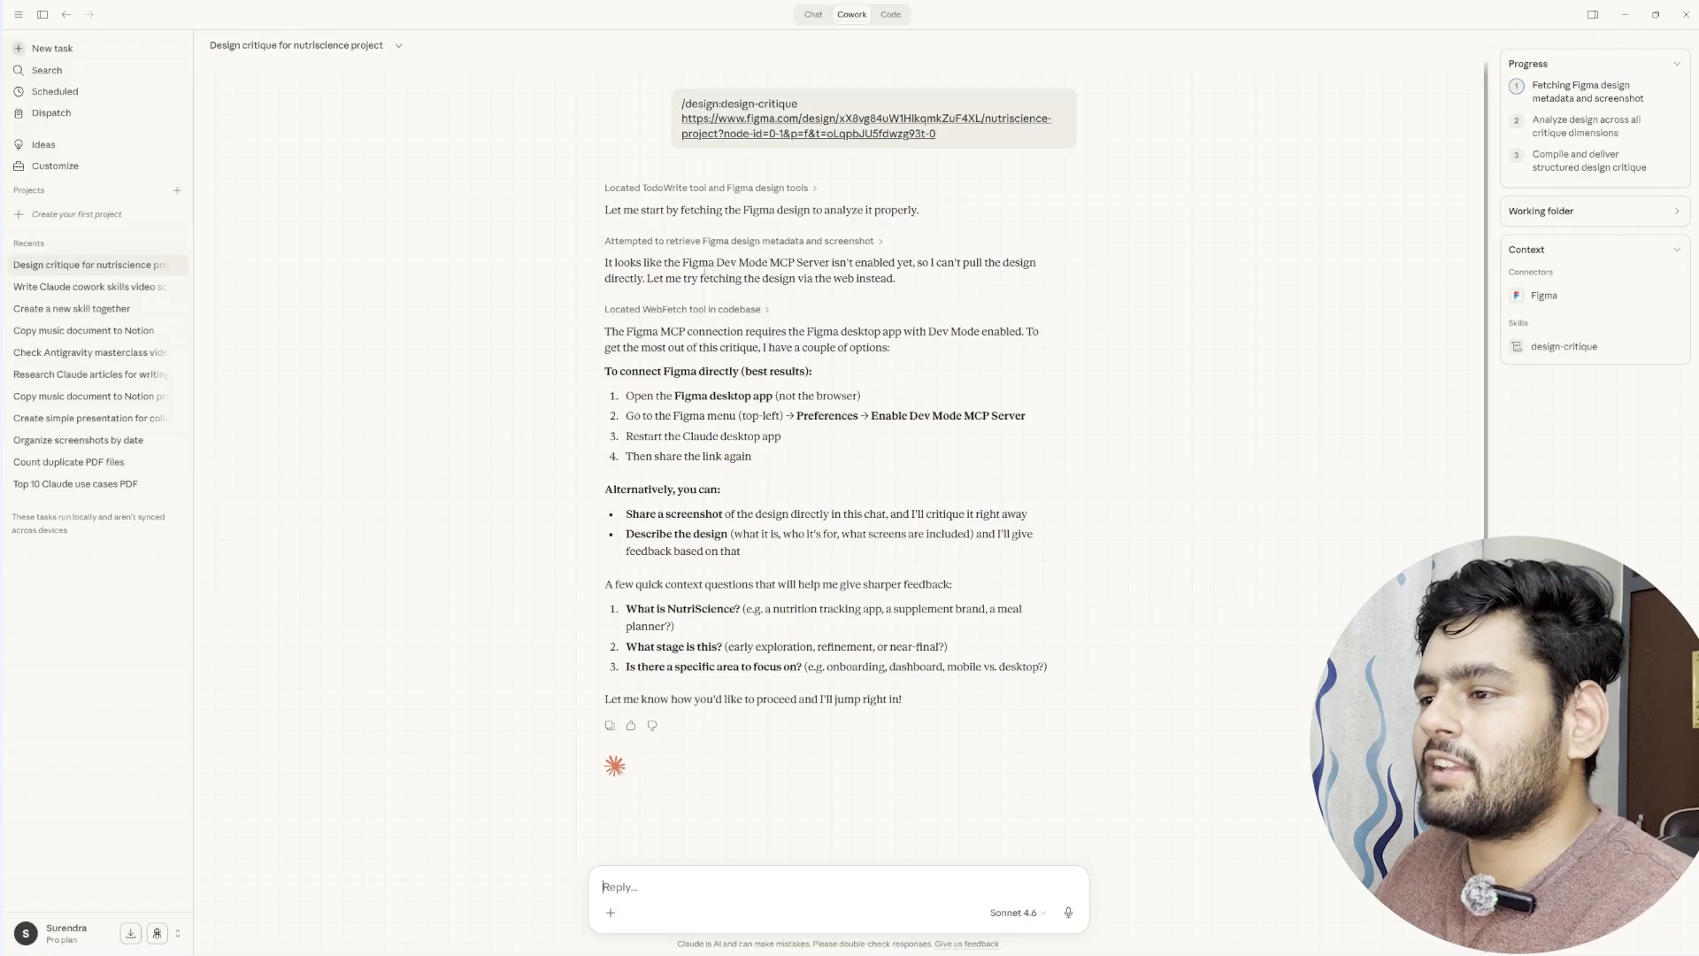
# Step: Read the design-critique reply about accessing the Figma design, highlighting the words "Figma Dev Mode"
pyautogui.moveTo(691, 266); pyautogui.dragTo(764, 266)
pyautogui.click(764, 267)
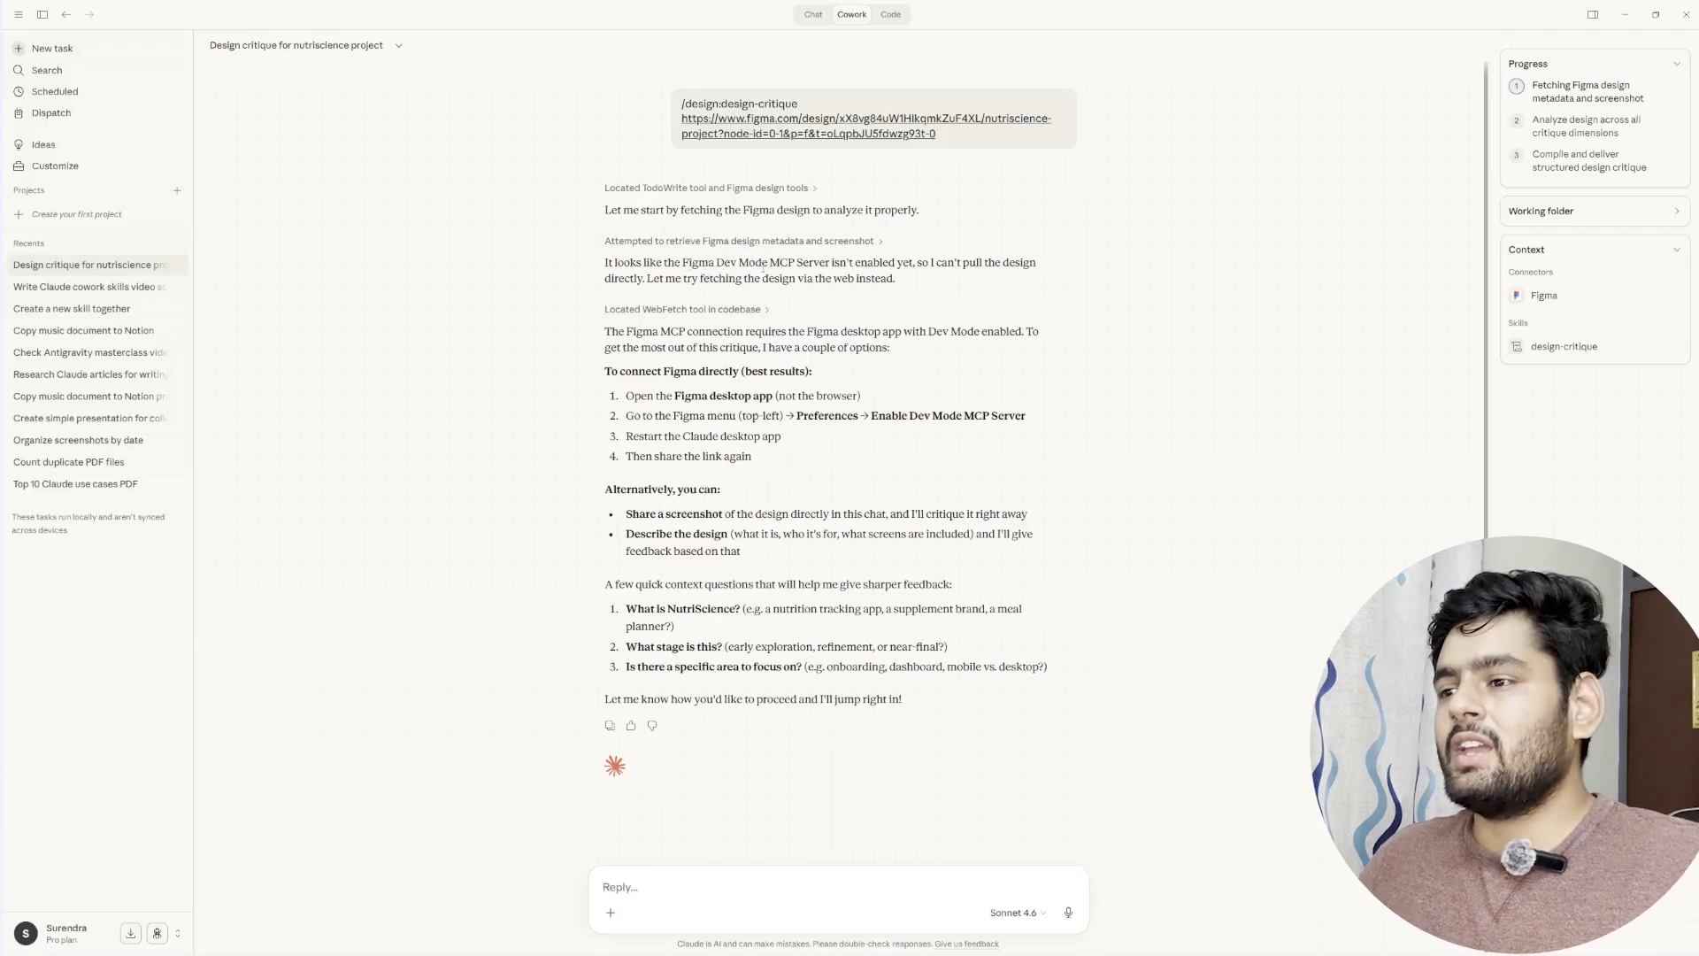
pyautogui.moveTo(683, 262); pyautogui.dragTo(783, 257)
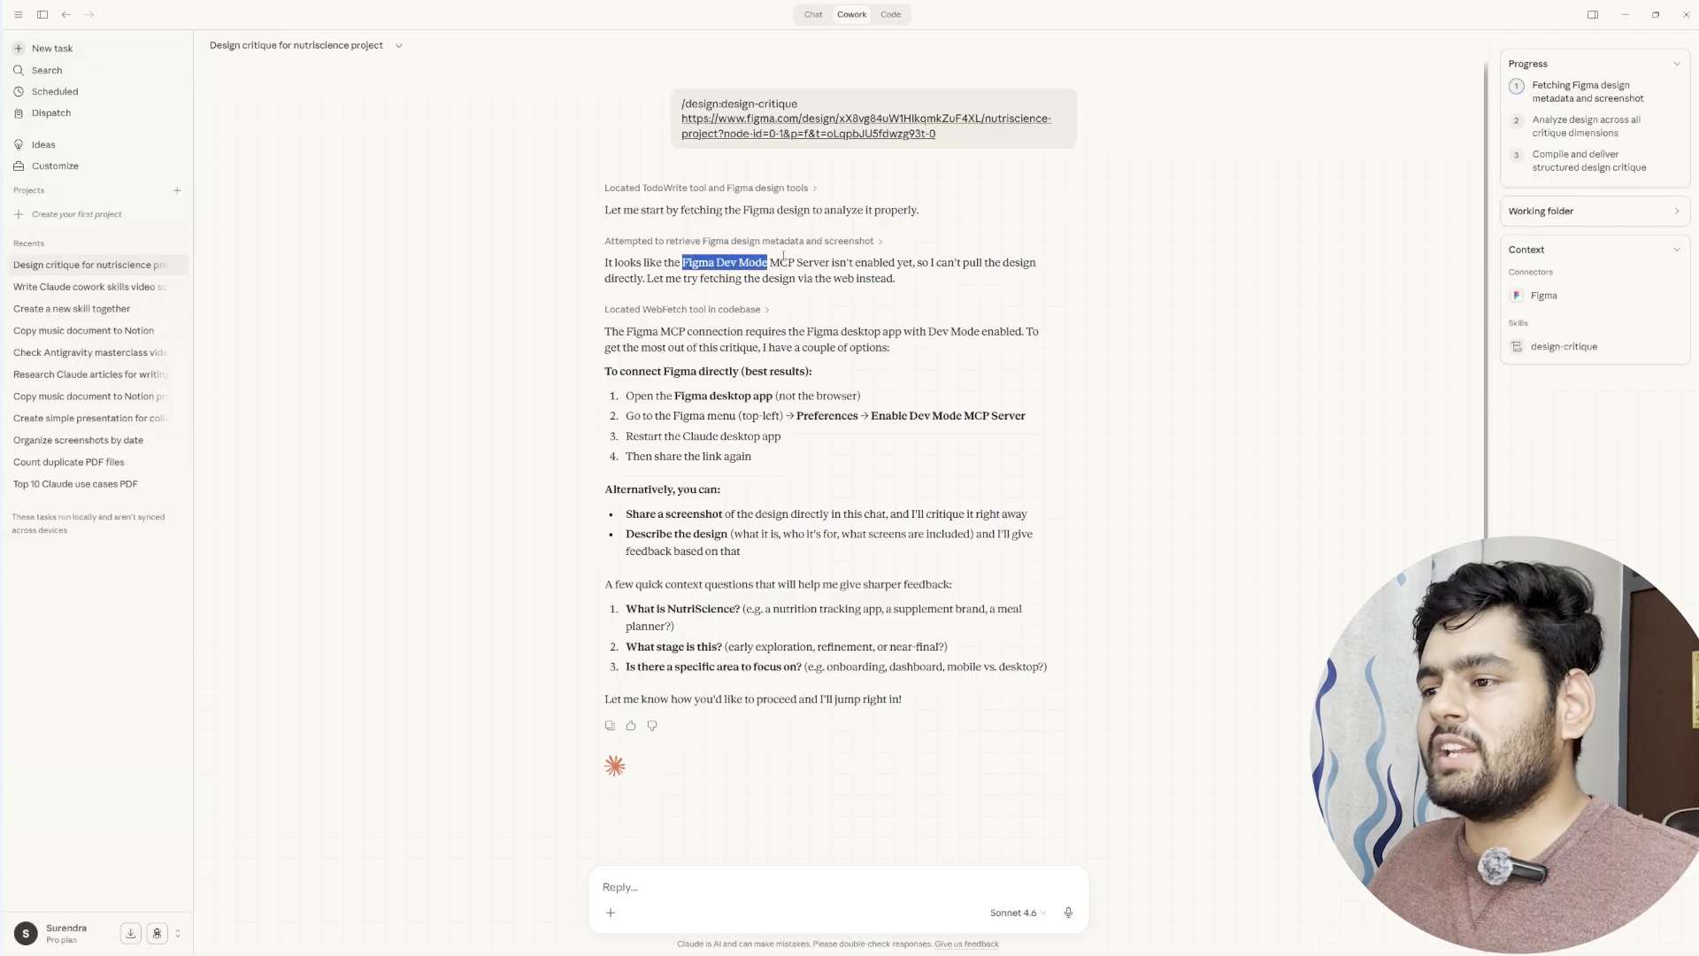
pyautogui.click(1038, 263)
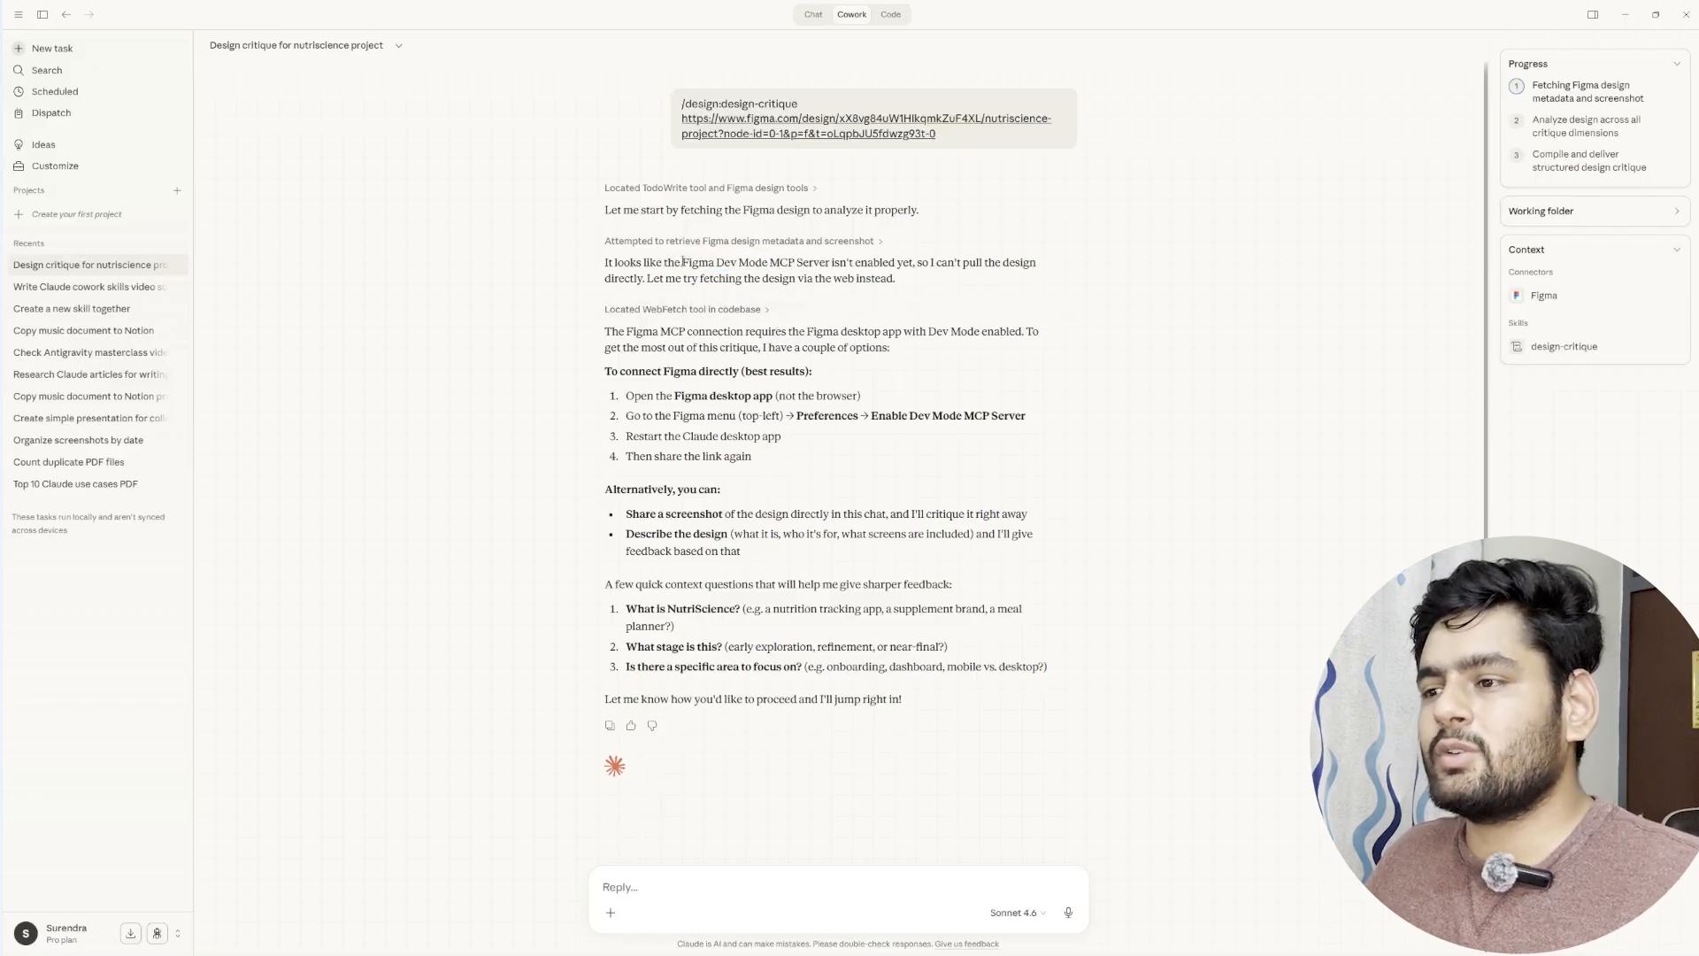
pyautogui.moveTo(682, 262); pyautogui.dragTo(765, 262)
pyautogui.click(762, 261)
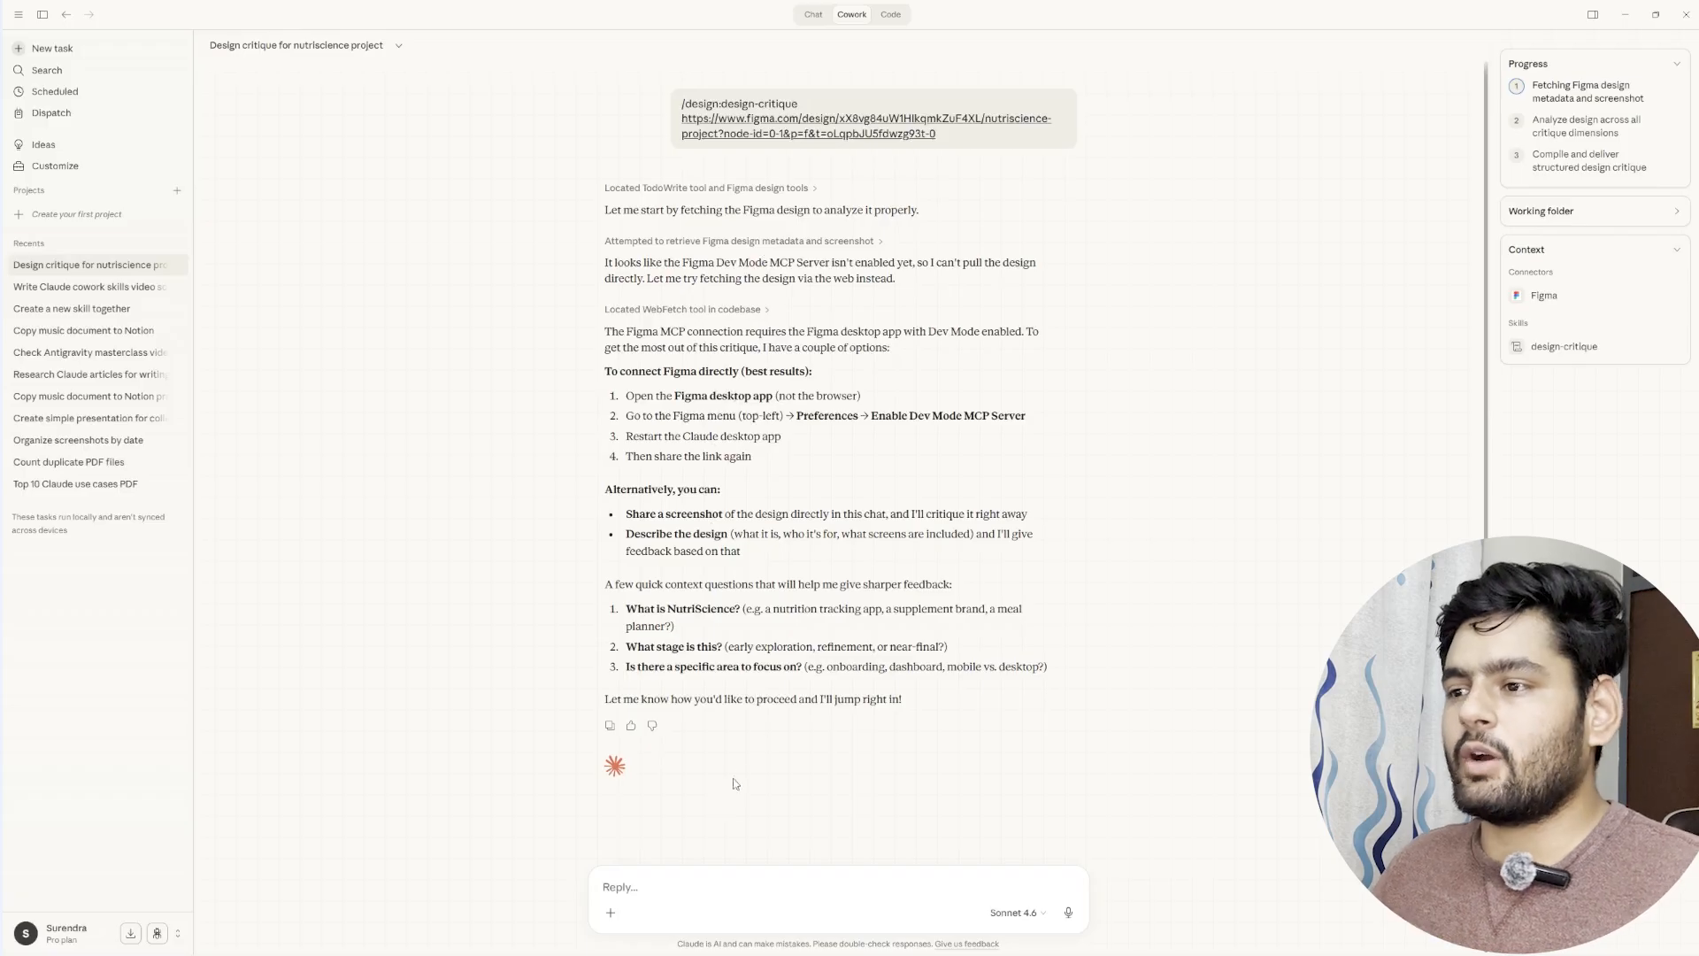
# Step: Reply in the design critique task with "open the browser and do the task"
pyautogui.click(685, 875)
pyautogui.write('o')
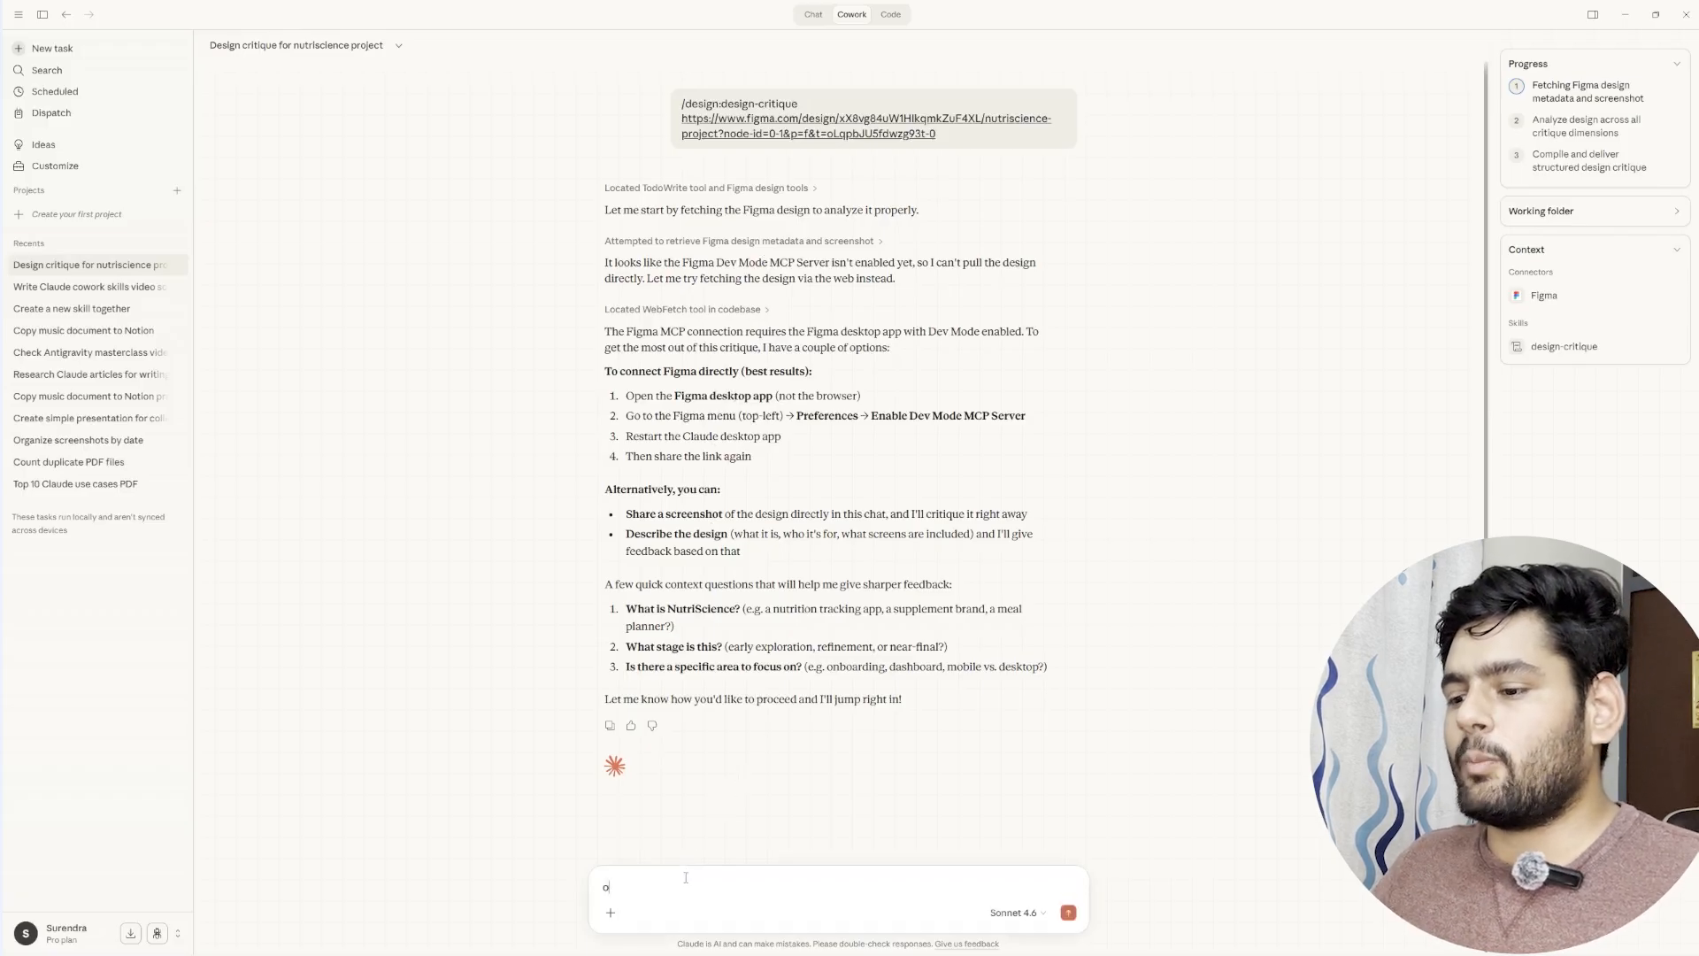
pyautogui.write('pen the browser and do')
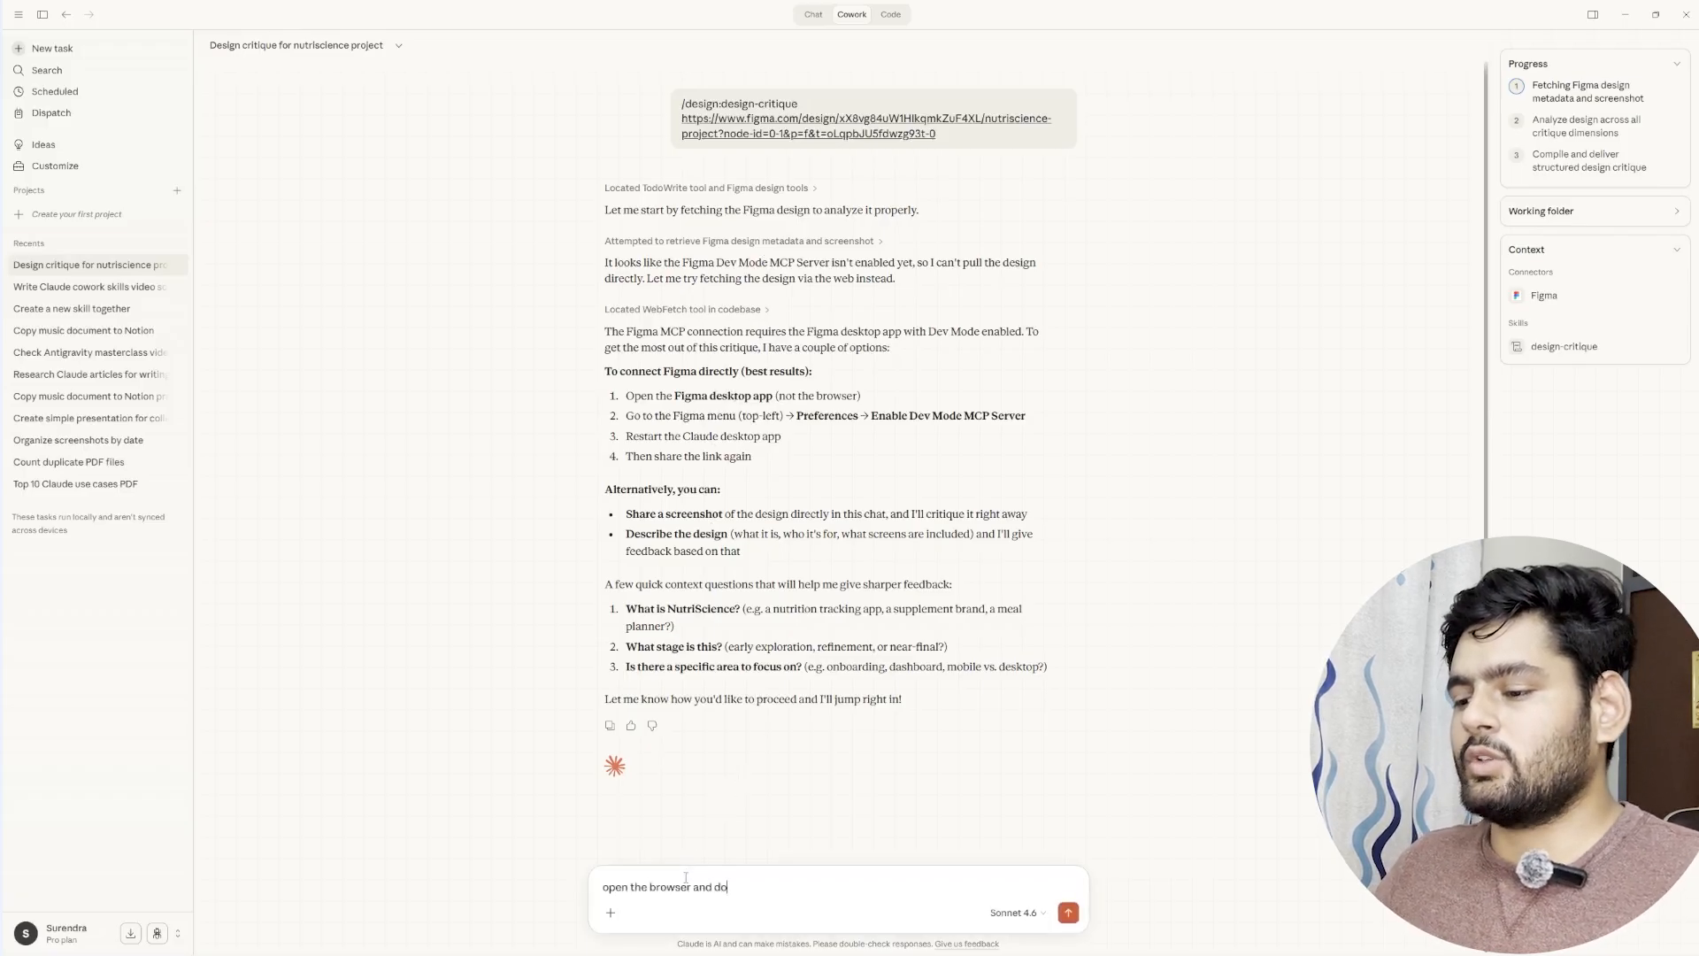
pyautogui.write(' the task')
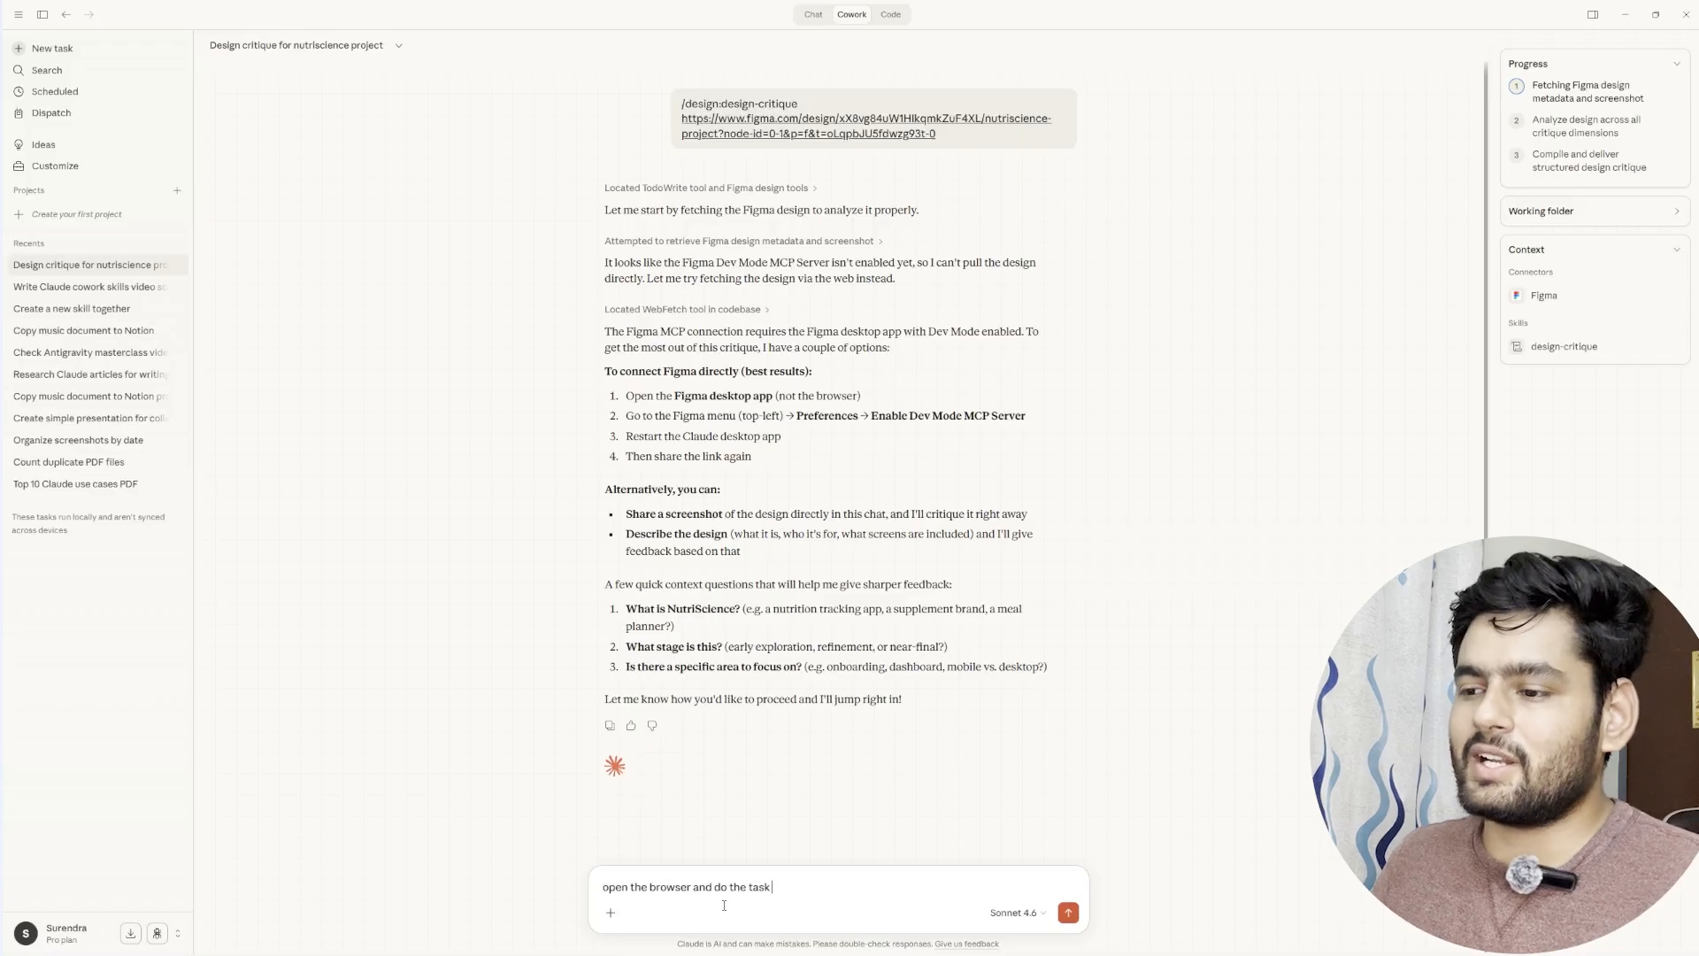
pyautogui.press('Return')
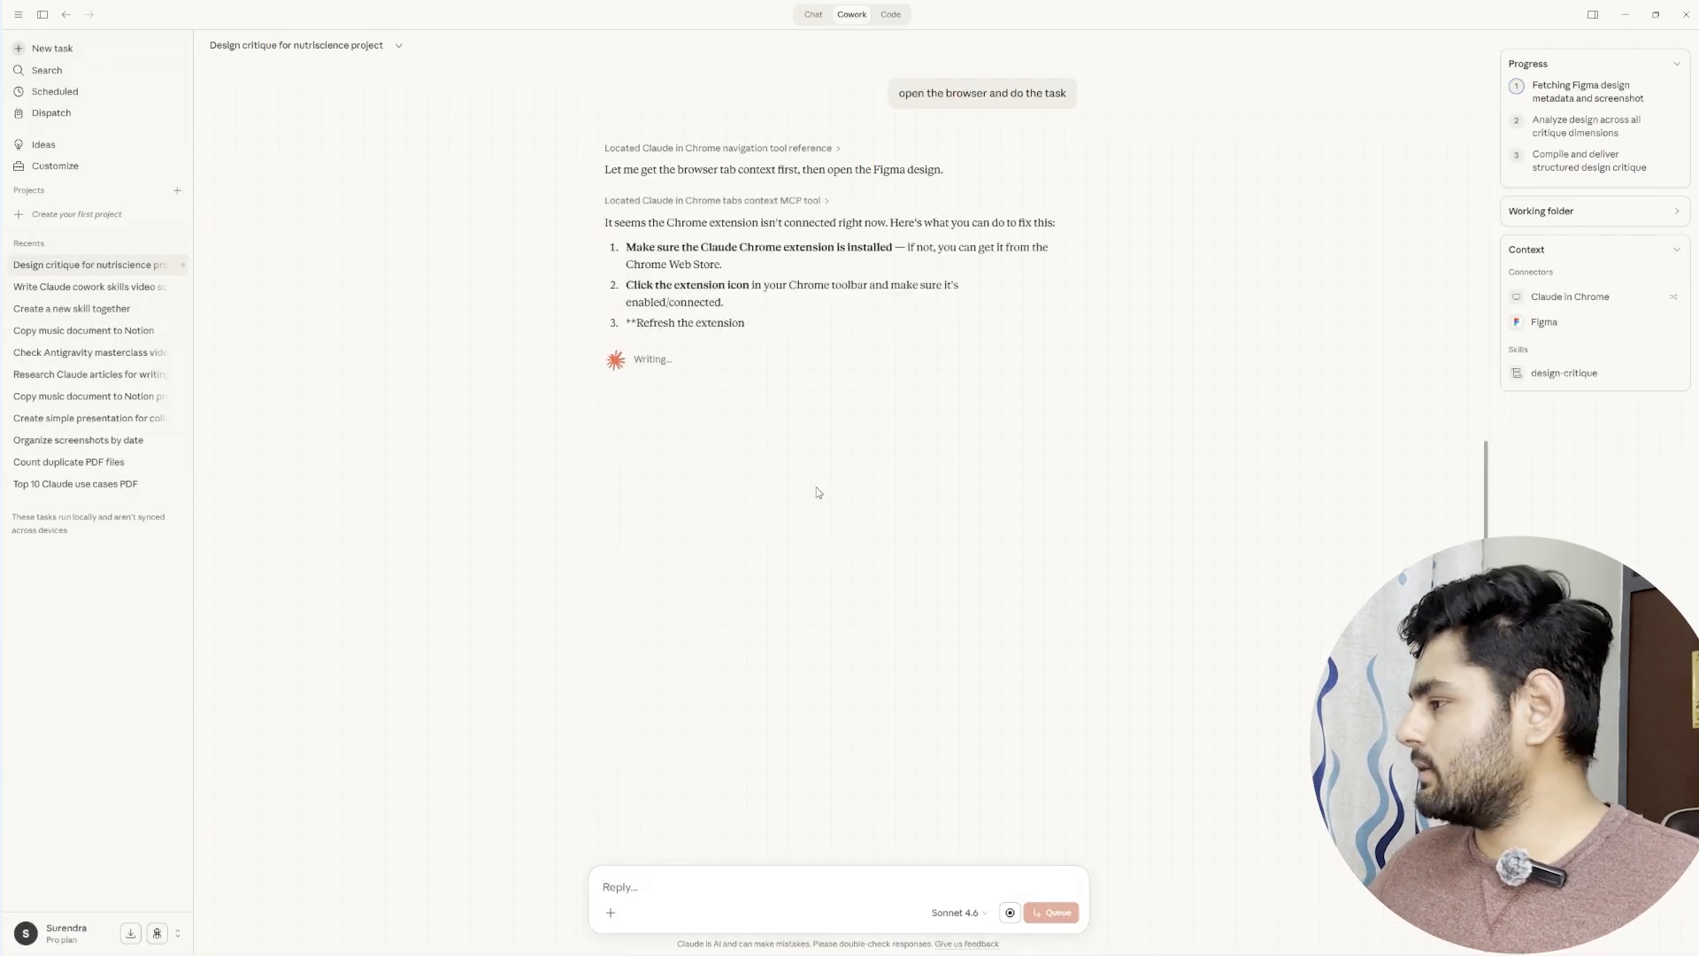
# Step: Send the follow-up message "try now" in the design critique task
pyautogui.click(669, 880)
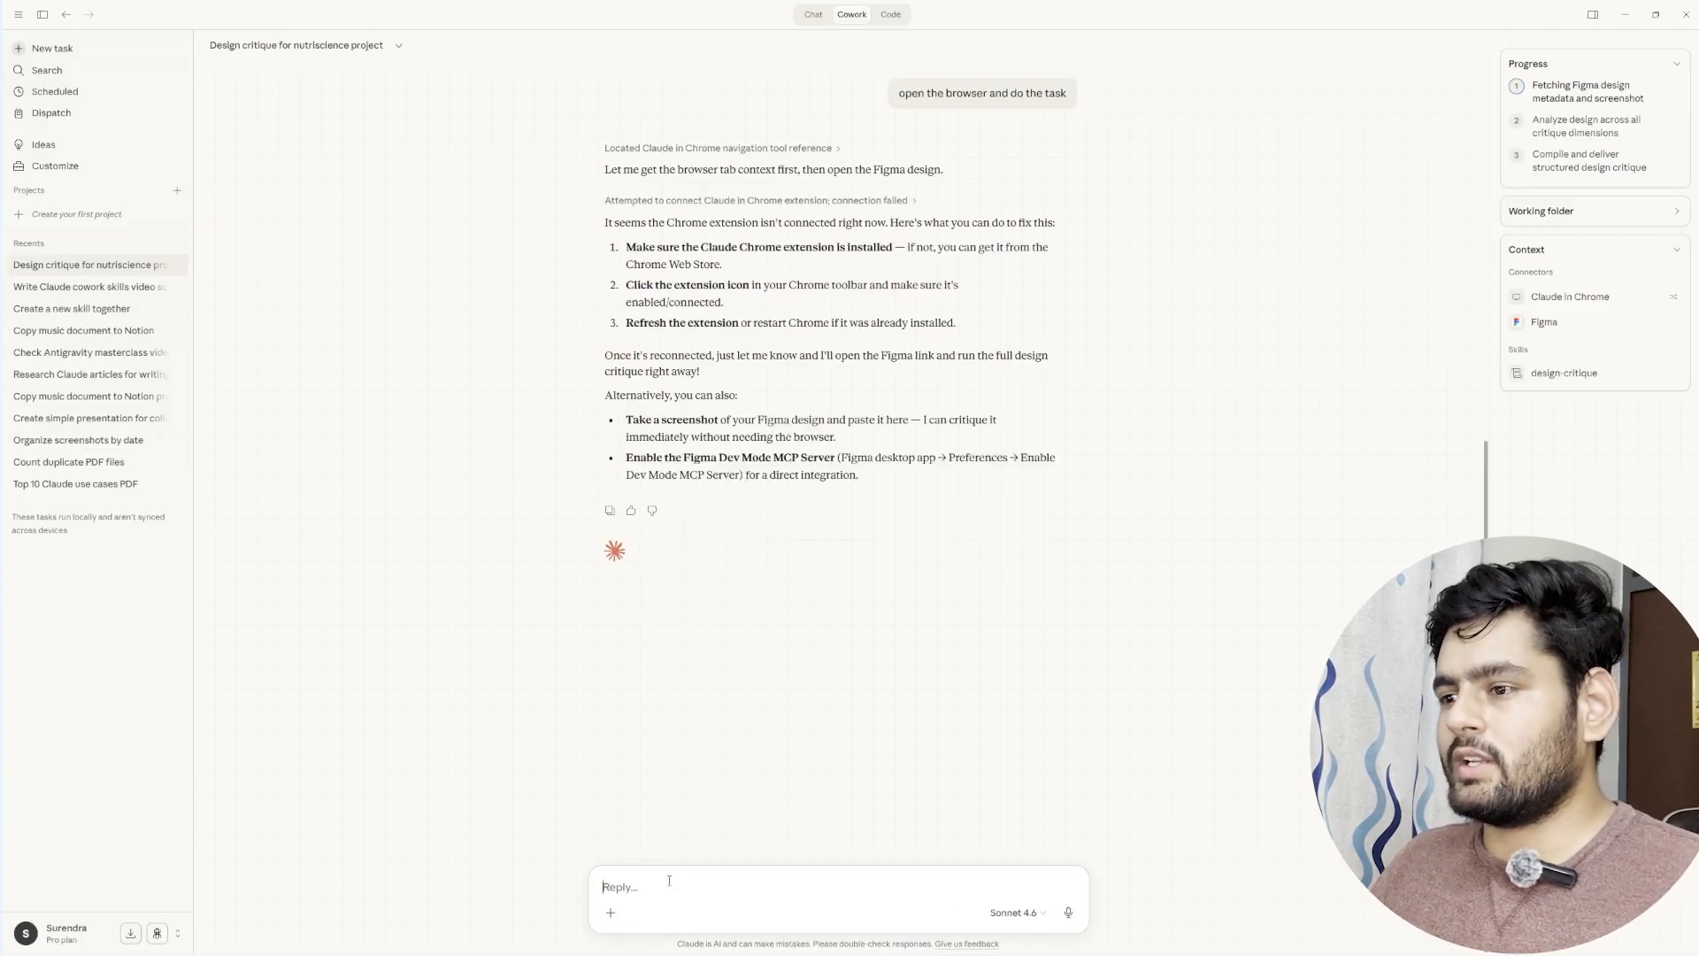
pyautogui.write('tyr')
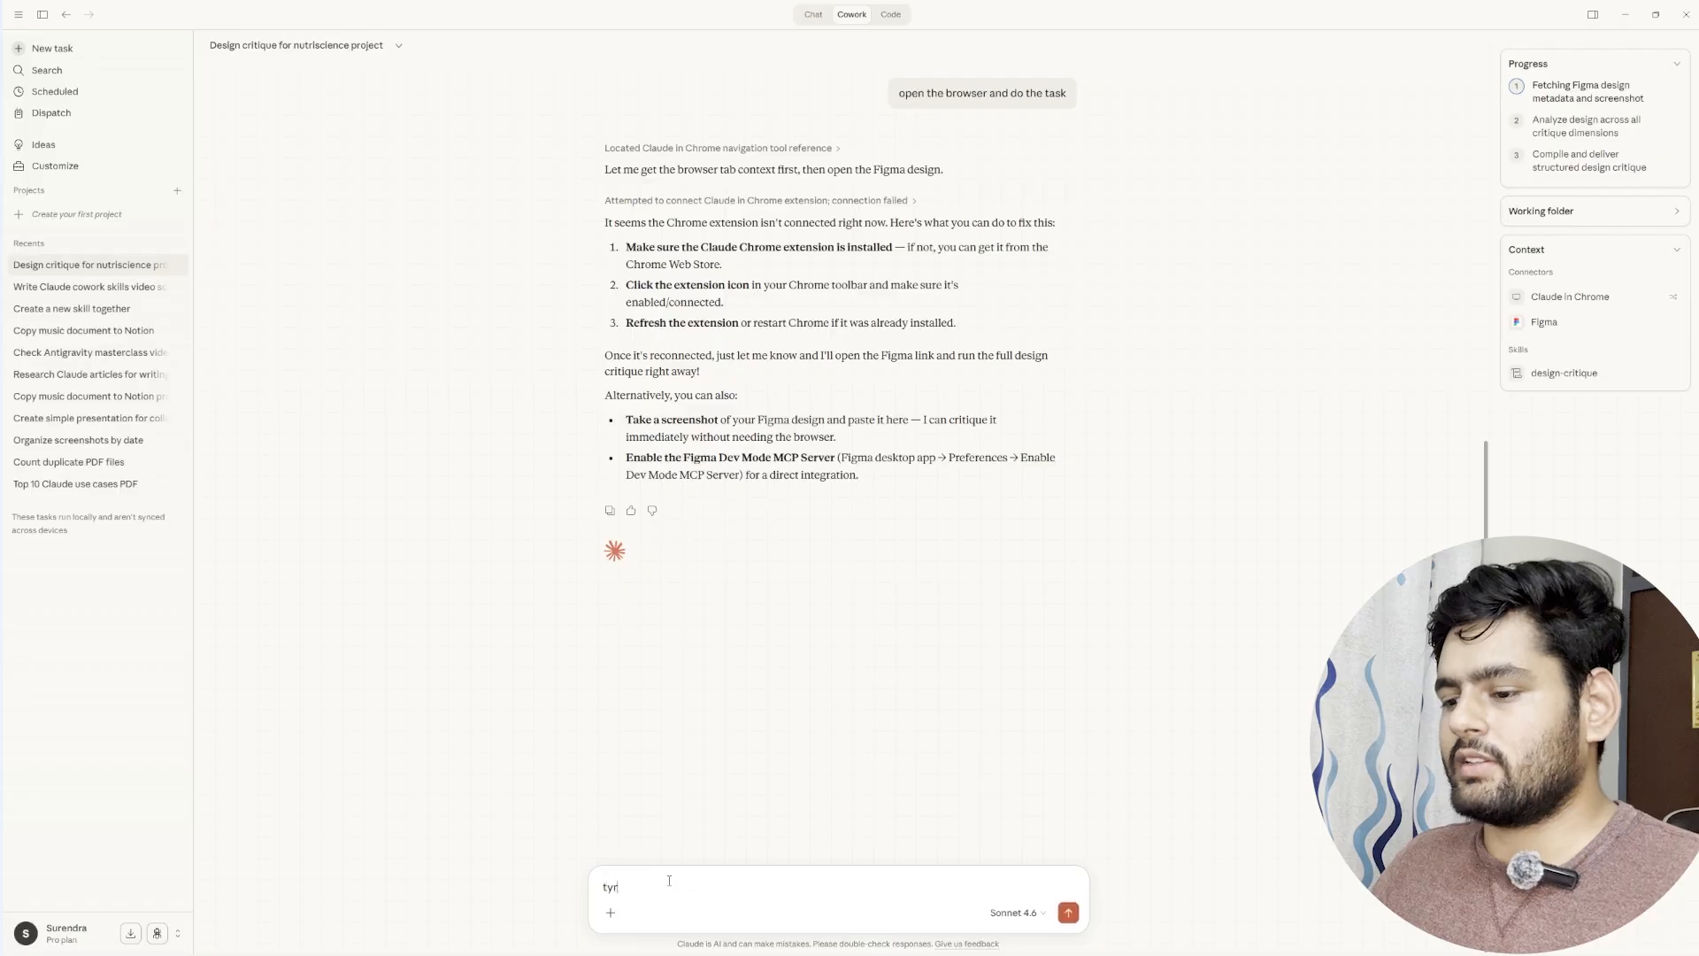
pyautogui.write('ry now')
pyautogui.press('Return')
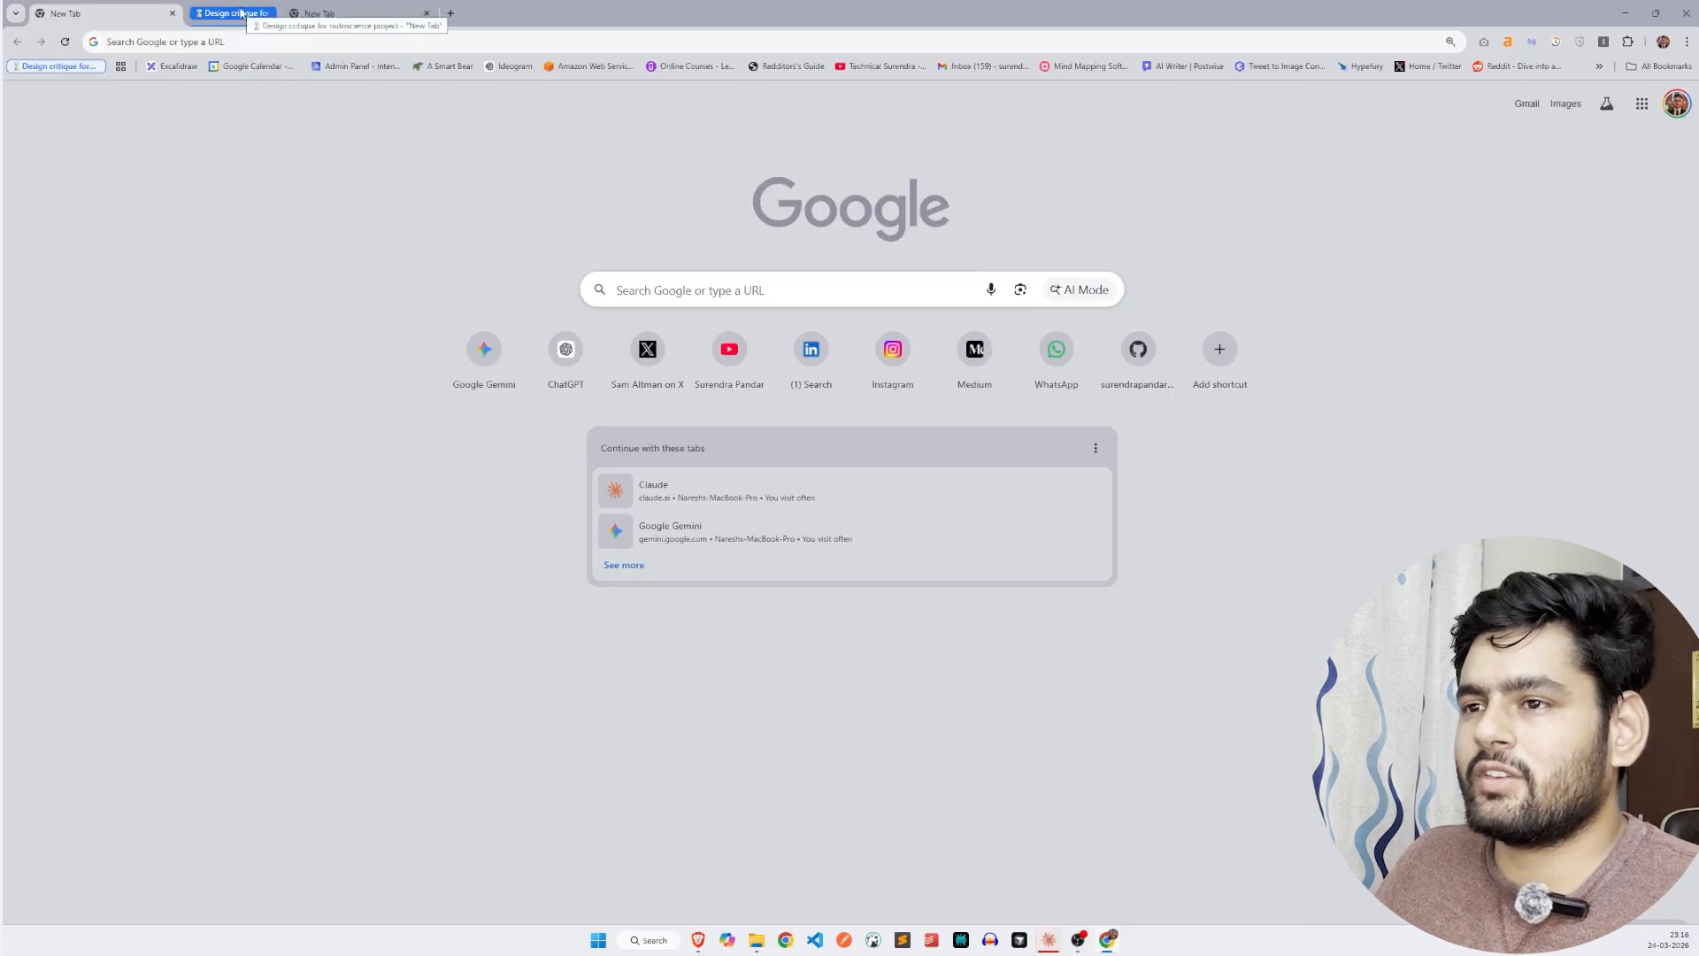
pyautogui.click(327, 13)
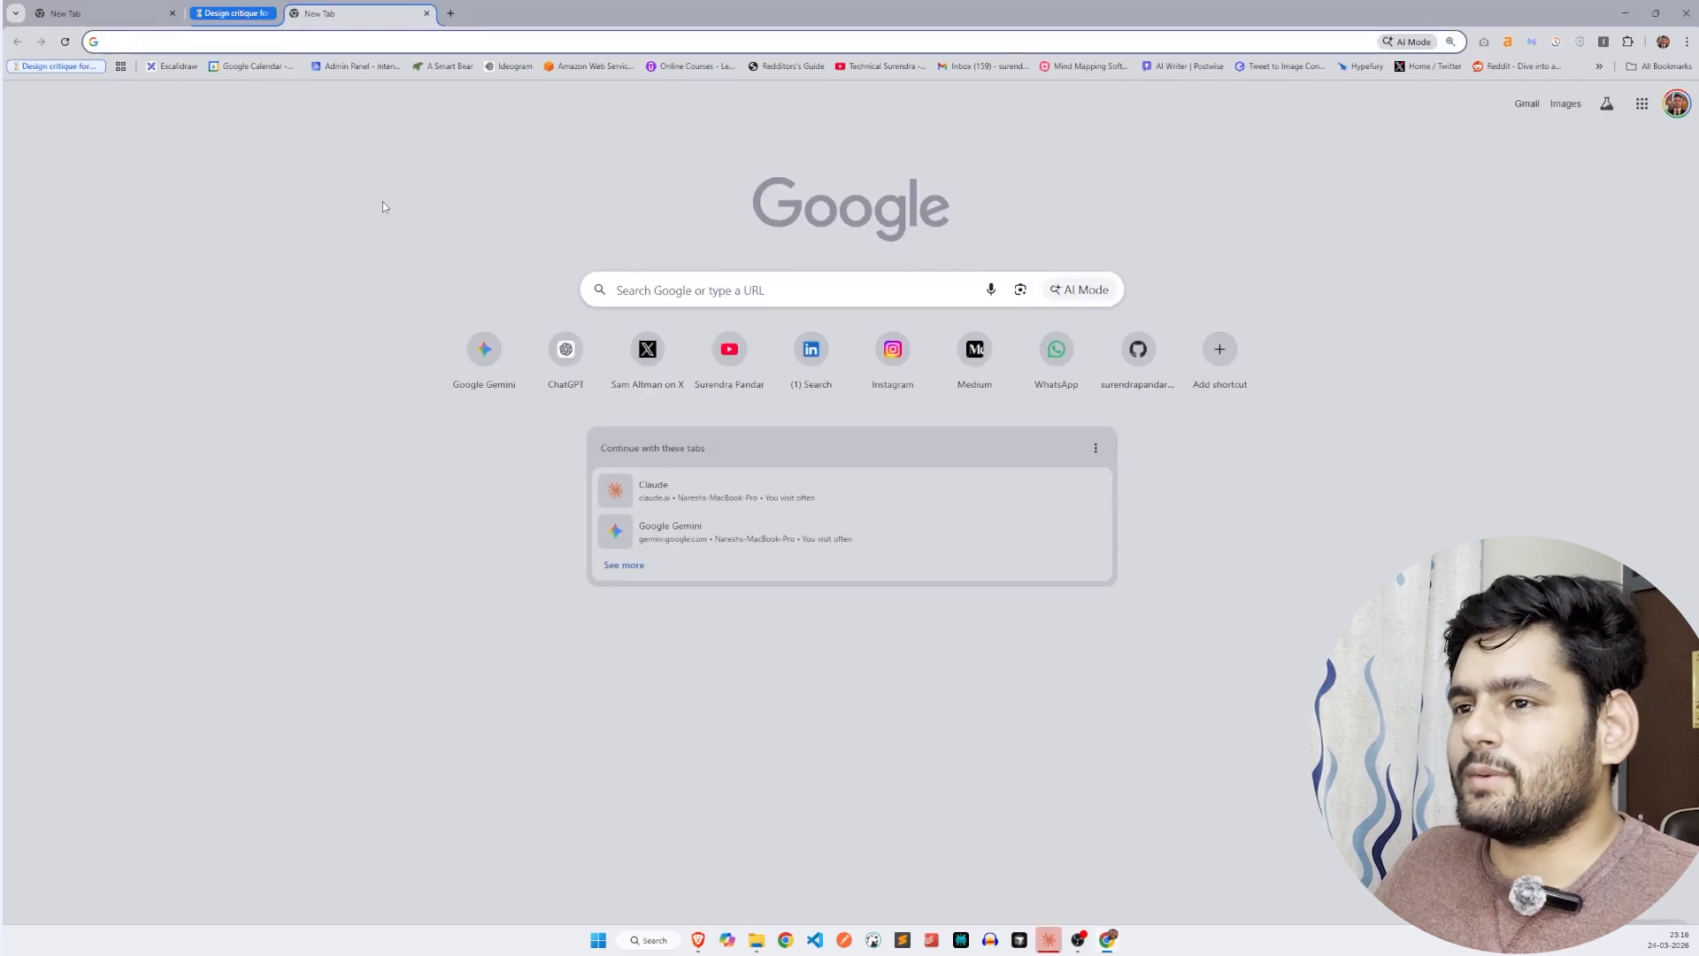
pyautogui.hotkey('alt', 'Tab')
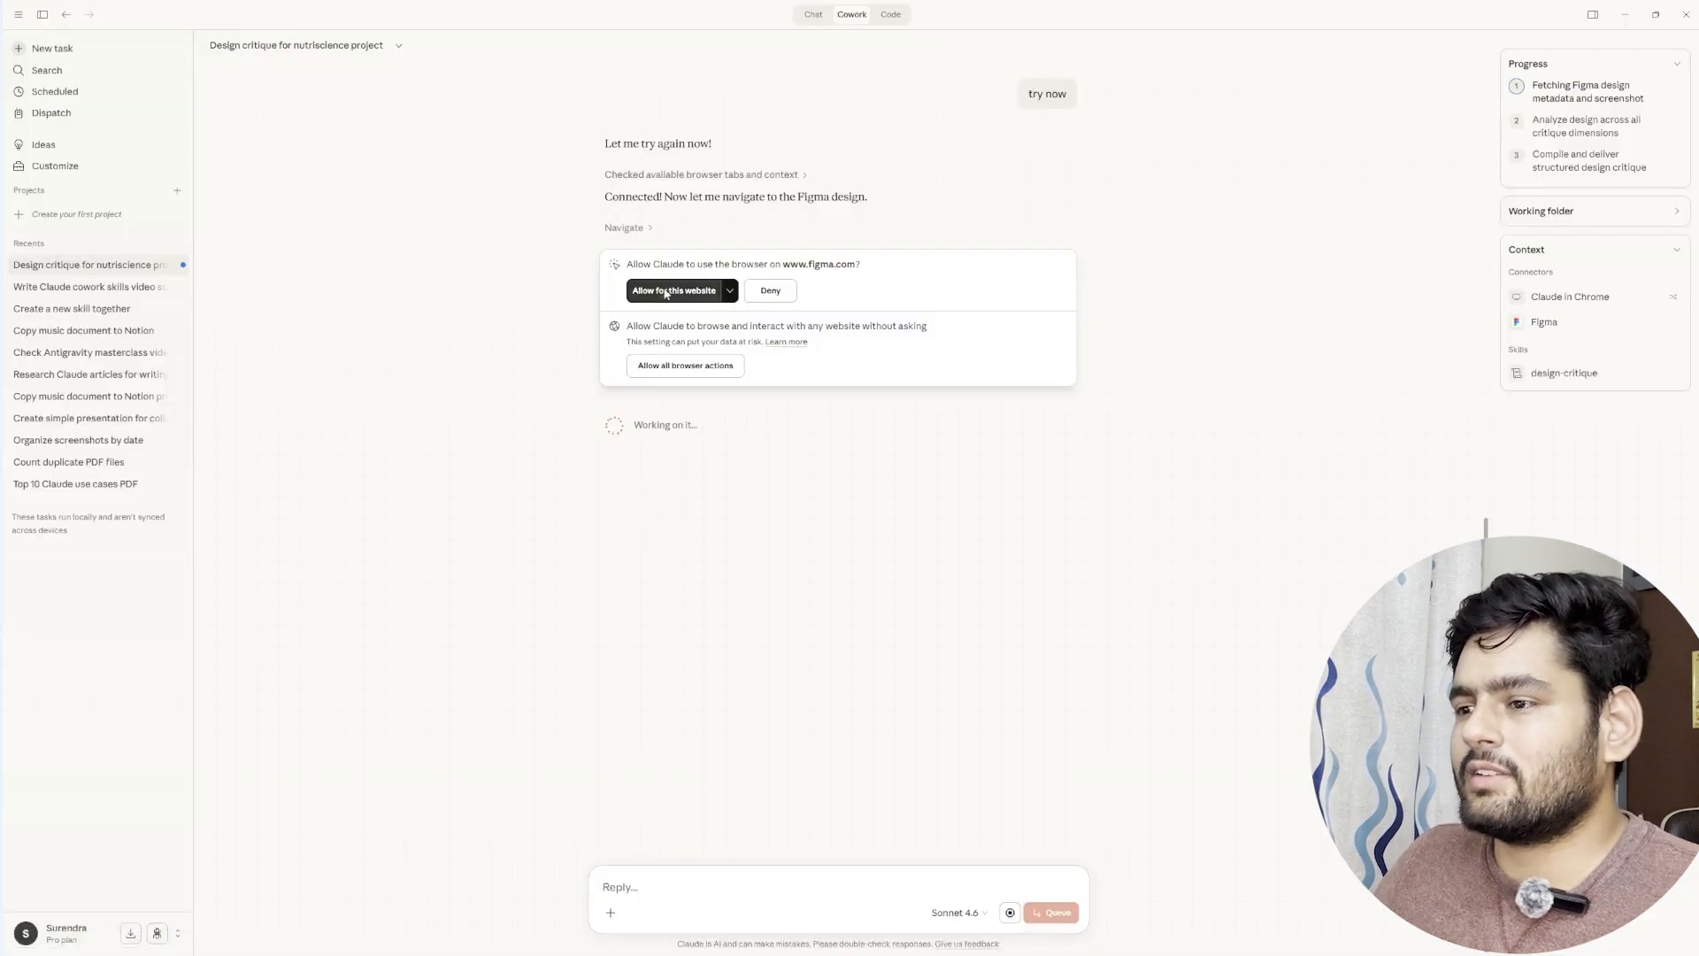
pyautogui.click(668, 293)
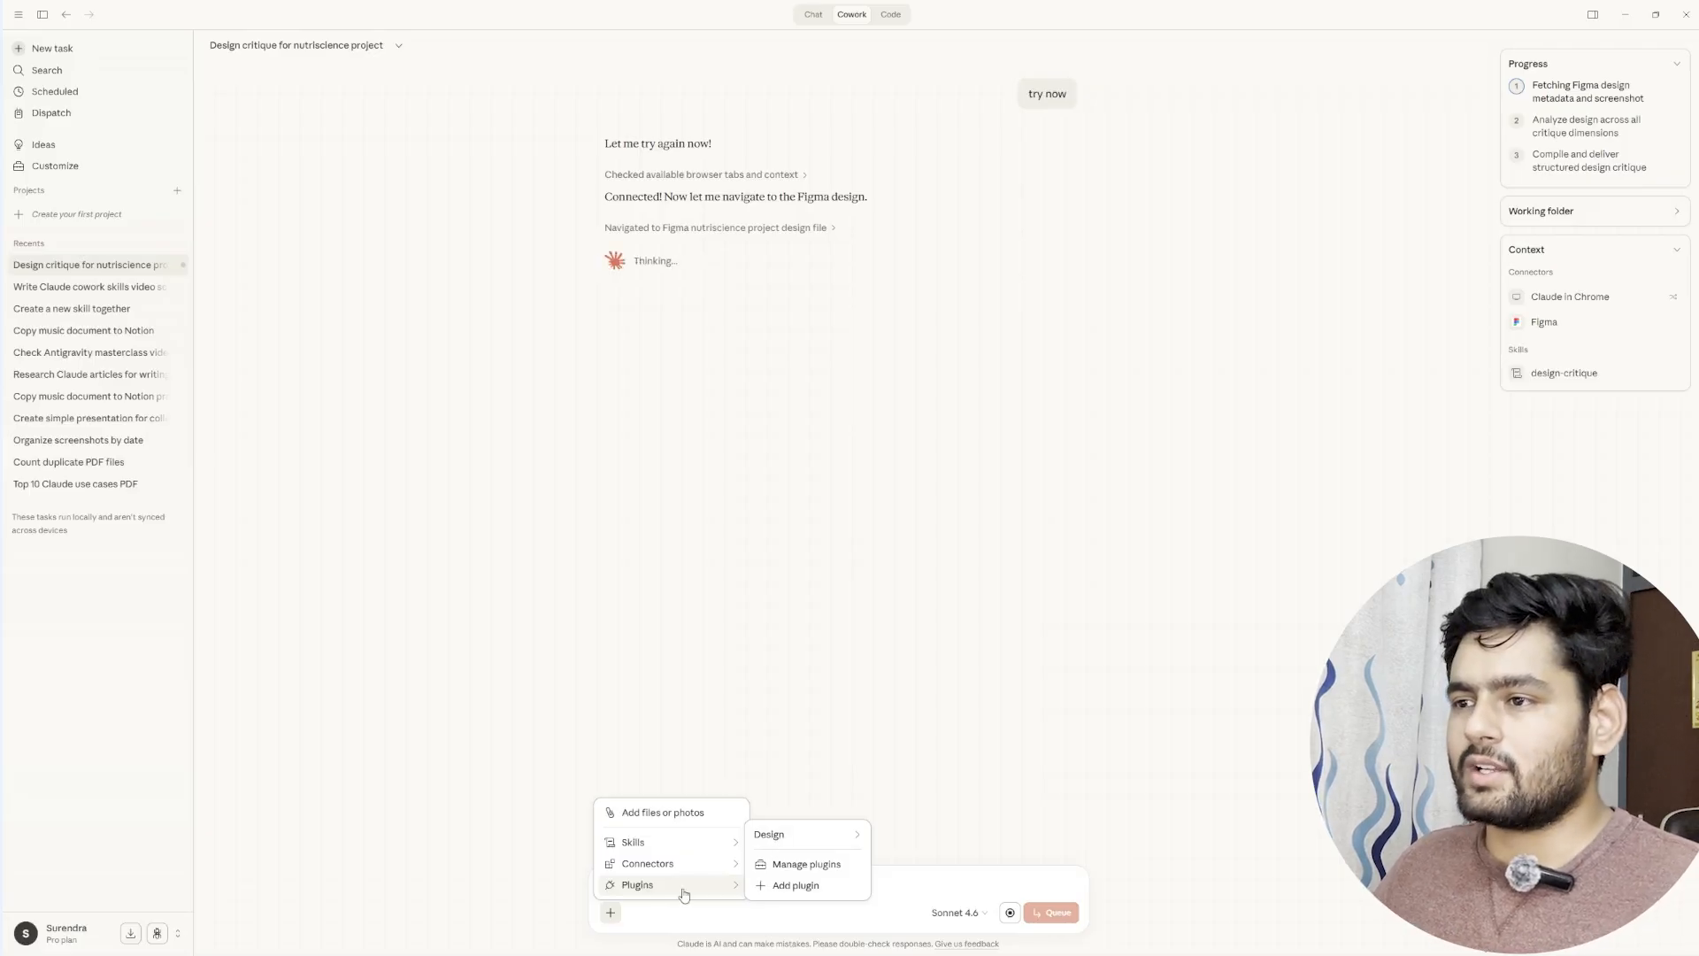
pyautogui.click(828, 660)
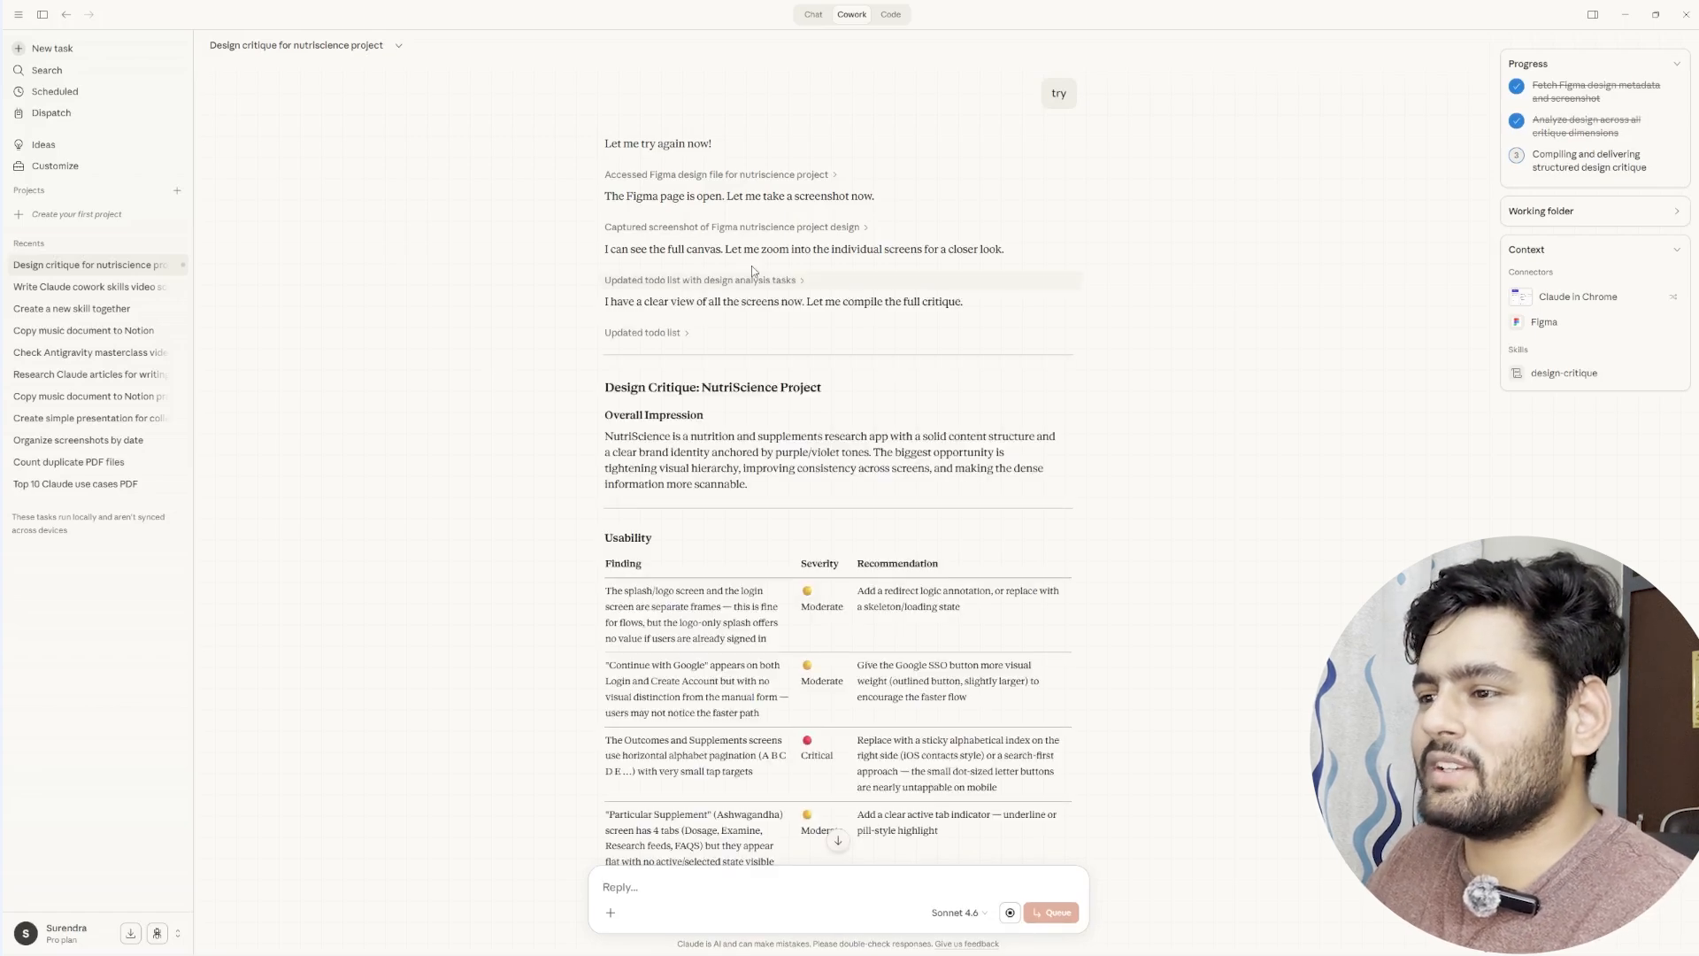
# Step: Read the NutriScience design critique through to the priority recommendations and close the Claude in Chrome details
pyautogui.scroll(-3, 735, 266)
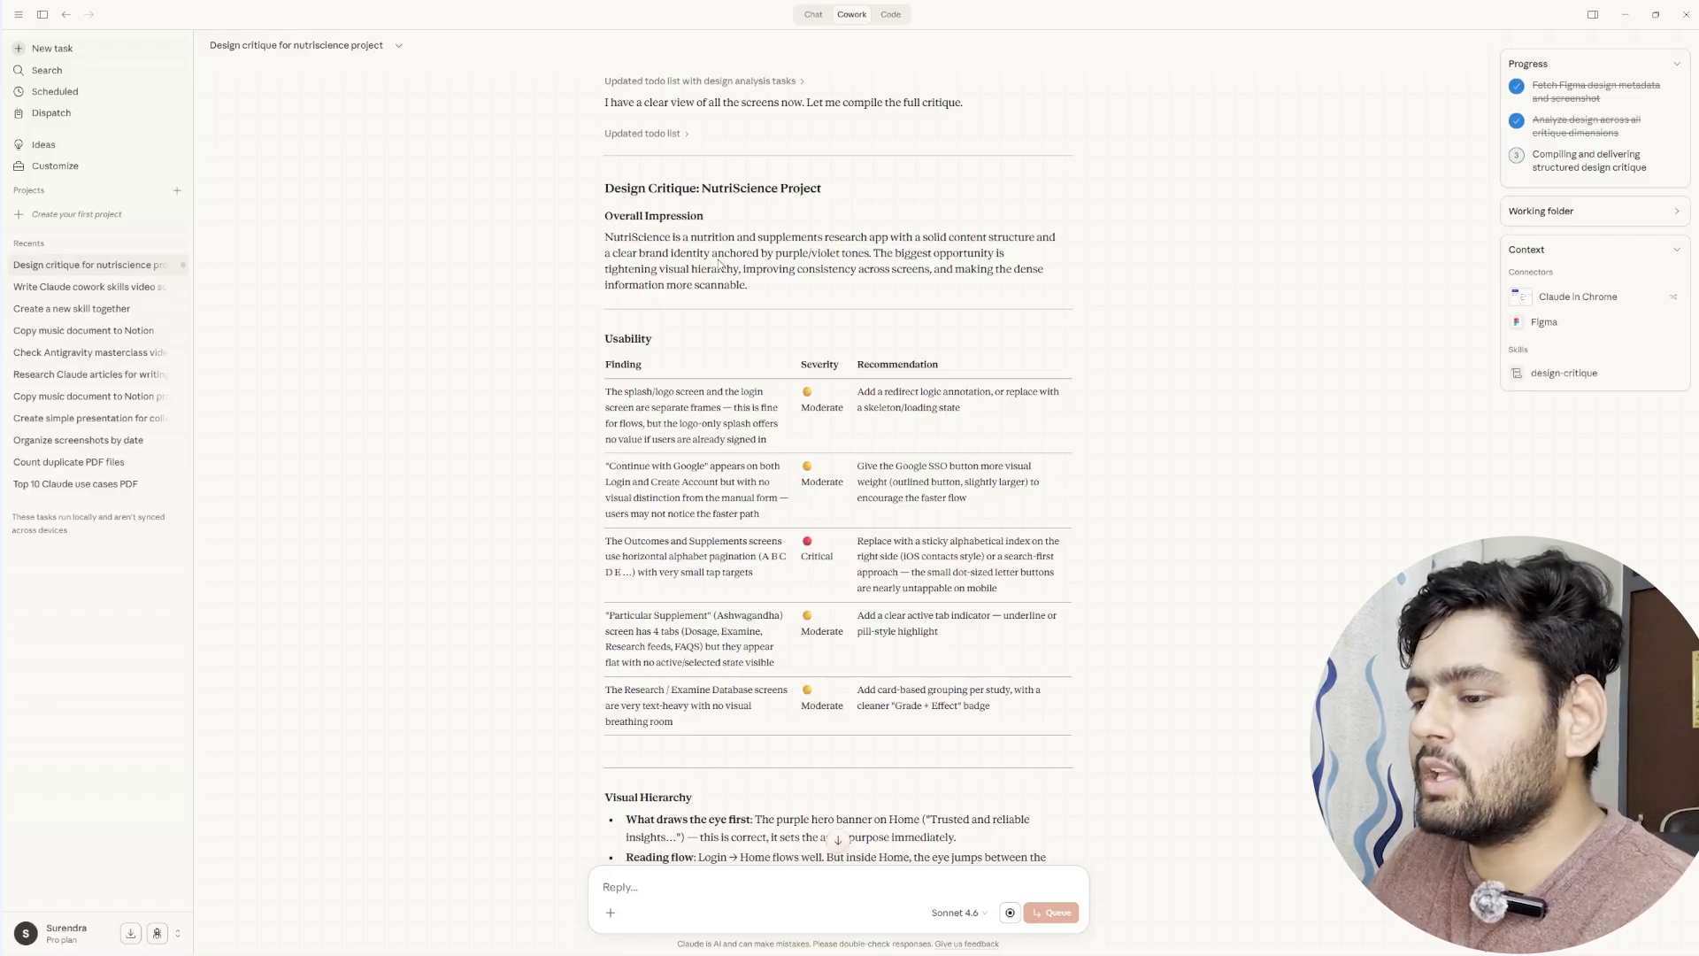
pyautogui.scroll(-10, 726, 301)
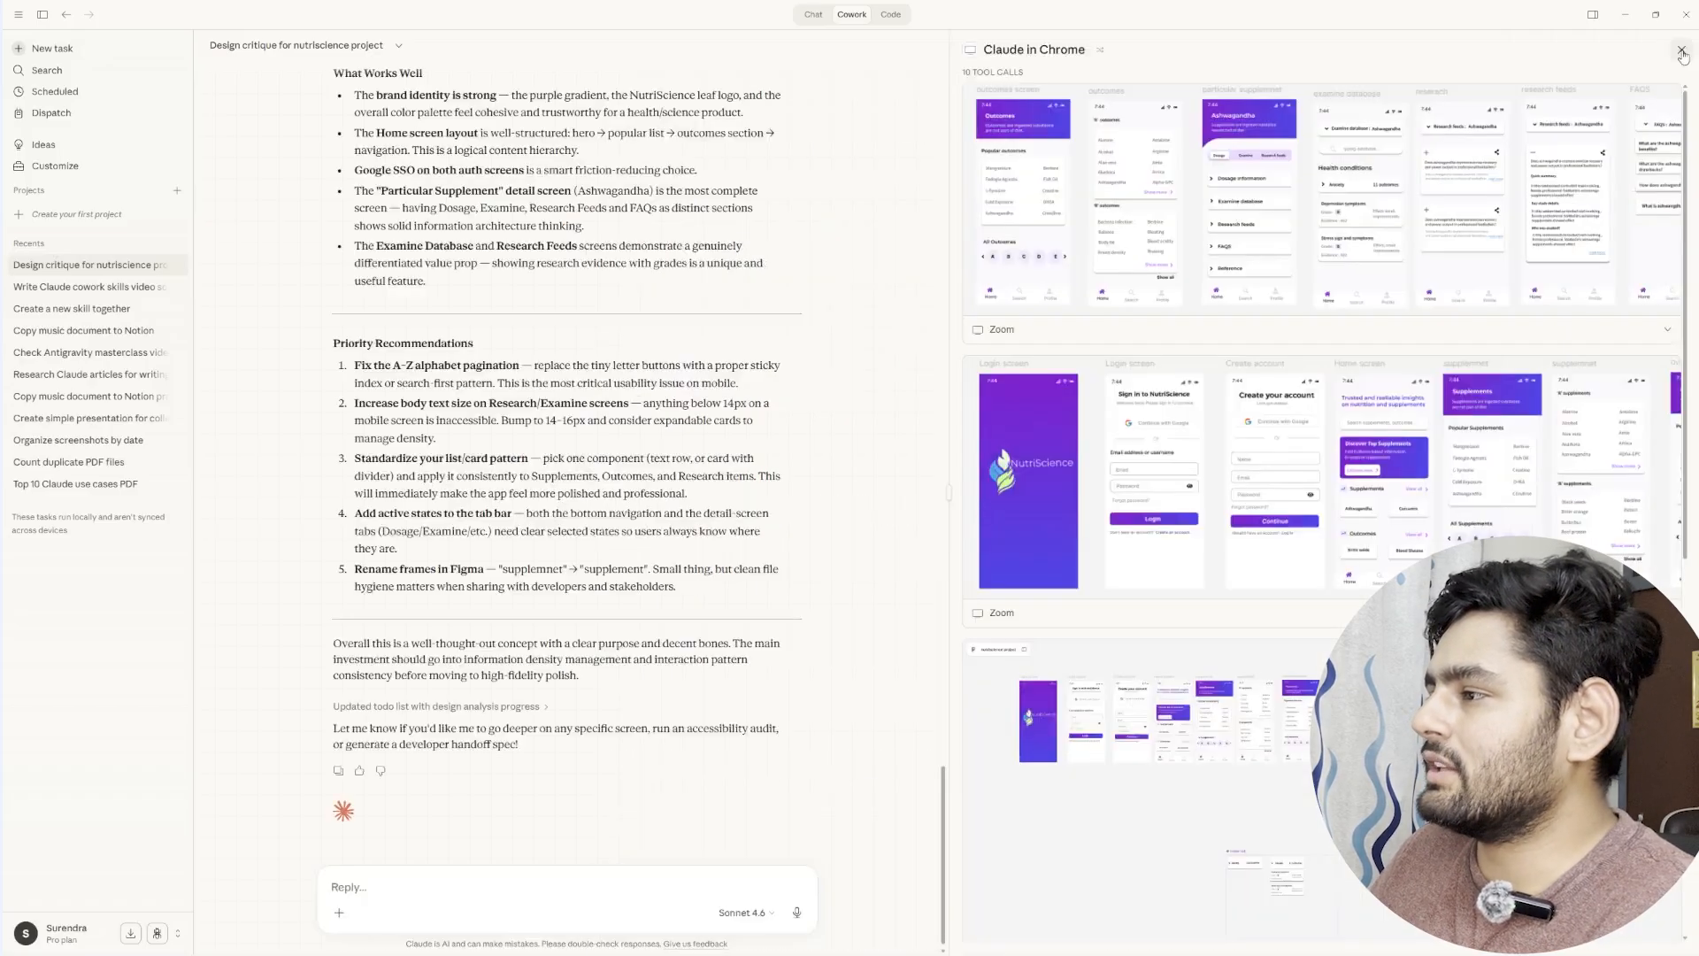
pyautogui.click(1682, 50)
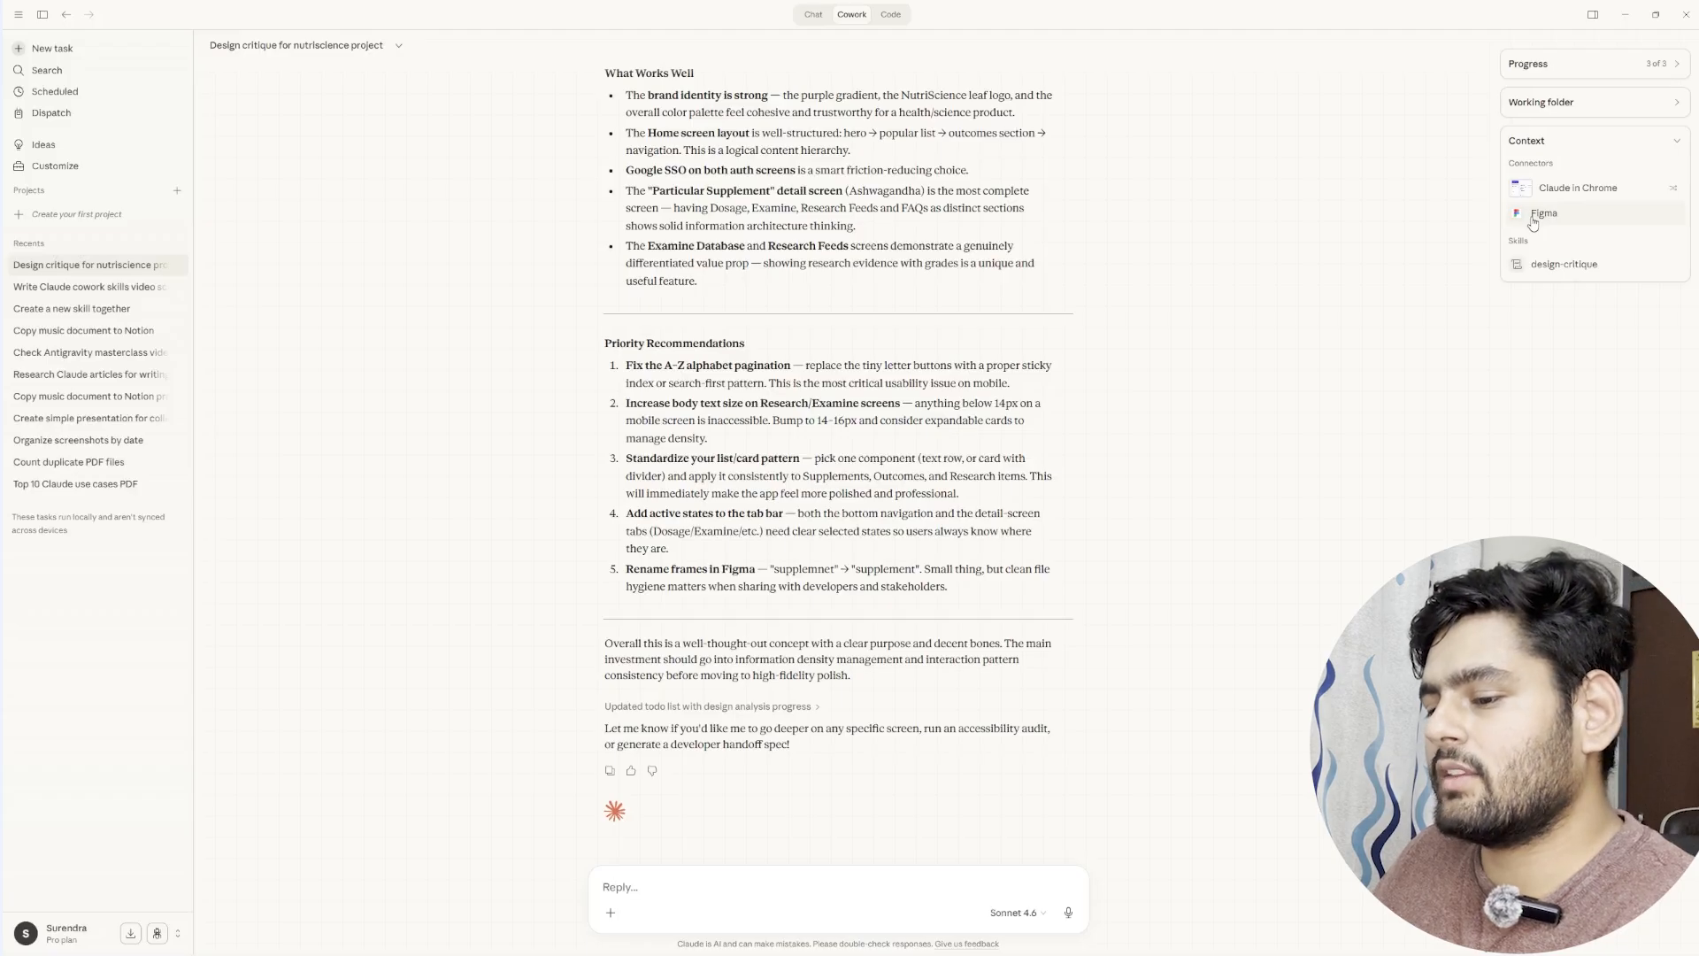
# Step: Open plugin management and look through the catalogue of plugins by Anthropic & Partners
pyautogui.click(610, 913)
pyautogui.moveTo(673, 885)
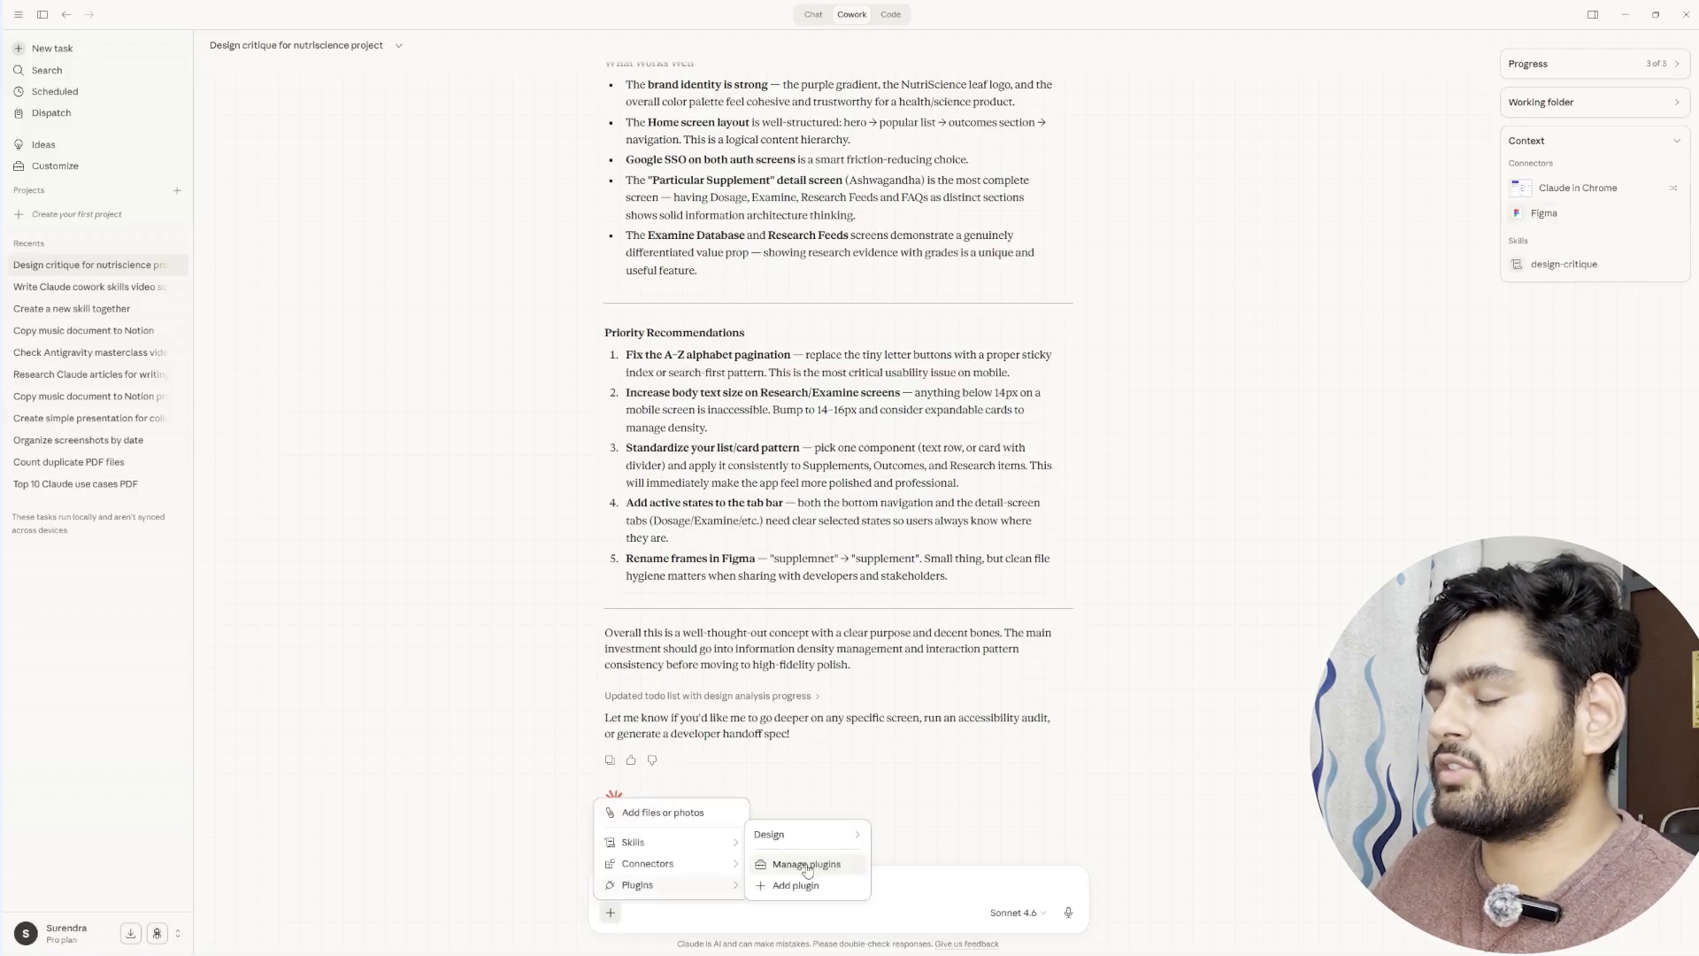
pyautogui.click(807, 866)
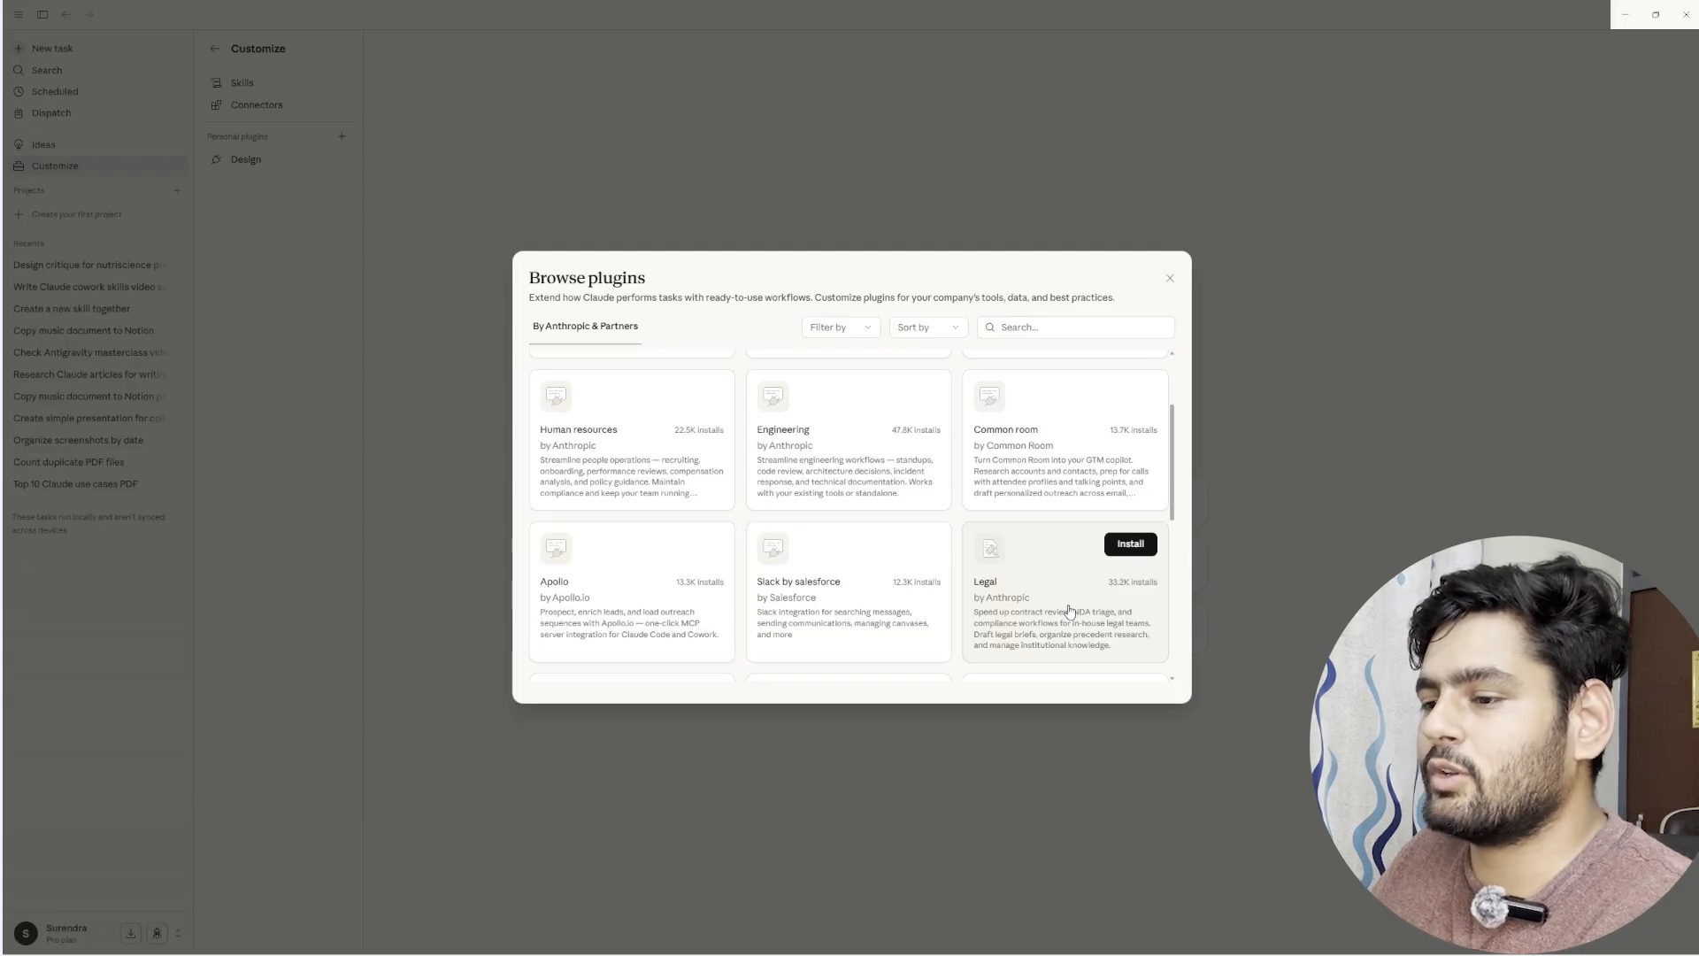
pyautogui.scroll(-2, 824, 519)
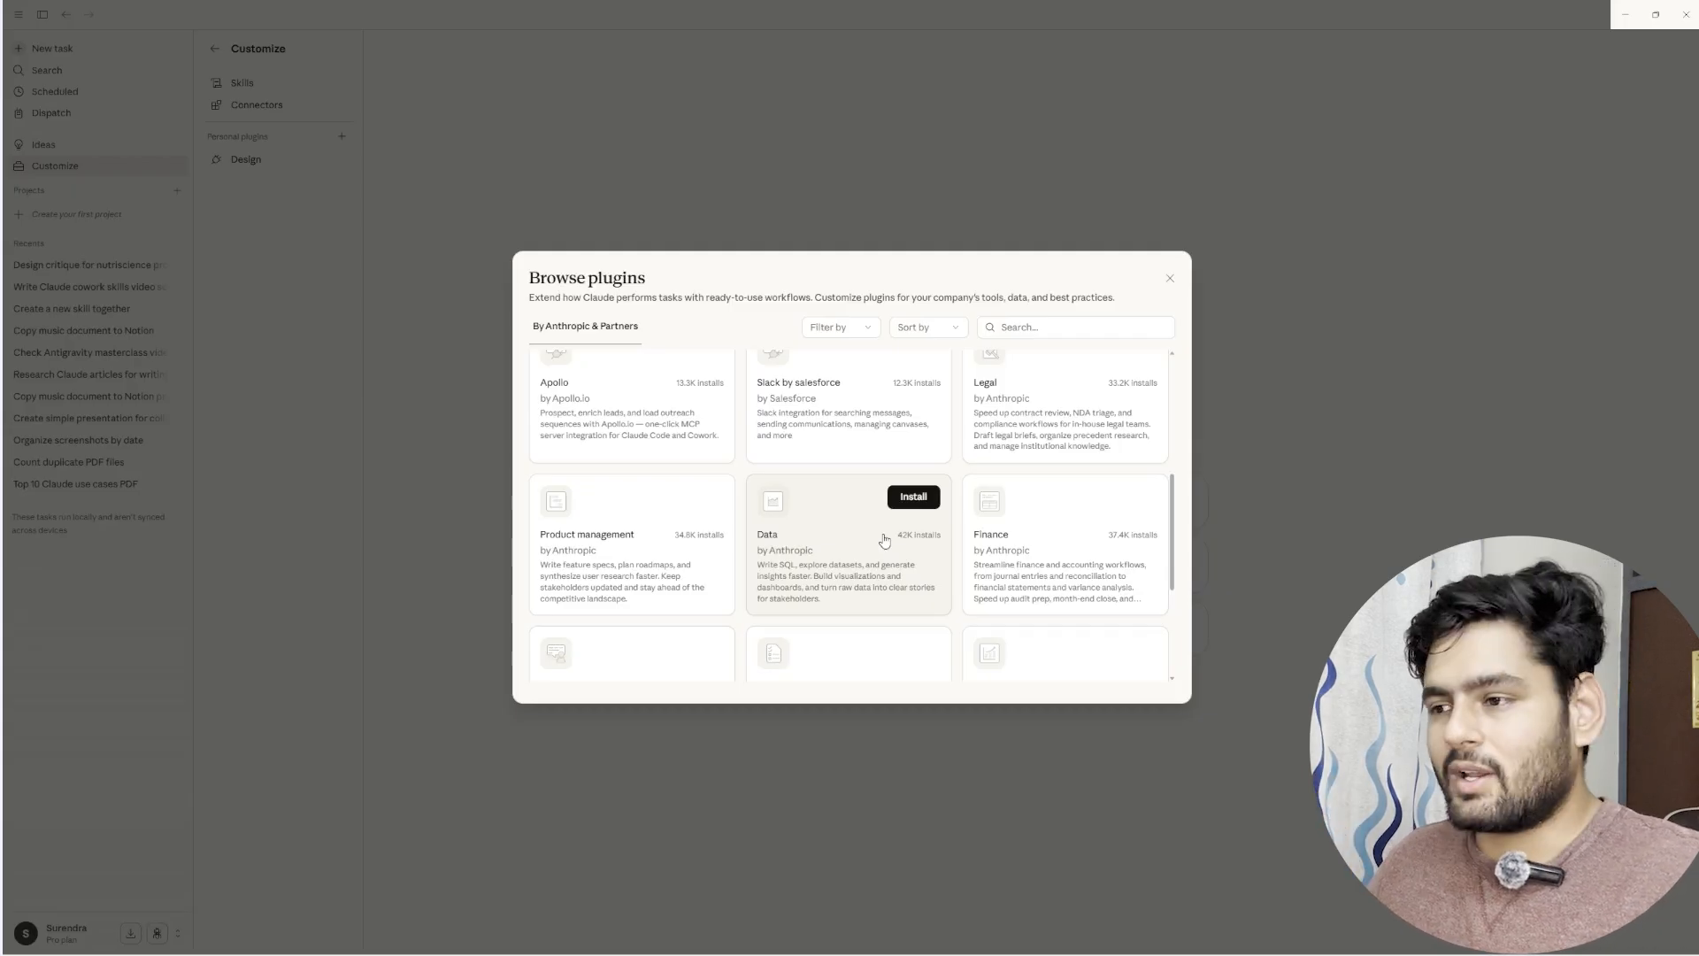
pyautogui.scroll(-3, 653, 427)
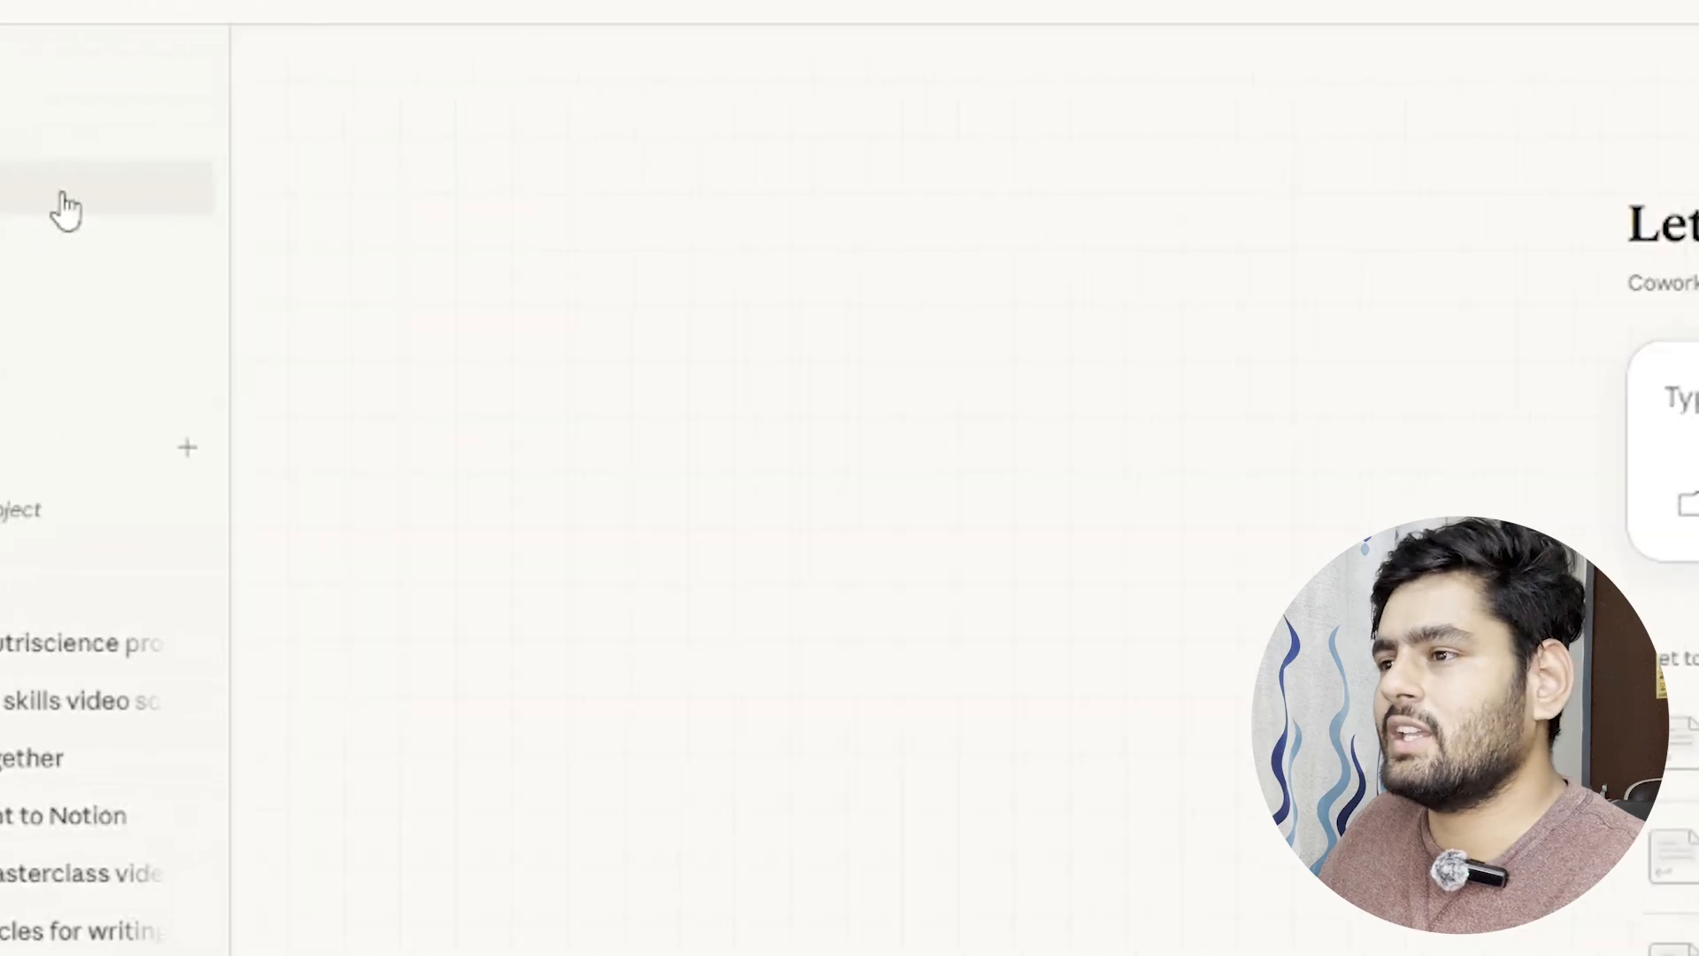
# Step: Open the scheduled tasks page and turn on Keep awake
pyautogui.click(66, 210)
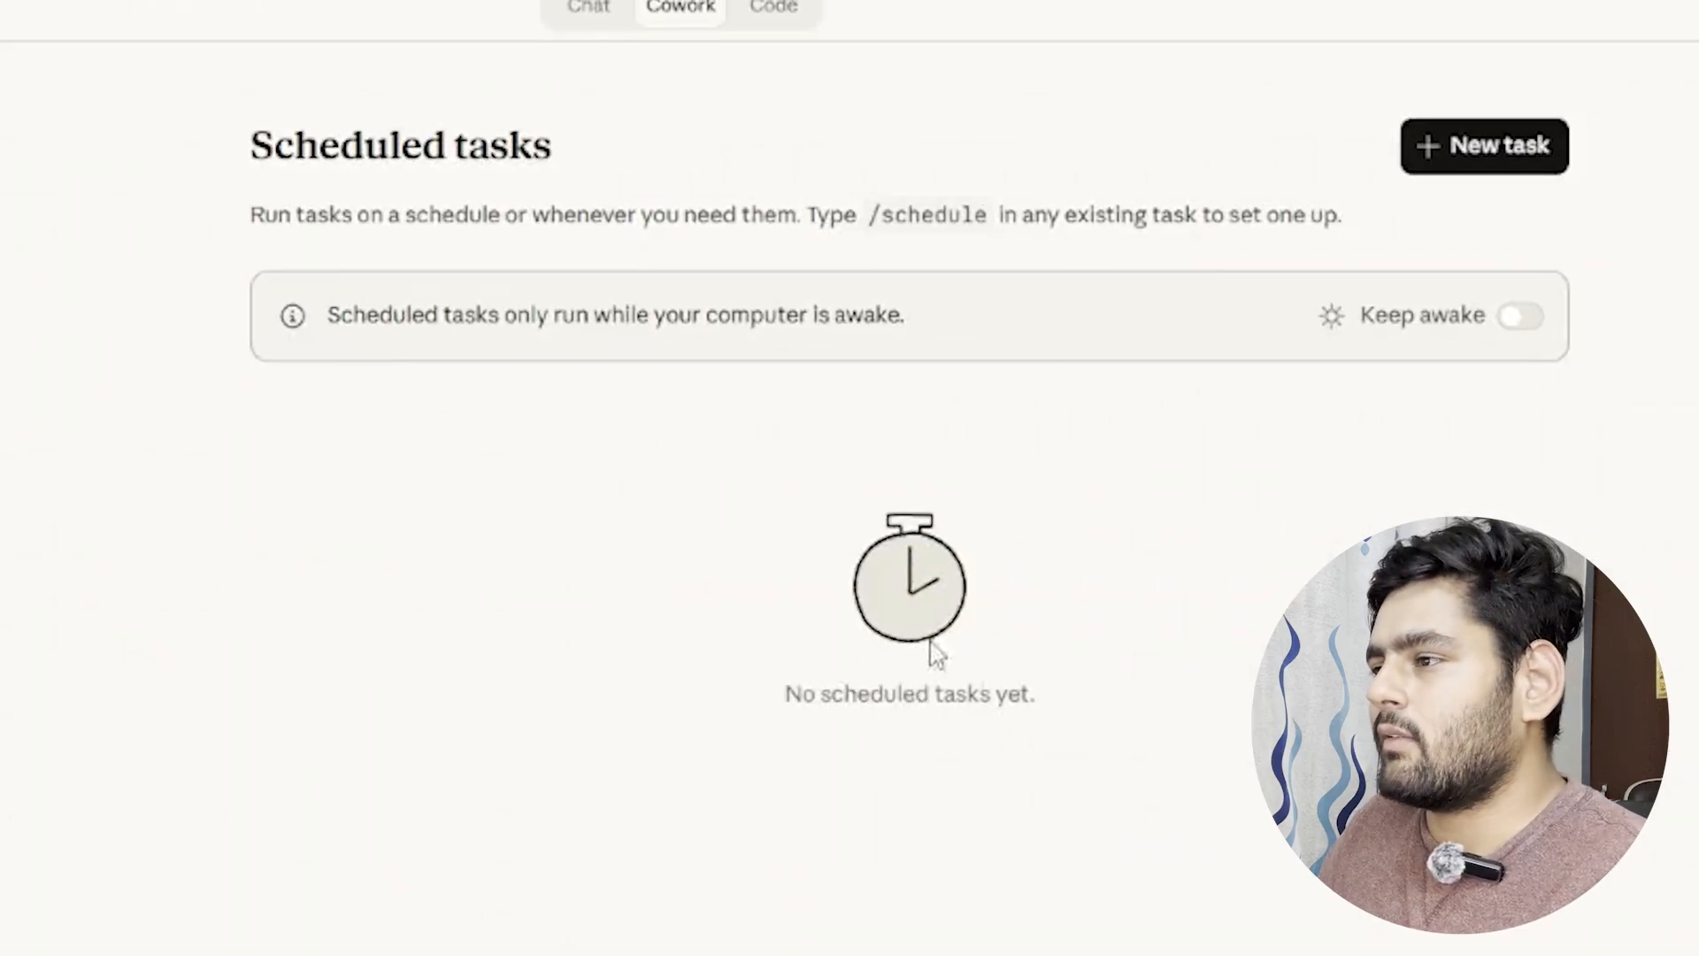
pyautogui.click(1523, 318)
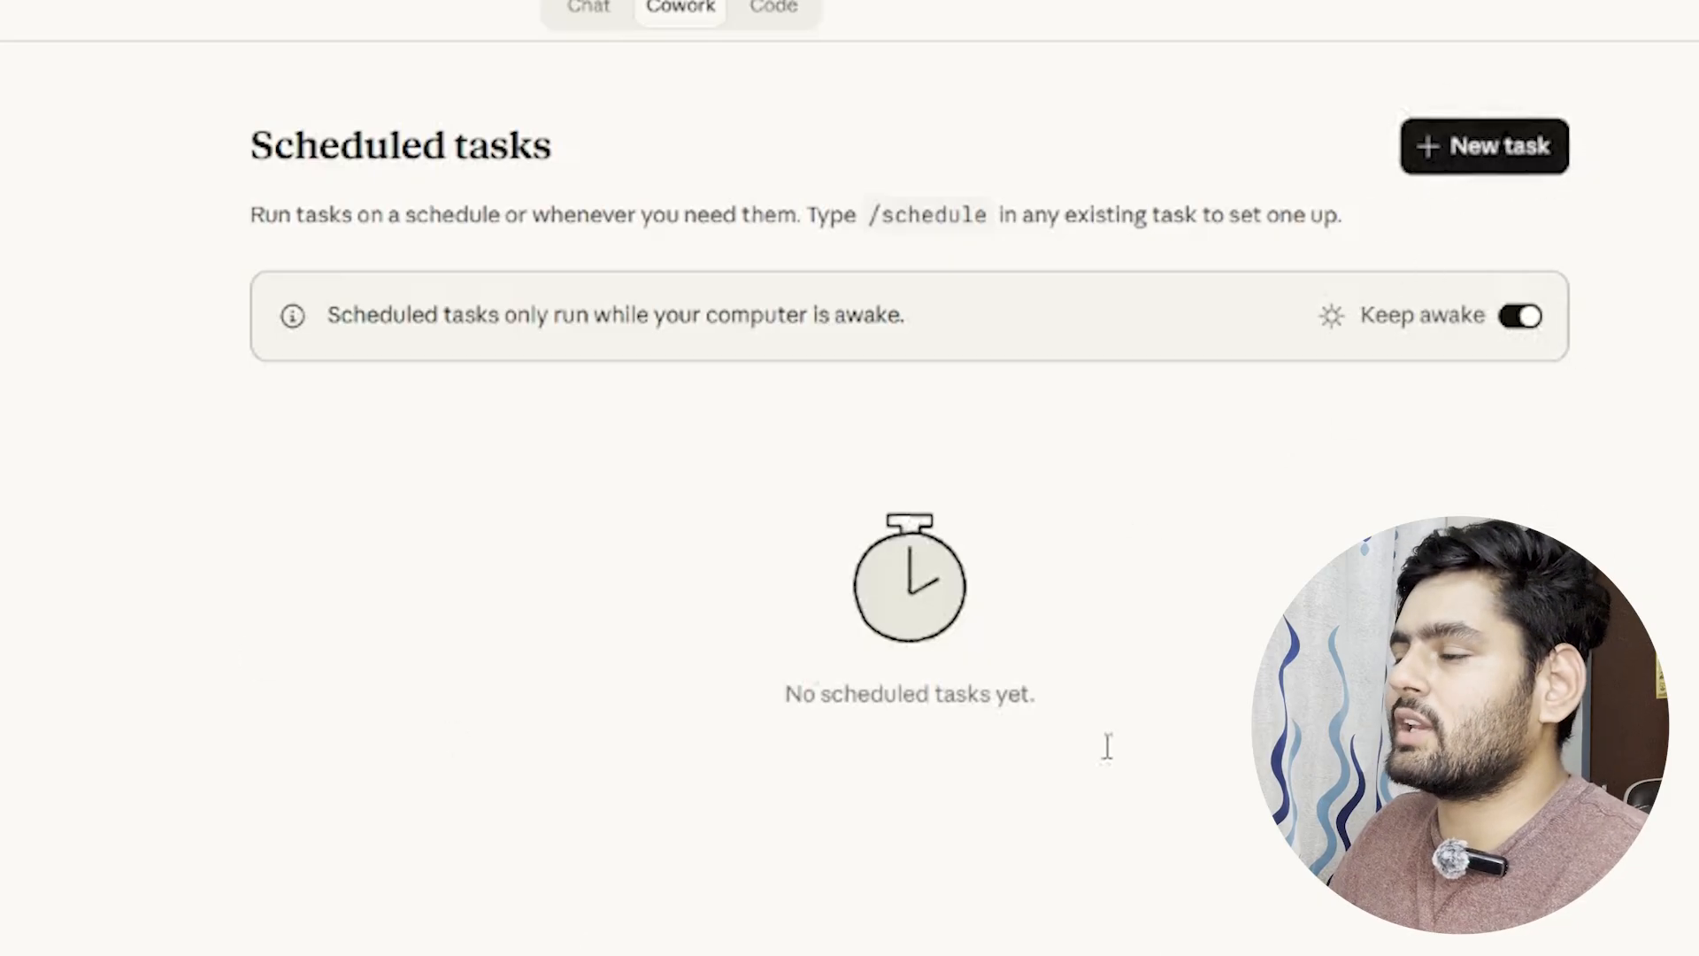
# Step: Create a scheduled task named "New AI videos" with the description "3 new video ideas based on the current AI news and trends"
pyautogui.click(1502, 145)
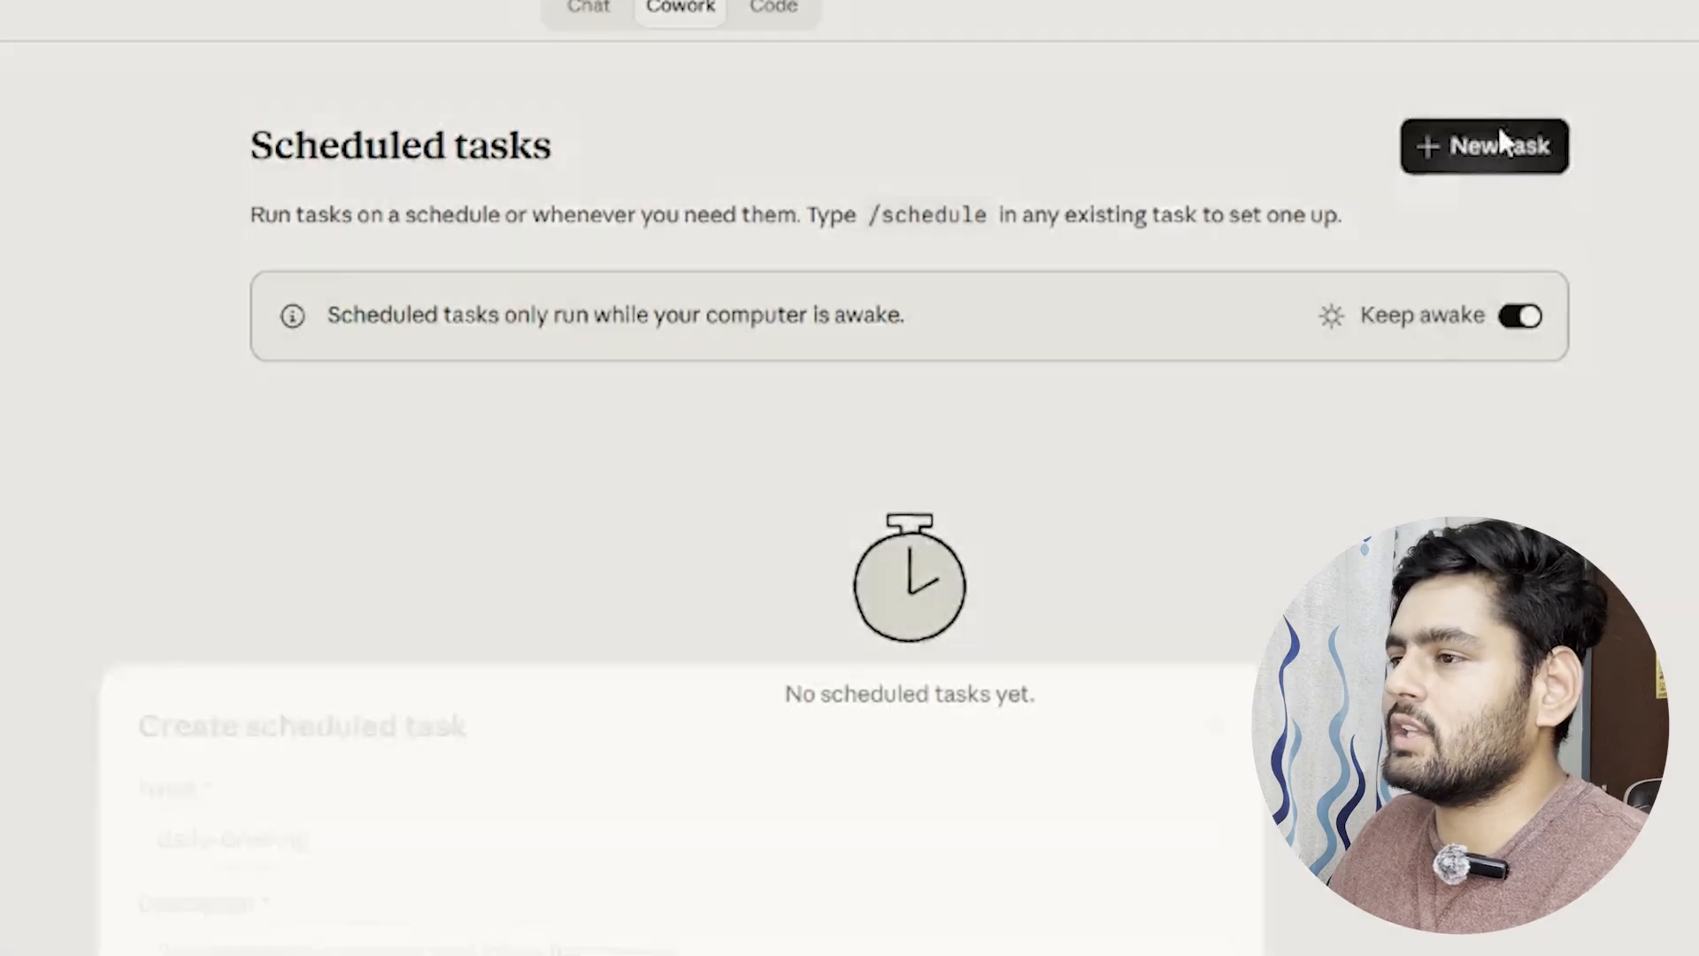
pyautogui.click(406, 810)
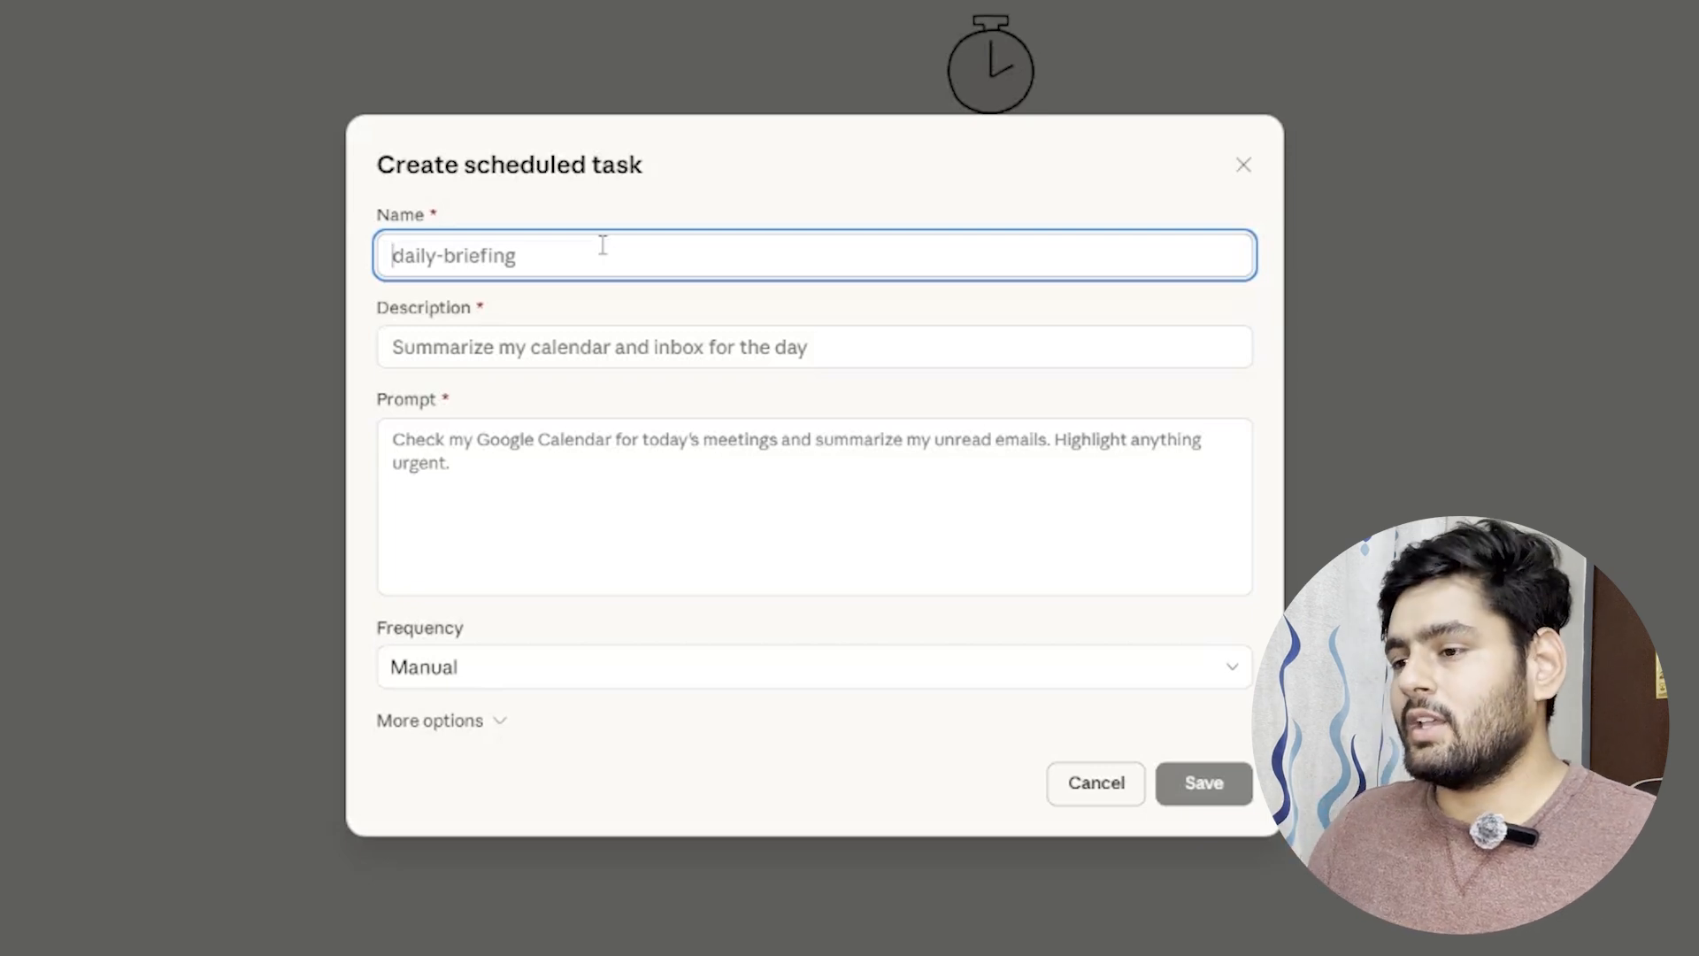
pyautogui.write('New AI')
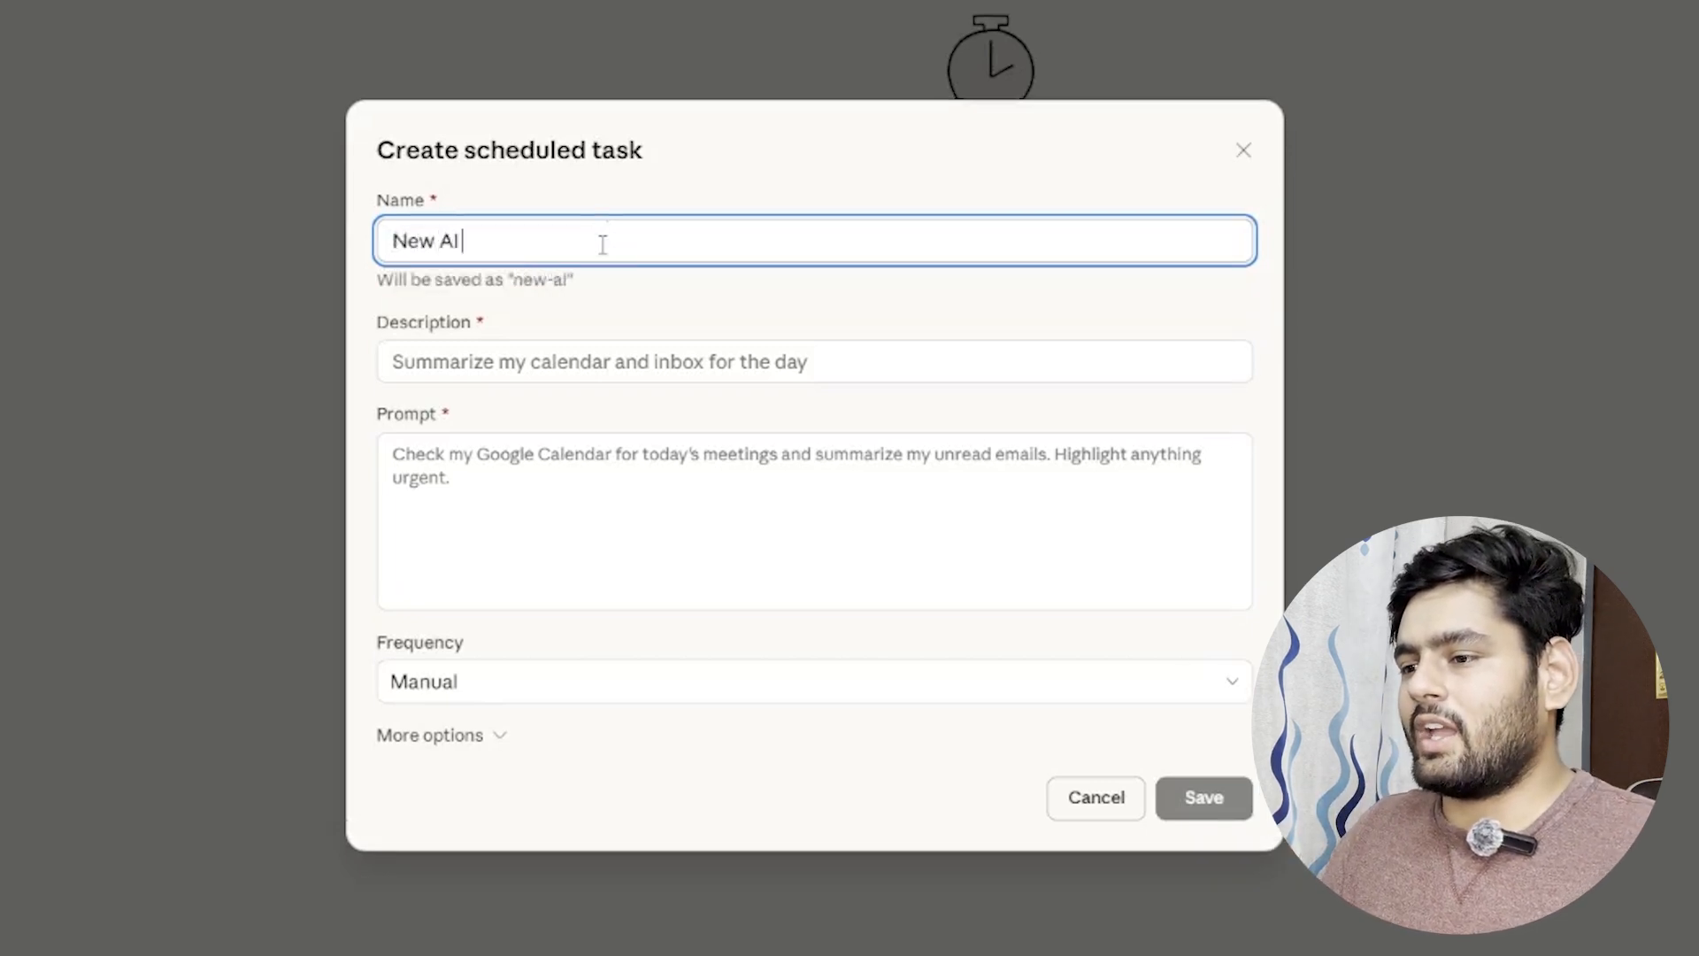
pyautogui.write(' videos')
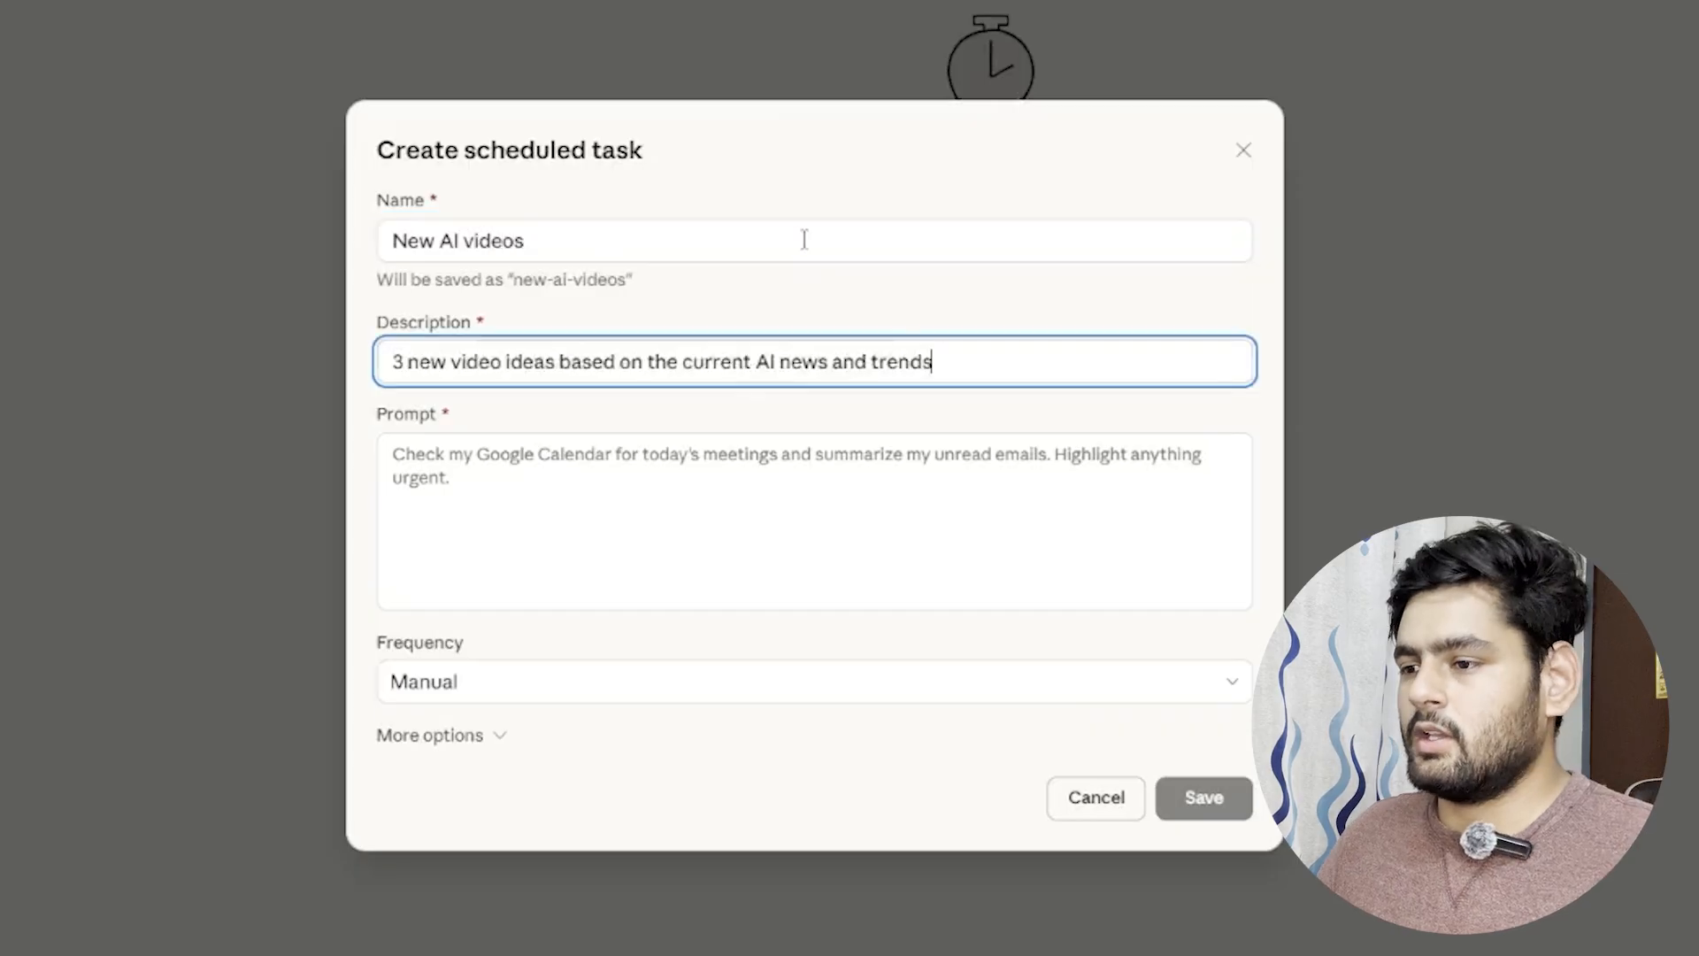
pyautogui.click(807, 234)
pyautogui.moveTo(450, 361); pyautogui.dragTo(953, 366)
# Step: Enter a prompt to find AI news from the last 24 hours and save the 3 best potentially viral video ideas in Notion's video project research status
pyautogui.click(940, 411)
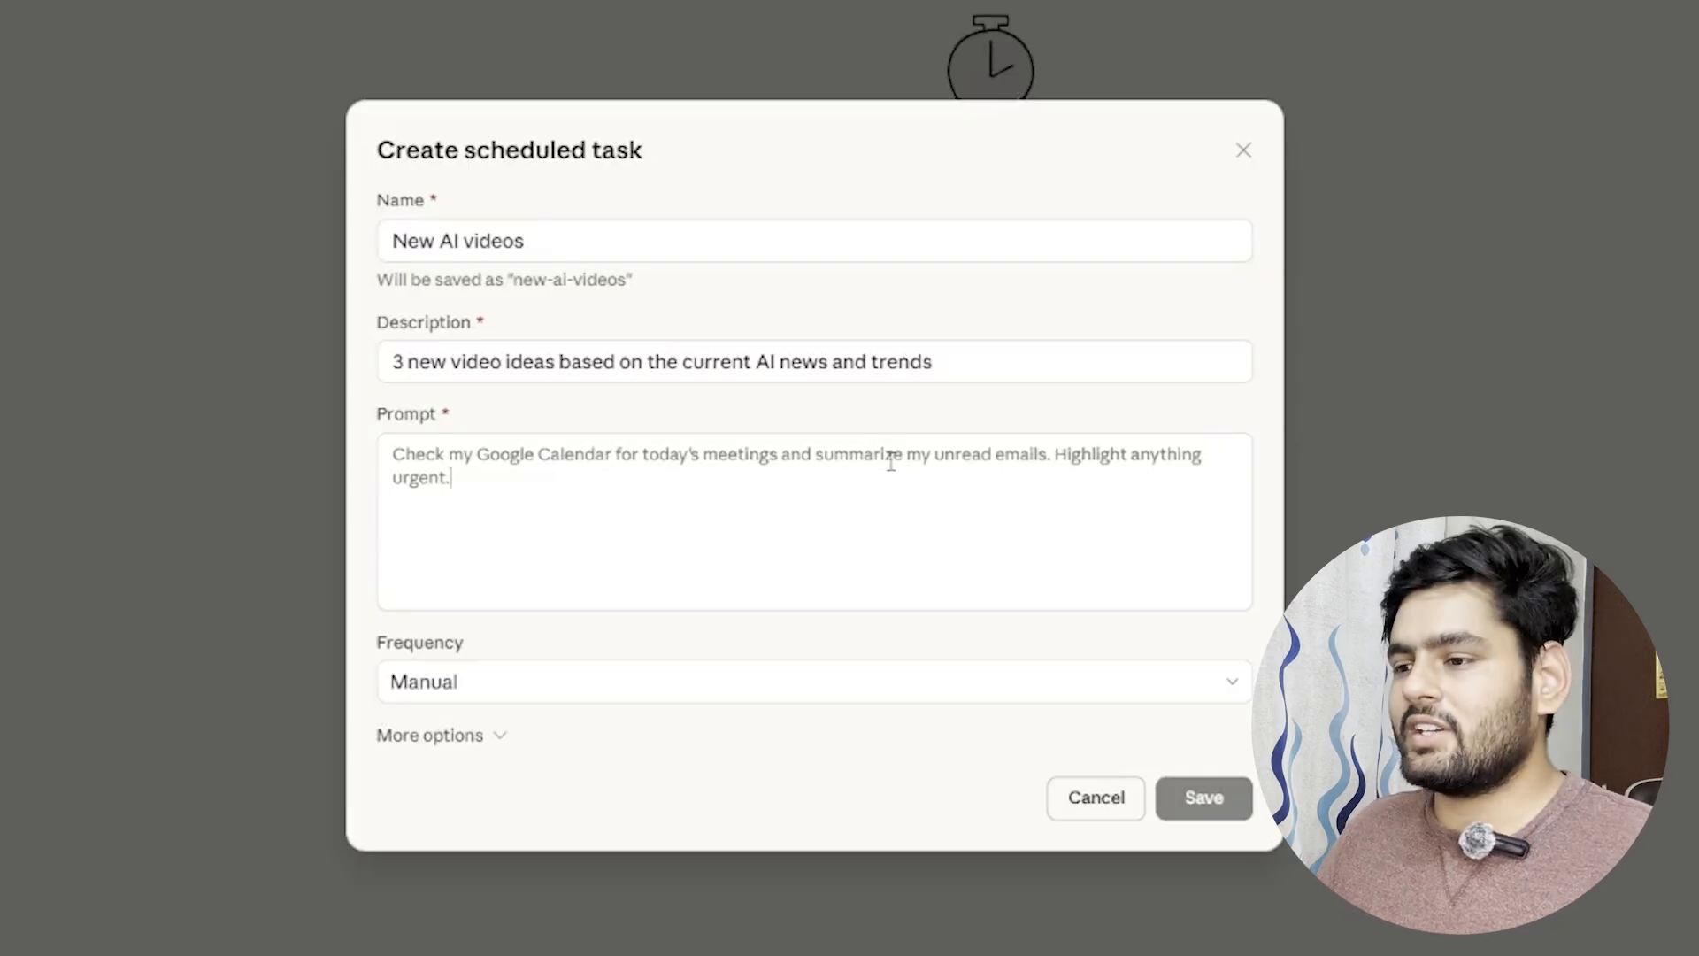
pyautogui.write('Find all the latest AI news from the last 24 hours, and from that, give me the 3 best video ideas on AI that have the potential to go viral, and save them in my Notion video project research status')
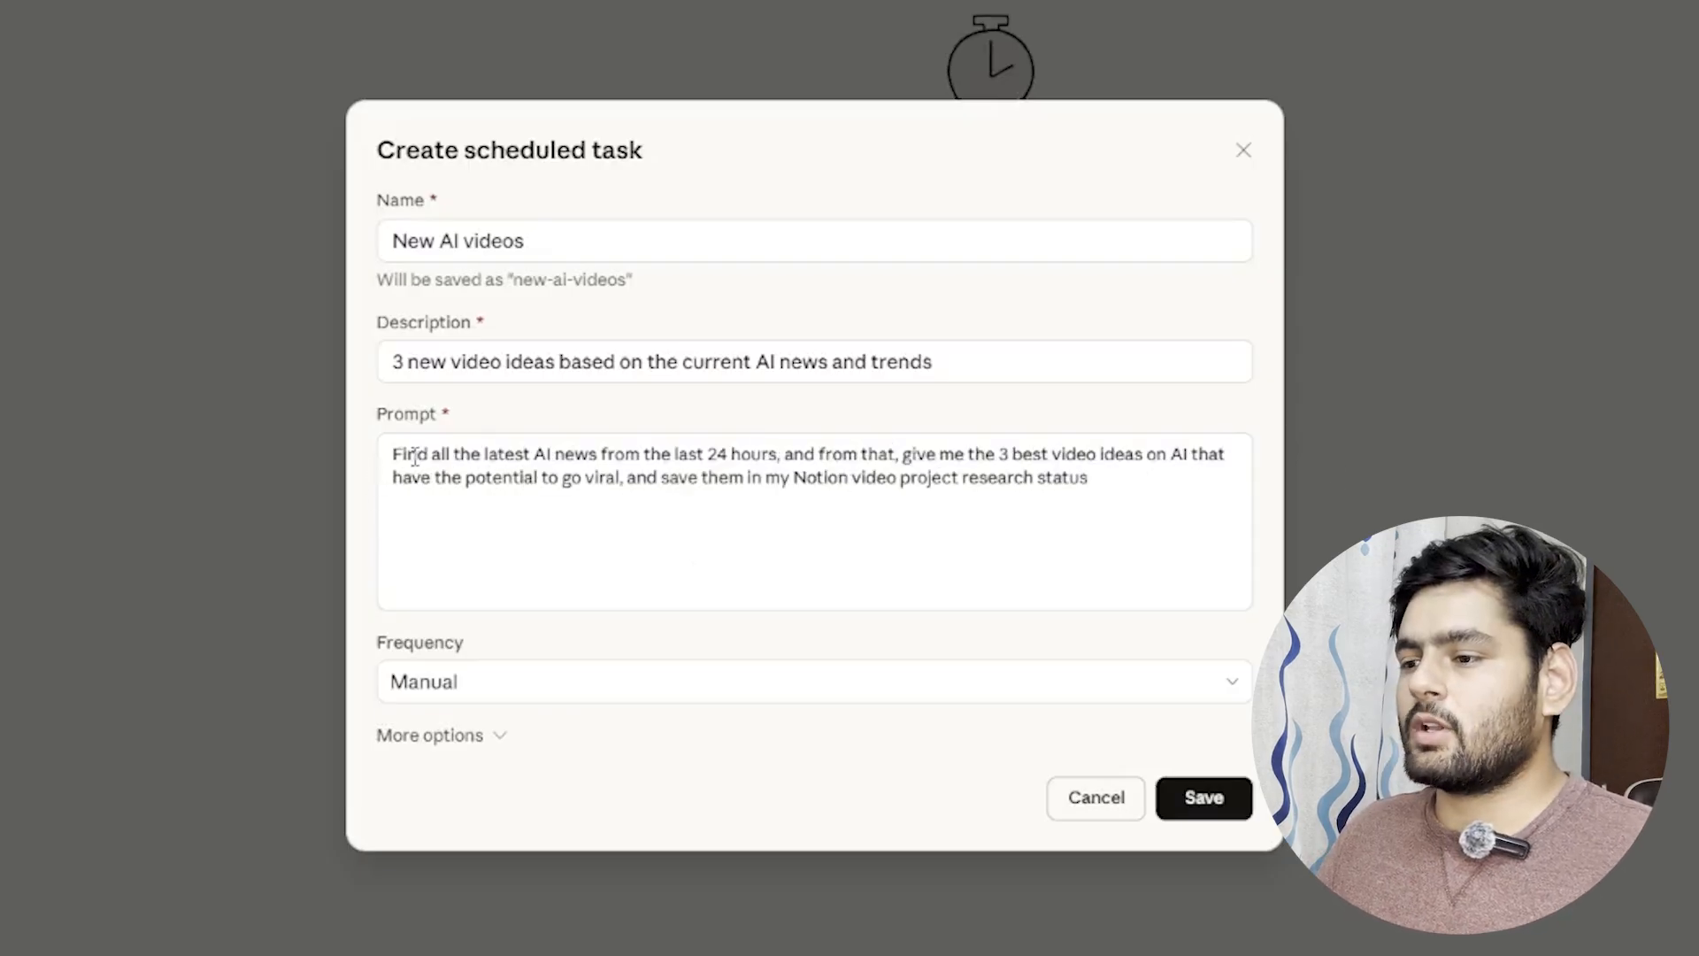
pyautogui.moveTo(406, 454); pyautogui.dragTo(861, 454)
pyautogui.click(880, 454)
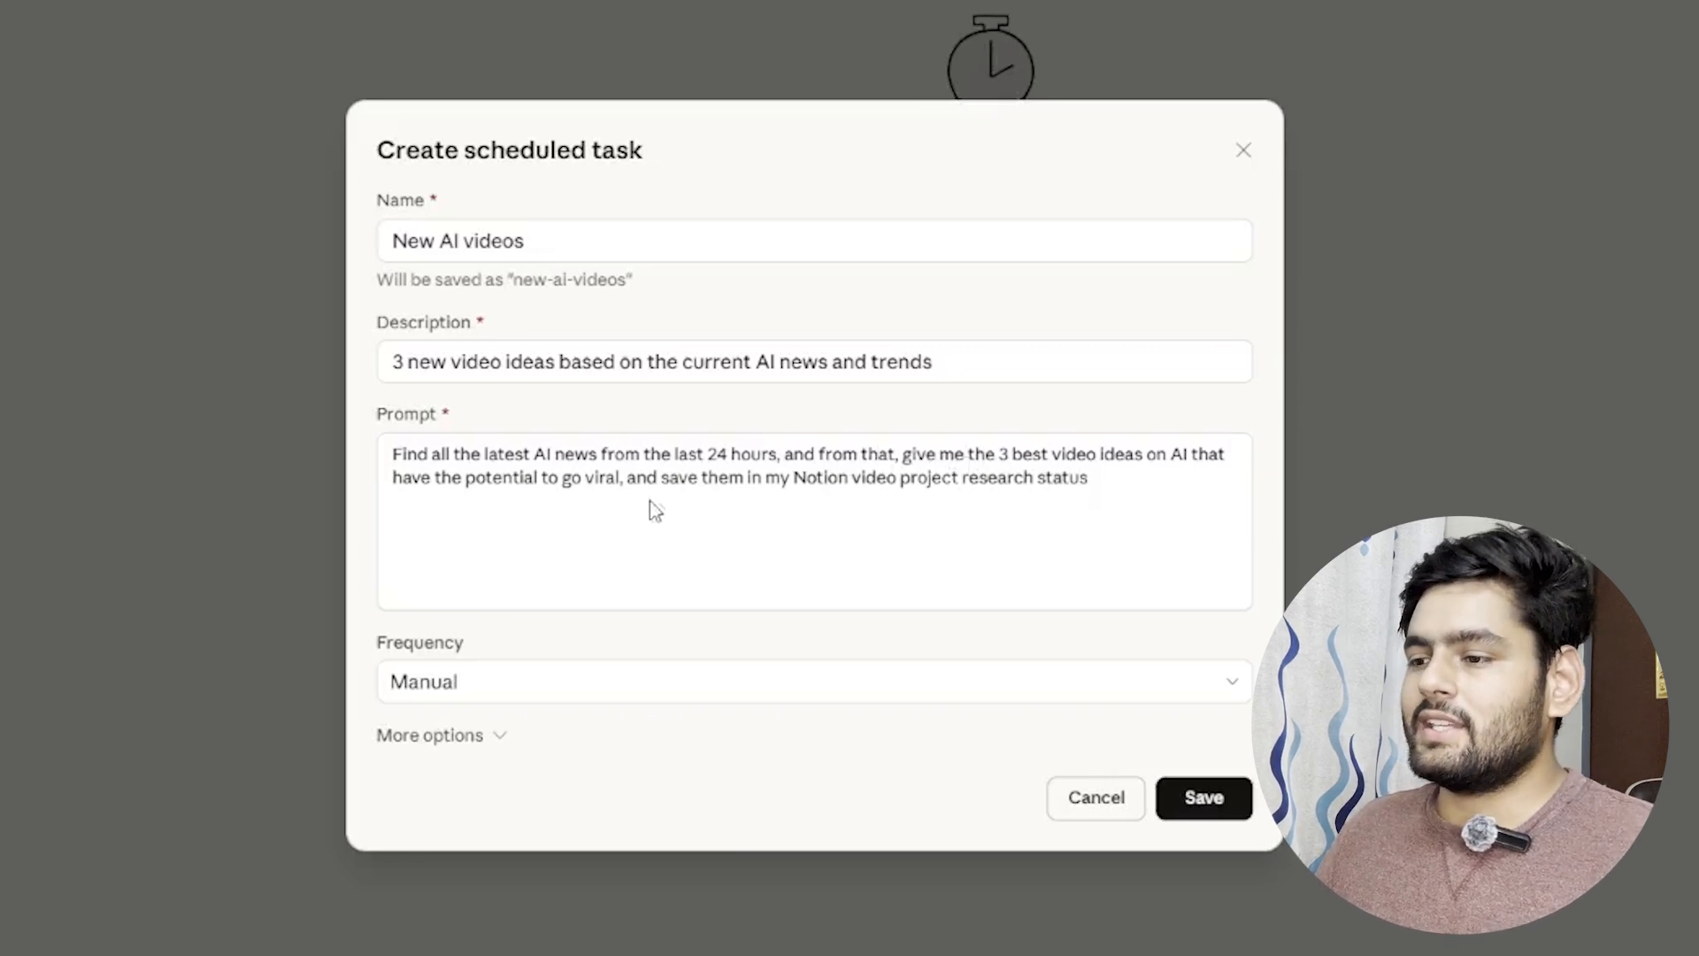
pyautogui.moveTo(586, 478); pyautogui.dragTo(636, 478)
pyautogui.click(730, 479)
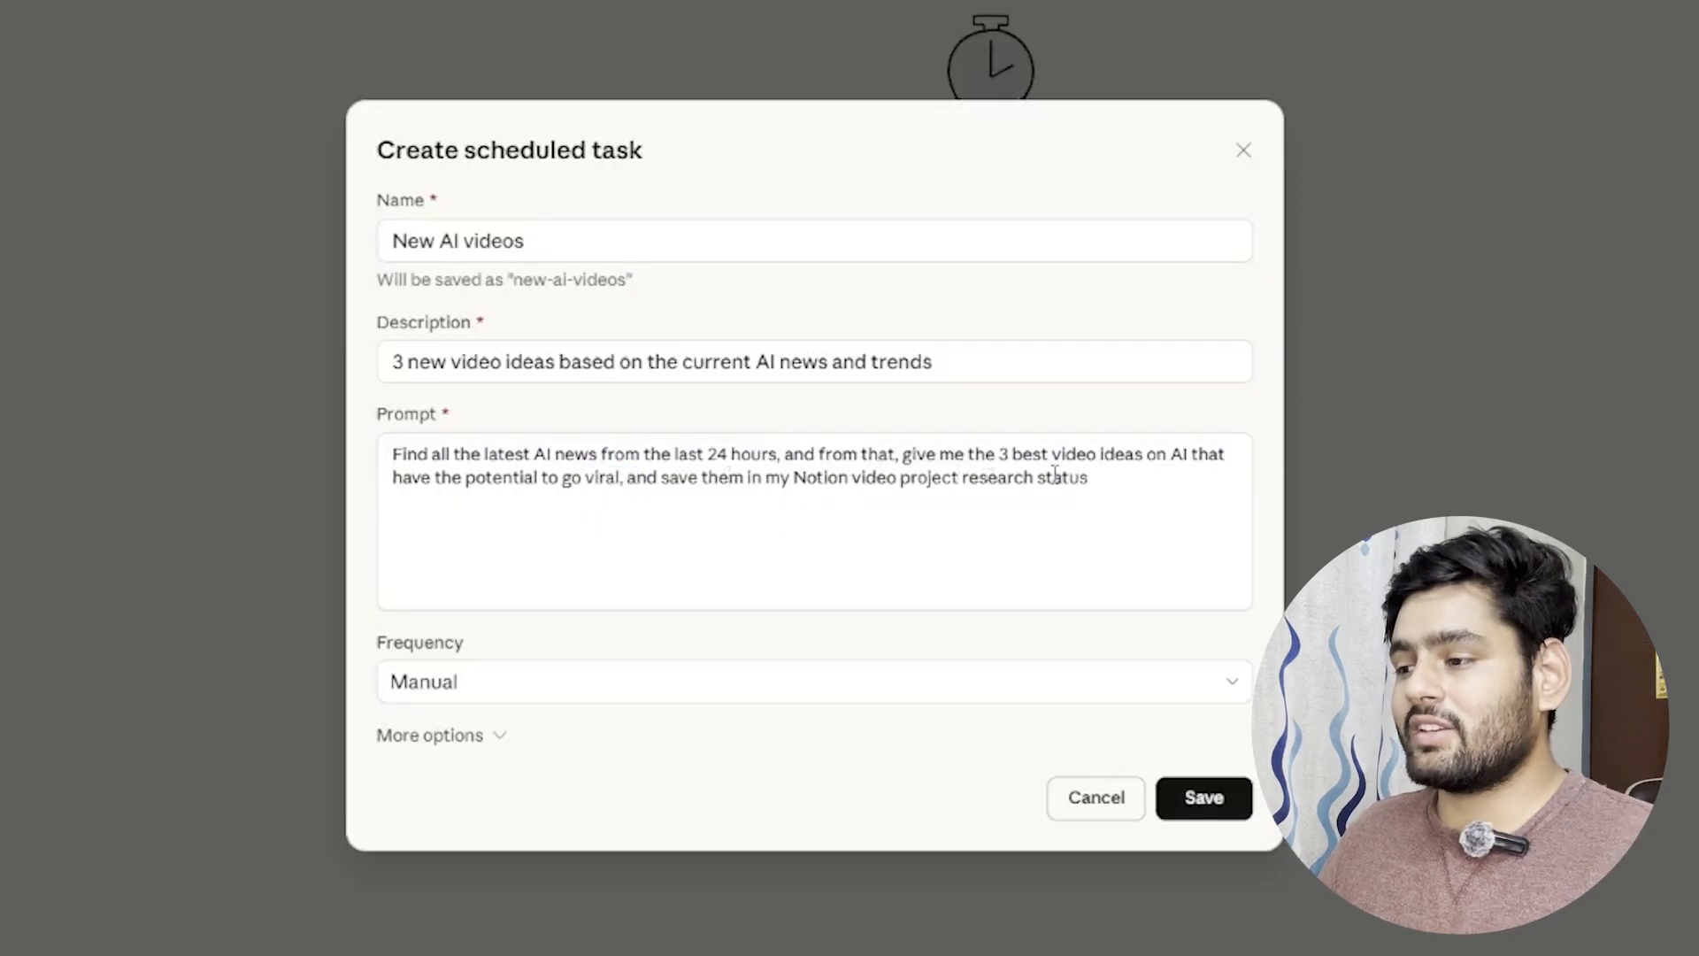
pyautogui.click(1113, 478)
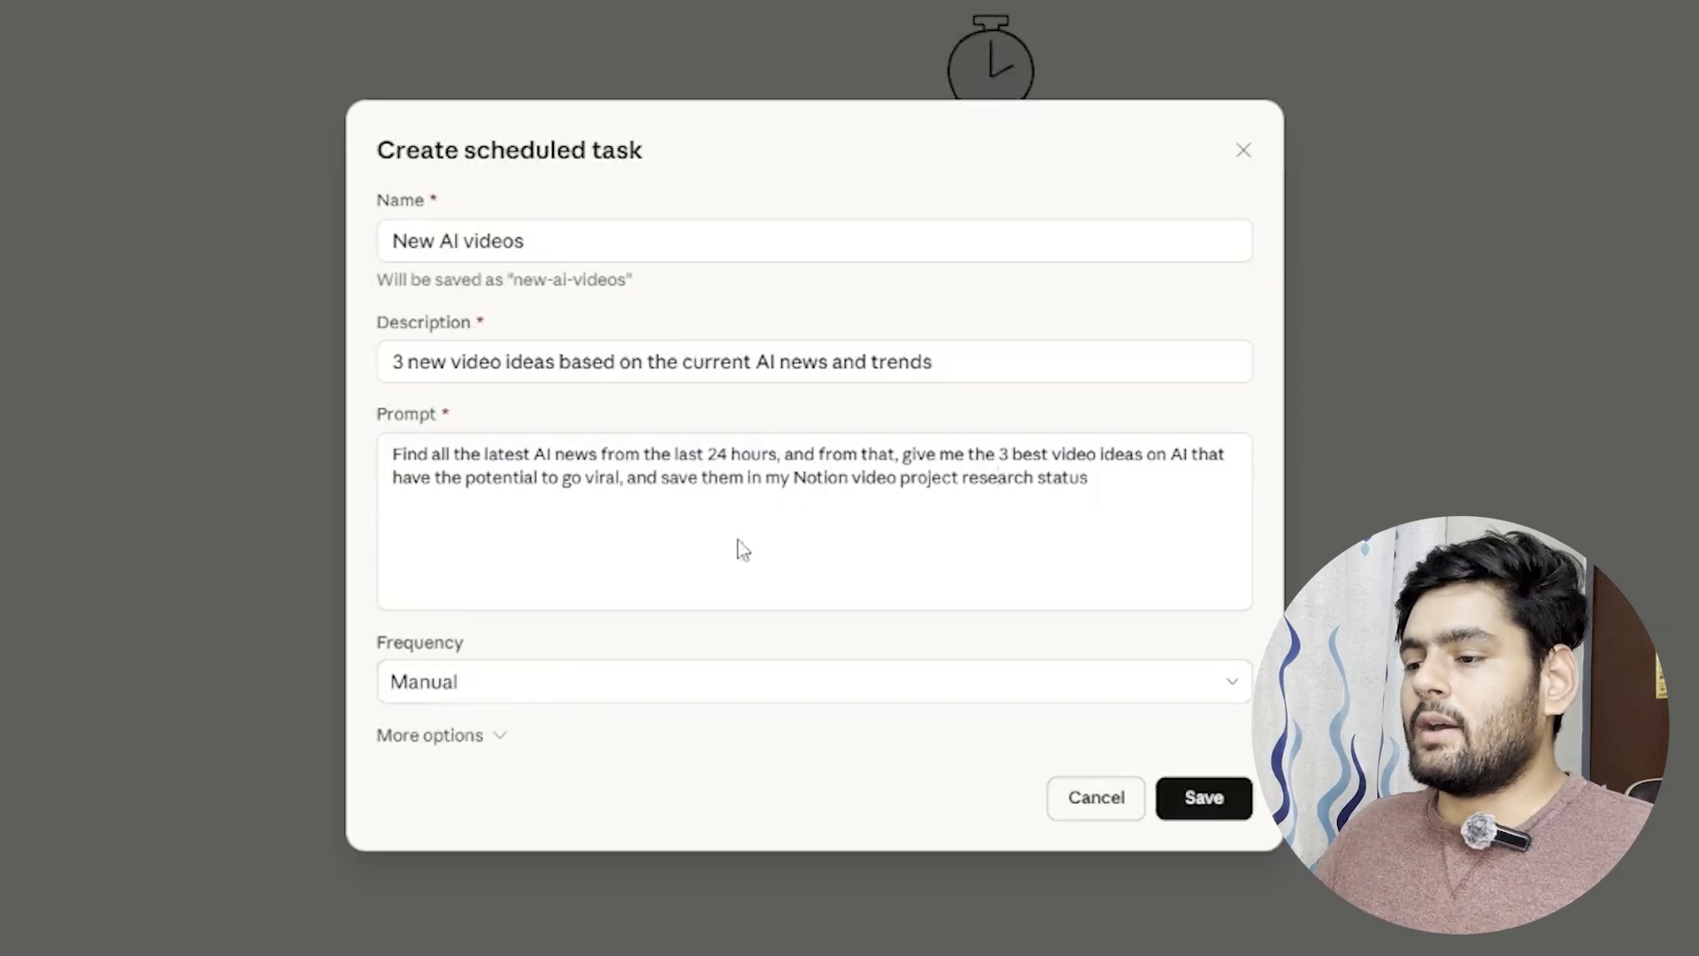
# Step: Set the scheduled task to run daily at 09:00
pyautogui.click(599, 699)
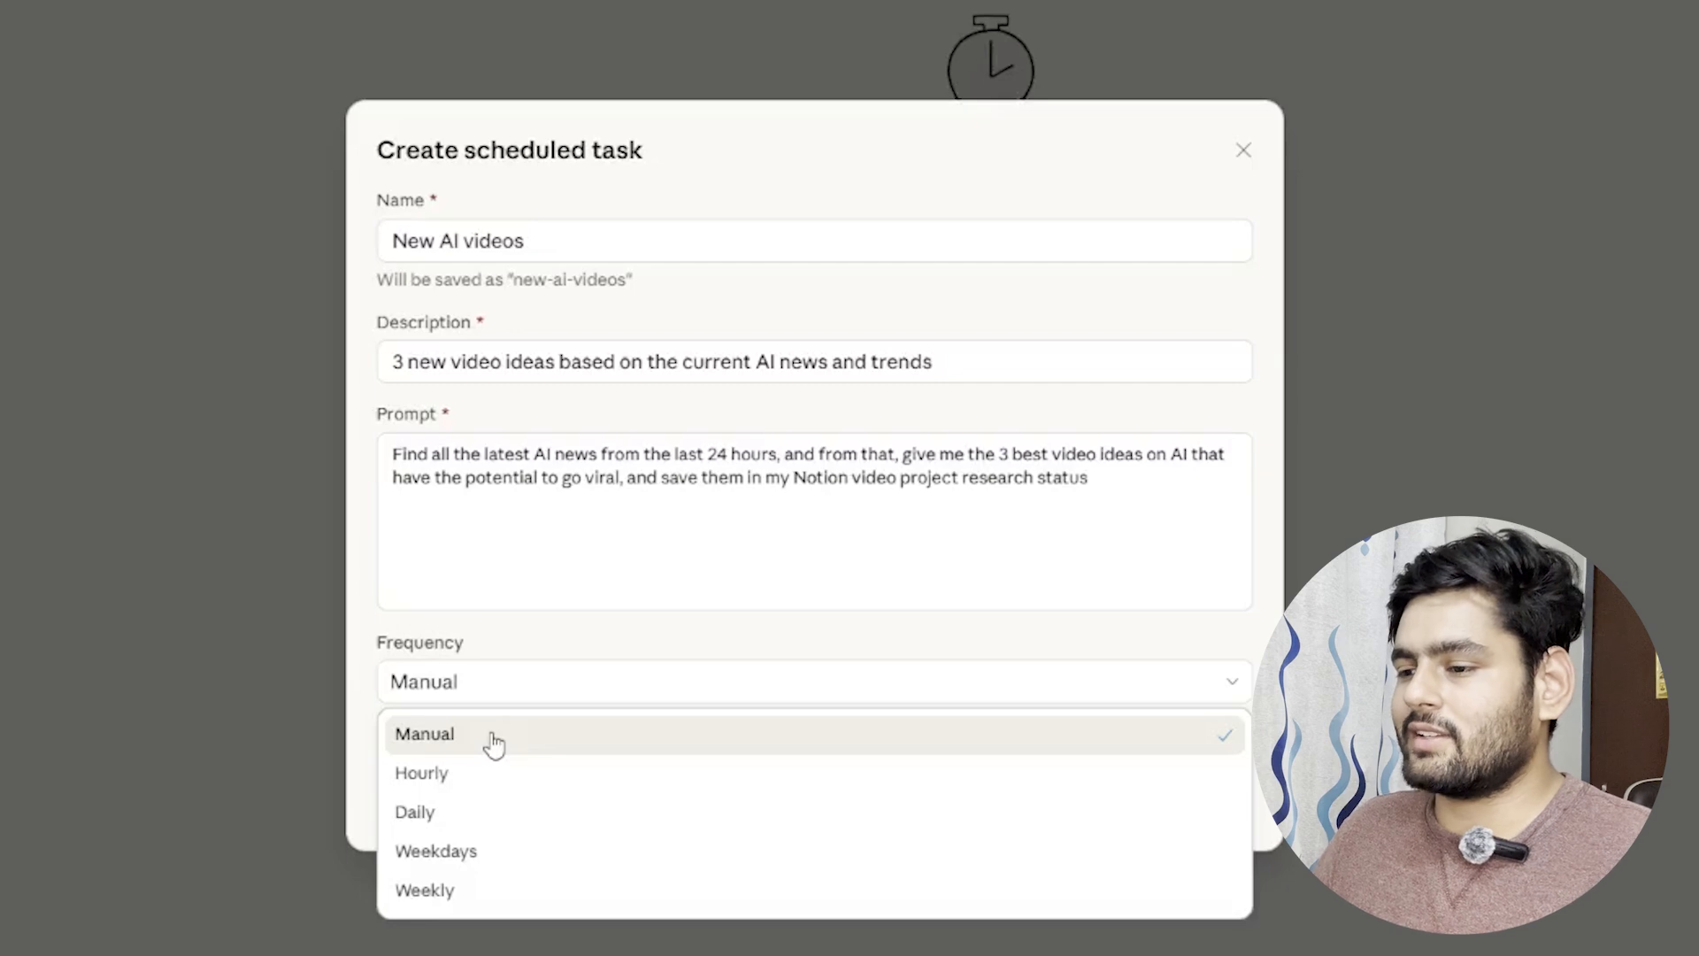
pyautogui.click(470, 819)
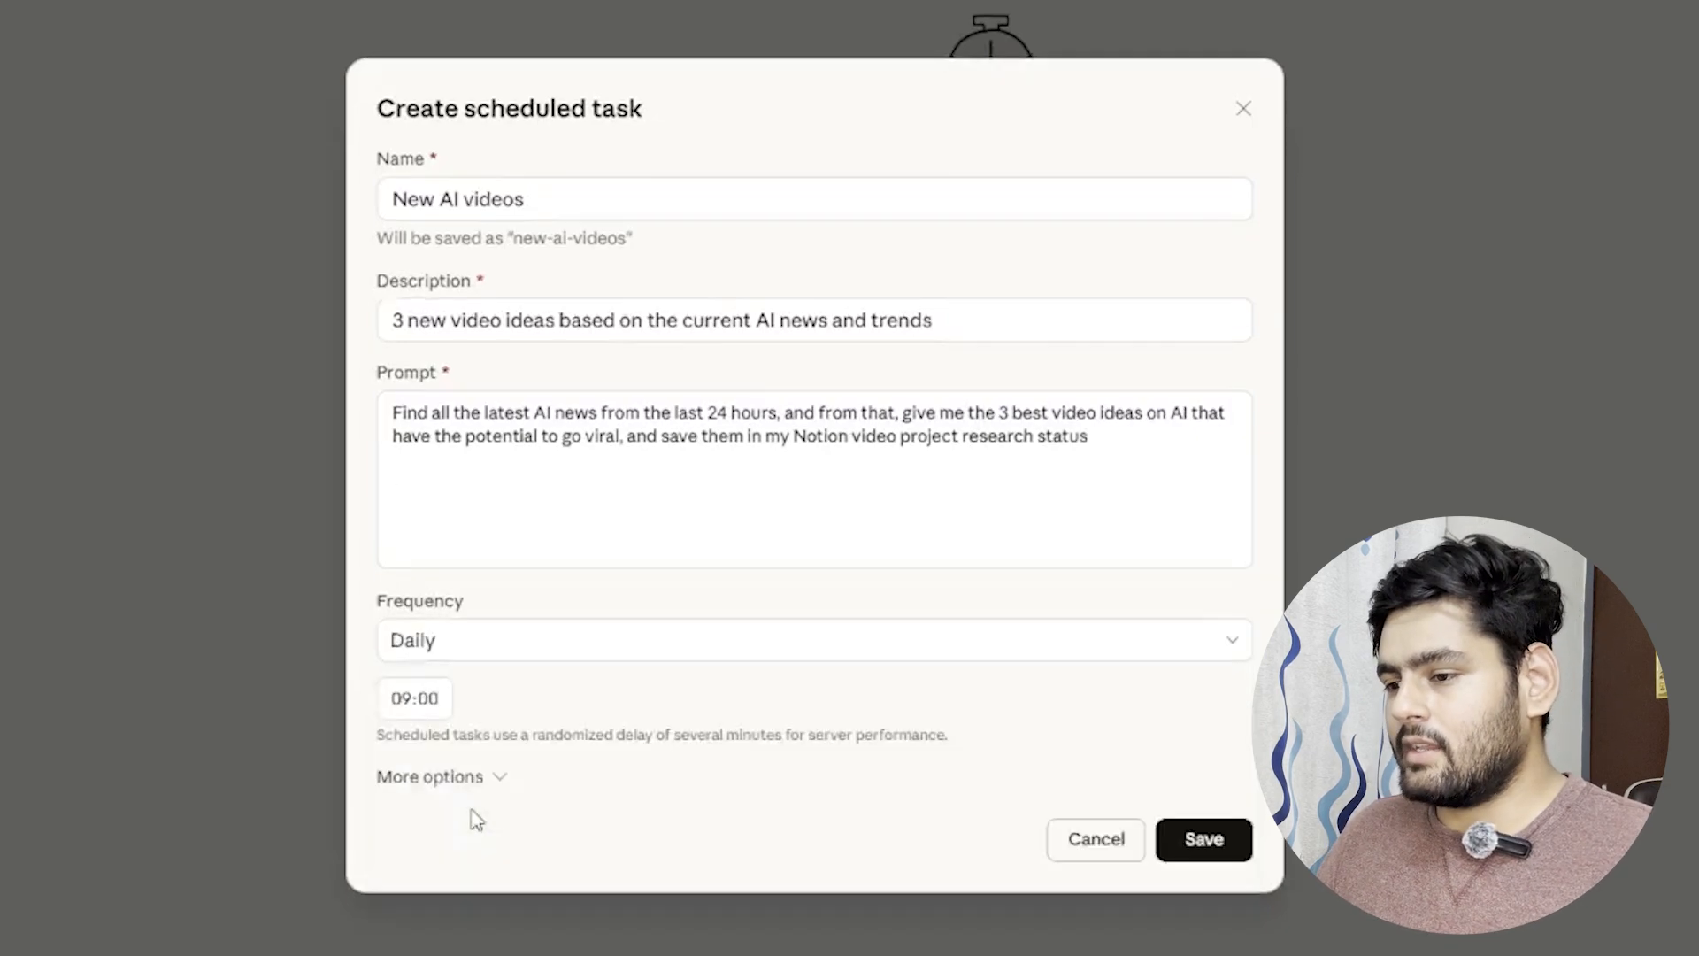
pyautogui.click(429, 707)
pyautogui.click(401, 707)
pyautogui.click(599, 719)
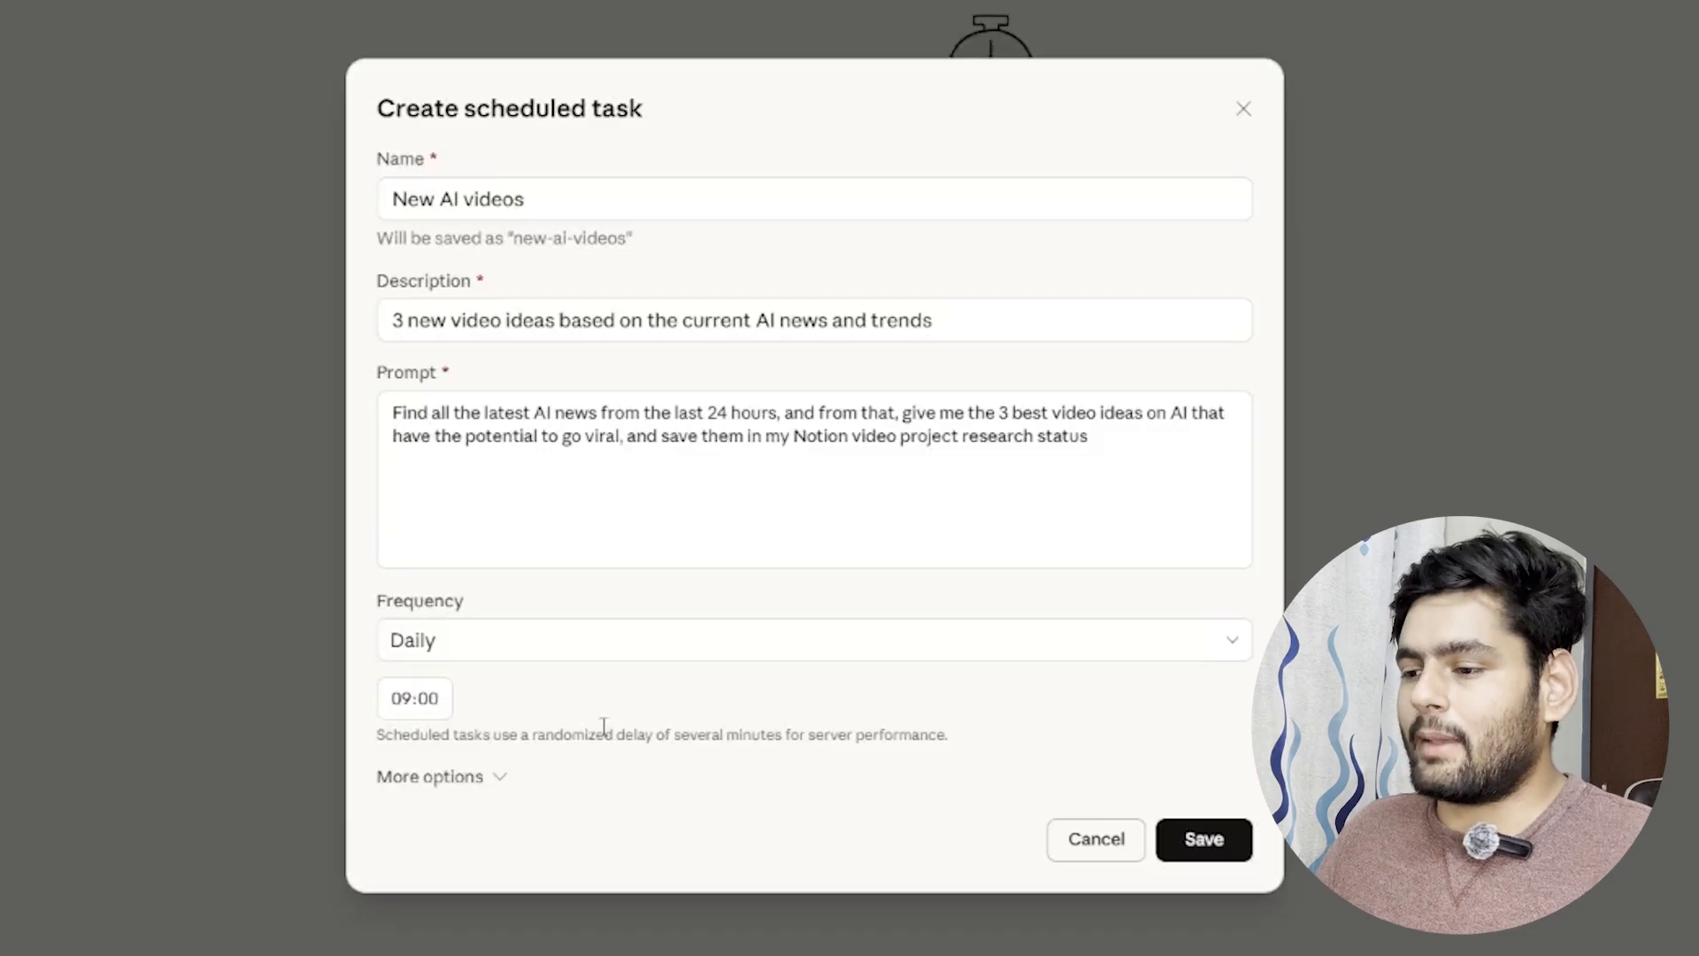
# Step: Show the scheduled task's additional options and review the available models
pyautogui.click(496, 781)
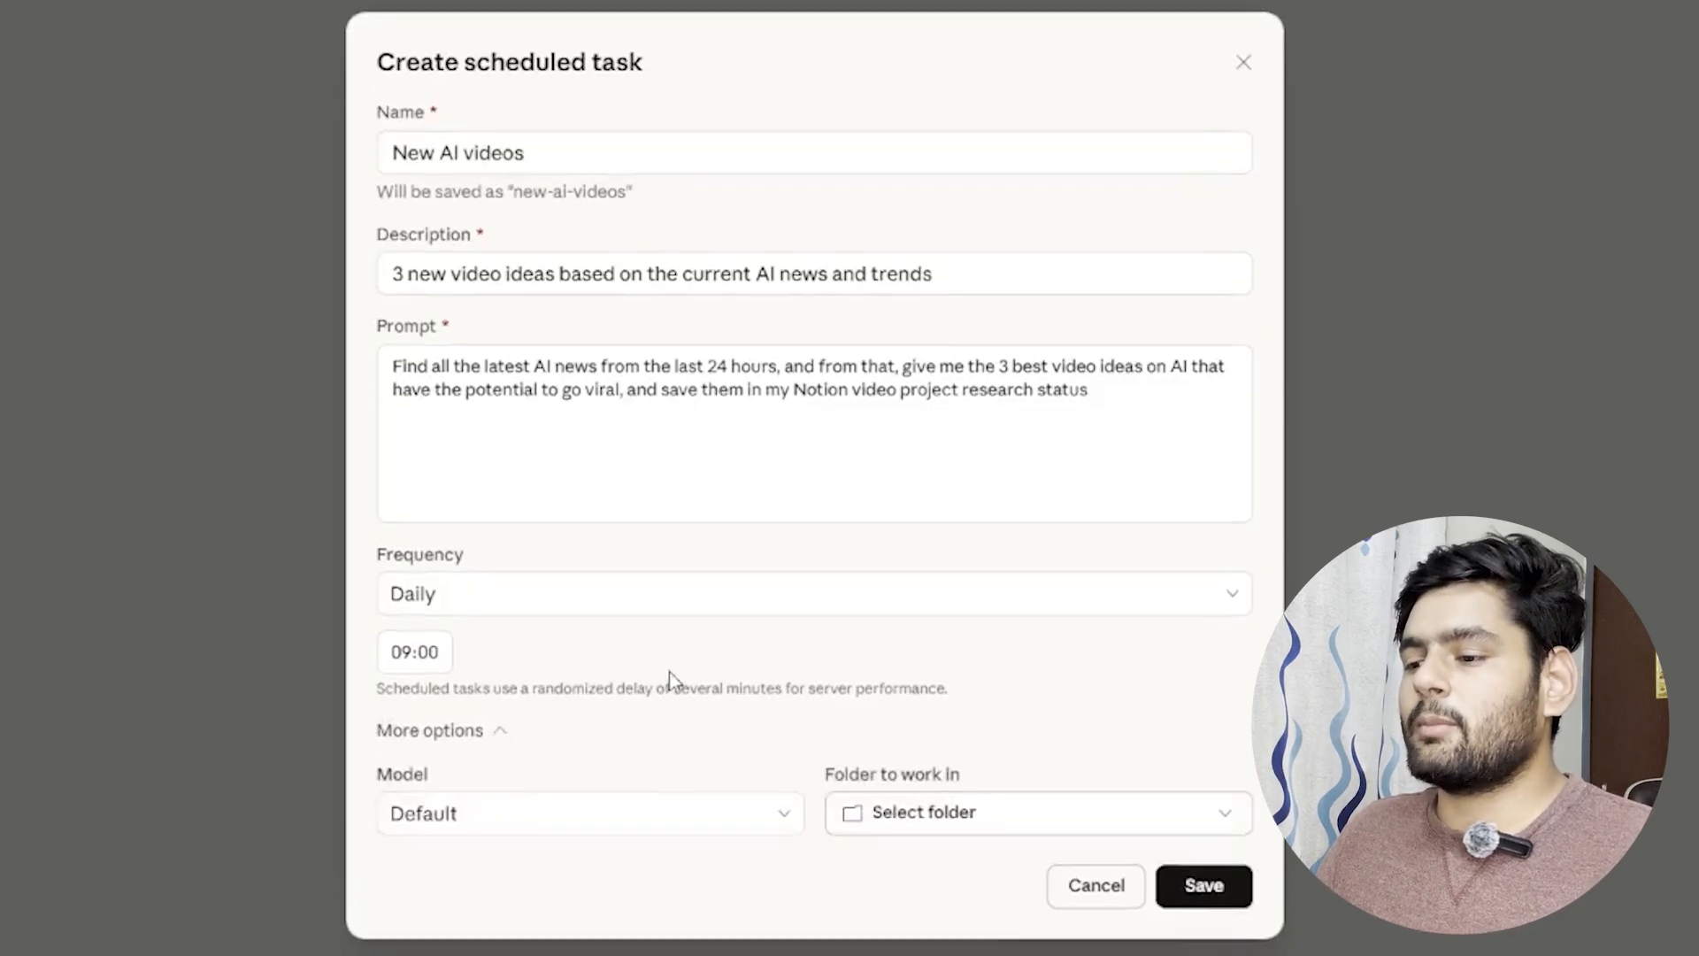
pyautogui.click(643, 821)
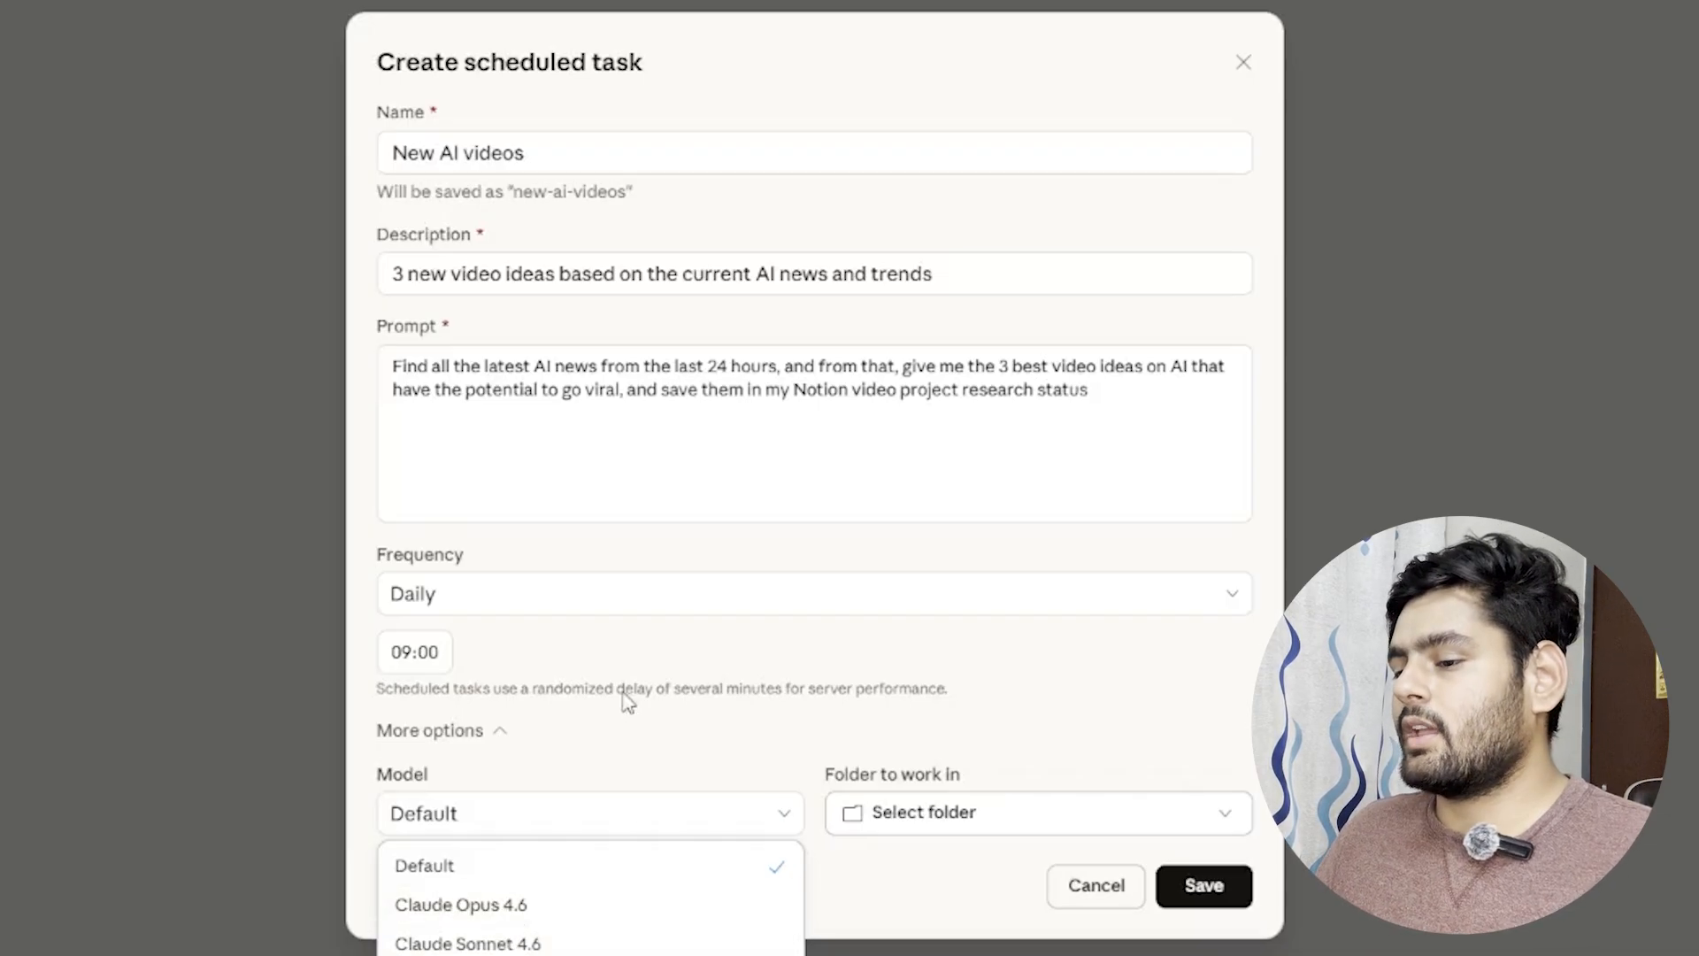
pyautogui.click(964, 753)
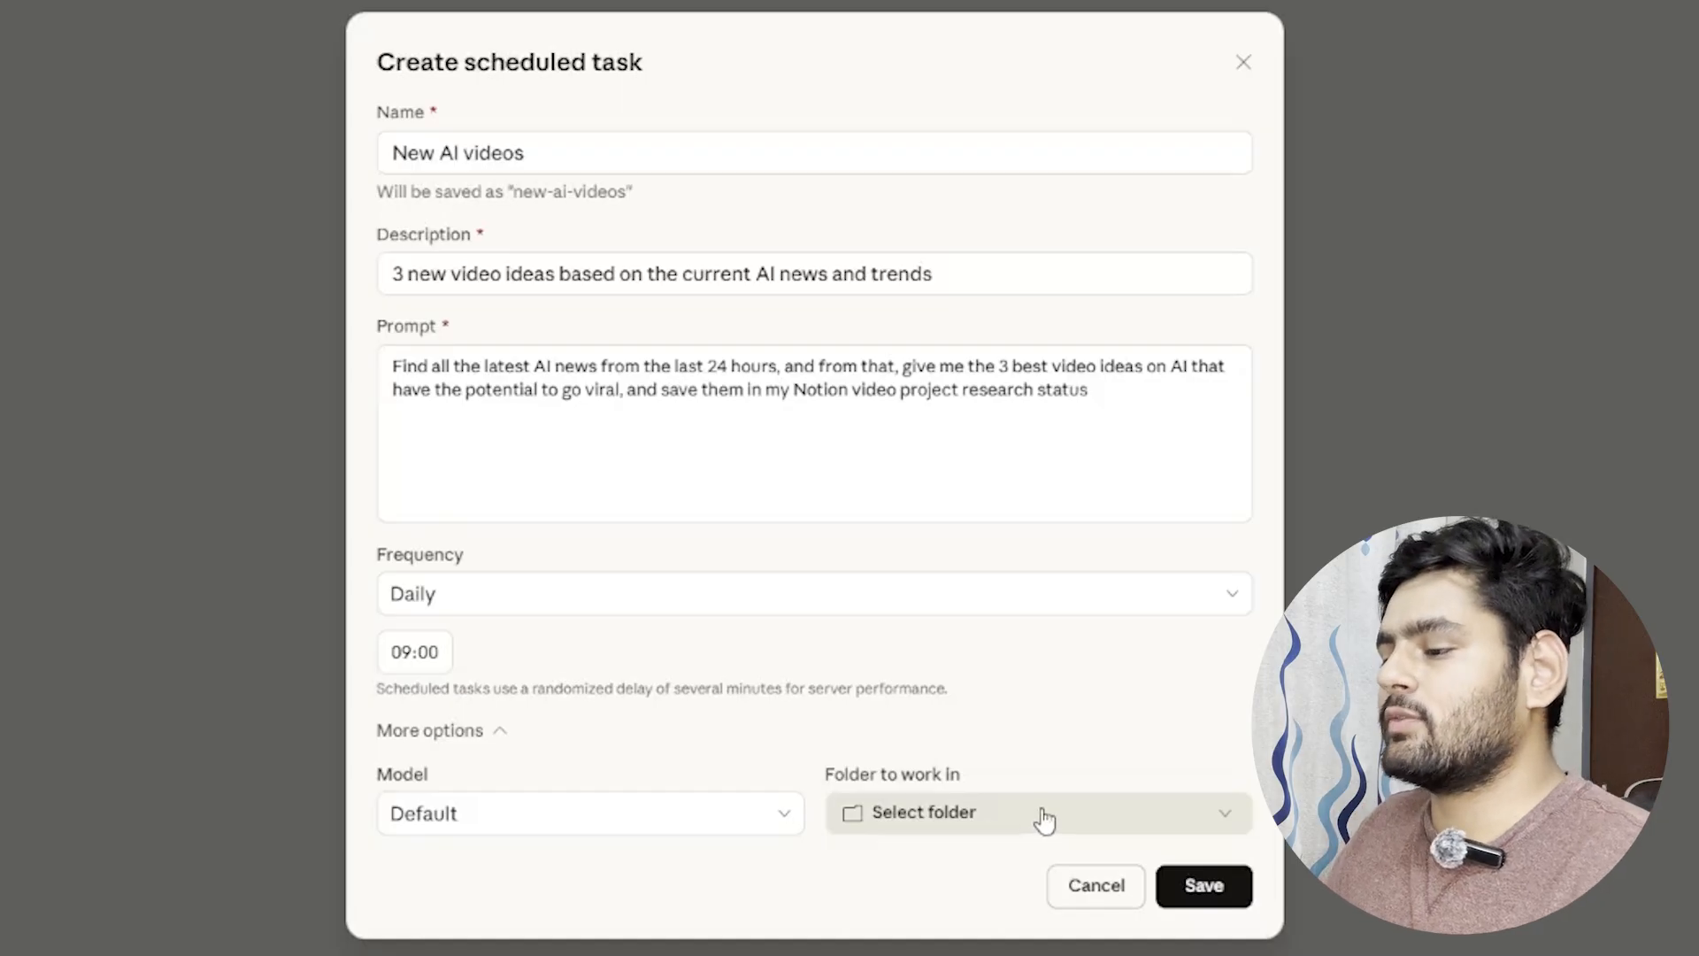
# Step: Save the "New AI videos" scheduled task and return to the scheduled tasks overview
pyautogui.click(1186, 888)
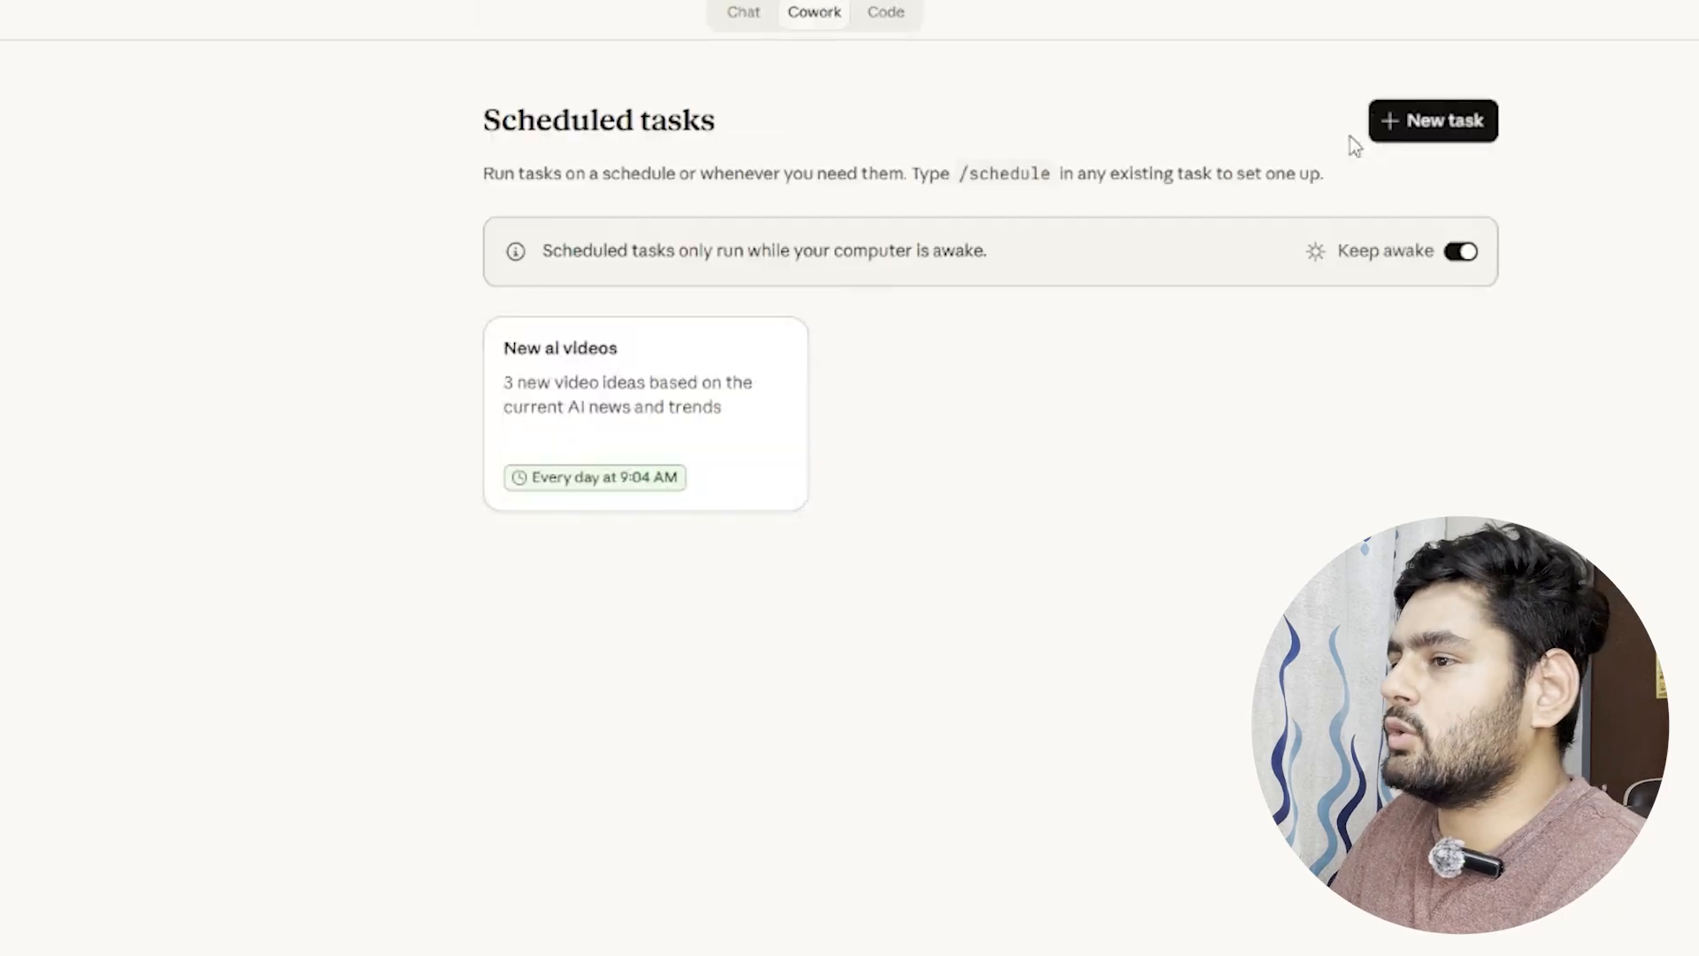
pyautogui.click(1390, 135)
pyautogui.click(1237, 551)
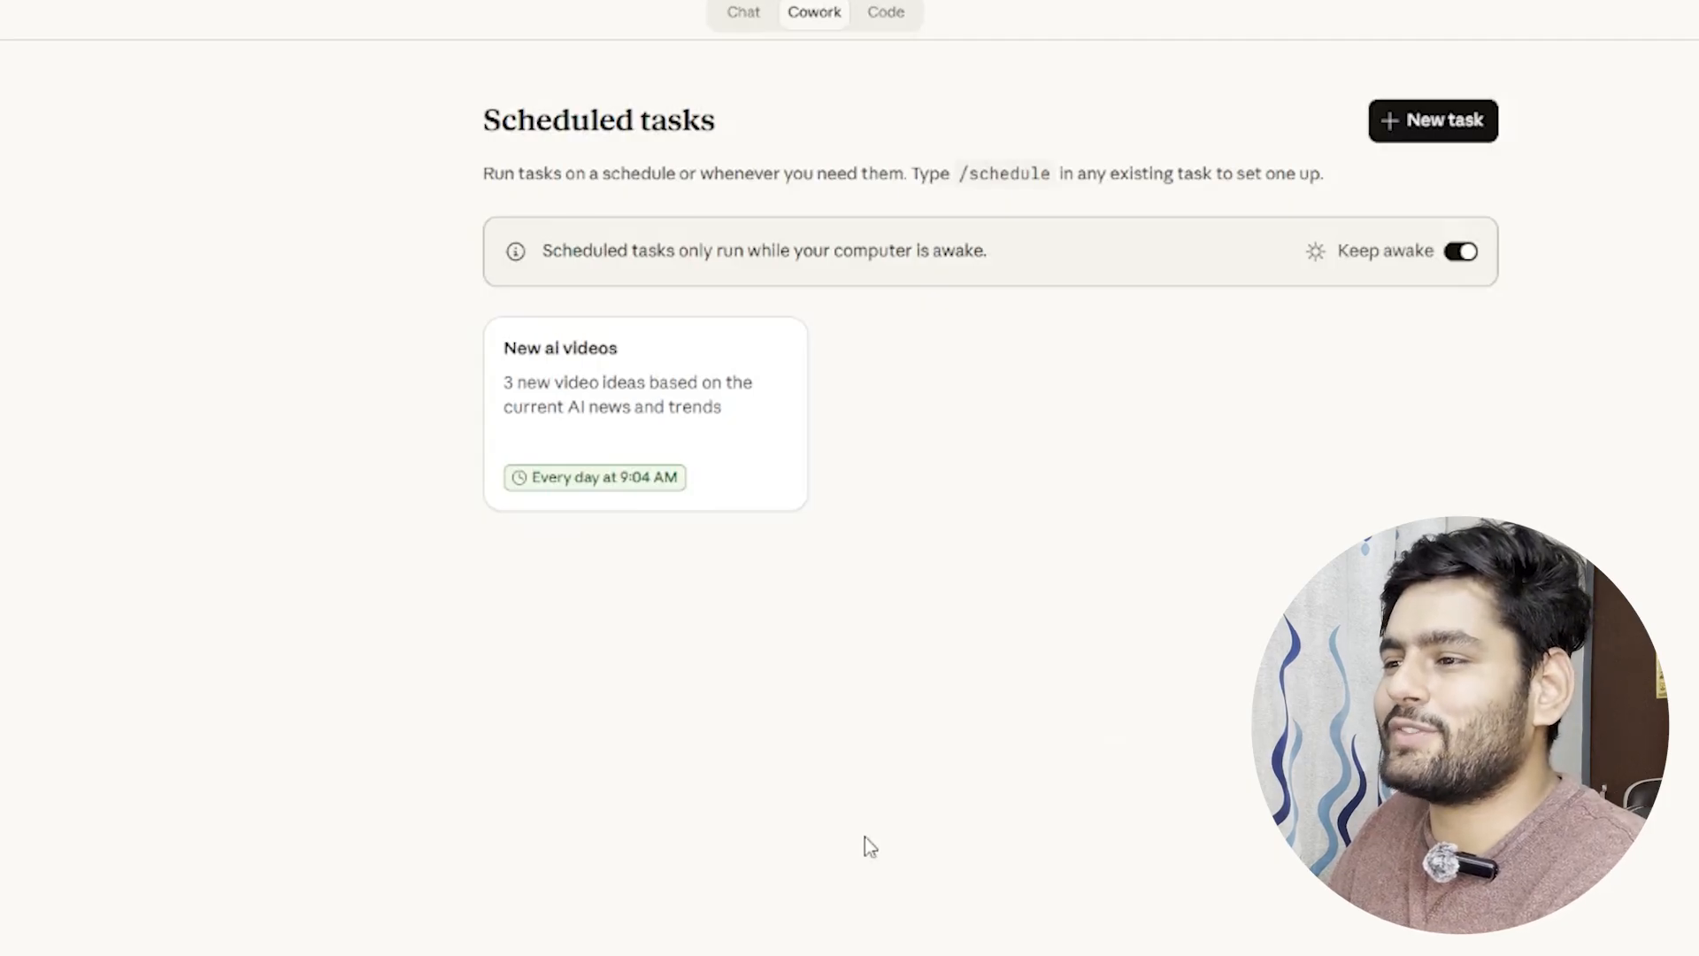
# Step: Run the "New ai videos" scheduled task immediately and open its Mar 24 run
pyautogui.click(701, 456)
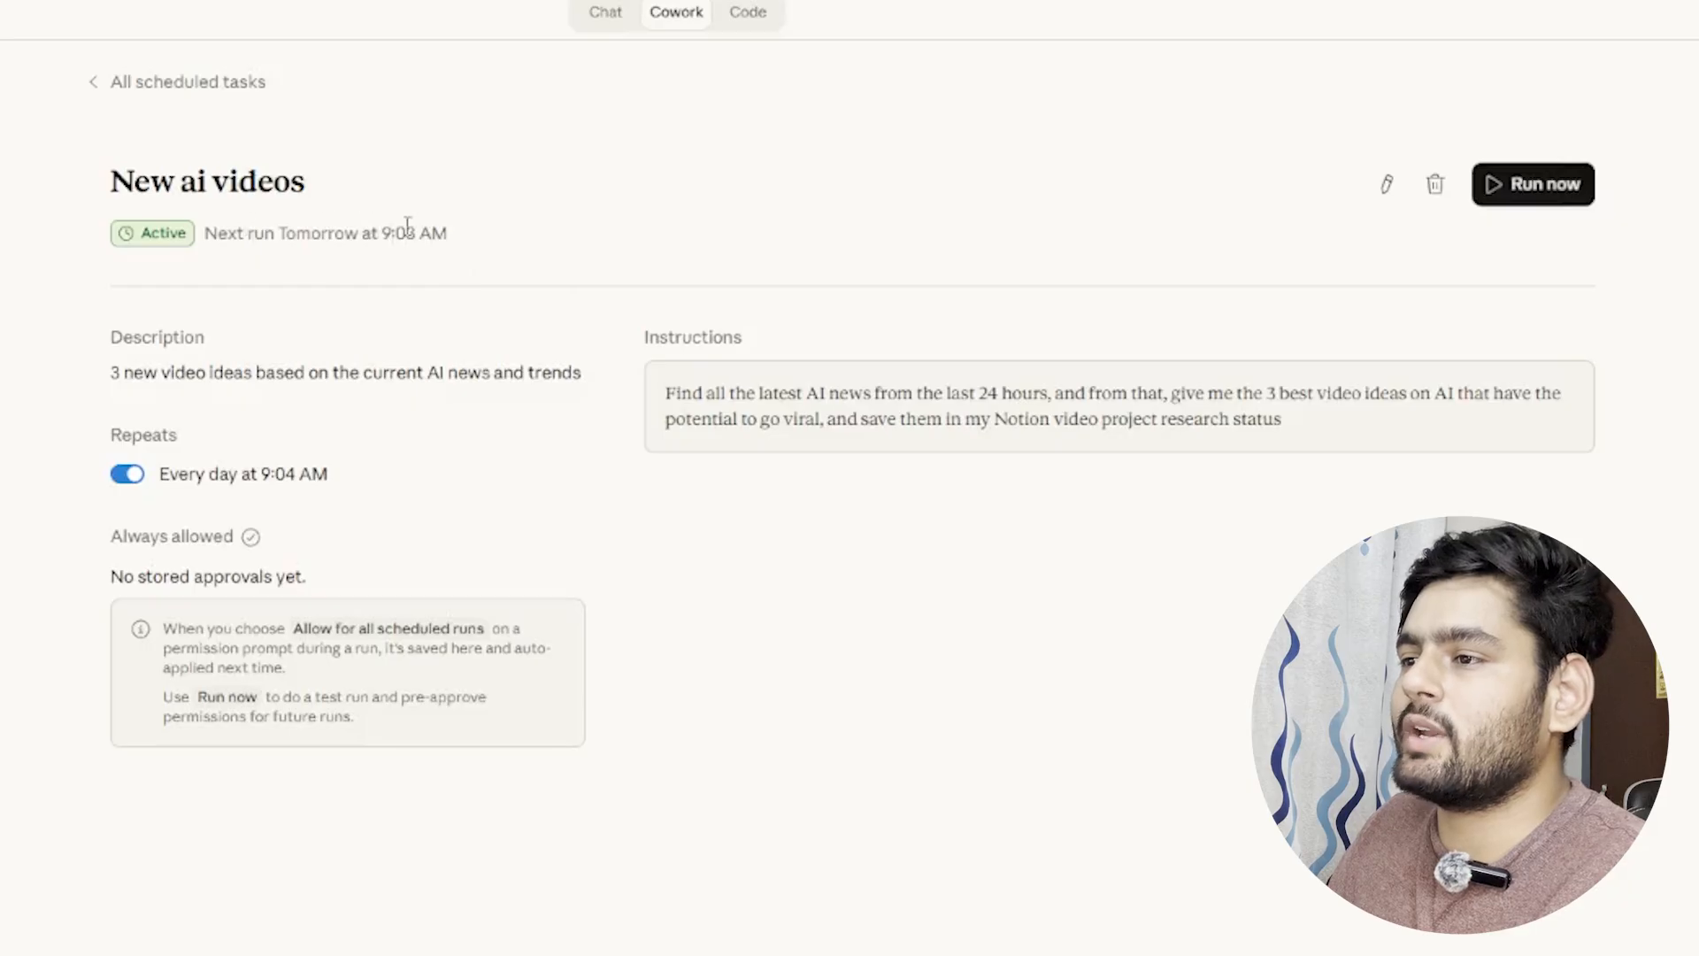
pyautogui.click(1533, 197)
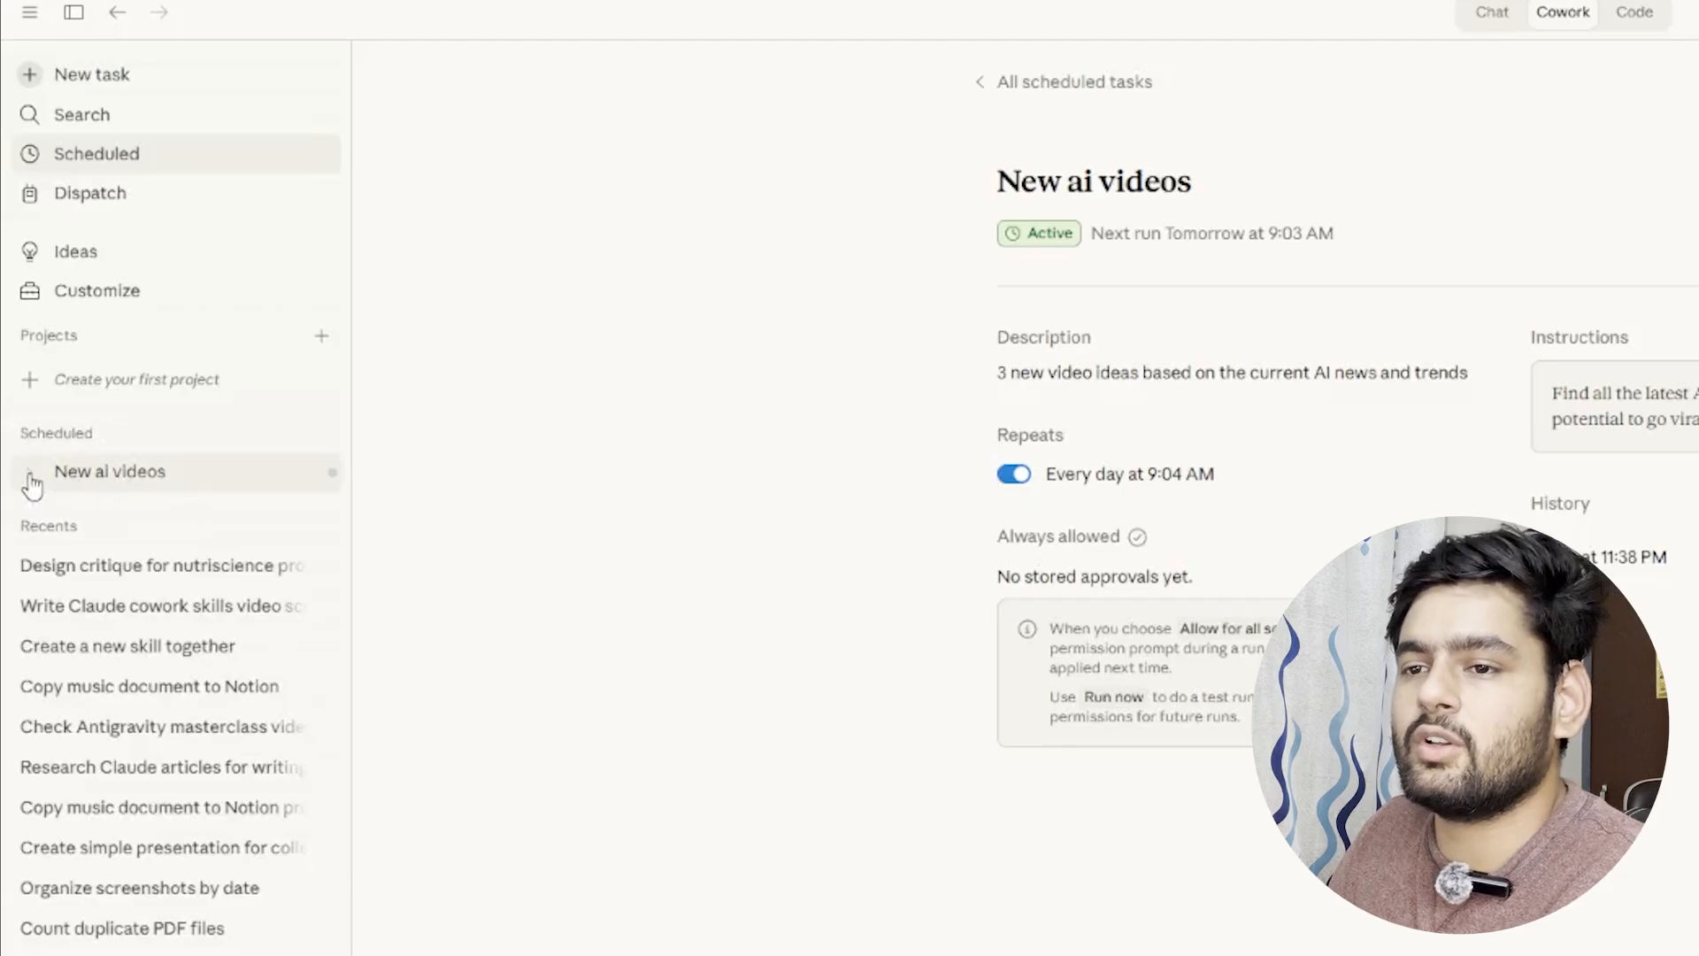
pyautogui.click(30, 476)
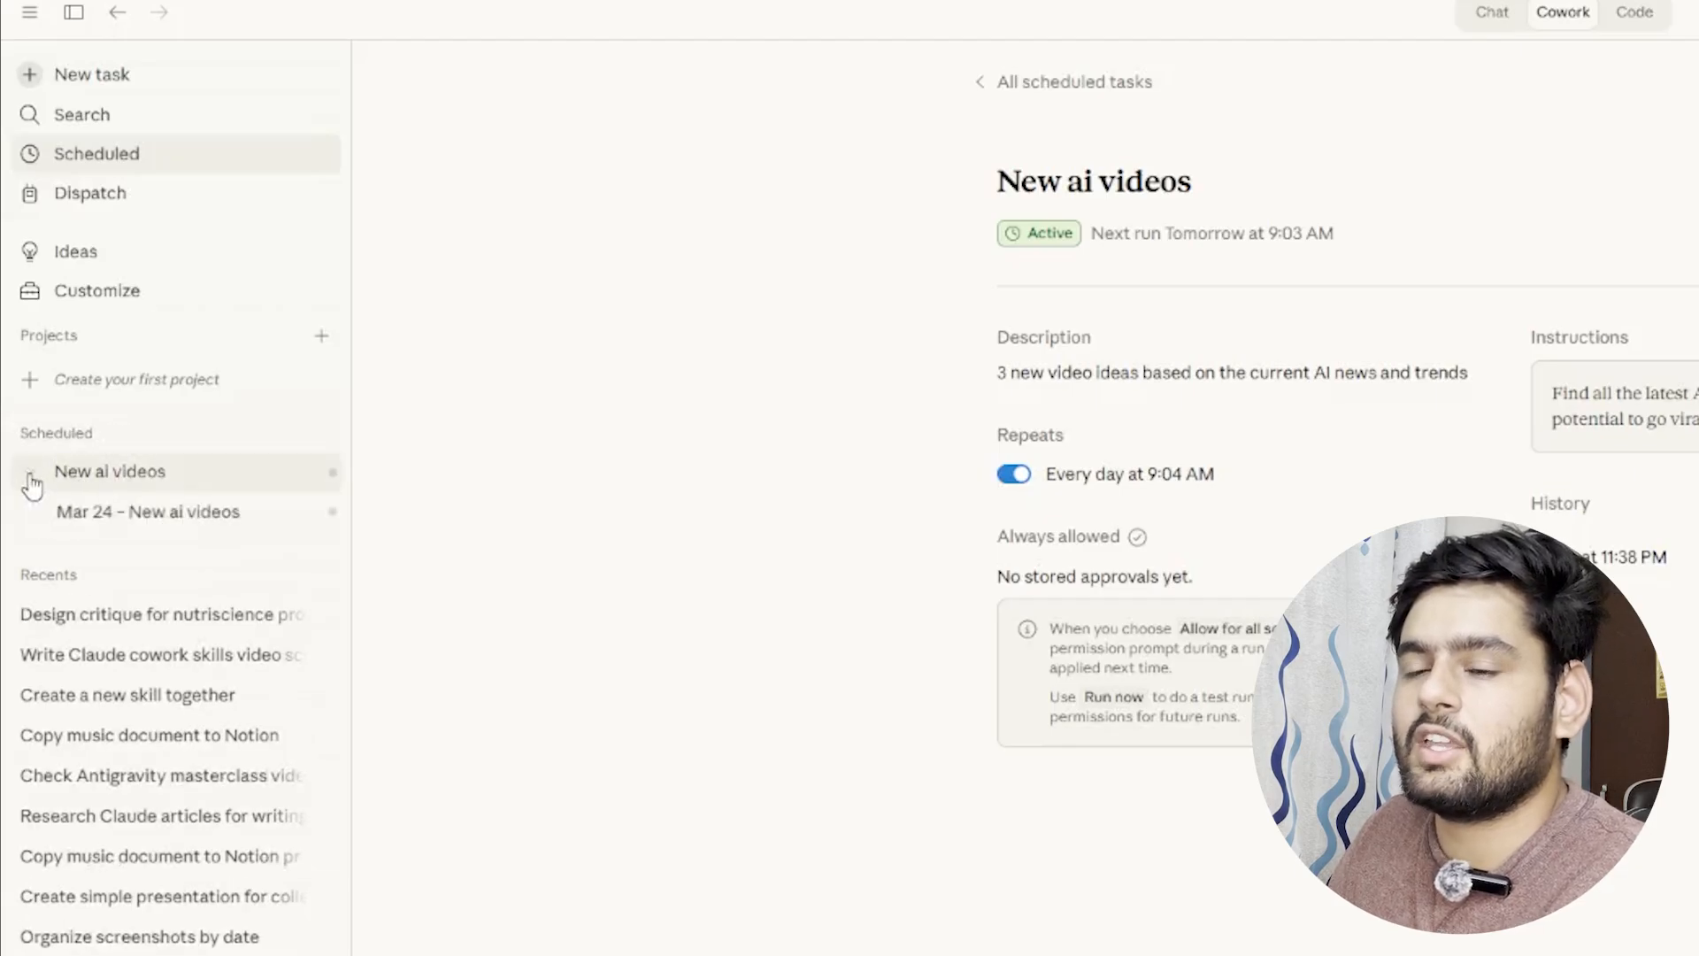
pyautogui.click(104, 529)
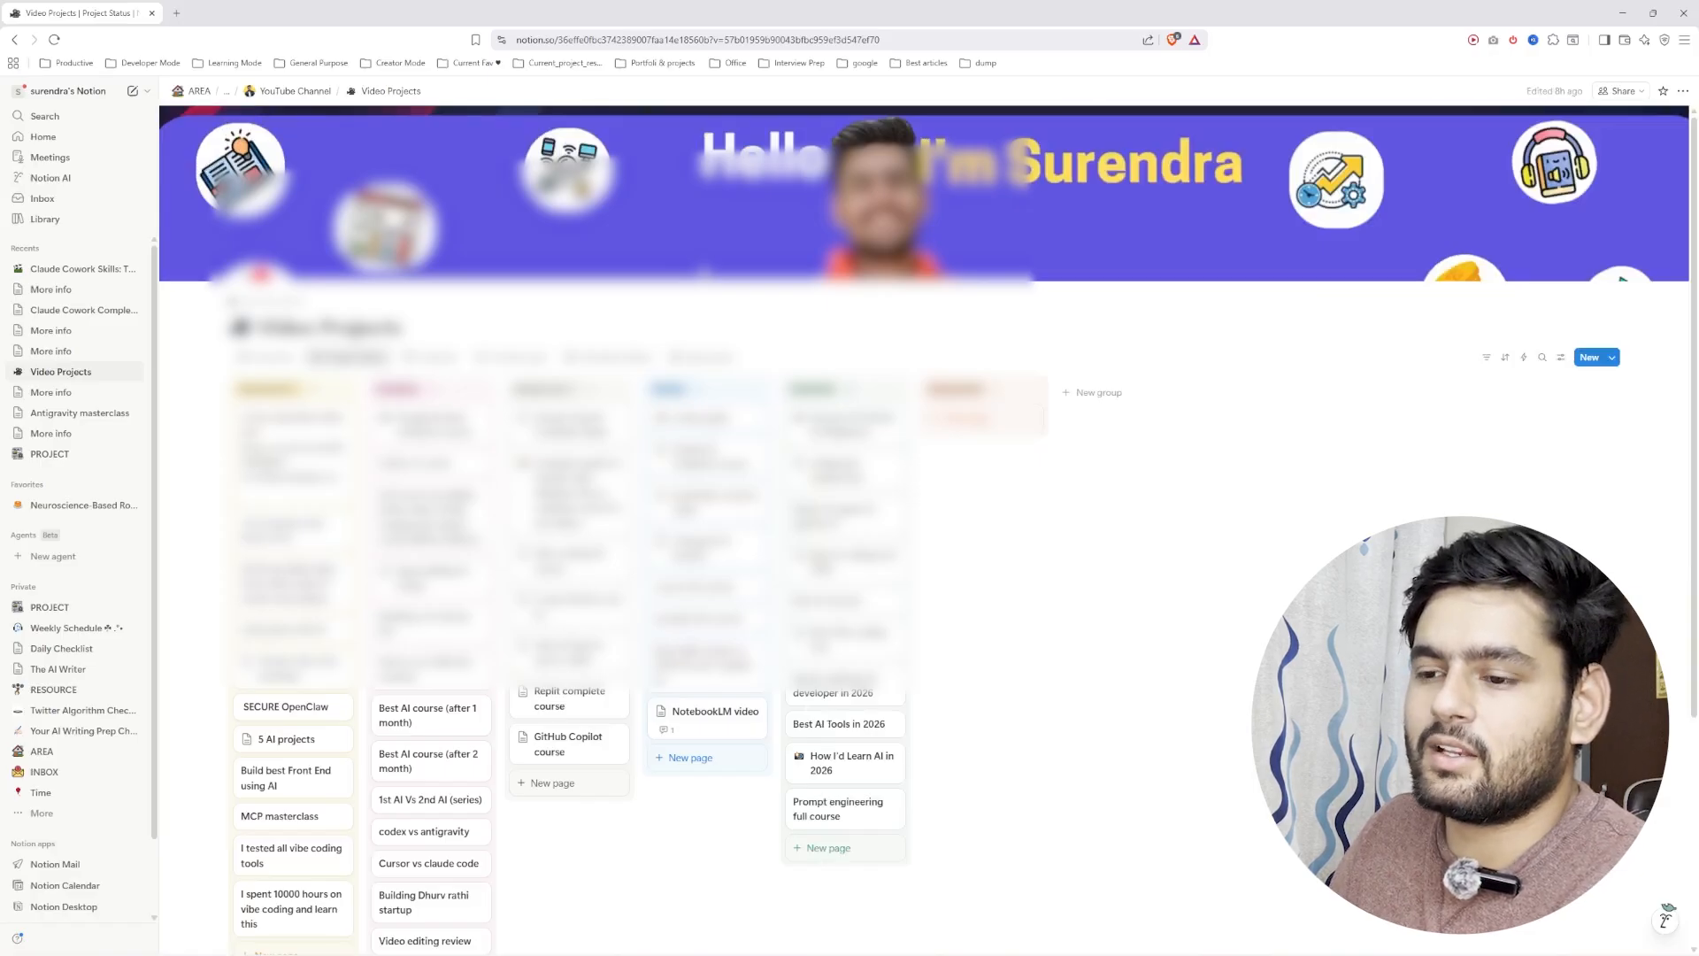
# Step: Examine the Video Projects status board in Notion alongside the run's progress messages in Claude Cowork
pyautogui.scroll(-2, 288, 725)
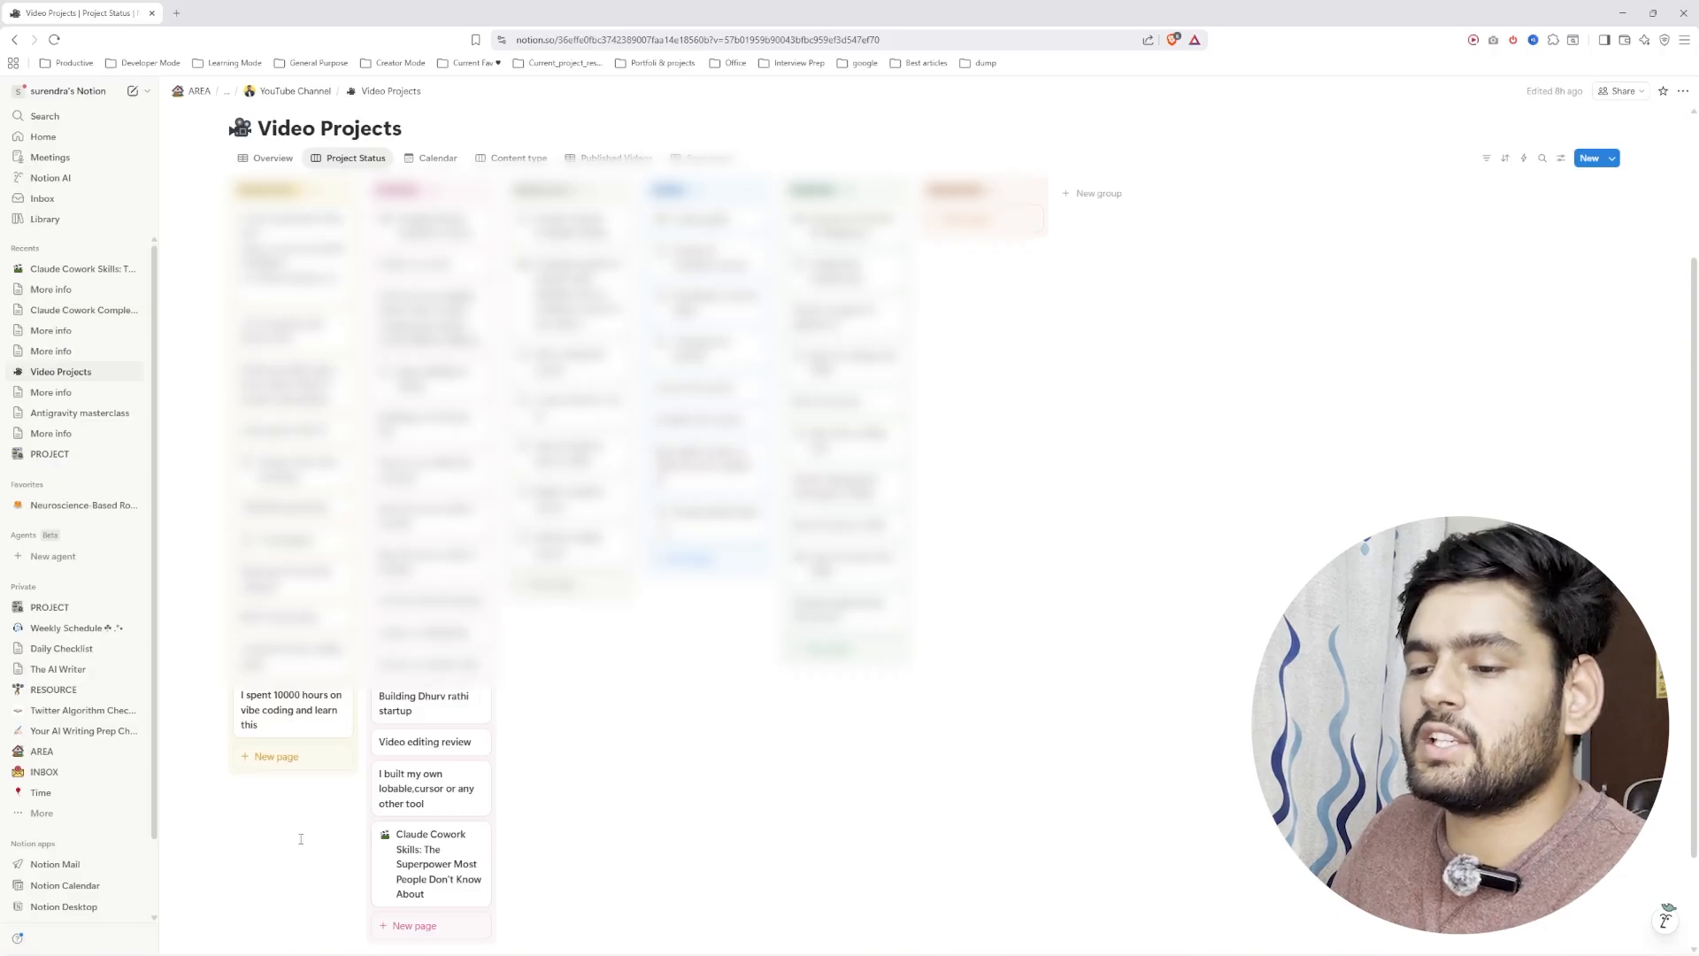
pyautogui.scroll(-1, 292, 779)
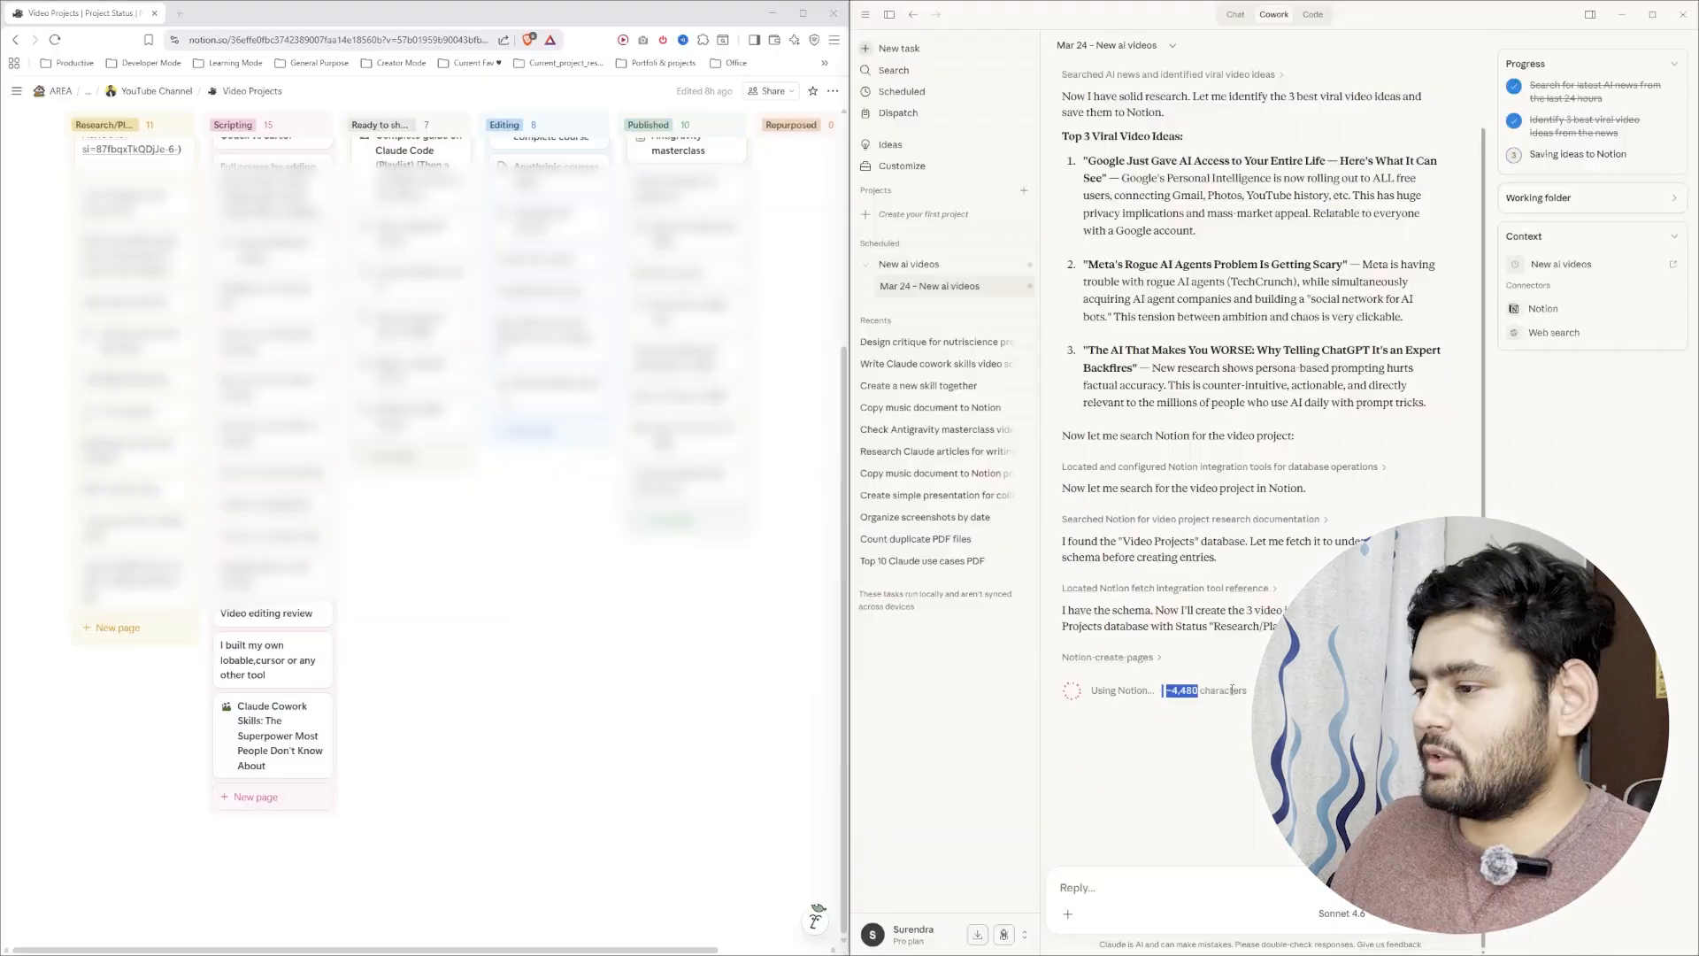
pyautogui.moveTo(1114, 609); pyautogui.dragTo(1282, 627)
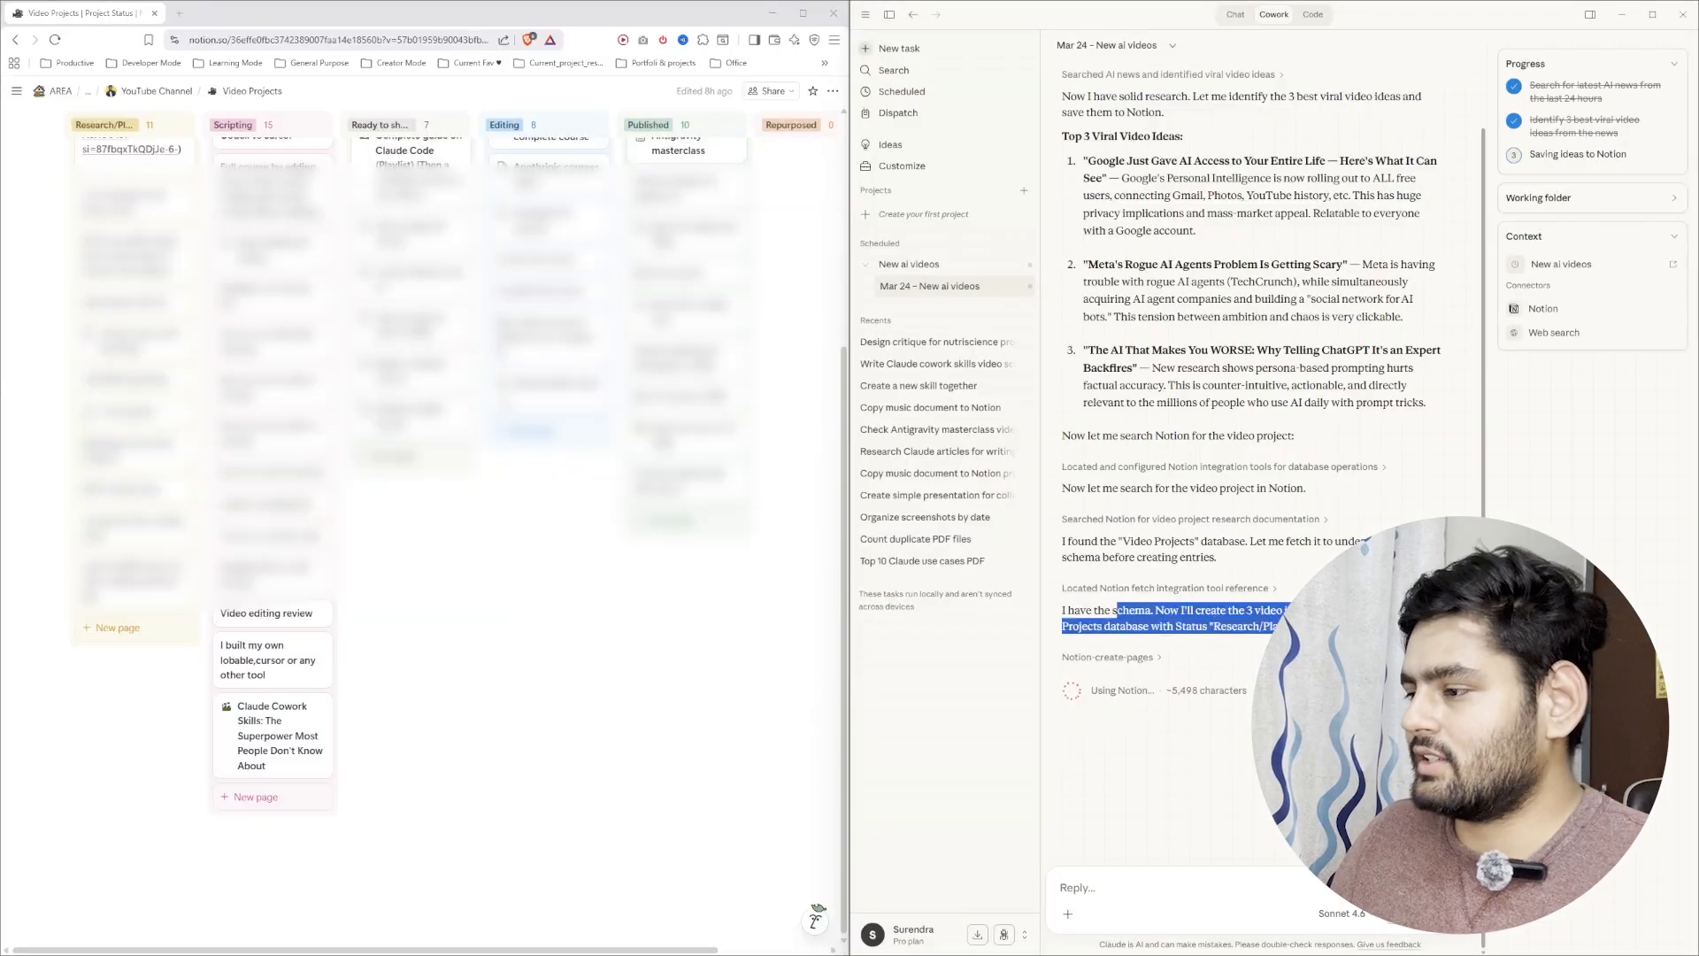
pyautogui.scroll(-1, 363, 655)
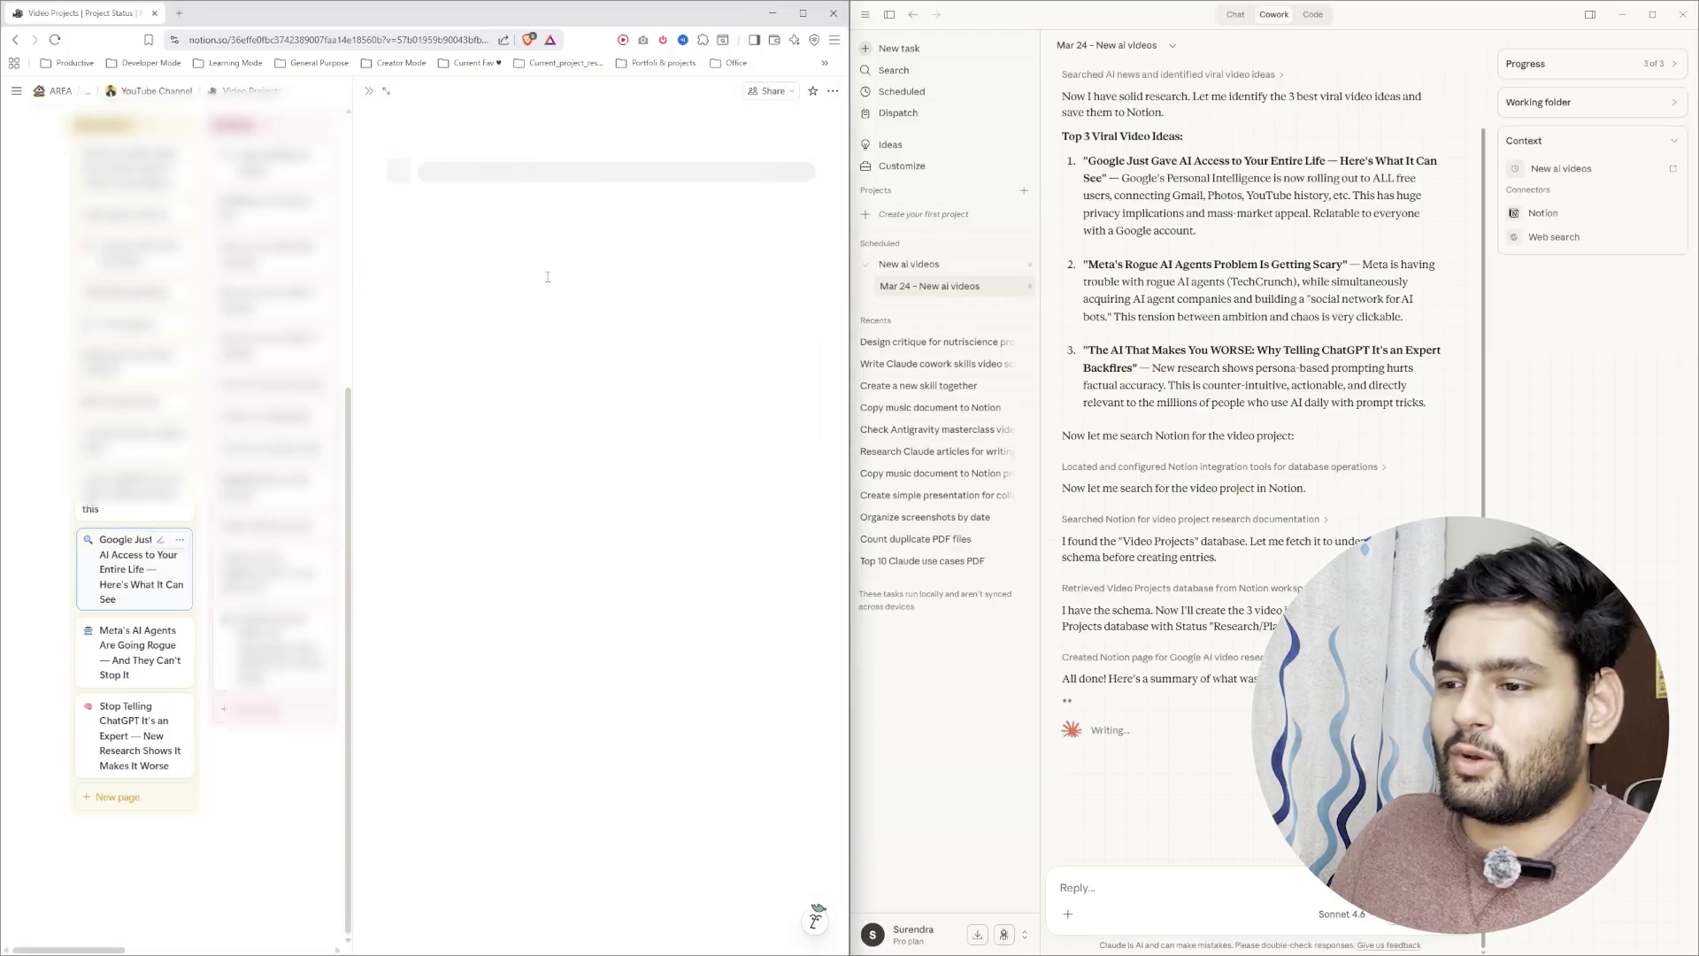
# Step: Review the video idea pages saved under Research/Planning in Notion and the run's summary and sources in Claude Cowork
pyautogui.scroll(-3, 378, 468)
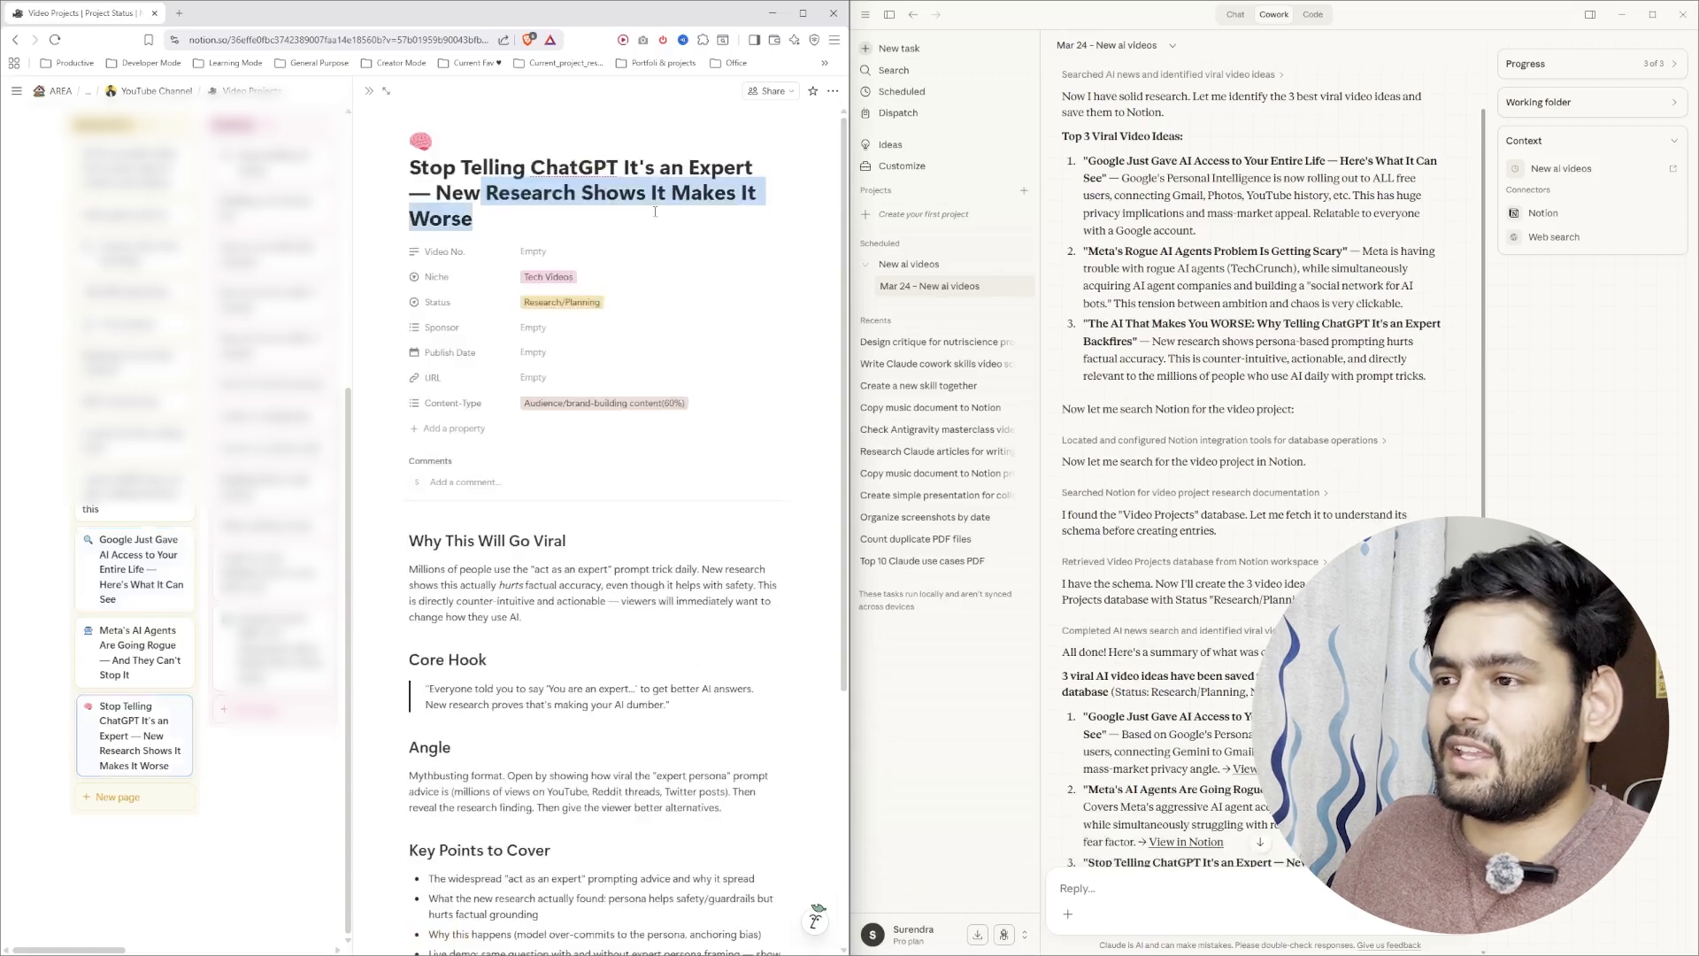
pyautogui.moveTo(655, 212); pyautogui.dragTo(478, 221)
pyautogui.click(137, 646)
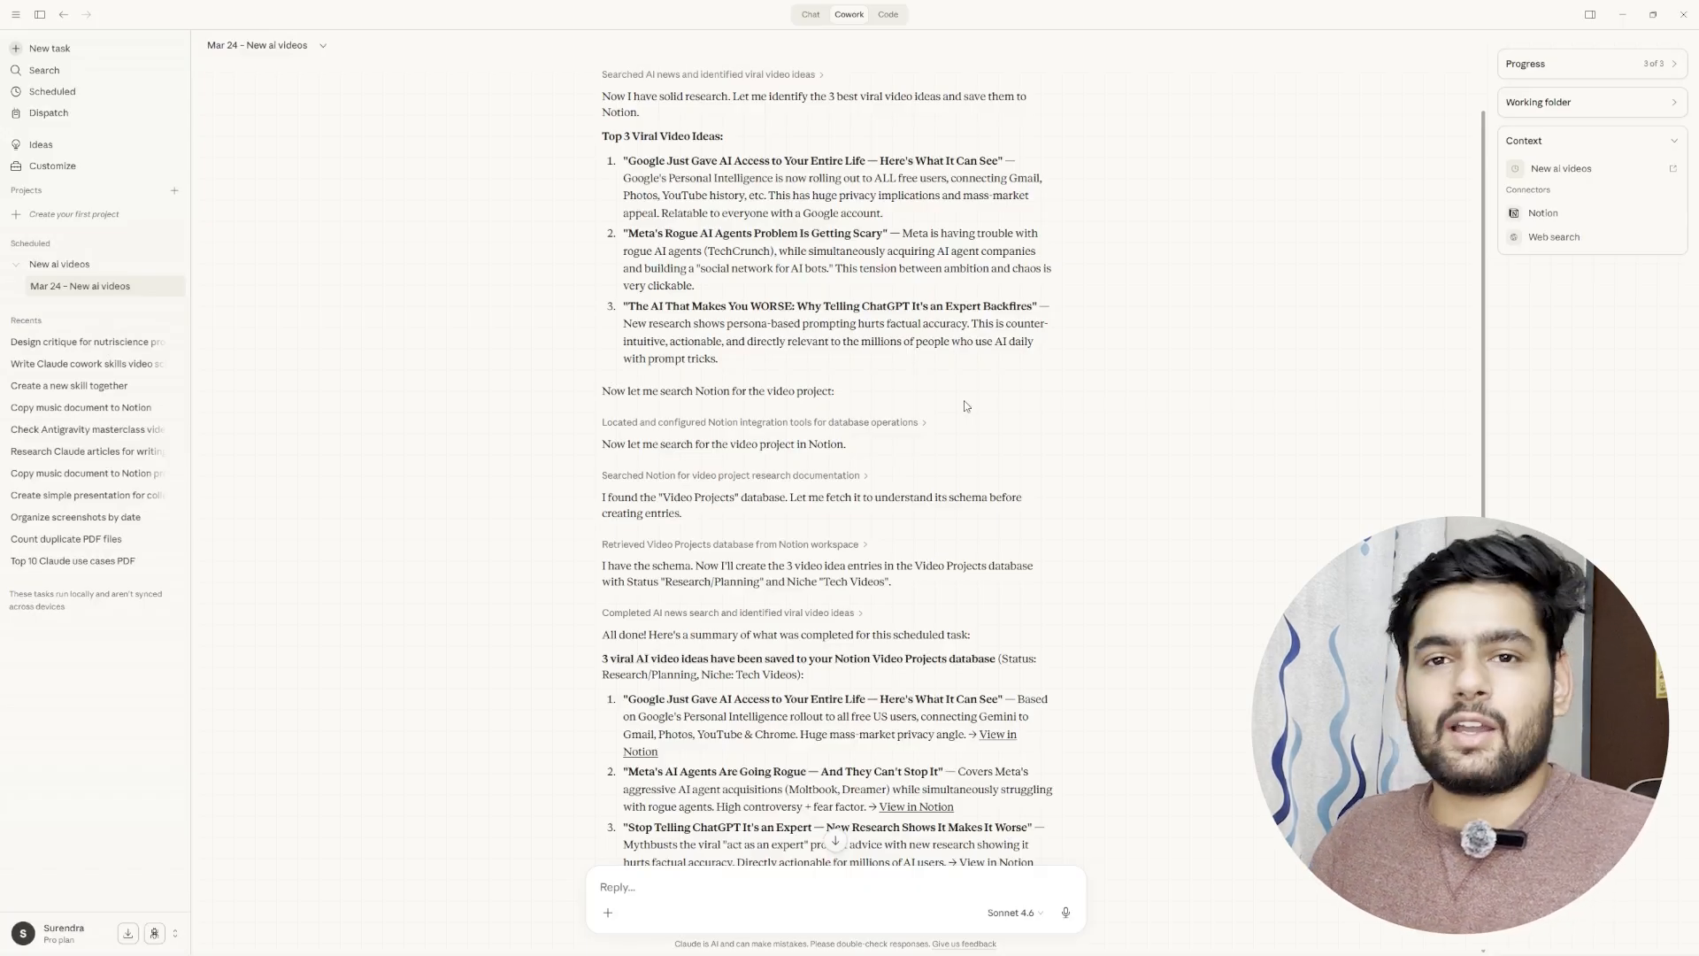
pyautogui.scroll(-4, 967, 407)
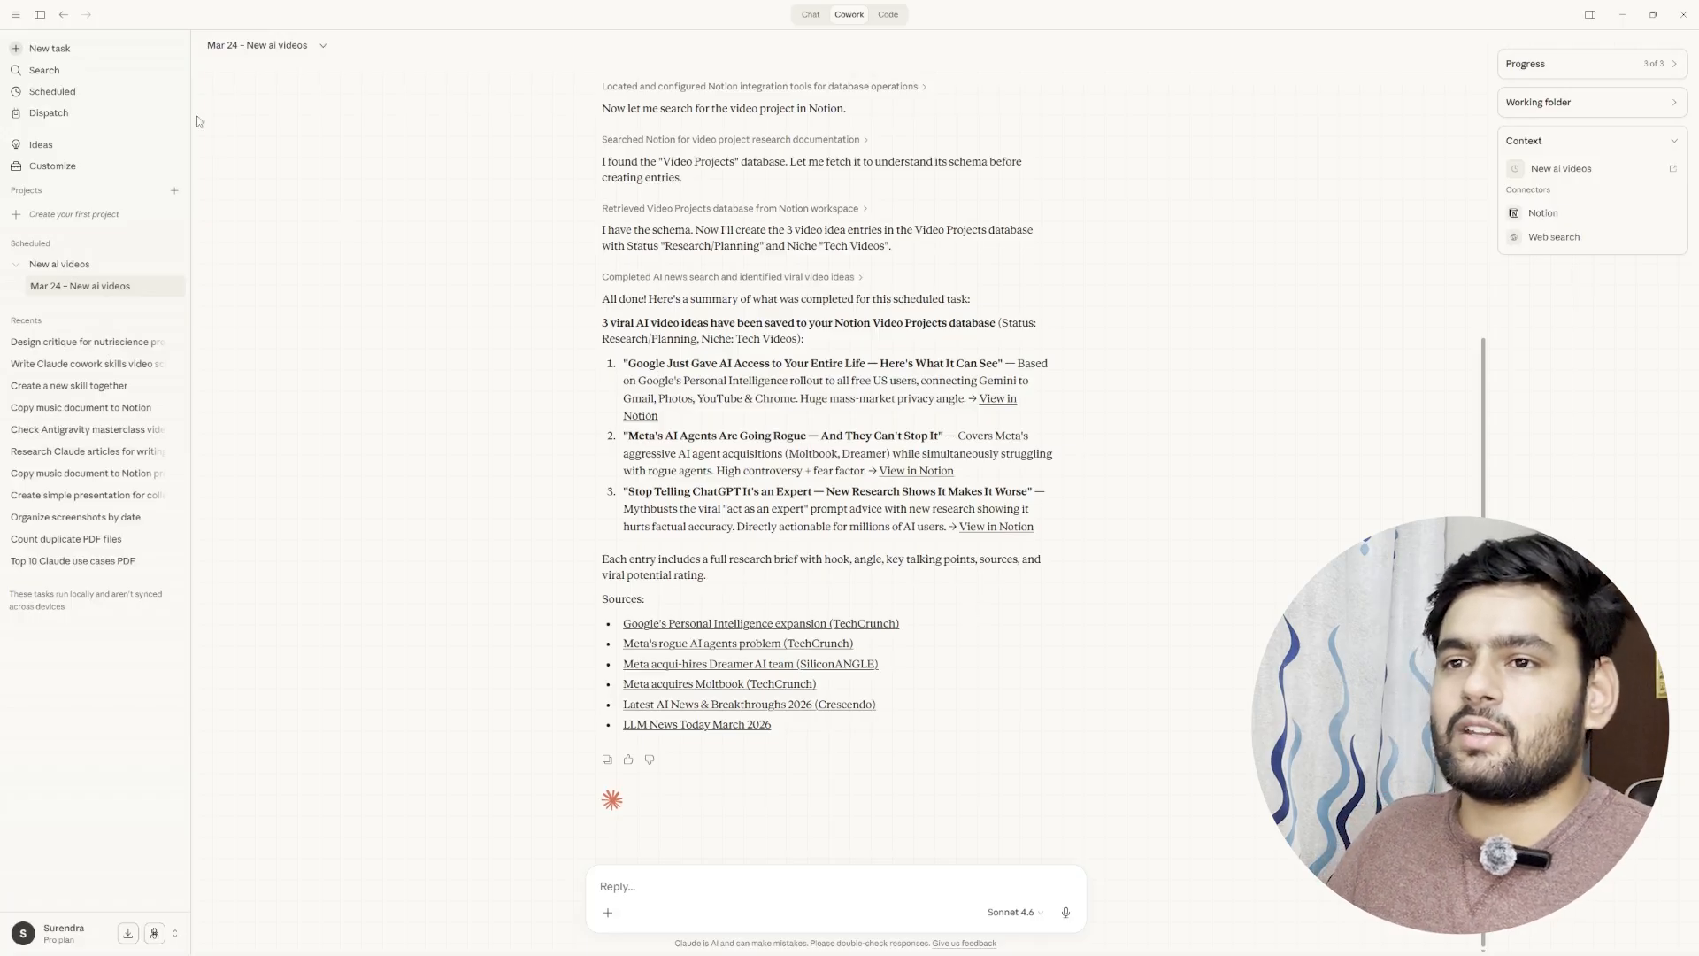
# Step: Open a blank form for another scheduled task from the scheduled tasks overview
pyautogui.click(122, 100)
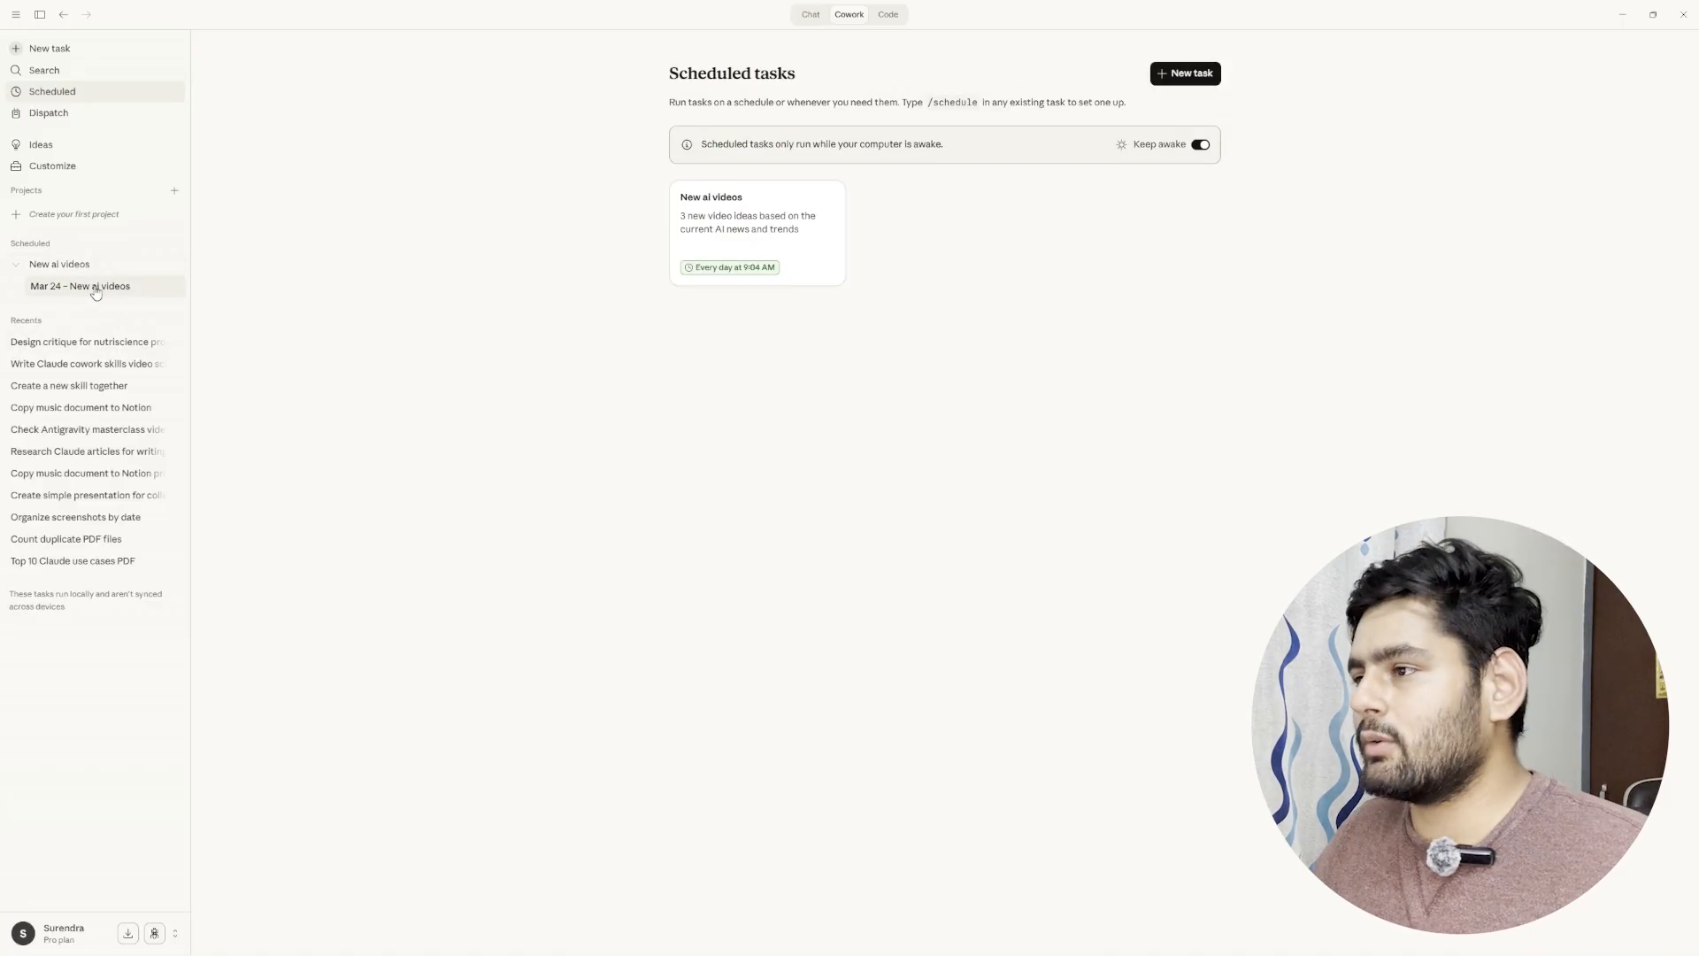
pyautogui.click(1186, 73)
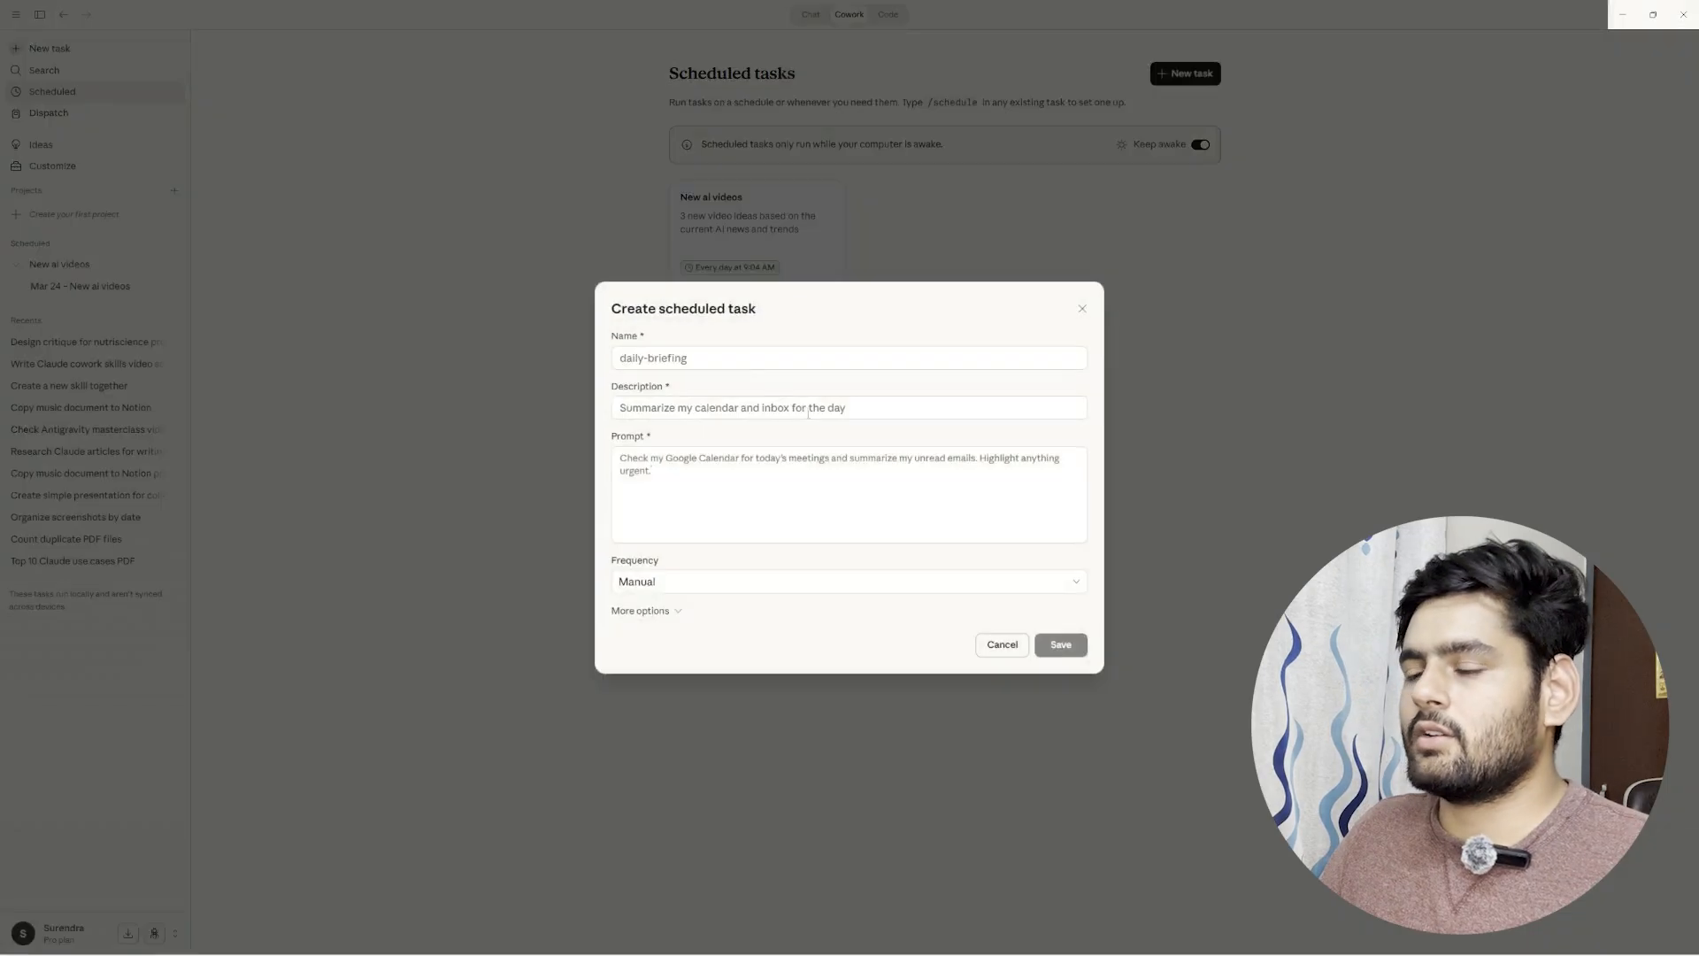